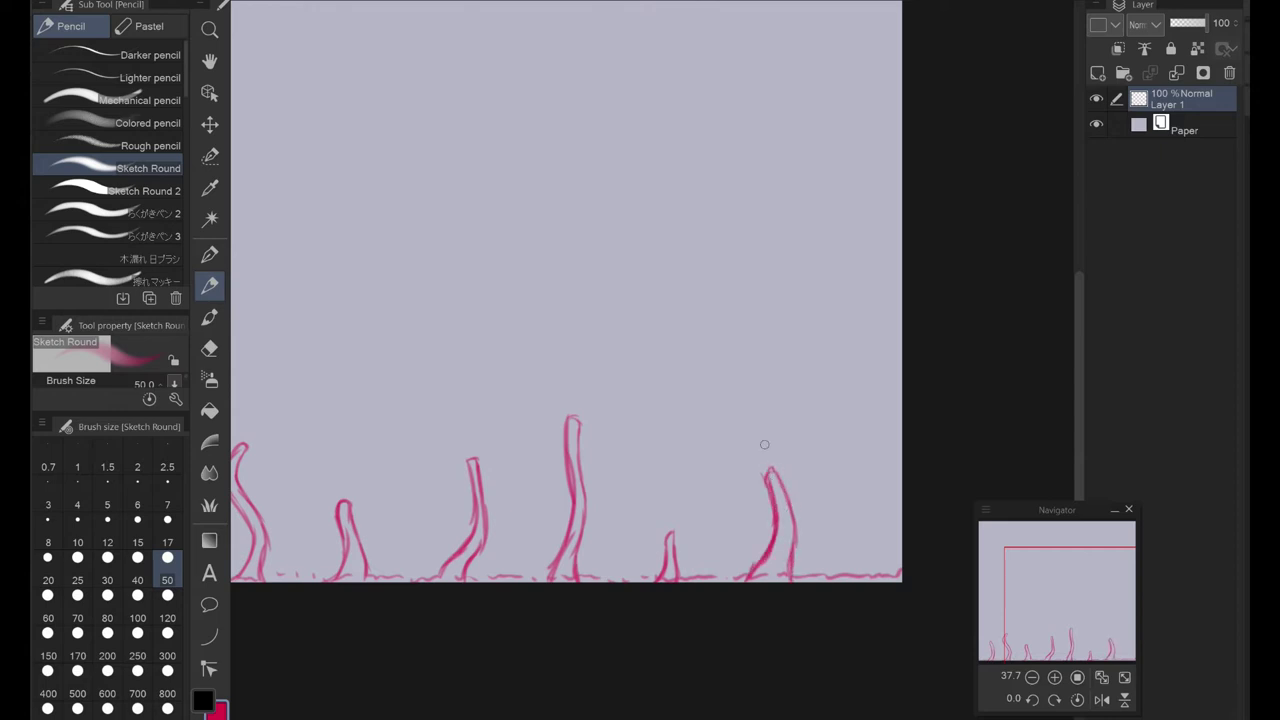
Step: Sketch a cap on each mushroom stem along the lower edge of the canvas, varying their widths and tilts
scroll(764, 444, "up", 3)
mouse_move(471, 328)
left_mouse_down()
mouse_move(557, 300)
mouse_move(605, 320)
mouse_move(432, 408)
mouse_move(580, 305)
mouse_move(452, 377)
left_mouse_up()
mouse_move(540, 296)
left_mouse_down()
mouse_move(651, 363)
mouse_move(583, 273)
mouse_move(710, 322)
mouse_move(734, 384)
left_mouse_up()
left_click_drag(734, 384, 382, 309)
mouse_move(440, 400)
left_mouse_down()
mouse_move(680, 400)
mouse_move(452, 372)
mouse_move(600, 335)
mouse_move(690, 420)
left_mouse_up()
mouse_move(920, 316)
left_mouse_down()
mouse_move(720, 351)
mouse_move(549, 350)
mouse_move(765, 350)
left_mouse_up()
mouse_move(540, 390)
left_mouse_down()
mouse_move(600, 280)
mouse_move(750, 345)
left_mouse_up()
left_click_drag(700, 400, 433, 428)
mouse_move(590, 350)
left_mouse_down()
mouse_move(840, 209)
mouse_move(571, 337)
mouse_move(749, 200)
mouse_move(634, 232)
mouse_move(590, 357)
left_mouse_up()
scroll(946, 251, "right", 10)
mouse_move(370, 545)
left_mouse_down()
mouse_move(300, 523)
mouse_move(470, 480)
left_mouse_up()
left_click_drag(295, 520, 463, 473)
scroll(463, 473, "right", 5)
scroll(463, 473, "up", 2)
mouse_move(586, 371)
left_mouse_down()
mouse_move(471, 366)
mouse_move(554, 465)
mouse_move(688, 420)
left_mouse_up()
mouse_move(360, 375)
left_mouse_down()
mouse_move(686, 418)
mouse_move(575, 462)
left_mouse_up()
left_click(1124, 677)
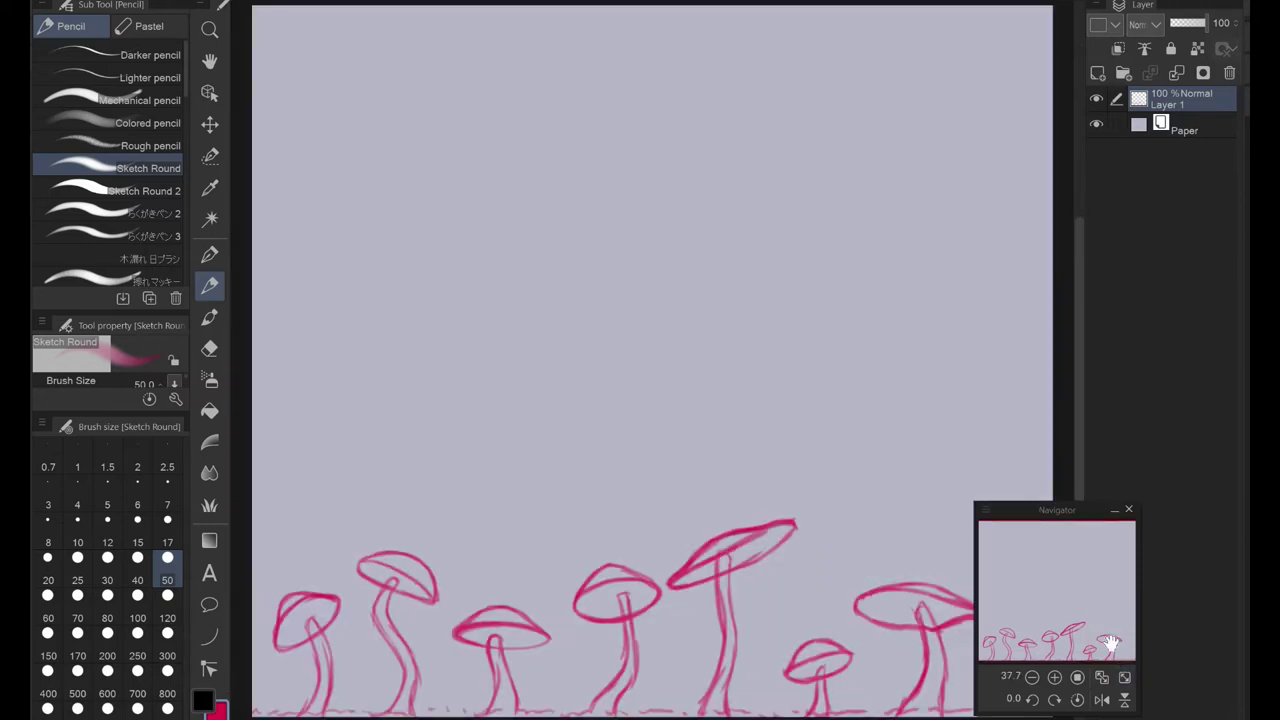
Step: Sketch a round-bottomed potion flask with a narrow neck, a flat rim and an inner glass contour above the mushrooms
scroll(409, 277, "up", 3)
left_click_drag(416, 245, 411, 300)
mouse_move(448, 245)
left_mouse_down()
mouse_move(377, 330)
mouse_move(460, 322)
left_mouse_up()
mouse_move(410, 300)
left_mouse_down()
mouse_move(335, 367)
mouse_move(458, 315)
left_mouse_up()
left_click_drag(495, 410, 385, 312)
left_click_drag(414, 240, 392, 320)
left_click_drag(452, 240, 458, 318)
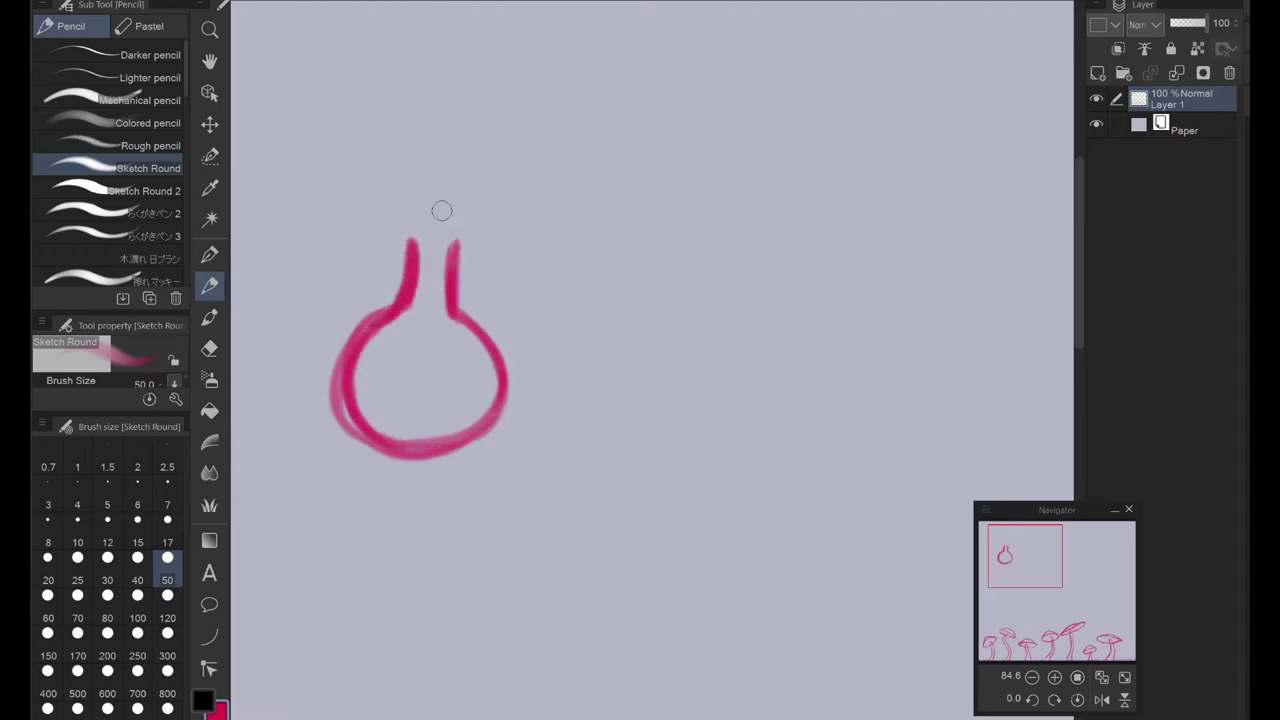
left_click_drag(395, 240, 475, 245)
mouse_move(385, 325)
left_mouse_down()
mouse_move(394, 426)
mouse_move(470, 315)
mouse_move(430, 445)
mouse_move(447, 335)
left_mouse_up()
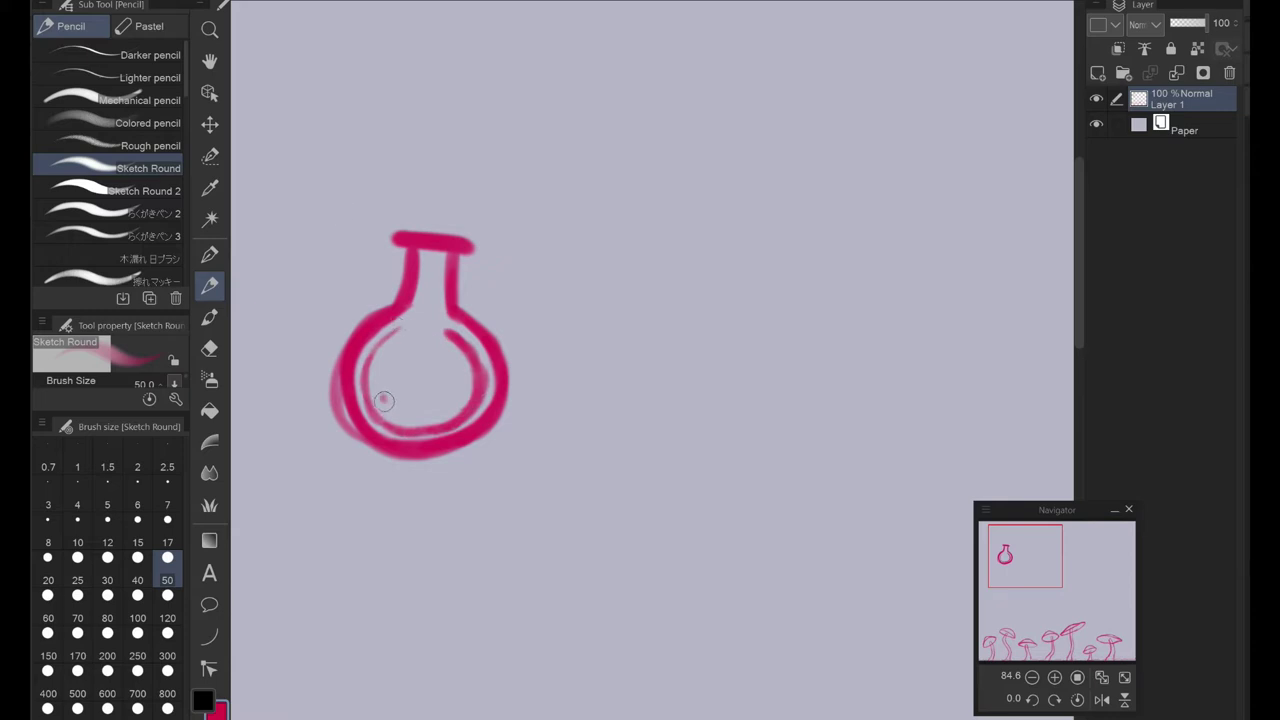
Step: Hollow out the flask's rim with the eraser and sketch wavy liquid with bubbles inside and above the flask
left_click(209, 348)
left_click_drag(400, 240, 470, 241)
left_click(209, 285)
left_click_drag(370, 372, 474, 368)
left_click_drag(366, 378, 479, 377)
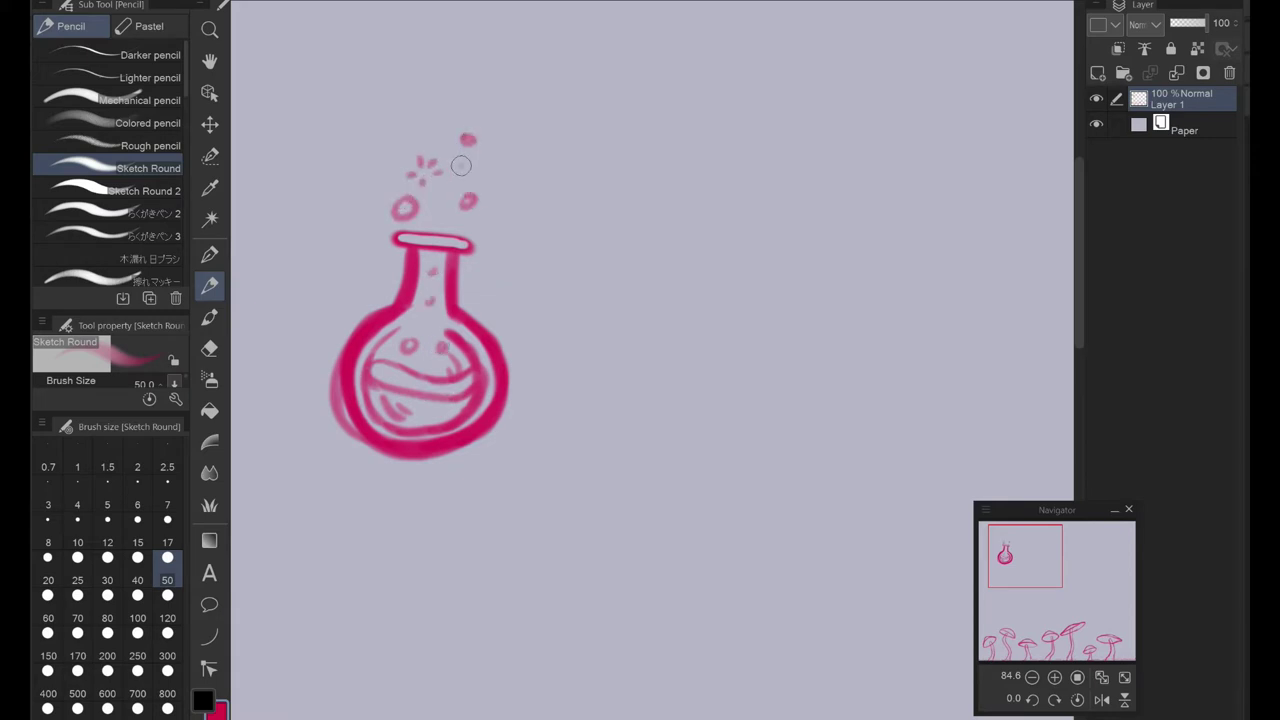
Step: Sketch a short and a tall candle side by side below the flask, each with a wick and dripping wax
scroll(390, 352, "down", 3)
scroll(371, 486, "up", 4)
mouse_move(370, 437)
left_mouse_down()
mouse_move(440, 536)
mouse_move(460, 495)
mouse_move(375, 415)
mouse_move(349, 423)
mouse_move(360, 440)
mouse_move(421, 440)
left_mouse_up()
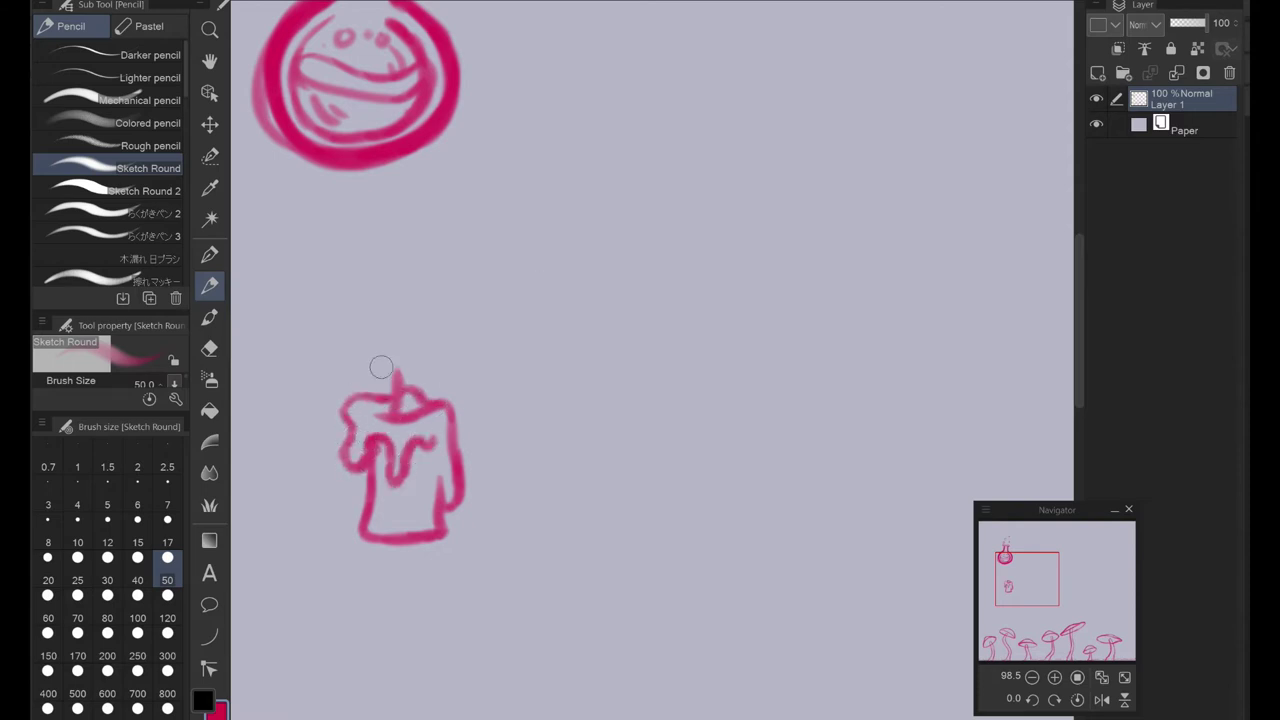
left_click_drag(536, 286, 474, 302)
mouse_move(474, 537)
left_mouse_down()
mouse_move(470, 297)
mouse_move(406, 262)
mouse_move(404, 537)
mouse_move(473, 521)
mouse_move(476, 303)
mouse_move(482, 459)
mouse_move(485, 346)
mouse_move(475, 228)
mouse_move(402, 233)
mouse_move(398, 355)
left_mouse_up()
mouse_move(406, 258)
left_mouse_down()
mouse_move(434, 302)
mouse_move(440, 256)
left_mouse_up()
left_click_drag(456, 440, 446, 265)
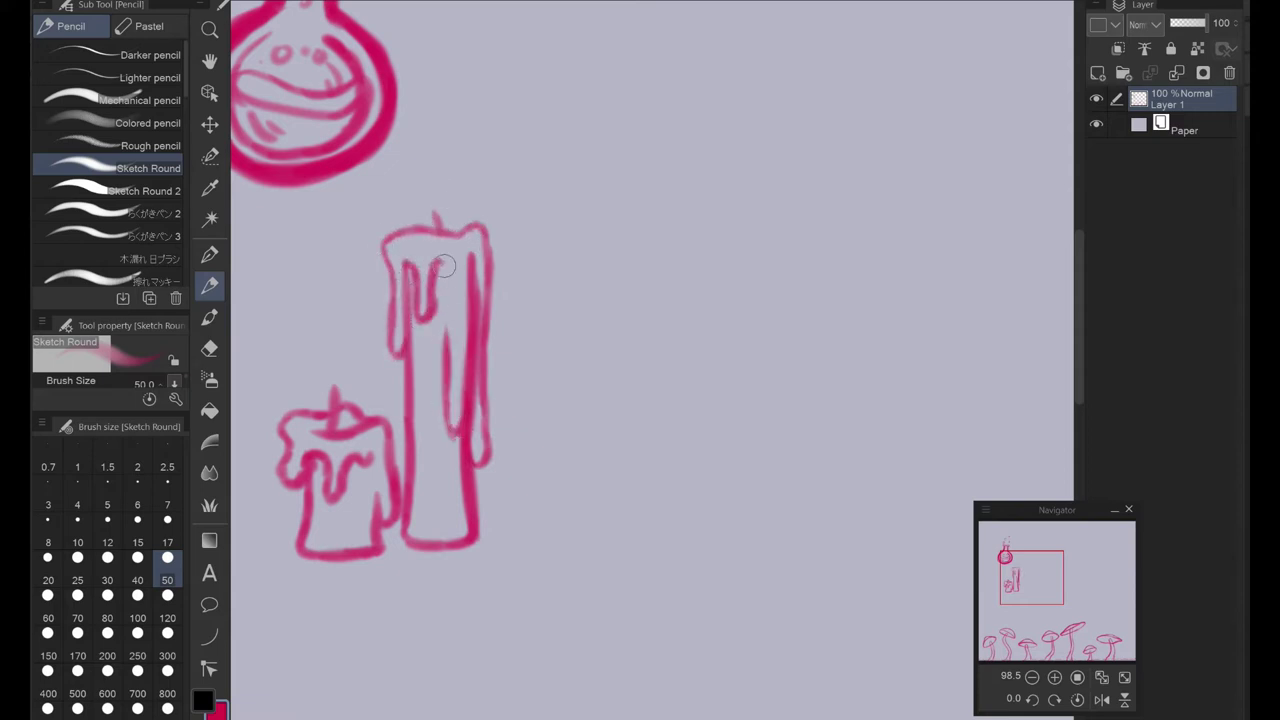
Step: Sketch a satchel with a rounded front flap, clasp, side panel and crease lines beside the flask
scroll(510, 255, "up", 5)
scroll(510, 255, "right", 2)
mouse_move(577, 243)
left_mouse_down()
mouse_move(400, 318)
mouse_move(415, 403)
mouse_move(546, 411)
mouse_move(597, 339)
mouse_move(605, 258)
left_mouse_up()
mouse_move(530, 243)
left_mouse_down()
mouse_move(627, 268)
mouse_move(614, 477)
mouse_move(394, 430)
mouse_move(400, 405)
left_mouse_up()
mouse_move(455, 420)
left_mouse_down()
mouse_move(470, 440)
mouse_move(505, 428)
left_mouse_up()
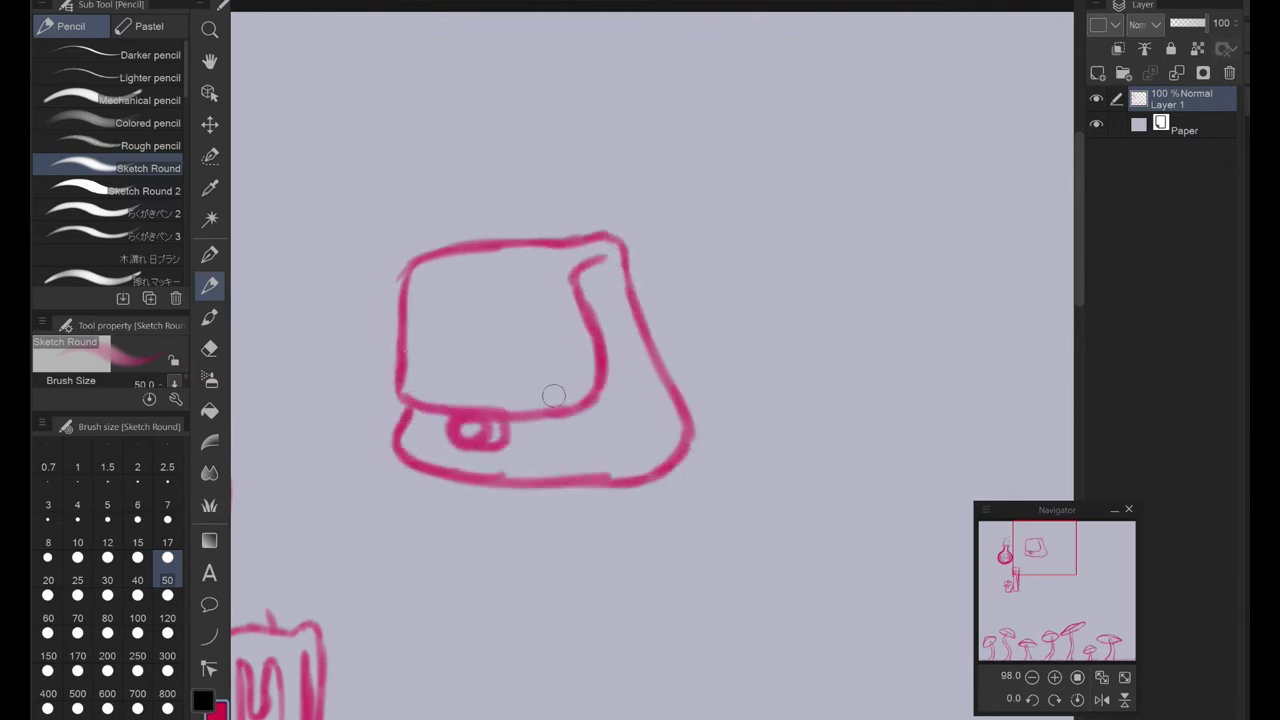
mouse_move(584, 282)
left_mouse_down()
mouse_move(631, 479)
mouse_move(617, 356)
mouse_move(643, 296)
mouse_move(608, 272)
mouse_move(683, 384)
mouse_move(686, 428)
mouse_move(639, 471)
left_mouse_up()
left_click_drag(443, 353, 496, 309)
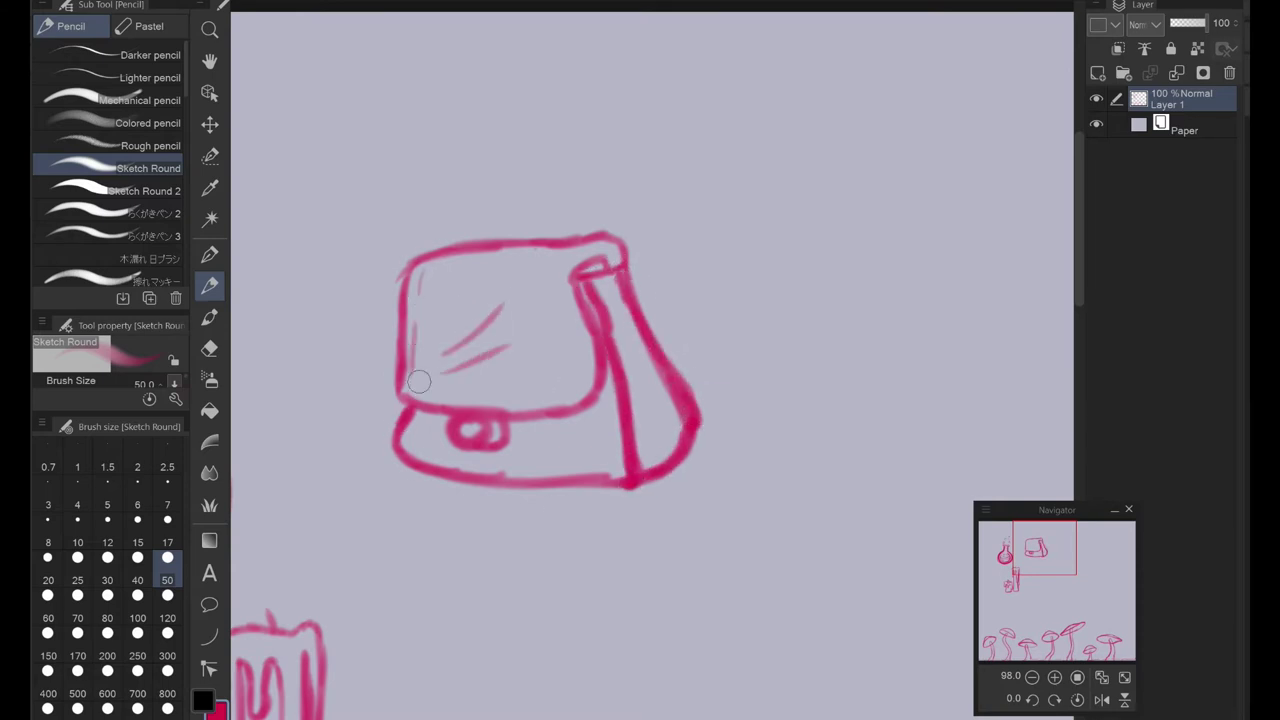
Step: Erase thin highlight lines along the two long edges of the satchel's side panel
key("e")
scroll(705, 355, "up", 2)
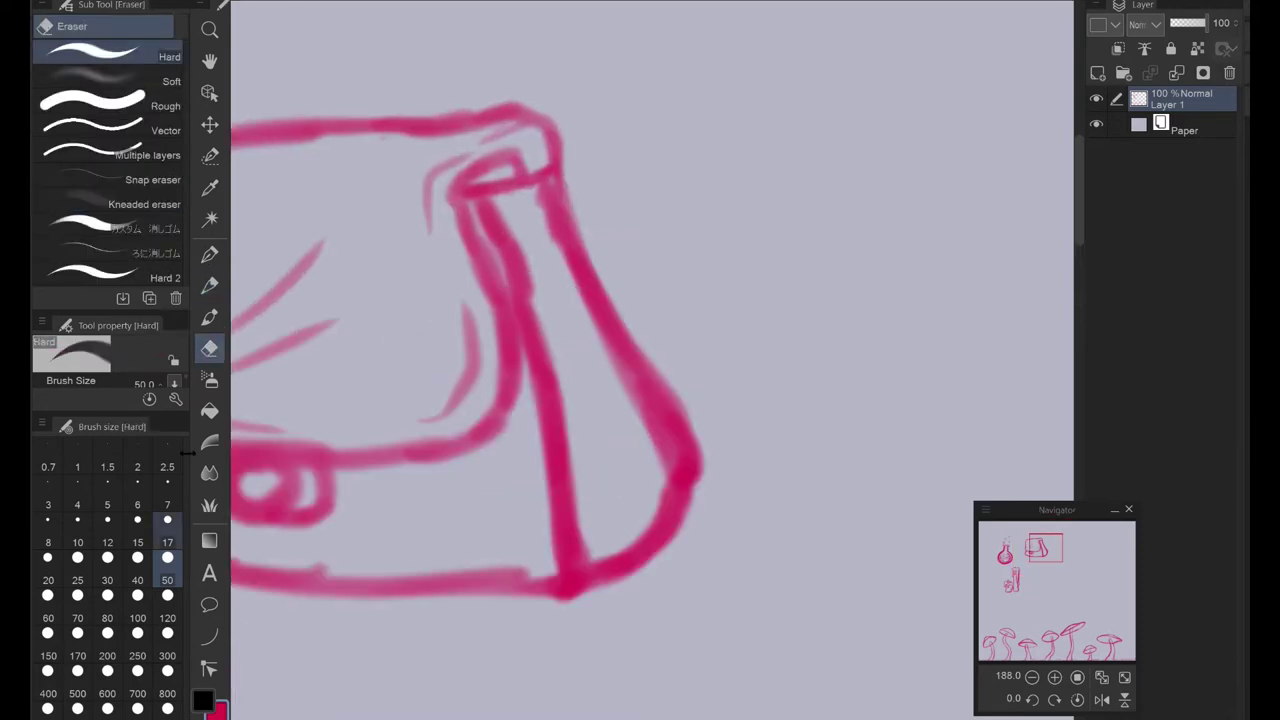
left_click_drag(487, 207, 568, 588)
left_click_drag(549, 186, 696, 468)
key("p")
scroll(667, 432, "down", 2)
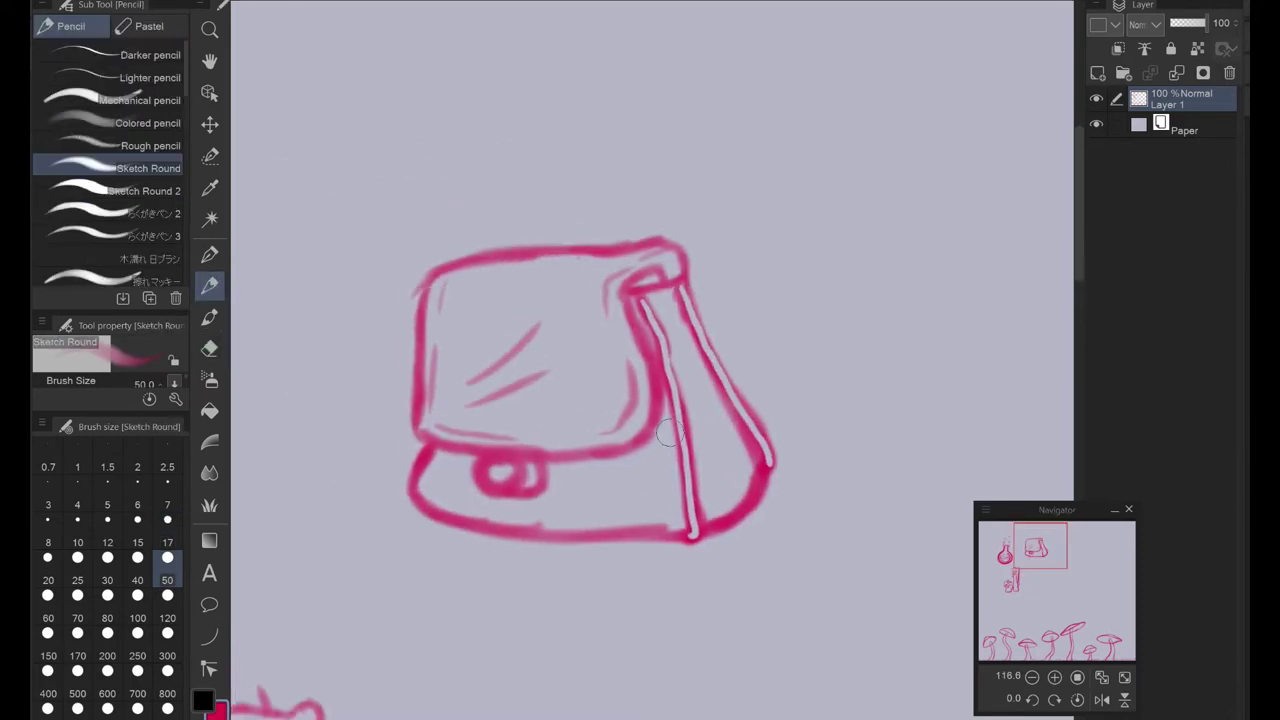
Step: Sketch a curled, pointed shell-like scrap with small fragments around it below the satchel
scroll(697, 434, "down", 3)
scroll(540, 500, "up", 2)
mouse_move(443, 528)
left_mouse_down()
mouse_move(557, 510)
mouse_move(537, 545)
mouse_move(444, 541)
left_mouse_up()
left_click_drag(530, 555, 594, 543)
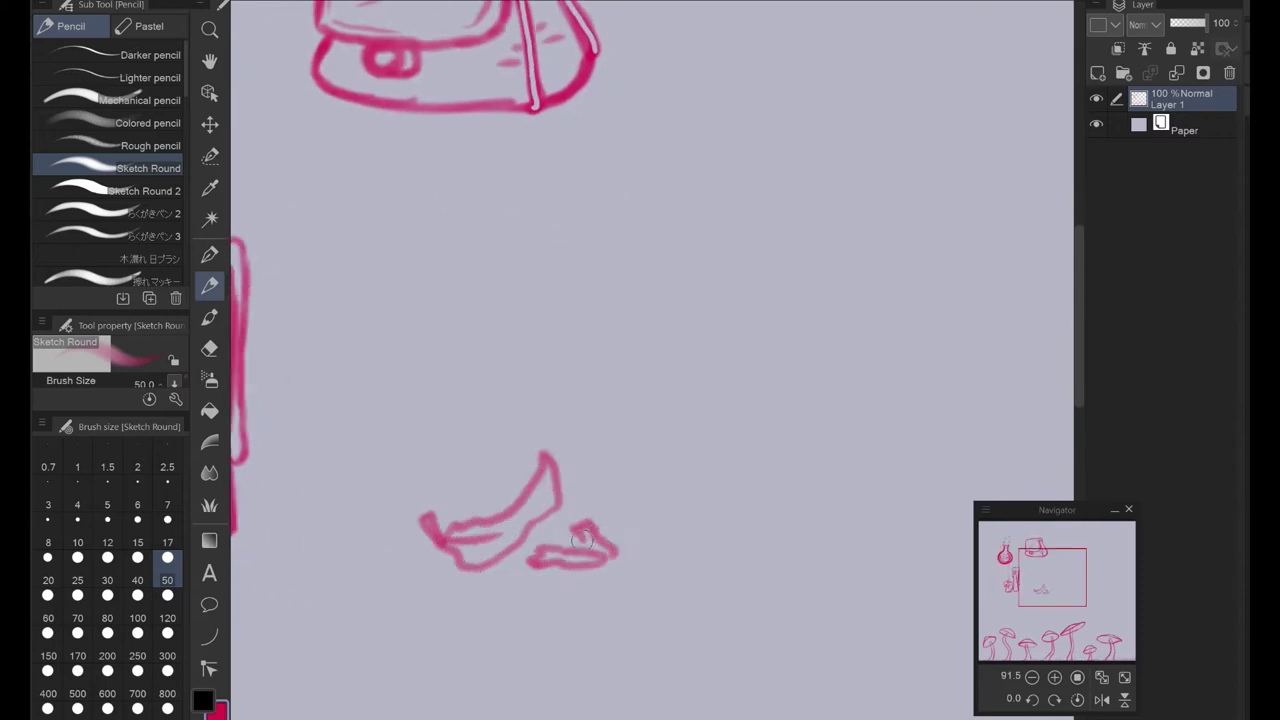
left_click_drag(451, 504, 476, 516)
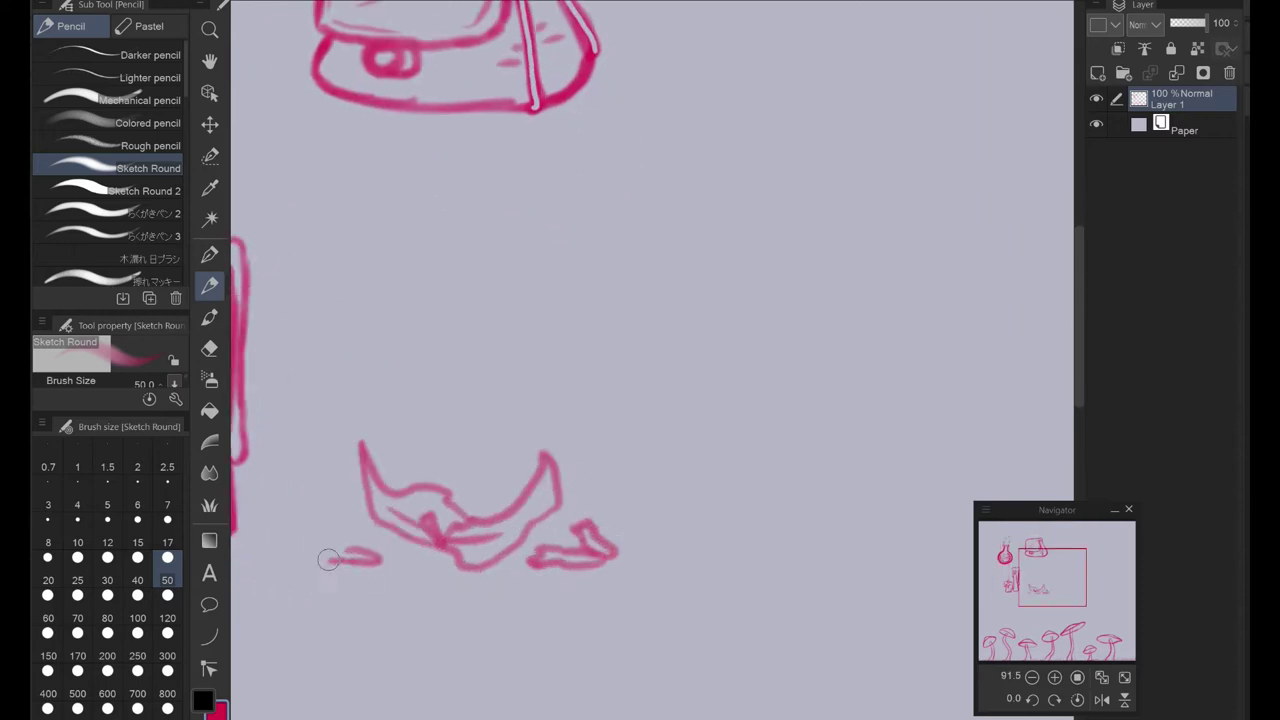
left_click_drag(421, 573, 428, 566)
Step: Sketch a flat, leaf-like scrap with a raised tip beside the curled one and refine the details of both
mouse_move(636, 560)
left_mouse_down()
mouse_move(790, 530)
mouse_move(880, 560)
mouse_move(641, 575)
left_mouse_up()
left_click_drag(462, 500, 586, 505)
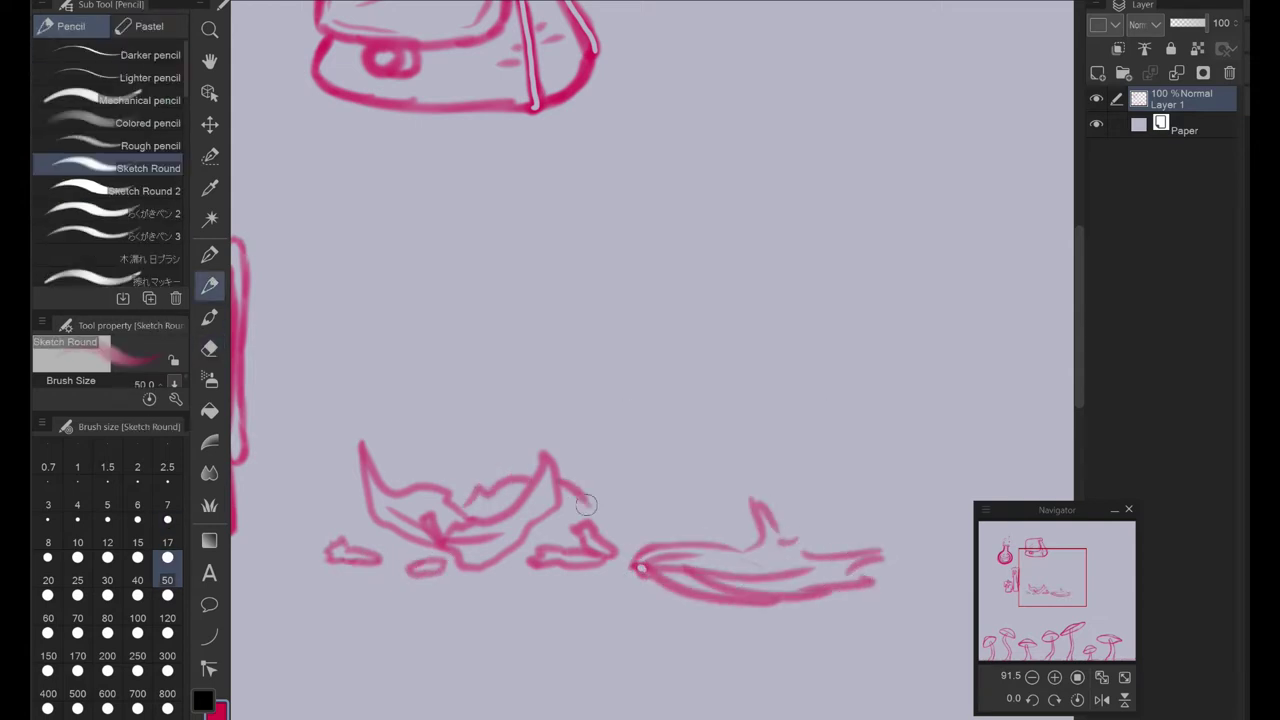
left_click_drag(770, 530, 864, 576)
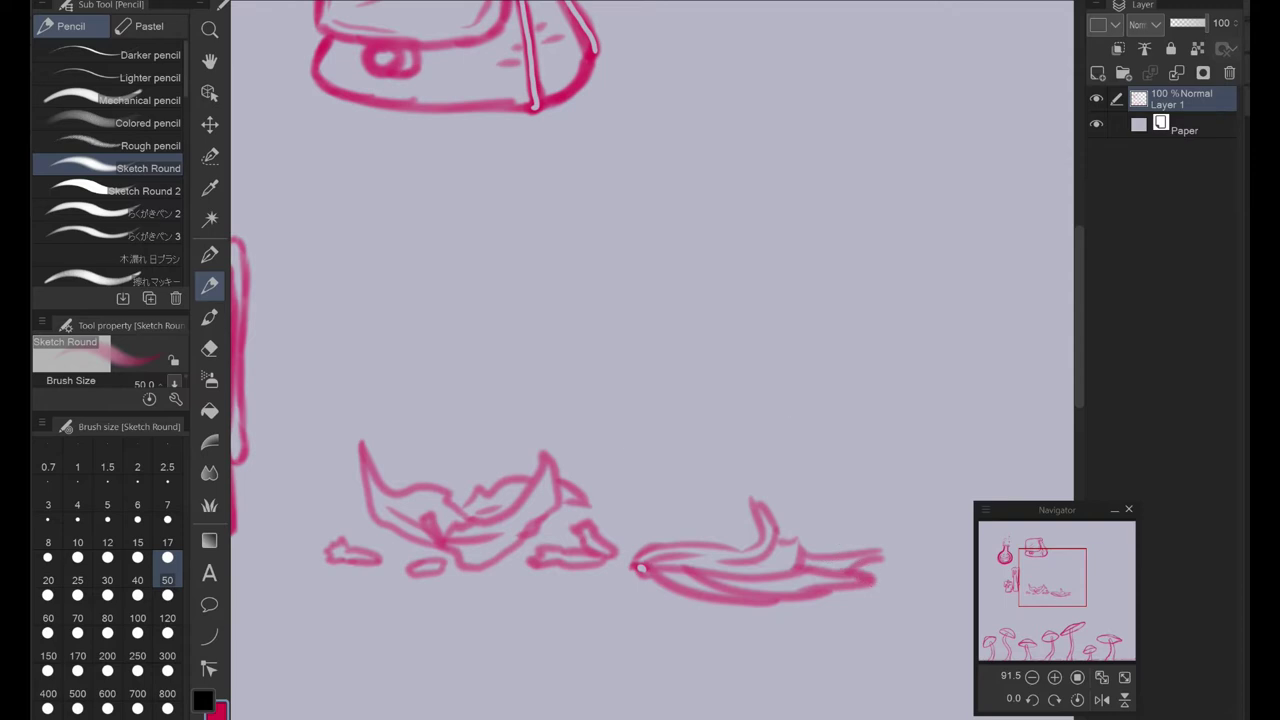
left_click_drag(367, 531, 517, 541)
Step: Sketch a tied sack with a gathered top, a bow, a creased base and a heart emblem beside the satchel
scroll(445, 548, "down", 5)
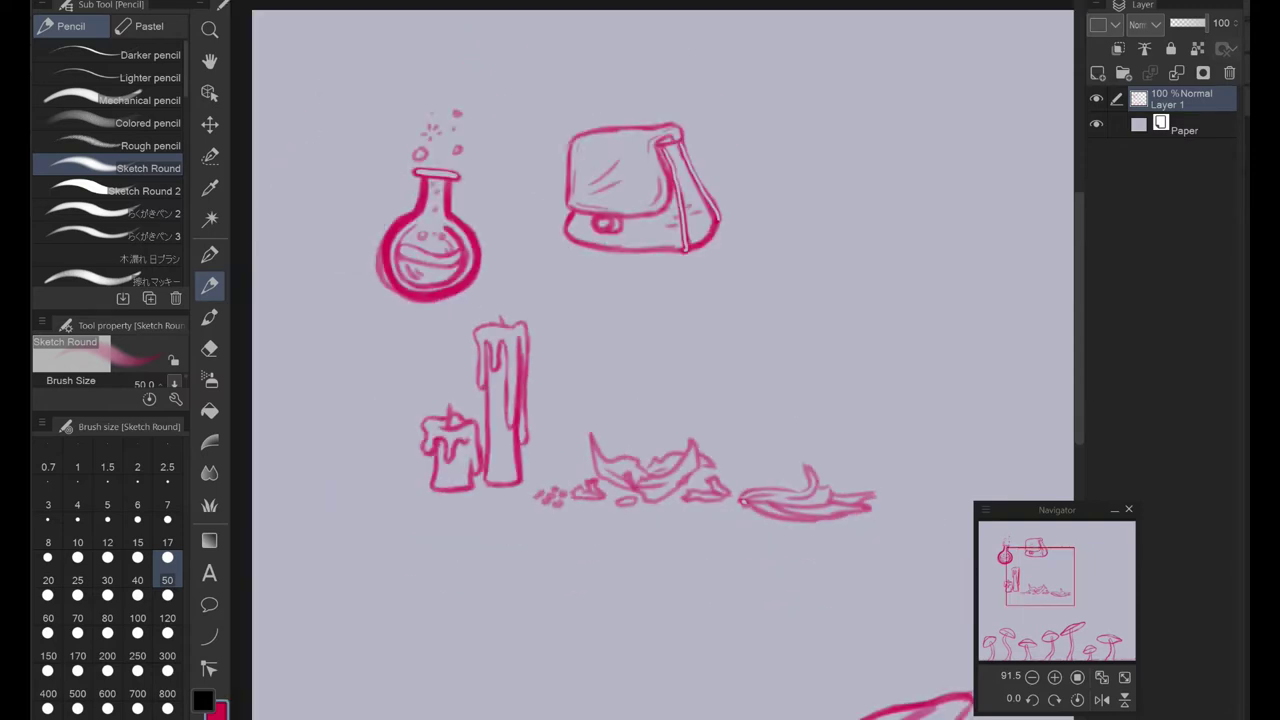
scroll(543, 417, "up", 4)
mouse_move(549, 398)
left_mouse_down()
mouse_move(491, 519)
mouse_move(564, 565)
mouse_move(688, 545)
mouse_move(670, 431)
mouse_move(607, 385)
mouse_move(552, 432)
left_mouse_up()
key("e")
key("p")
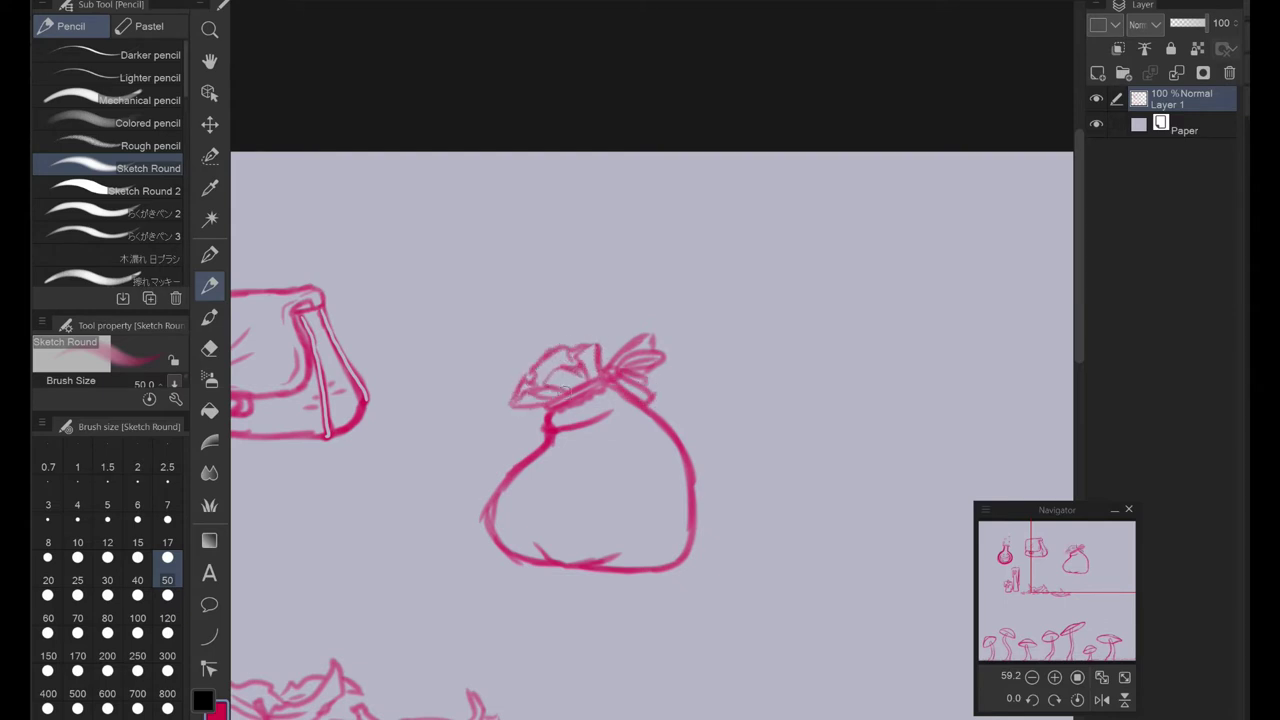
left_click_drag(530, 552, 633, 561)
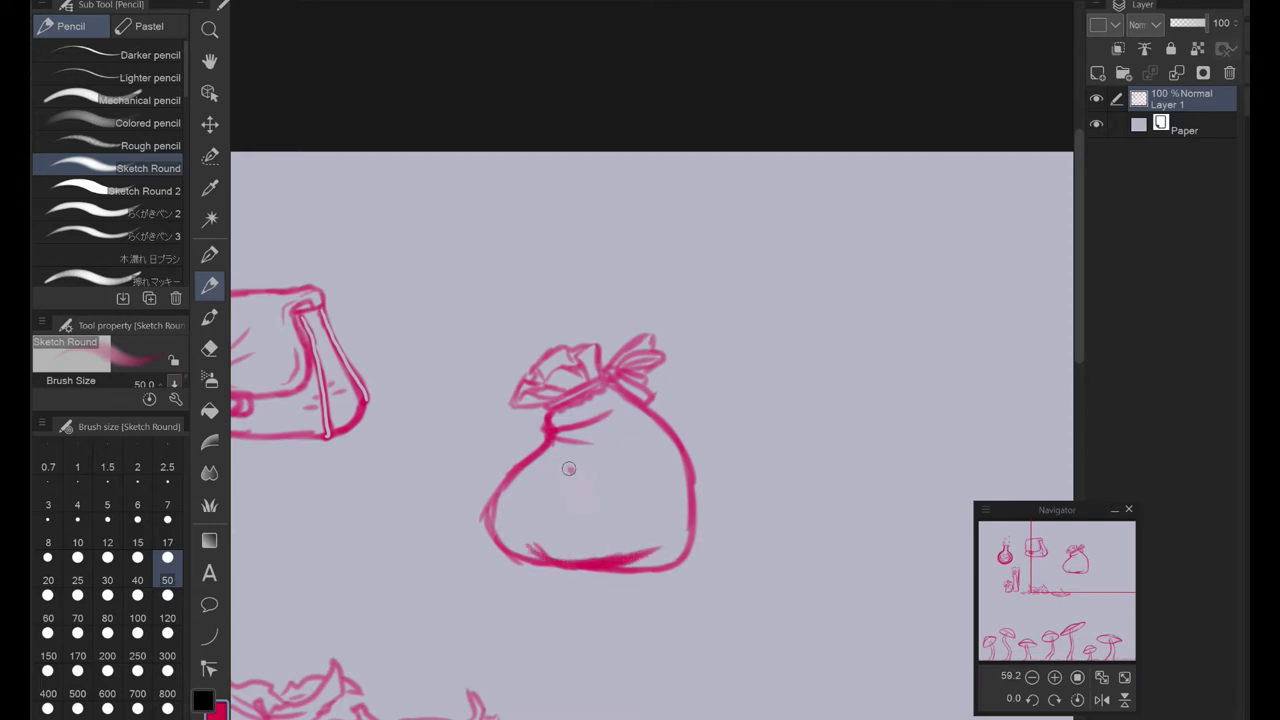
mouse_move(587, 467)
left_mouse_down()
mouse_move(574, 514)
mouse_move(561, 463)
left_mouse_up()
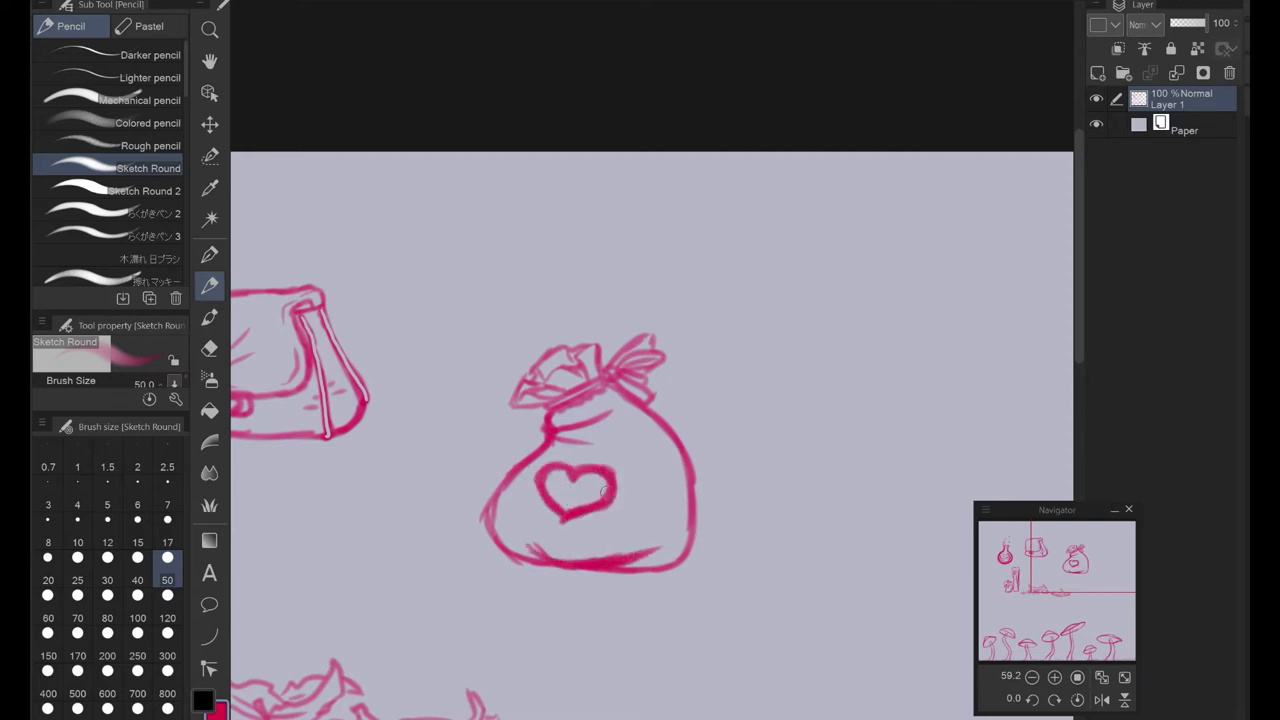
Step: Select all the item sketches above the mushrooms, cut them onto their own layer and move them to the right
scroll(533, 494, "down", 3)
key("m")
mouse_move(345, 250)
left_mouse_down()
mouse_move(400, 268)
mouse_move(395, 295)
left_mouse_up()
mouse_move(420, 325)
left_mouse_down()
mouse_move(380, 410)
mouse_move(440, 440)
left_mouse_up()
mouse_move(450, 430)
left_mouse_down()
mouse_move(690, 450)
mouse_move(700, 440)
left_mouse_up()
left_click_drag(480, 170, 590, 270)
left_click_drag(700, 200, 710, 320)
key("ctrl+x")
left_click(60, 57)
key("k")
left_click_drag(571, 322, 771, 435)
Step: Add a new layer, hide Layer 1 Copy and sketch a large drooping witch hat with a wide brim
key("ctrl+shift+n")
key("p")
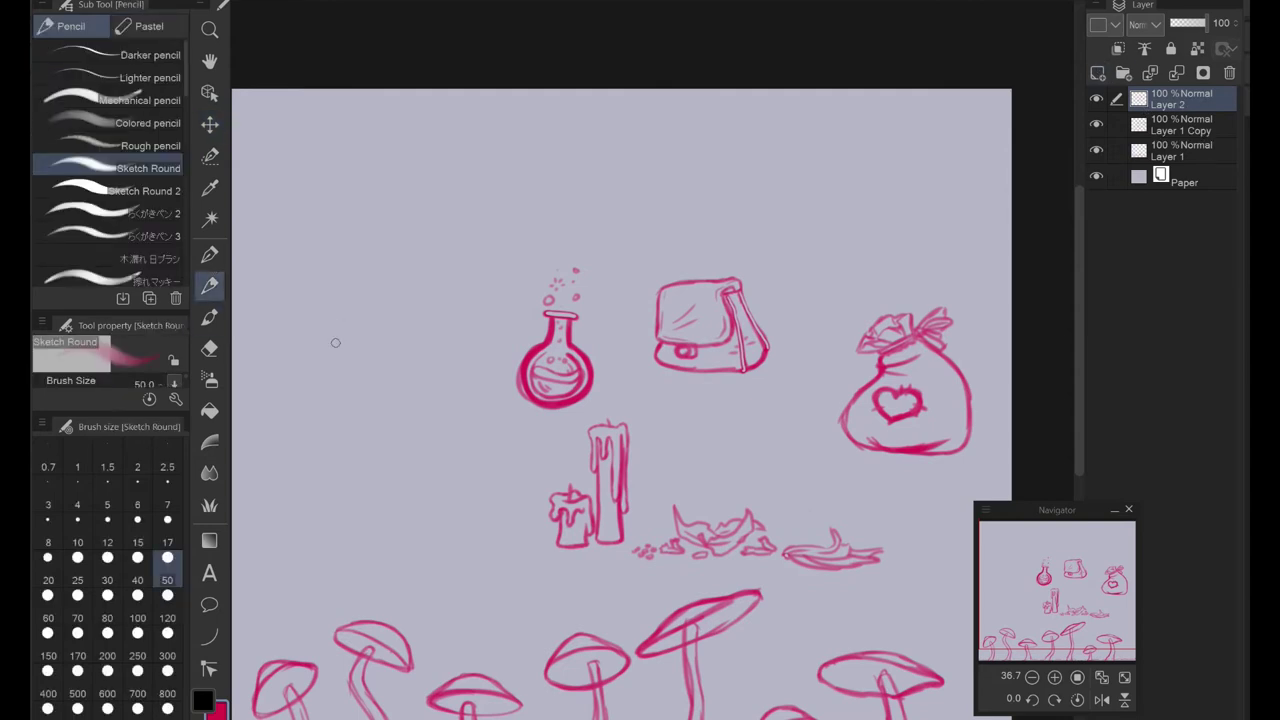
left_click(1096, 124)
mouse_move(678, 262)
left_mouse_down()
mouse_move(437, 366)
mouse_move(466, 318)
left_mouse_up()
left_click_drag(607, 240, 294, 300)
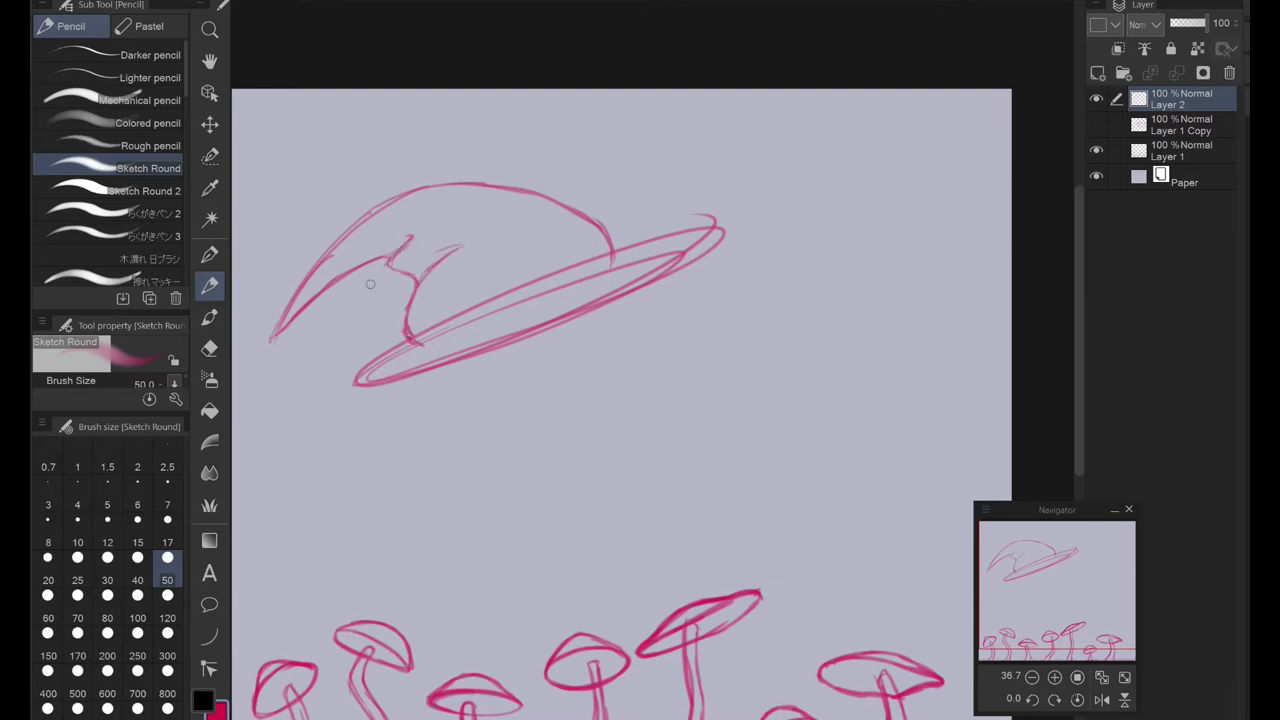
Step: Redraw the hat's brim with bolder outlines, a narrow inner opening and a triangular notch at one end
left_click_drag(680, 305, 430, 395)
left_click_drag(720, 300, 430, 410)
left_click_drag(306, 343, 402, 353)
mouse_move(500, 385)
left_mouse_down()
mouse_move(385, 425)
mouse_move(672, 415)
mouse_move(805, 285)
mouse_move(572, 350)
mouse_move(390, 420)
left_mouse_up()
key("e")
mouse_move(322, 468)
left_mouse_down()
mouse_move(560, 370)
mouse_move(357, 457)
mouse_move(960, 280)
left_mouse_up()
key("p")
left_click_drag(502, 404, 372, 409)
mouse_move(700, 313)
left_mouse_down()
mouse_move(835, 278)
mouse_move(834, 312)
left_mouse_up()
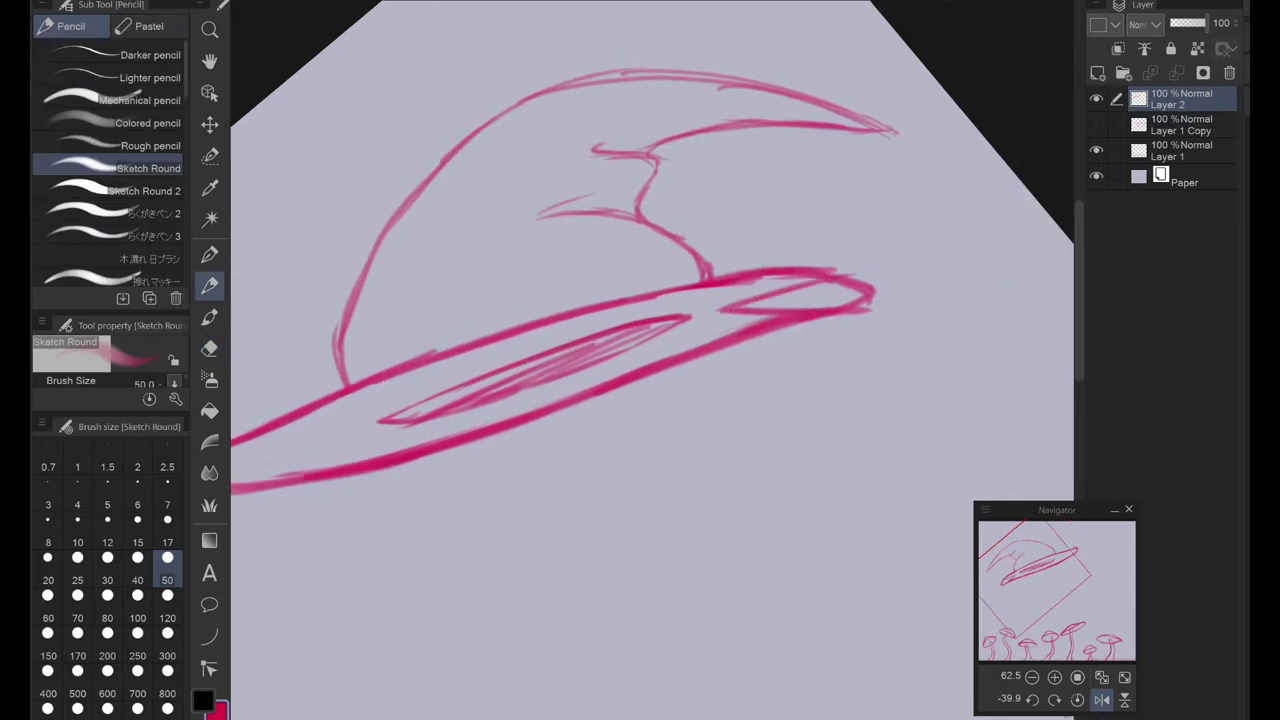
Step: Open the notch at the brim's end and shift the hat to the right on the canvas
key("e")
key("p")
left_click_drag(686, 252, 706, 278)
key("ctrl+@")
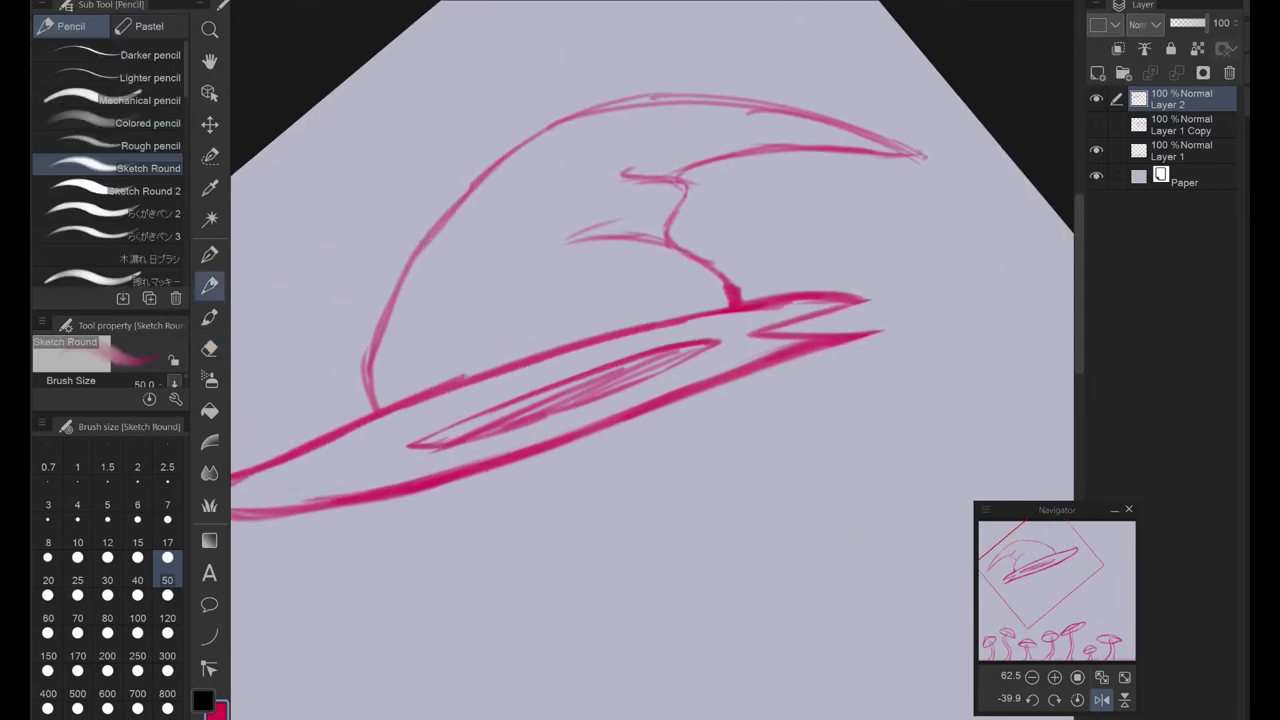
left_click_drag(600, 350, 570, 306)
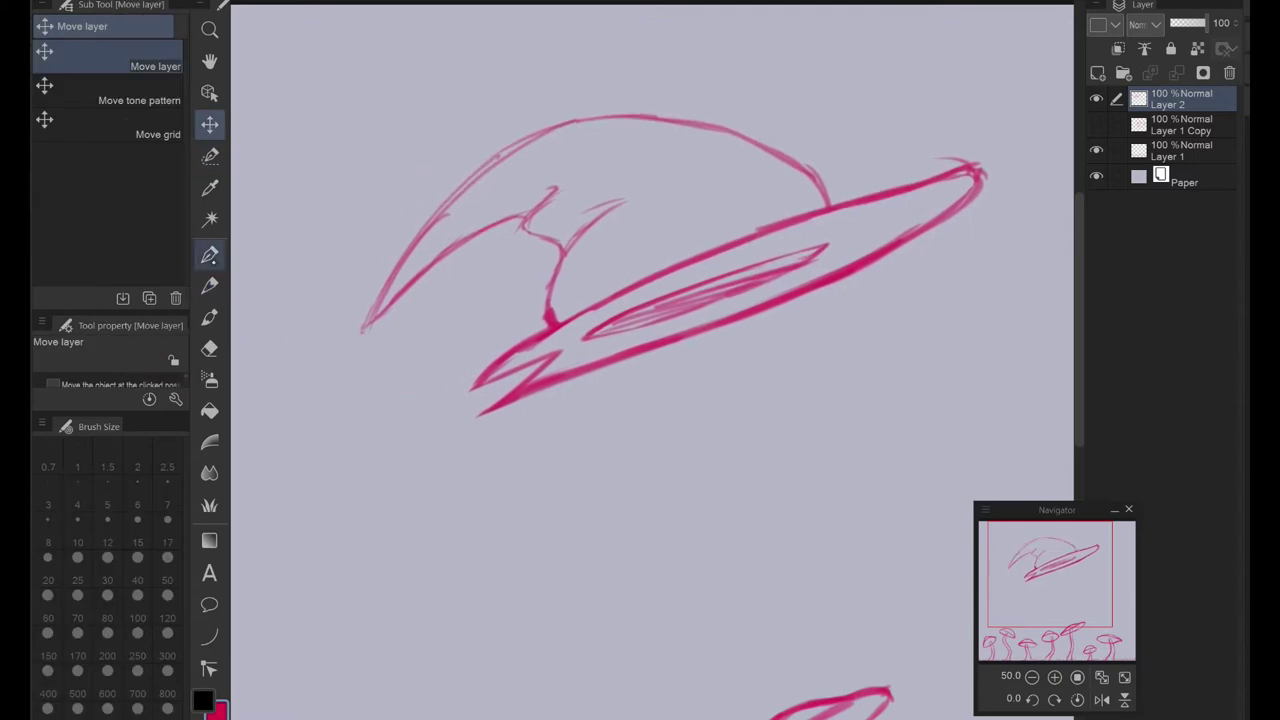
Step: Sketch a tassel on the hat's drooping tip and erase the overlapping lines
scroll(530, 415, "up", 3)
scroll(530, 415, "up", 3)
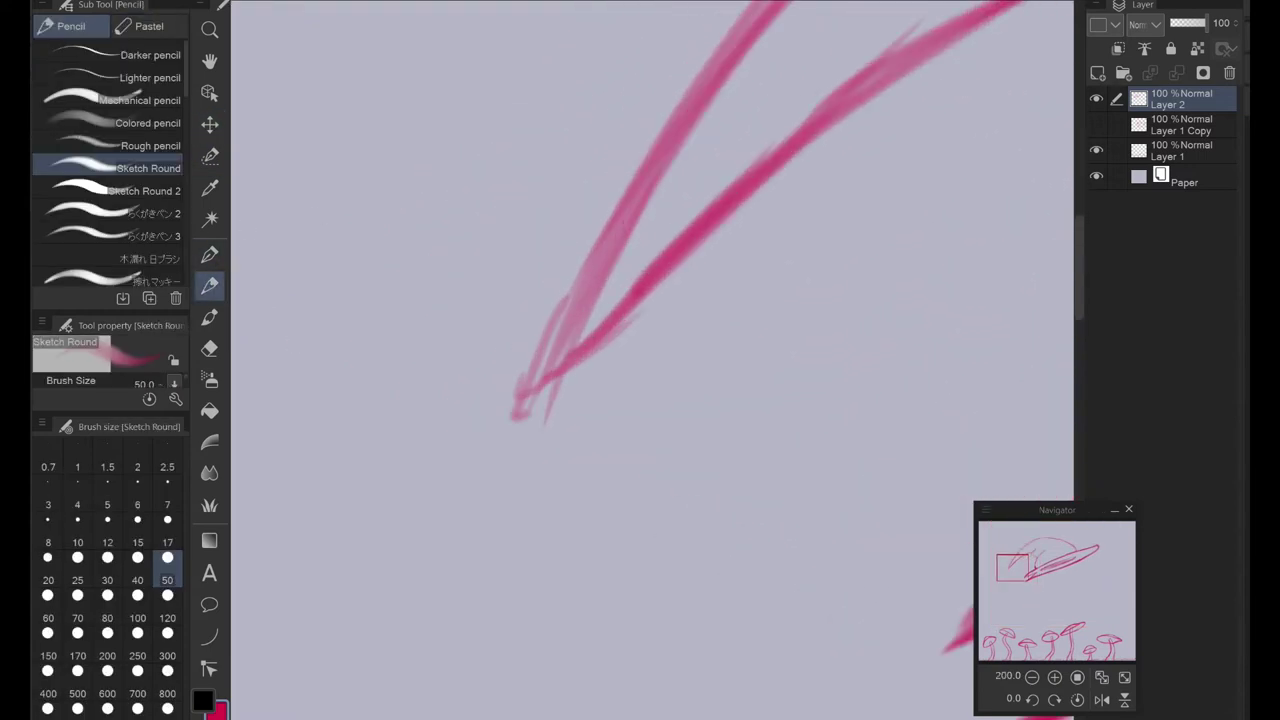
mouse_move(530, 415)
left_mouse_down()
mouse_move(600, 330)
mouse_move(557, 443)
mouse_move(600, 349)
mouse_move(715, 380)
mouse_move(600, 515)
mouse_move(470, 310)
mouse_move(688, 266)
mouse_move(520, 318)
mouse_move(745, 300)
left_mouse_up()
left_click_drag(640, 300, 651, 263)
key("e")
mouse_move(611, 451)
left_mouse_down()
mouse_move(573, 407)
mouse_move(565, 340)
left_mouse_up()
Step: Move the hat toward the upper-left corner of the canvas
left_click(1077, 699)
scroll(640, 360, "down", 5)
key("k")
mouse_move(640, 302)
left_mouse_down()
mouse_move(551, 246)
mouse_move(605, 386)
mouse_move(353, 415)
mouse_move(345, 435)
left_mouse_up()
Step: Show and activate Layer 1 Copy and place the flask below the hat's tassel
left_click(1096, 124)
left_click(1180, 124)
key("m")
key("k")
key("ctrl+d")
Step: Select the two candles, move them closer to the flask with a transform and clear the selection
key("m")
left_click_drag(633, 410, 625, 515)
key("ctrl+t")
left_click_drag(630, 470, 510, 488)
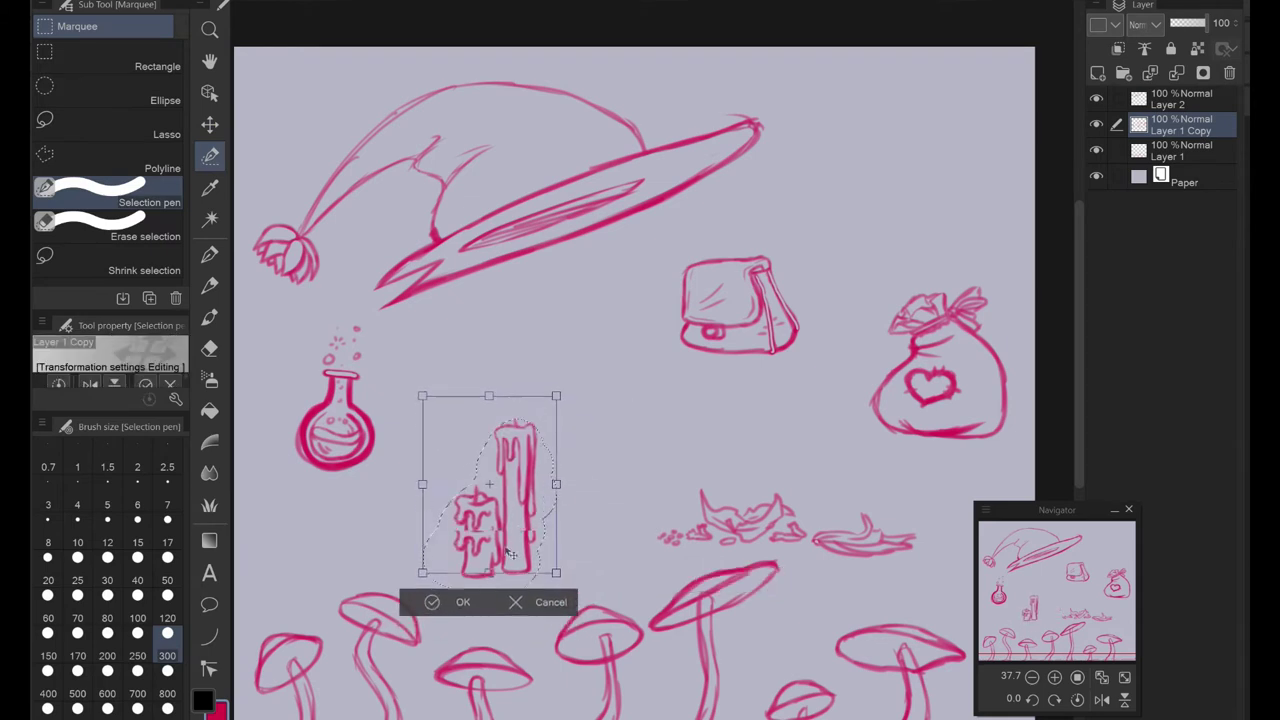
key("Return")
key("ctrl+d")
Step: Select the two scraps with their fragments and move them up beside the hat's brim
mouse_move(672, 528)
left_mouse_down()
mouse_move(720, 515)
mouse_move(910, 525)
left_mouse_up()
key("k")
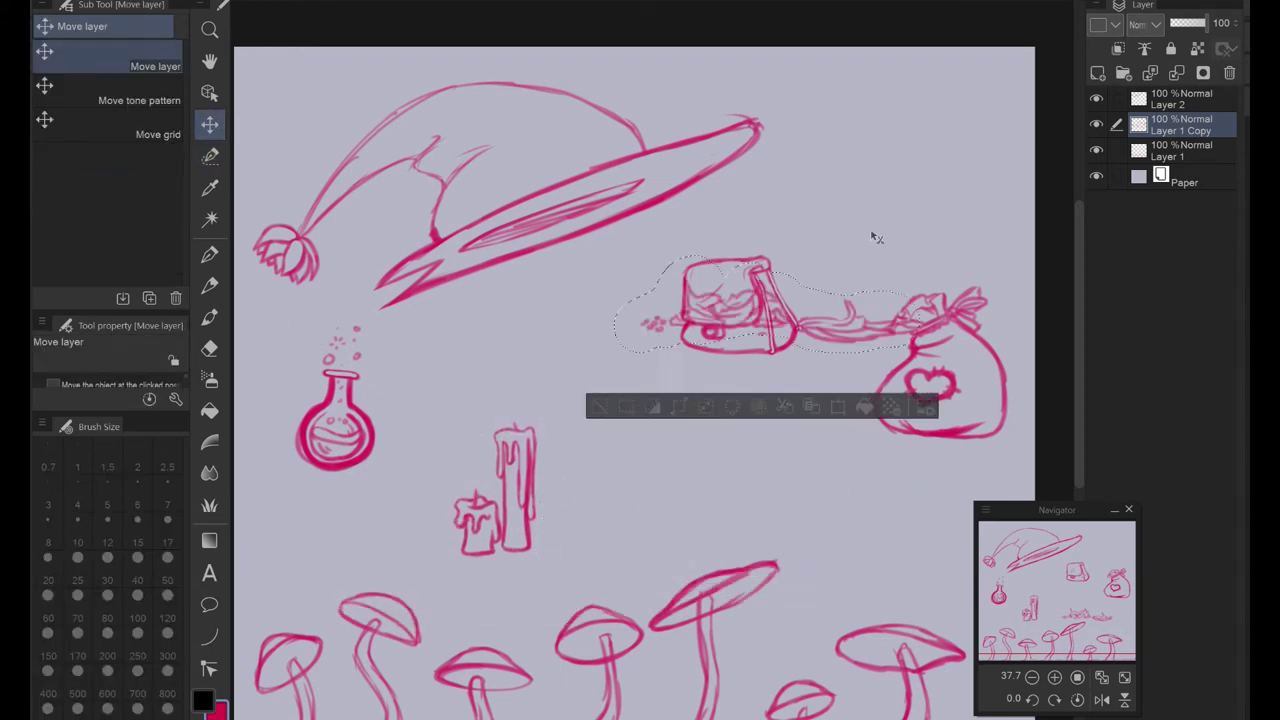
left_click_drag(800, 535, 870, 210)
key("ctrl+d")
Step: Select the satchel and move it to the middle of the canvas between the flask and the sack
key("m")
mouse_move(690, 285)
left_mouse_down()
mouse_move(730, 300)
mouse_move(677, 375)
left_mouse_up()
key("k")
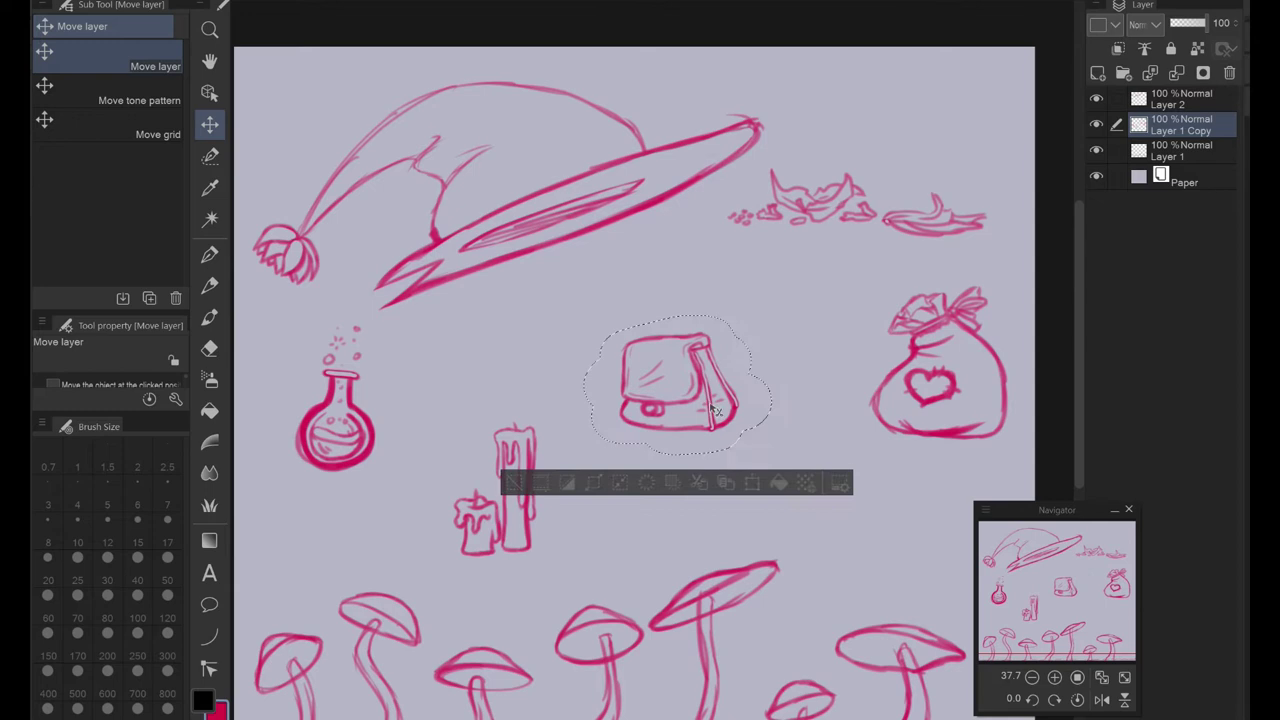
key("ctrl+d")
Step: Select the heart sack and move it slightly down and left, closer to the mushrooms
key("m")
mouse_move(975, 300)
left_mouse_down()
mouse_move(925, 435)
mouse_move(905, 452)
left_mouse_up()
key("k")
key("ctrl+d")
Step: Sketch a small carrying handle on top of the satchel
key("p")
scroll(595, 318, "up", 3)
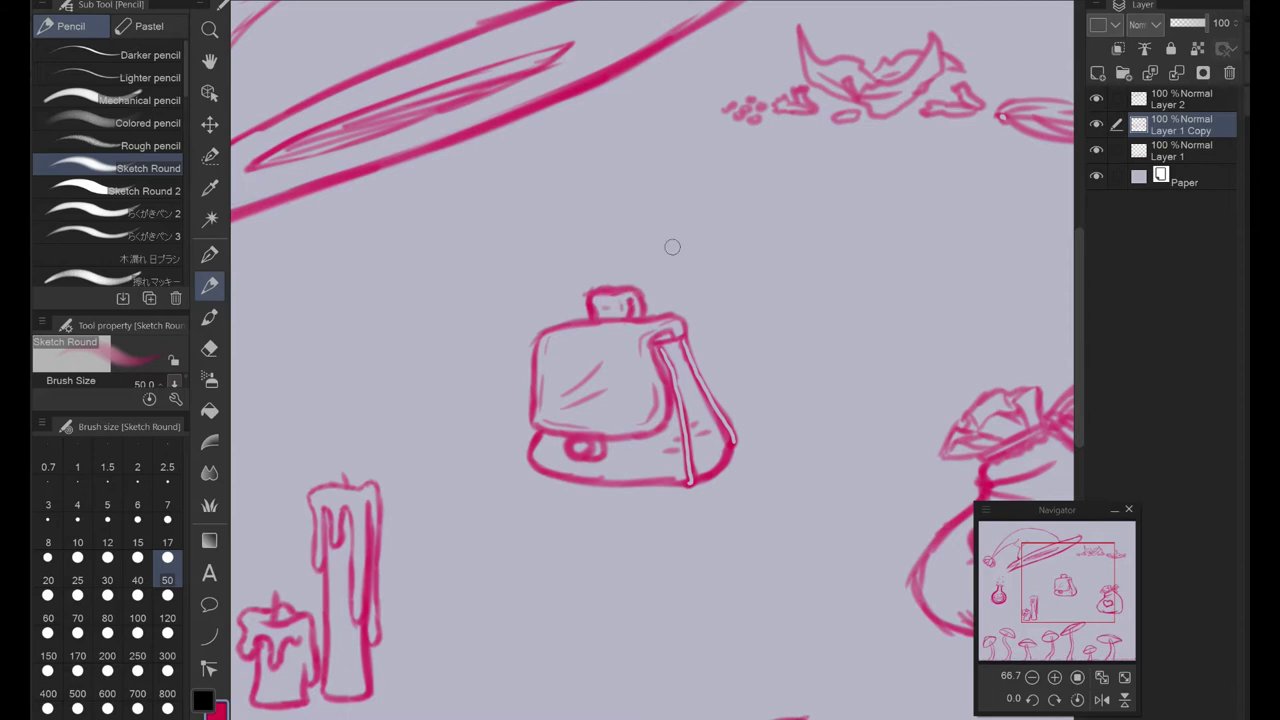
scroll(1108, 648, "down", 3)
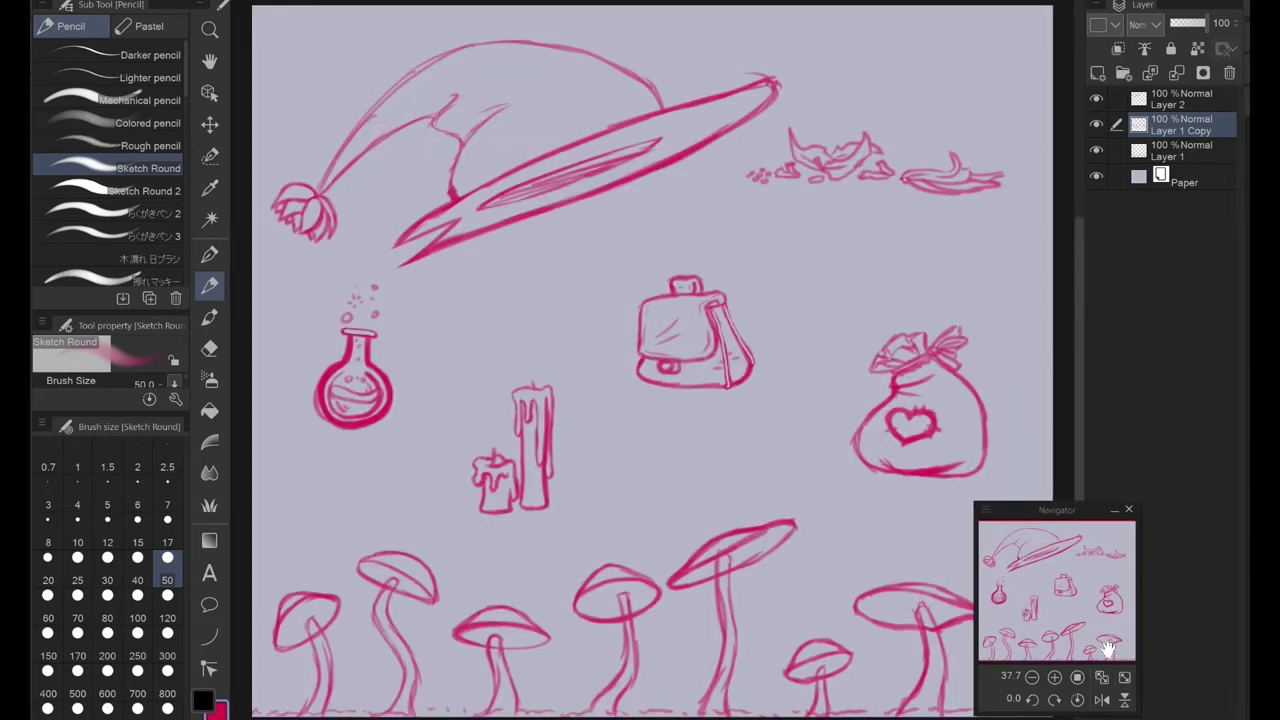
Step: Sketch a pointed, angular shape divided into segments below the satchel, cleaning its edges with the eraser
scroll(1108, 648, "up", 4)
mouse_move(429, 343)
left_mouse_down()
mouse_move(391, 457)
mouse_move(449, 400)
mouse_move(448, 380)
left_mouse_up()
mouse_move(429, 343)
left_mouse_down()
mouse_move(455, 310)
mouse_move(402, 392)
mouse_move(422, 490)
left_mouse_up()
key("e")
mouse_move(420, 320)
left_mouse_down()
mouse_move(454, 346)
mouse_move(420, 500)
mouse_move(363, 434)
mouse_move(431, 440)
mouse_move(424, 328)
left_mouse_up()
key("p")
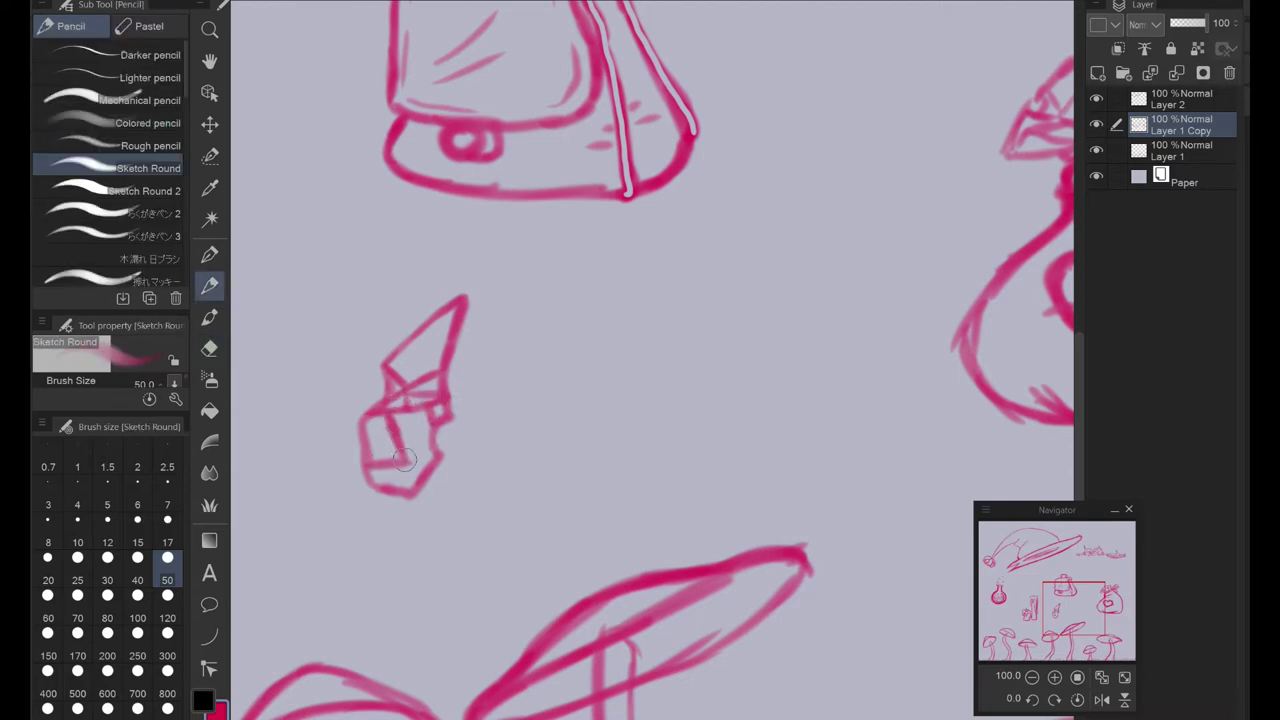
Step: Extend the segmented shape sideways with a tapered point, redraw its inner divisions and add spiral markings at brush size 30
mouse_move(437, 437)
left_mouse_down()
mouse_move(520, 488)
mouse_move(430, 490)
mouse_move(520, 468)
mouse_move(546, 505)
left_mouse_up()
key("e")
left_click_drag(390, 485, 412, 470)
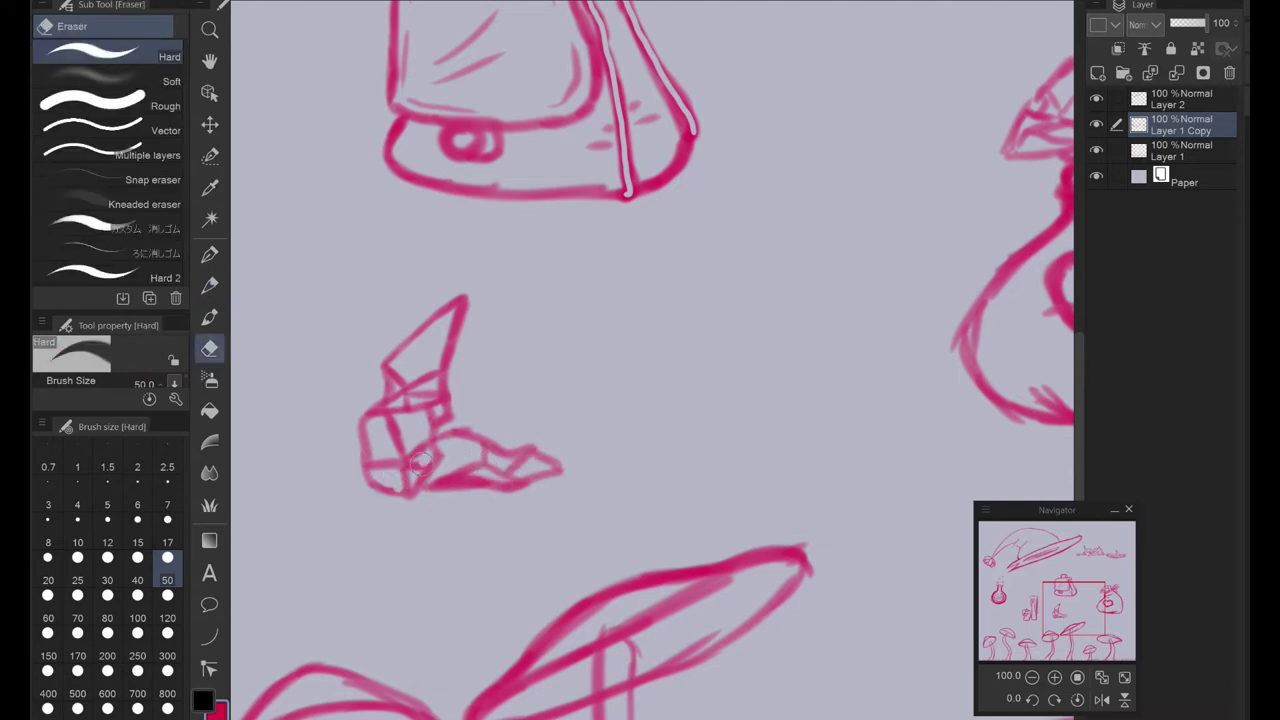
mouse_move(412, 412)
left_mouse_down()
mouse_move(414, 437)
mouse_move(405, 415)
left_mouse_up()
key("p")
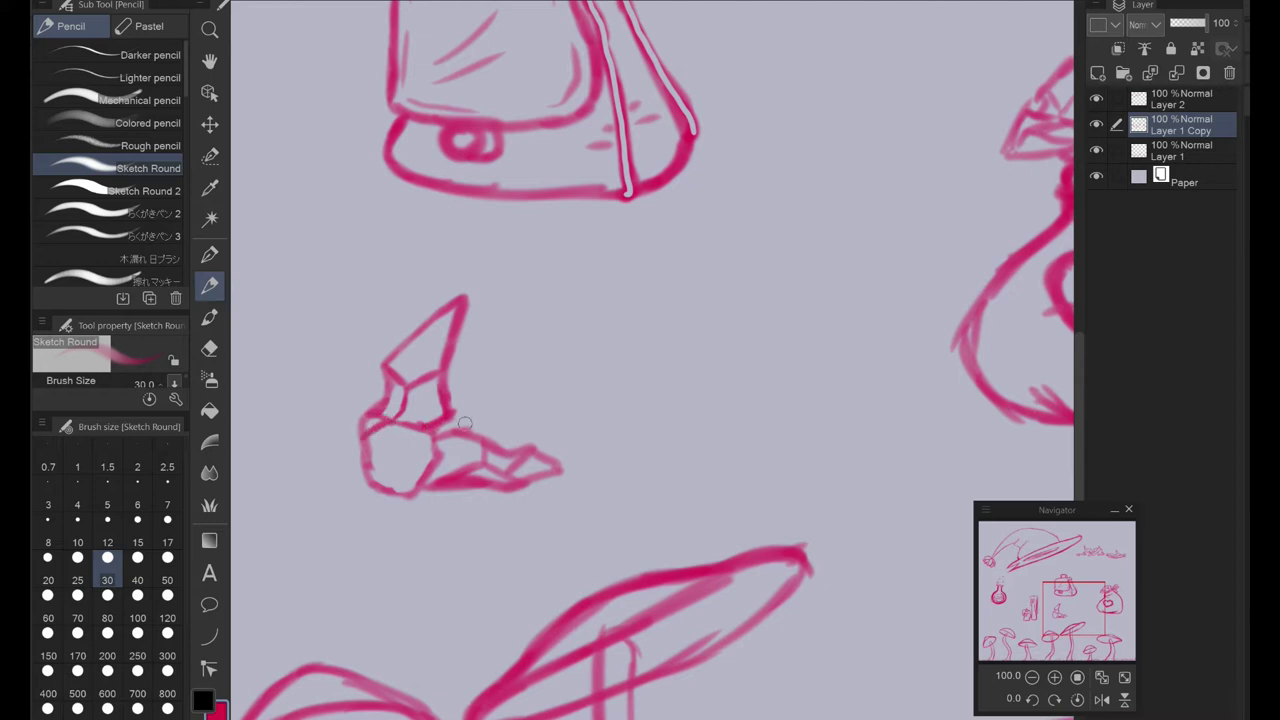
left_click_drag(372, 441, 429, 440)
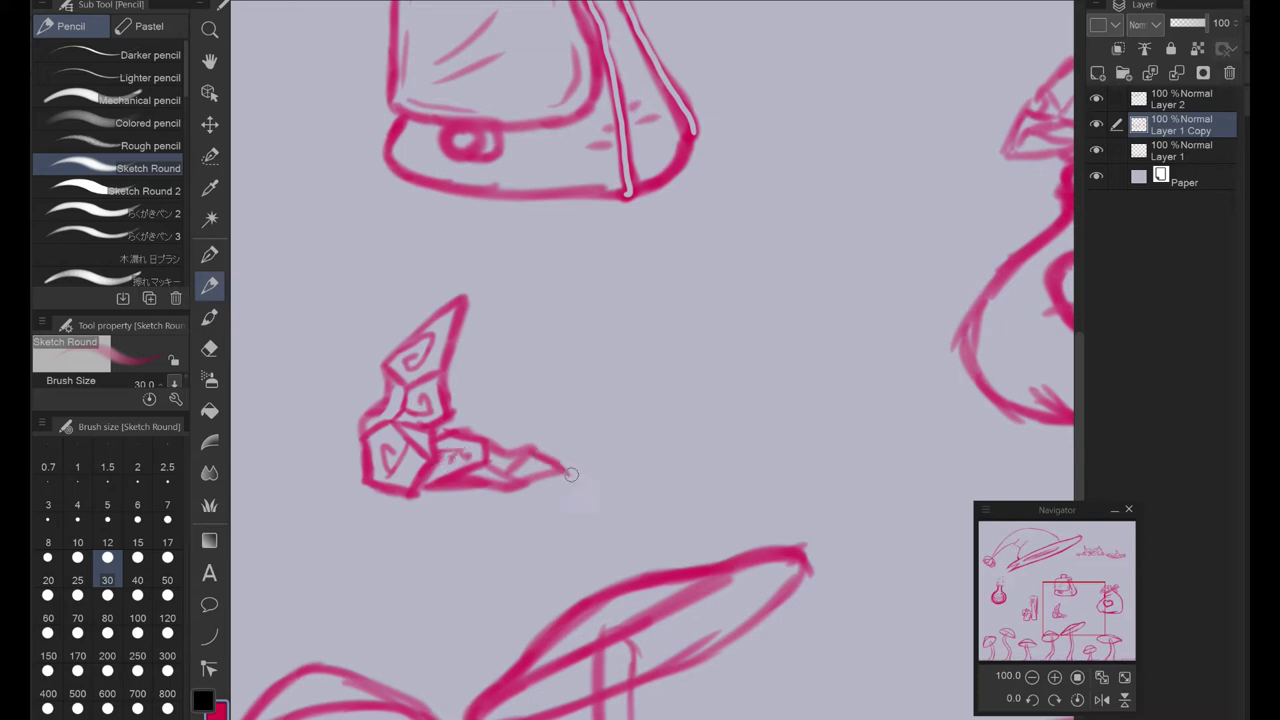
Step: Add a collar of rounded beads around the flask's neck just beneath the rim
scroll(458, 458, "down", 5)
scroll(330, 320, "up", 5)
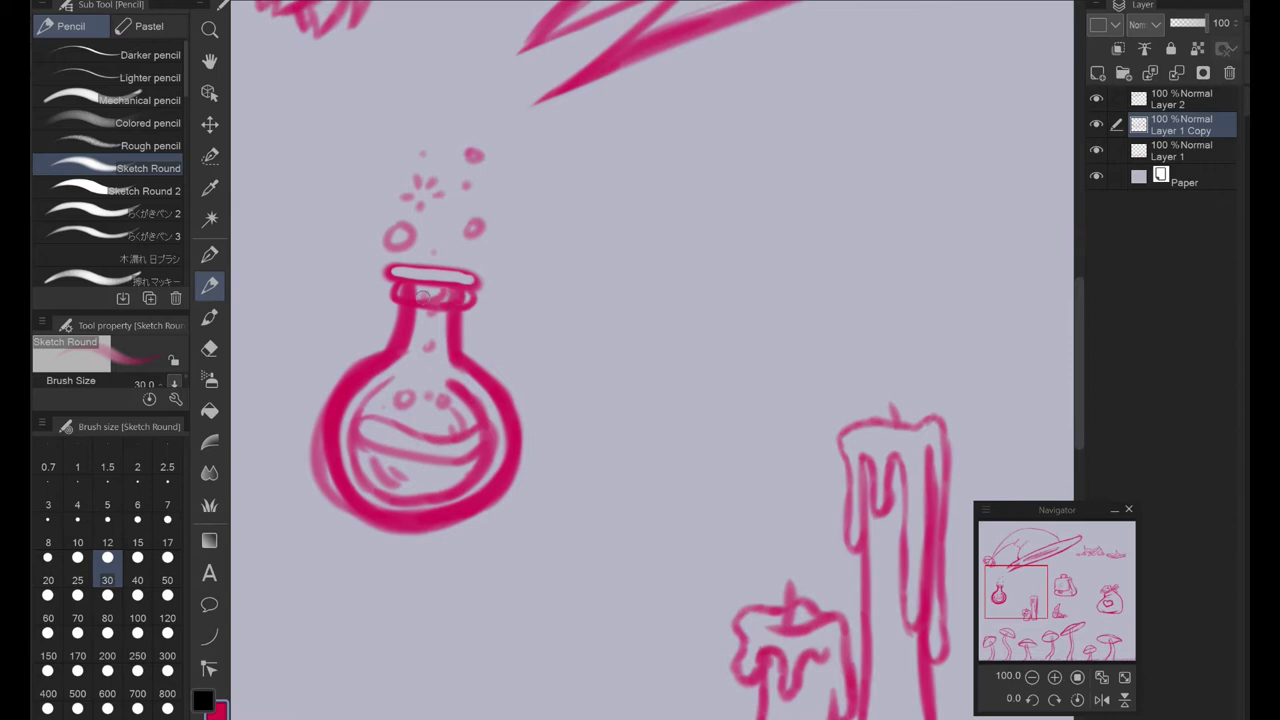
key("e")
key("p")
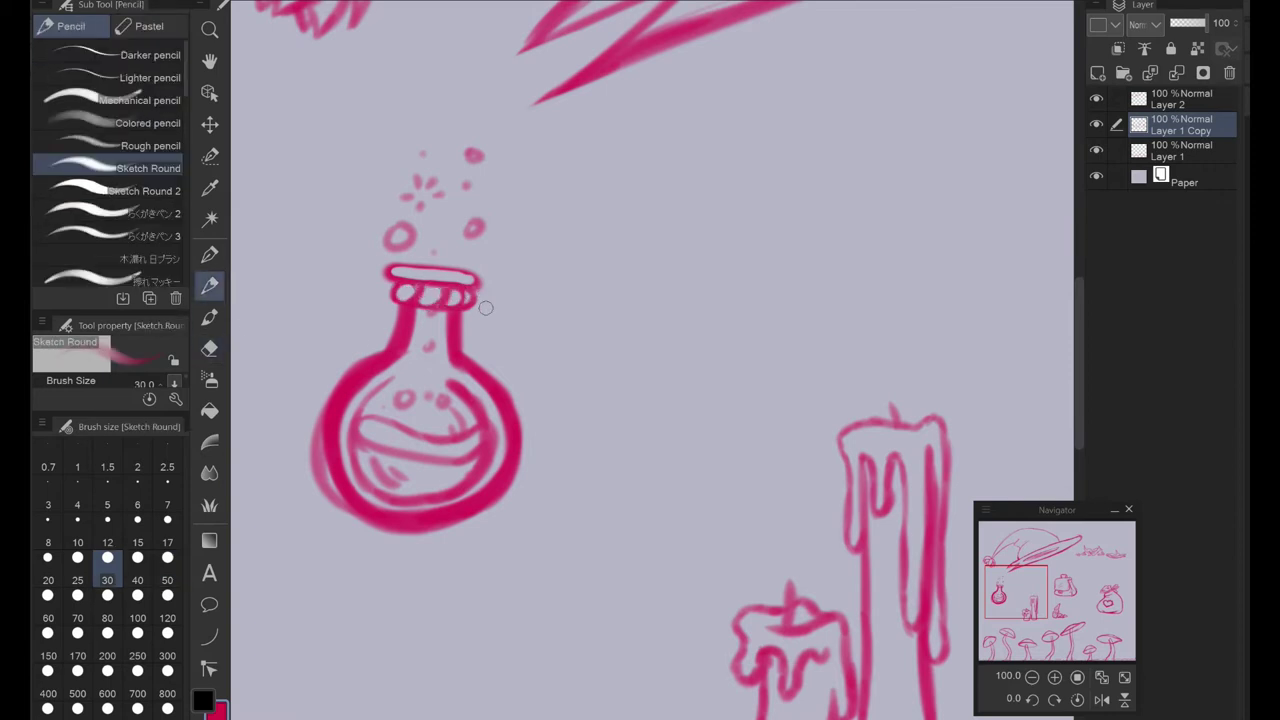
Step: Sketch a leaf-shaped charm with a midrib and curved veins hanging from the side of the flask's collar
mouse_move(487, 294)
left_mouse_down()
mouse_move(562, 415)
mouse_move(490, 362)
left_mouse_up()
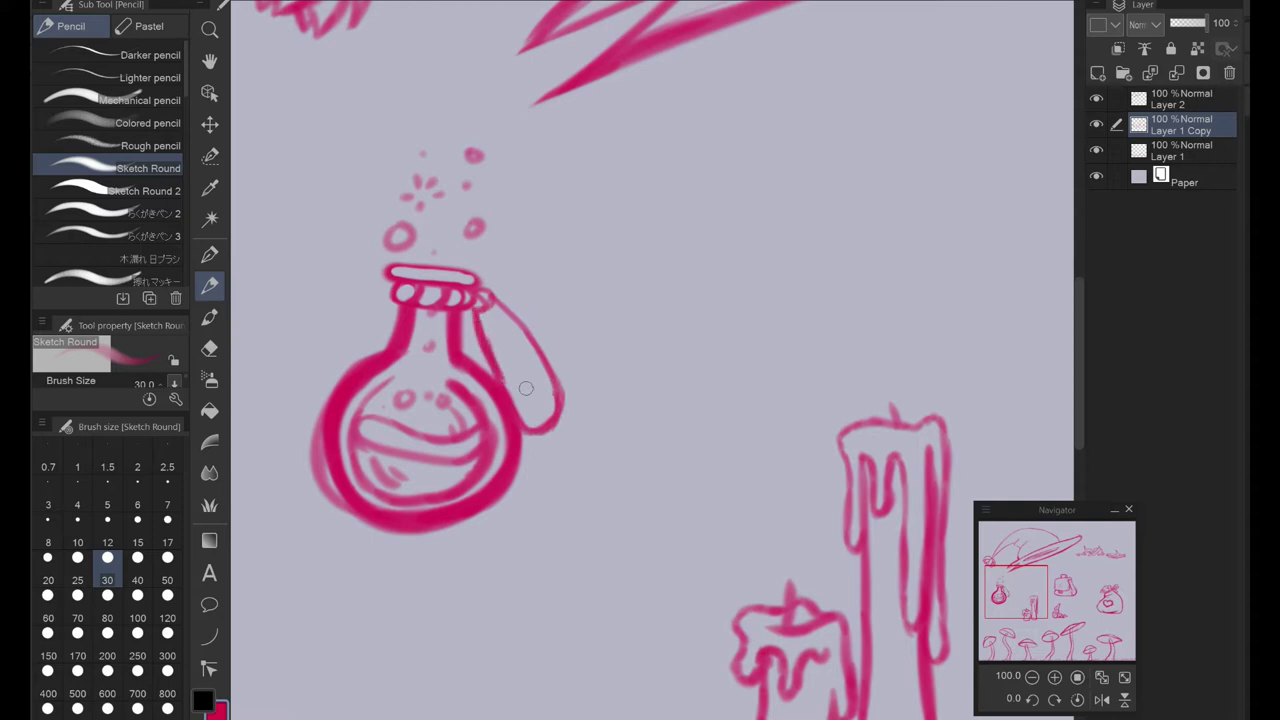
left_click_drag(487, 304, 533, 393)
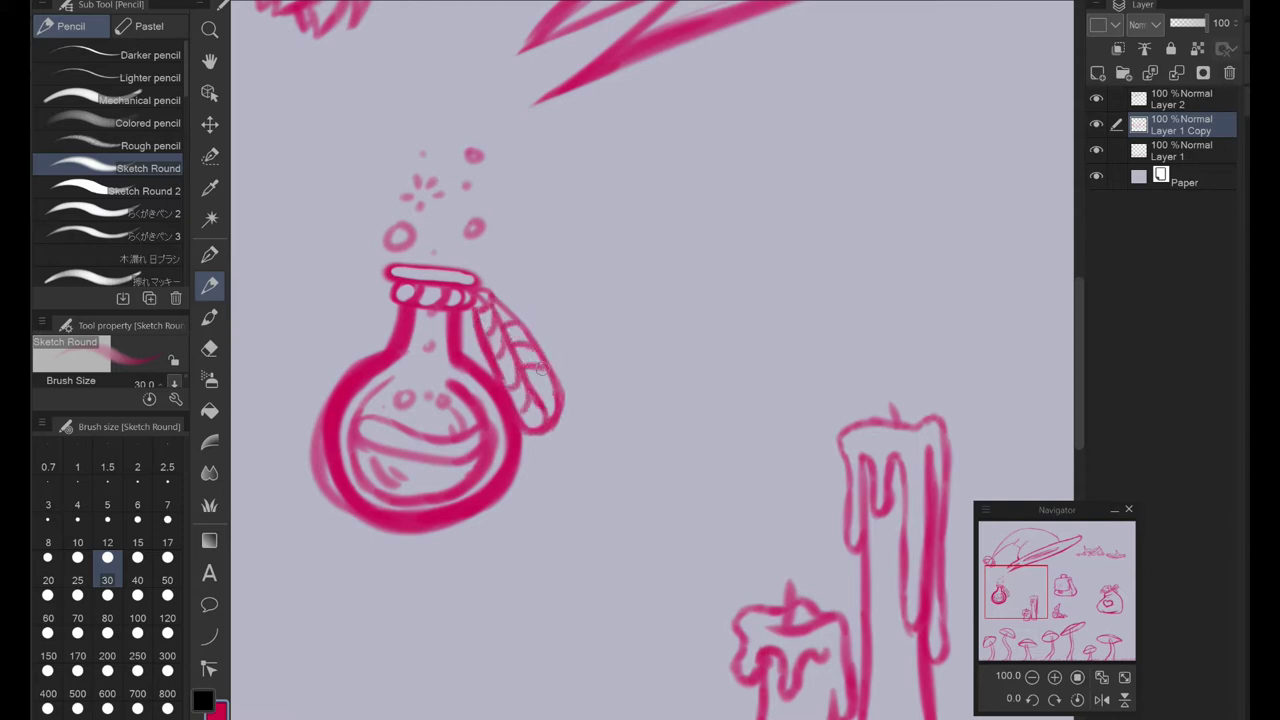
key("ctrl+0")
left_click(1125, 677)
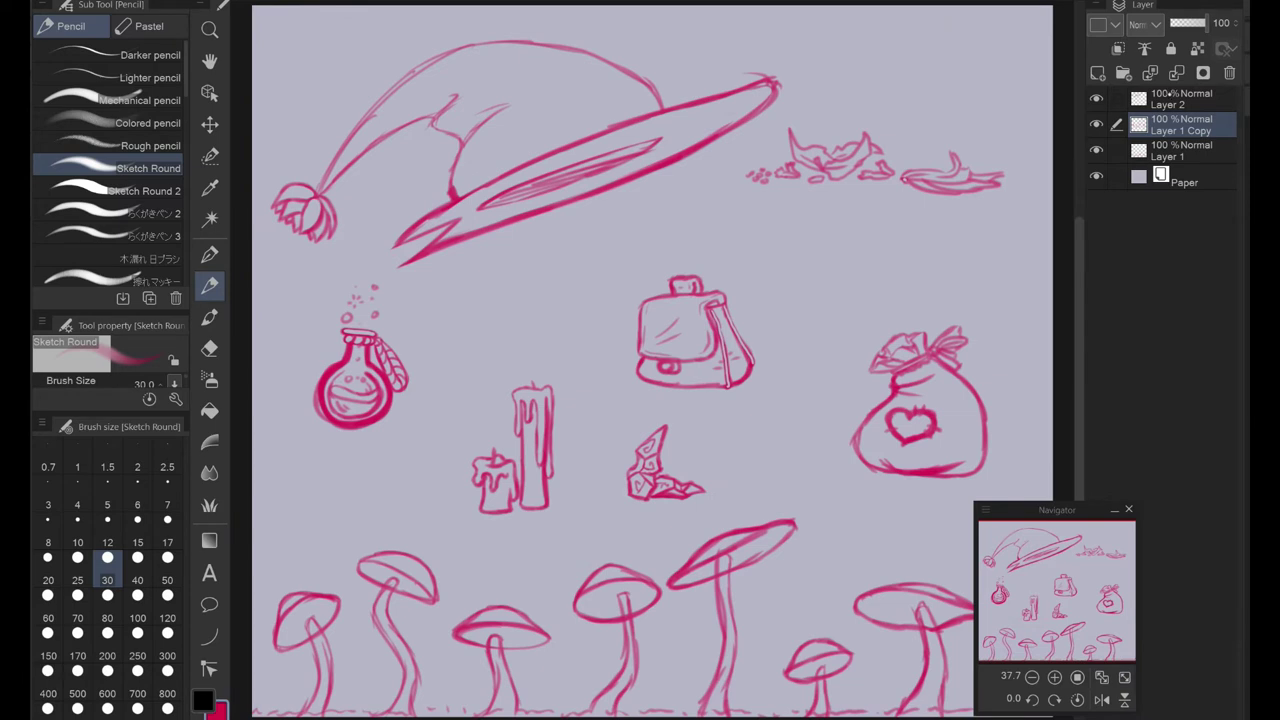
Step: Ink the first mushroom's stem, cap outline and inner rim in black on Layer 3 with the CustomG-pen at brush size 17
left_click(209, 254)
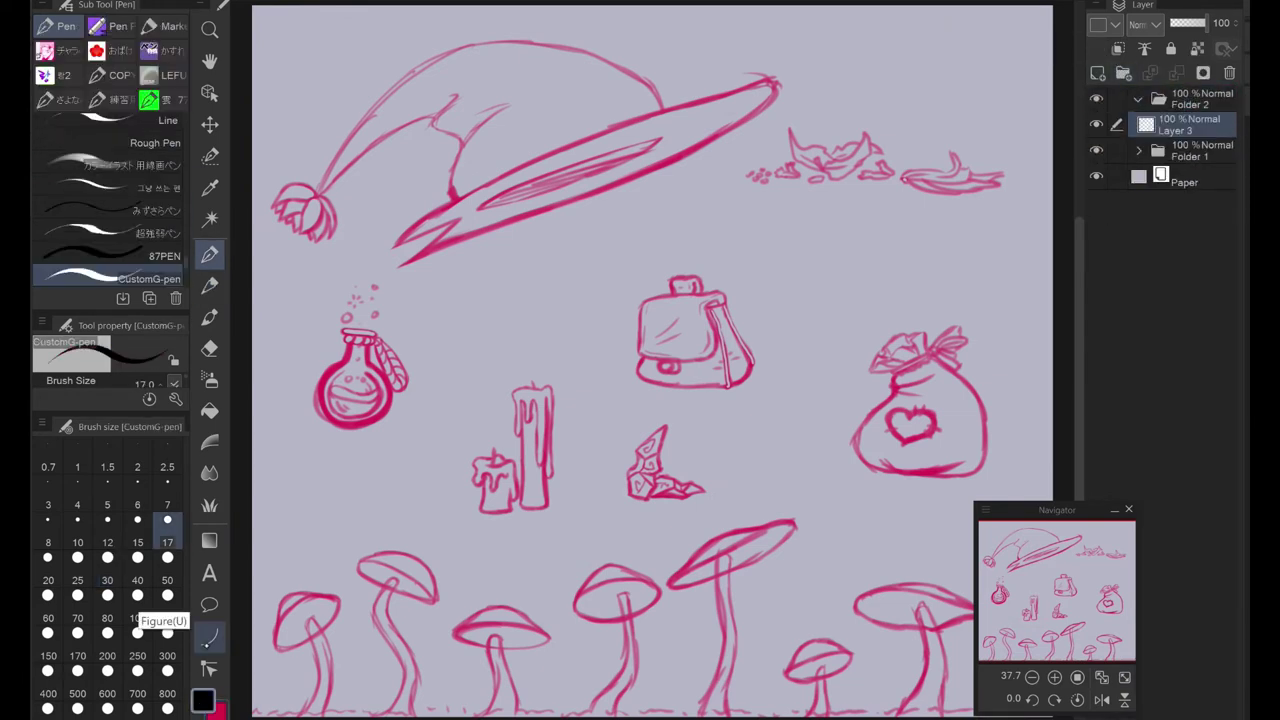
scroll(466, 260, "up", 5)
left_click_drag(437, 645, 457, 350)
scroll(518, 508, "up", 5)
mouse_move(626, 514)
left_mouse_down()
mouse_move(414, 616)
mouse_move(880, 350)
mouse_move(716, 462)
left_mouse_up()
left_click_drag(342, 603, 845, 295)
key("ctrl+z")
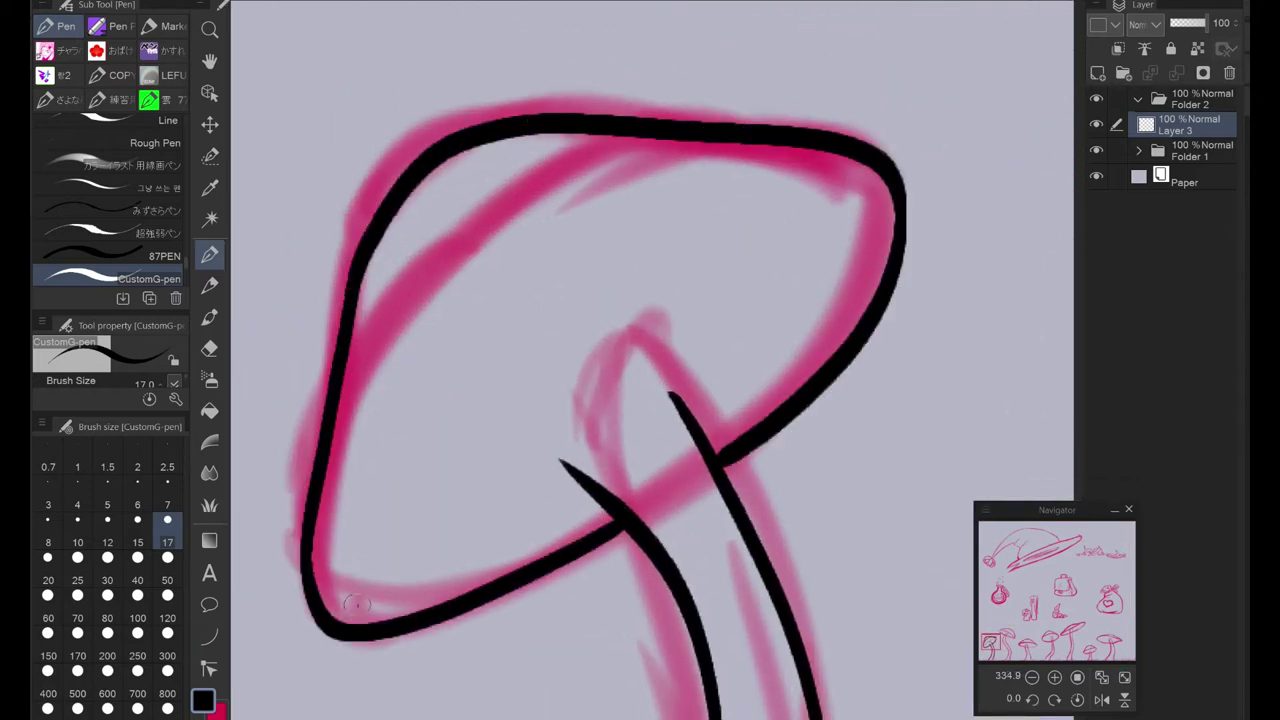
left_click_drag(352, 605, 850, 262)
scroll(812, 281, "down", 7)
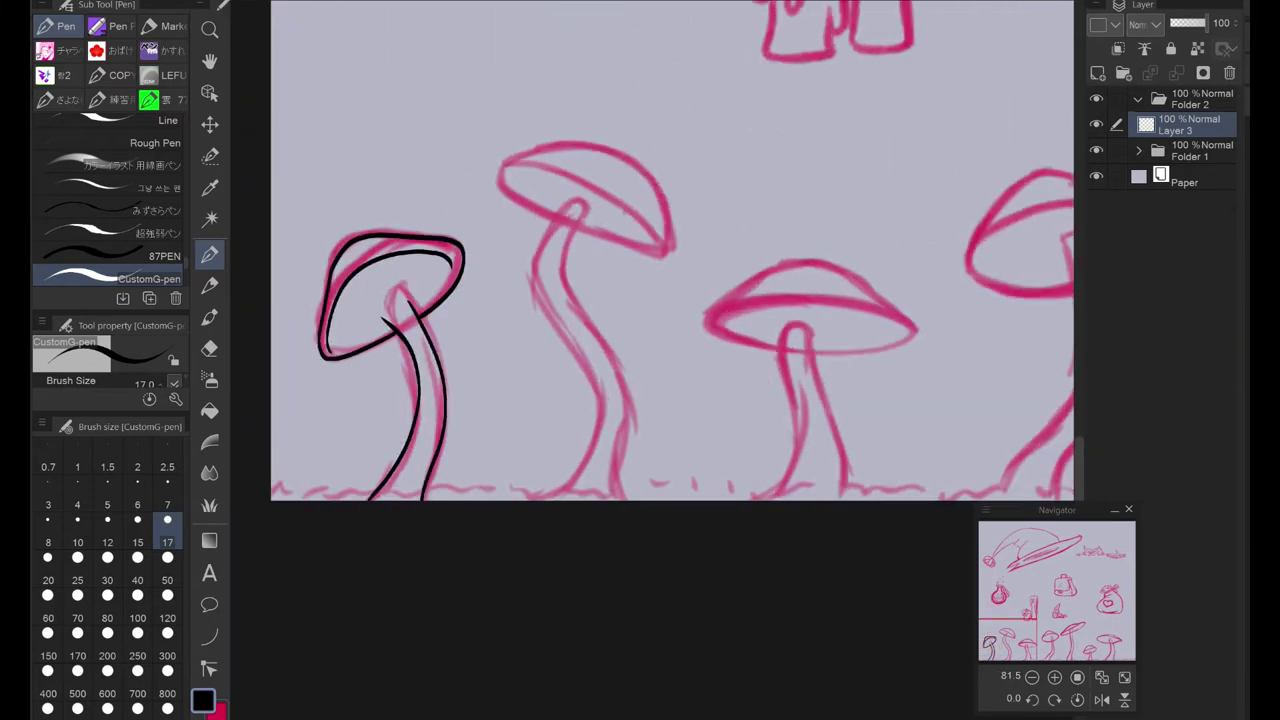
Step: Ink both curved edges of the second mushroom's stem over the sketch
scroll(649, 234, "up", 3)
mouse_move(507, 143)
left_mouse_down()
mouse_move(494, 393)
mouse_move(530, 690)
left_mouse_up()
mouse_move(513, 160)
left_mouse_down()
mouse_move(596, 455)
mouse_move(608, 690)
left_mouse_up()
mouse_move(600, 560)
left_mouse_down()
mouse_move(600, 675)
mouse_move(487, 340)
mouse_move(843, 243)
left_mouse_up()
scroll(520, 420, "up", 2)
key("ctrl+z")
mouse_move(550, 436)
left_mouse_down()
mouse_move(405, 514)
mouse_move(835, 258)
mouse_move(328, 562)
mouse_move(783, 346)
mouse_move(447, 215)
mouse_move(850, 314)
mouse_move(615, 406)
mouse_move(307, 557)
mouse_move(793, 215)
mouse_move(620, 424)
left_mouse_up()
key("ctrl+z")
key("ctrl+z")
key("ctrl+z")
key("e")
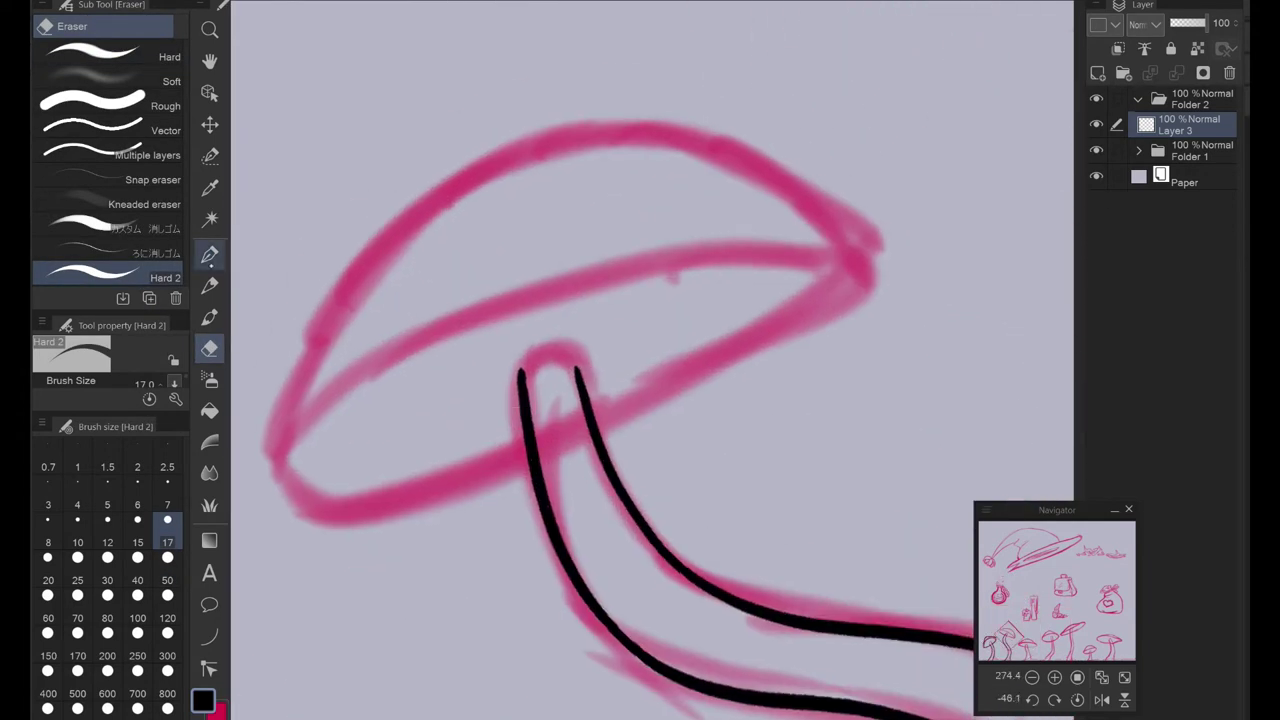
Step: Ink the second mushroom's cap outline and the line of its underside
key("p")
mouse_move(285, 478)
left_mouse_down()
mouse_move(560, 312)
mouse_move(596, 434)
left_mouse_up()
mouse_move(316, 504)
left_mouse_down()
mouse_move(551, 156)
mouse_move(826, 352)
left_mouse_up()
key("e")
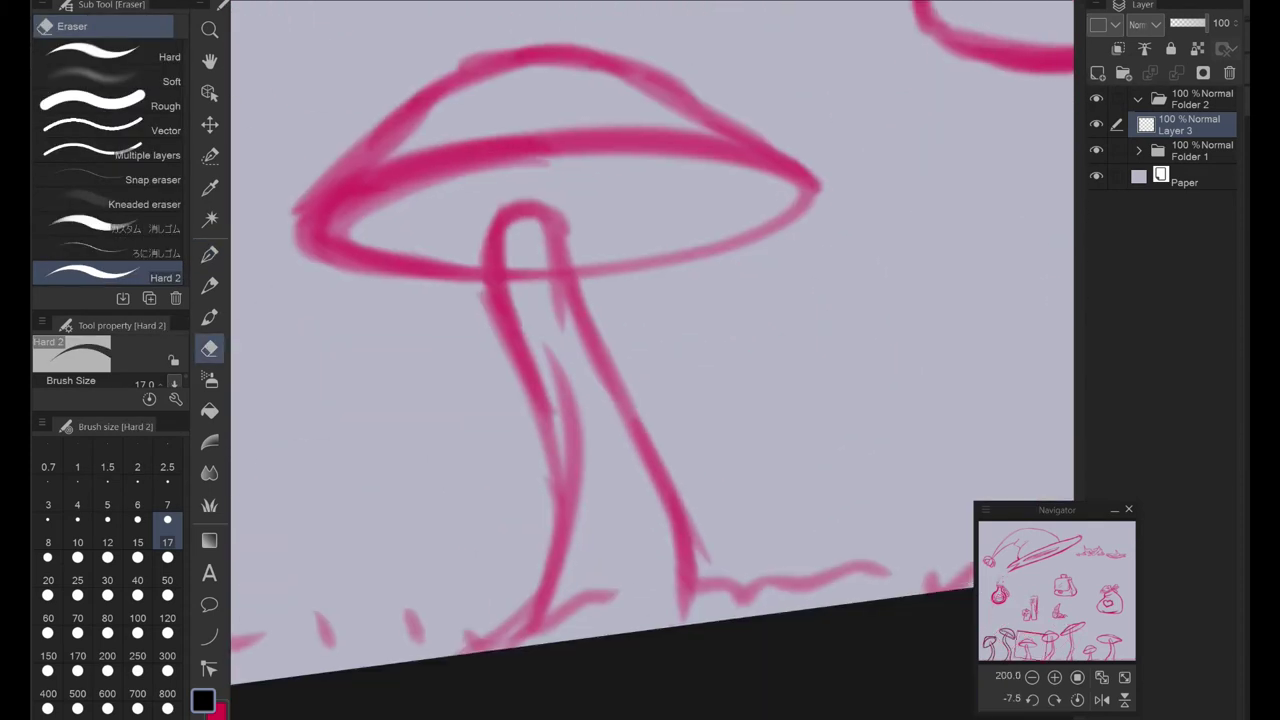
Step: Ink the two edges of the third mushroom's stem down to the ground
key("p")
left_click_drag(497, 220, 515, 645)
left_click_drag(556, 228, 686, 628)
left_click_drag(640, 400, 697, 595)
Step: Ink the third mushroom's cap and underside line, redrawing strokes that miss the sketch
left_click_drag(360, 438, 829, 428)
key("ctrl+z")
mouse_move(557, 471)
left_mouse_down()
mouse_move(414, 457)
mouse_move(622, 477)
left_mouse_up()
left_click_drag(581, 412, 838, 400)
key("ctrl+z")
left_click_drag(391, 434, 850, 400)
Step: Ink the fourth mushroom's rounded cap outline and its curving stem
key("ctrl+minus")
key("ctrl+minus")
mouse_move(452, 300)
left_mouse_down()
mouse_move(704, 203)
mouse_move(455, 312)
left_mouse_up()
key("ctrl+plus")
key("ctrl+plus")
key("e")
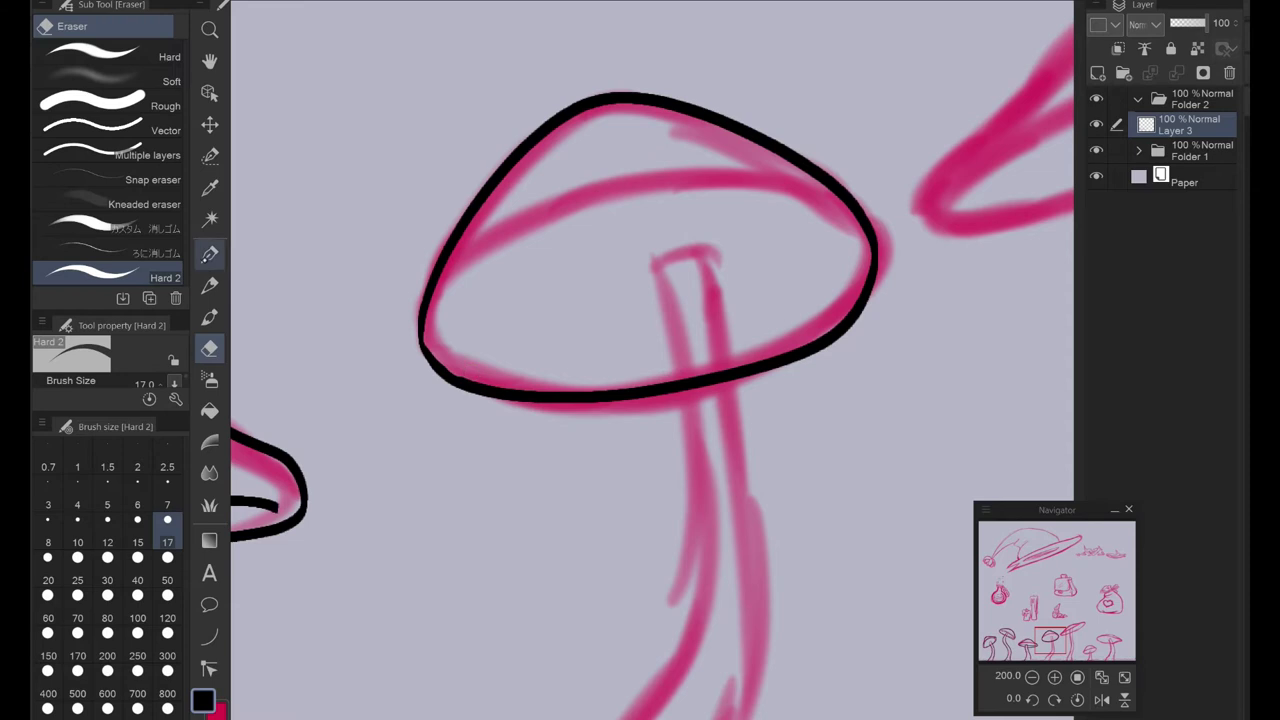
key("p")
scroll(650, 360, "down", 5)
left_click_drag(636, 140, 425, 652)
mouse_move(690, 130)
left_mouse_down()
mouse_move(662, 420)
mouse_move(566, 652)
left_mouse_up()
Step: Ink the tall fifth mushroom's broad slanted cap and its long stem down to the ground
key("ctrl+minus")
key("ctrl+plus")
mouse_move(414, 460)
left_mouse_down()
mouse_move(905, 178)
mouse_move(590, 405)
mouse_move(892, 185)
left_mouse_up()
key("ctrl+z")
key("e")
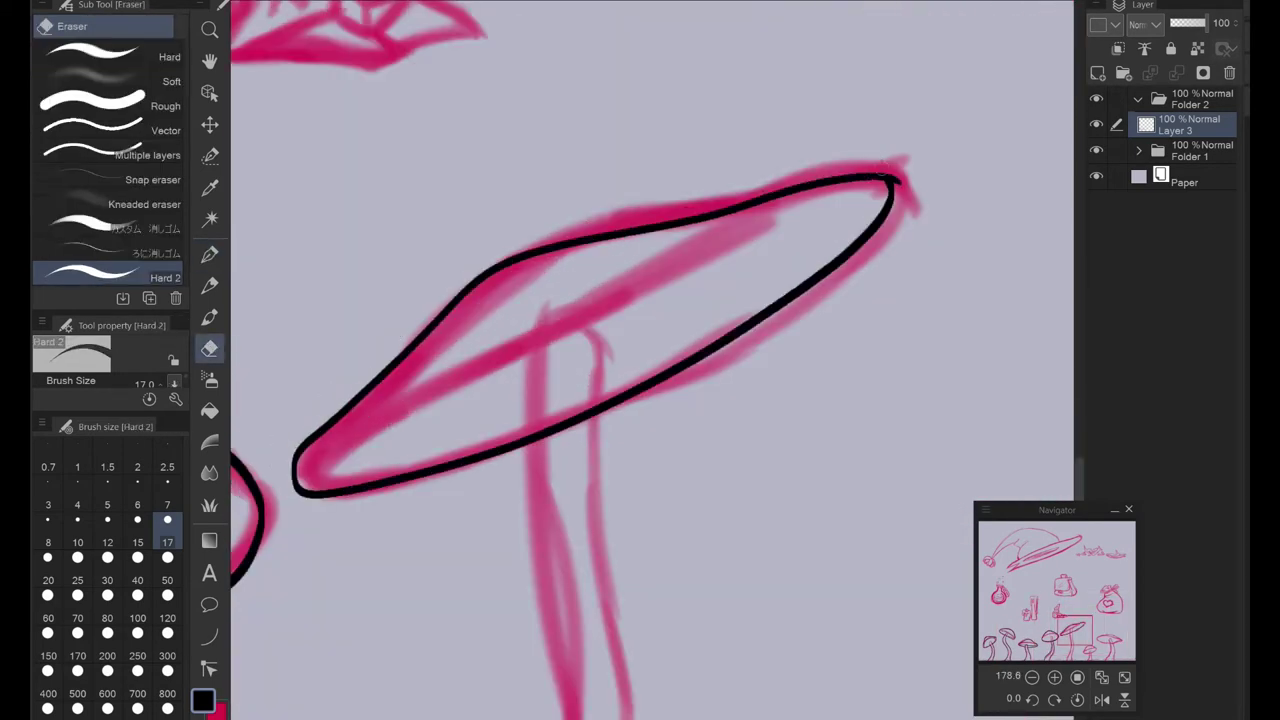
key("p")
scroll(650, 360, "down", 5)
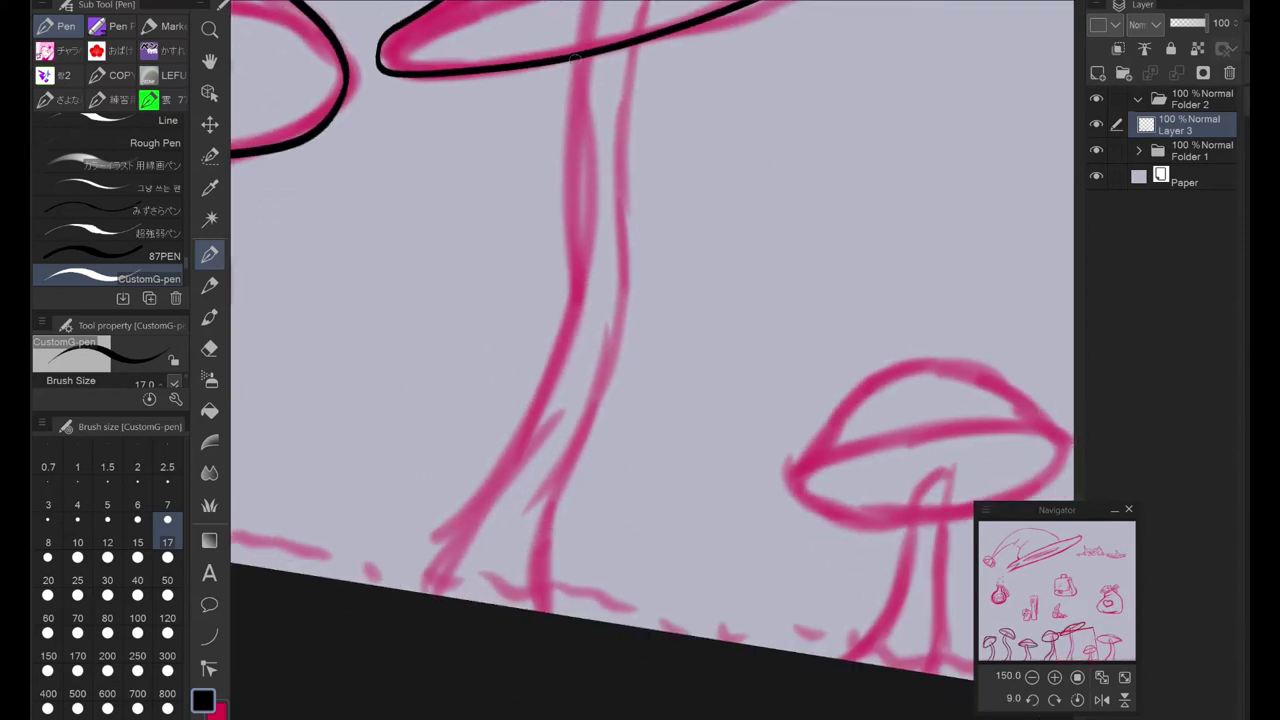
left_click_drag(580, 58, 415, 592)
mouse_move(636, 40)
left_mouse_down()
mouse_move(526, 610)
mouse_move(618, 264)
mouse_move(545, 612)
left_mouse_up()
key("ctrl+z")
Step: Ink the small sixth mushroom's stem, cap outline and underside line
scroll(650, 360, "down", 4)
scroll(650, 360, "down", 1)
scroll(660, 380, "up", 3)
left_click_drag(498, 285, 452, 456)
left_click_drag(528, 258, 526, 356)
scroll(520, 300, "up", 3)
mouse_move(572, 480)
left_mouse_down()
mouse_move(585, 243)
mouse_move(630, 462)
left_mouse_up()
left_click_drag(400, 470, 770, 352)
key("ctrl+z")
scroll(560, 408, "down", 3)
scroll(600, 340, "up", 2)
Step: Ink the seventh, rightmost mushroom's stem, wide cap and underside, and save the file
left_click_drag(680, 450, 680, 350)
mouse_move(627, 232)
left_mouse_down()
mouse_move(672, 420)
mouse_move(565, 630)
left_mouse_up()
left_click_drag(680, 220, 755, 630)
left_click_drag(600, 300, 620, 470)
mouse_move(557, 323)
left_mouse_down()
mouse_move(678, 470)
mouse_move(742, 472)
left_mouse_up()
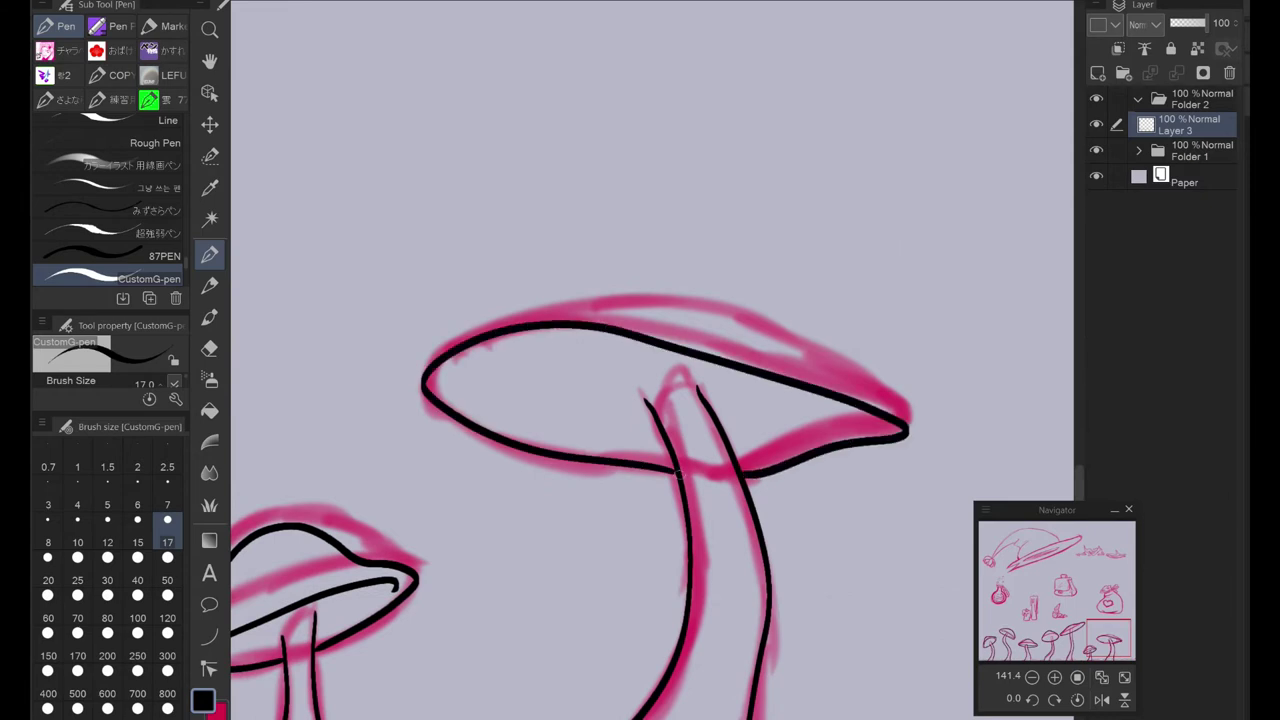
left_click_drag(432, 352, 912, 425)
scroll(914, 426, "down", 4)
key("ctrl+s")
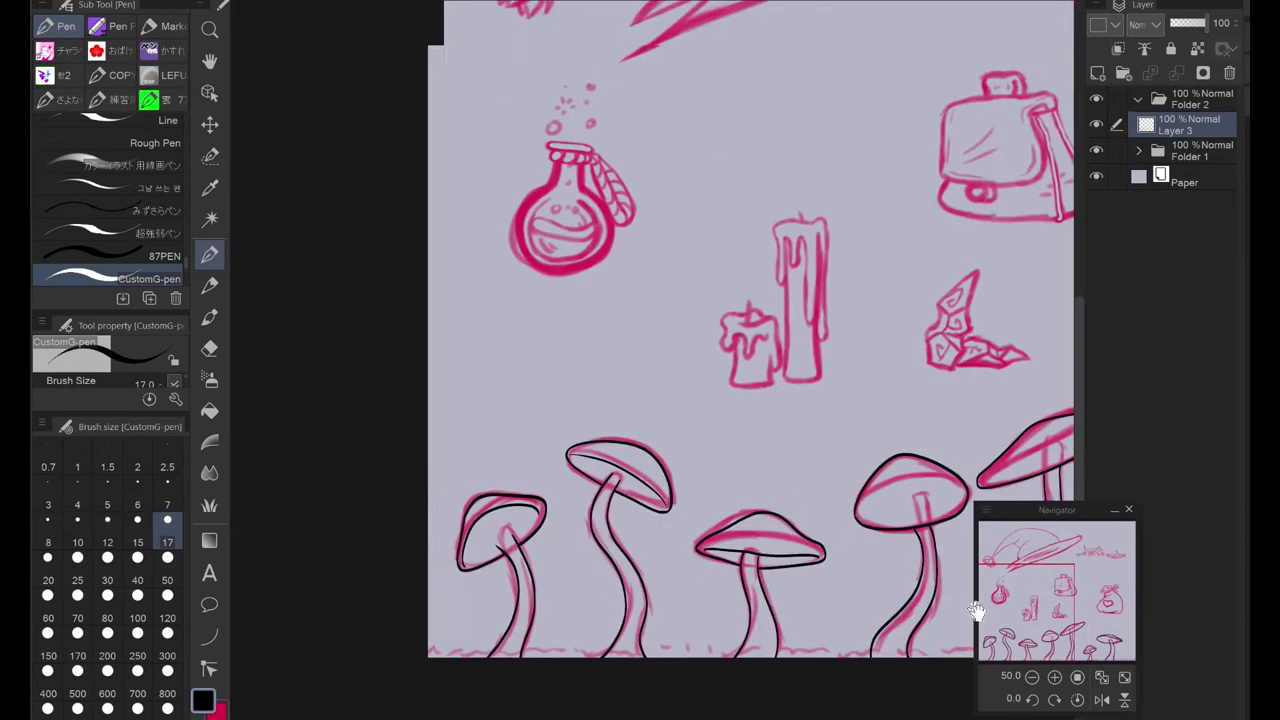
Step: Draw short gill lines radiating from the stem under the first mushroom's cap
scroll(600, 450, "up", 6)
mouse_move(692, 488)
left_mouse_down()
mouse_move(600, 449)
mouse_move(520, 486)
mouse_move(648, 447)
left_mouse_up()
key("ctrl+z")
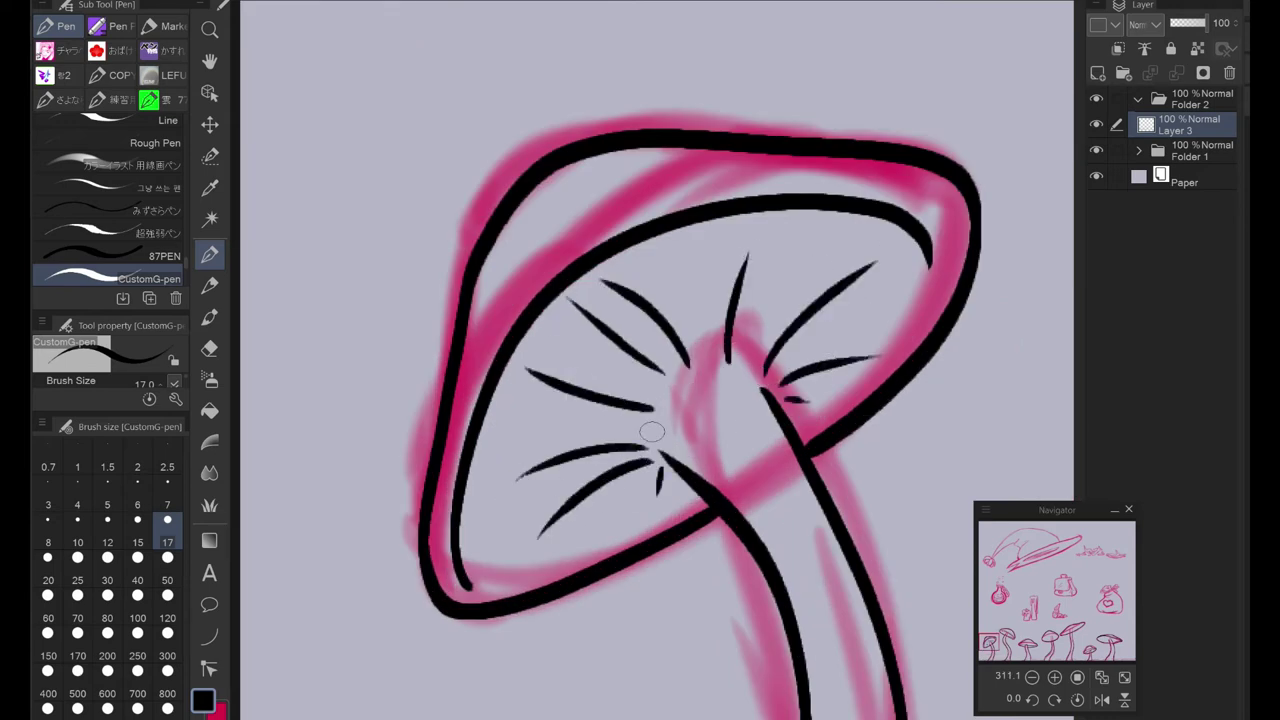
scroll(650, 360, "down", 4)
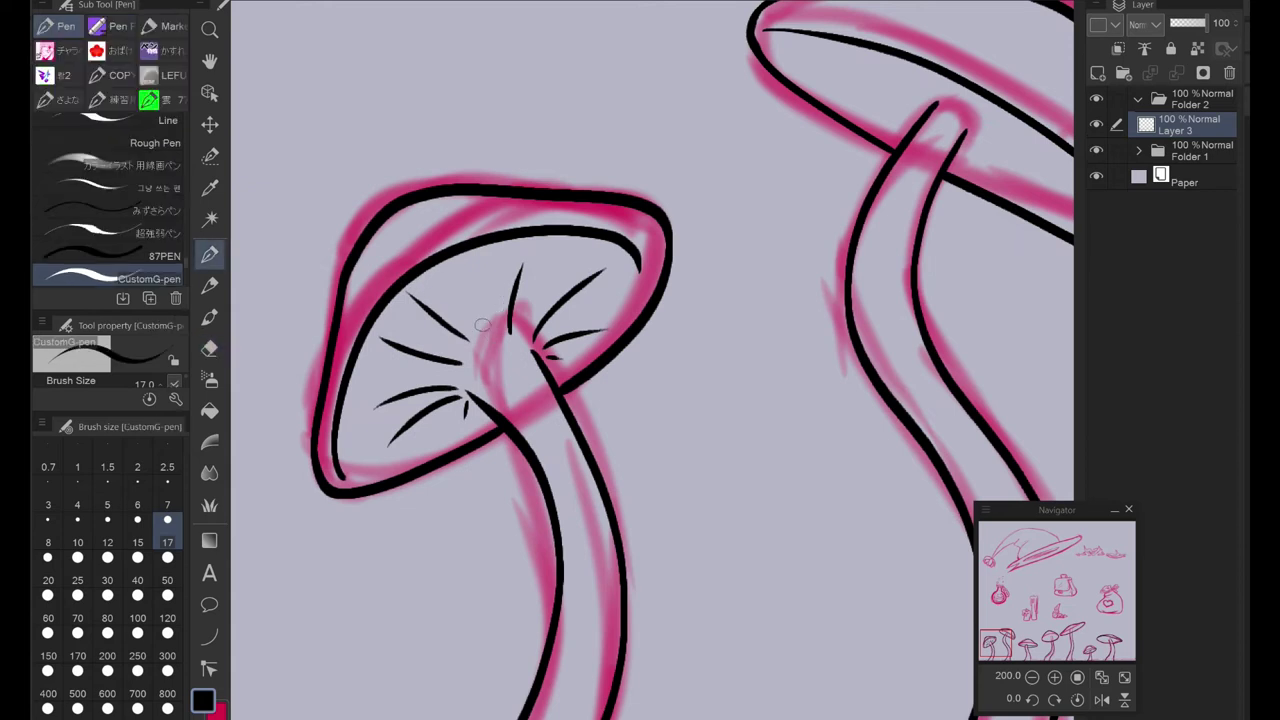
Step: Draw gill lines fanning out from the stem under the second mushroom's cap
scroll(720, 300, "up", 3)
scroll(705, 328, "up", 2)
left_click_drag(831, 278, 1045, 175)
left_click_drag(835, 295, 965, 272)
left_click_drag(835, 316, 870, 330)
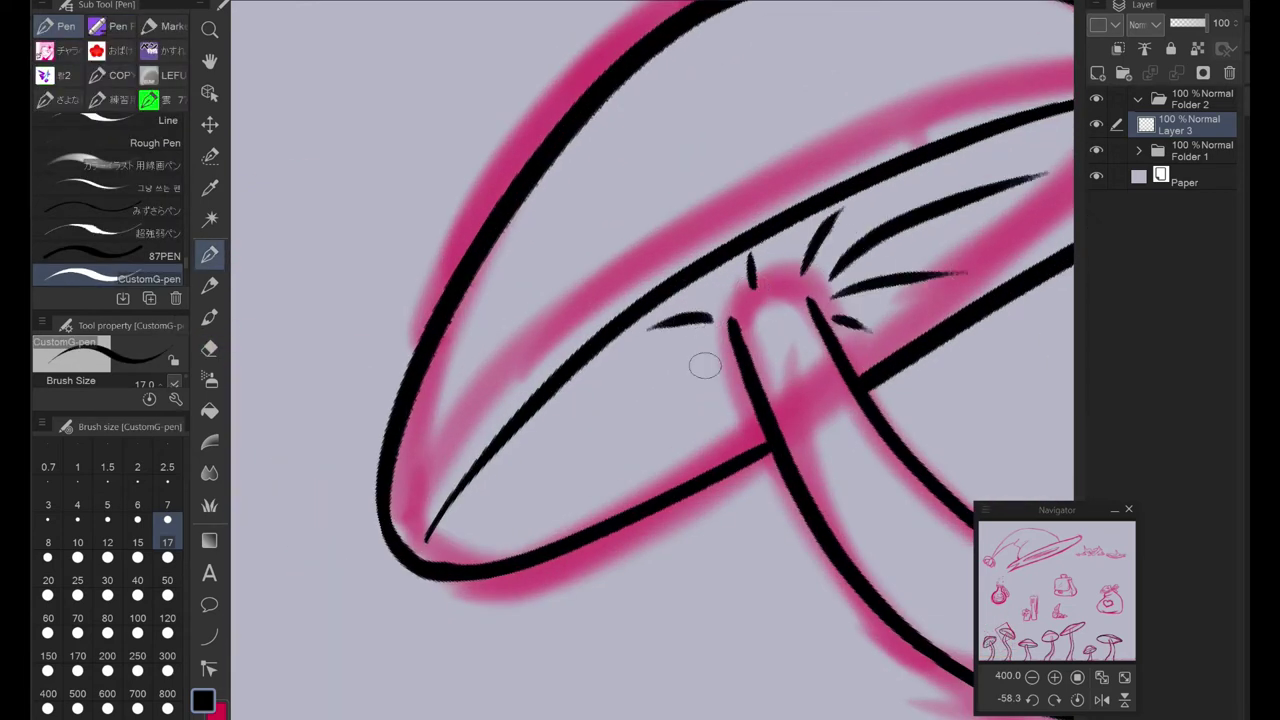
scroll(718, 372, "down", 4)
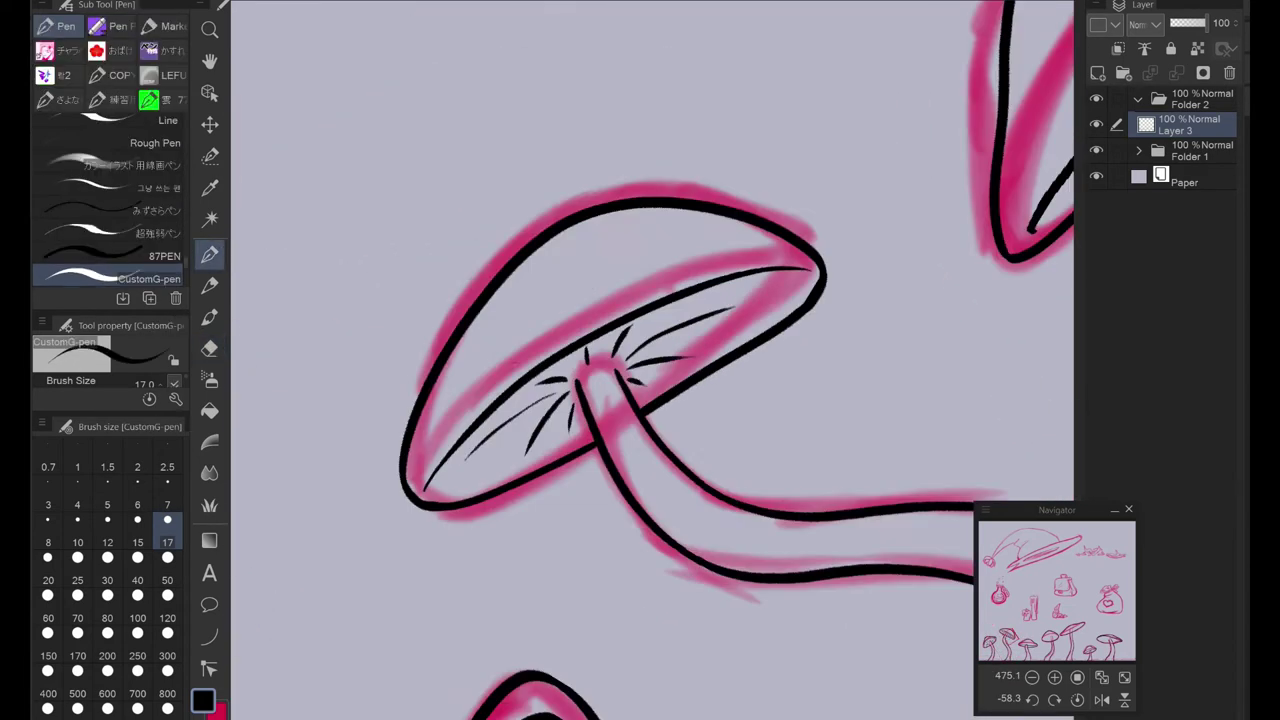
Step: Draw gill lines on both sides of the stem under the small sixth mushroom's cap
scroll(820, 395, "up", 4)
left_click_drag(665, 305, 700, 280)
left_click_drag(665, 332, 822, 308)
left_click_drag(660, 360, 688, 378)
left_click_drag(515, 378, 455, 372)
left_click_drag(500, 405, 312, 455)
left_click_drag(507, 426, 490, 438)
scroll(490, 437, "down", 4)
Step: Draw long curved gill lines around the stem under the rightmost mushroom's wide cap
scroll(746, 346, "up", 3)
left_click_drag(745, 345, 378, 248)
left_click_drag(735, 370, 435, 418)
left_click_drag(768, 410, 705, 462)
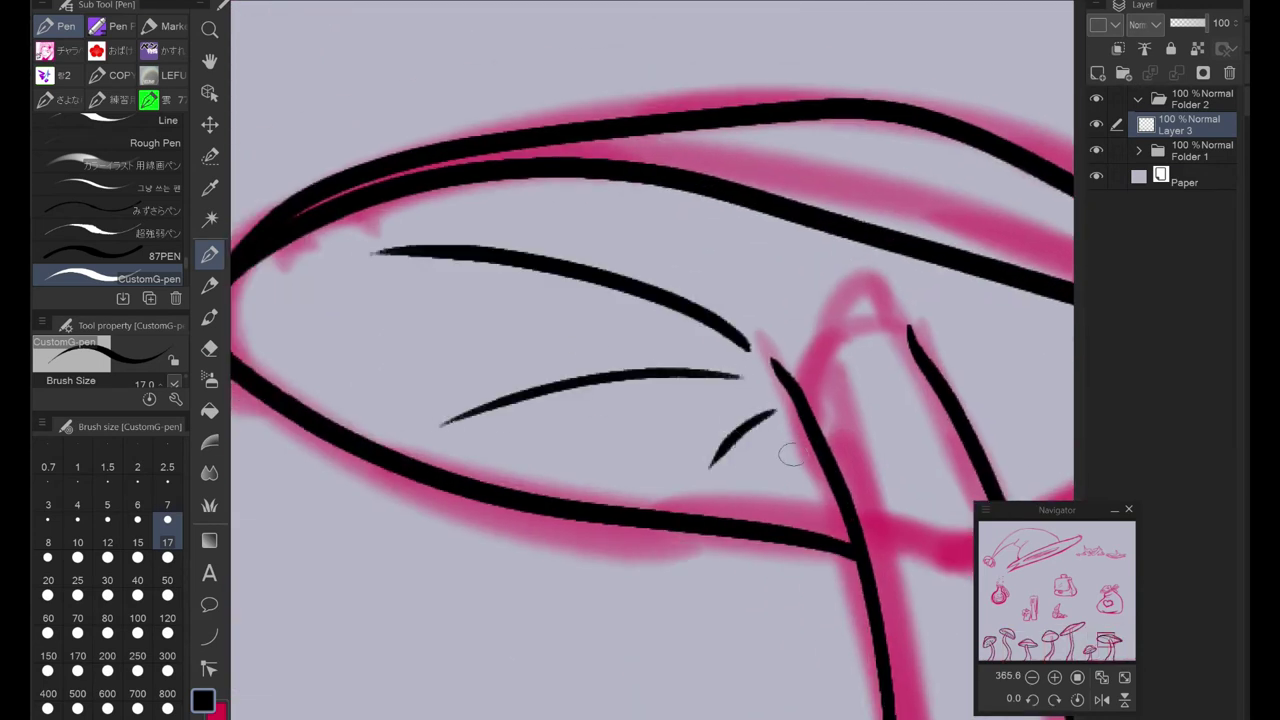
left_click_drag(790, 298, 697, 210)
left_click_drag(795, 440, 786, 488)
left_click_drag(855, 291, 703, 291)
scroll(770, 300, "down", 5)
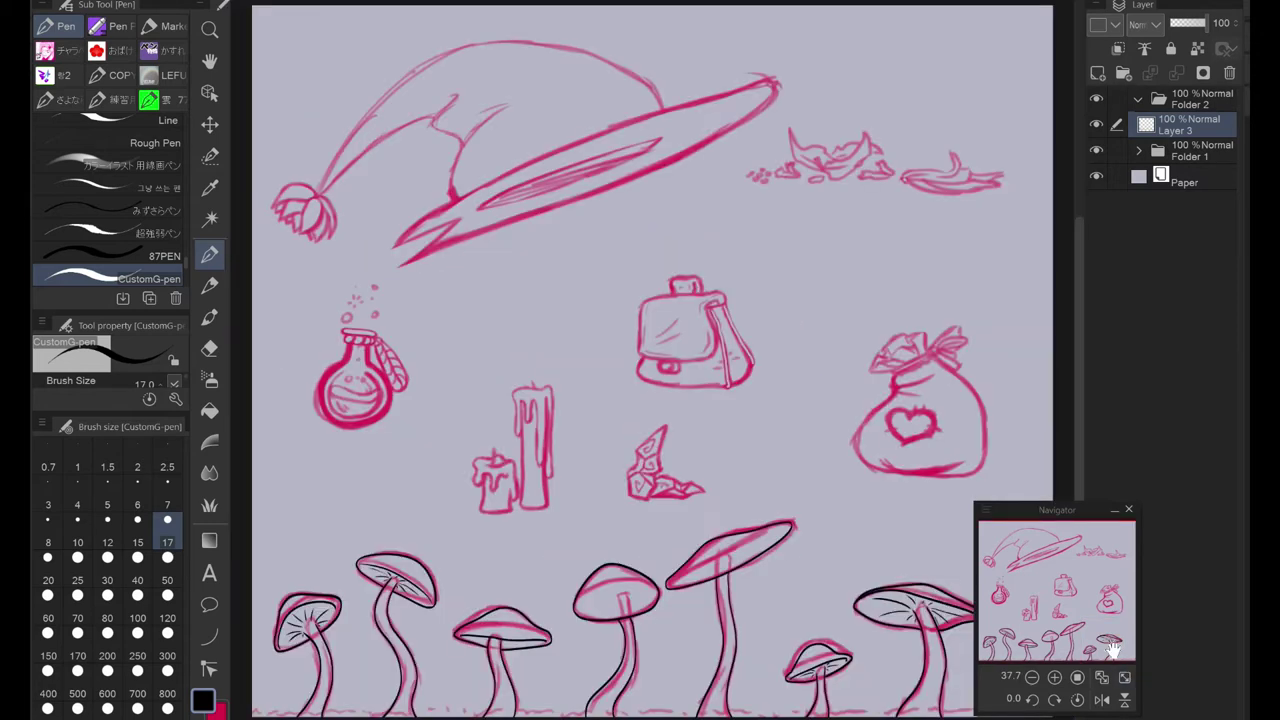
Step: Add a new layer and ink a bumpy ground line along the canvas's lower edge beneath all the mushrooms
left_click_drag(1113, 650, 1113, 660)
scroll(800, 500, "up", 6)
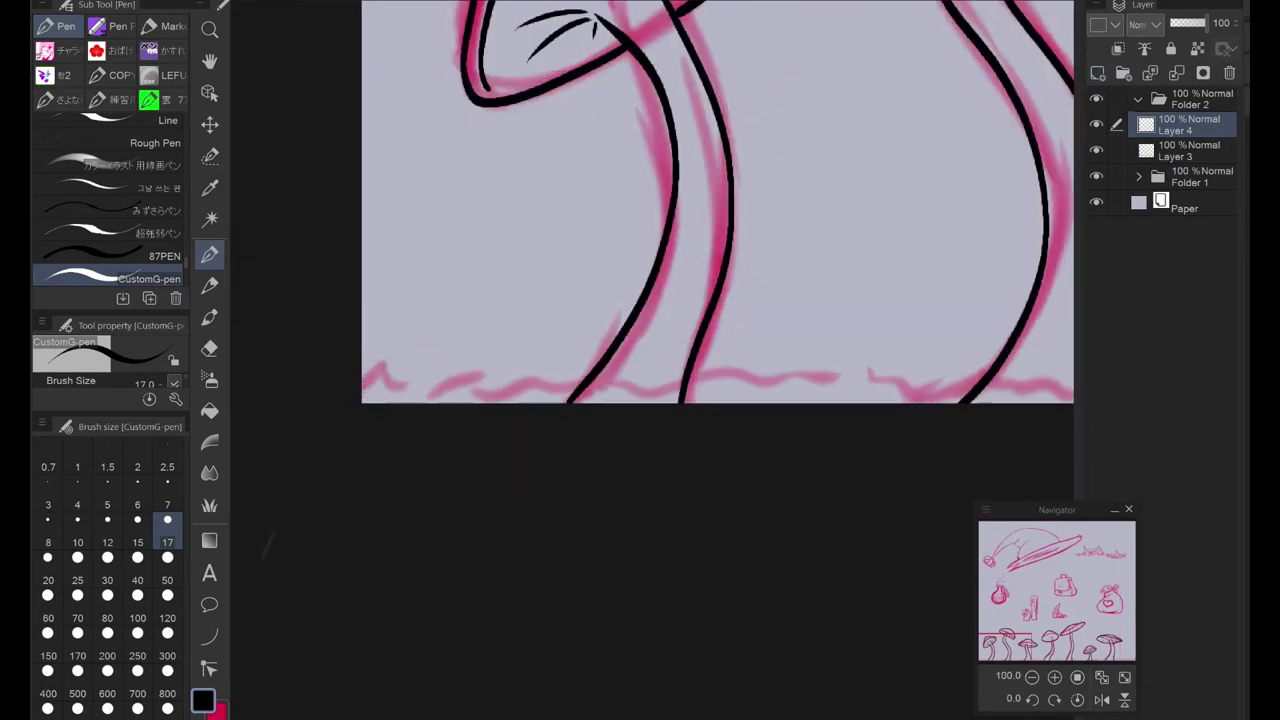
key("ctrl+shift+n")
left_click_drag(340, 412, 437, 414)
left_click_drag(818, 425, 524, 382)
mouse_move(942, 419)
left_mouse_down()
mouse_move(670, 400)
mouse_move(1070, 397)
mouse_move(651, 406)
mouse_move(1072, 405)
mouse_move(677, 400)
mouse_move(1020, 400)
left_mouse_up()
mouse_move(1020, 400)
left_mouse_down()
mouse_move(486, 400)
mouse_move(843, 377)
mouse_move(1070, 380)
left_mouse_up()
mouse_move(1070, 380)
left_mouse_down()
mouse_move(476, 367)
mouse_move(1020, 346)
mouse_move(634, 374)
mouse_move(486, 371)
mouse_move(948, 360)
mouse_move(446, 352)
left_mouse_up()
mouse_move(446, 352)
left_mouse_down()
mouse_move(694, 371)
mouse_move(154, 460)
left_mouse_up()
mouse_move(154, 460)
left_mouse_down()
mouse_move(908, 457)
mouse_move(542, 438)
left_mouse_up()
mouse_move(542, 438)
left_mouse_down()
mouse_move(703, 453)
mouse_move(1050, 450)
left_mouse_up()
mouse_move(1050, 450)
left_mouse_down()
mouse_move(557, 451)
mouse_move(1057, 449)
mouse_move(542, 440)
left_mouse_up()
mouse_move(542, 440)
left_mouse_down()
mouse_move(971, 420)
mouse_move(508, 420)
left_mouse_up()
left_click_drag(508, 420, 691, 304)
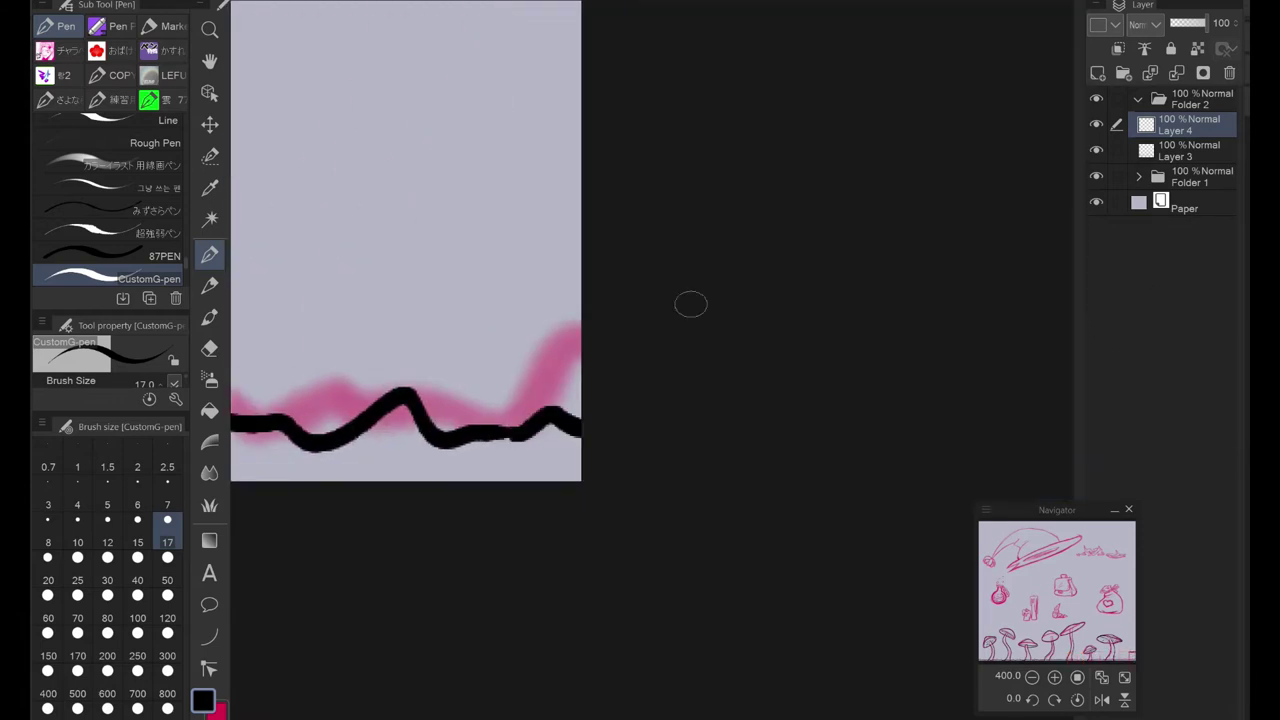
key("ctrl+0")
Step: Erase the mushroom stem ends that extend below the ground line on Layer 3 with the Hard 2 eraser
left_click(1189, 150)
left_click(209, 348)
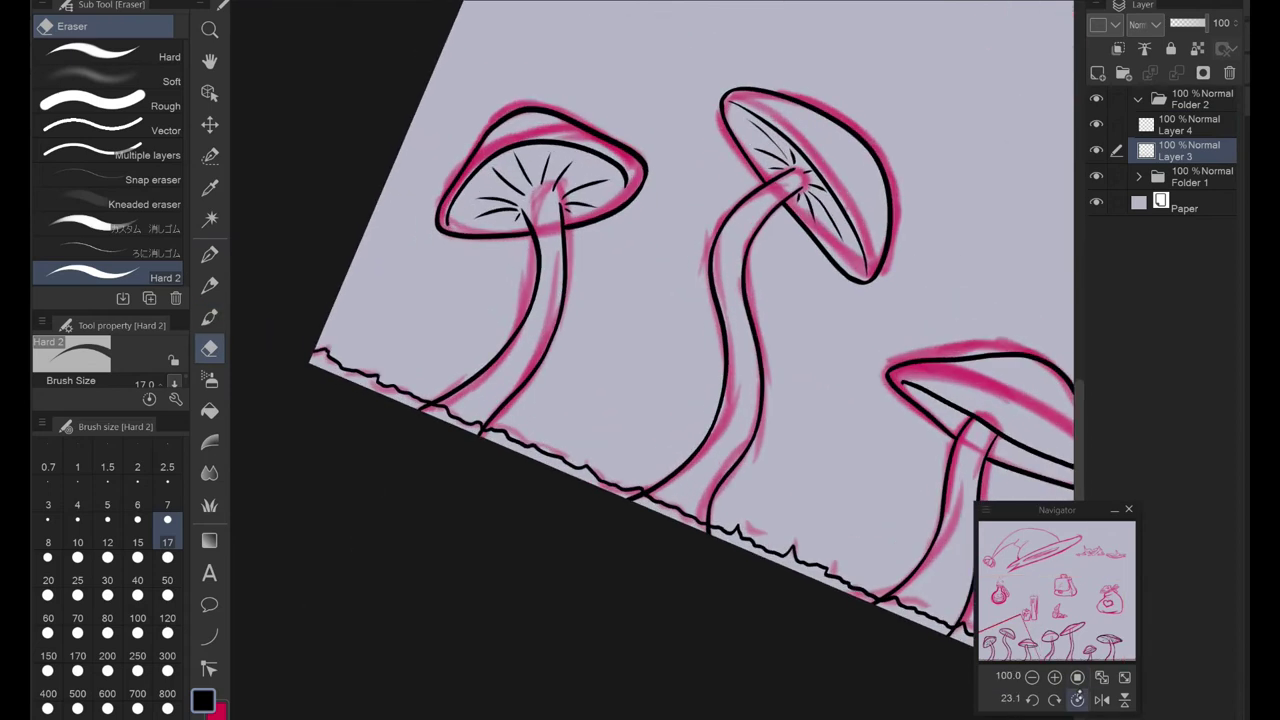
left_click(1077, 699)
scroll(500, 462, "up", 5)
scroll(650, 230, "down", 3)
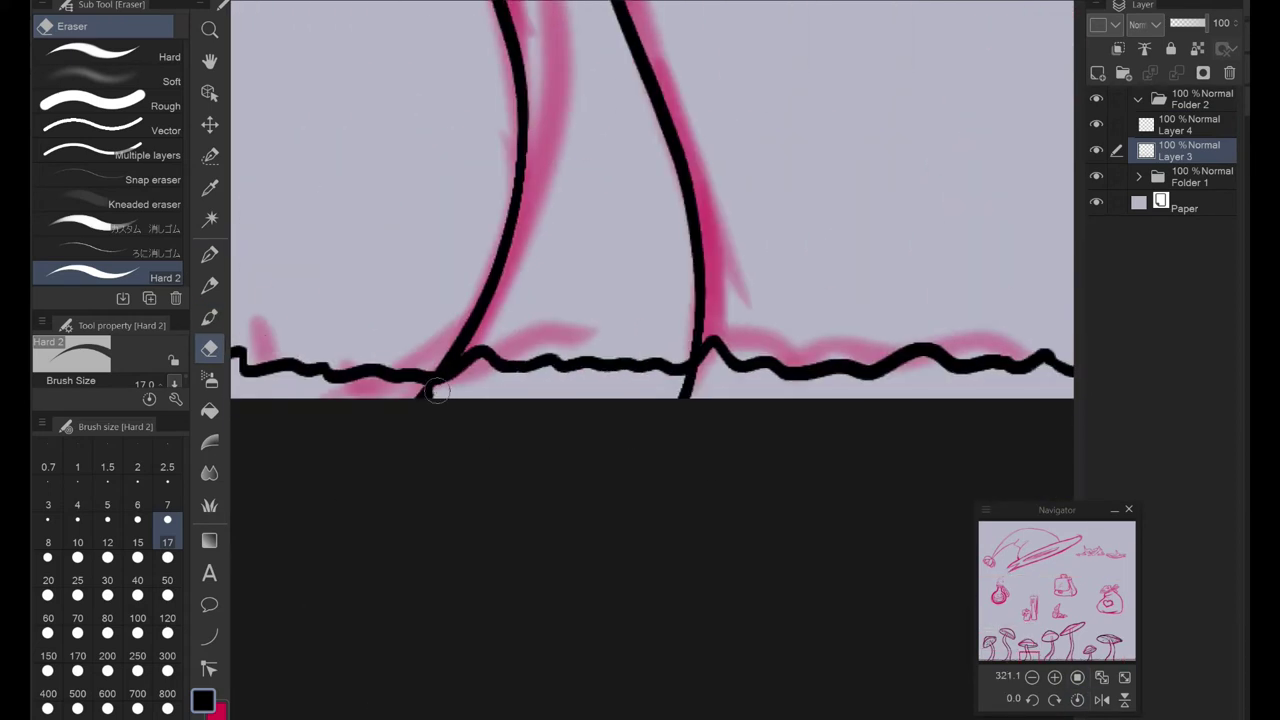
scroll(935, 346, "left", 4)
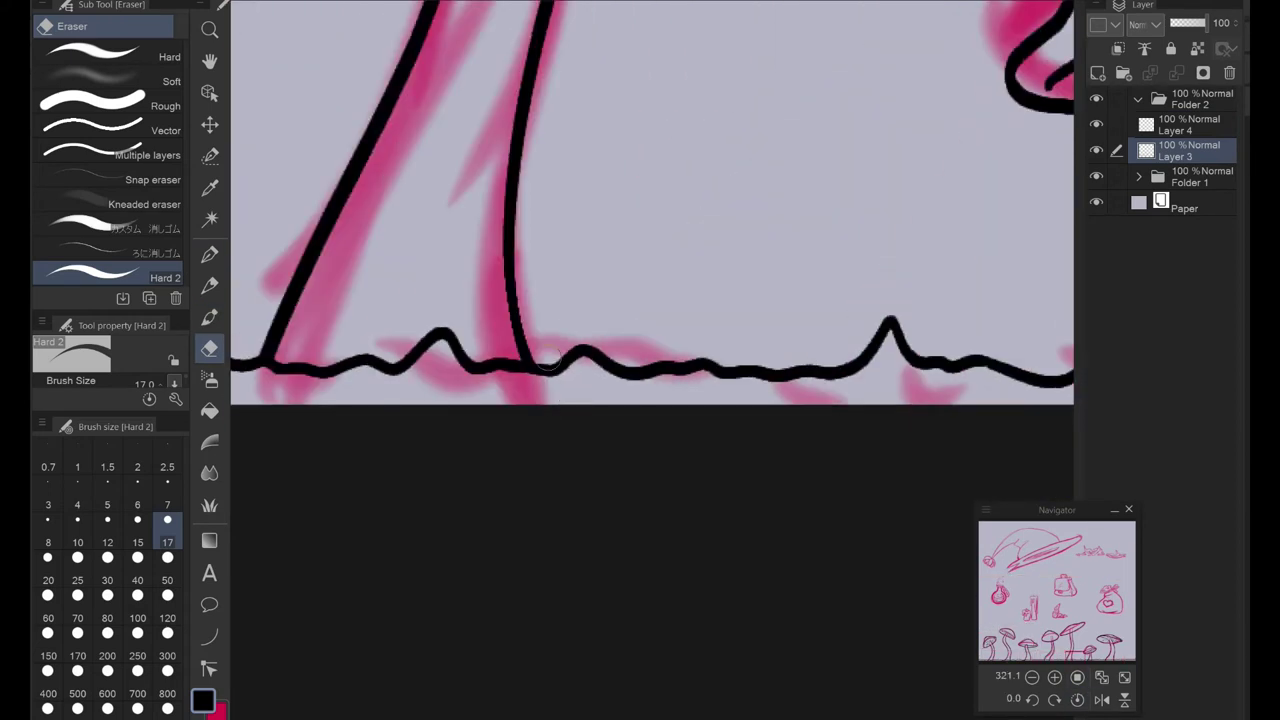
scroll(650, 190, "down", 10)
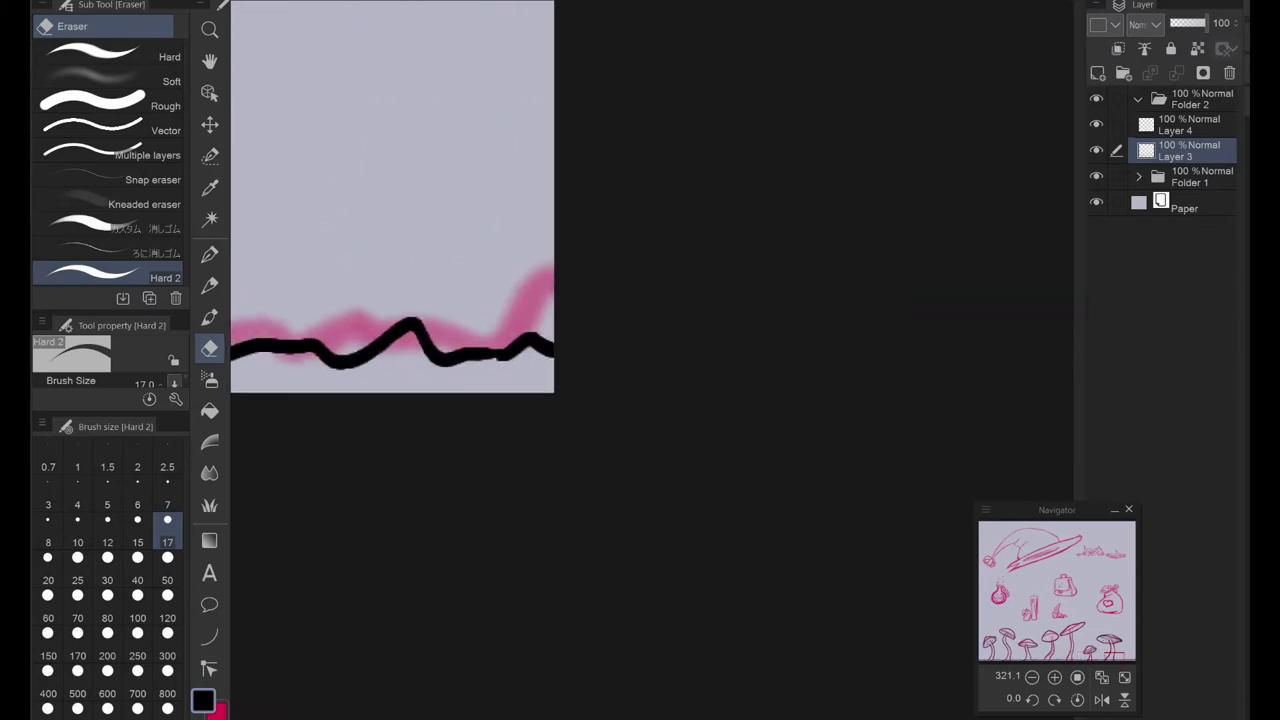
key("ctrl+0")
Step: Clear the pink sketch behind the inked mushrooms and add a new raster layer above the line art layers
key("ctrl+z")
key("ctrl+z")
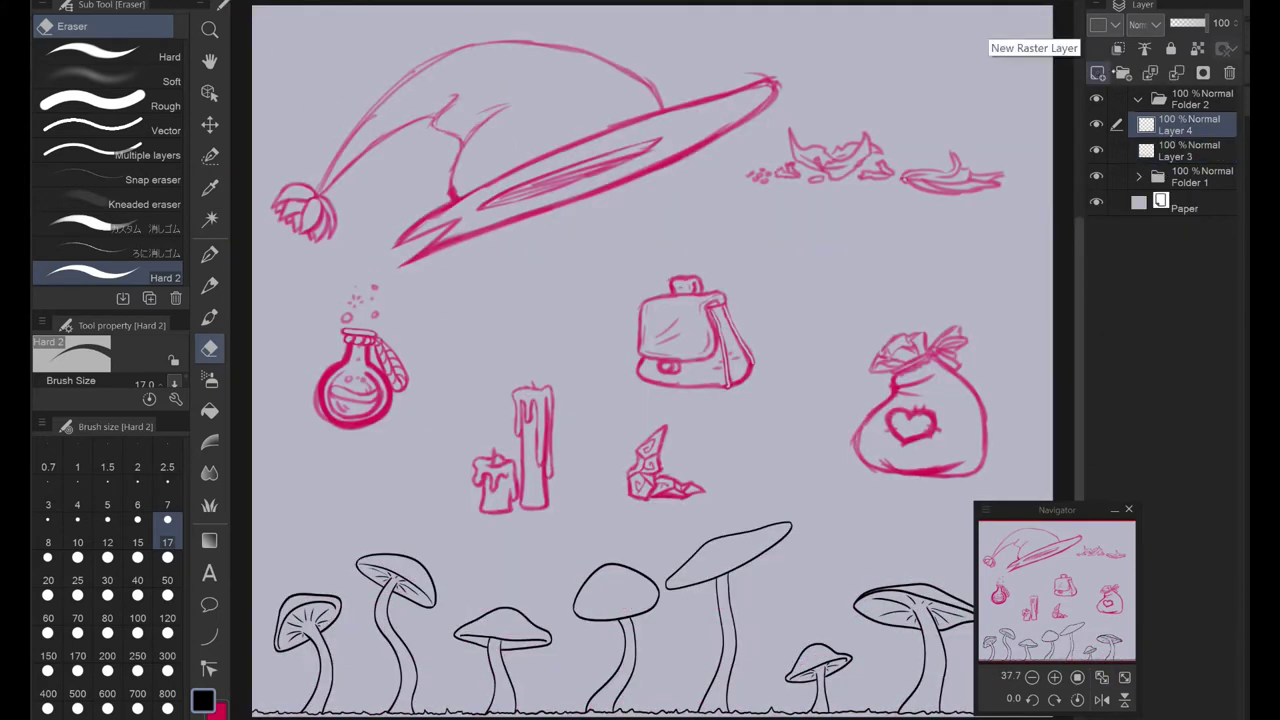
key("ctrl+shift+n")
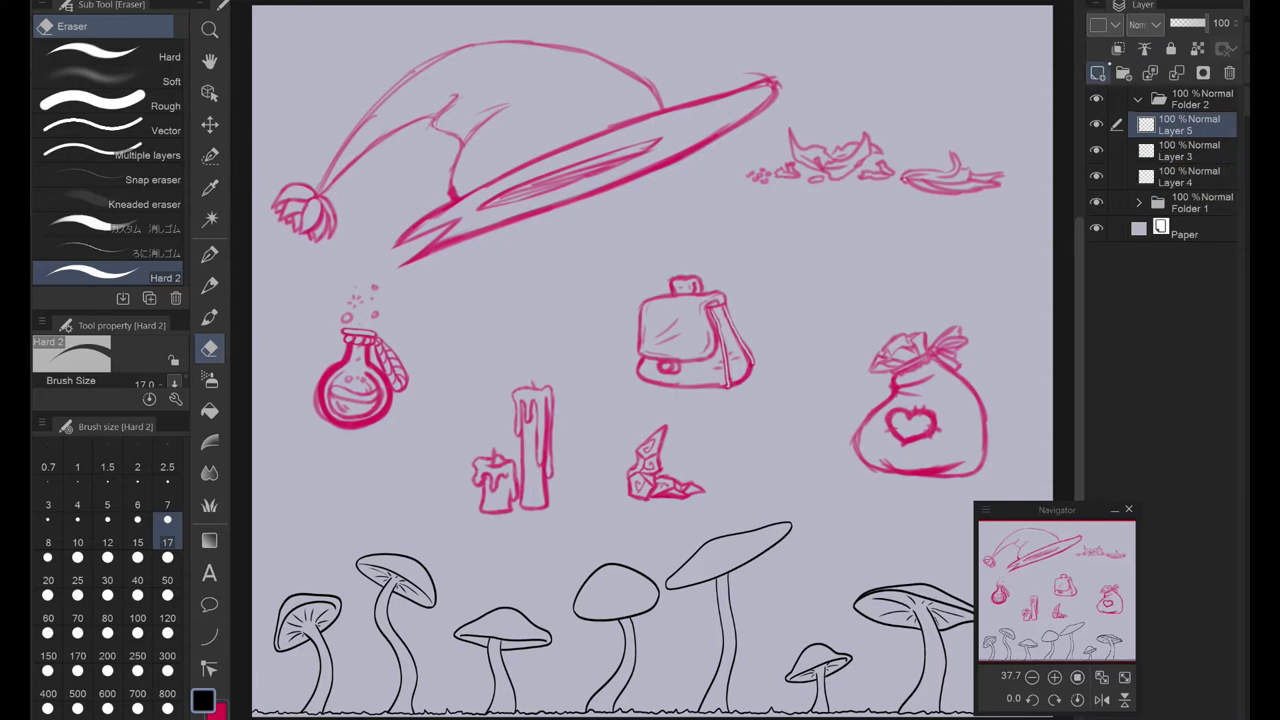
Step: Ink the upper curve of the flask's rim on the new layer with the CustomG-pen
scroll(360, 380, "up", 8)
scroll(440, 250, "up", 5)
key("p")
mouse_move(571, 120)
left_mouse_down()
mouse_move(343, 320)
mouse_move(590, 125)
mouse_move(395, 350)
left_mouse_up()
key("ctrl+z")
key("ctrl+z")
key("ctrl+at")
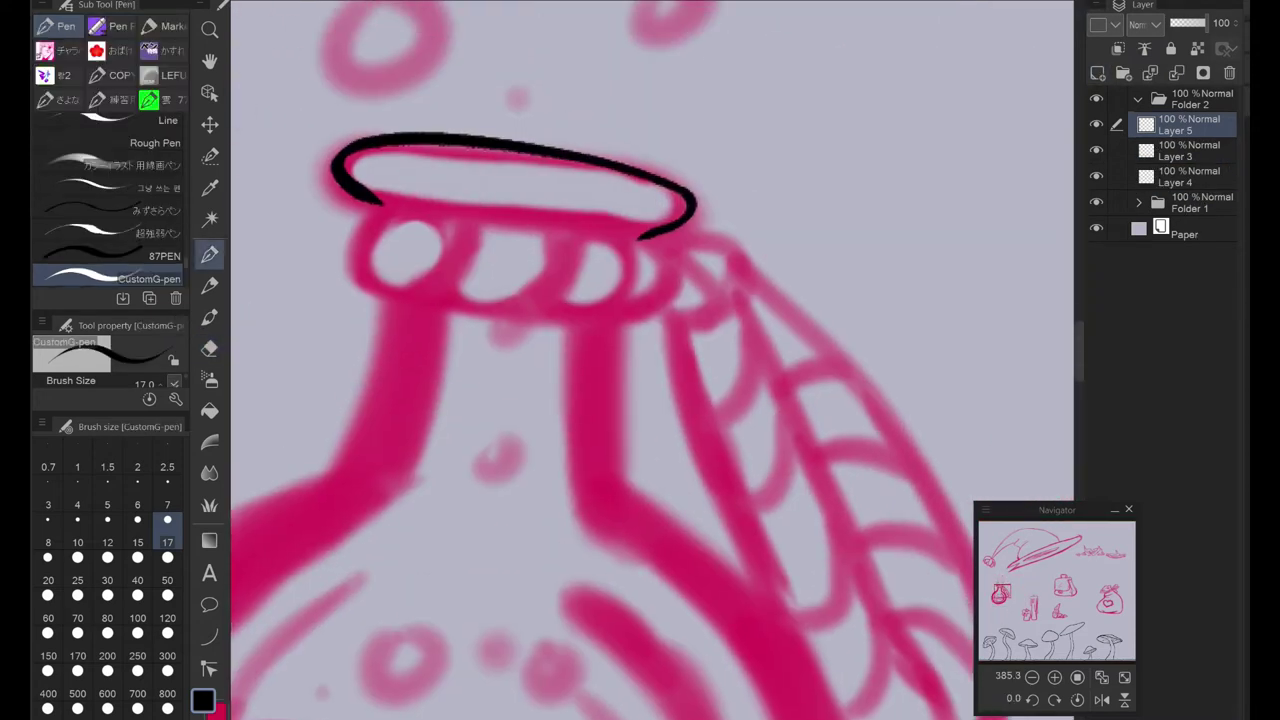
Step: Close the flask's rim, ink the collar outline beneath it and divide the collar into rounded beads
mouse_move(364, 205)
left_mouse_down()
mouse_move(460, 305)
mouse_move(485, 225)
mouse_move(598, 236)
mouse_move(530, 318)
mouse_move(430, 300)
left_mouse_up()
key("ctrl+z")
key("e")
key("p")
left_click_drag(470, 228, 398, 292)
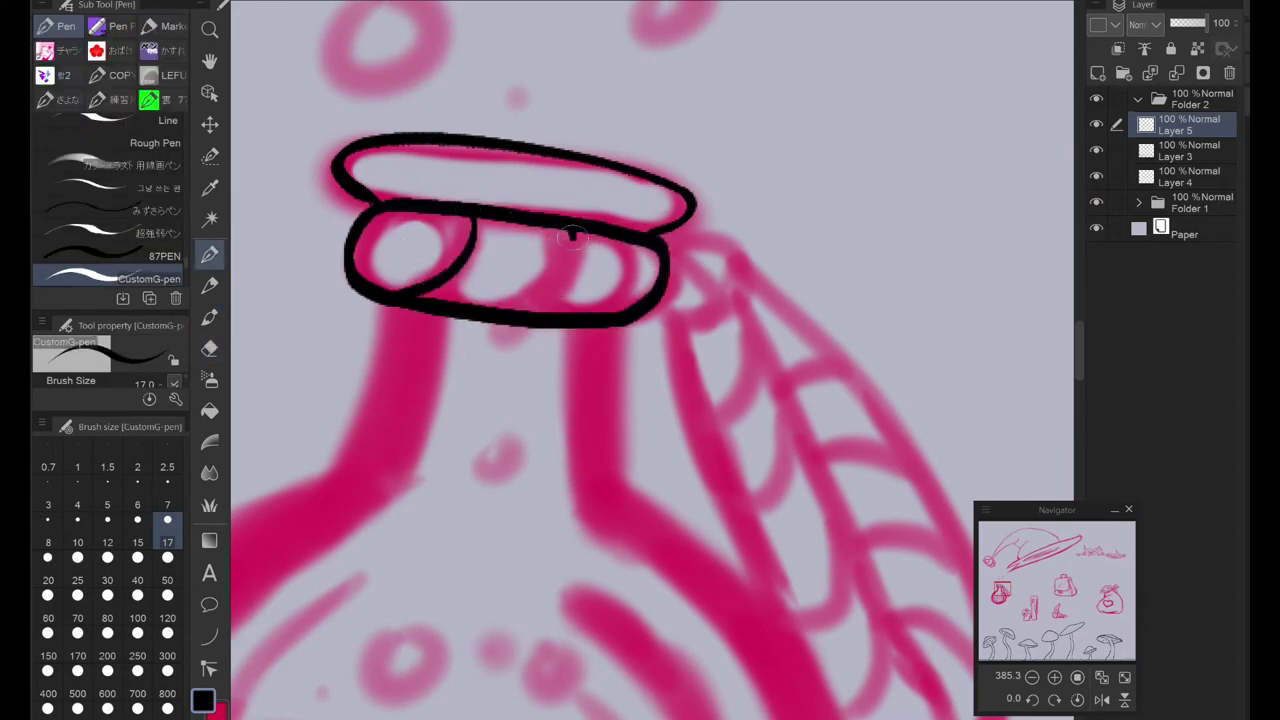
left_click_drag(632, 268, 424, 203)
Step: Ink the knot beside the collar and the hanging leaf charm's outline, midrib and first veins
mouse_move(446, 172)
left_mouse_down()
mouse_move(518, 260)
mouse_move(680, 625)
left_mouse_up()
mouse_move(442, 250)
left_mouse_down()
mouse_move(452, 330)
mouse_move(560, 640)
left_mouse_up()
key("ctrl+z")
left_click_drag(600, 640, 515, 510)
mouse_move(345, 125)
left_mouse_down()
mouse_move(490, 530)
mouse_move(375, 330)
left_mouse_up()
key("ctrl+z")
key("ctrl+z")
mouse_move(356, 126)
left_mouse_down()
mouse_move(575, 612)
mouse_move(432, 140)
left_mouse_up()
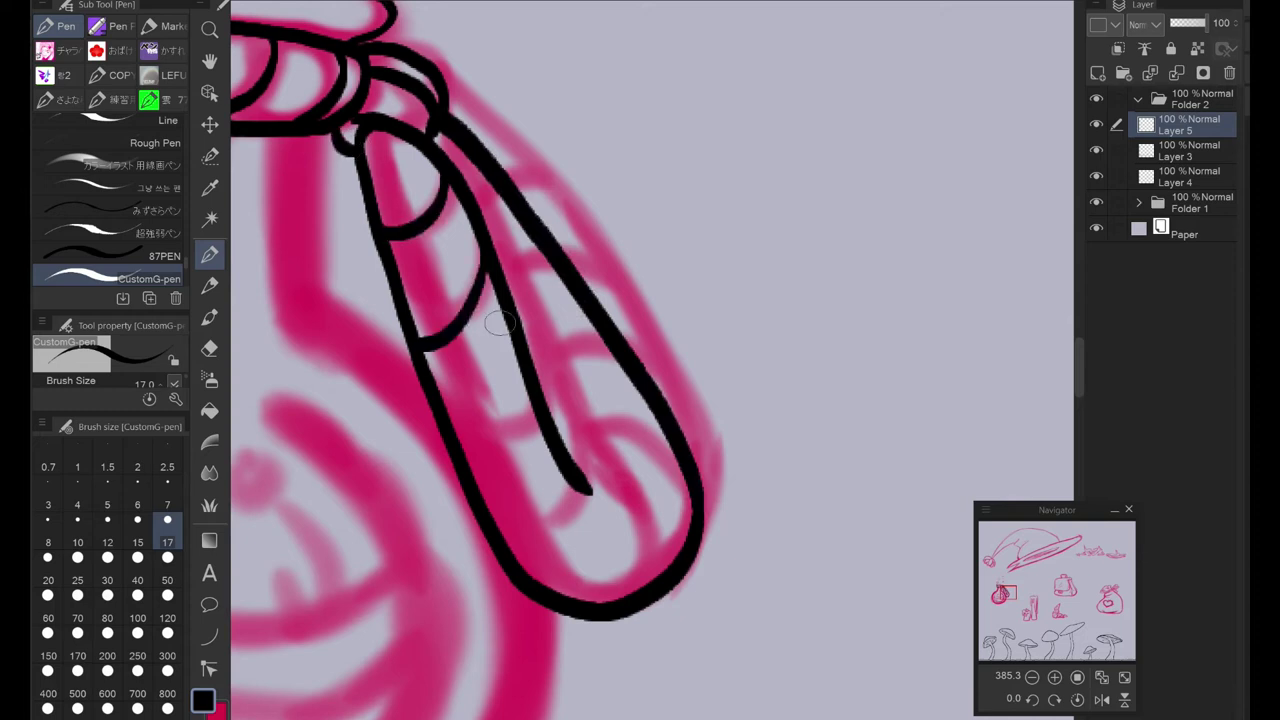
Step: Ink the remaining curved veins on both halves of the leaf charm
left_click_drag(587, 506, 582, 600)
left_click_drag(592, 482, 675, 560)
left_click_drag(582, 312, 596, 472)
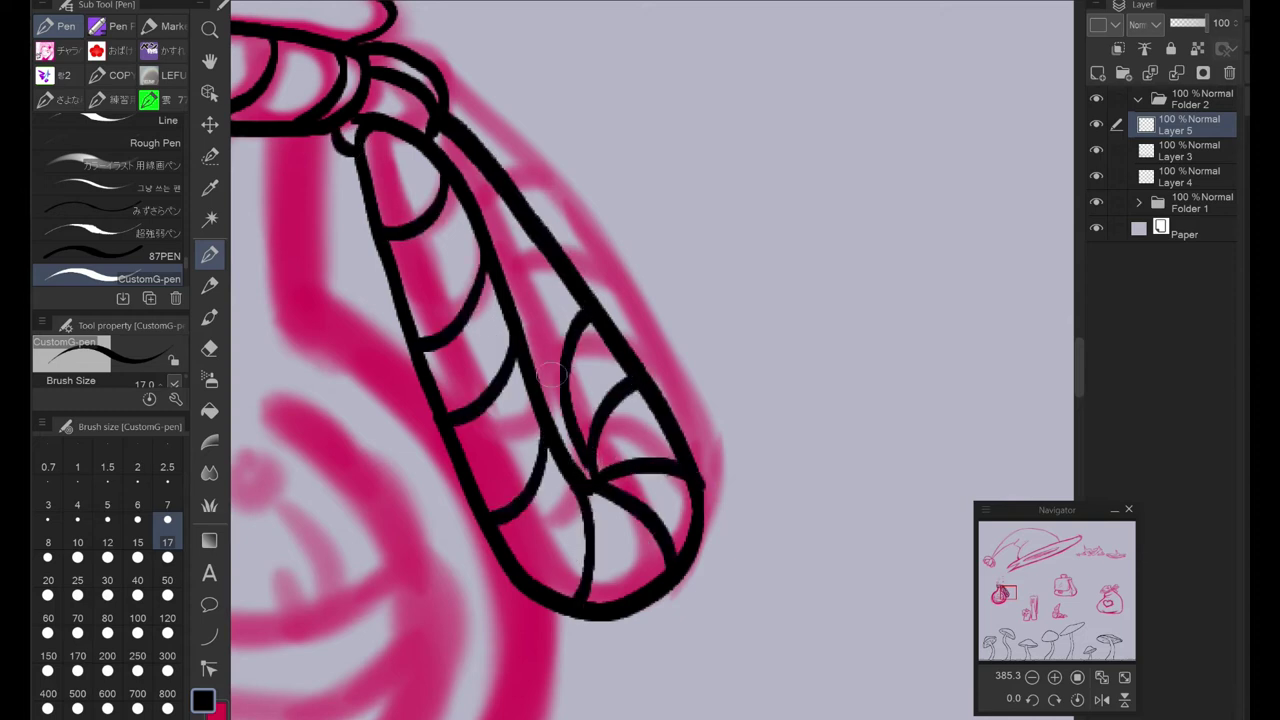
left_click_drag(560, 252, 523, 338)
Step: Ink the outer lines on both sides of the flask's neck below the beaded collar
scroll(536, 90, "down", 2)
left_click_drag(487, 110, 462, 238)
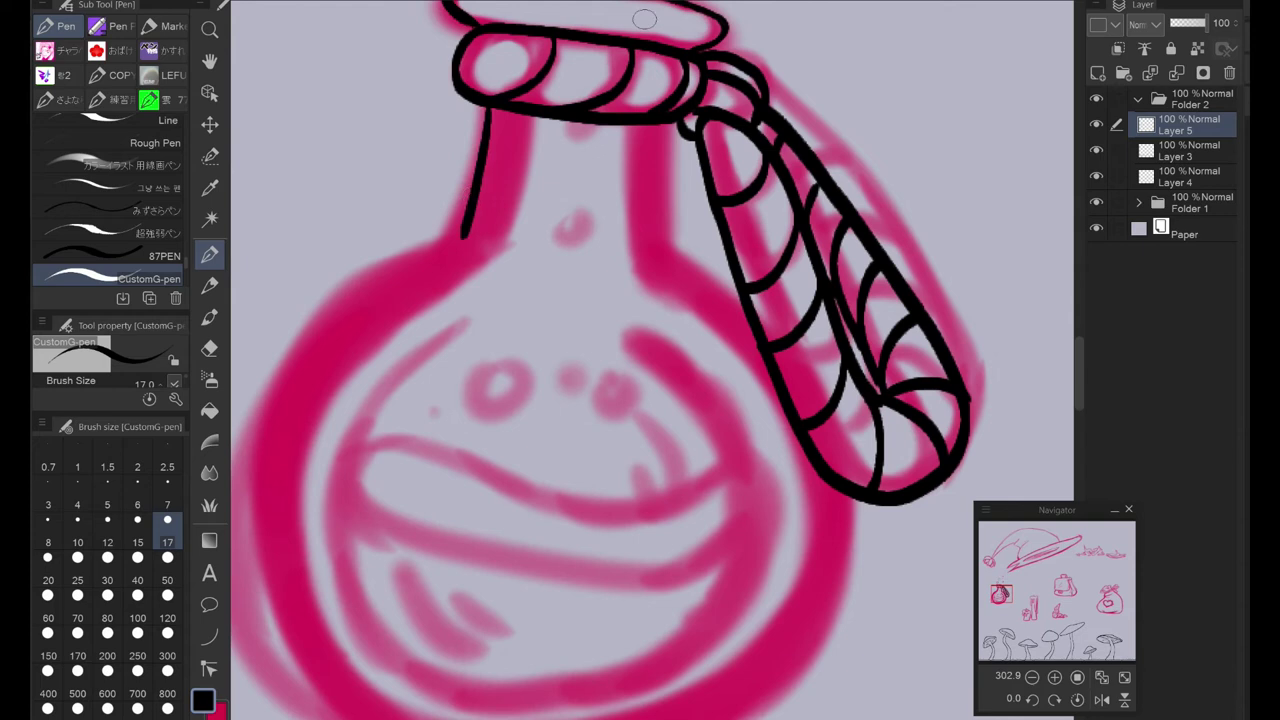
left_click_drag(668, 122, 660, 246)
left_click_drag(660, 246, 710, 88)
mouse_move(515, 72)
left_mouse_down()
mouse_move(857, 470)
mouse_move(893, 343)
left_mouse_up()
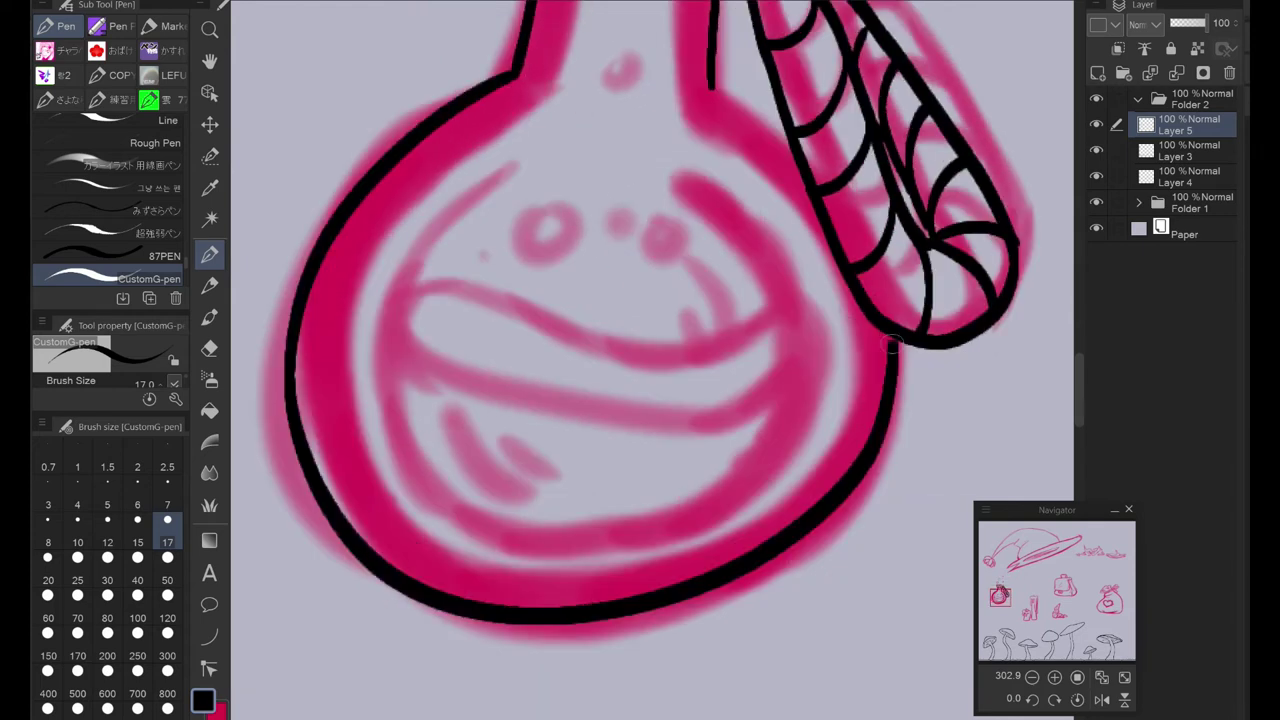
key("ctrl+z")
key("ctrl+z")
Step: Draw the flask's round body as a circle on a new layer, fit it to the neck, erase the overlaps and merge it down
key("ctrl+shift+n")
key("u")
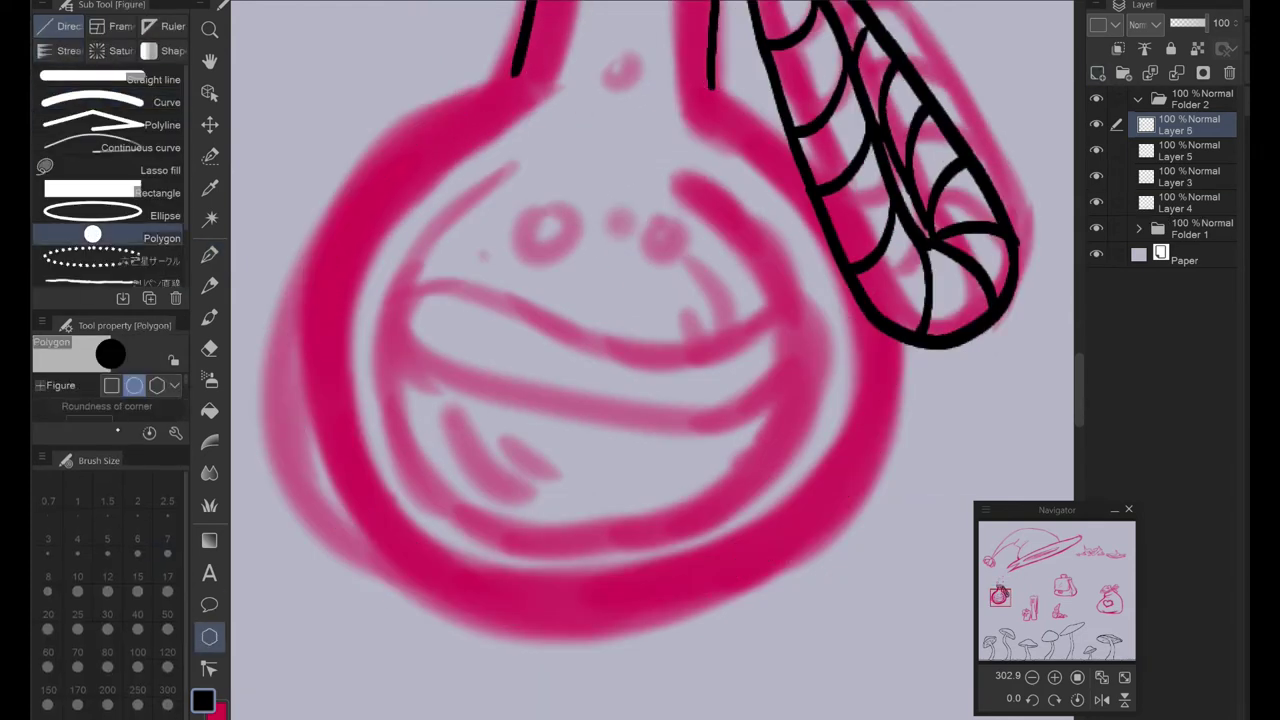
left_click_drag(366, 62, 915, 668)
key("k")
left_click_drag(694, 429, 647, 457)
key("e")
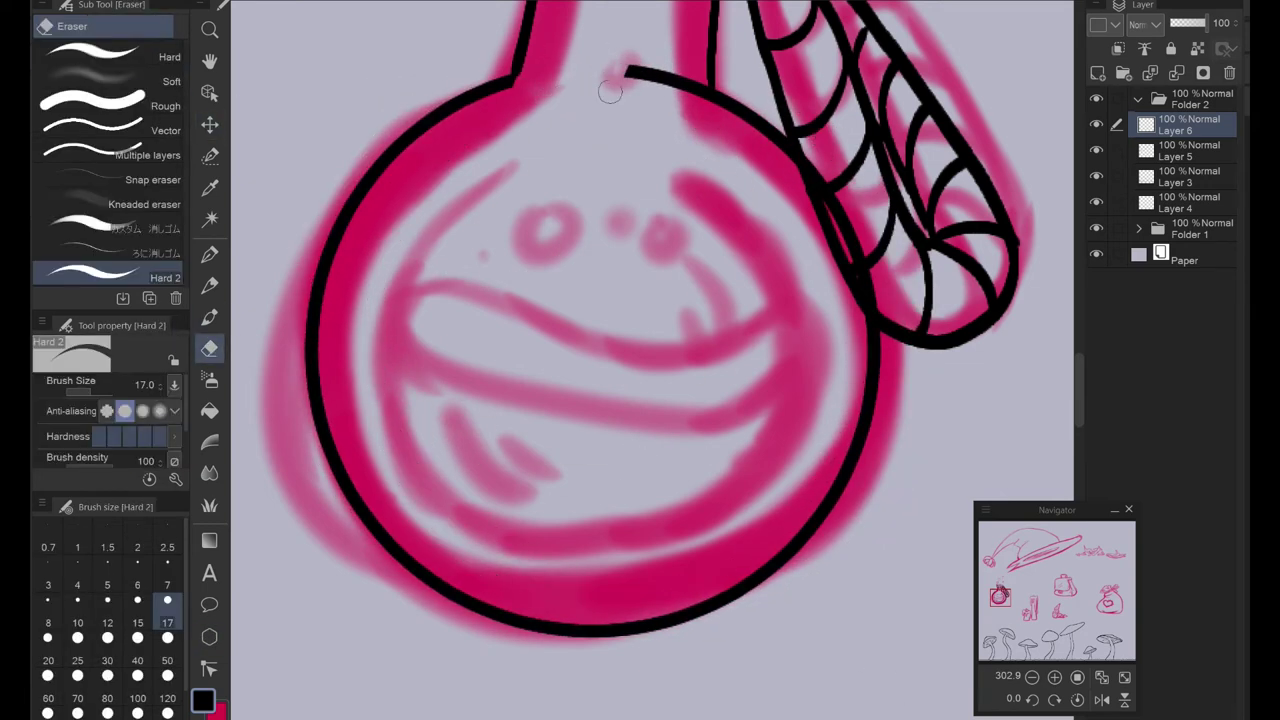
key("ctrl+e")
key("p")
mouse_move(488, 134)
left_mouse_down()
mouse_move(368, 415)
mouse_move(700, 578)
left_mouse_up()
left_click_drag(380, 285, 830, 295)
key("ctrl+z")
left_click_drag(370, 285, 810, 320)
key("ctrl+z")
mouse_move(372, 345)
left_mouse_down()
mouse_move(397, 378)
mouse_move(800, 298)
left_mouse_up()
left_click_drag(798, 300, 352, 258)
key("e")
key("p")
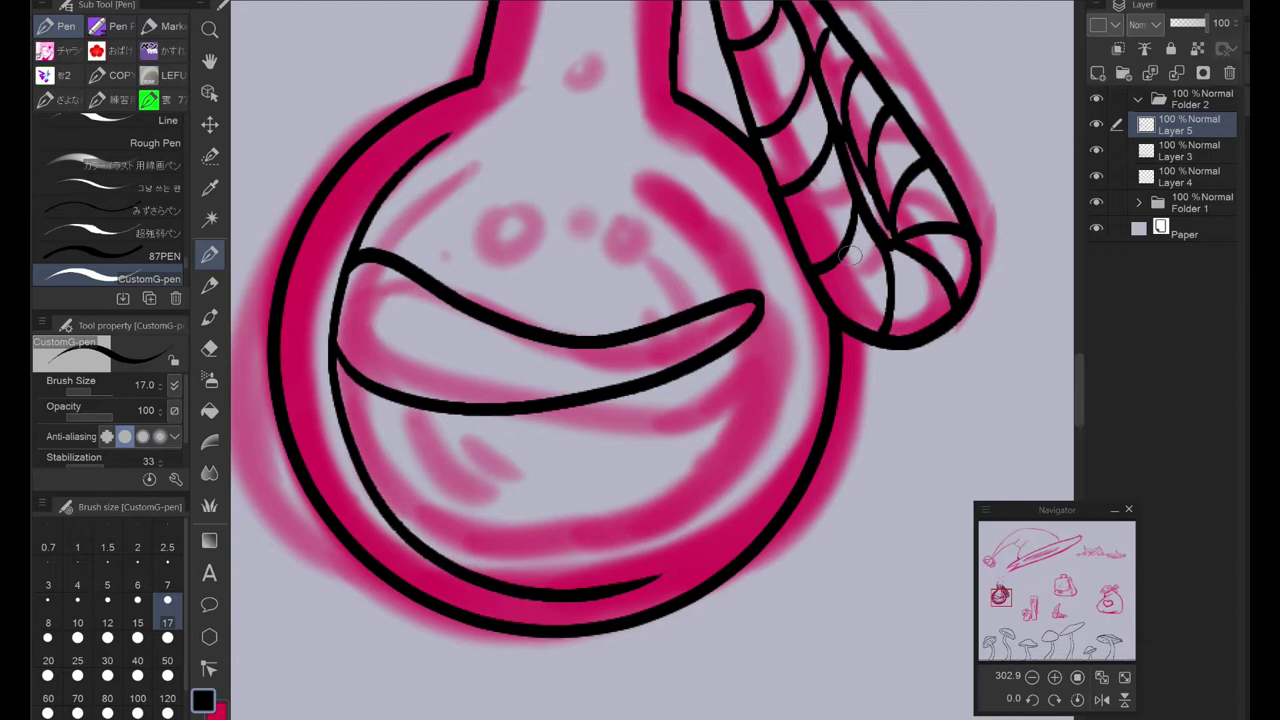
key("ctrl+z")
key("ctrl+z")
key("ctrl+z")
key("ctrl+z")
key("ctrl+z")
Step: Draw a thinner circle inside the flask's body as the inner glass edge and center it within the outline
key("u")
left_click_drag(300, 126, 738, 628)
key("ctrl+z")
left_click_drag(310, 78, 750, 520)
key("ctrl+z")
key("[")
key("[")
mouse_move(298, 50)
left_mouse_down()
mouse_move(828, 606)
mouse_move(800, 560)
left_mouse_up()
key("k")
left_click_drag(568, 476, 494, 403)
Step: Merge the inner circle into the layer below and erase its arc across the neck opening
key("p")
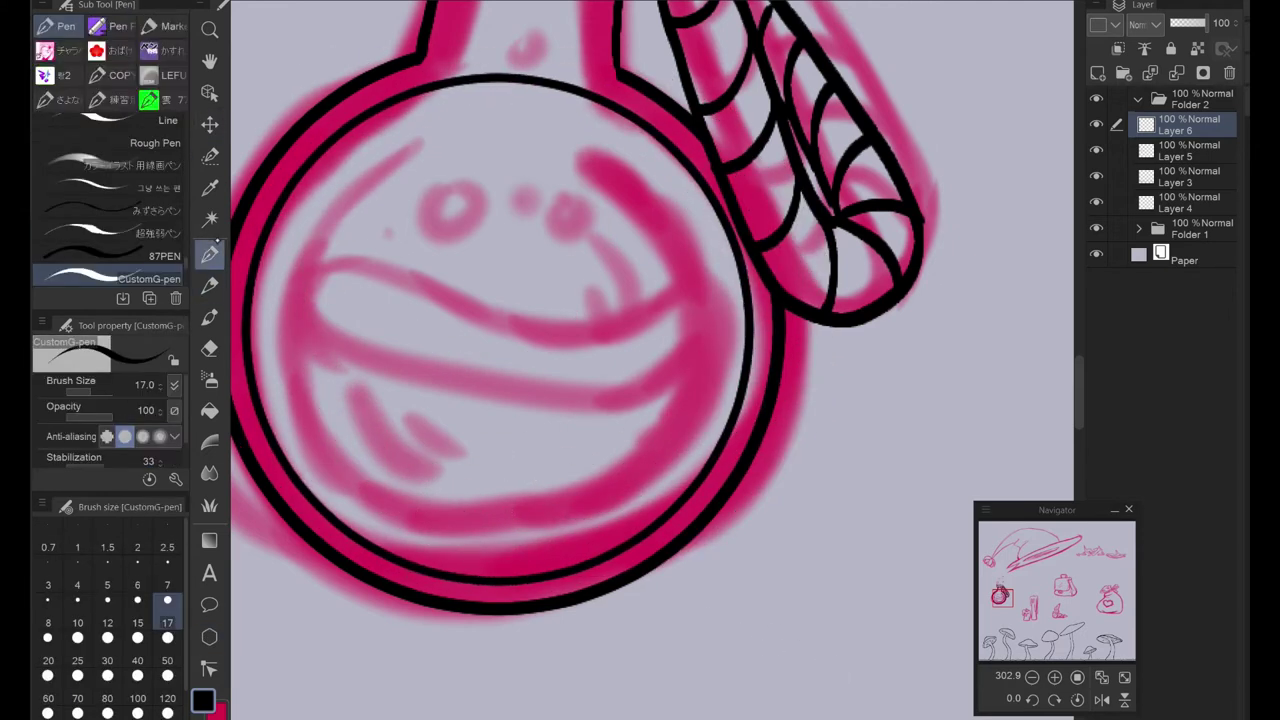
key("ctrl+e")
key("e")
left_click_drag(470, 72, 440, 84)
left_click_drag(590, 104, 584, 90)
Step: Ink the liquid's wavy surface and lower curve inside the flask and add small bubbles with brush size 10
key("p")
mouse_move(256, 276)
left_mouse_down()
mouse_move(745, 278)
mouse_move(508, 437)
mouse_move(256, 384)
left_mouse_up()
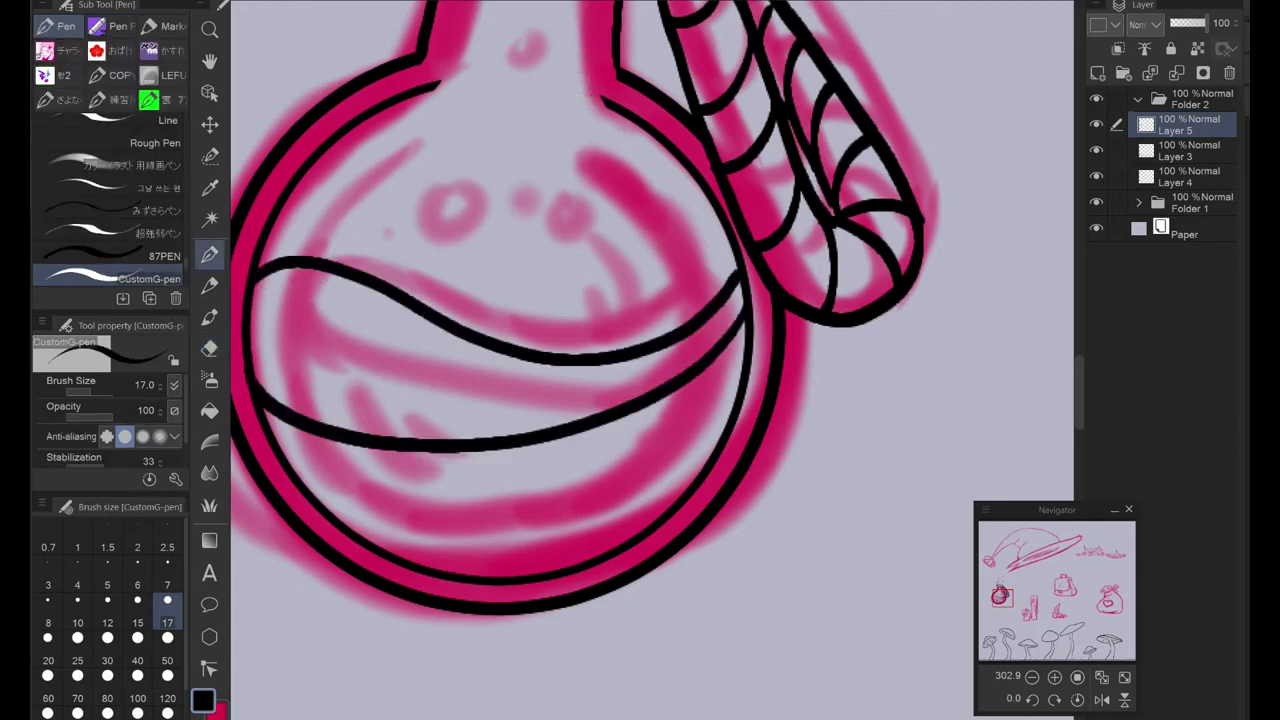
left_click(77, 622)
left_click_drag(526, 489, 524, 490)
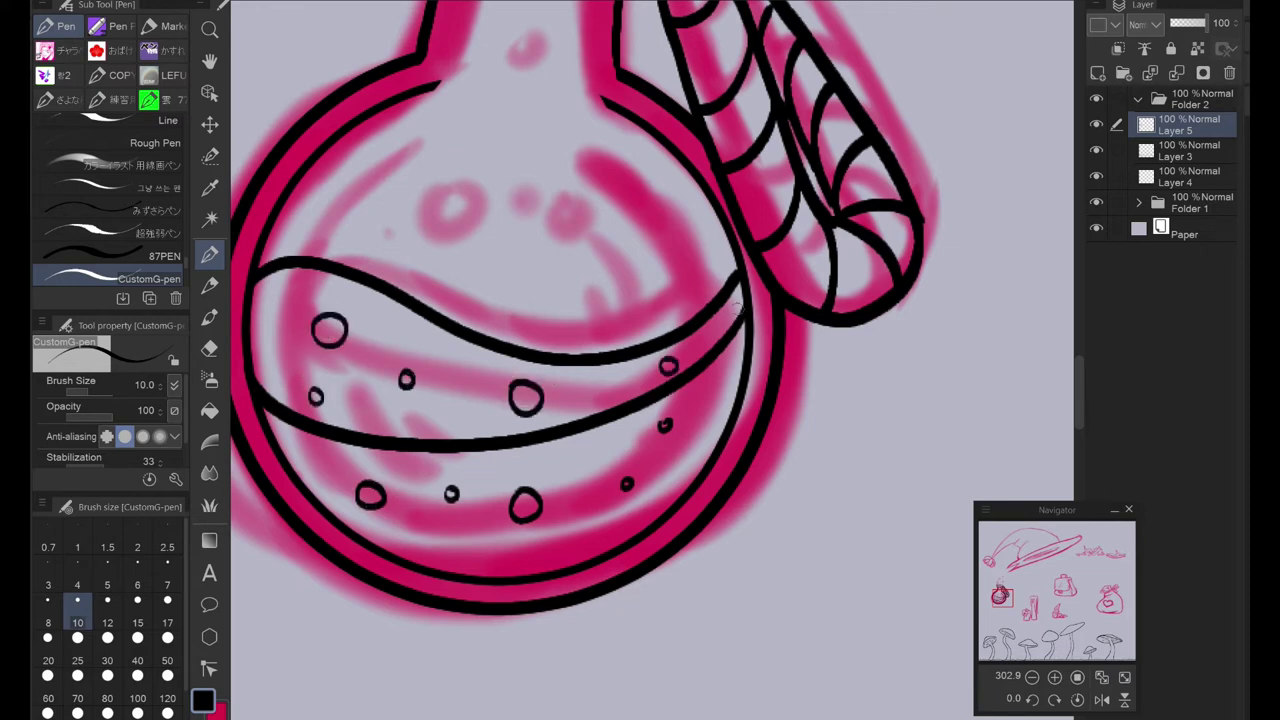
Step: Ink the inner glass lines of the flask's neck and the bubbles above the liquid with brush size 17
scroll(735, 304, "up", 5)
left_click(167, 622)
left_click_drag(440, 277, 399, 433)
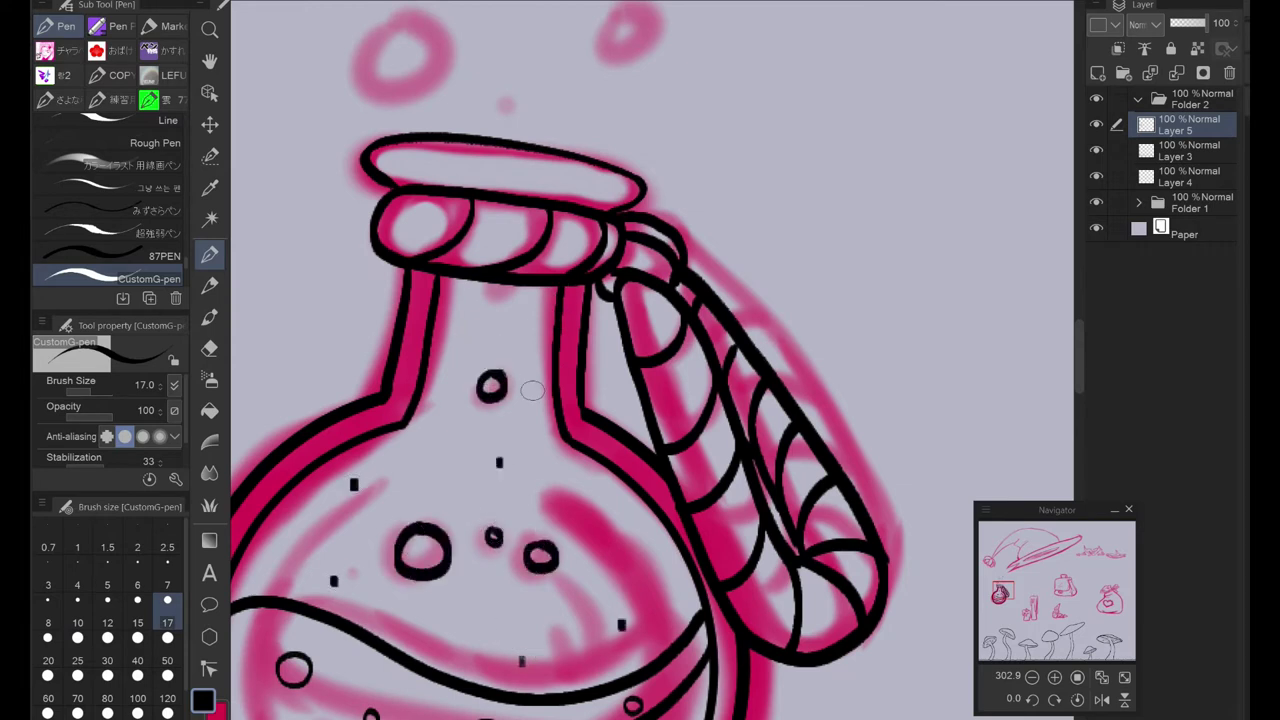
Step: Ink the bubbles rising above the flask's rim and two small bursts of short sparkle strokes
scroll(531, 390, "down", 2)
scroll(531, 390, "up", 5)
left_click(497, 296)
left_click_drag(624, 192, 618, 196)
left_click_drag(392, 202, 386, 206)
scroll(615, 177, "up", 3)
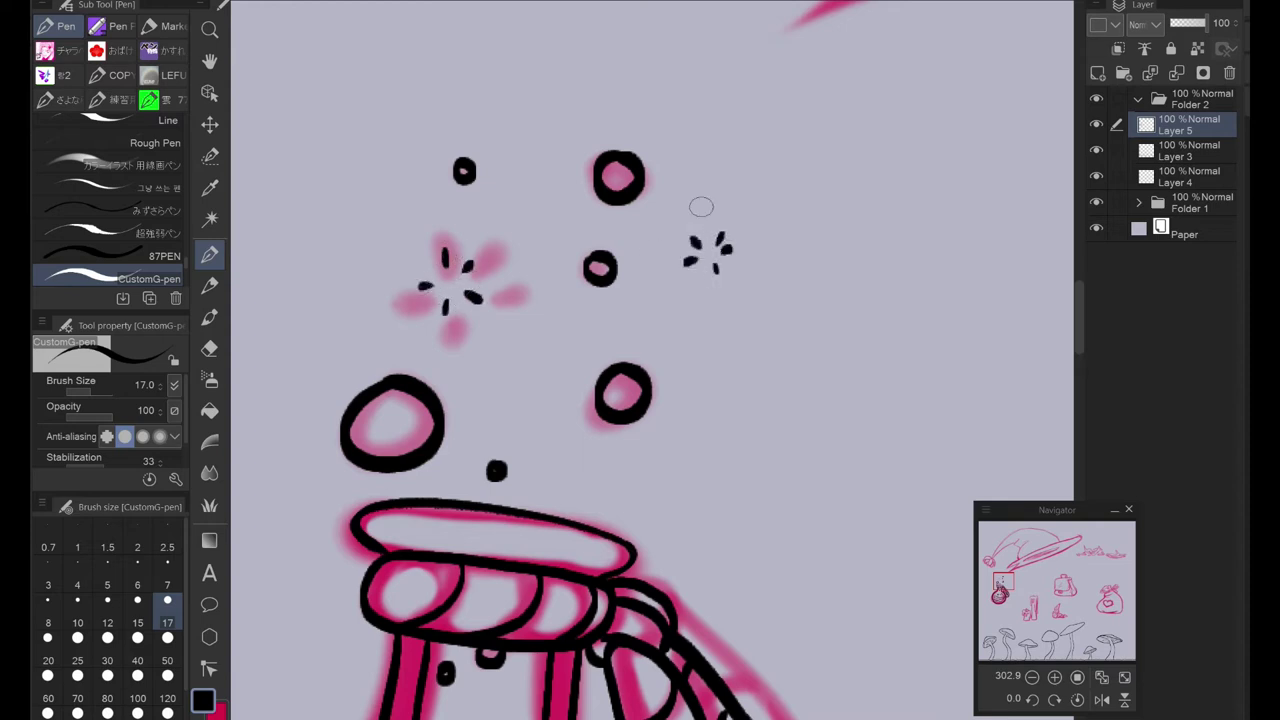
Step: Ink the short candle's melted top, wax drips and body on a new layer with brush size 12
scroll(701, 207, "down", 5)
left_click(1097, 73)
scroll(616, 238, "up", 5)
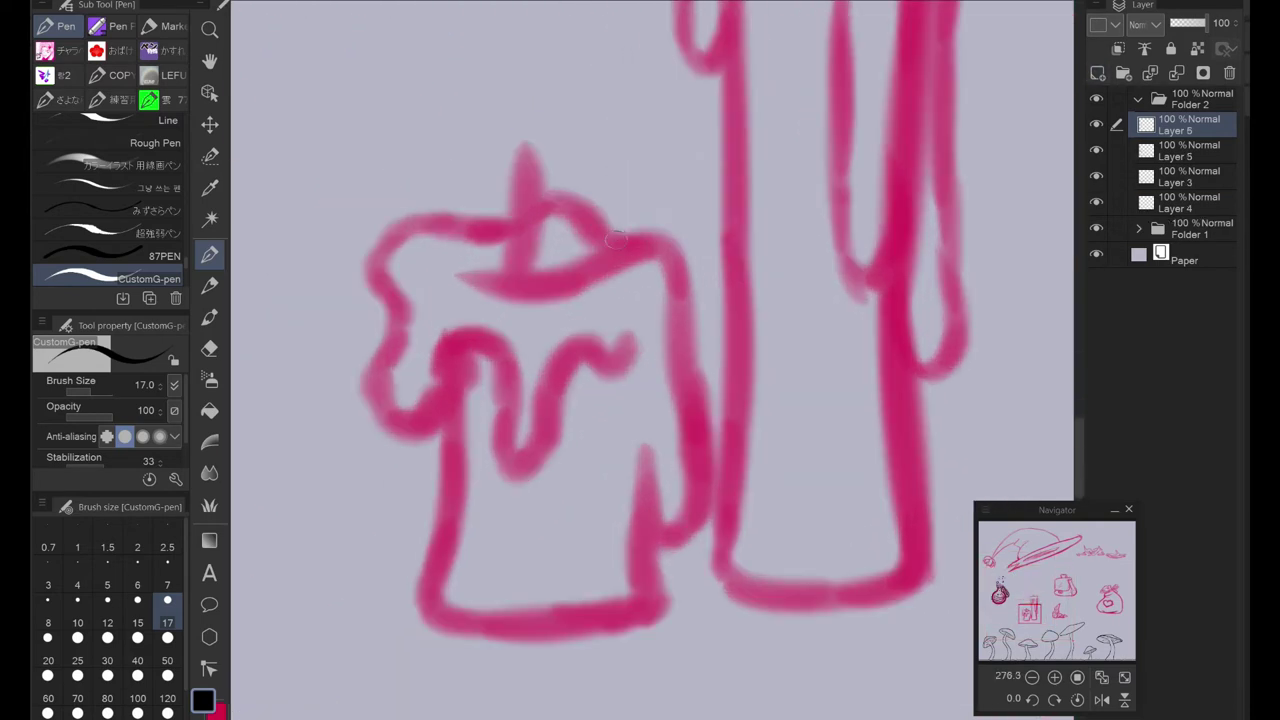
left_click(107, 623)
mouse_move(612, 246)
left_mouse_down()
mouse_move(400, 325)
mouse_move(627, 333)
left_mouse_up()
left_click_drag(460, 270, 672, 306)
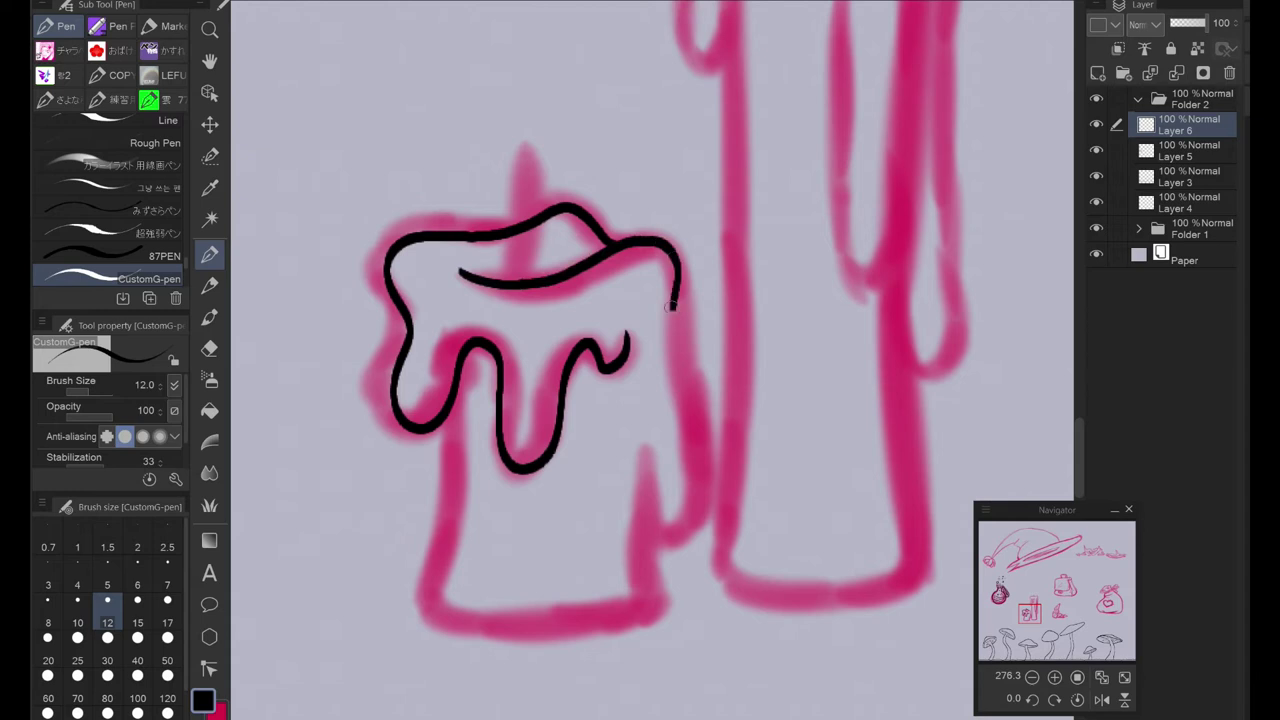
left_click_drag(661, 588, 455, 396)
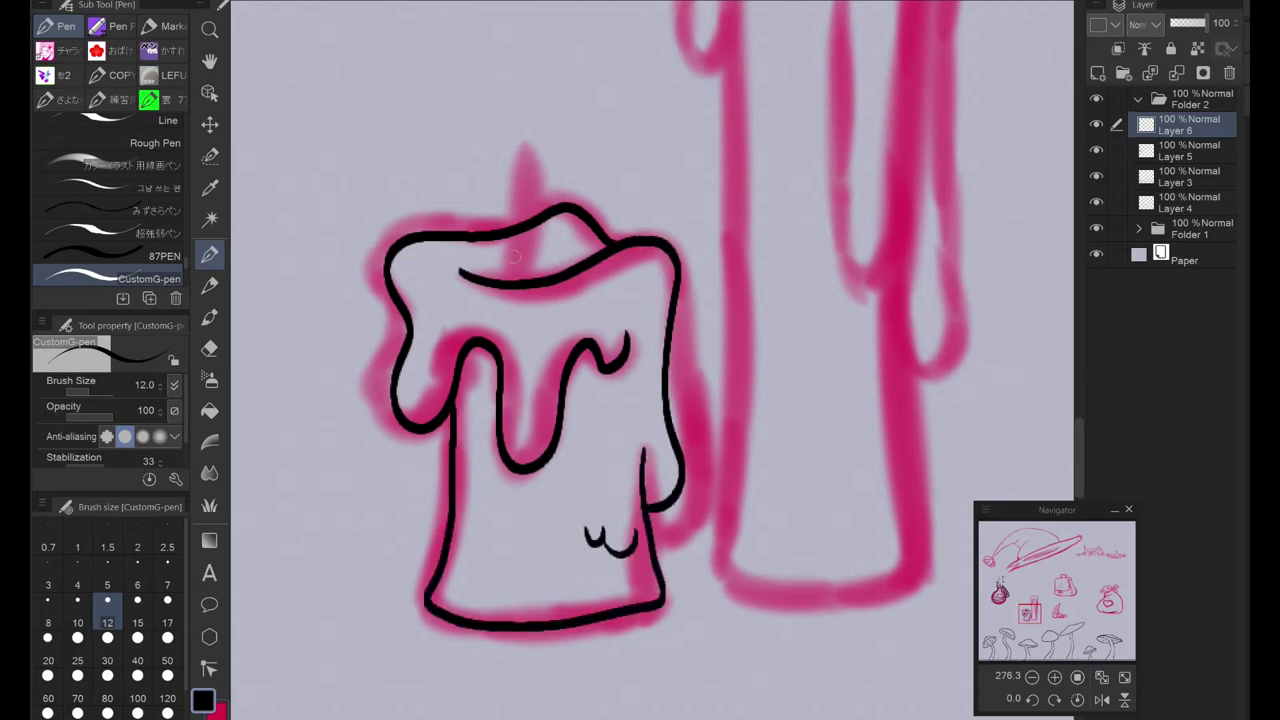
Step: Ink the short candle's wick and the tall candle's outline with its long wax drips, cleaning up line overlaps
scroll(595, 143, "down", 3)
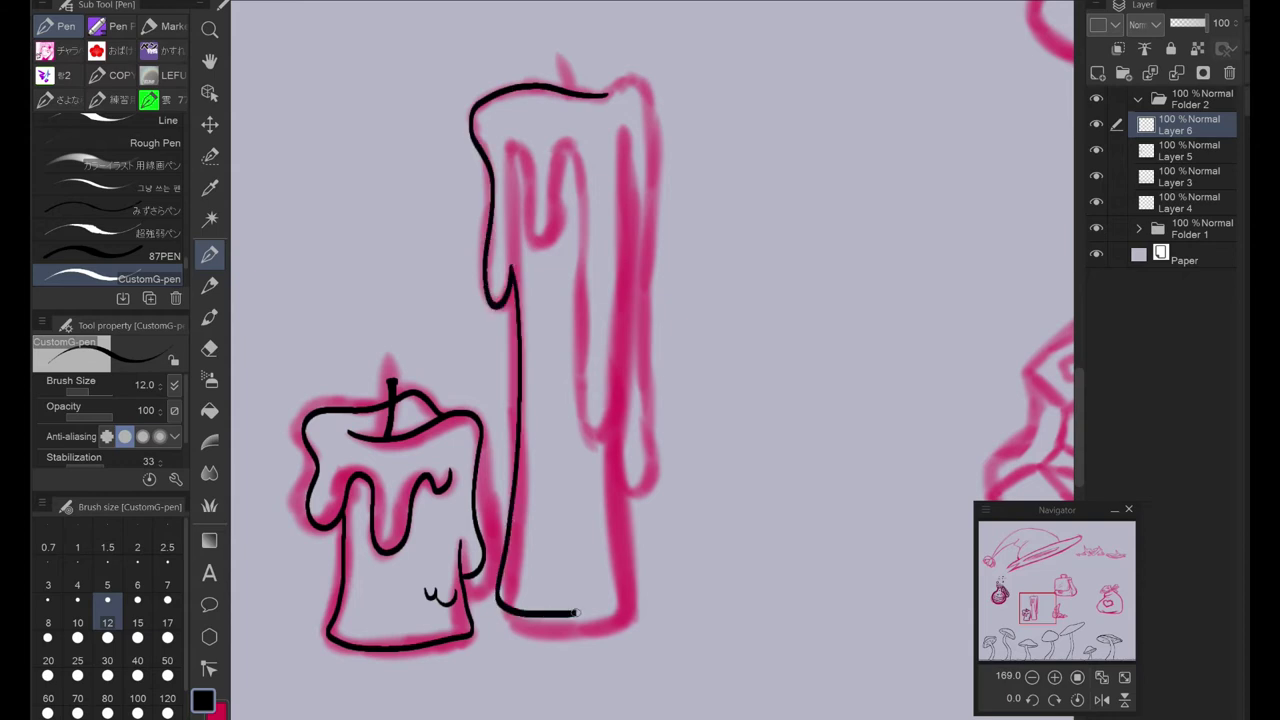
left_click_drag(511, 152, 587, 440)
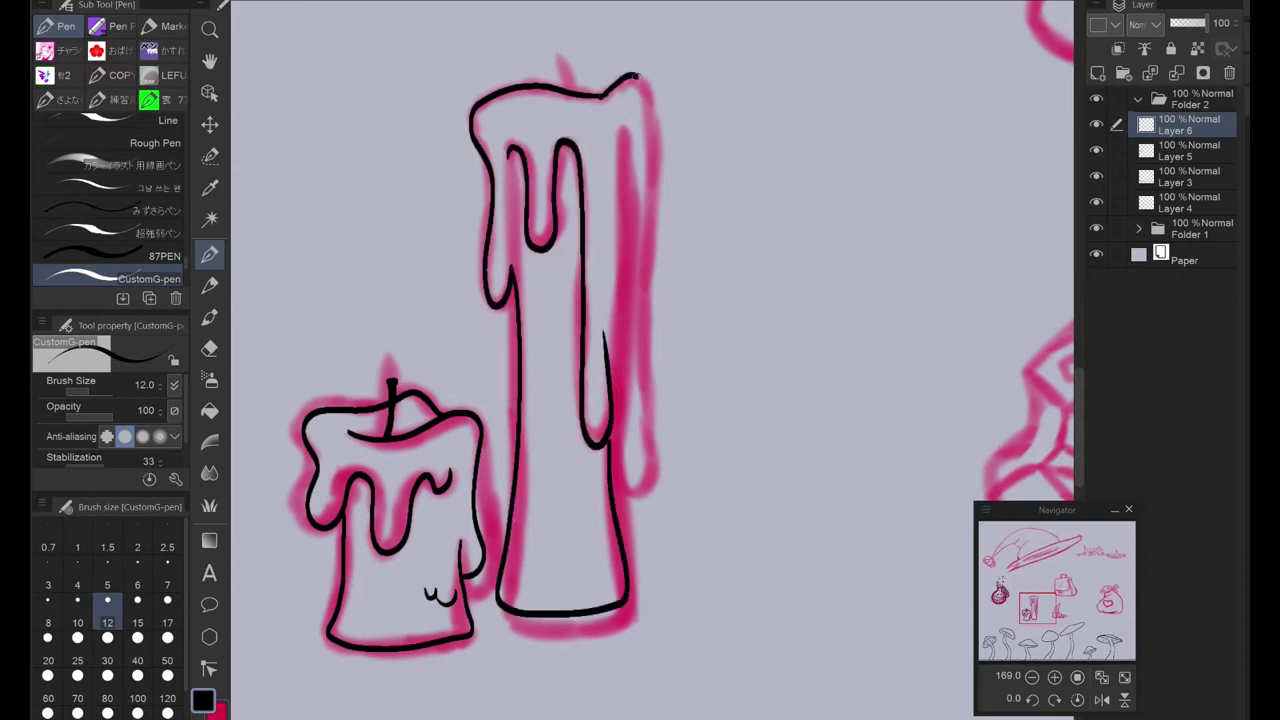
scroll(631, 371, "up", 5)
key("e")
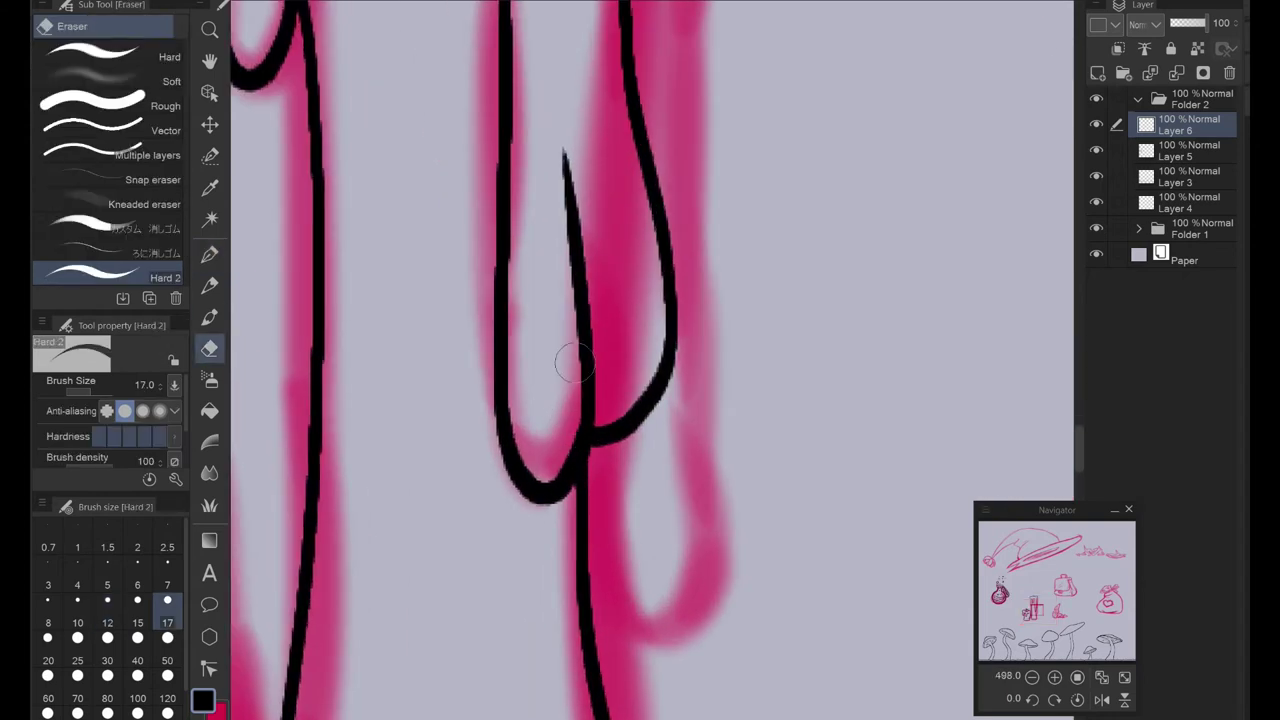
key("p")
scroll(563, 348, "down", 5)
scroll(563, 348, "down", 1)
Step: Ink the tall candle's wick and add small drip details on its wax and body
scroll(545, 248, "up", 5)
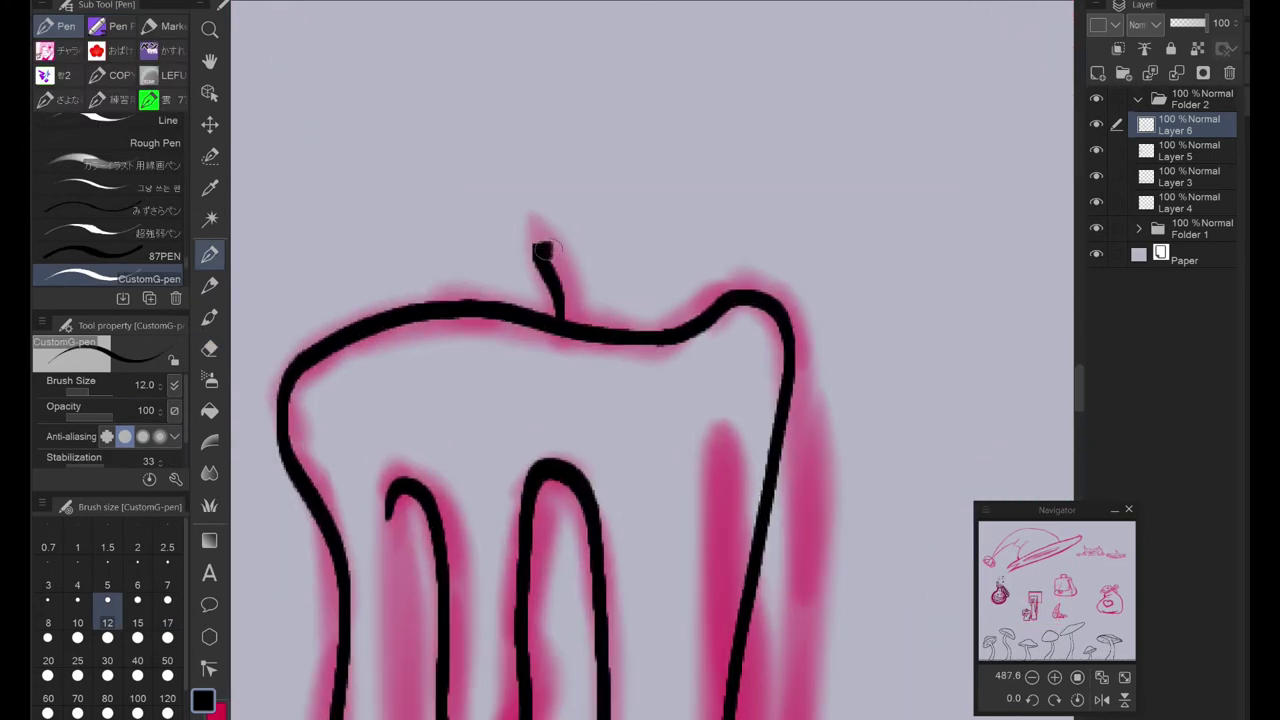
scroll(545, 300, "down", 5)
scroll(493, 328, "up", 4)
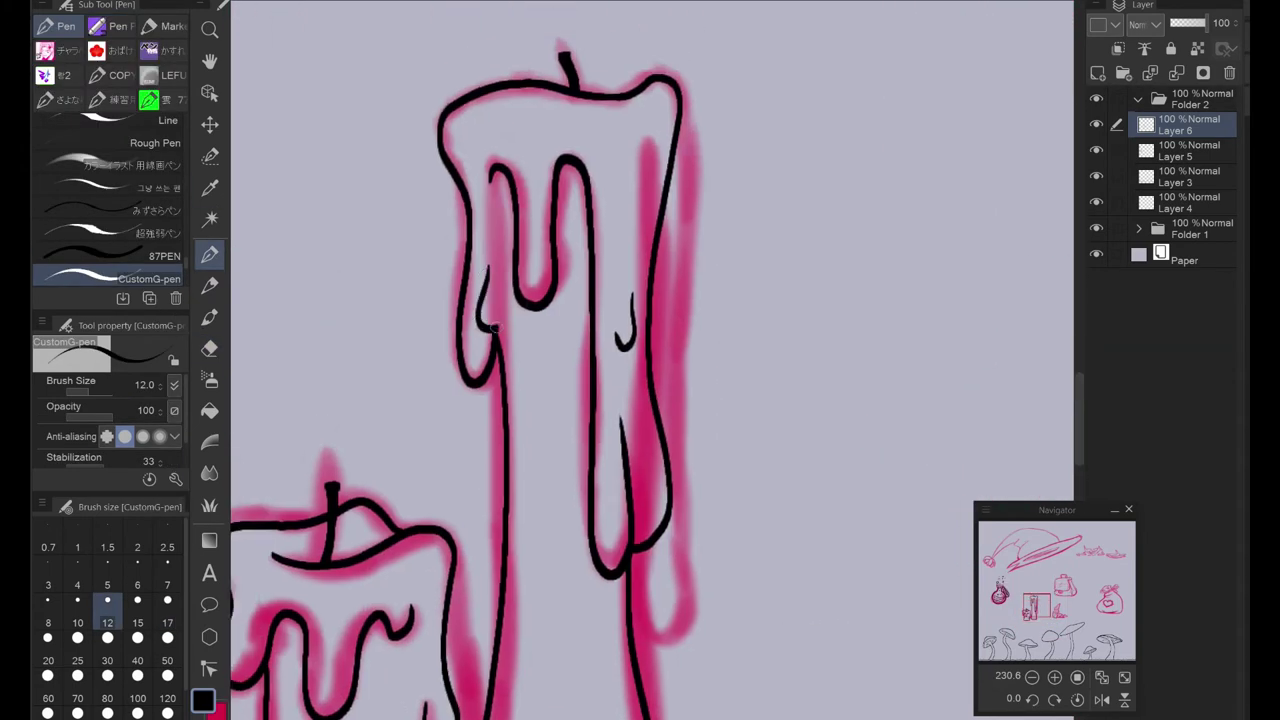
scroll(539, 460, "down", 5)
left_click_drag(627, 400, 512, 388)
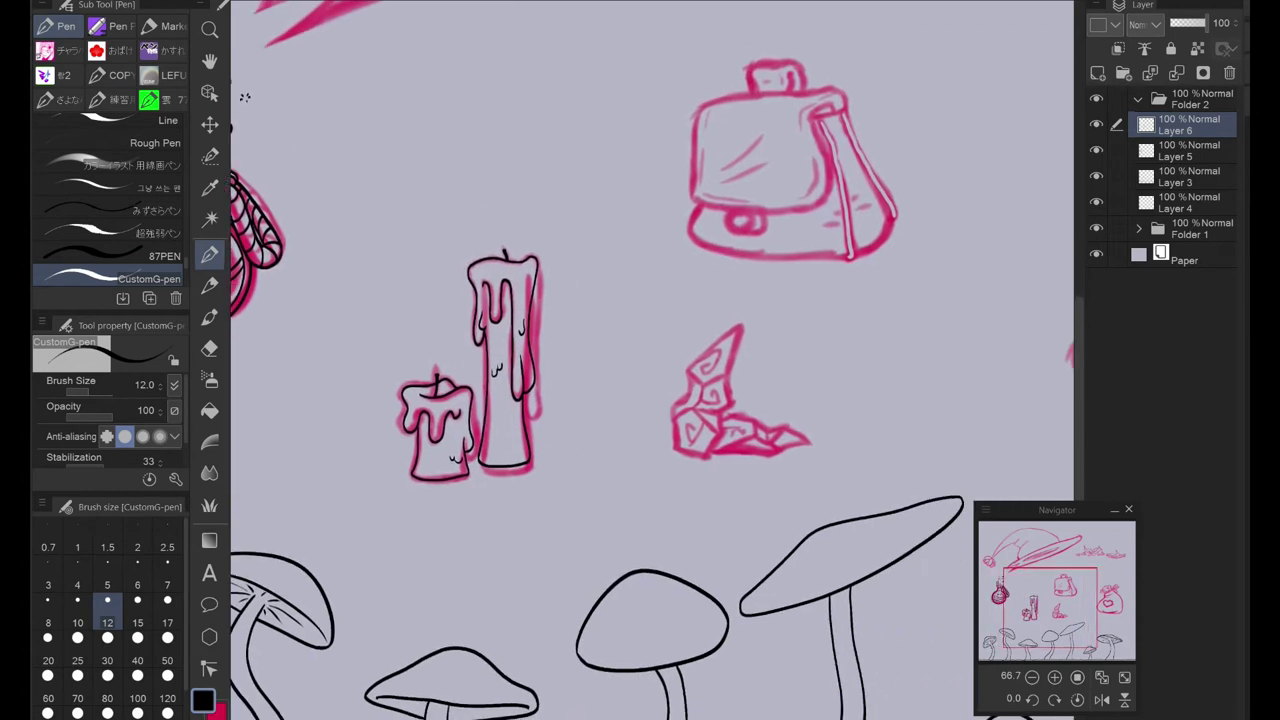
Step: Ink the outline of the crescent rock's upright arm on a new layer and a spiral in its top segment
left_click(1097, 73)
scroll(715, 390, "up", 5)
mouse_move(505, 623)
left_mouse_down()
mouse_move(660, 384)
mouse_move(698, 150)
left_mouse_up()
left_click(209, 348)
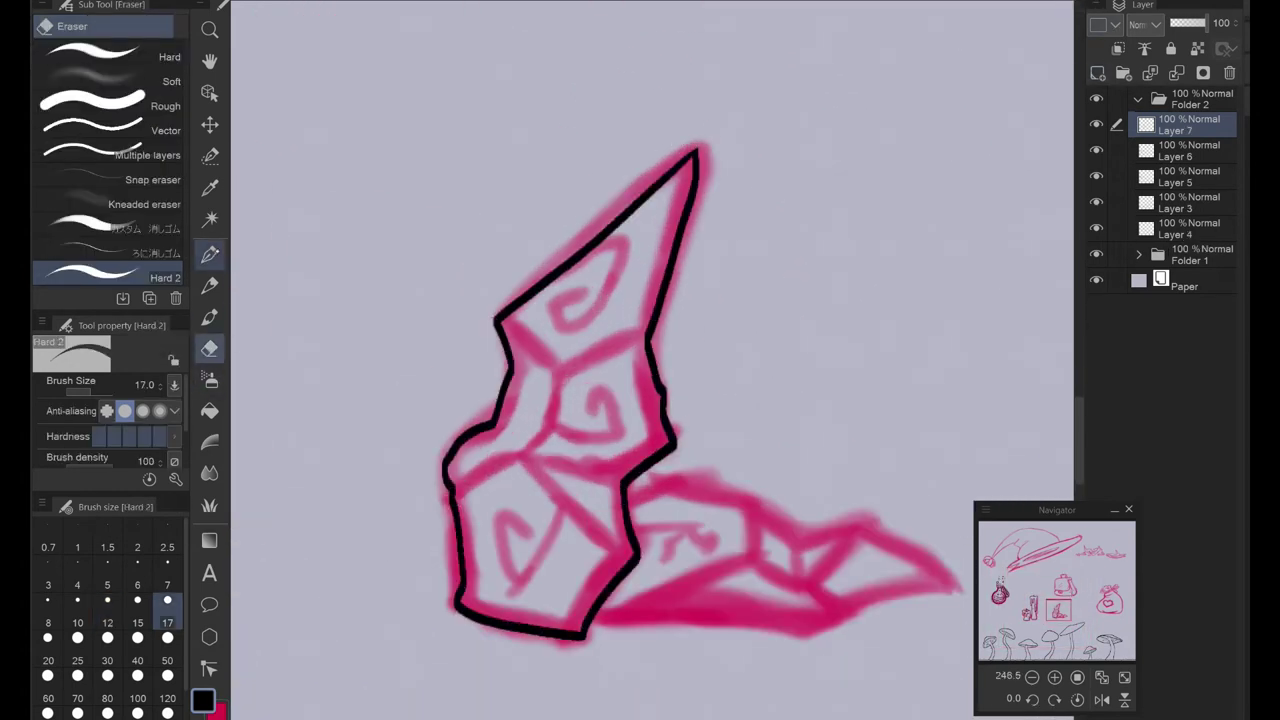
key("p")
left_click_drag(598, 248, 590, 318)
Step: Divide the rock's upright arm with thin crack lines and ink spirals on the lower segments with brush size 7
scroll(535, 573, "up", 5)
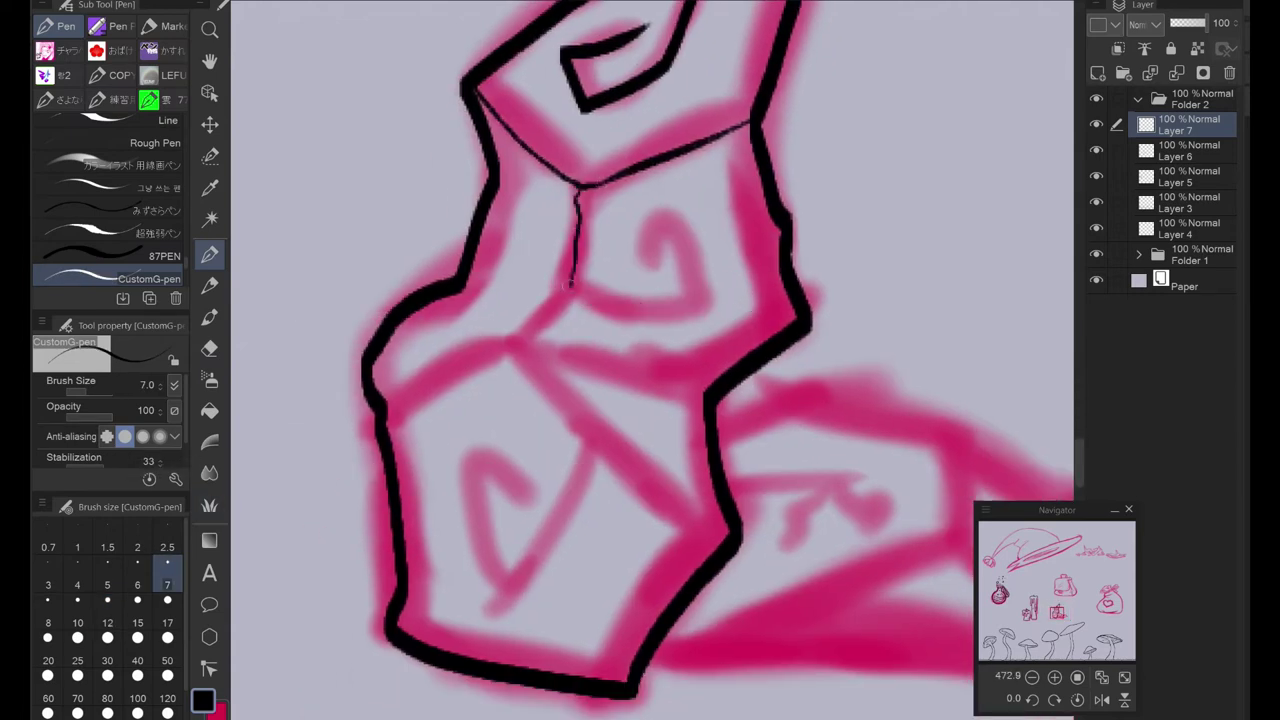
left_click_drag(666, 221, 654, 266)
left_click_drag(506, 331, 520, 345)
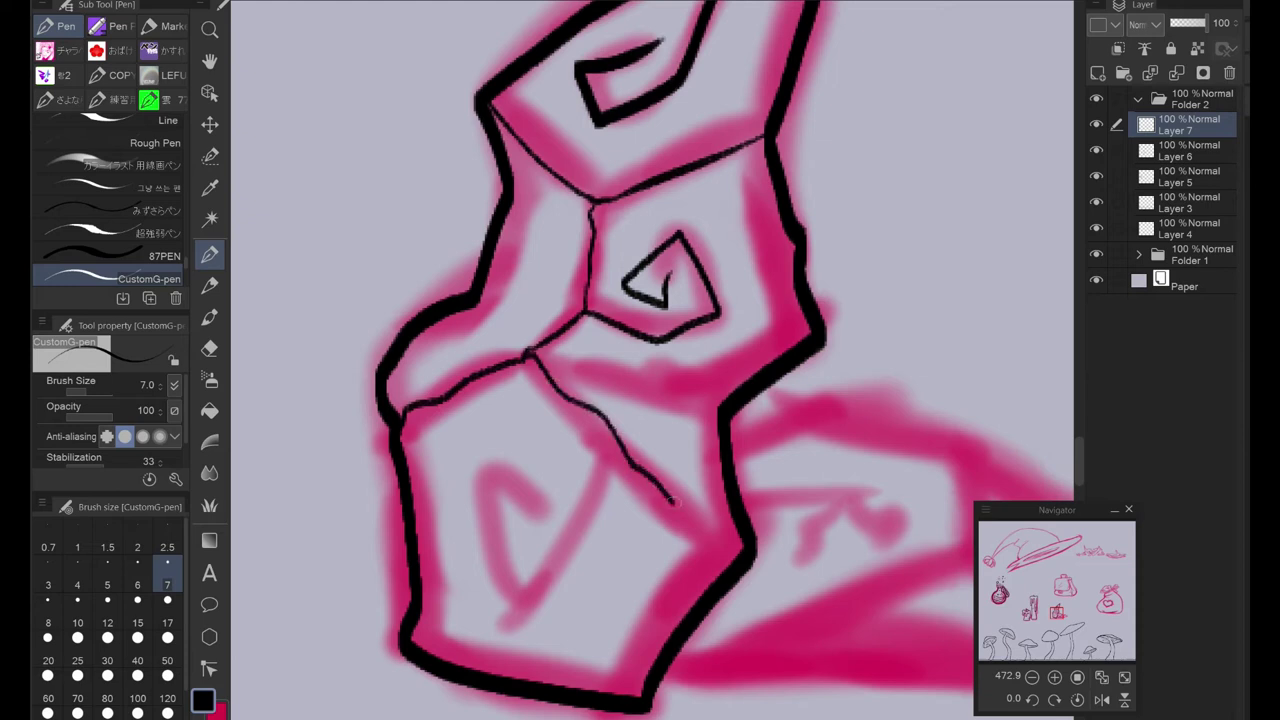
left_click_drag(450, 462, 486, 558)
scroll(686, 388, "down", 5)
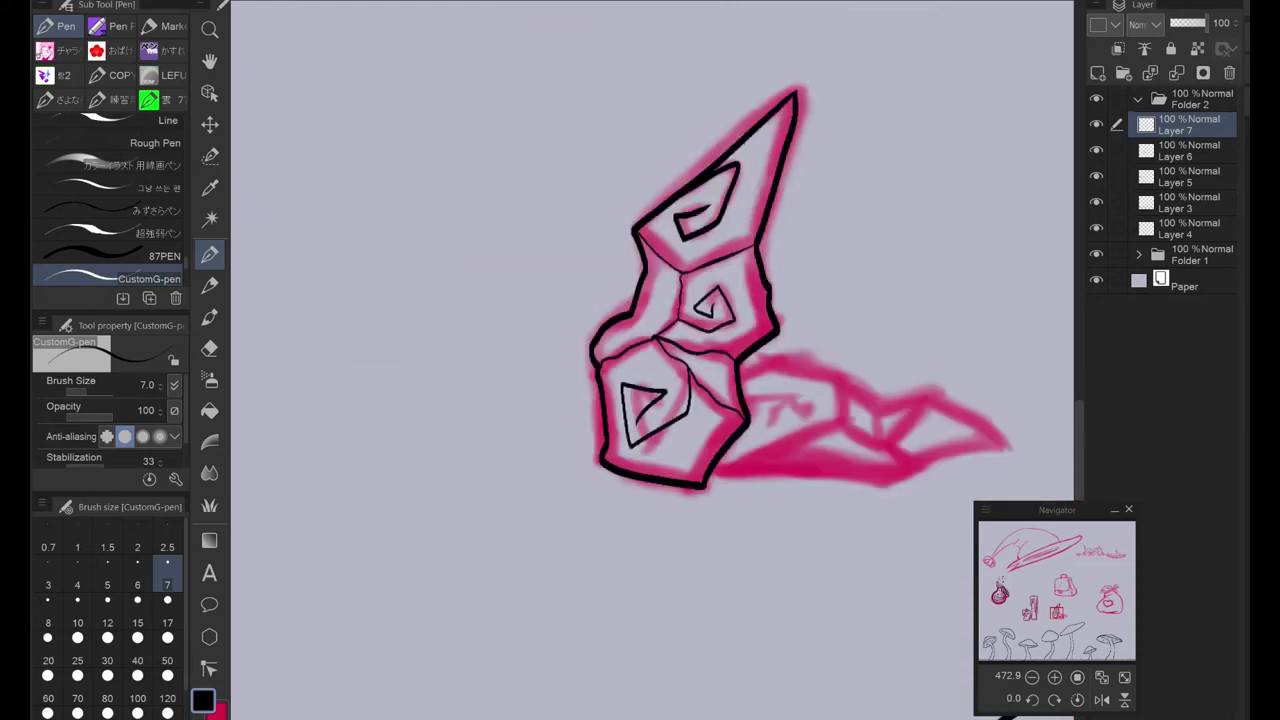
Step: Ink the rock's lower arm with brush size 12, including its facets, cracks and curling vine carvings
scroll(860, 450, "up", 5)
left_click(107, 622)
mouse_move(292, 355)
left_mouse_down()
mouse_move(463, 291)
mouse_move(975, 320)
mouse_move(408, 600)
left_mouse_up()
left_click_drag(308, 603, 476, 302)
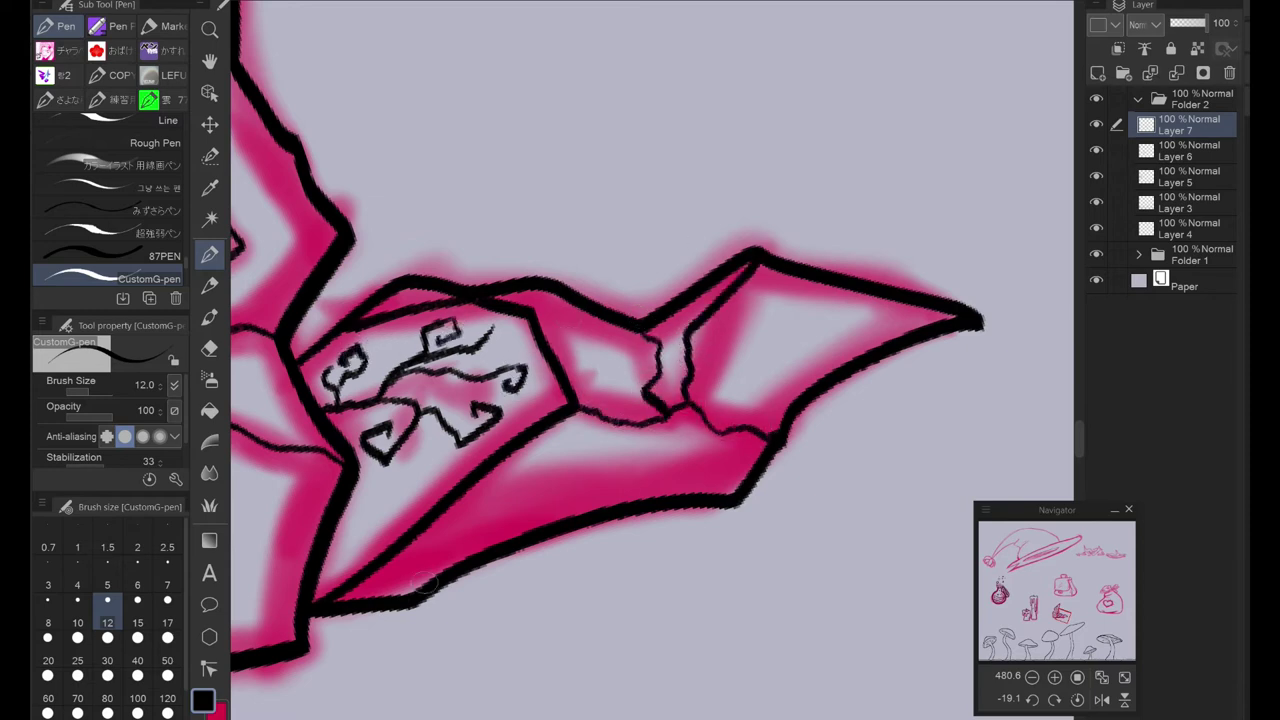
left_click_drag(471, 548, 703, 496)
left_click_drag(522, 535, 548, 508)
Step: Ink the upper edge and corners of the bag's flap on a new layer
key("ctrl+shift+n")
scroll(315, 321, "up", 2)
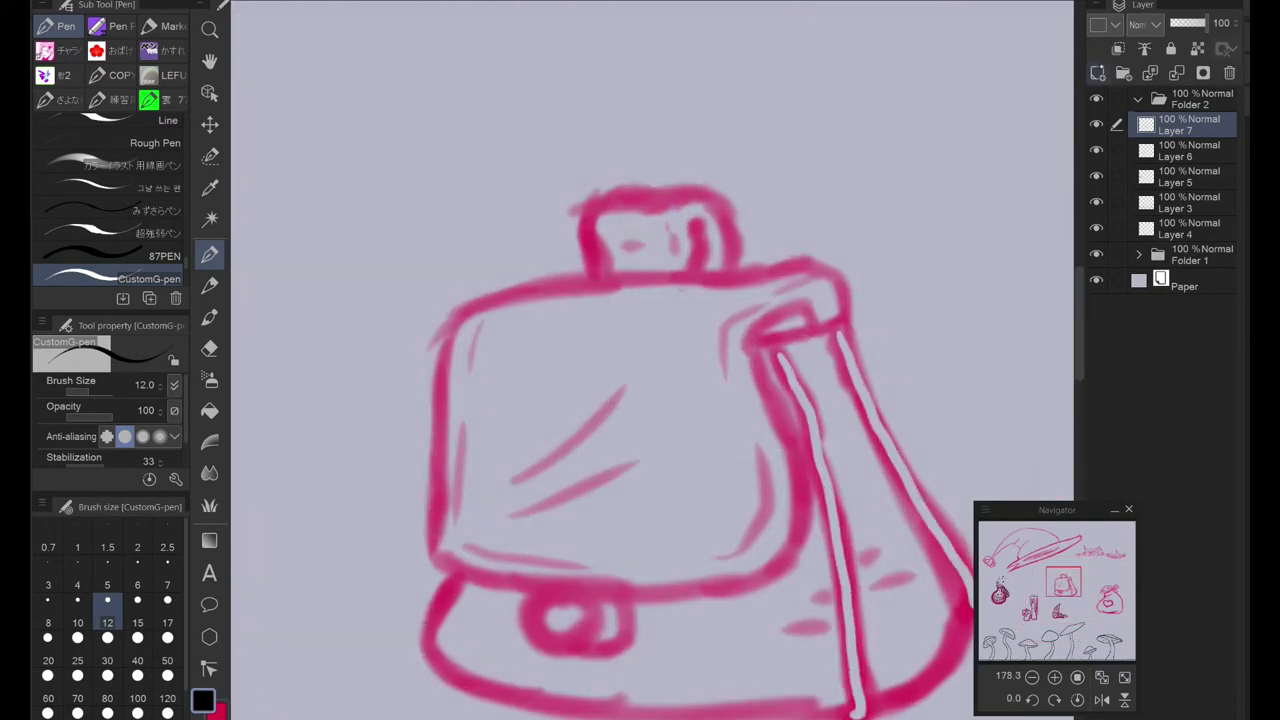
mouse_move(775, 125)
left_mouse_down()
mouse_move(451, 131)
mouse_move(335, 195)
left_mouse_up()
key("ctrl+z")
mouse_move(788, 164)
left_mouse_down()
mouse_move(750, 106)
mouse_move(428, 131)
mouse_move(328, 305)
mouse_move(526, 469)
mouse_move(750, 159)
left_mouse_up()
key("ctrl+z")
left_click_drag(853, 80, 650, 300)
mouse_move(675, 90)
left_mouse_down()
mouse_move(433, 148)
mouse_move(388, 270)
mouse_move(506, 593)
left_mouse_up()
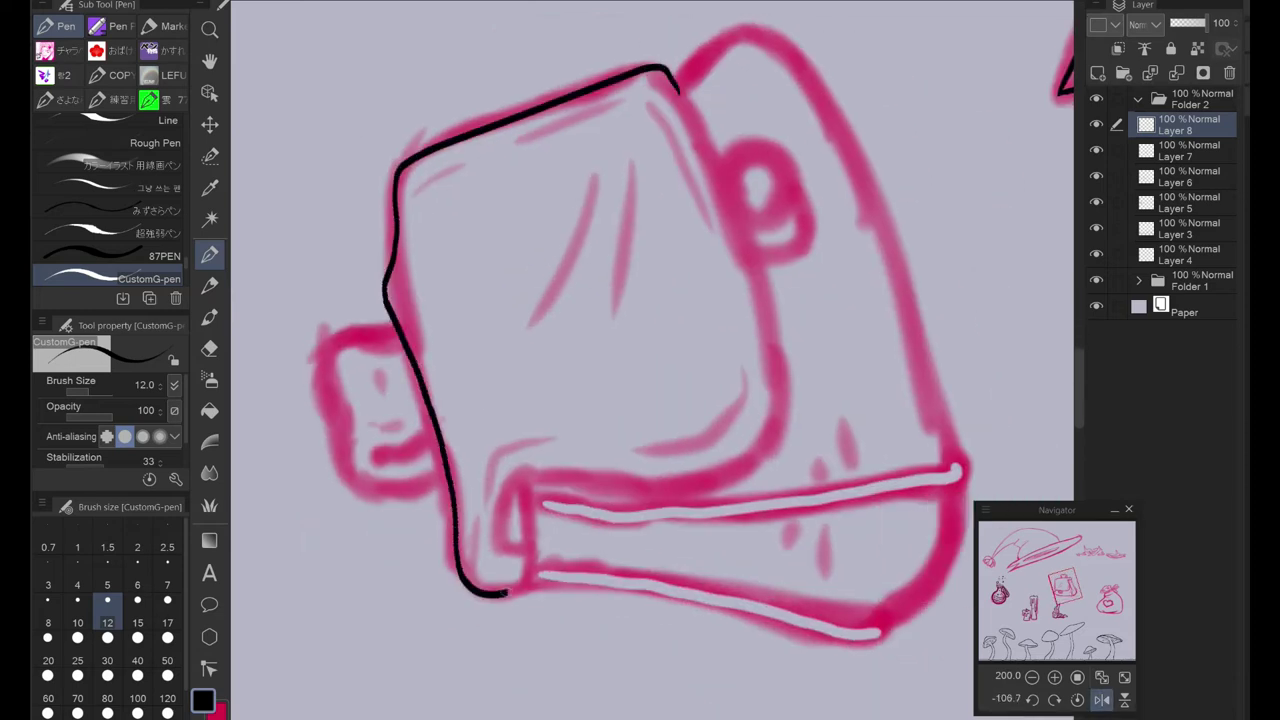
Step: Ink the remaining curved side and lower edge of the bag's flap, cleaning up the line
mouse_move(505, 505)
left_mouse_down()
mouse_move(753, 461)
mouse_move(684, 54)
mouse_move(794, 404)
mouse_move(542, 472)
mouse_move(497, 567)
mouse_move(376, 152)
mouse_move(361, 157)
mouse_move(488, 93)
mouse_move(290, 445)
mouse_move(296, 505)
mouse_move(468, 208)
left_mouse_up()
key("ctrl+z")
key("e")
key("p")
key("e")
key("p")
key("e")
key("p")
key("ctrl+z")
Step: Ink the bag's side panel with its outer edge, bottom corner and double-lined seams
left_click_drag(495, 100, 300, 440)
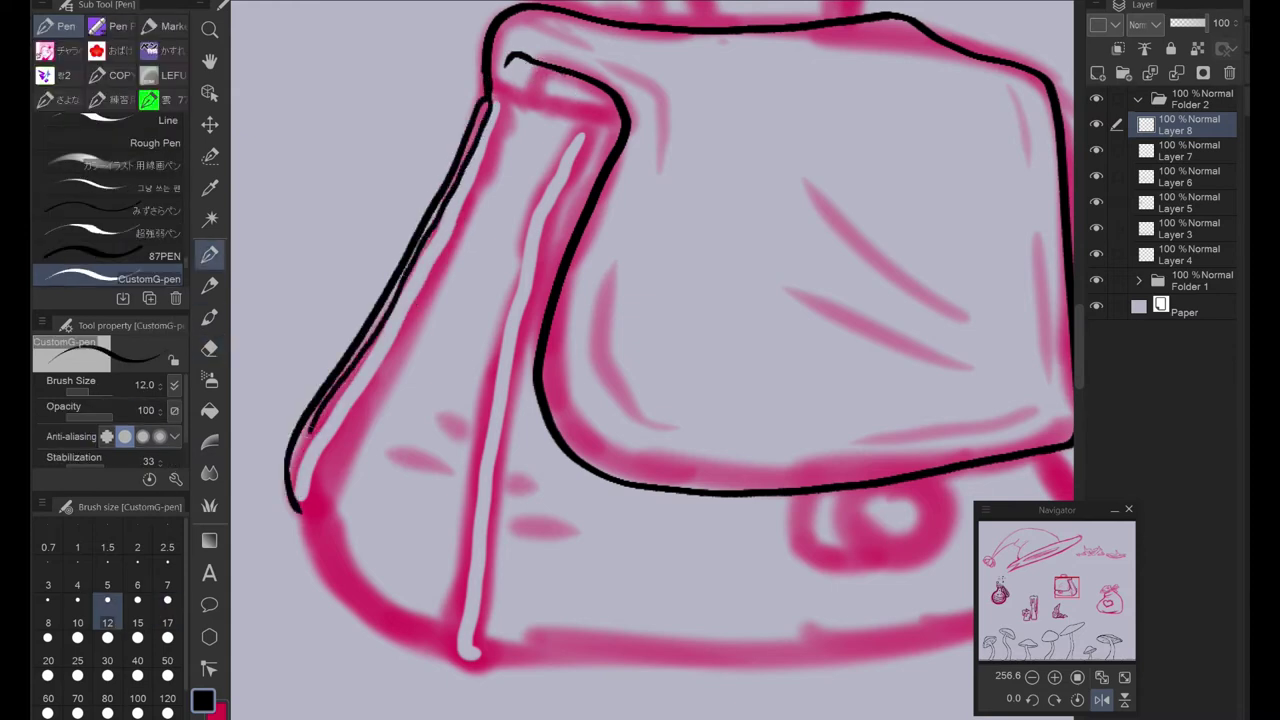
left_click_drag(300, 505, 452, 643)
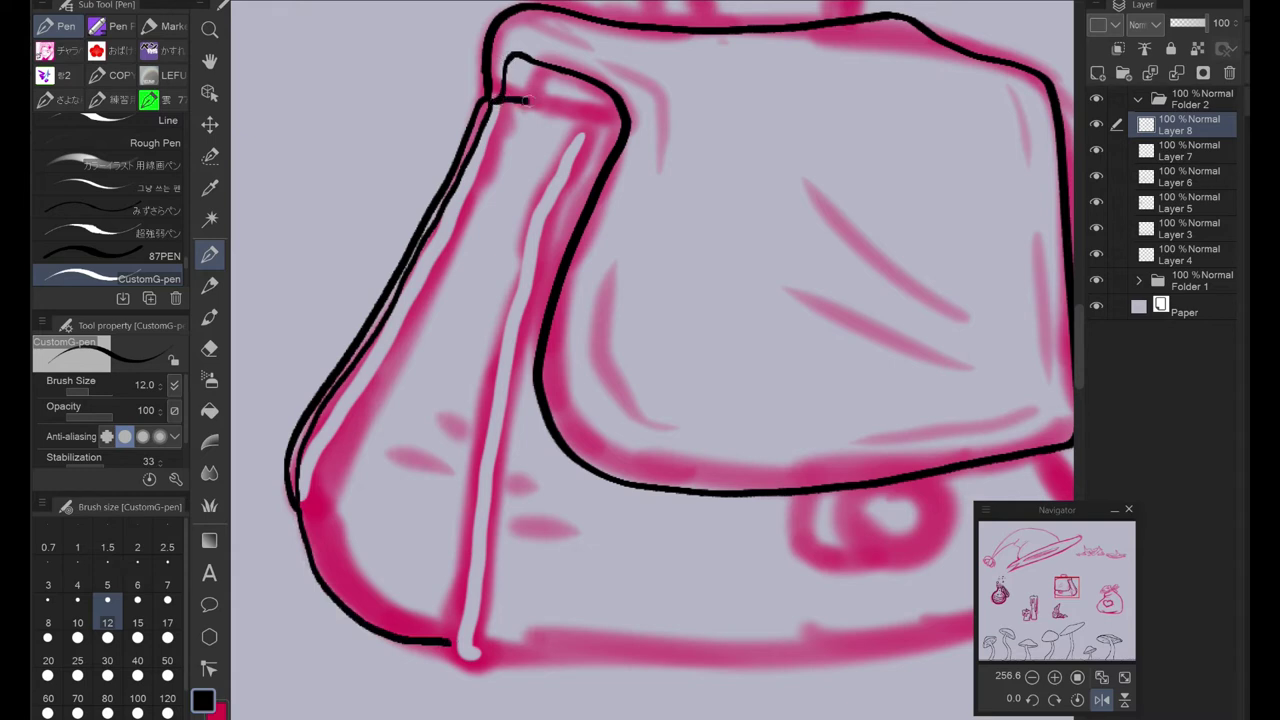
mouse_move(598, 122)
left_mouse_down()
mouse_move(509, 367)
mouse_move(477, 655)
left_mouse_up()
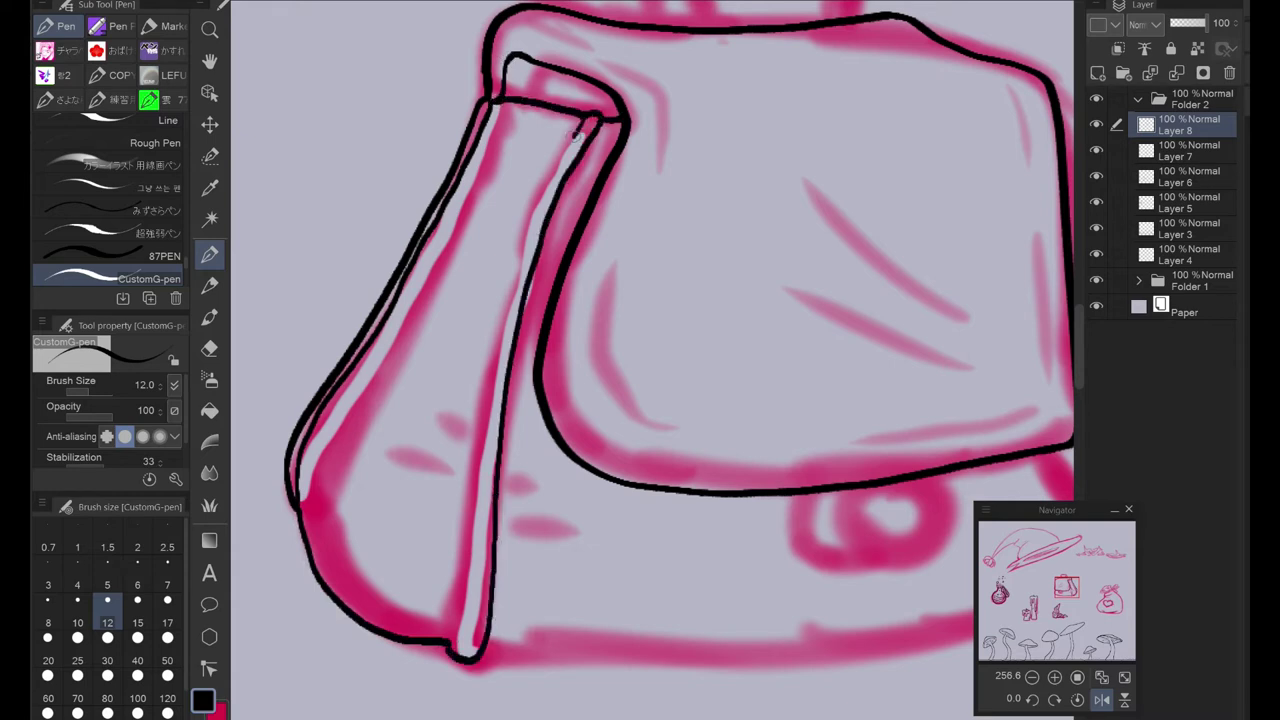
mouse_move(576, 138)
left_mouse_down()
mouse_move(501, 342)
mouse_move(473, 583)
left_mouse_up()
Step: Ink the crease marks beside the bag's seams and the bottom outline of the bag's body
left_click_drag(455, 432, 405, 355)
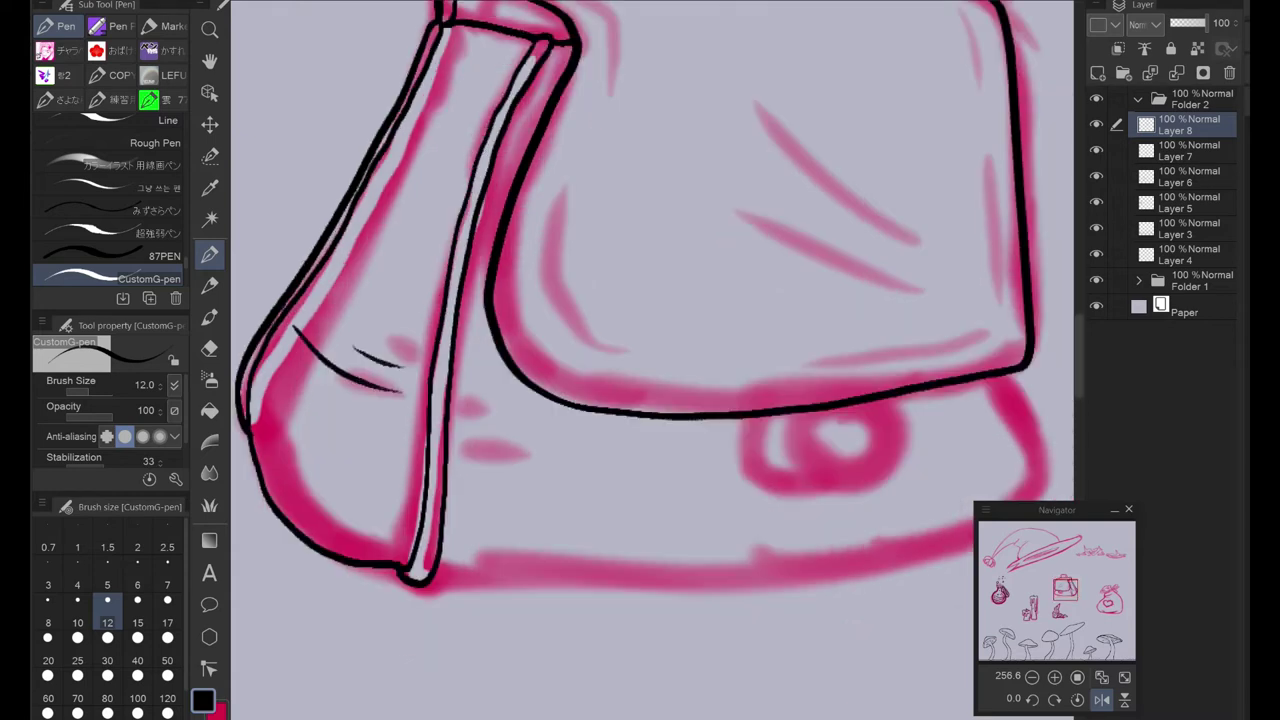
left_click_drag(440, 407, 370, 372)
mouse_move(352, 550)
left_mouse_down()
mouse_move(975, 462)
mouse_move(955, 345)
left_mouse_up()
mouse_move(955, 345)
left_mouse_down()
mouse_move(845, 330)
mouse_move(686, 520)
mouse_move(262, 540)
left_mouse_up()
key("ctrl+z")
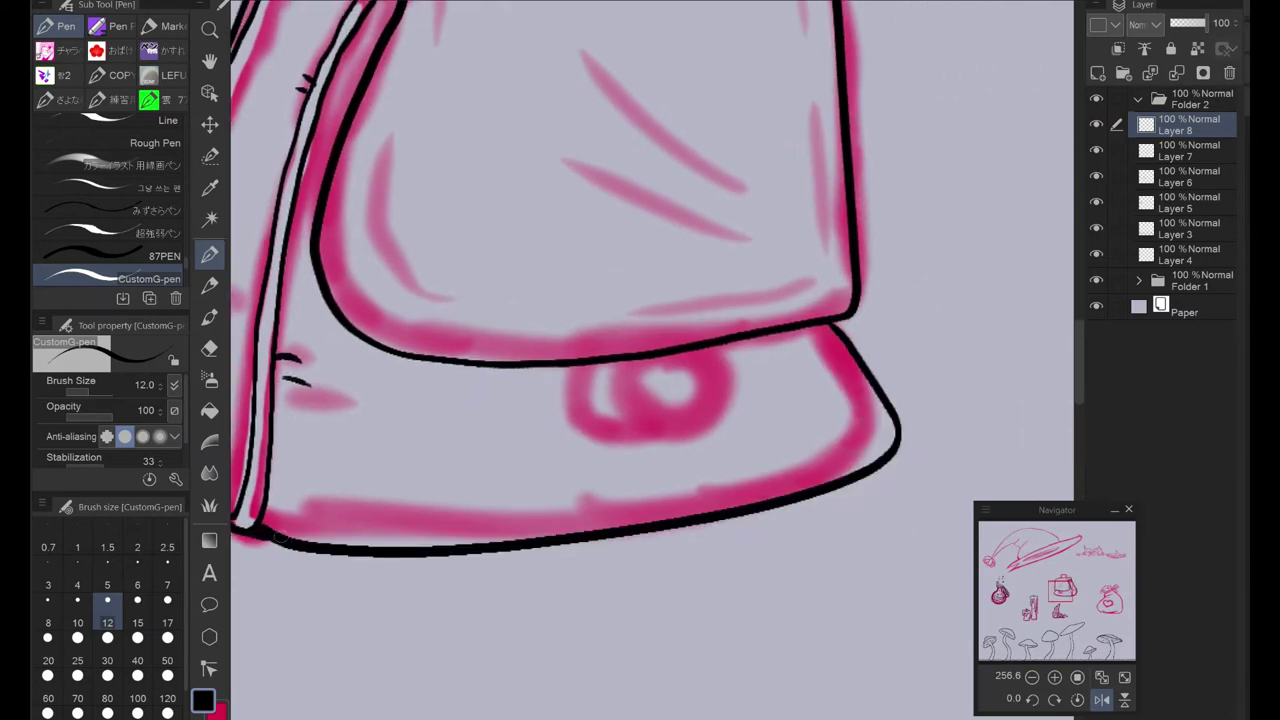
Step: Ink the pointed toggle under the bag's flap with two bands around it, adding tiny stitch marks with brush size 7
mouse_move(700, 348)
left_mouse_down()
mouse_move(708, 409)
mouse_move(519, 417)
mouse_move(718, 343)
left_mouse_up()
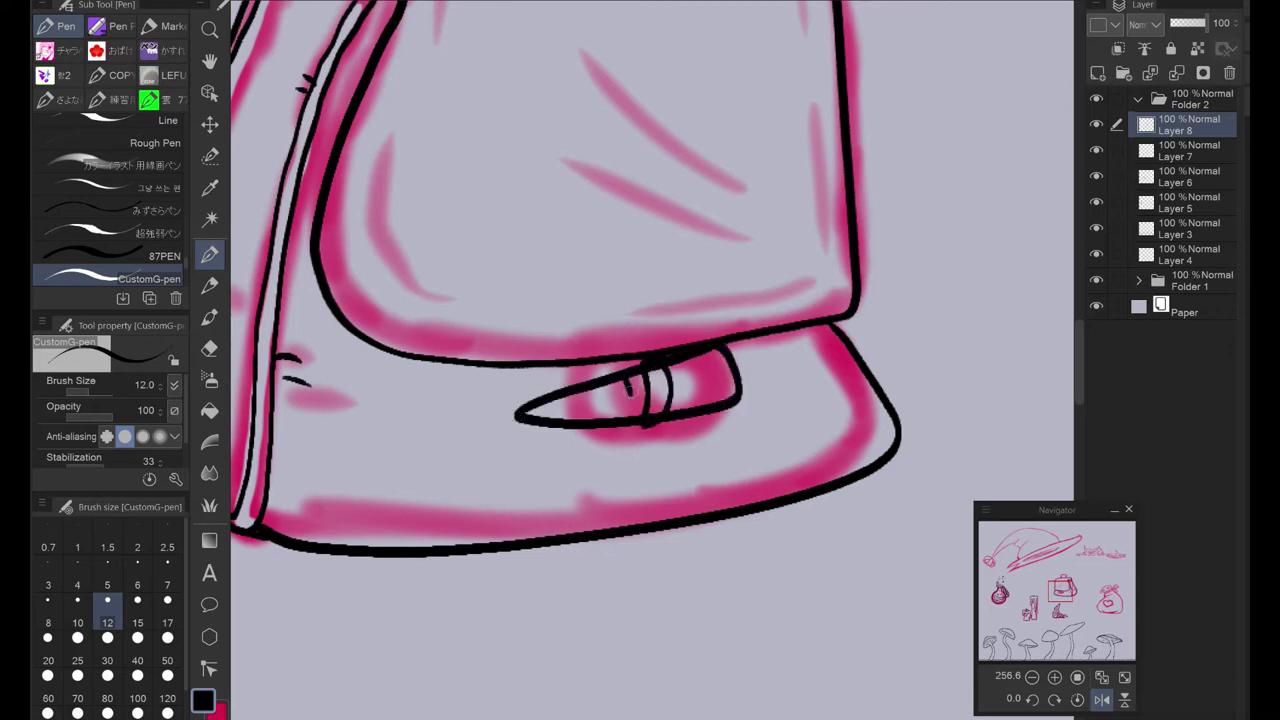
key("e")
scroll(640, 375, "up", 5)
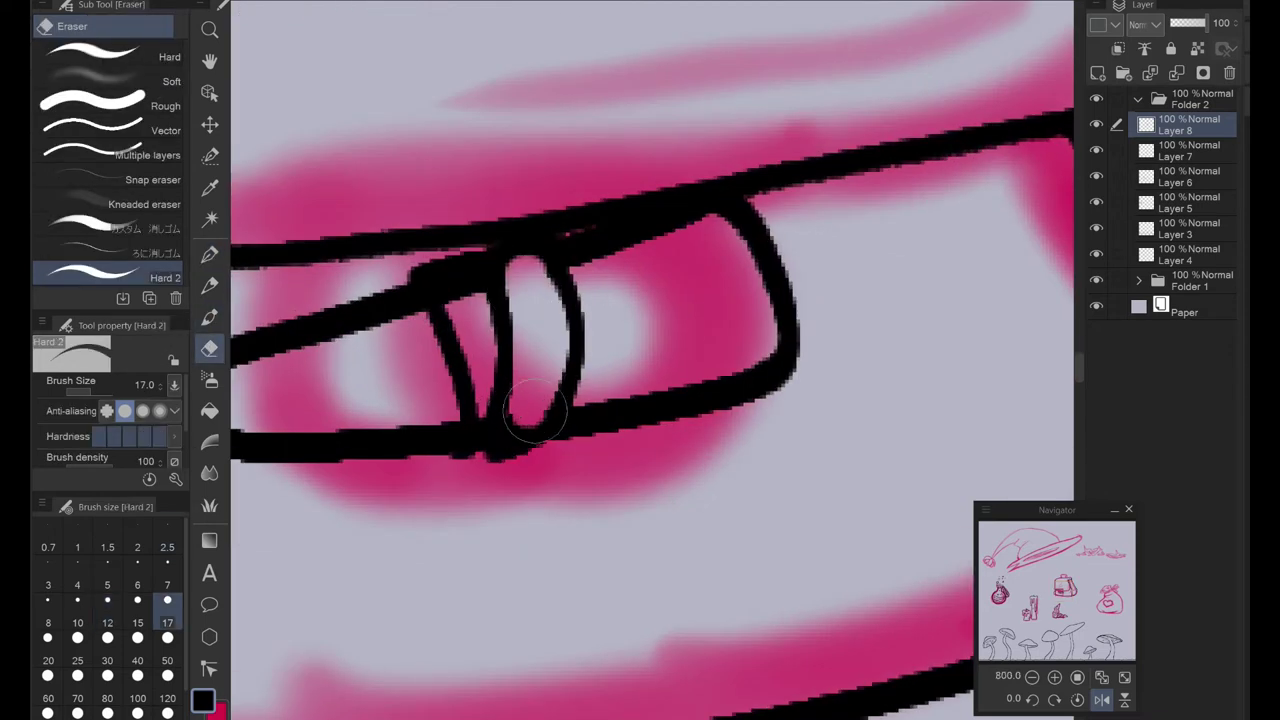
key("p")
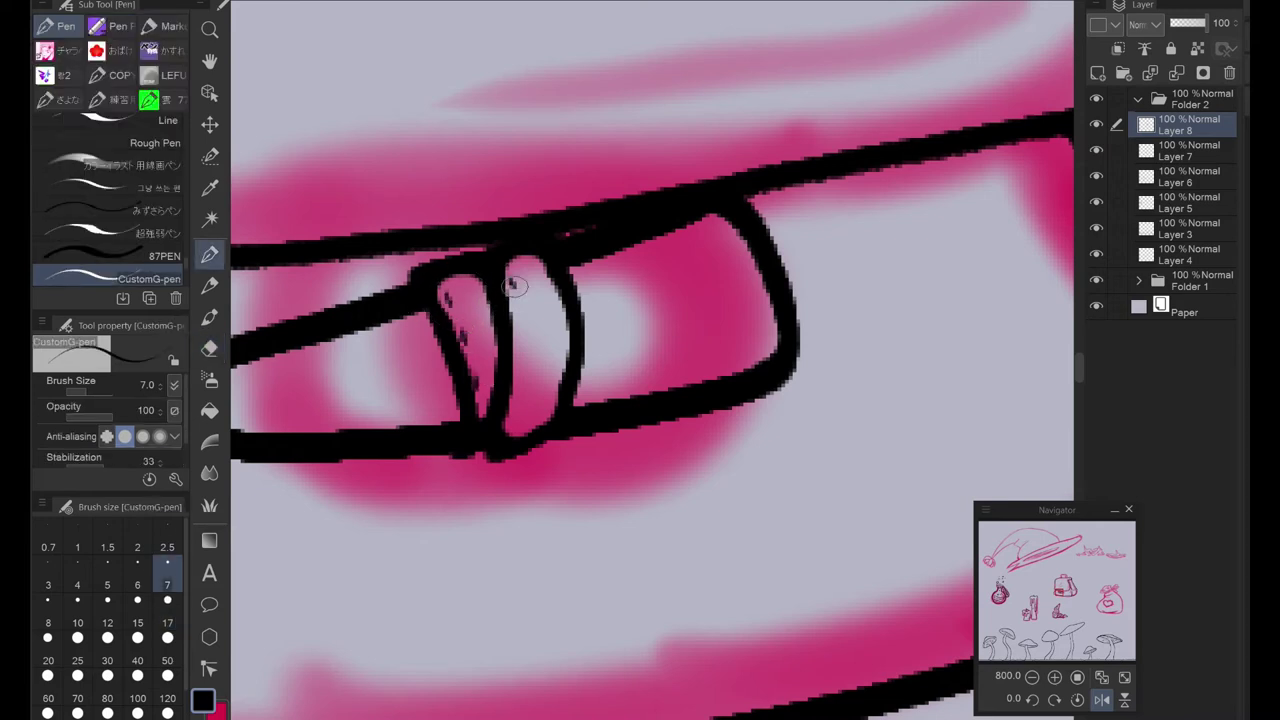
Step: Ink the fastening loop behind the bag's toggle with brush size 12
scroll(496, 292, "down", 3)
left_click(107, 622)
mouse_move(530, 345)
left_mouse_down()
mouse_move(532, 370)
mouse_move(630, 453)
mouse_move(672, 432)
left_mouse_up()
key("ctrl+z")
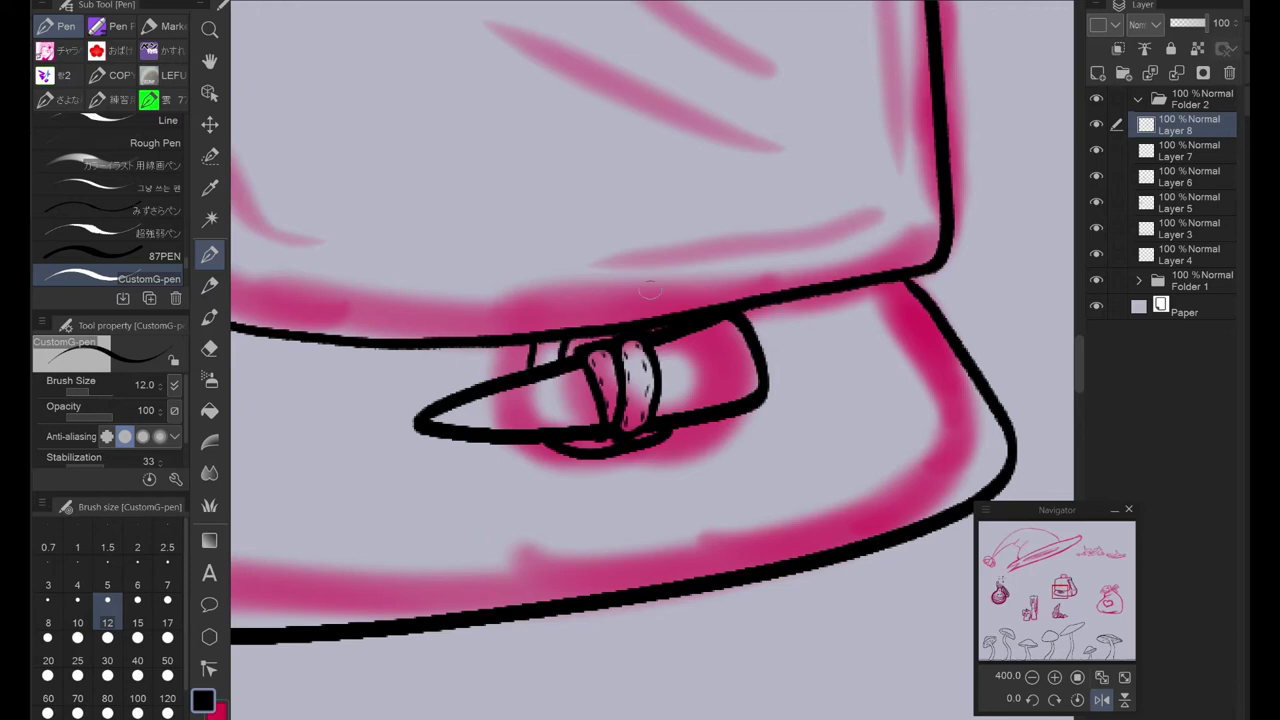
Step: Ink thin grain lines along the bag's pointed toggle with brush size 7
scroll(630, 450, "down", 5)
scroll(791, 295, "up", 6)
left_click(167, 584)
left_click_drag(752, 288, 852, 258)
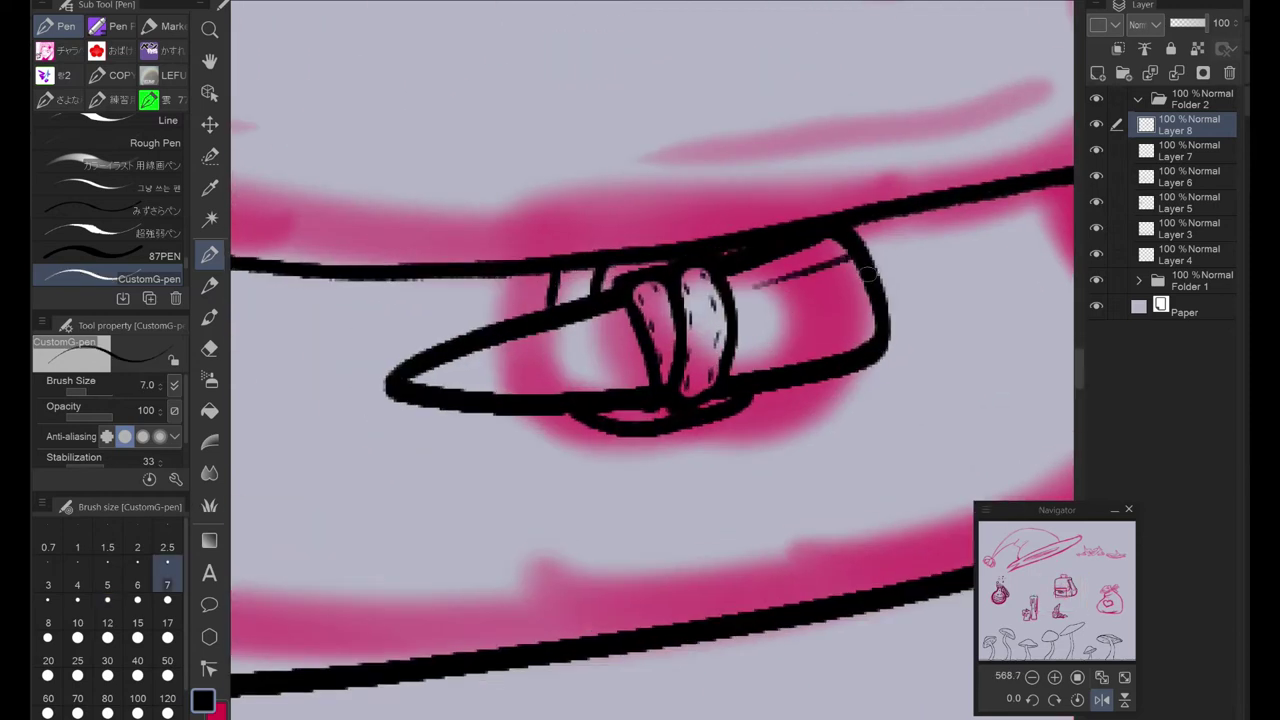
scroll(493, 14, "down", 5)
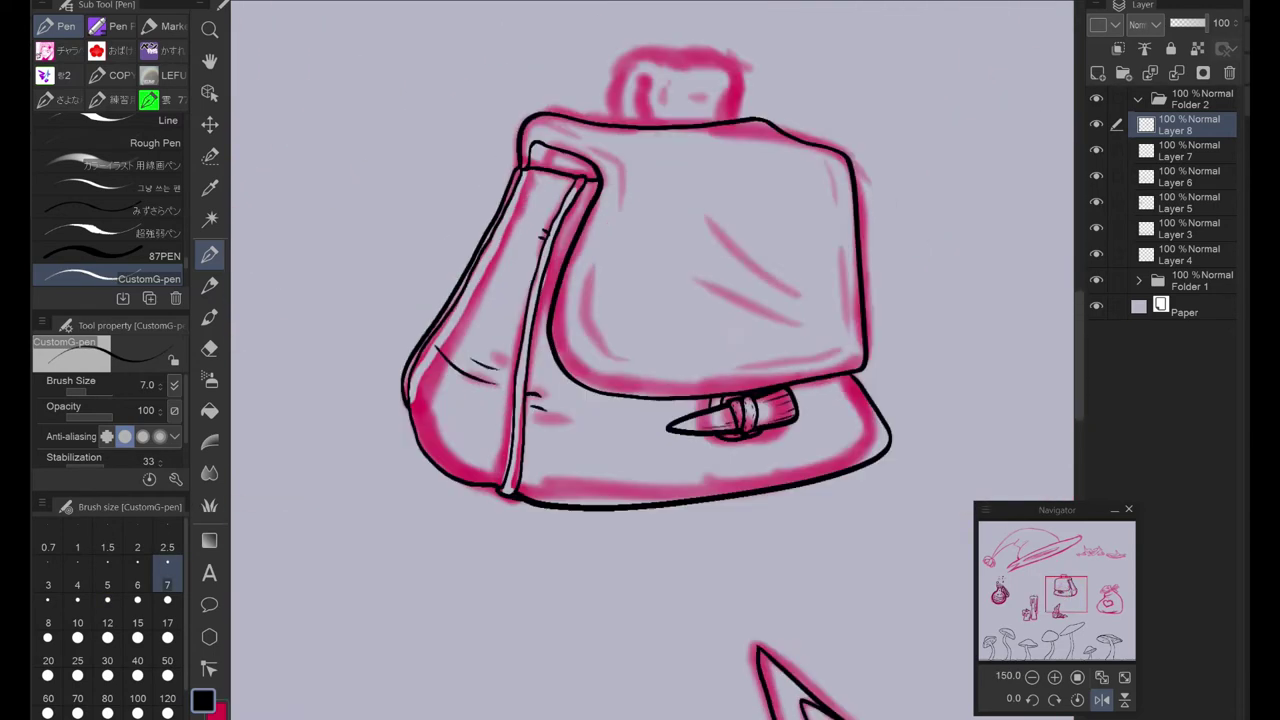
Step: Ink outlined rectangular stitches along the flap's folded top corner, down its inner side and around the rounded lower corner
scroll(493, 14, "up", 4)
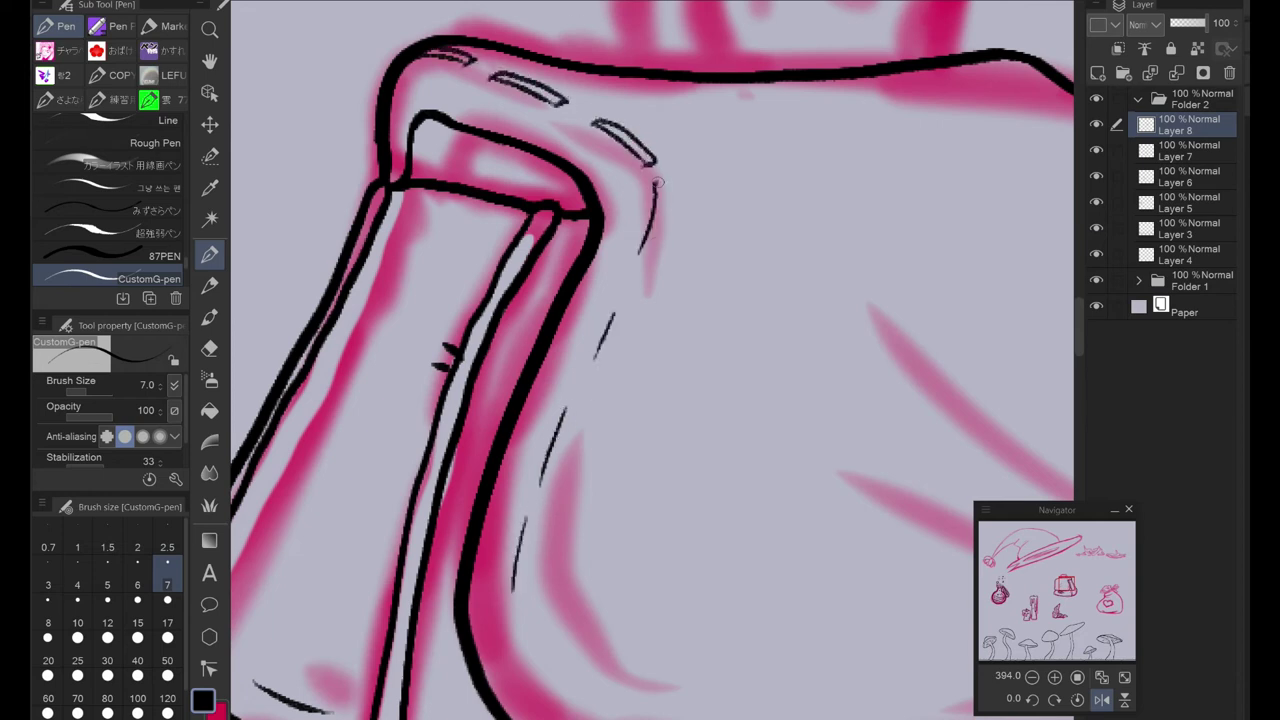
key("ctrl+z")
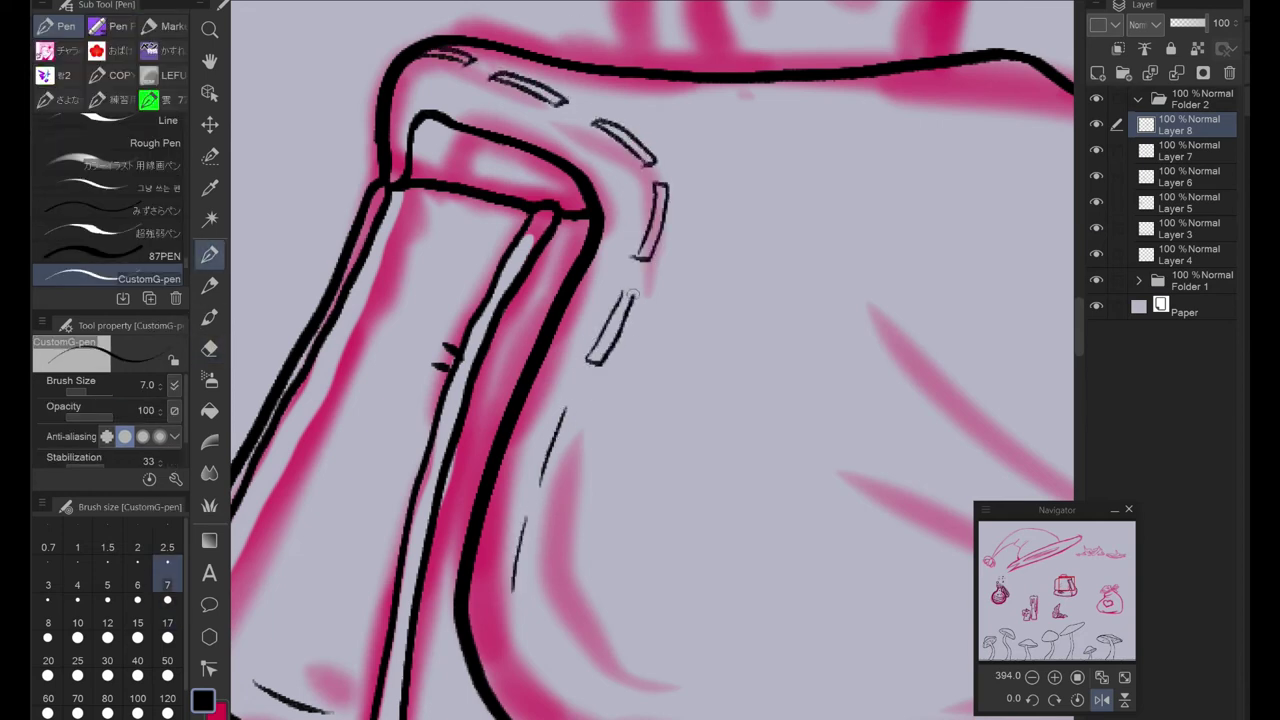
left_click_drag(511, 636, 356, 366)
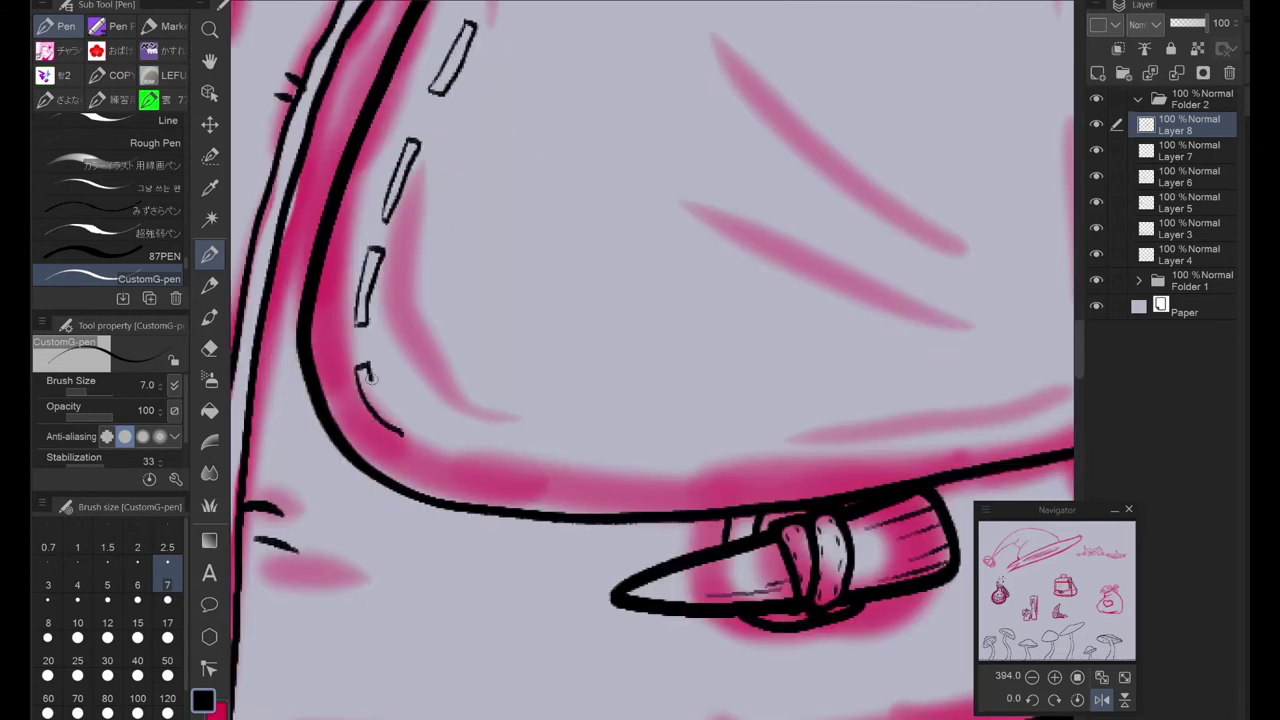
left_click_drag(428, 518, 518, 467)
Step: Continue the outlined stitches along the flap's bottom edge above the toggle, with a curved stitch at the far corner
scroll(561, 437, "up", 3)
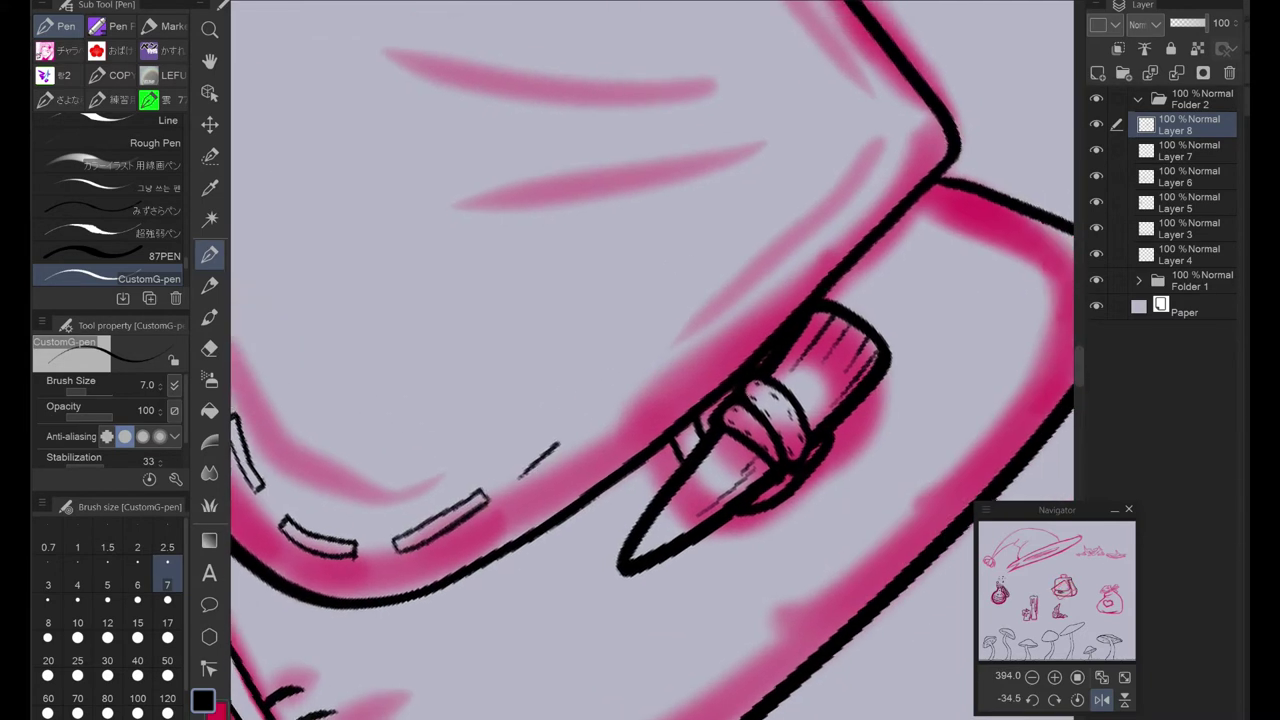
key("e")
scroll(555, 570, "down", 3)
key("p")
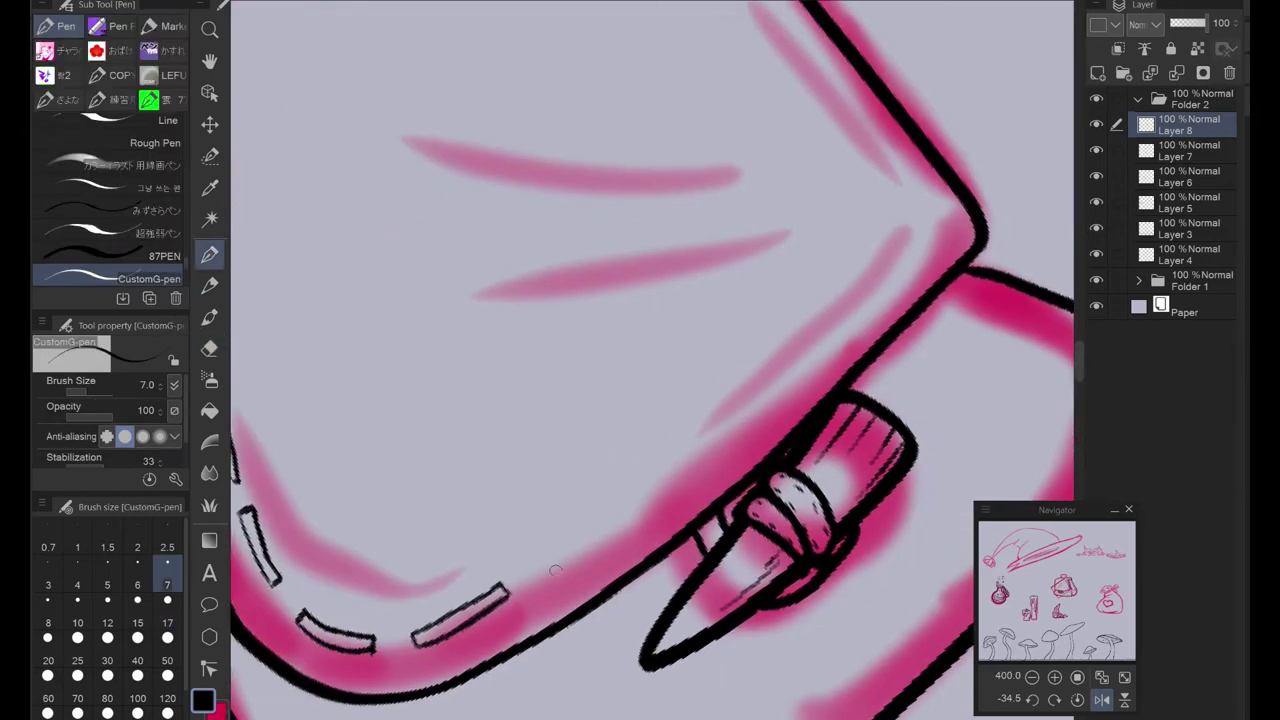
left_click_drag(763, 402, 712, 435)
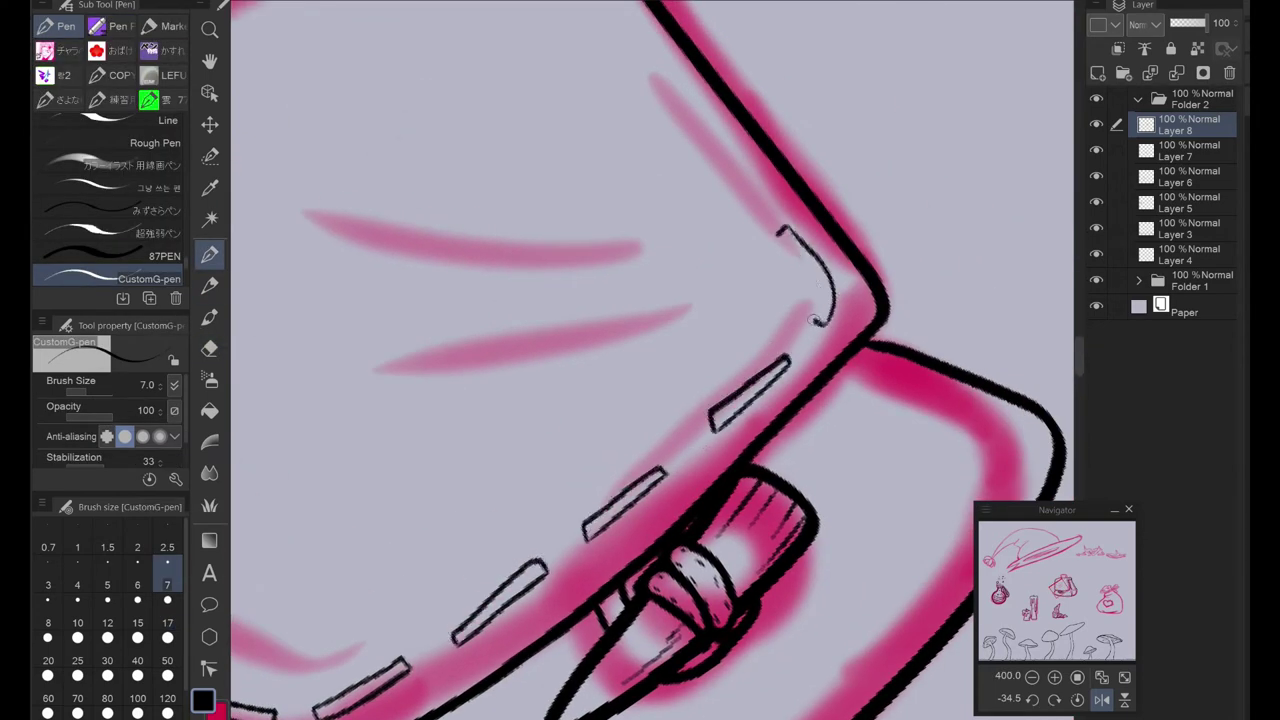
scroll(816, 320, "down", 4)
Step: Ink the outlined stitches up the flap's far side and around its upper corner
left_click_drag(816, 320, 600, 420)
scroll(457, 516, "up", 4)
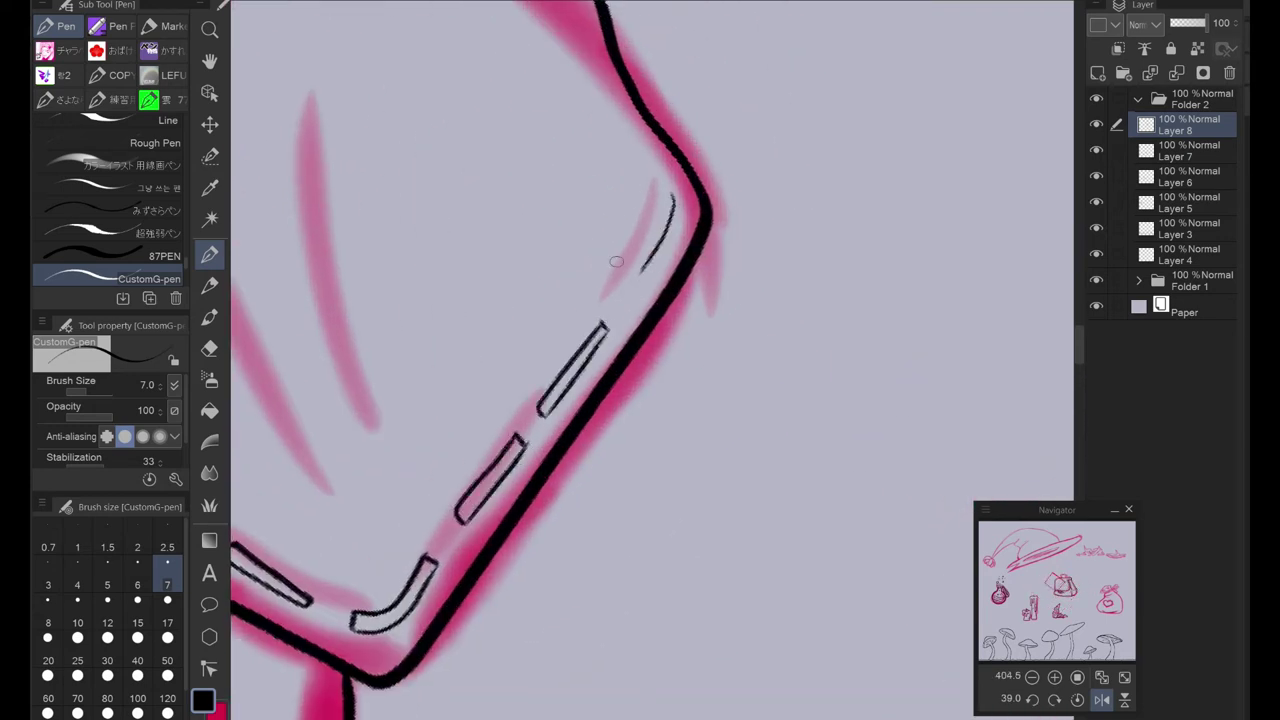
left_click_drag(665, 208, 692, 202)
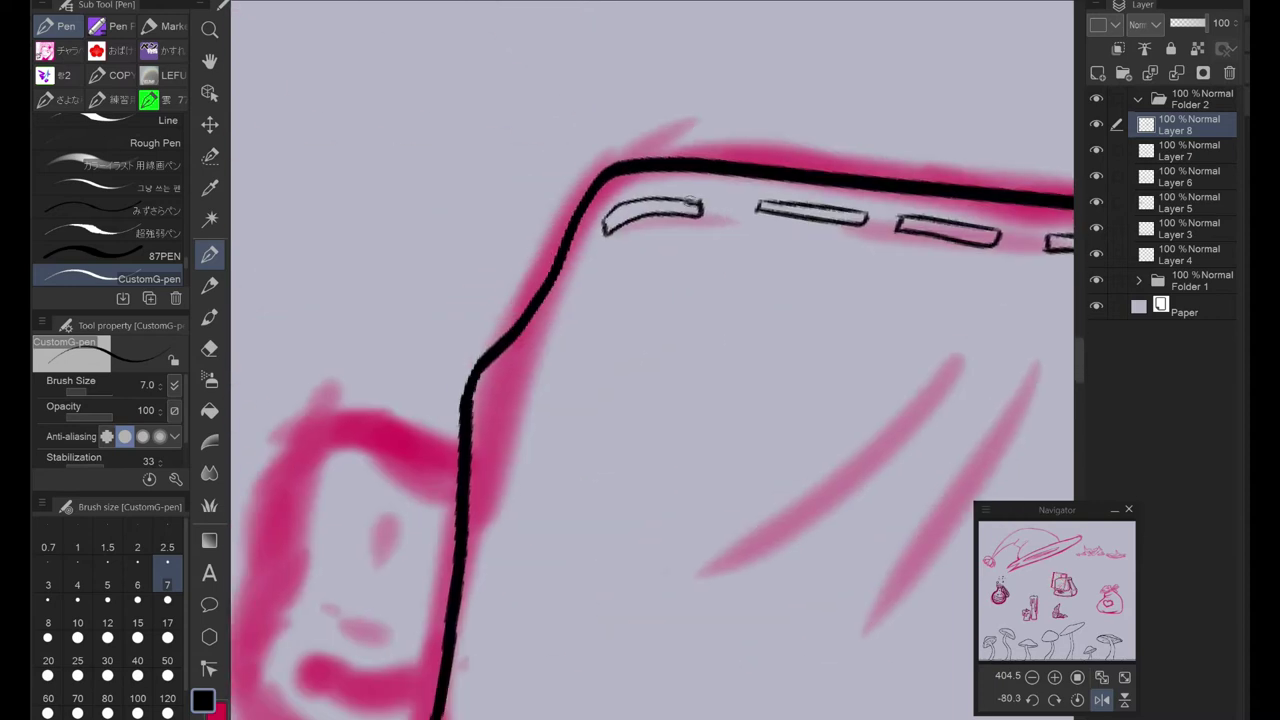
Step: Ink two long crease lines across the middle of the flap and short fold marks at the bag's lower edge
mouse_move(309, 268)
left_mouse_down()
mouse_move(400, 235)
mouse_move(606, 110)
left_mouse_up()
left_click_drag(309, 314, 600, 282)
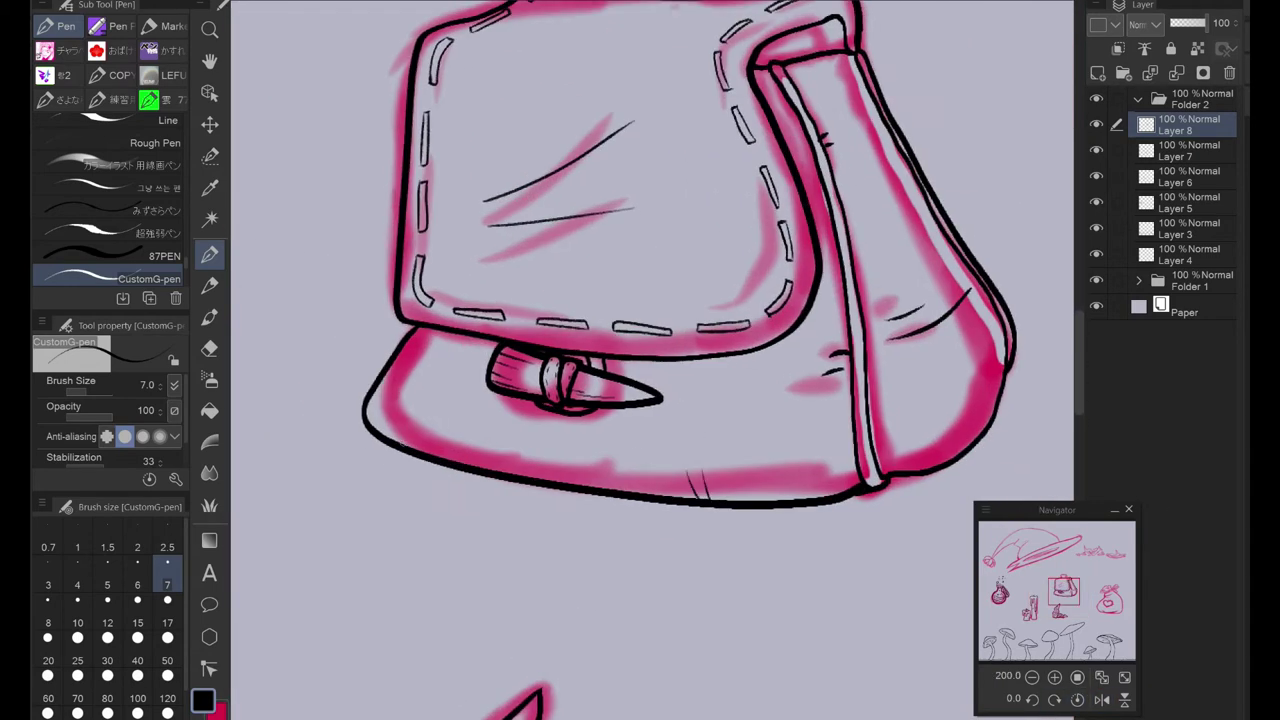
key("ctrl+0")
Step: Ink the outline and inner opening of the handle on top of the bag with brush size 12
scroll(670, 300, "up", 10)
left_click(107, 623)
mouse_move(440, 412)
left_mouse_down()
mouse_move(700, 176)
mouse_move(820, 422)
left_mouse_up()
mouse_move(738, 258)
left_mouse_down()
mouse_move(705, 336)
mouse_move(730, 430)
left_mouse_up()
Step: Ink outlined stitches around the handle's opening with brush size 7 and a thin second edge beside the bag's body
key("bracketleft")
key("bracketleft")
key("bracketleft")
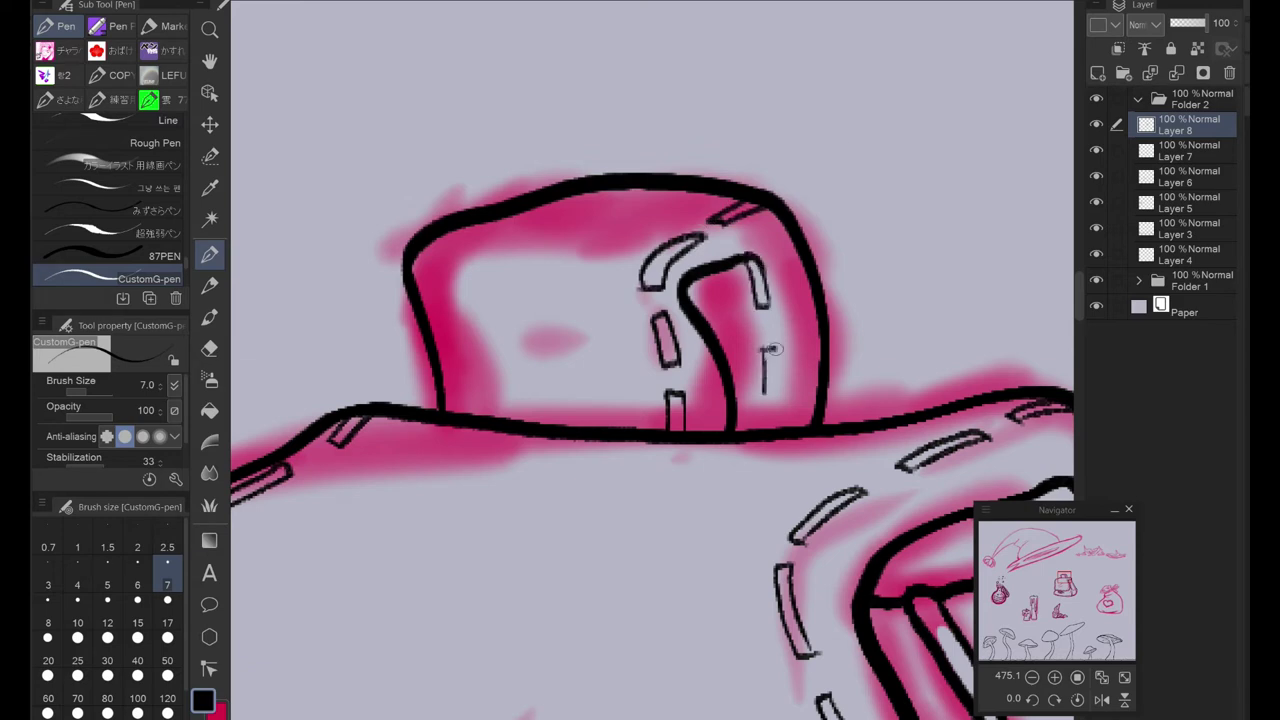
scroll(712, 196, "down", 3)
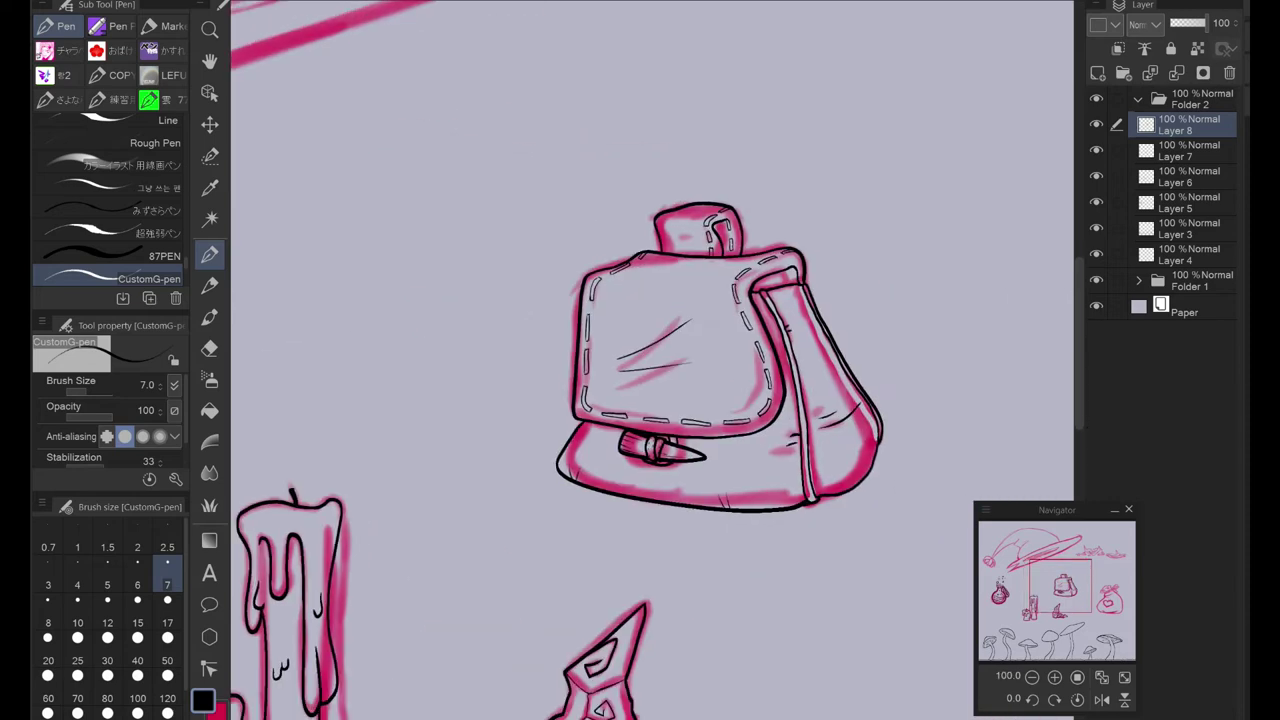
scroll(622, 304, "up", 5)
scroll(650, 360, "down", 3)
Step: On a new layer, ink the heart pouch's neck folds and rounded body outline with brush size 17
left_click(167, 622)
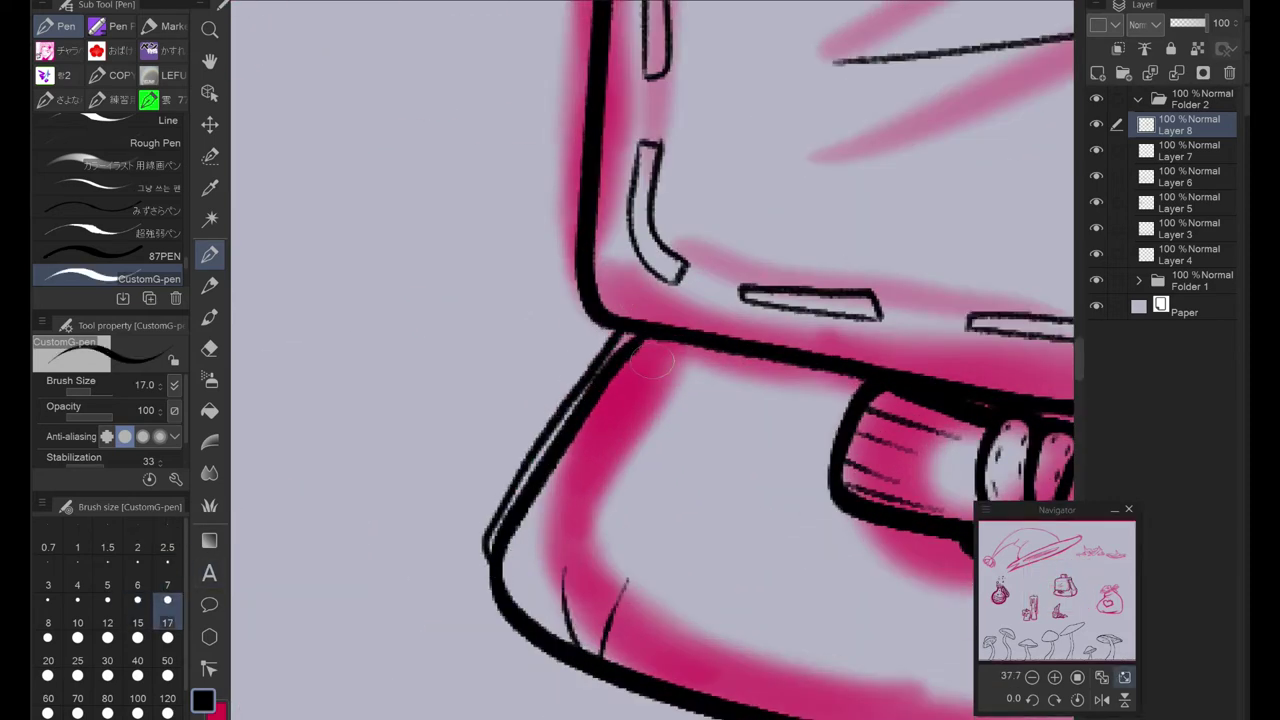
key("ctrl+0")
left_click(1097, 72)
scroll(990, 415, "up", 5)
left_click_drag(590, 212, 690, 237)
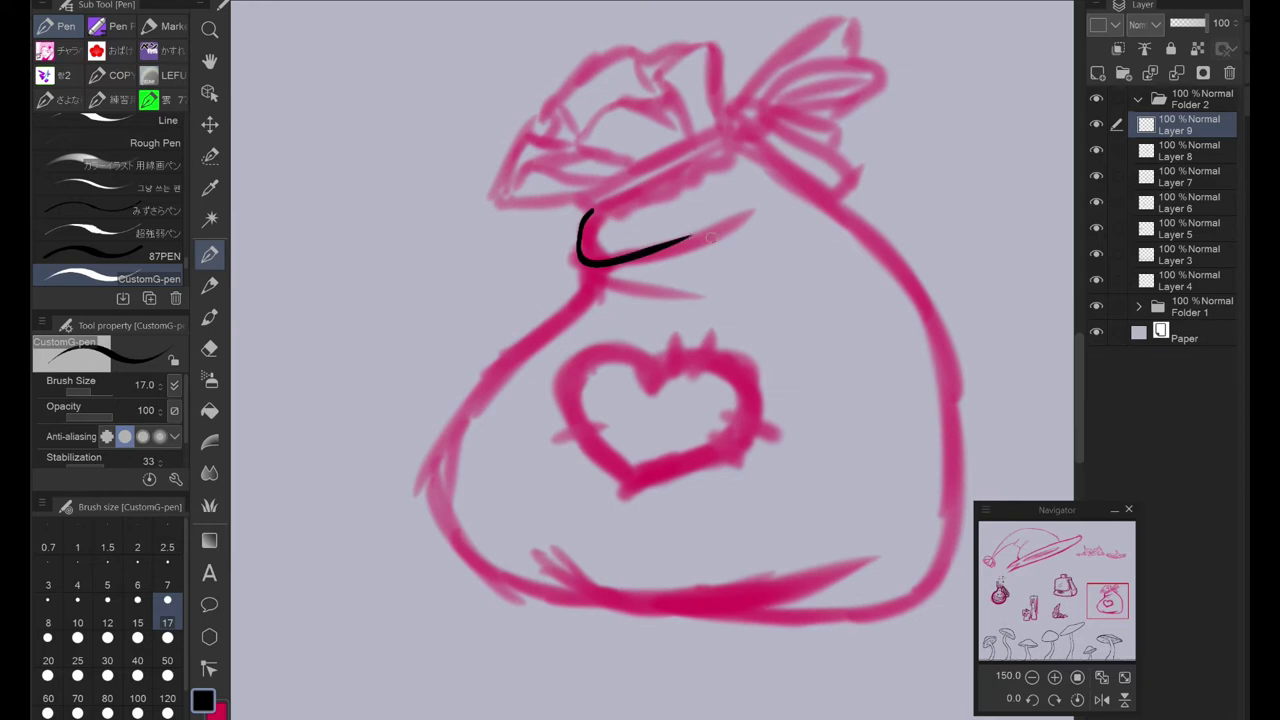
left_click_drag(578, 285, 718, 298)
mouse_move(585, 292)
left_mouse_down()
mouse_move(508, 591)
mouse_move(643, 612)
left_mouse_up()
mouse_move(643, 612)
left_mouse_down()
mouse_move(578, 447)
mouse_move(690, 4)
left_mouse_up()
key("ctrl+z")
Step: Ink the tie band around the pouch's neck and the wavy outline of the gathered opening above it
scroll(350, 455, "up", 5)
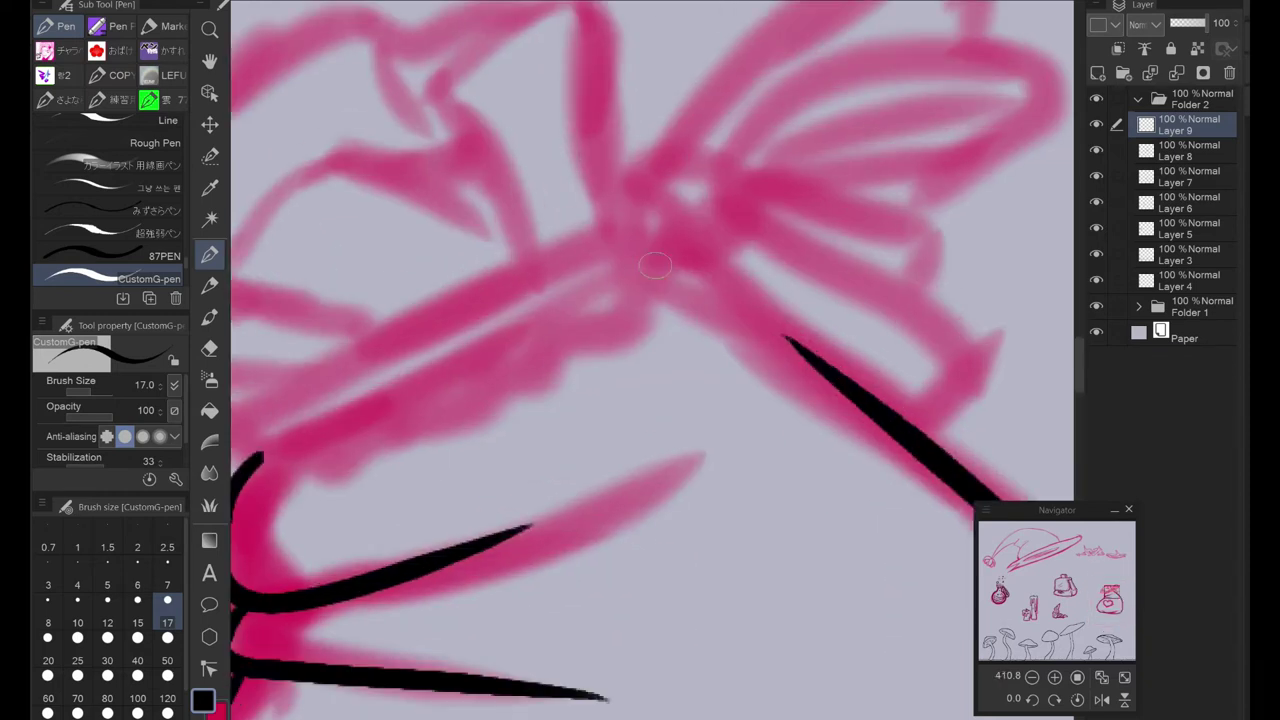
mouse_move(352, 462)
left_mouse_down()
mouse_move(745, 245)
mouse_move(338, 476)
mouse_move(548, 578)
left_mouse_up()
mouse_move(912, 340)
left_mouse_down()
mouse_move(950, 92)
mouse_move(350, 532)
mouse_move(515, 538)
left_mouse_up()
key("e")
key("p")
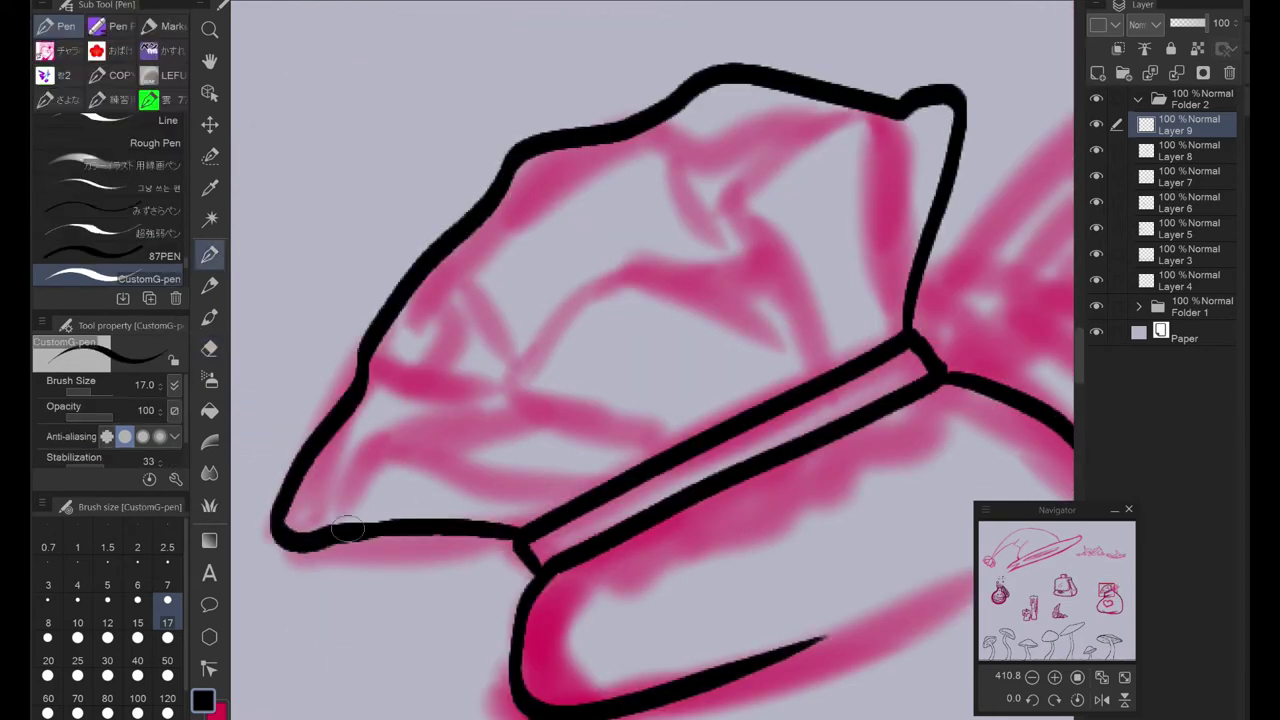
Step: Ink the wavy front rim of the pouch's gathered opening and the short pleat lines on both sides of it
mouse_move(325, 505)
left_mouse_down()
mouse_move(630, 262)
mouse_move(940, 110)
left_mouse_up()
left_click_drag(730, 250, 743, 375)
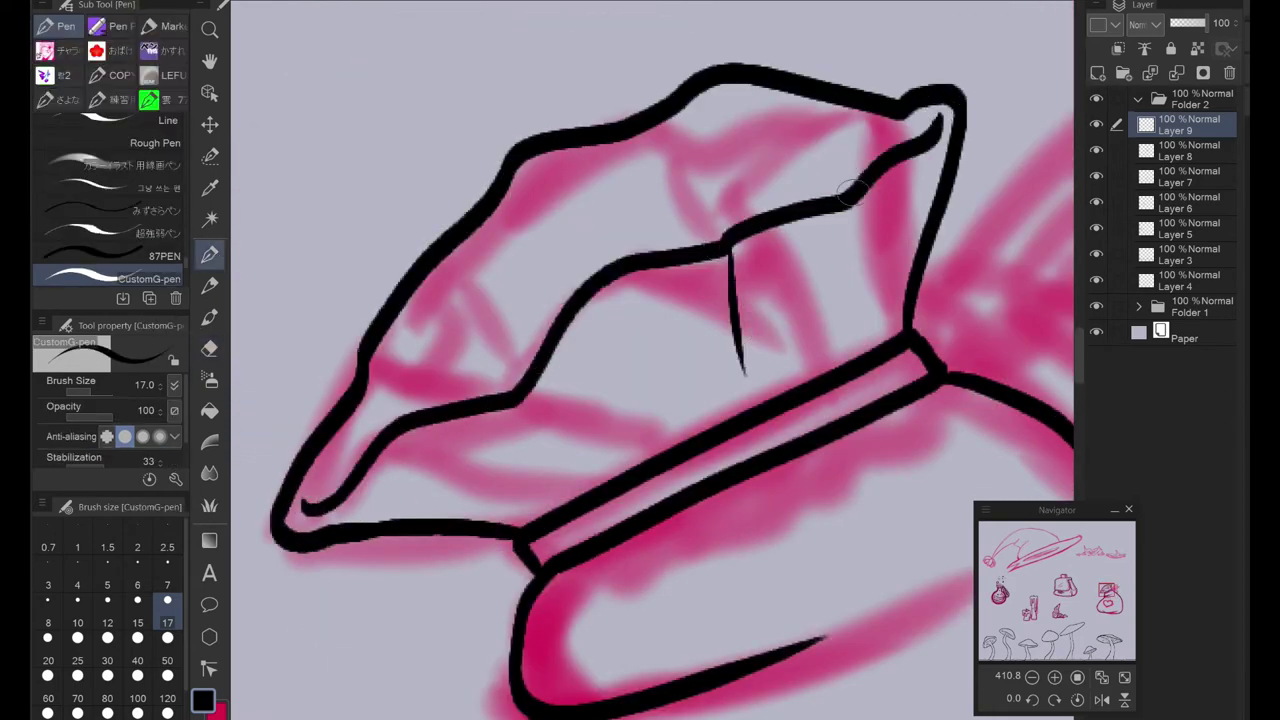
left_click_drag(505, 445, 578, 465)
left_click_drag(588, 362, 626, 440)
left_click_drag(360, 375, 405, 405)
left_click_drag(512, 185, 545, 298)
left_click_drag(610, 175, 642, 252)
left_click_drag(686, 150, 674, 245)
Step: Ink the knot and two folded ribbon ends tied at the side of the pouch's neck, including their crease lines
left_click_drag(920, 118, 505, 190)
mouse_move(445, 395)
left_mouse_down()
mouse_move(607, 425)
mouse_move(648, 535)
left_mouse_up()
mouse_move(778, 422)
left_mouse_down()
mouse_move(616, 457)
mouse_move(608, 488)
left_mouse_up()
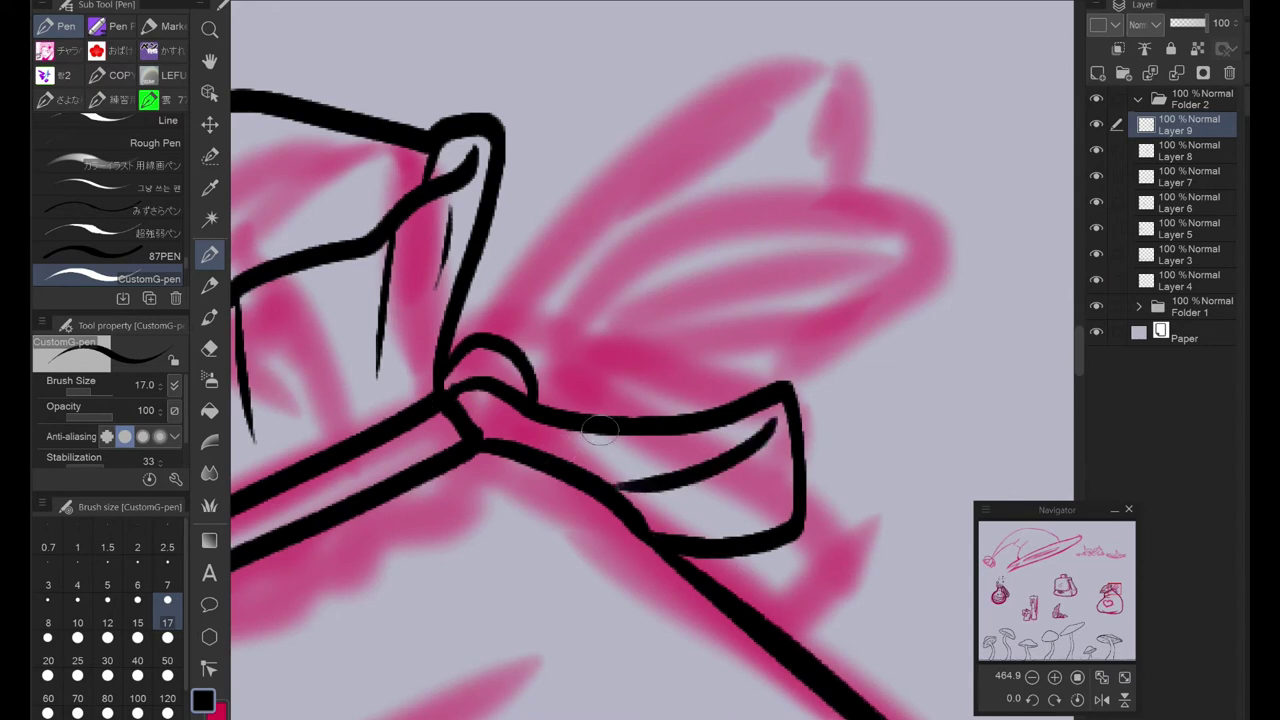
left_click_drag(476, 392, 652, 488)
mouse_move(505, 345)
left_mouse_down()
mouse_move(808, 273)
mouse_move(795, 309)
mouse_move(555, 389)
mouse_move(805, 292)
left_mouse_up()
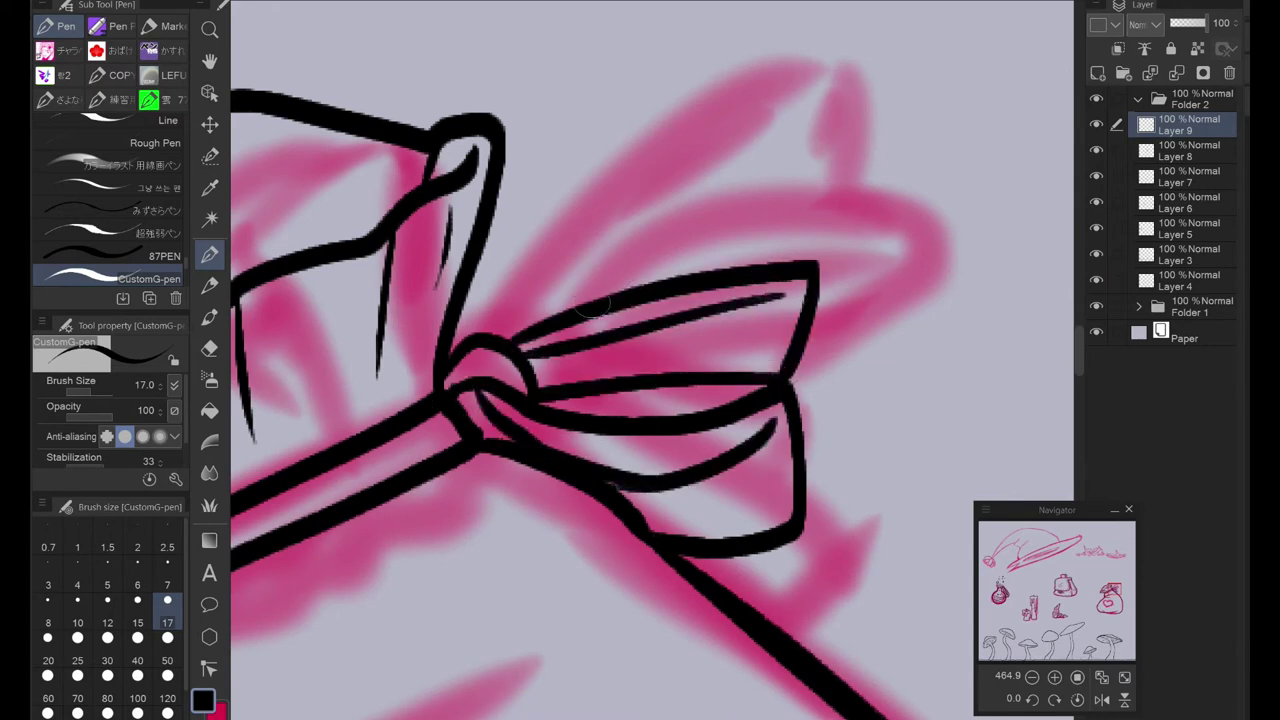
scroll(560, 390, "down", 2)
left_click_drag(620, 484, 663, 545)
scroll(780, 444, "down", 4)
scroll(553, 311, "down", 3)
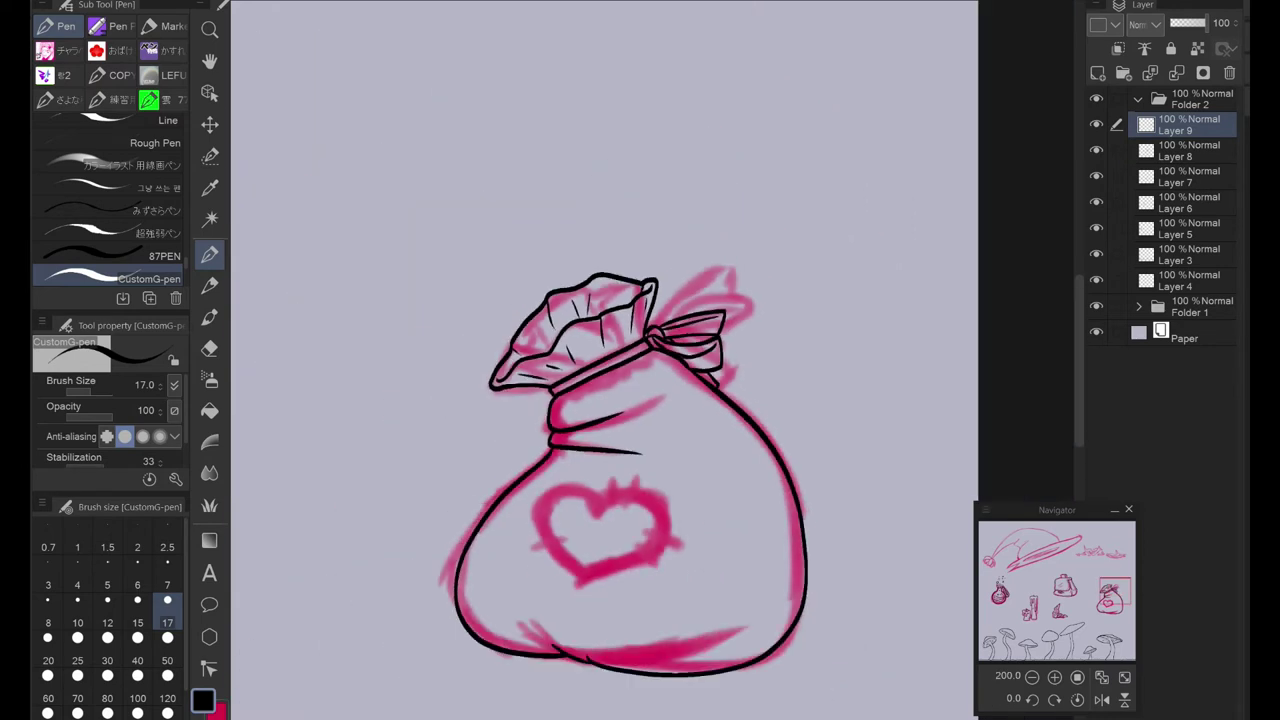
Step: Ink the heart outline on the front of the pouch
scroll(610, 440, "up", 5)
mouse_move(610, 300)
left_mouse_down()
mouse_move(757, 465)
mouse_move(543, 566)
left_mouse_up()
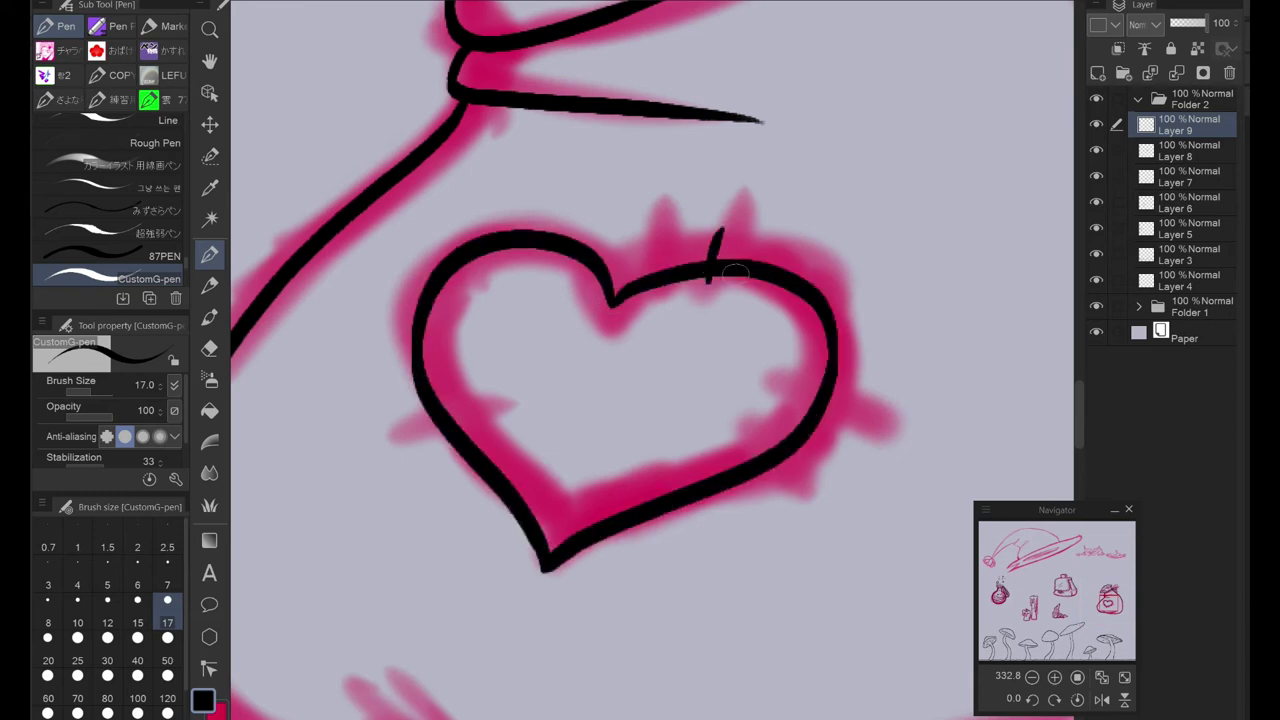
scroll(830, 340, "up", 3)
Step: Erase small gaps across the heart's outline where the stitches cross it
key("e")
scroll(600, 250, "up", 2)
left_click(540, 80)
left_click(635, 78)
left_click(800, 325)
left_click(725, 432)
left_click_drag(725, 432, 1075, 577)
scroll(634, 597, "down", 2)
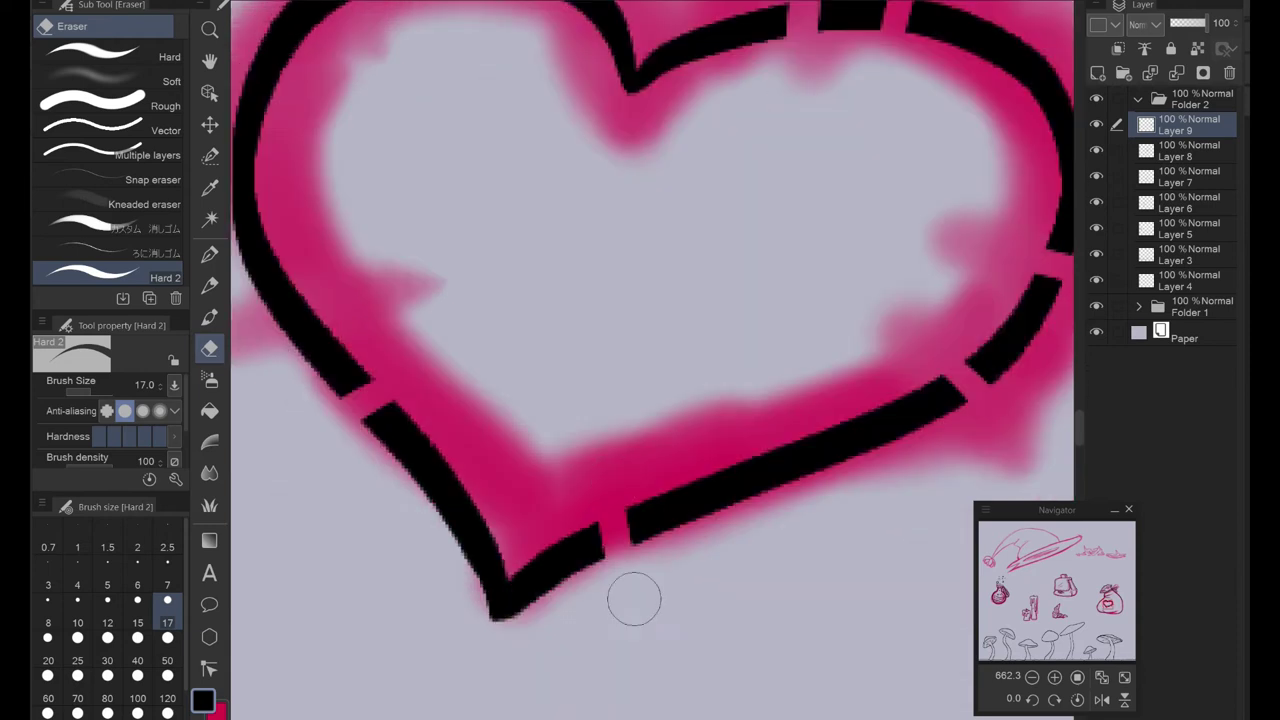
Step: Ink narrow rectangular stitches across the heart's lower edge with brush size 7, undoing misplaced strokes
key("p")
scroll(520, 560, "up", 3)
mouse_move(520, 565)
left_mouse_down()
mouse_move(505, 398)
mouse_move(543, 543)
left_mouse_up()
key("ctrl+z")
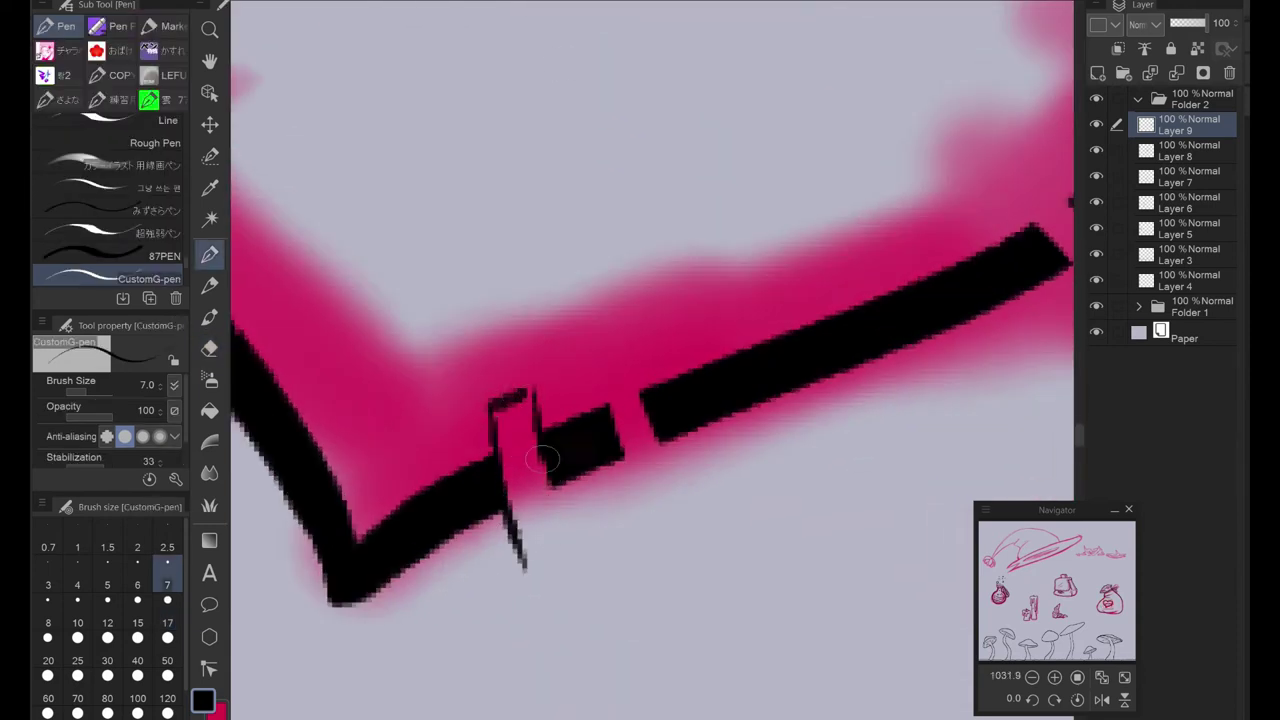
left_click_drag(537, 400, 520, 565)
key("ctrl+z")
left_click_drag(600, 376, 688, 500)
left_click_drag(820, 420, 660, 302)
mouse_move(628, 398)
left_mouse_down()
mouse_move(656, 295)
mouse_move(756, 338)
left_mouse_up()
Step: Ink the remaining rectangular stitches around the heart's lobes and sides
mouse_move(523, 305)
left_mouse_down()
mouse_move(485, 418)
mouse_move(545, 282)
mouse_move(885, 190)
left_mouse_up()
mouse_move(478, 488)
left_mouse_down()
mouse_move(585, 500)
mouse_move(462, 497)
left_mouse_up()
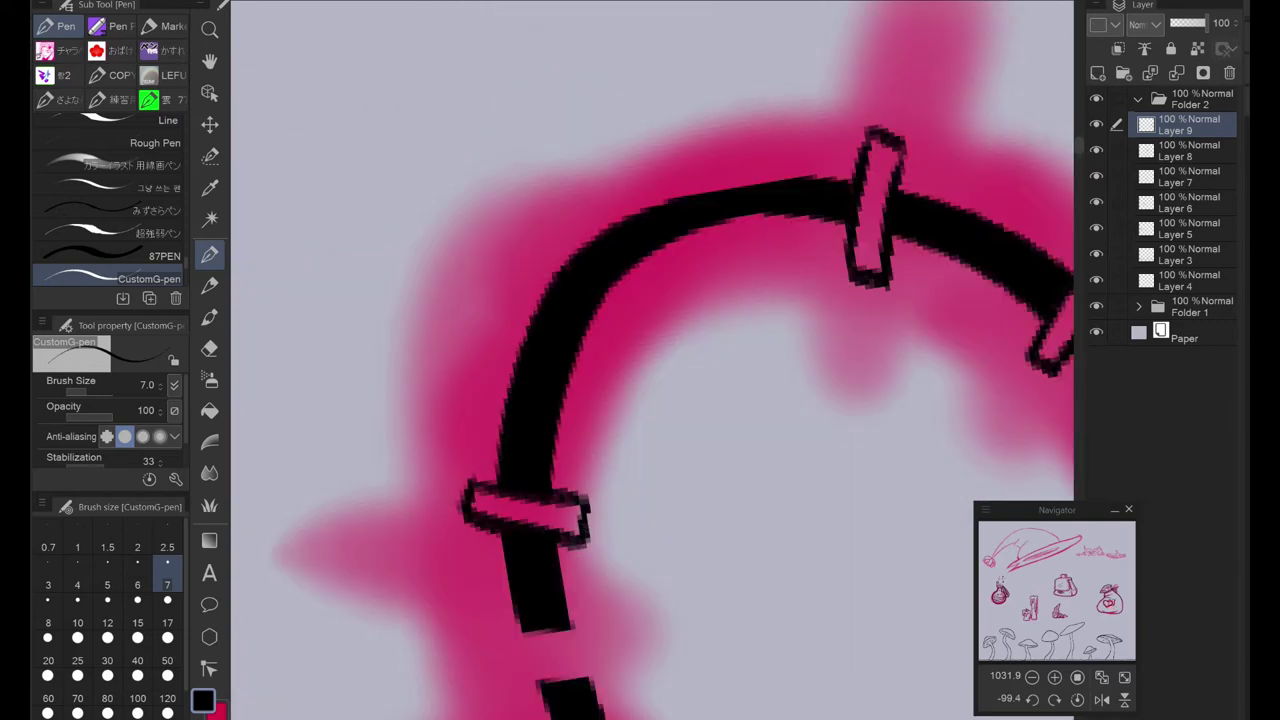
left_click_drag(600, 600, 580, 435)
left_click_drag(590, 460, 495, 530)
left_click_drag(495, 470, 445, 535)
mouse_move(560, 500)
left_mouse_down()
mouse_move(430, 400)
mouse_move(300, 447)
mouse_move(318, 468)
left_mouse_up()
left_click_drag(420, 470, 640, 300)
left_click_drag(590, 330, 671, 443)
key("ctrl+z")
left_click_drag(640, 390, 671, 414)
left_click_drag(565, 320, 668, 425)
key("ctrl+0")
Step: On a new layer, ink a cluster of small round berries with brush size 7 and undo the misplaced ones
scroll(943, 414, "up", 5)
key("ctrl+shift+n")
scroll(419, 218, "up", 2)
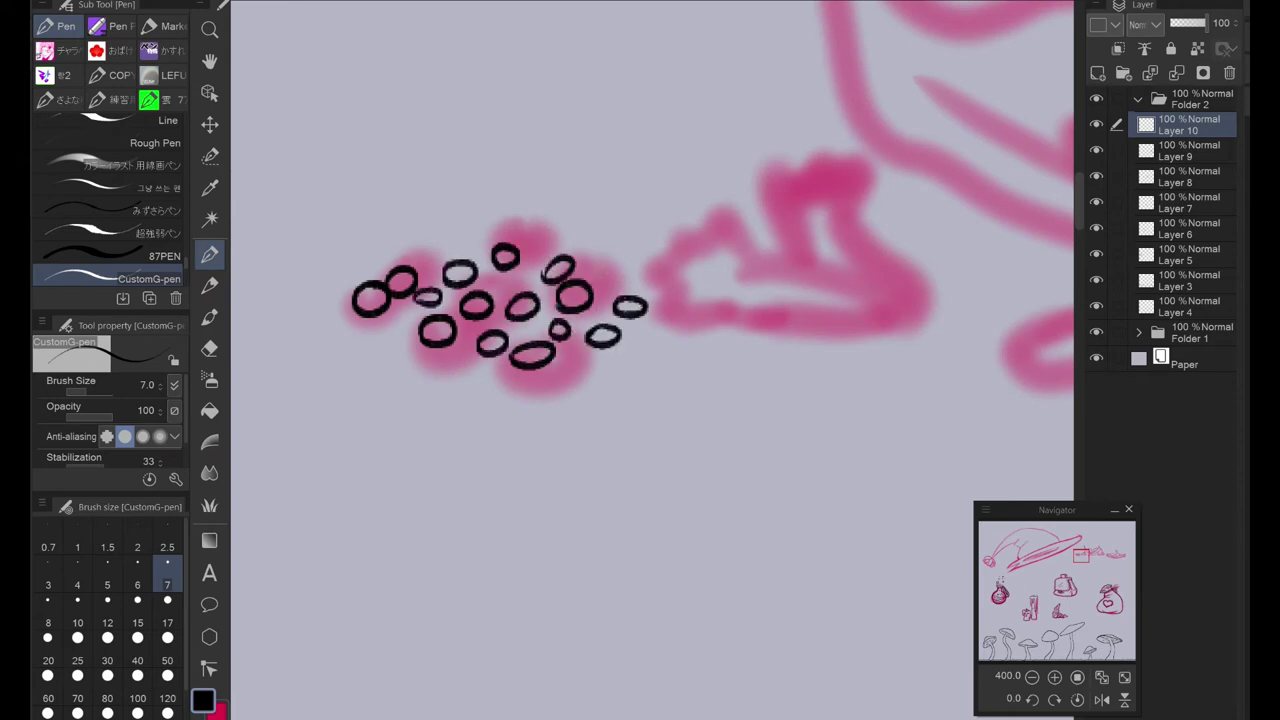
key("ctrl+z")
key("ctrl+z")
key("ctrl+z")
key("ctrl+z")
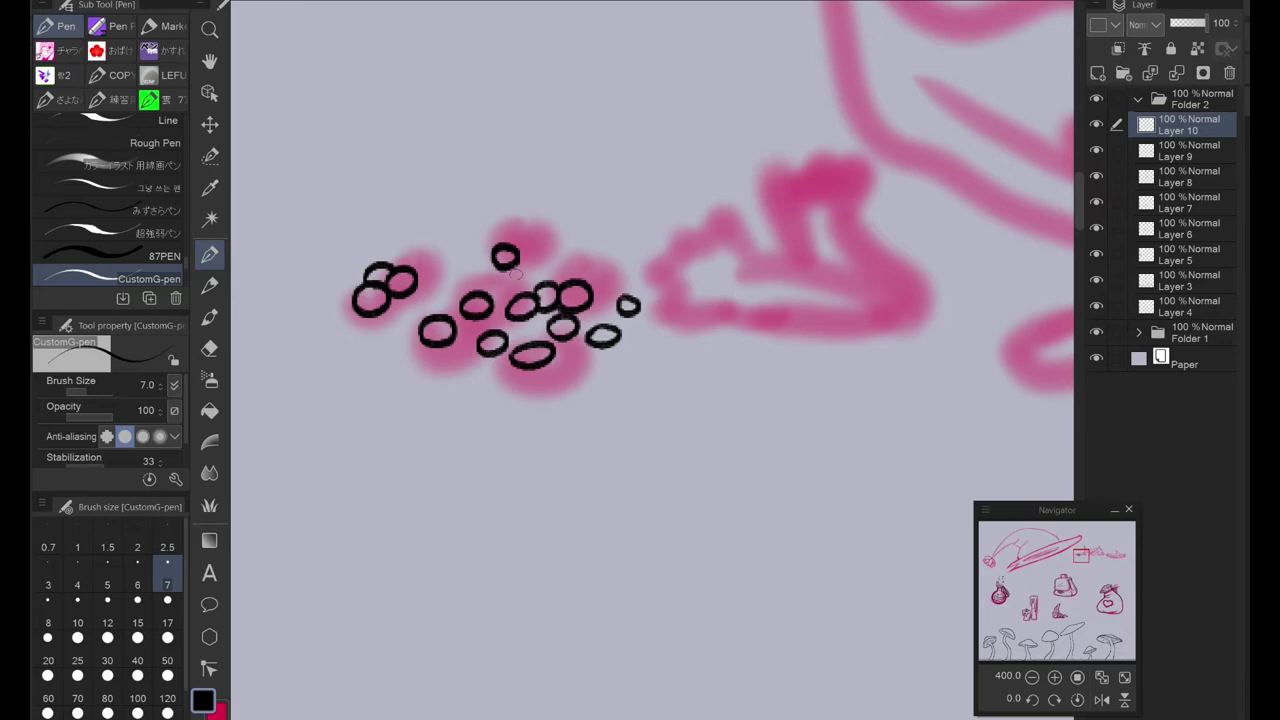
Step: Ink the overlapping pair of ragged-tipped buds beside the berries and erase the stray overlaps
scroll(515, 273, "up", 3)
mouse_move(522, 350)
left_mouse_down()
mouse_move(560, 434)
mouse_move(465, 404)
mouse_move(527, 338)
left_mouse_up()
left_click_drag(543, 349, 700, 214)
left_click_drag(590, 400, 725, 205)
left_click_drag(333, 231, 306, 317)
key("e")
mouse_move(720, 250)
left_mouse_down()
mouse_move(705, 290)
mouse_move(440, 420)
left_mouse_up()
key("p")
Step: Ink the single bud below the leaves with its ragged tip and lengthwise ribs
mouse_move(638, 282)
left_mouse_down()
mouse_move(496, 364)
mouse_move(492, 398)
left_mouse_up()
left_click_drag(700, 270, 475, 585)
left_click_drag(735, 170, 702, 428)
left_click_drag(737, 125, 810, 157)
left_click_drag(700, 229, 671, 400)
left_click_drag(749, 257, 700, 423)
left_click_drag(760, 230, 720, 400)
Step: Ink the pair of ribbed, ragged-tipped buds on the far side of the leaves
scroll(393, 706, "down", 4)
scroll(684, 155, "up", 3)
mouse_move(684, 155)
left_mouse_down()
mouse_move(537, 349)
mouse_move(578, 400)
left_mouse_up()
mouse_move(545, 350)
left_mouse_down()
mouse_move(590, 412)
mouse_move(698, 162)
mouse_move(558, 395)
left_mouse_up()
left_click_drag(690, 170, 632, 270)
mouse_move(481, 120)
left_mouse_down()
mouse_move(503, 293)
mouse_move(697, 308)
mouse_move(528, 362)
left_mouse_up()
left_click_drag(684, 298, 510, 330)
Step: Ink the upward-curling strand of the dried root with brush size 12, cleaning its tip with the eraser
mouse_move(880, 160)
left_mouse_down()
mouse_move(537, 449)
mouse_move(451, 414)
mouse_move(400, 455)
mouse_move(694, 77)
mouse_move(612, 24)
left_mouse_up()
key("bracketright")
mouse_move(362, 466)
left_mouse_down()
mouse_move(690, 205)
mouse_move(591, 14)
mouse_move(588, 133)
left_mouse_up()
key("e")
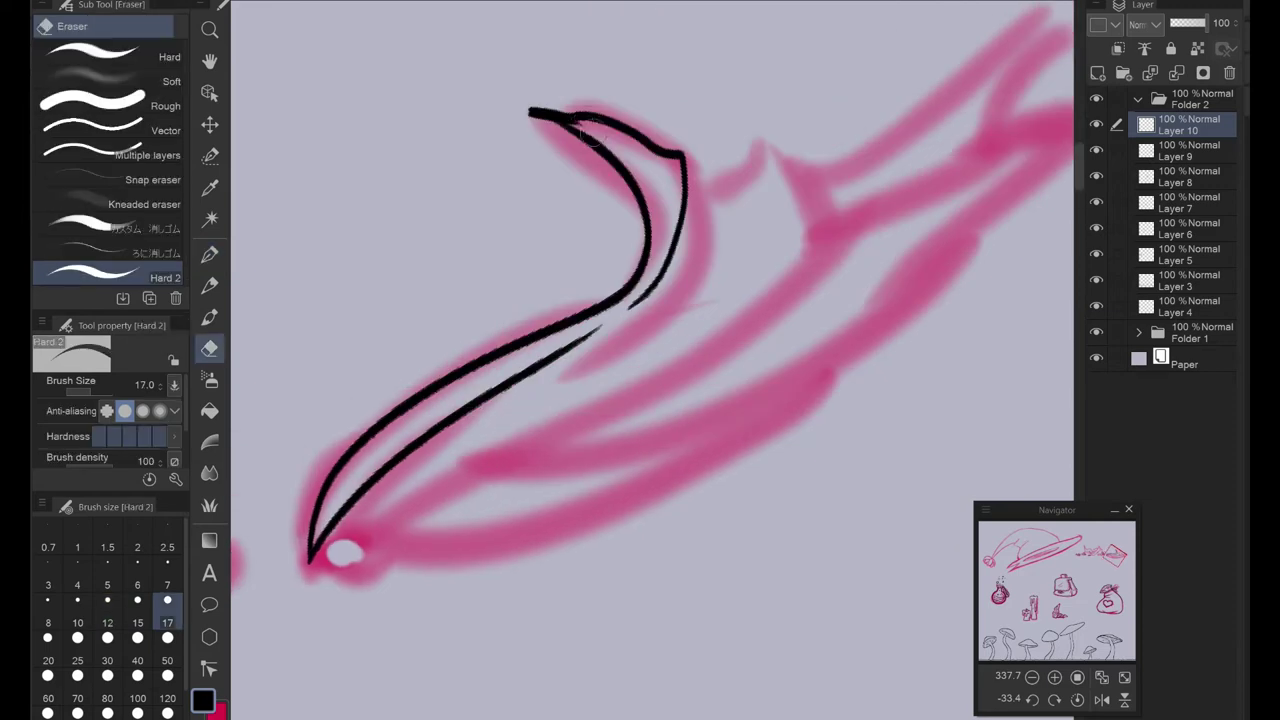
key("p")
Step: Ink the long lower strands of the dried root fanning out from its base to the split ends
mouse_move(335, 558)
left_mouse_down()
mouse_move(614, 508)
mouse_move(998, 276)
mouse_move(712, 461)
left_mouse_up()
mouse_move(612, 462)
left_mouse_down()
mouse_move(434, 518)
mouse_move(620, 330)
left_mouse_up()
left_click_drag(410, 536, 822, 288)
left_click_drag(600, 330, 445, 483)
mouse_move(402, 560)
left_mouse_down()
mouse_move(642, 314)
mouse_move(720, 350)
left_mouse_up()
left_click_drag(645, 288, 578, 488)
Step: Ink the ragged flap behind the root's curled strand and the thin grain lines along the strands
left_click_drag(404, 565, 582, 408)
left_click_drag(582, 408, 492, 463)
mouse_move(625, 372)
left_mouse_down()
mouse_move(858, 230)
mouse_move(775, 345)
left_mouse_up()
mouse_move(784, 290)
left_mouse_down()
mouse_move(636, 406)
mouse_move(738, 342)
left_mouse_up()
key("ctrl+z")
left_click_drag(490, 376, 575, 283)
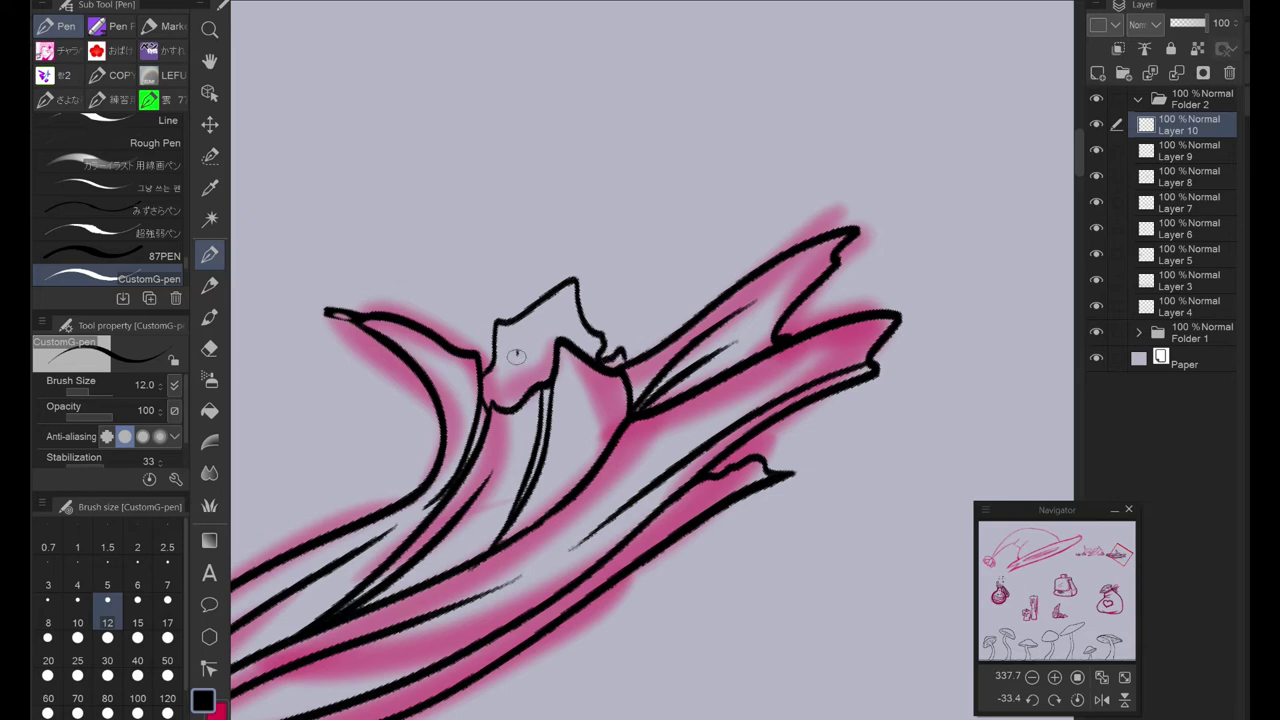
left_click_drag(516, 357, 510, 405)
Step: Reshape the torn tip of the root's lowest strand and erase the overlapping lines
scroll(610, 350, "up", 6)
key("e")
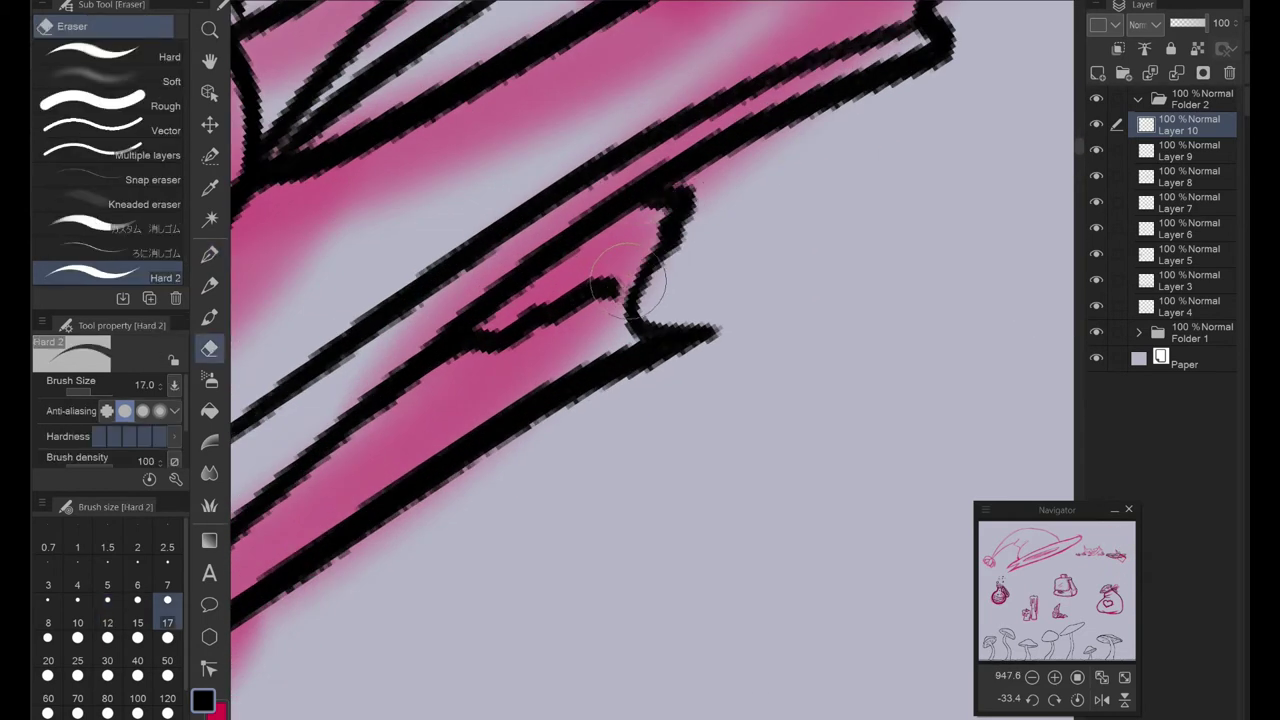
scroll(628, 283, "down", 5)
mouse_move(600, 350)
left_mouse_down()
mouse_move(750, 380)
mouse_move(900, 330)
mouse_move(1000, 340)
left_mouse_up()
Step: Ink the upright dried leaf with its stem, midrib, crinkled edges and veins using brush size 12
key("p")
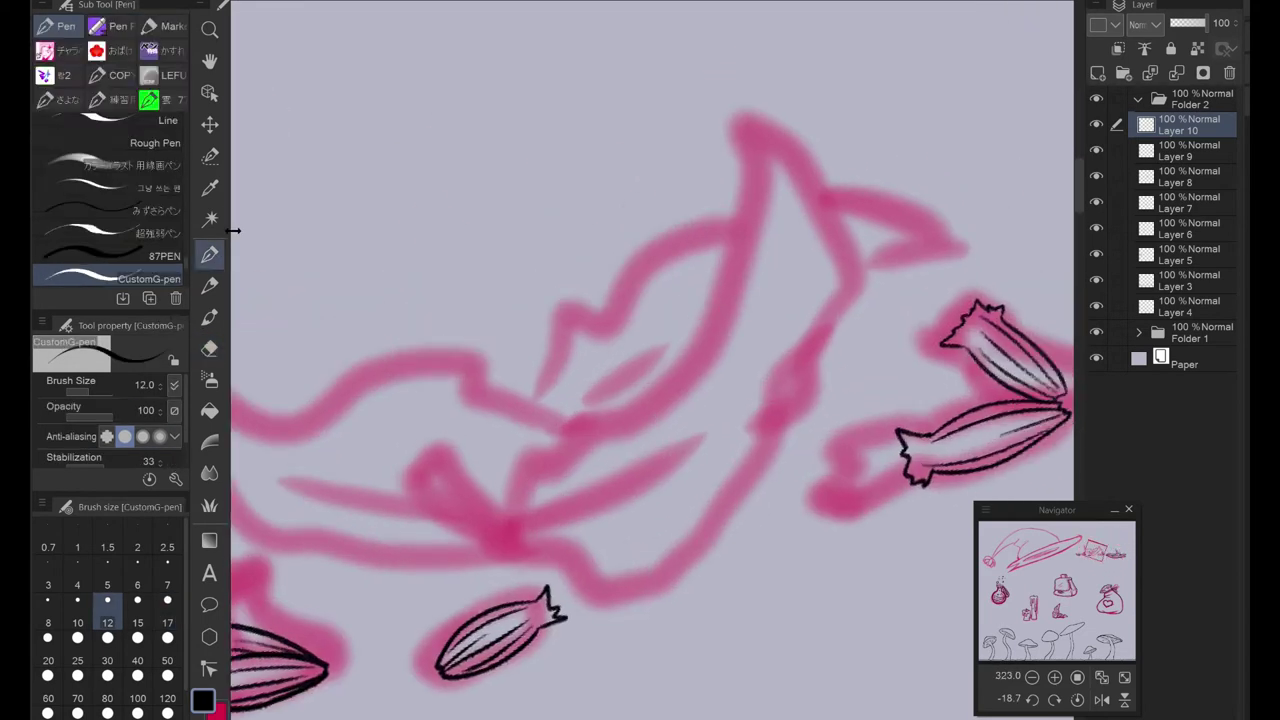
left_click_drag(232, 230, 177, 260)
left_click_drag(343, 466, 443, 566)
key("ctrl+z")
mouse_move(368, 502)
left_mouse_down()
mouse_move(606, 466)
mouse_move(680, 378)
left_mouse_up()
mouse_move(450, 540)
left_mouse_down()
mouse_move(584, 466)
mouse_move(718, 190)
mouse_move(615, 630)
mouse_move(452, 576)
left_mouse_up()
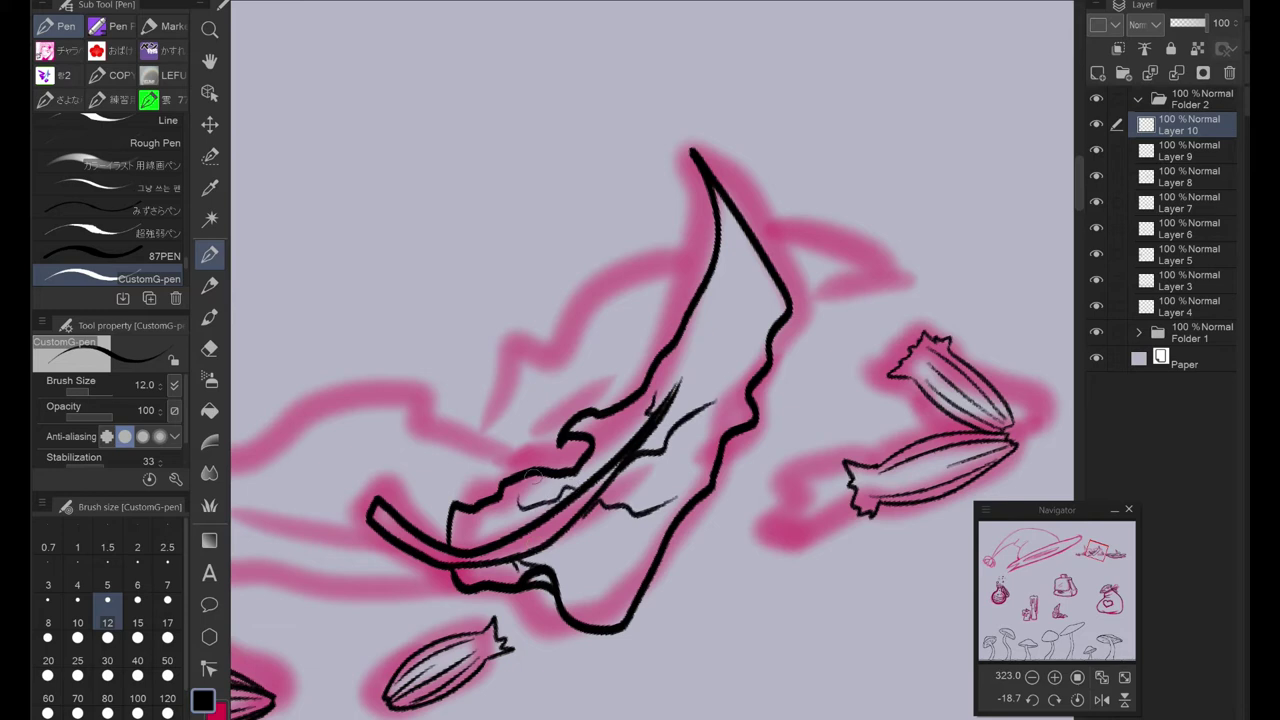
Step: Ink the second dried leaf crossing behind the stem, with its pointed tip, torn edge, midrib and veins
left_click_drag(735, 242, 967, 172)
mouse_move(686, 522)
left_mouse_down()
mouse_move(528, 508)
mouse_move(548, 325)
mouse_move(750, 398)
left_mouse_up()
mouse_move(615, 470)
left_mouse_down()
mouse_move(465, 447)
mouse_move(660, 470)
left_mouse_up()
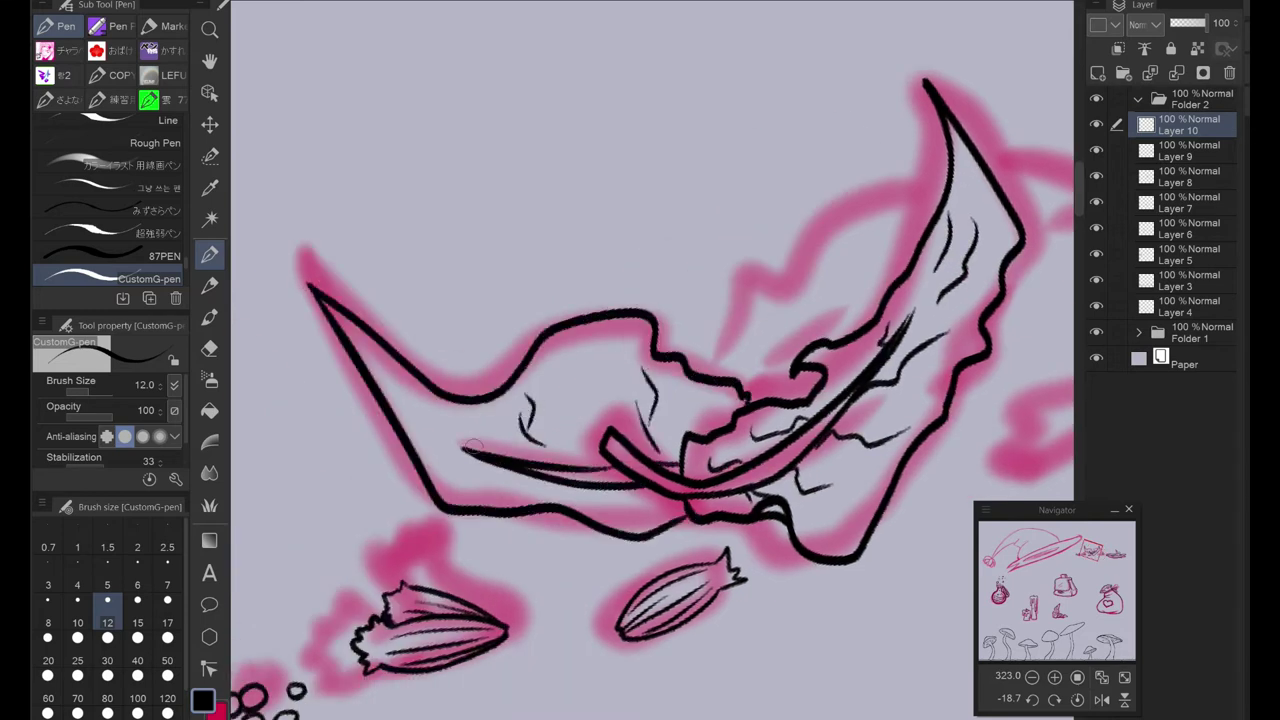
Step: Ink the remaining leaf parts behind the two crossed leaves
left_click_drag(631, 518, 491, 616)
mouse_move(575, 470)
left_mouse_down()
mouse_move(605, 372)
mouse_move(858, 258)
mouse_move(885, 360)
mouse_move(870, 375)
left_mouse_up()
left_click_drag(756, 380, 620, 485)
key("ctrl+0")
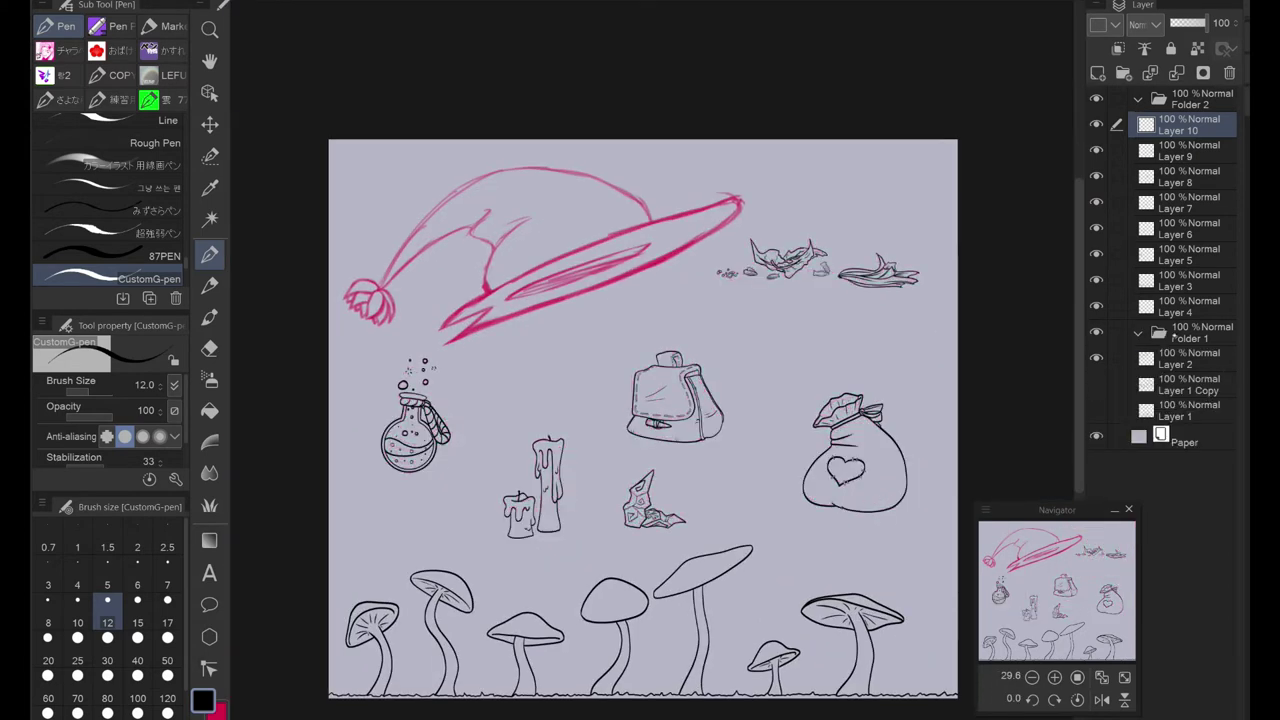
Step: On a new layer, ink the long upper and lower edges of the hat brim with brush size 17
left_click(1138, 333)
left_click(1098, 73)
scroll(520, 232, "up", 3)
key("bracketright")
mouse_move(335, 455)
left_mouse_down()
mouse_move(406, 398)
mouse_move(1030, 135)
left_mouse_up()
key("ctrl+z")
mouse_move(315, 487)
left_mouse_down()
mouse_move(406, 392)
mouse_move(1018, 138)
mouse_move(1006, 149)
left_mouse_up()
key("ctrl+z")
key("ctrl+z")
left_click_drag(334, 462, 1018, 149)
left_click_drag(362, 500, 1010, 175)
Step: Ink the split, pointed front end of the hat brim with its V-shaped notch
scroll(335, 475, "up", 5)
left_click_drag(457, 592, 826, 204)
left_click_drag(826, 204, 337, 472)
key("e")
key("p")
left_click_drag(423, 279, 223, 419)
Step: On another new layer, ink the crown's creased front edge with its folds, from the tassel down to the brim
left_click(1098, 73)
scroll(650, 400, "down", 4)
mouse_move(600, 400)
left_mouse_down()
mouse_move(708, 460)
mouse_move(523, 240)
left_mouse_up()
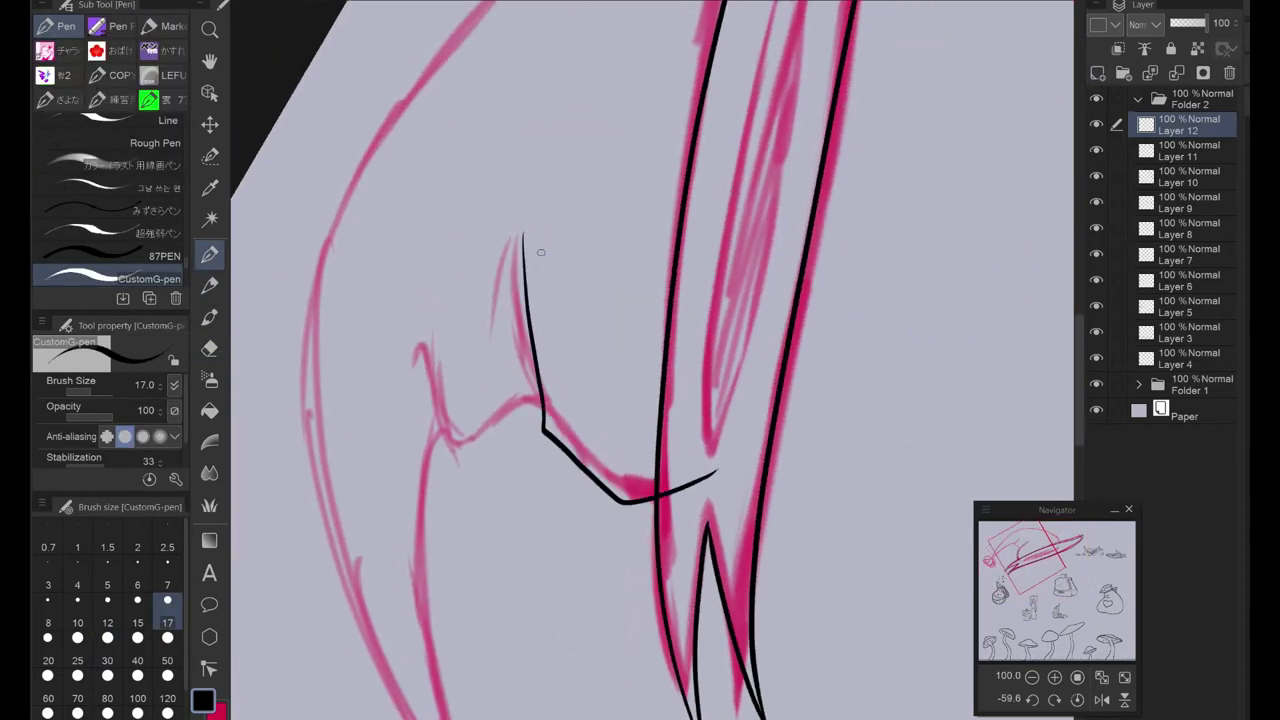
scroll(668, 130, "up", 3)
left_click_drag(672, 257, 460, 172)
scroll(650, 400, "down", 5)
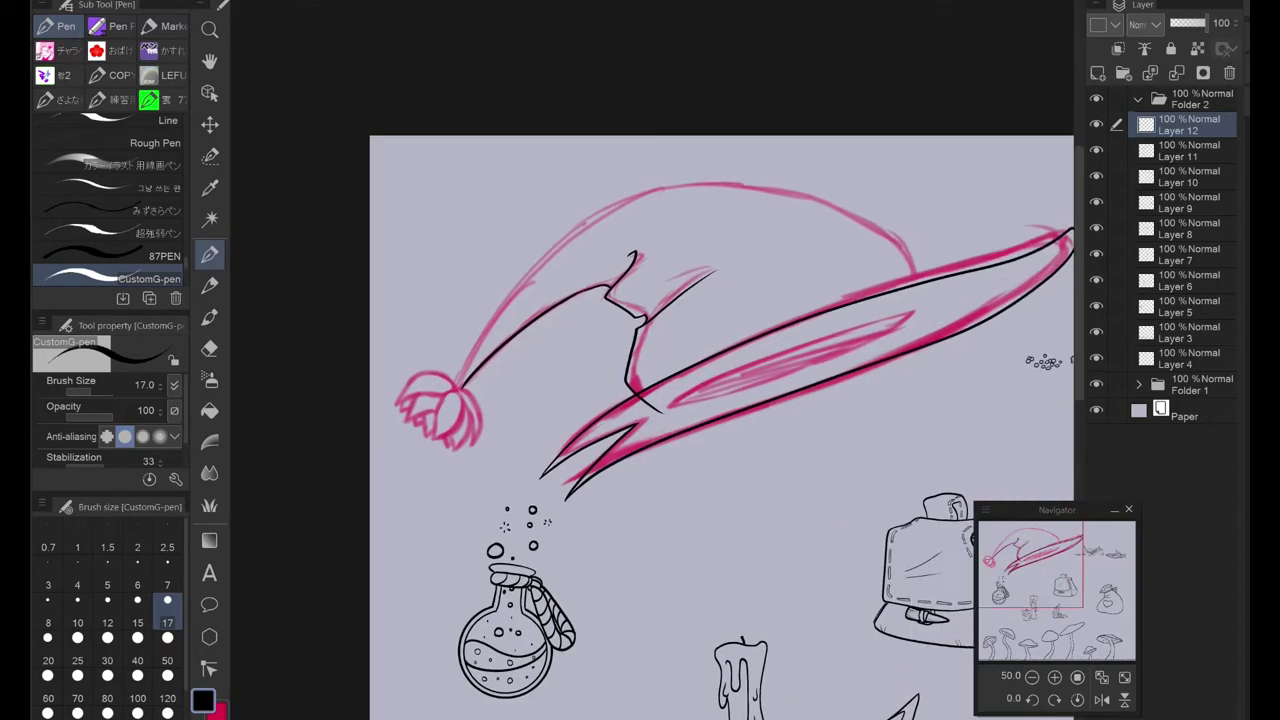
Step: Ink the crown's long outer curve from the tassel over the top and down across the back of the brim
scroll(650, 400, "up", 5)
left_click_drag(689, 343, 490, 293)
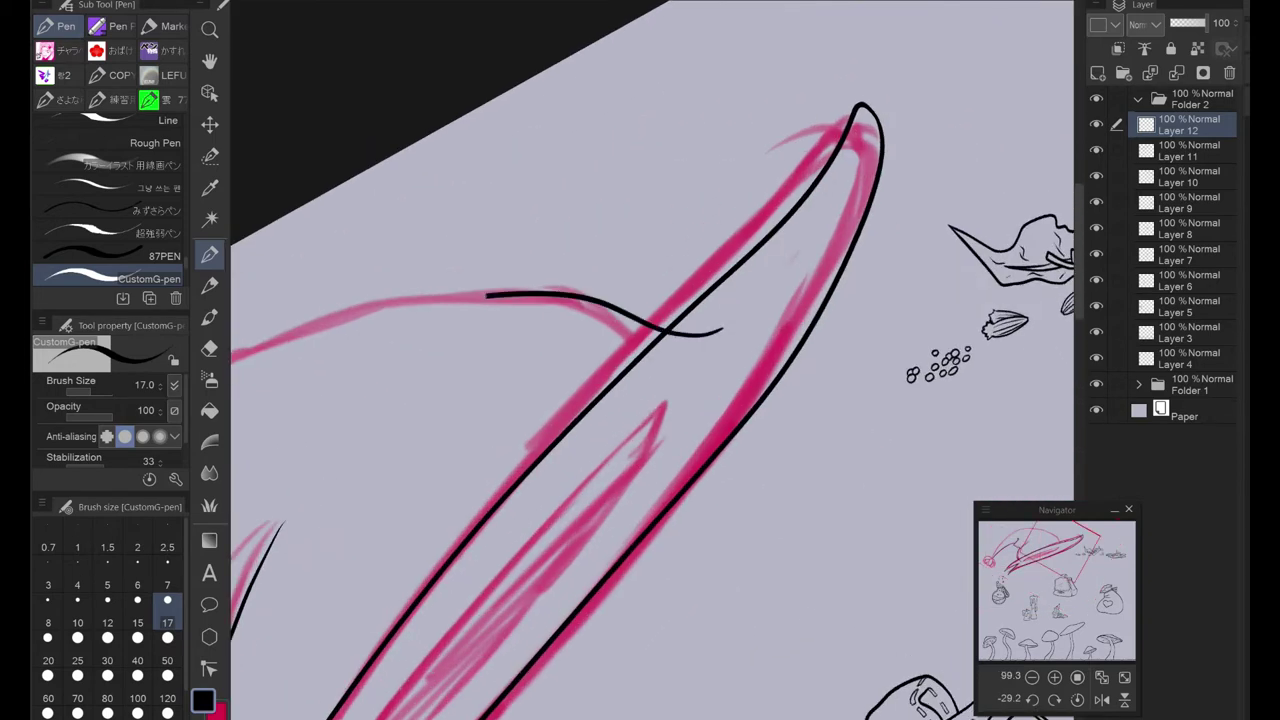
scroll(600, 320, "up", 3)
left_click_drag(768, 136, 263, 606)
scroll(650, 400, "up", 2)
left_click_drag(788, 96, 330, 715)
scroll(600, 360, "up", 2)
Step: Ink the central front petal of the hat's flower-shaped tassel with brush size 12
scroll(650, 360, "down", 3)
left_click_drag(471, 257, 530, 505)
key("ctrl+z")
scroll(600, 400, "up", 3)
key("bracketleft")
key("bracketleft")
mouse_move(600, 571)
left_mouse_down()
mouse_move(420, 414)
mouse_move(471, 157)
left_mouse_up()
left_click_drag(471, 157, 598, 560)
key("ctrl+z")
left_click_drag(471, 160, 600, 562)
Step: Ink the side petals and the pointed back petals around the tassel's front petal
key("b")
key("p")
left_click_drag(607, 555, 640, 415)
mouse_move(550, 570)
left_mouse_down()
mouse_move(683, 530)
mouse_move(345, 232)
left_mouse_up()
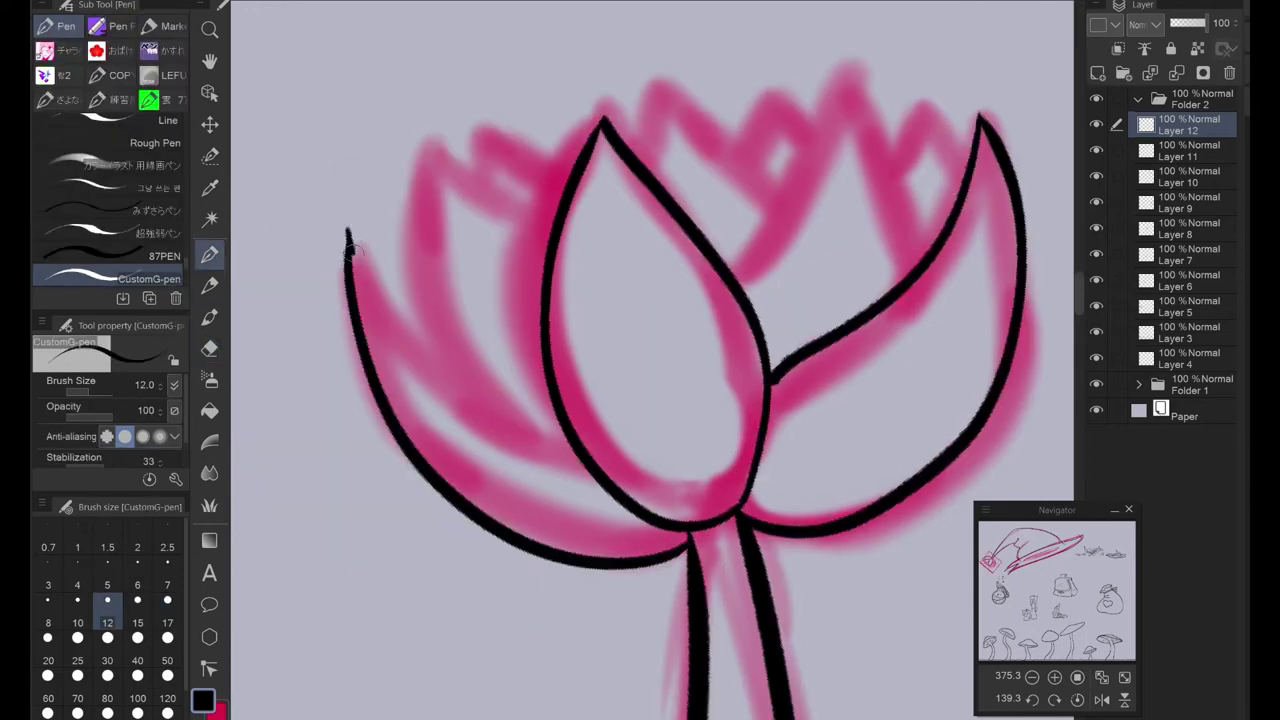
left_click_drag(756, 265, 686, 369)
left_click_drag(460, 337, 362, 452)
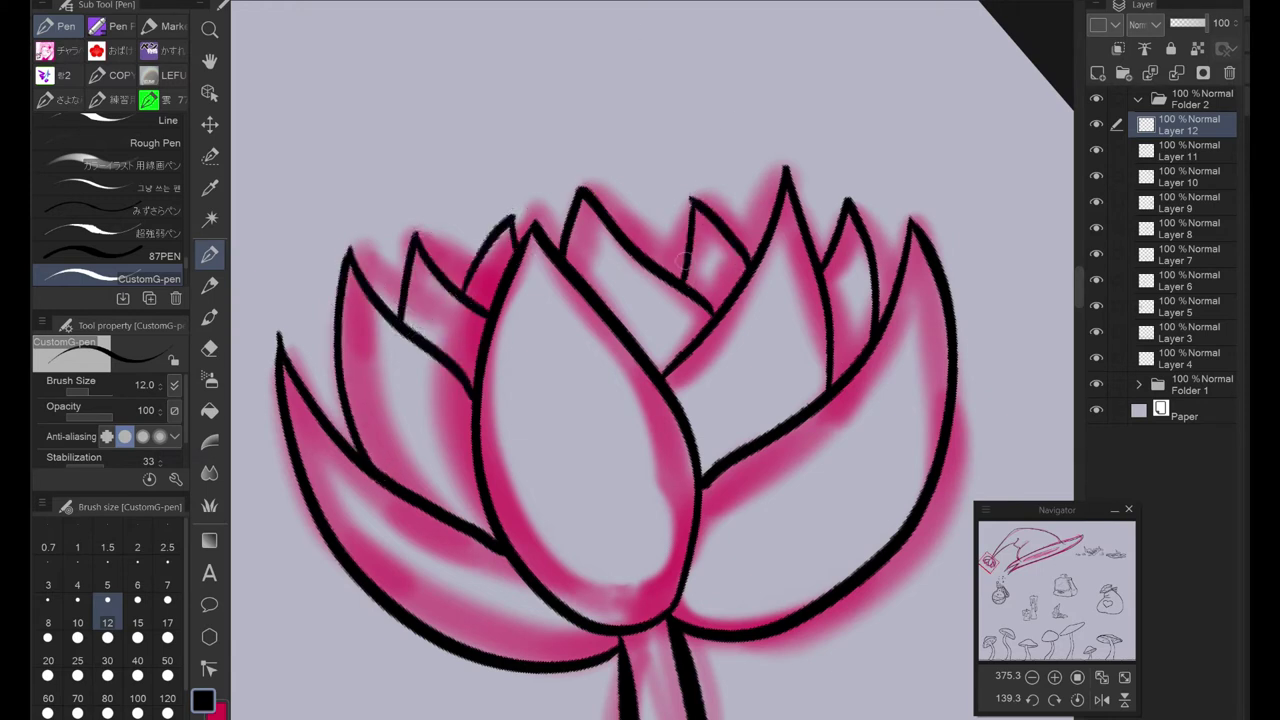
Step: On Layer 11, erase the part of the brim's upper edge that crosses the crown, with eraser size 50
key("ctrl+0")
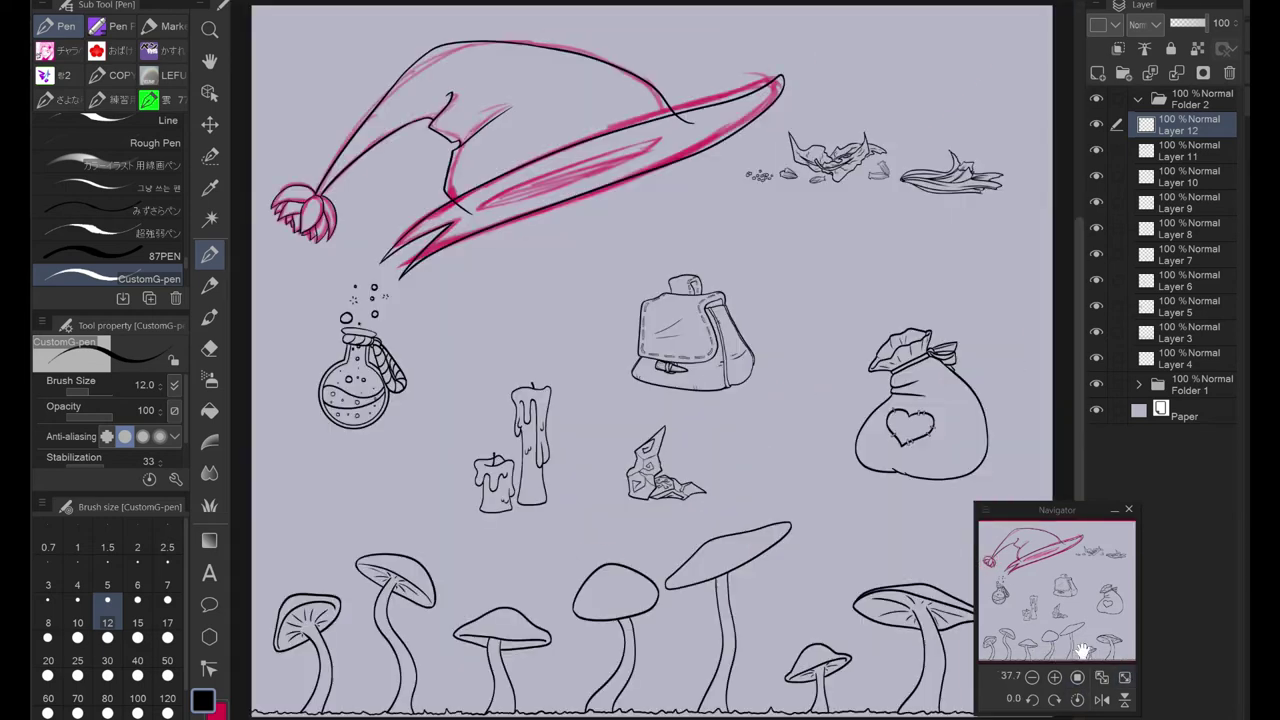
key("ctrl+plus")
key("alt+bracketleft")
key("e")
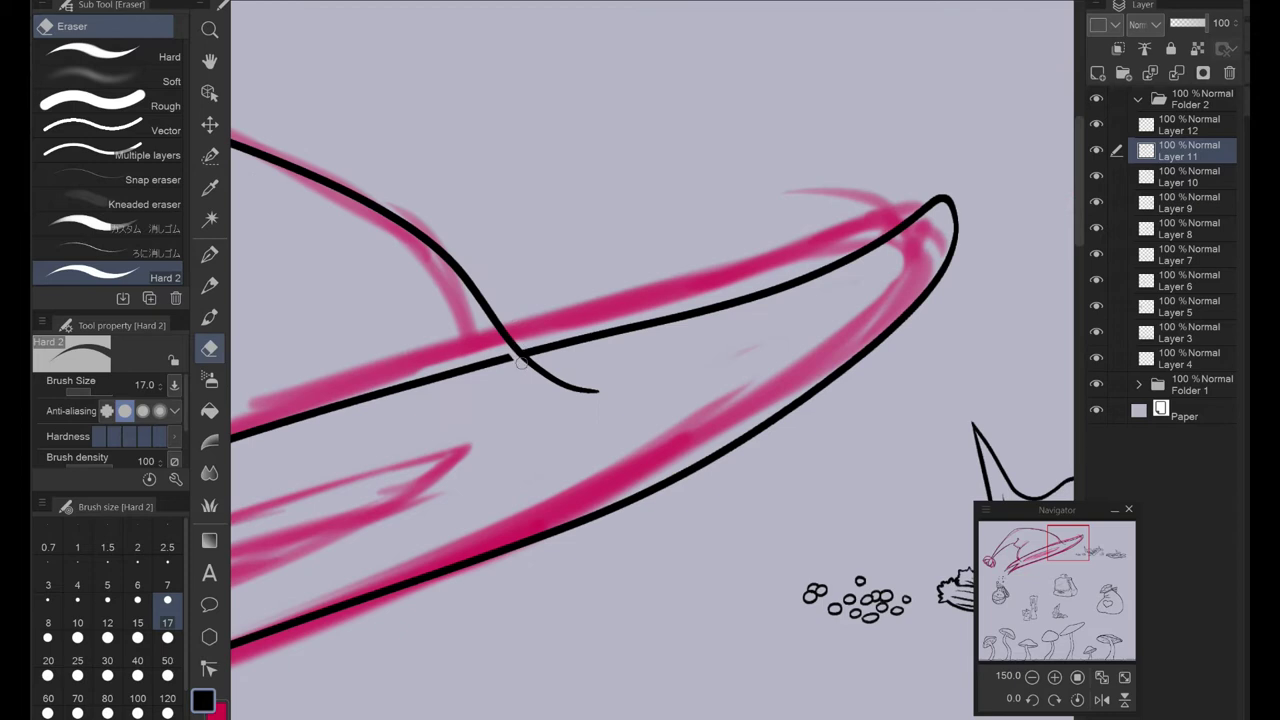
left_click(167, 660)
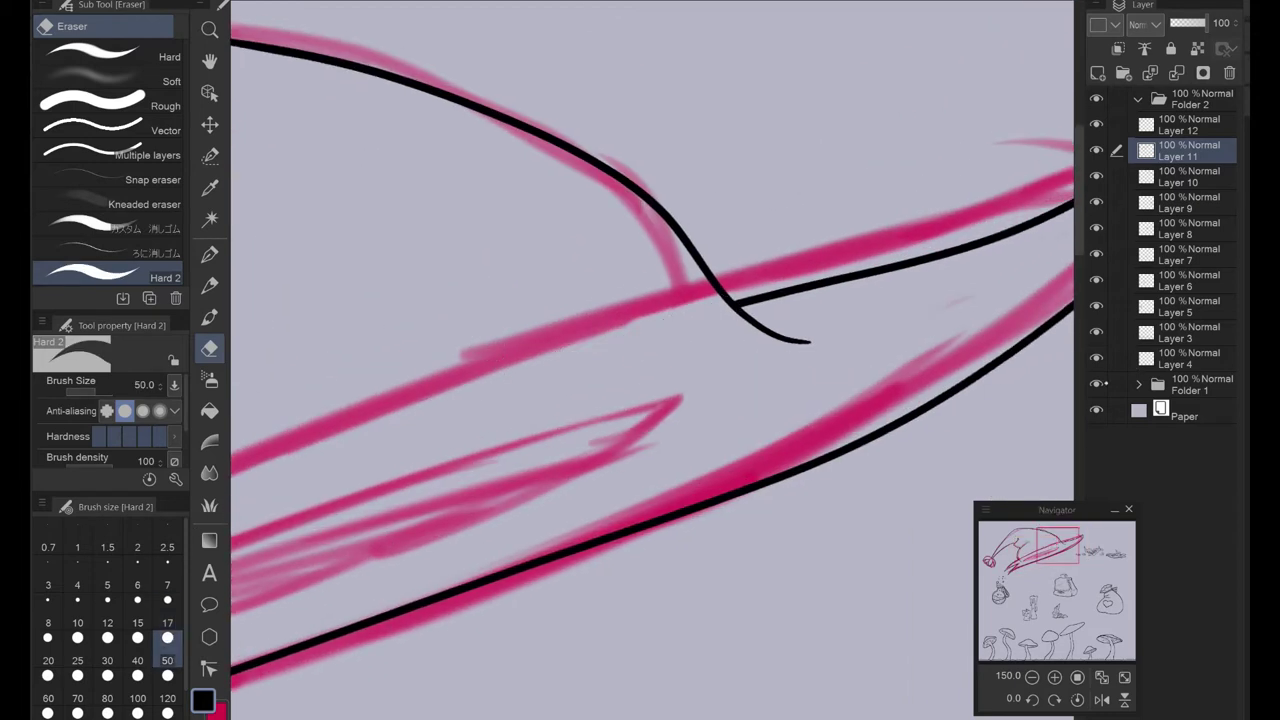
Step: Hide the sketch folder and ink a thin line along the brim where the crown's base meets it
left_click(1096, 383)
key("ctrl+0")
scroll(568, 156, "up", 3)
key("p")
left_click_drag(385, 280, 800, 120)
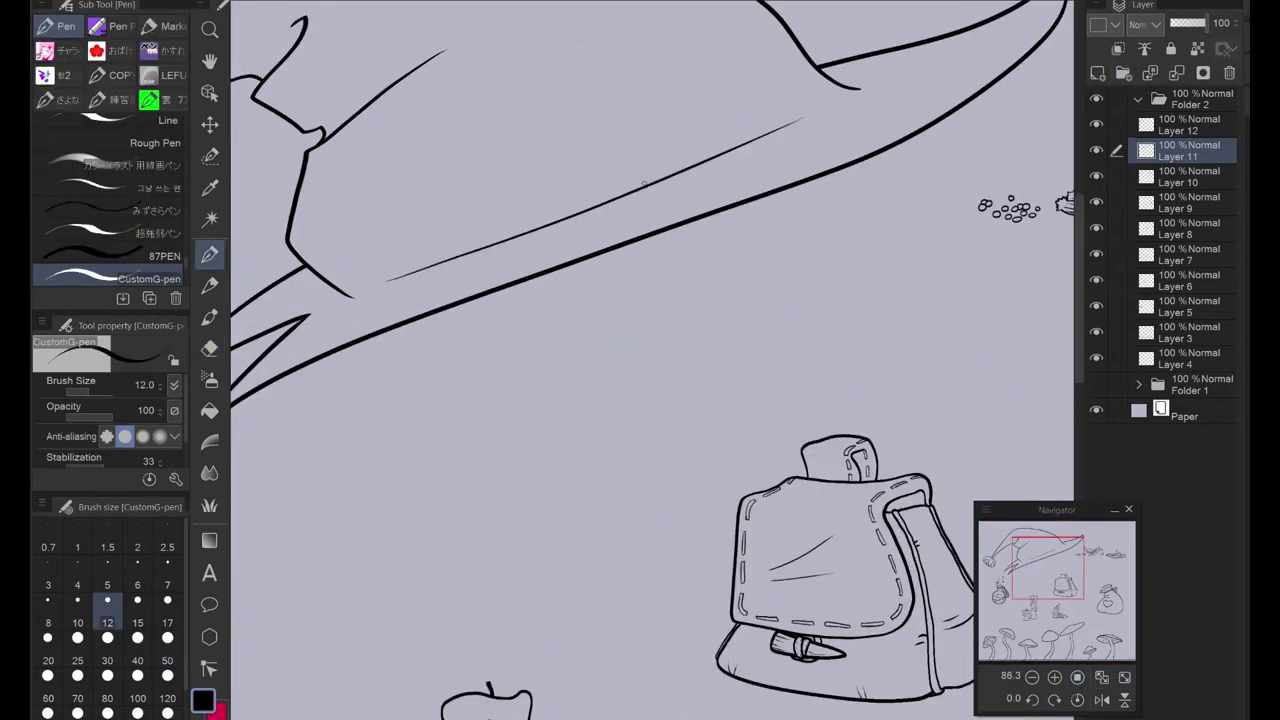
scroll(448, 254, "up", 3)
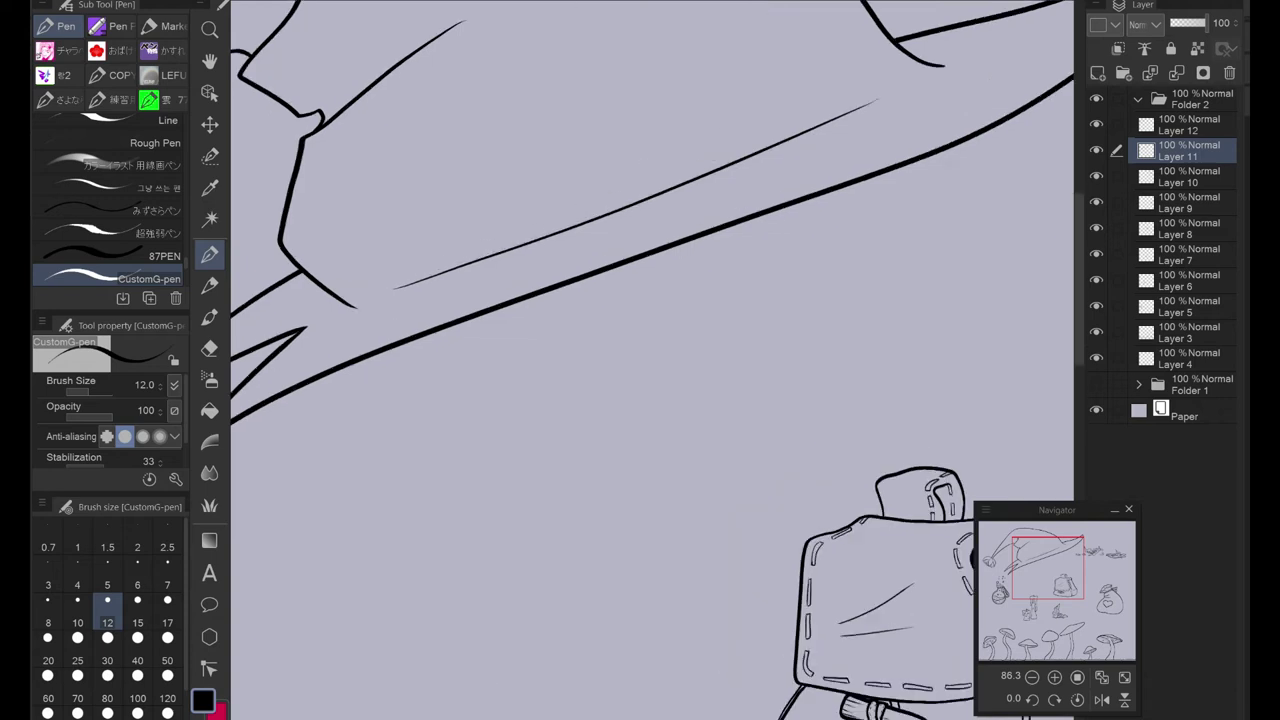
Step: On Layer 12, trim the crown outline's overshooting ends and ink short strokes that turn them into the base line
key("e")
key("alt+bracketright")
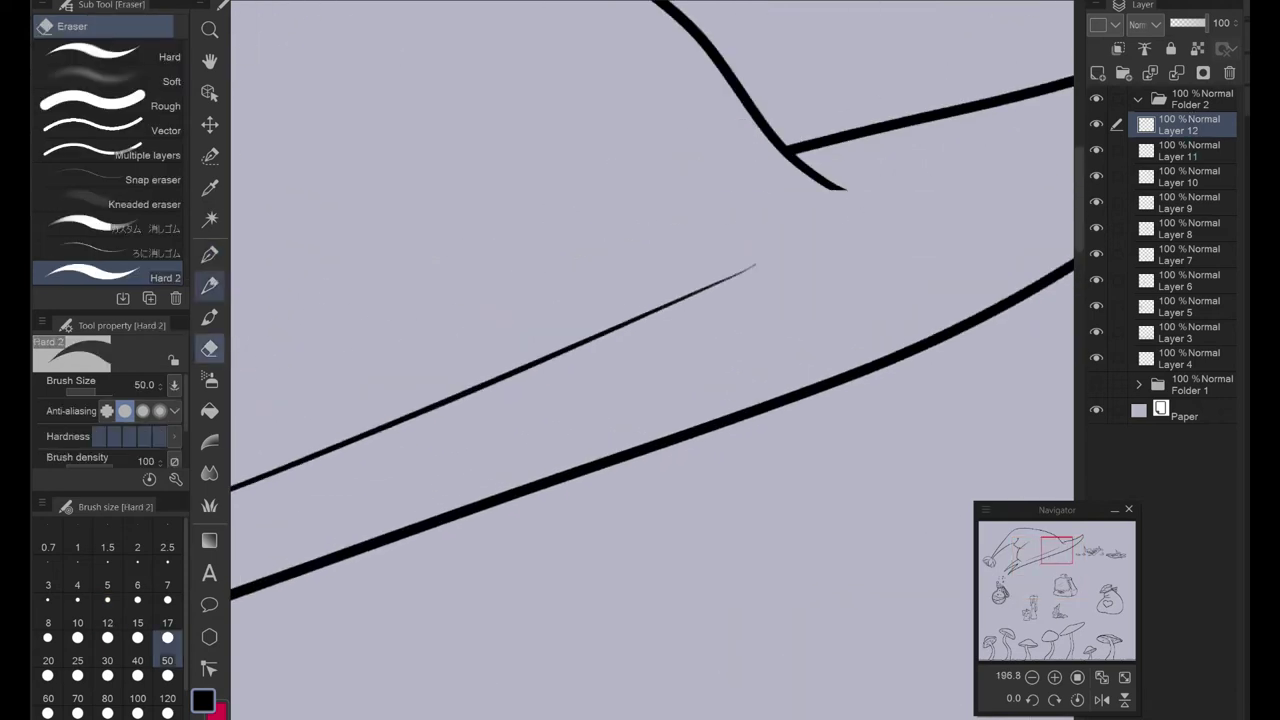
key("p")
left_click_drag(240, 600, 590, 495)
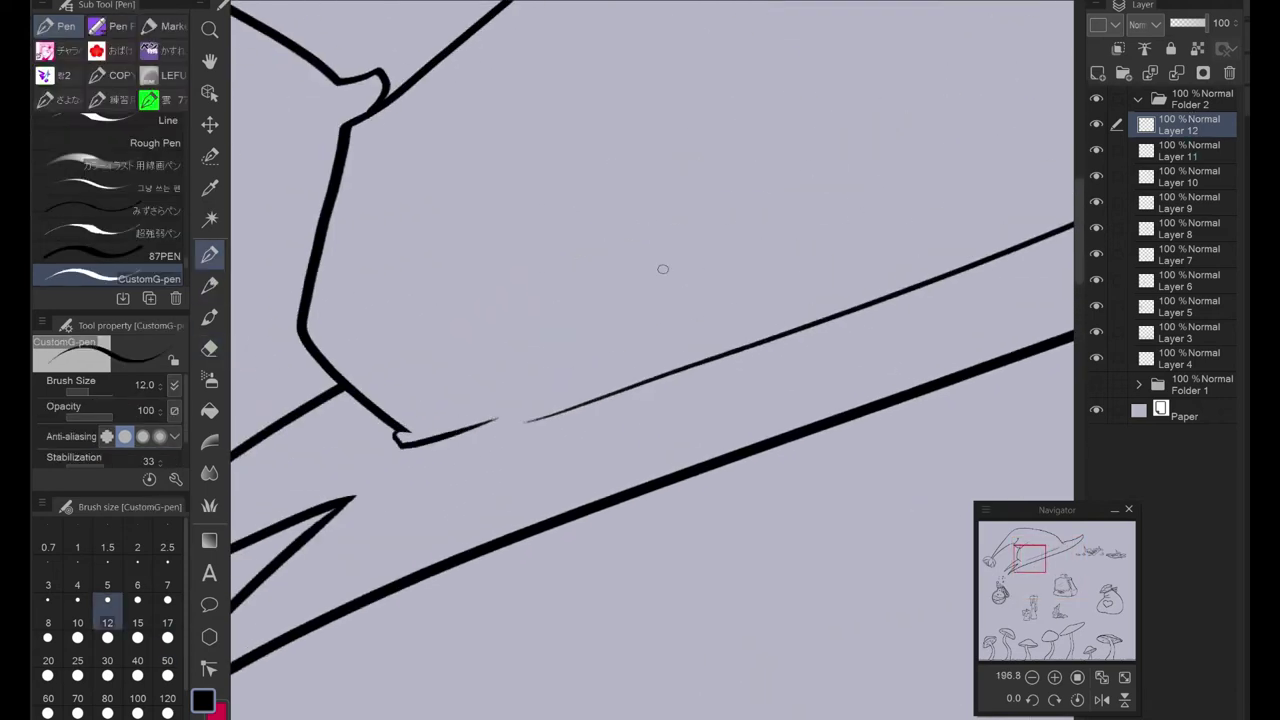
left_click(1124, 677)
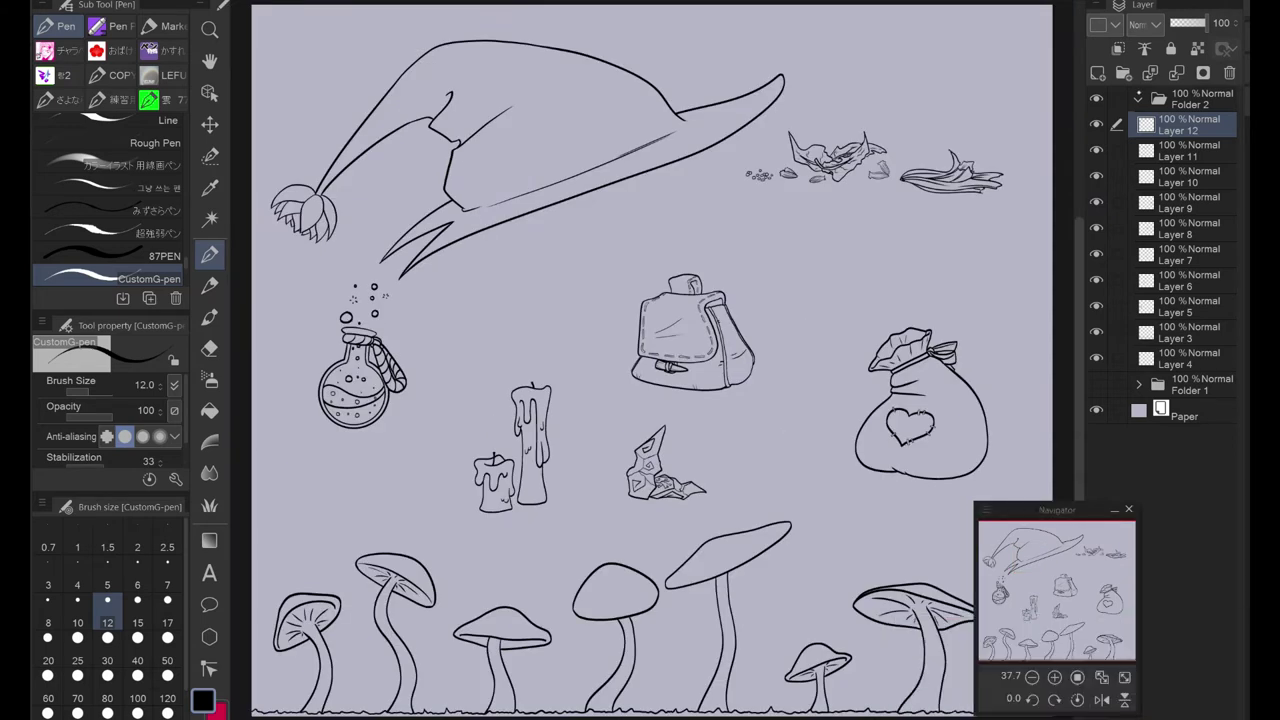
Step: Rename the four lowest line-art layers as moss, shrooms, potion and candles
double_click(1188, 362)
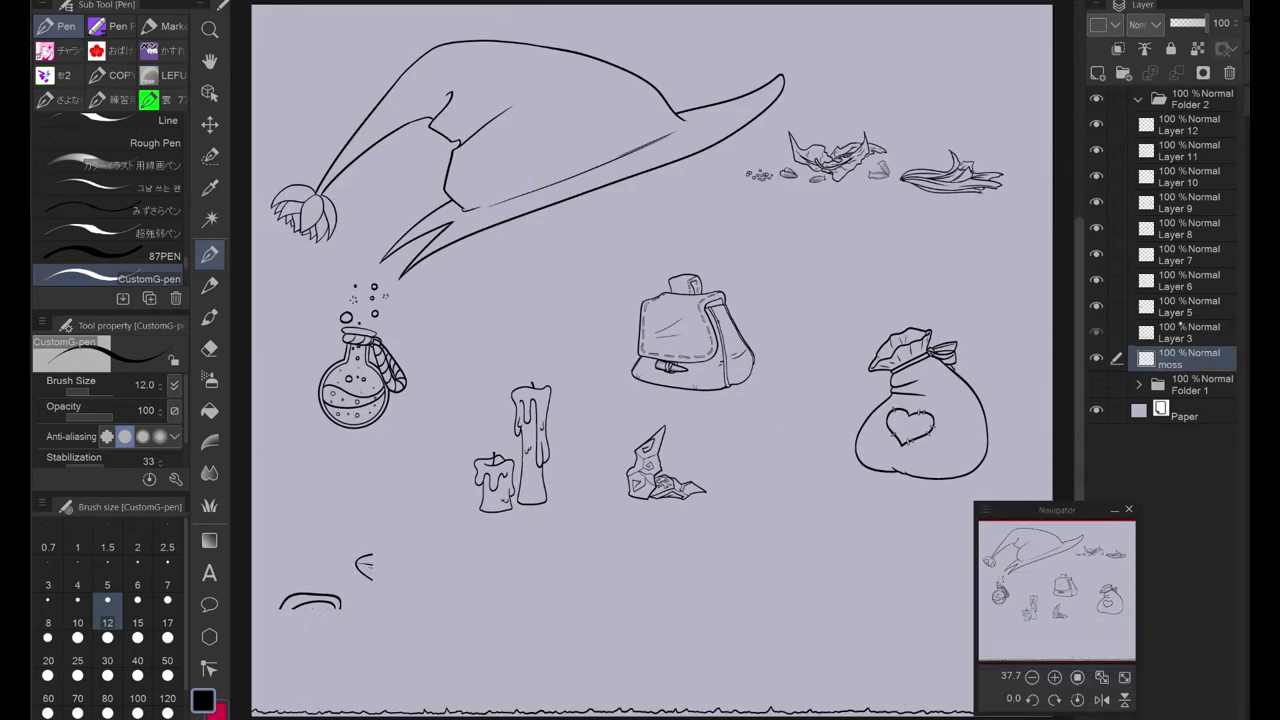
double_click(1185, 332)
type("sh")
double_click(1175, 312)
type("potion")
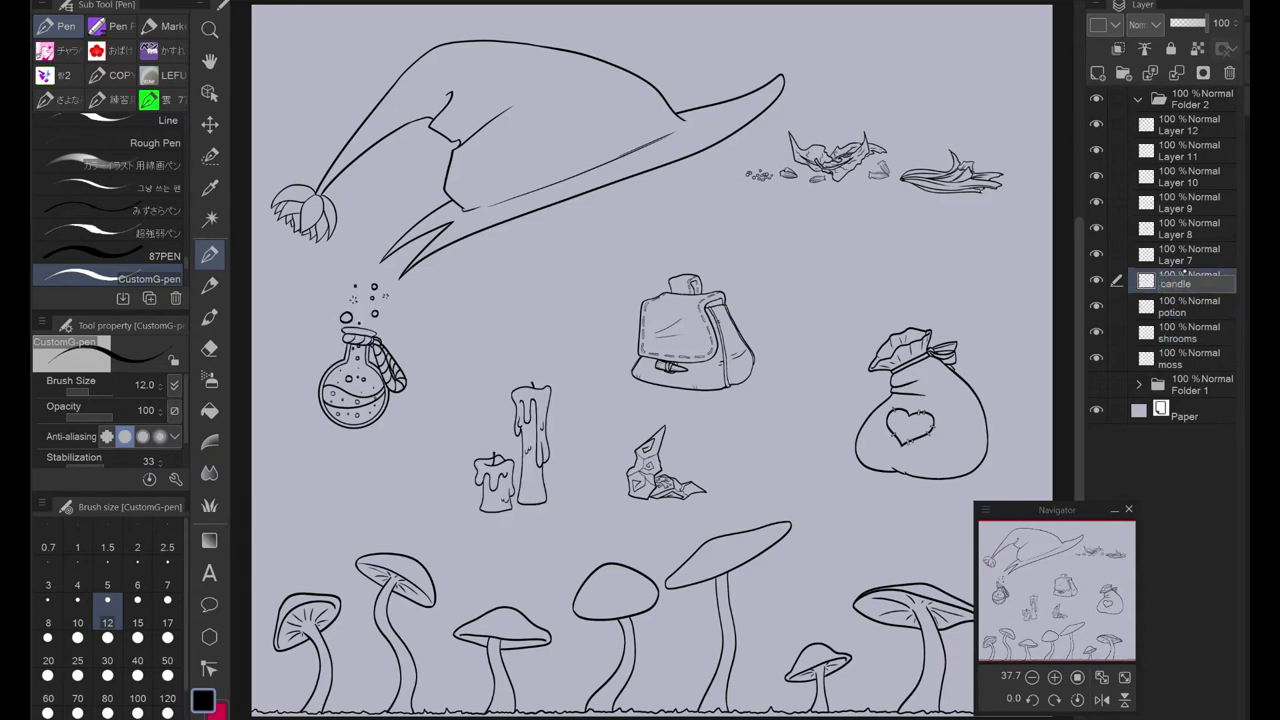
key("Return")
Step: Rename Layers 7, 8 and 9 as crystals, pouch and coin purse
left_click(1104, 254)
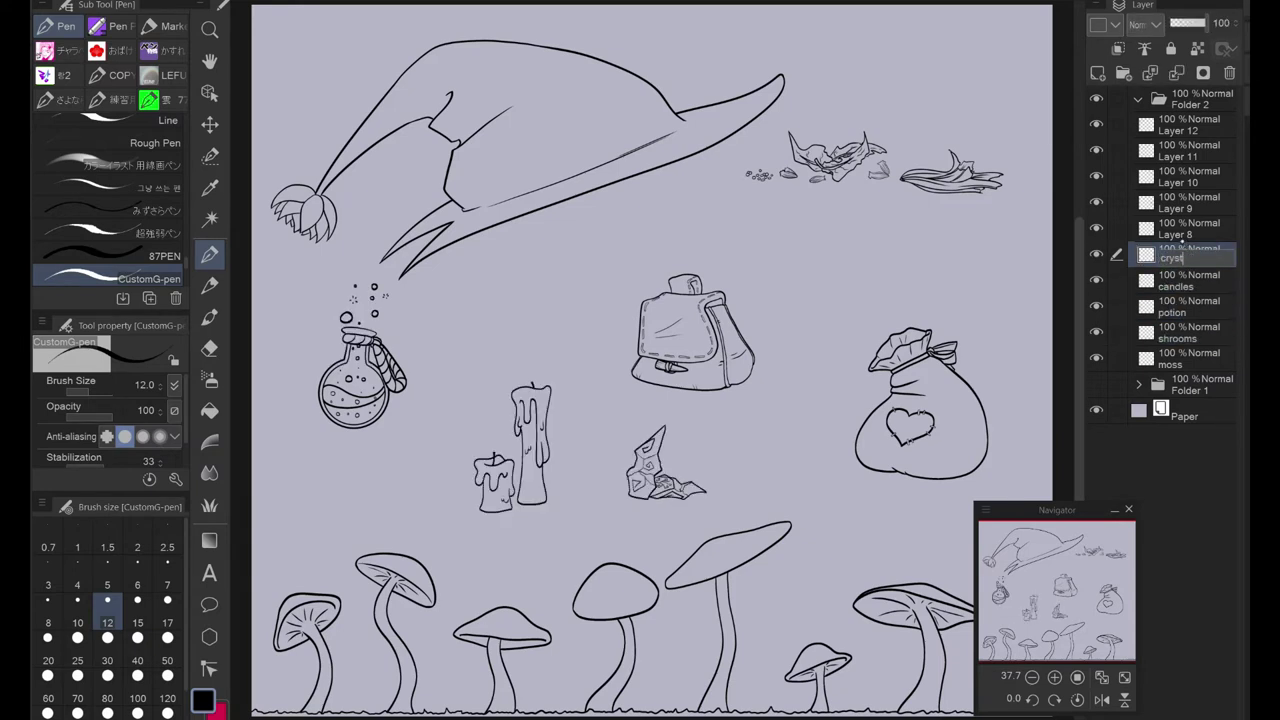
double_click(1178, 231)
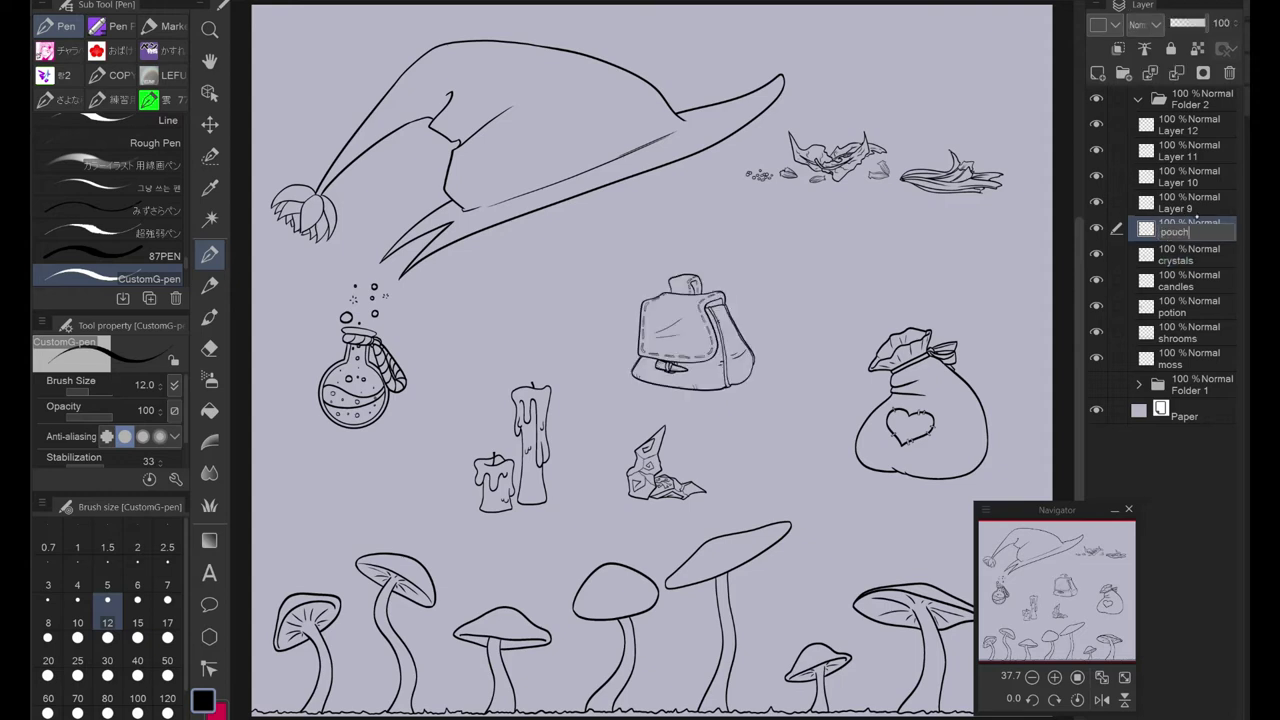
key("Return")
left_click(1177, 206)
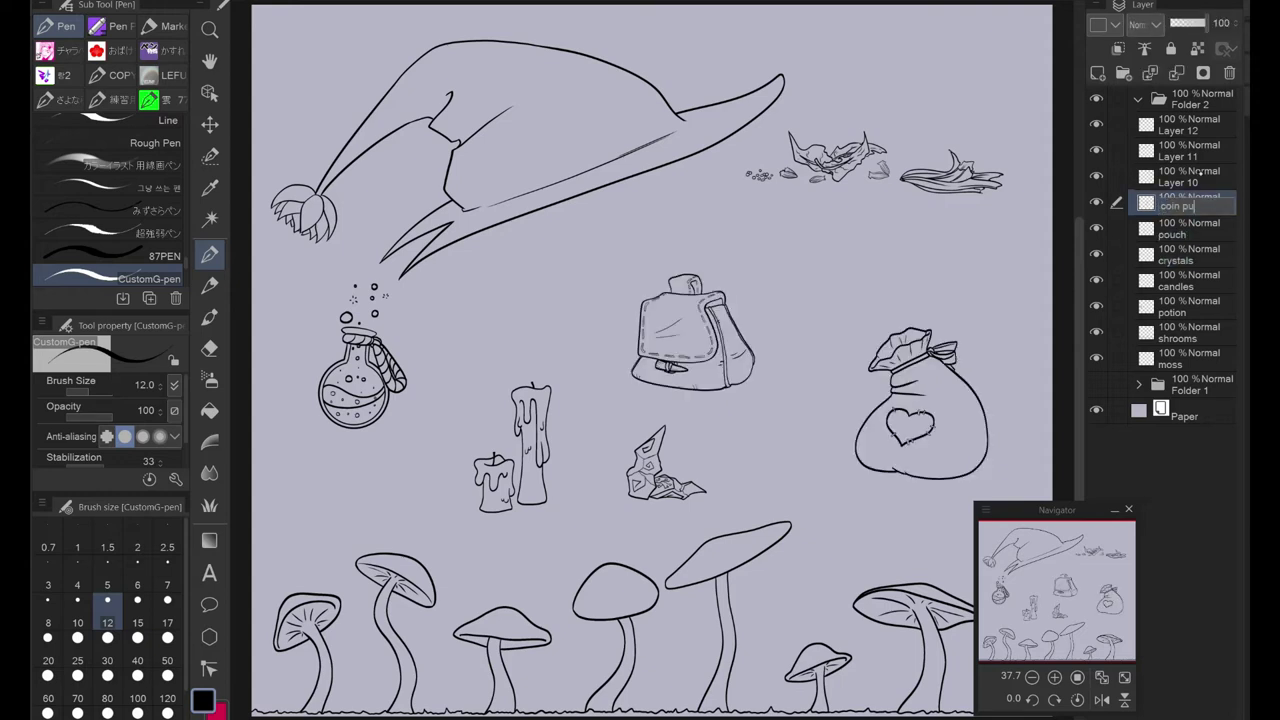
Step: Rename Layer 10 as herbs, and merge the two hat layers into one named hat
double_click(1178, 178)
type("herbs")
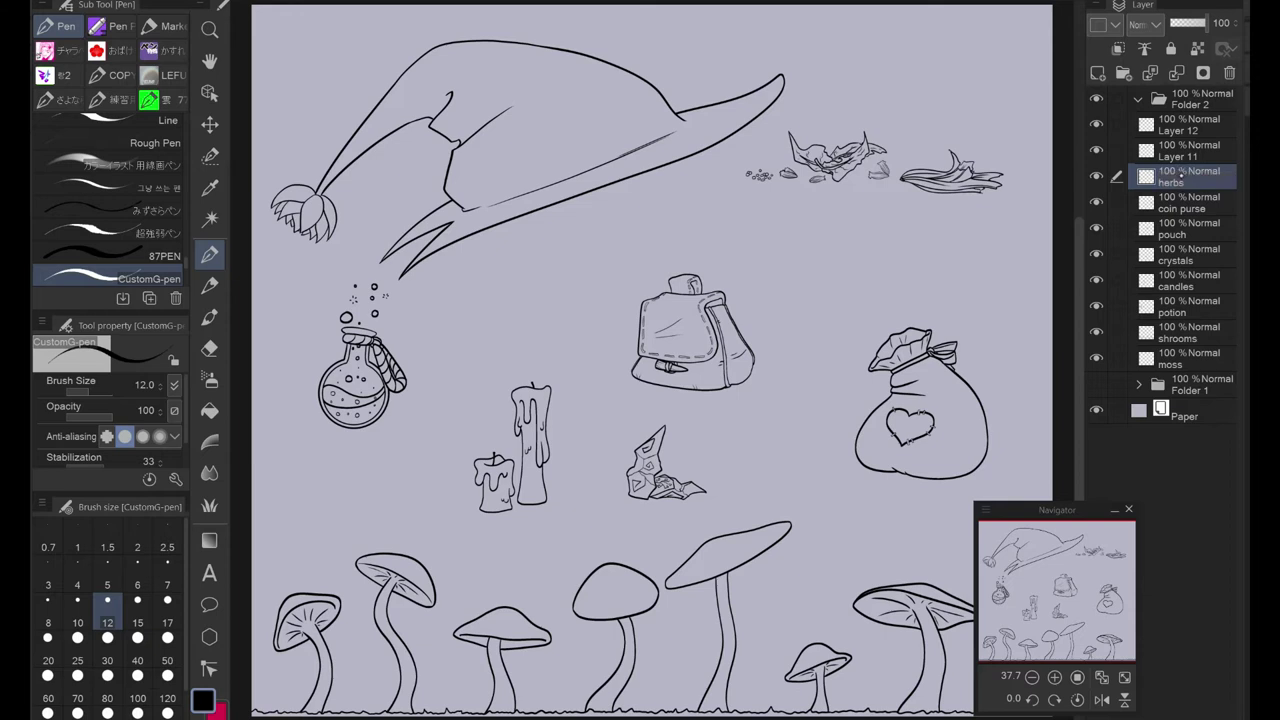
double_click(1178, 127)
type("hat")
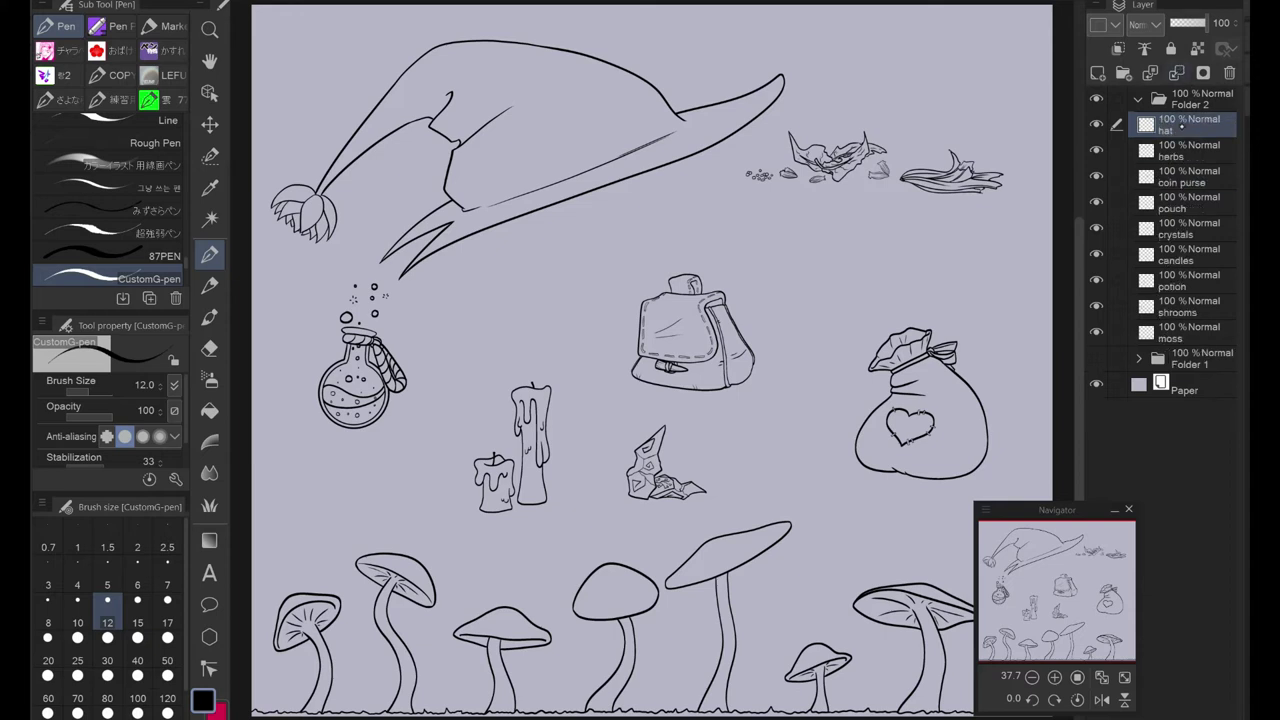
left_click(1138, 98)
Step: On a new layer below the line-art folder, fill the mossy ground strip with crimson, referring to other layers
left_click(1097, 72)
left_click(209, 410)
scroll(350, 620, "up", 5)
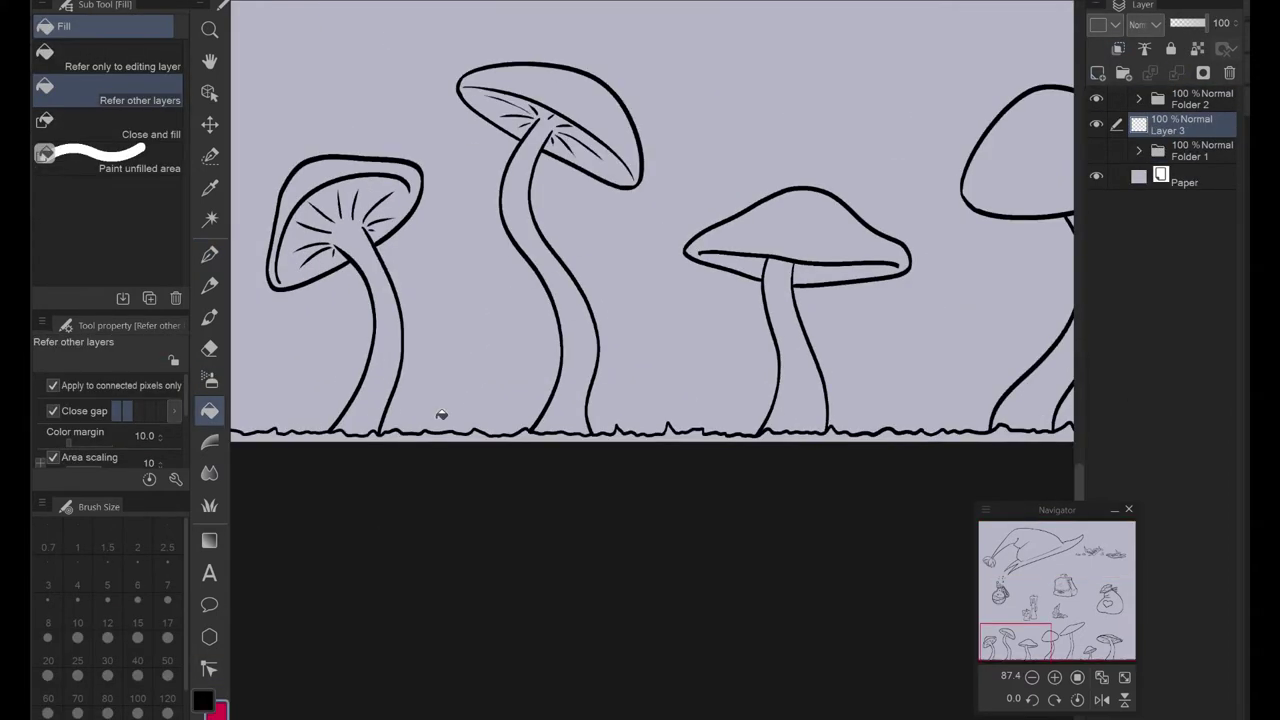
left_click(441, 414)
Step: On another new layer, fill the caps and stems of all the mushrooms with crimson
left_click(1097, 72)
left_click(340, 310)
left_click(550, 290)
left_click(797, 240)
left_click_drag(700, 300, 340, 363)
left_click(720, 210)
left_click(970, 128)
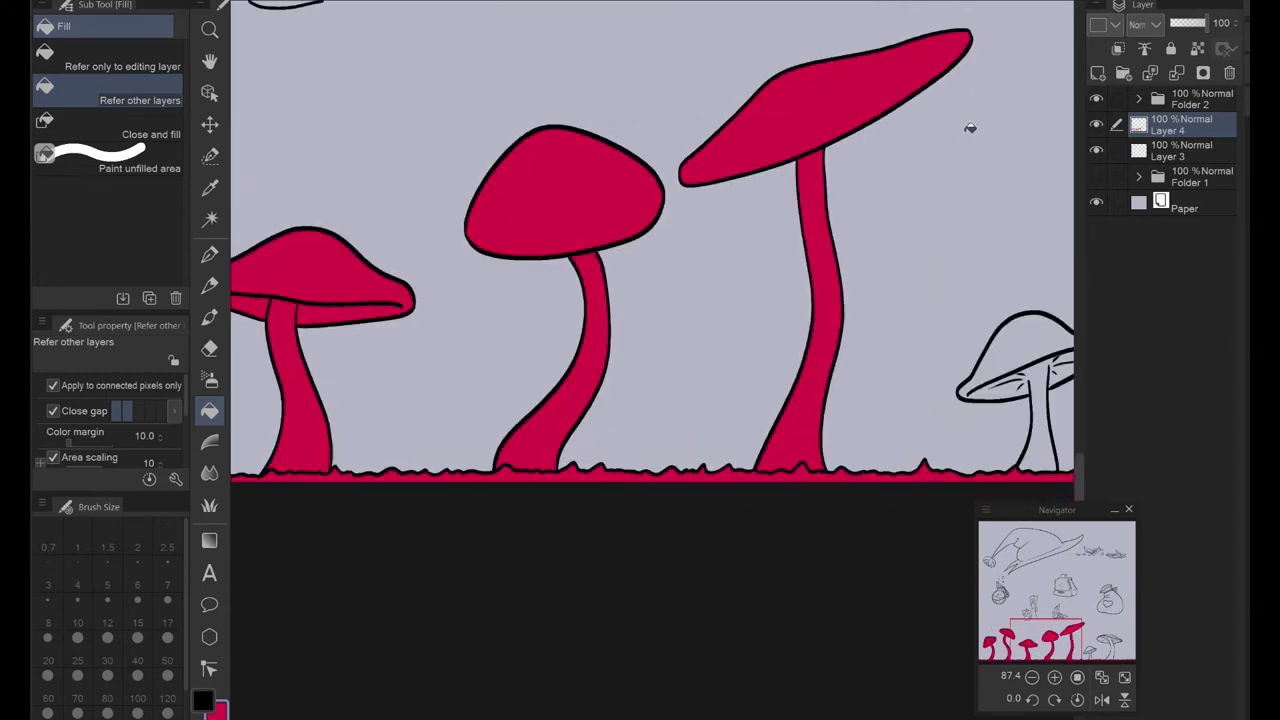
left_click_drag(970, 128, 700, 128)
left_click(860, 290)
Step: Paint over the unfilled gaps left in the mushroom fills with the ML-pen at size 17
scroll(640, 300, "up", 5)
key("p")
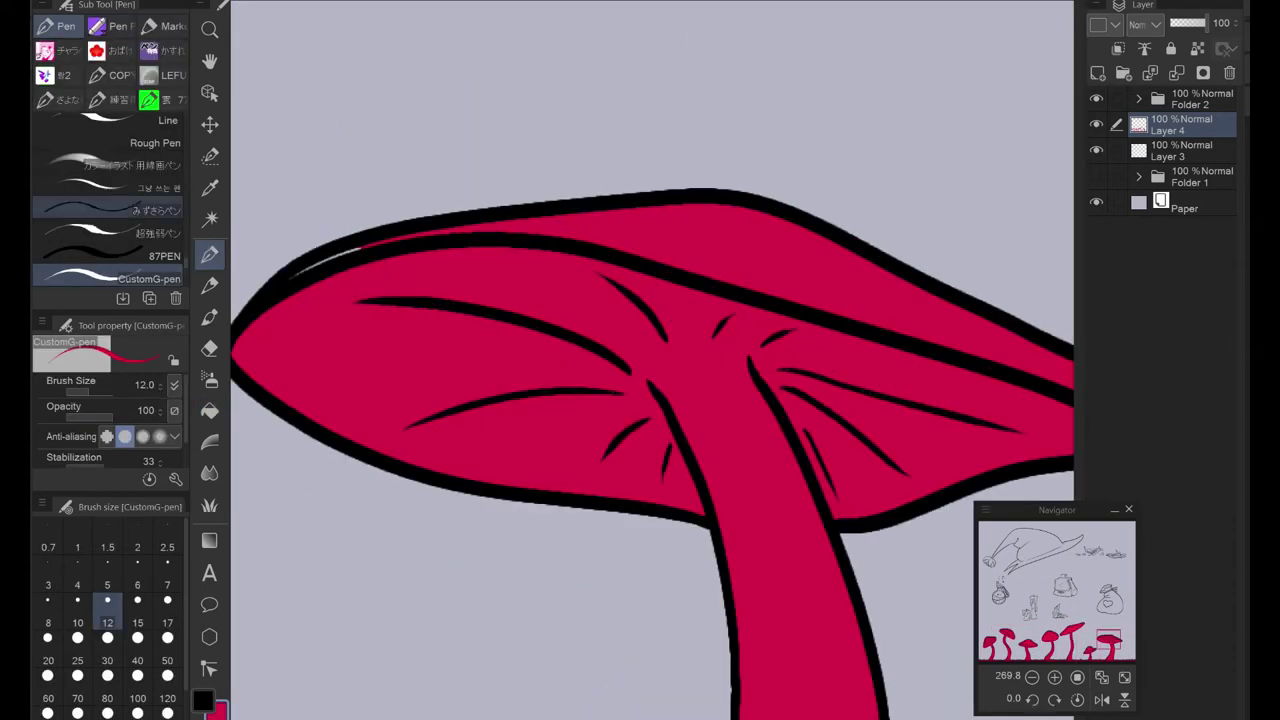
scroll(110, 240, "down", 2)
left_click(150, 232)
scroll(650, 360, "down", 3)
scroll(650, 360, "up", 3)
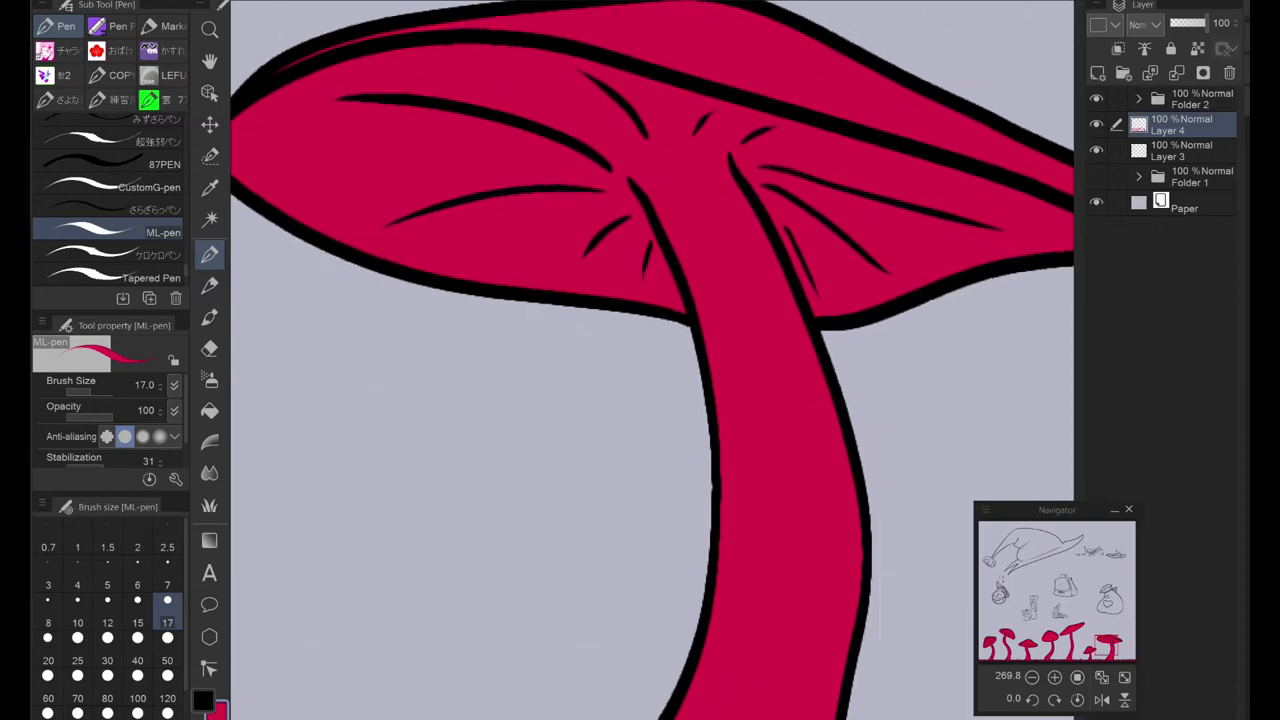
scroll(520, 330, "down", 5)
scroll(520, 333, "up", 5)
scroll(520, 334, "down", 5)
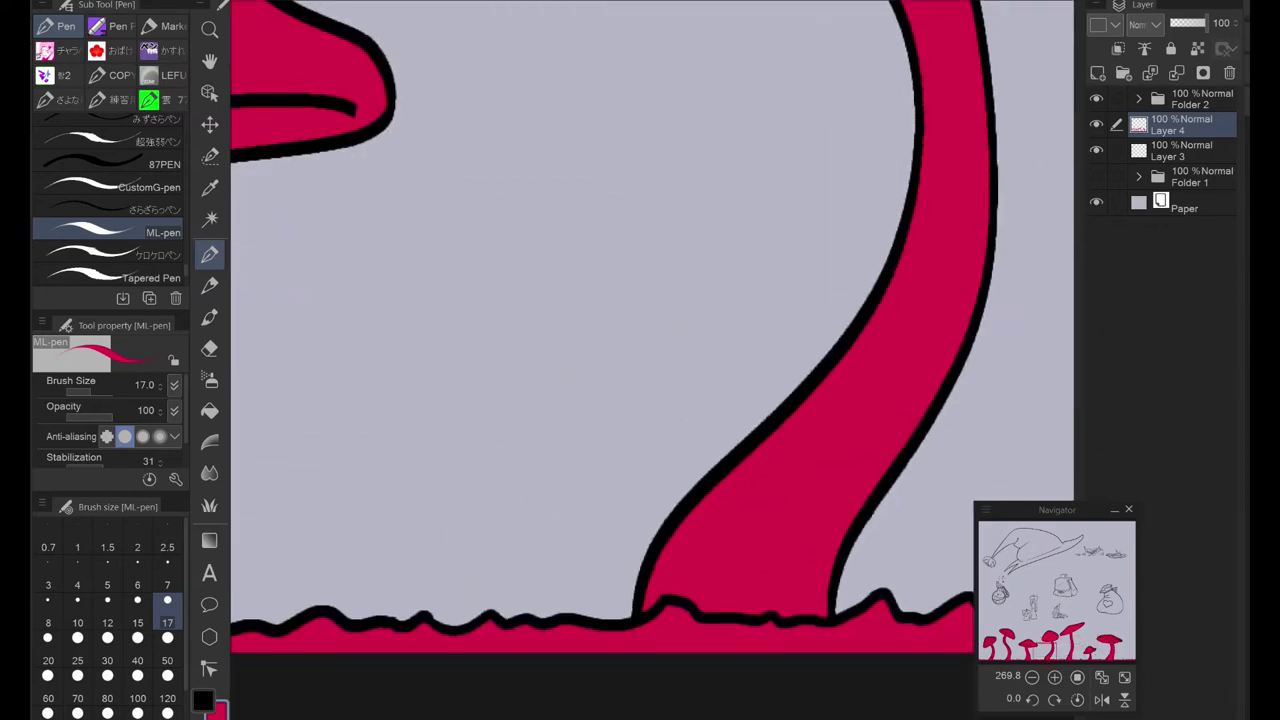
scroll(650, 360, "up", 5)
scroll(650, 360, "down", 5)
scroll(650, 360, "up", 3)
Step: On a new layer, fill the flask's glass body, neck and rim with crimson, touching up gaps with the ML-pen at size 50
key("ctrl+shift+n")
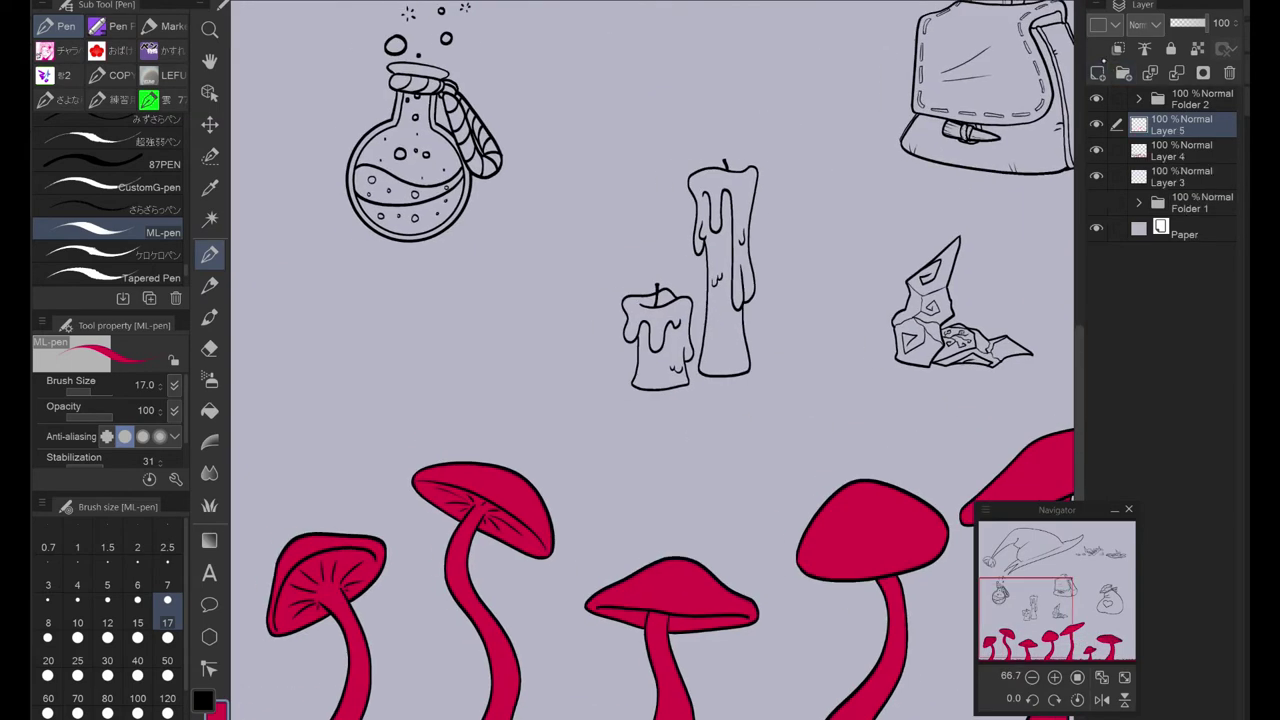
scroll(425, 175, "up", 3)
key("g")
left_click(430, 330)
left_click(430, 480)
key("p")
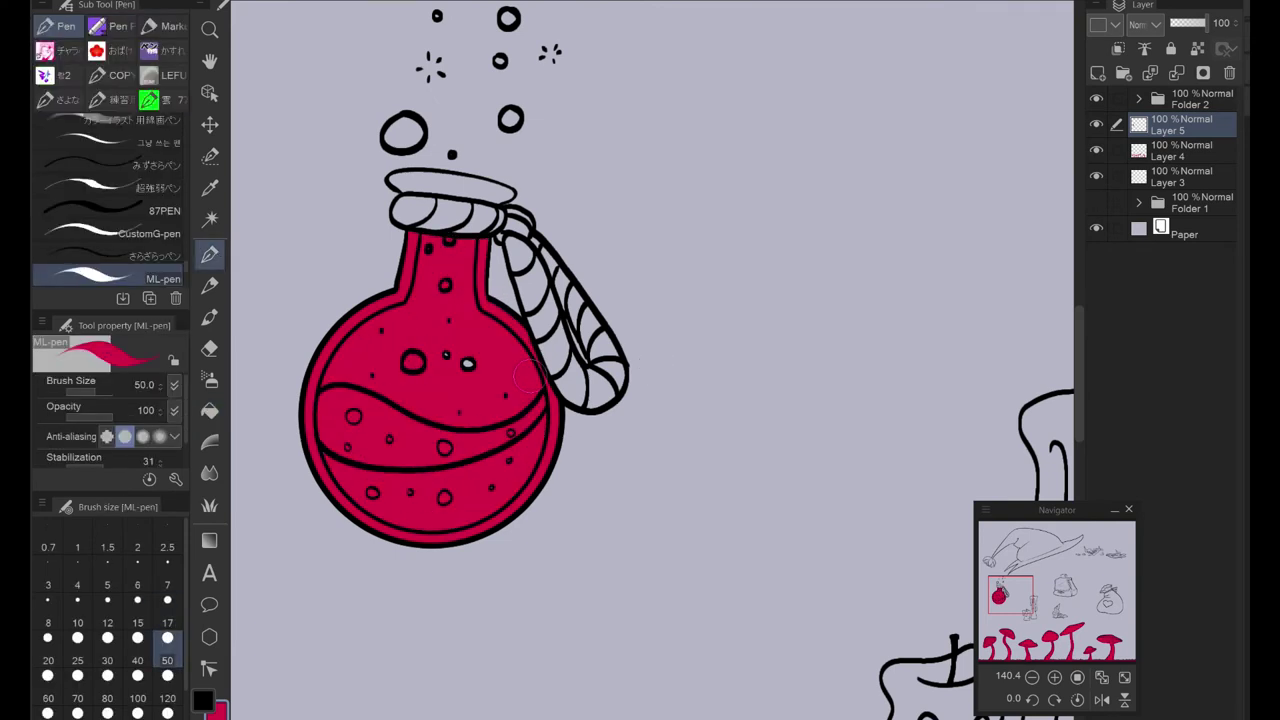
key("g")
left_click(420, 184)
Step: Lower the flask glass layer's opacity to 47% and put the flask and mushroom fill layers into separate folders
left_click_drag(1230, 22, 1200, 22)
key("ctrl+g")
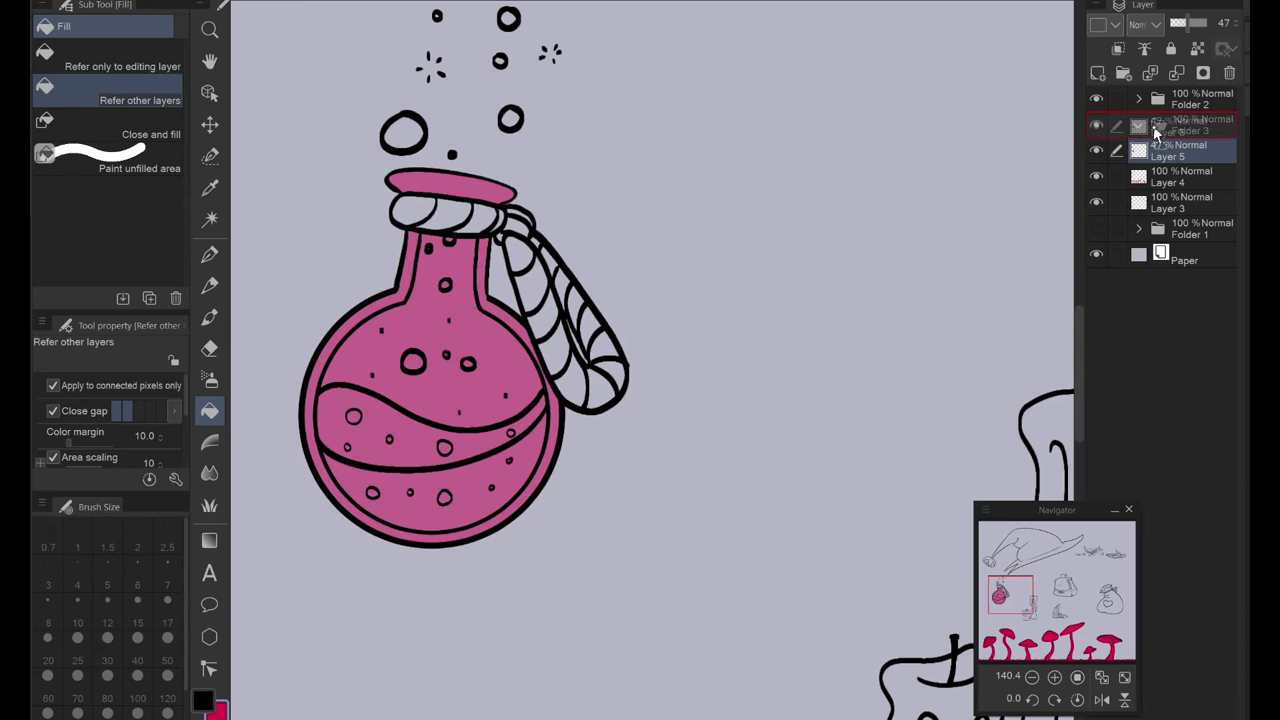
left_click(1150, 73)
left_click(1138, 176)
Step: On a new layer below the glass layer, fill both bands of the flask's liquid with crimson
key("ctrl+shift+n")
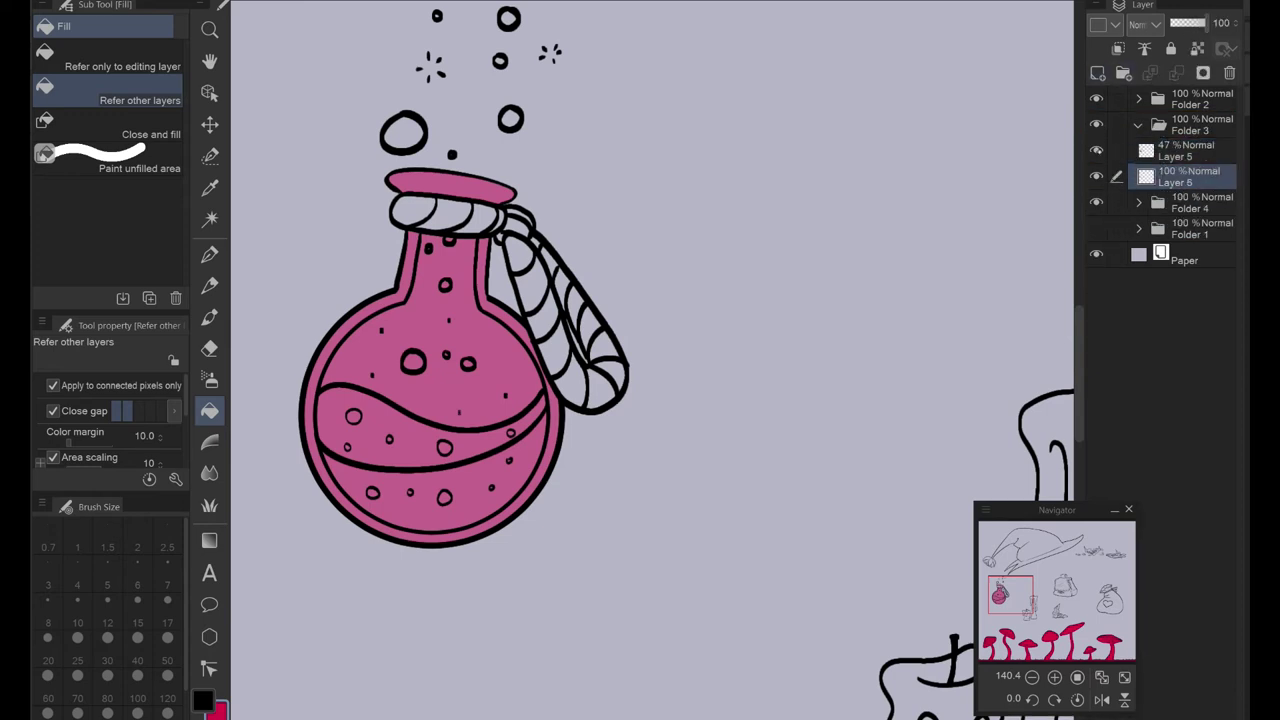
left_click(428, 468)
left_click(428, 478)
key("p")
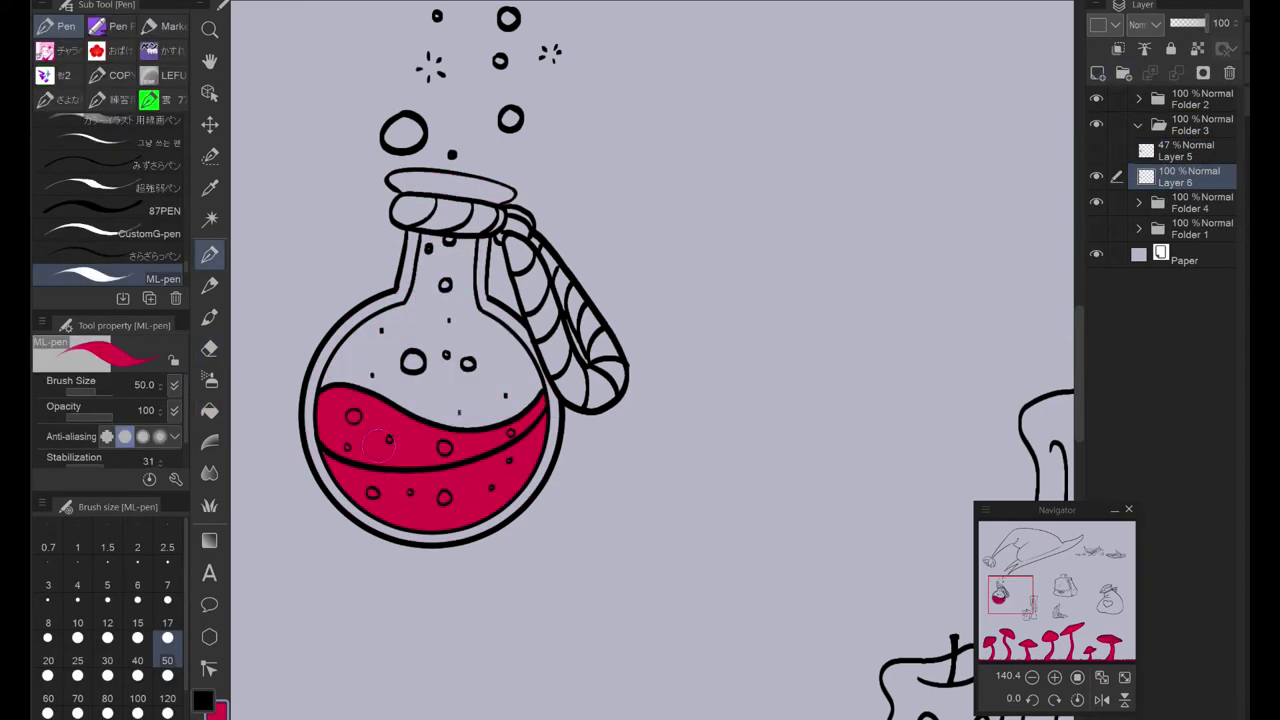
Step: On a new layer below the liquid, paint and fill the flask's whole inner area with crimson, covering the gaps
key("ctrl+shift+n")
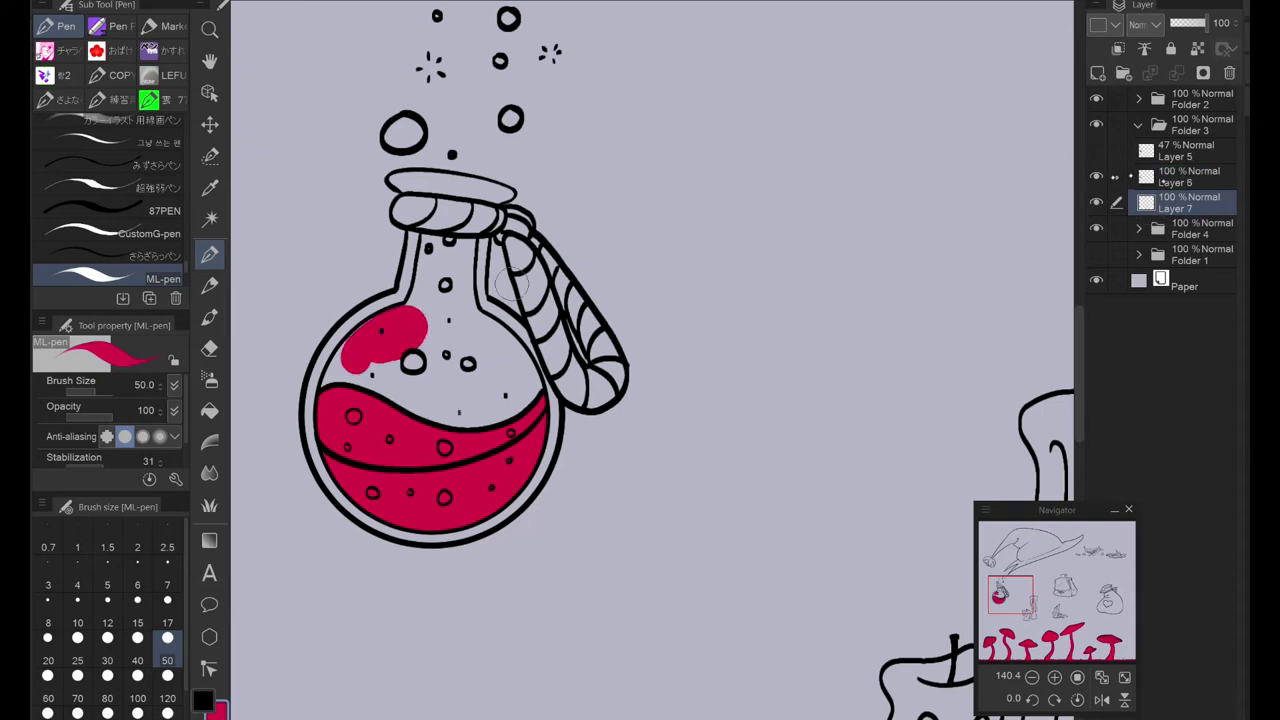
left_click(426, 242)
scroll(430, 250, "up", 4)
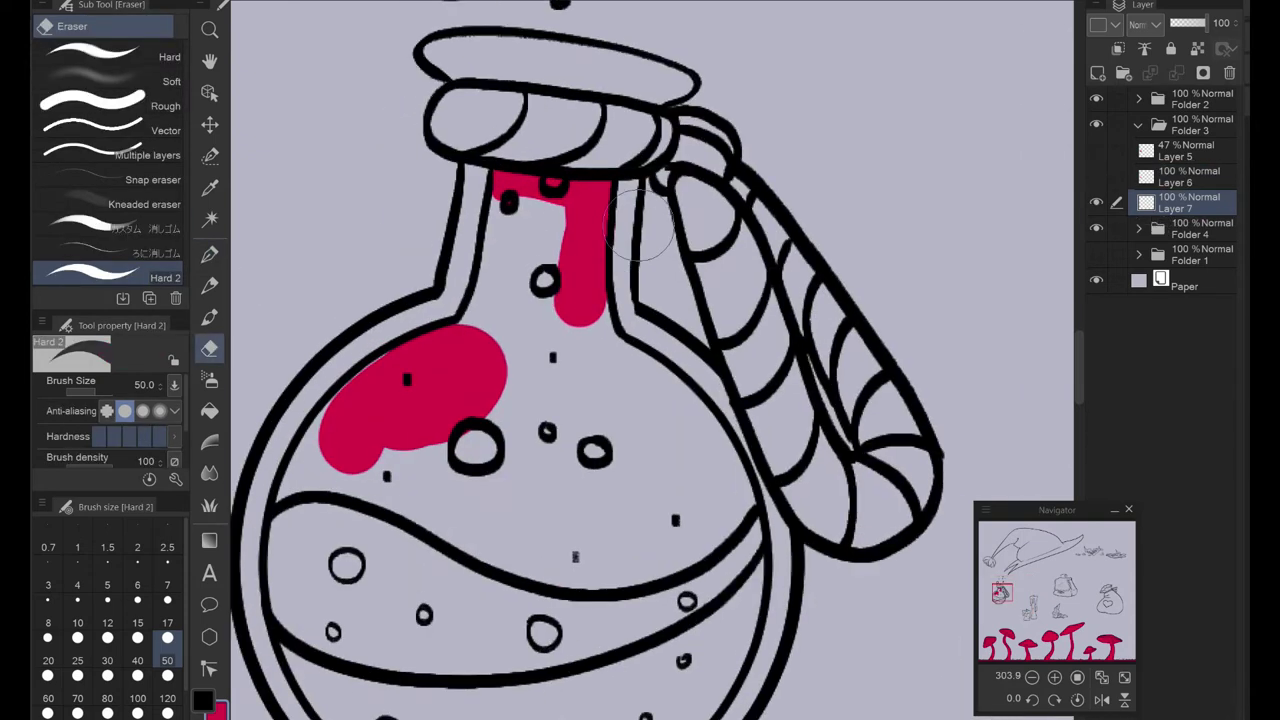
mouse_move(395, 365)
left_mouse_down()
mouse_move(290, 535)
mouse_move(292, 617)
mouse_move(305, 680)
left_mouse_up()
left_click(210, 380)
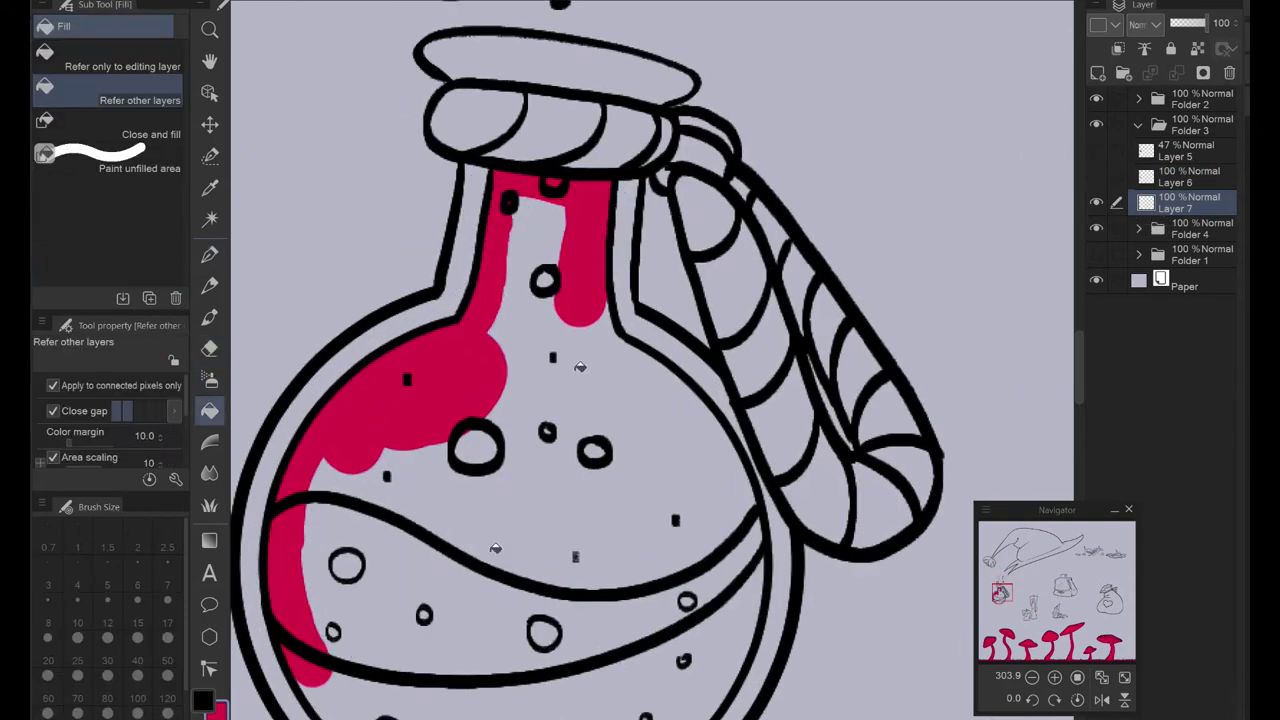
left_click(400, 520)
left_click(210, 254)
left_click_drag(698, 607, 720, 460)
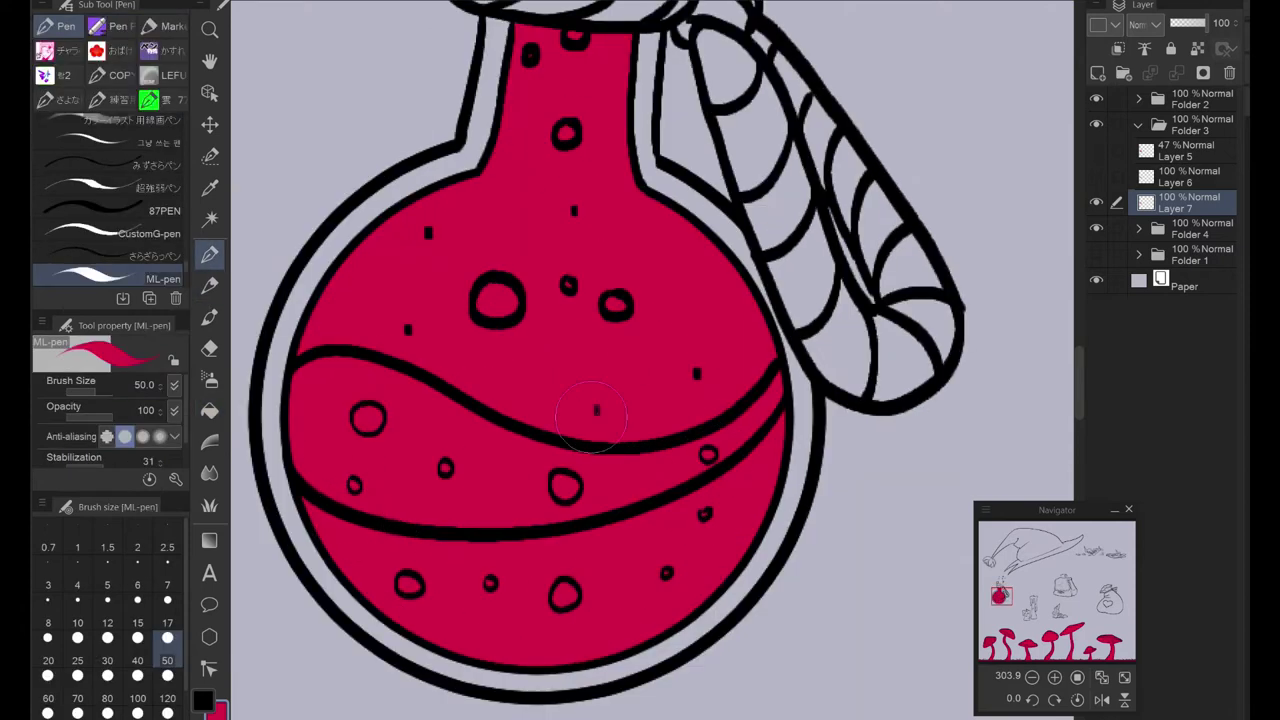
Step: On the liquid's layer, paint the bubbles above the flask crimson, using size 17 for the smaller ones, and raise the glass layer's opacity to 100%
scroll(455, 315, "down", 3)
left_click(1185, 176)
scroll(430, 400, "up", 4)
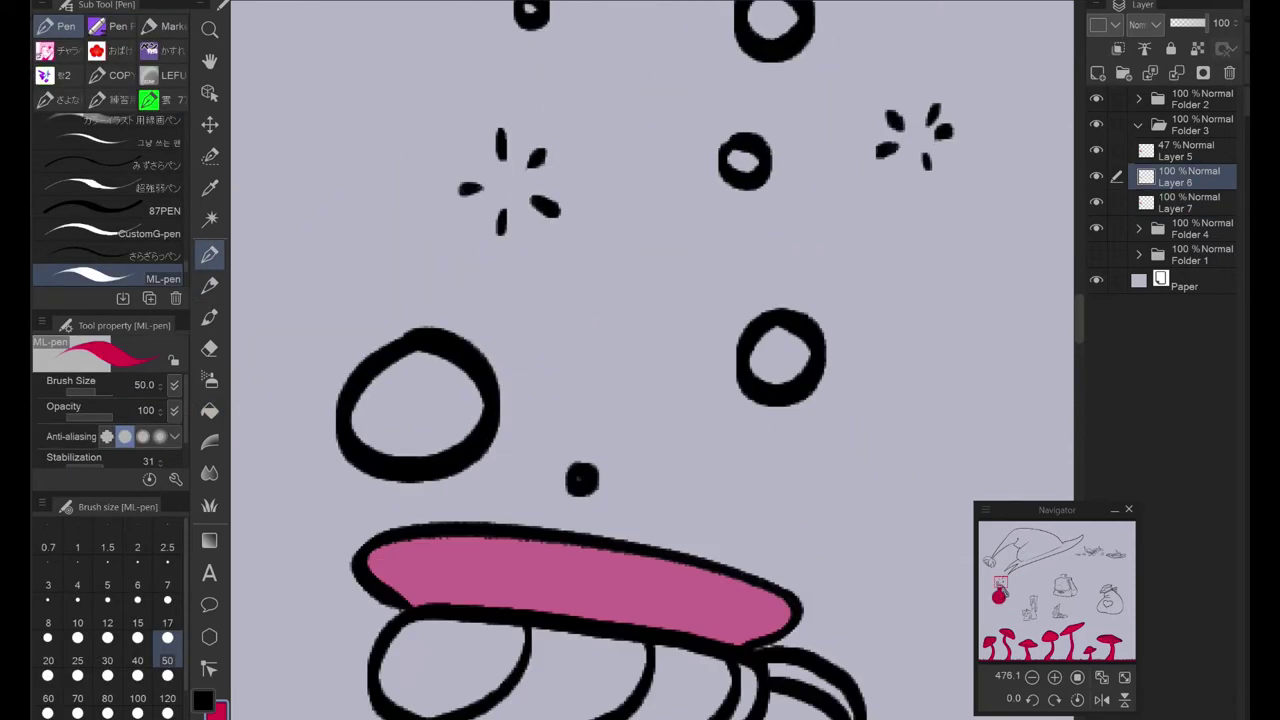
left_click_drag(415, 400, 440, 405)
key("bracketleft")
left_click_drag(770, 350, 790, 360)
scroll(652, 361, "down", 3)
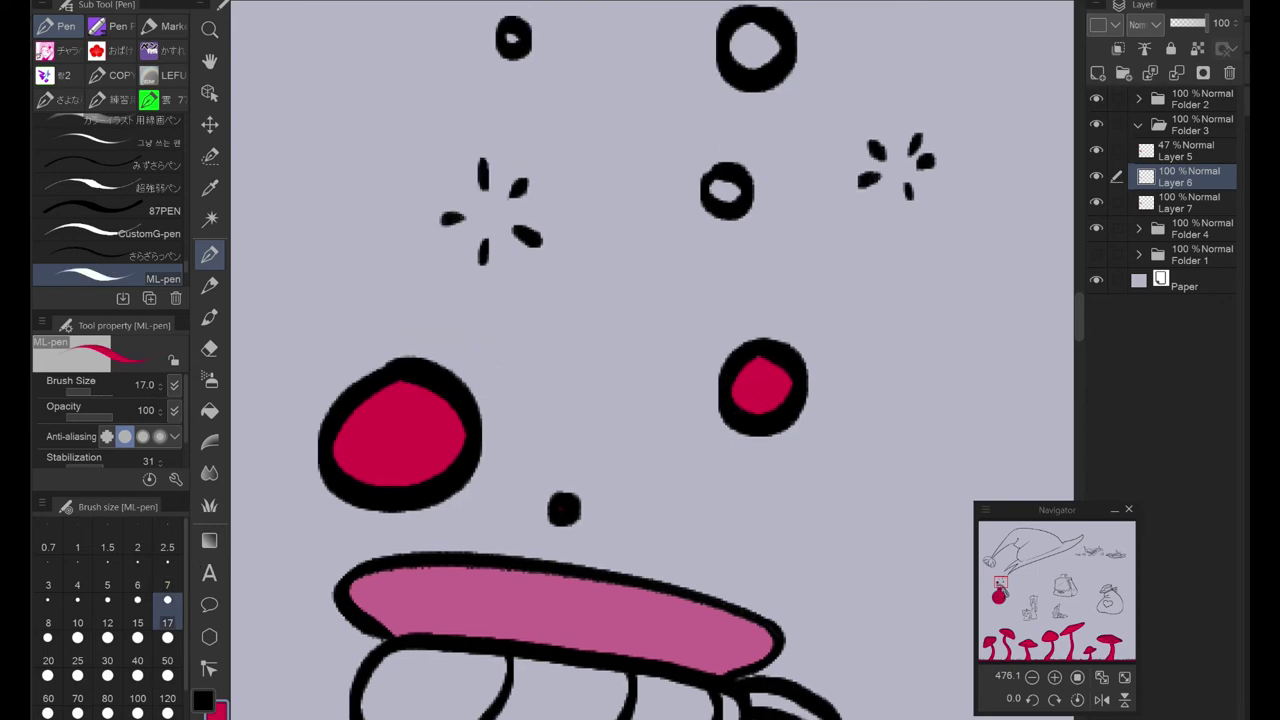
left_click(654, 226)
left_click(628, 369)
left_click(406, 222)
scroll(600, 400, "down", 3)
left_click(1185, 150)
left_click_drag(1195, 22, 1240, 22)
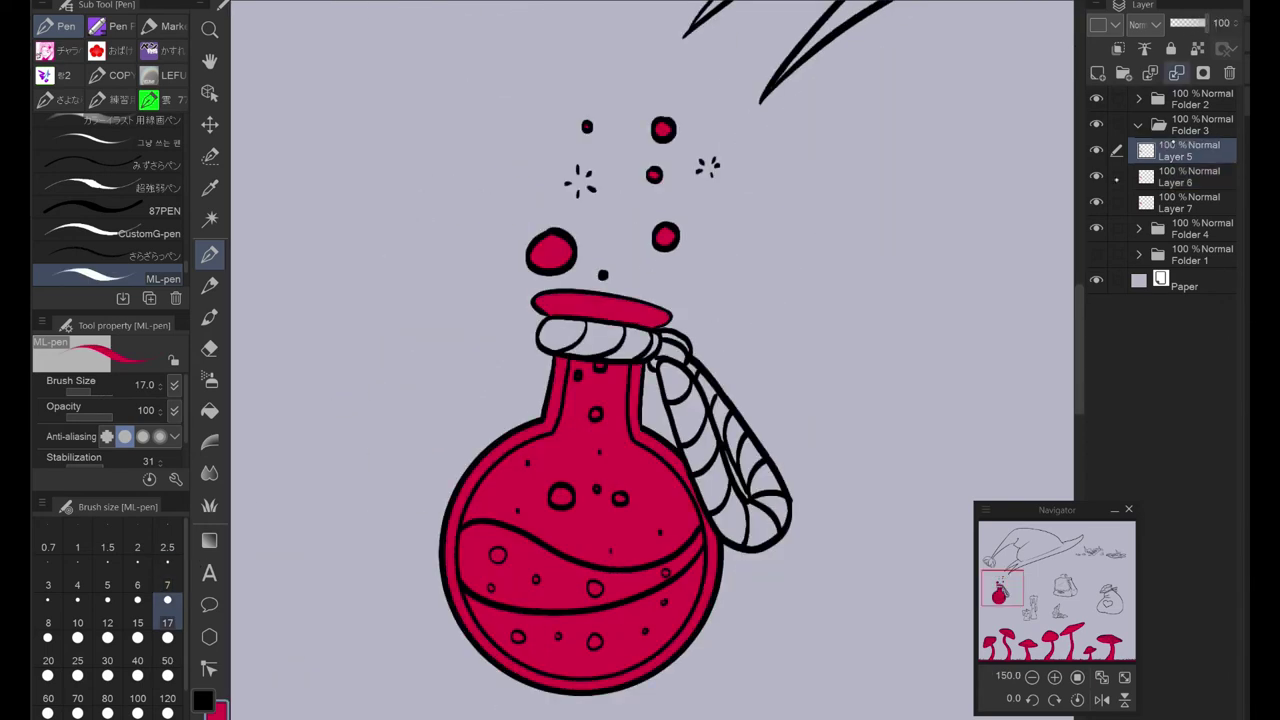
Step: On a new layer above the glass, fill all segments of the flask's neck rope and hanging loop with crimson, touching up gaps with the ML-pen
left_click(1098, 73)
scroll(600, 400, "up", 5)
key("g")
left_click(490, 320)
left_click(660, 345)
left_click(690, 480)
left_click(740, 620)
left_click(806, 543)
left_click(748, 462)
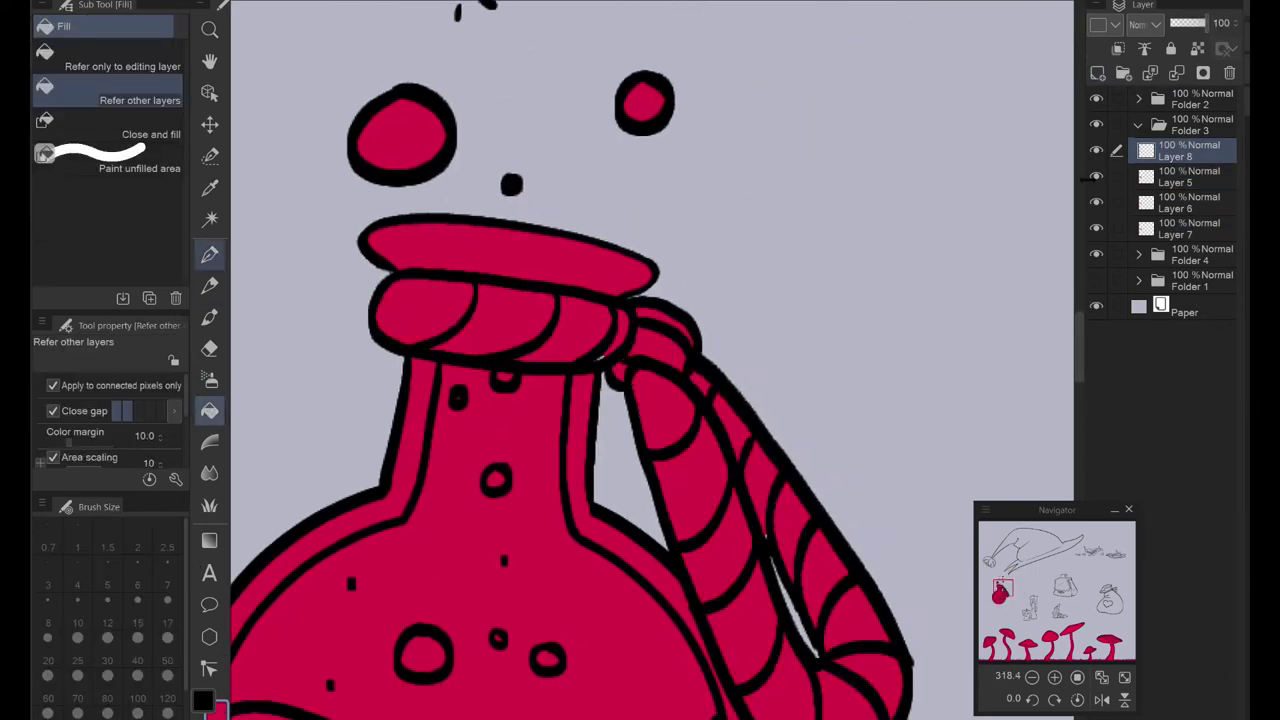
key("p")
left_click_drag(672, 326, 572, 181)
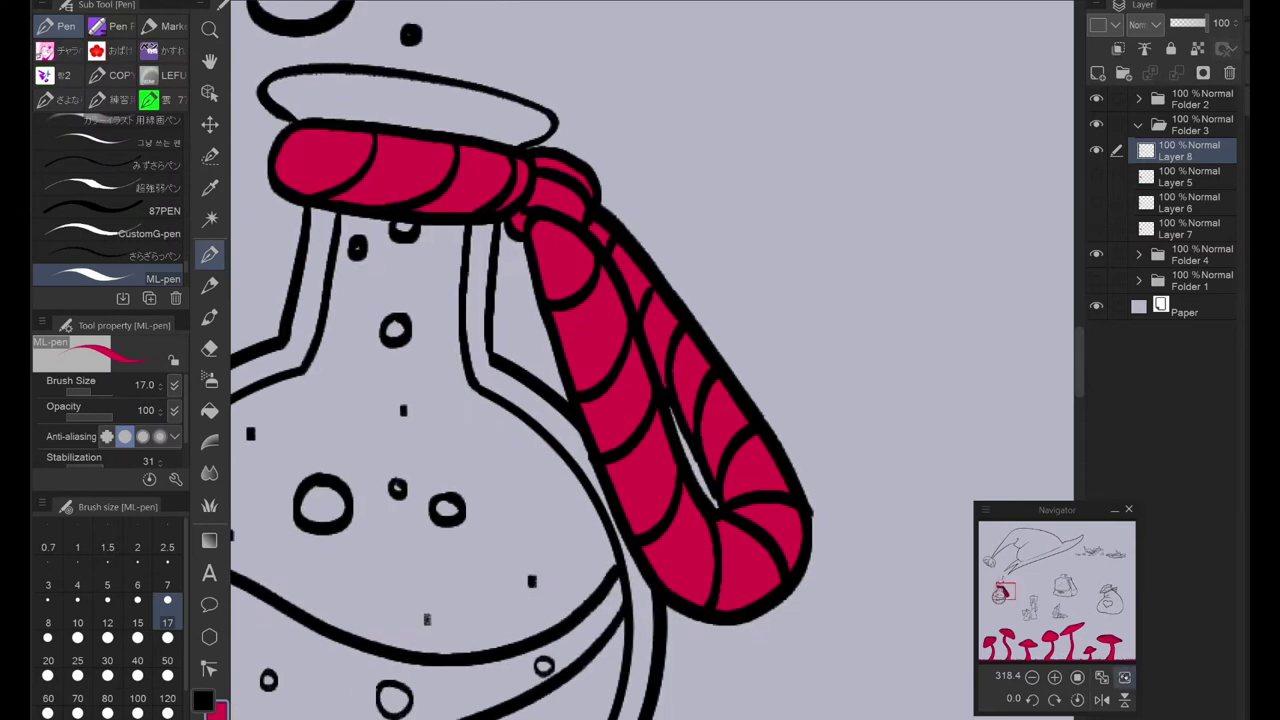
Step: On a new layer in its own folder, fill the short and the tall candle with crimson
scroll(650, 360, "down", 5)
left_click(355, 395)
scroll(520, 480, "up", 5)
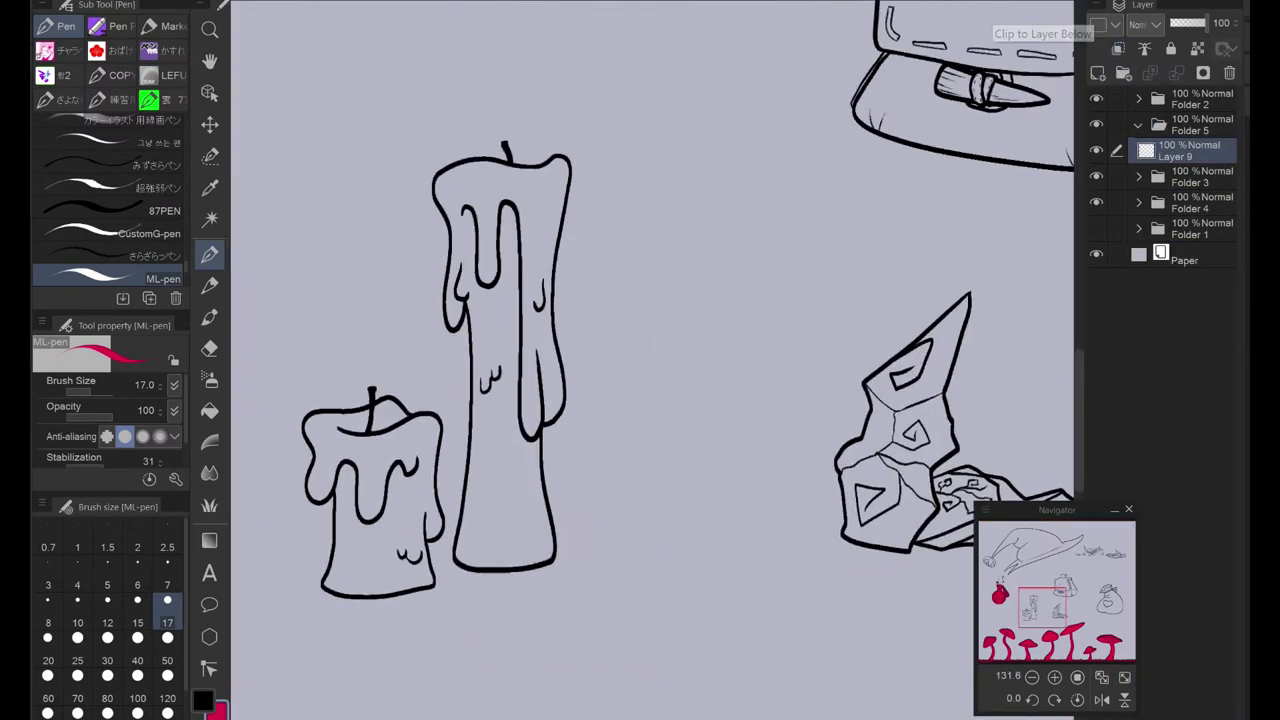
key("g")
left_click(370, 500)
left_click(466, 363)
scroll(466, 363, "up", 2)
Step: On a new layer in a separate folder, fill all facets of the upright crystal with crimson
scroll(466, 363, "down", 3)
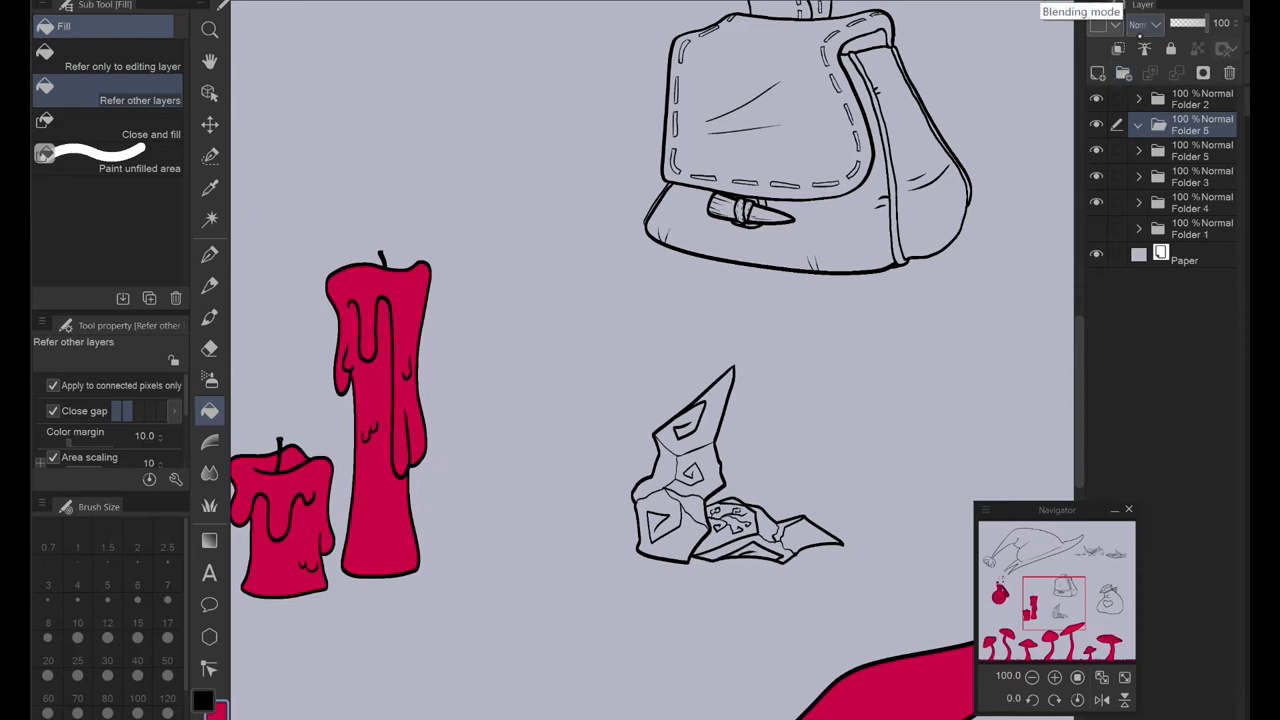
scroll(538, 289, "up", 3)
left_click(1097, 73)
left_click_drag(555, 235, 470, 490)
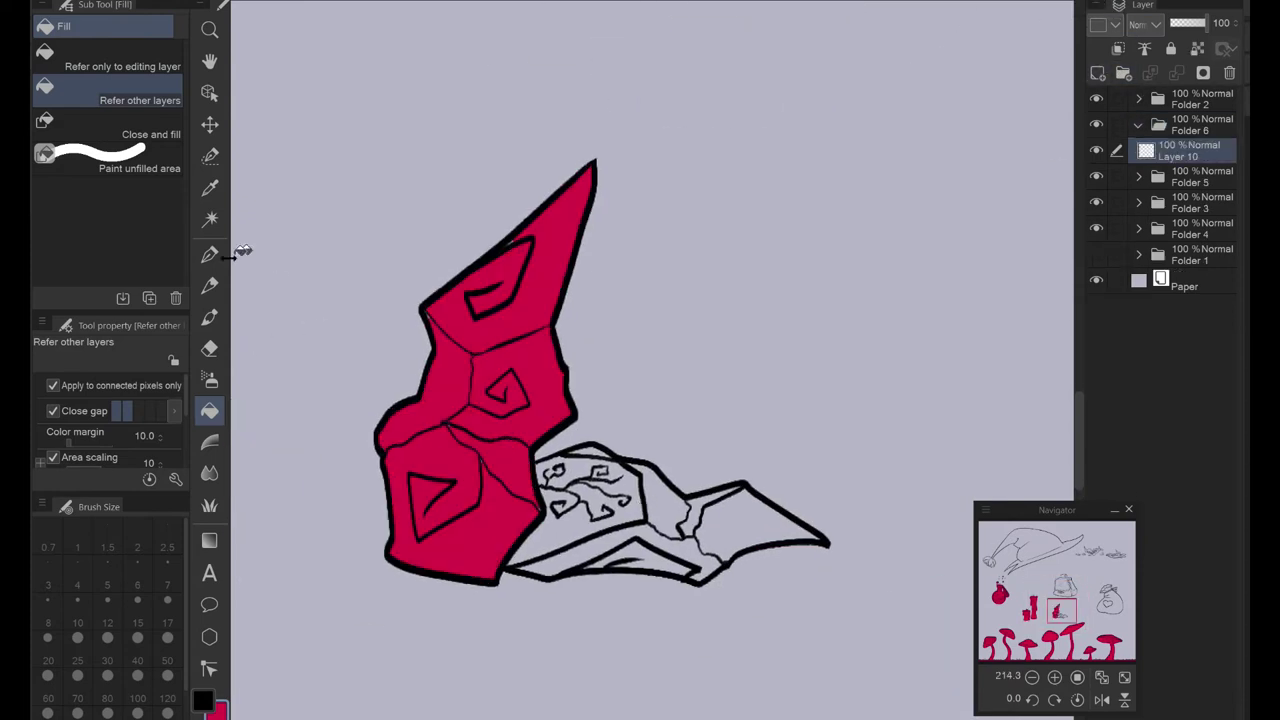
left_click(209, 254)
scroll(520, 322, "up", 2)
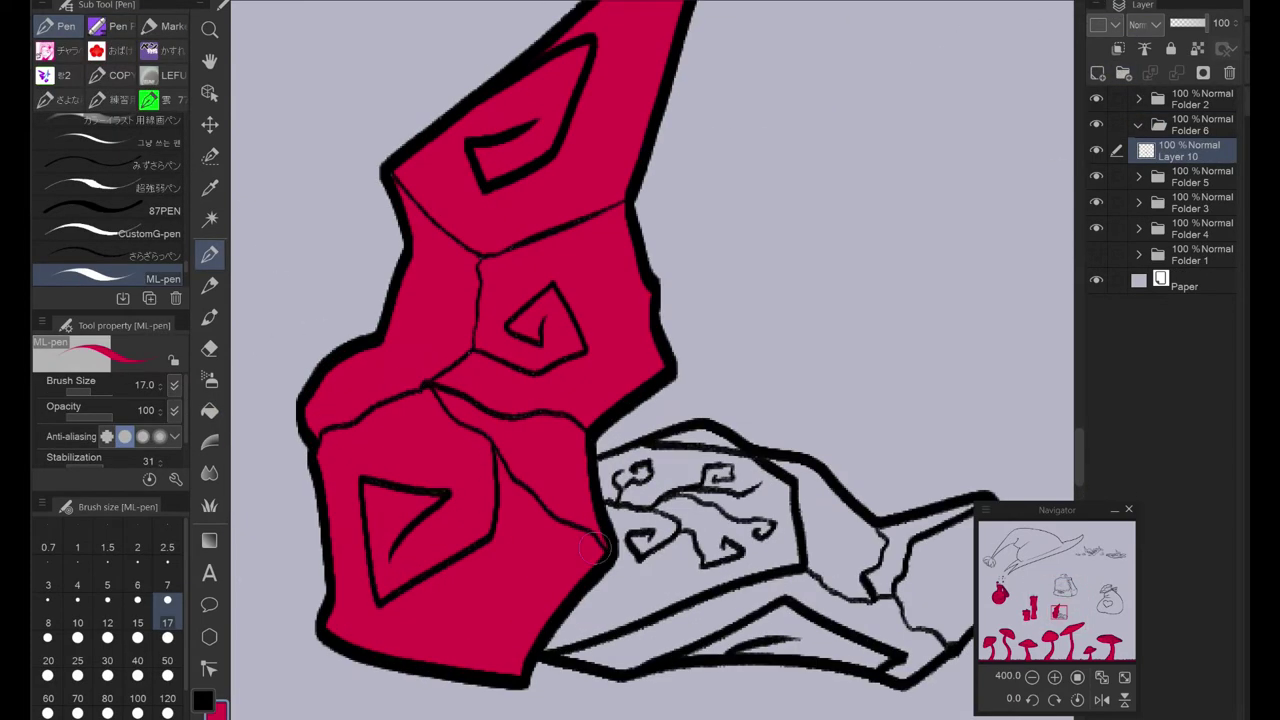
Step: On another new layer in the crystal folder, fill the fallen crystal with crimson, including its carved swirls, and hide the upright crystal's layer
left_click(1097, 73)
left_click_drag(600, 450, 340, 330)
left_click(209, 410)
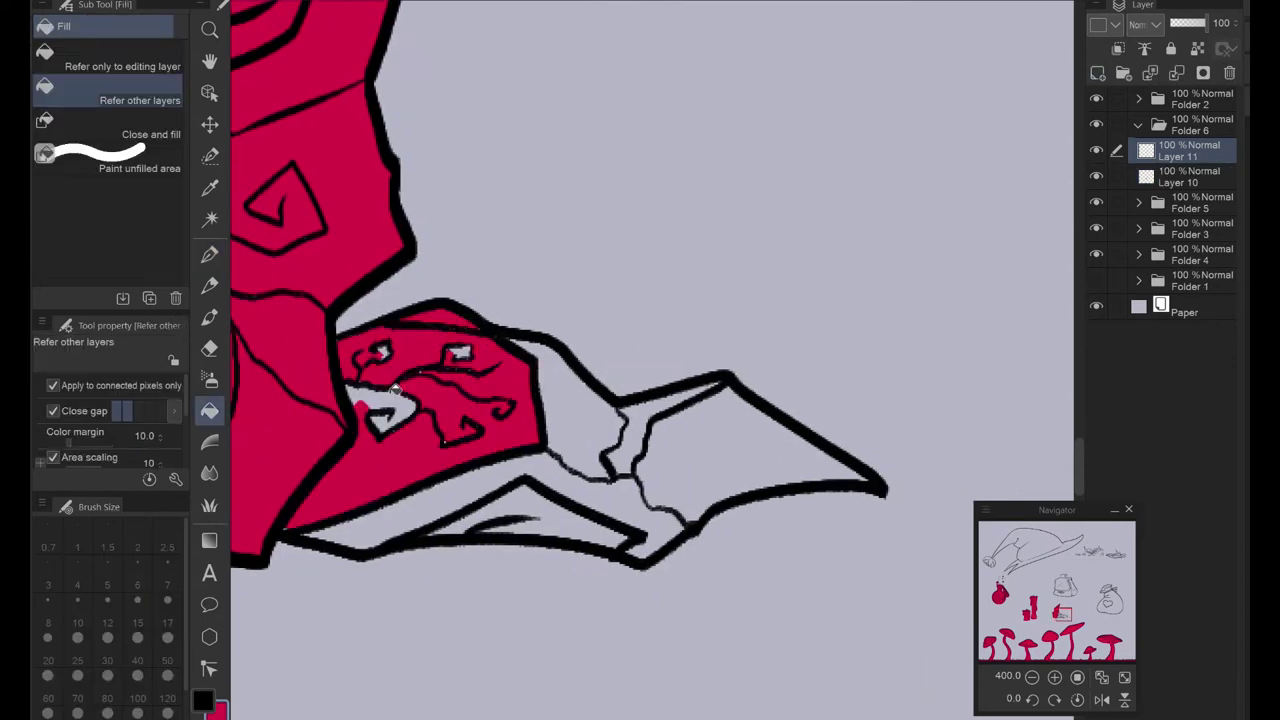
left_click(420, 420)
left_click(750, 450)
left_click(209, 254)
left_click(1096, 175)
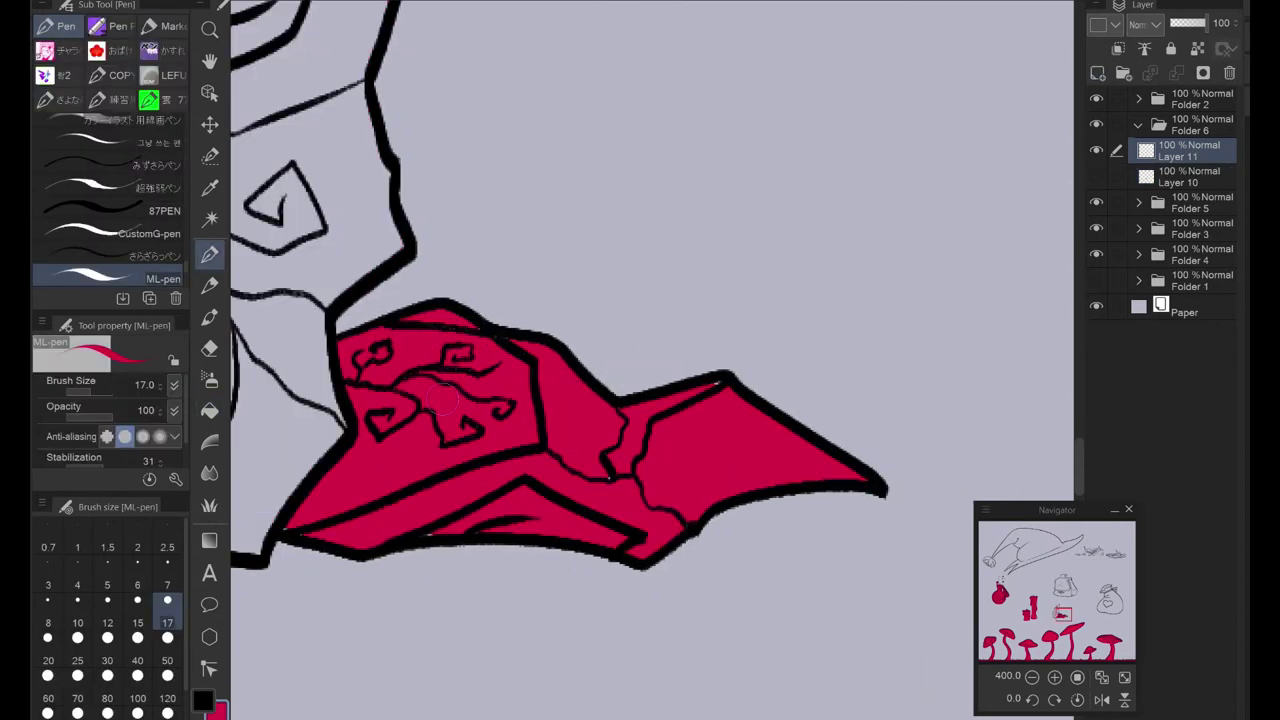
Step: On a new layer in its own folder, fill the bag's handle, flap, side and lower body with crimson, leaving stitches and toggle unfilled
left_click(1097, 73)
left_click(1057, 585)
scroll(1006, 411, "down", 3)
left_click(209, 410)
left_click(637, 135)
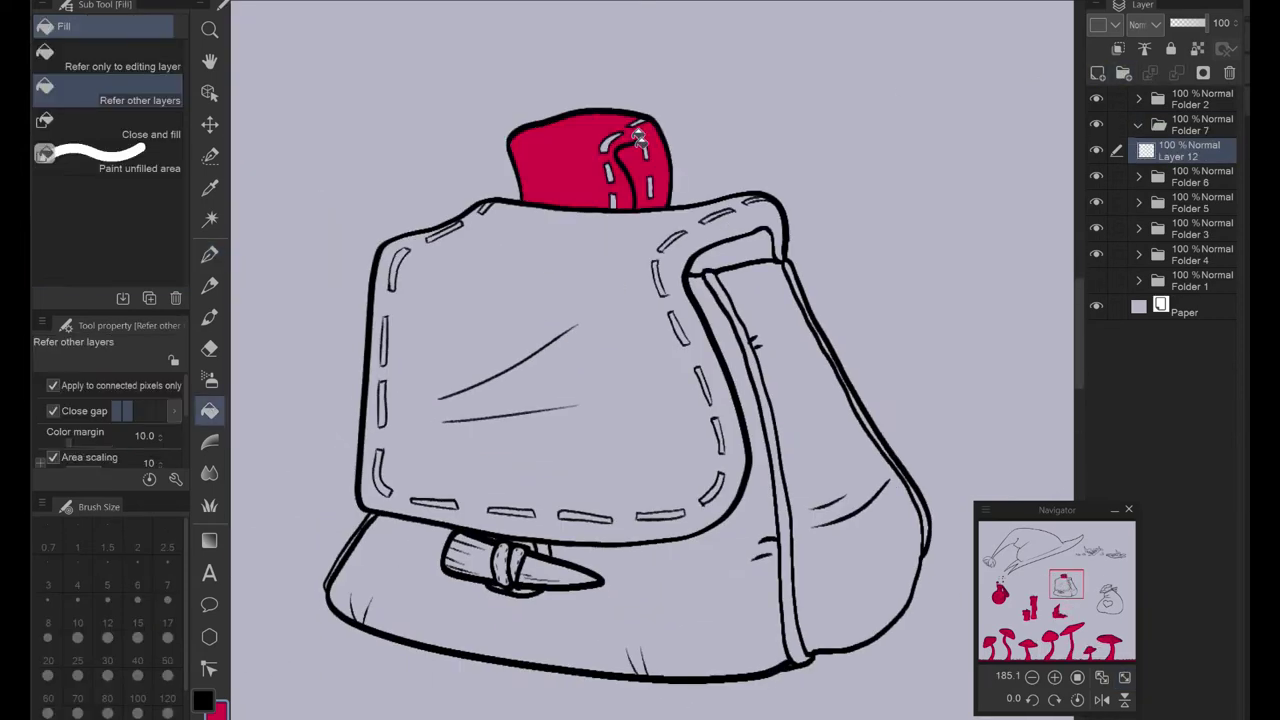
left_click(560, 340)
left_click(850, 540)
left_click(500, 620)
left_click(742, 250)
scroll(503, 621, "up", 4)
Step: Touch up the bag's crimson fill along the flap and handle edges with the ML-pen at size 17
key("p")
mouse_move(572, 408)
left_mouse_down()
mouse_move(676, 316)
mouse_move(560, 300)
mouse_move(690, 285)
mouse_move(770, 630)
left_mouse_up()
left_click_drag(537, 190, 517, 458)
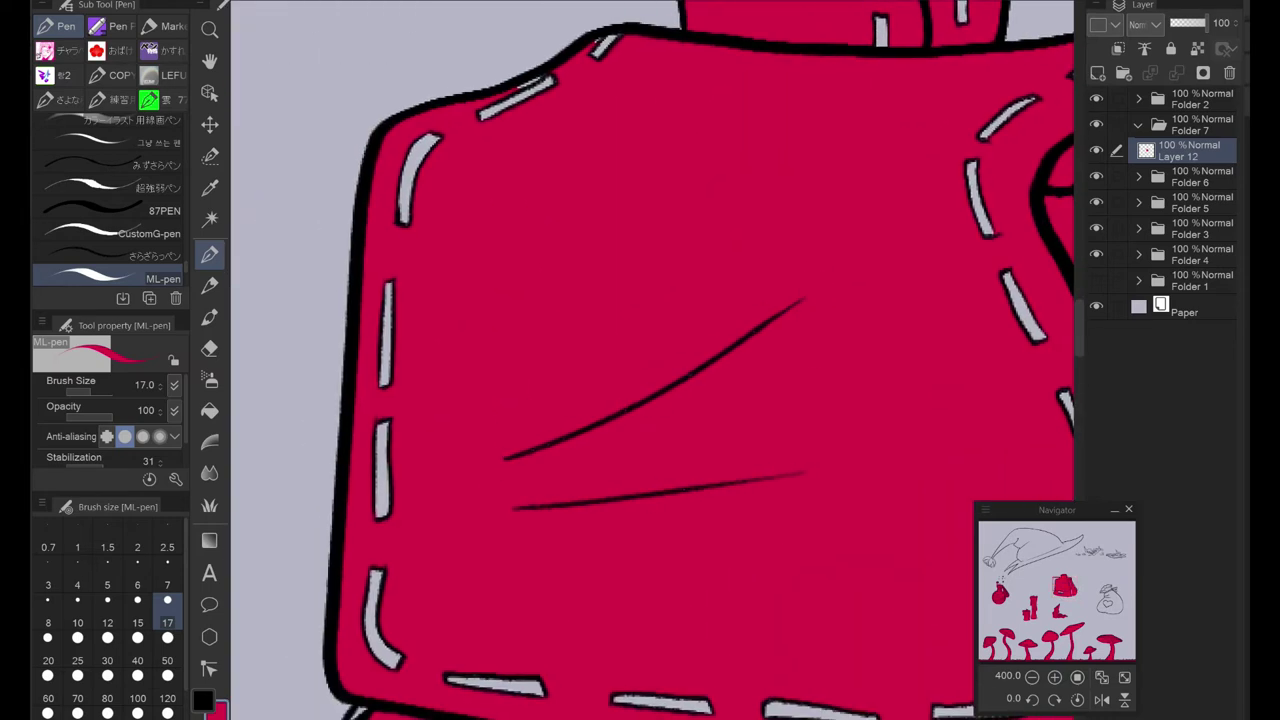
left_click_drag(590, 36, 418, 245)
key("e")
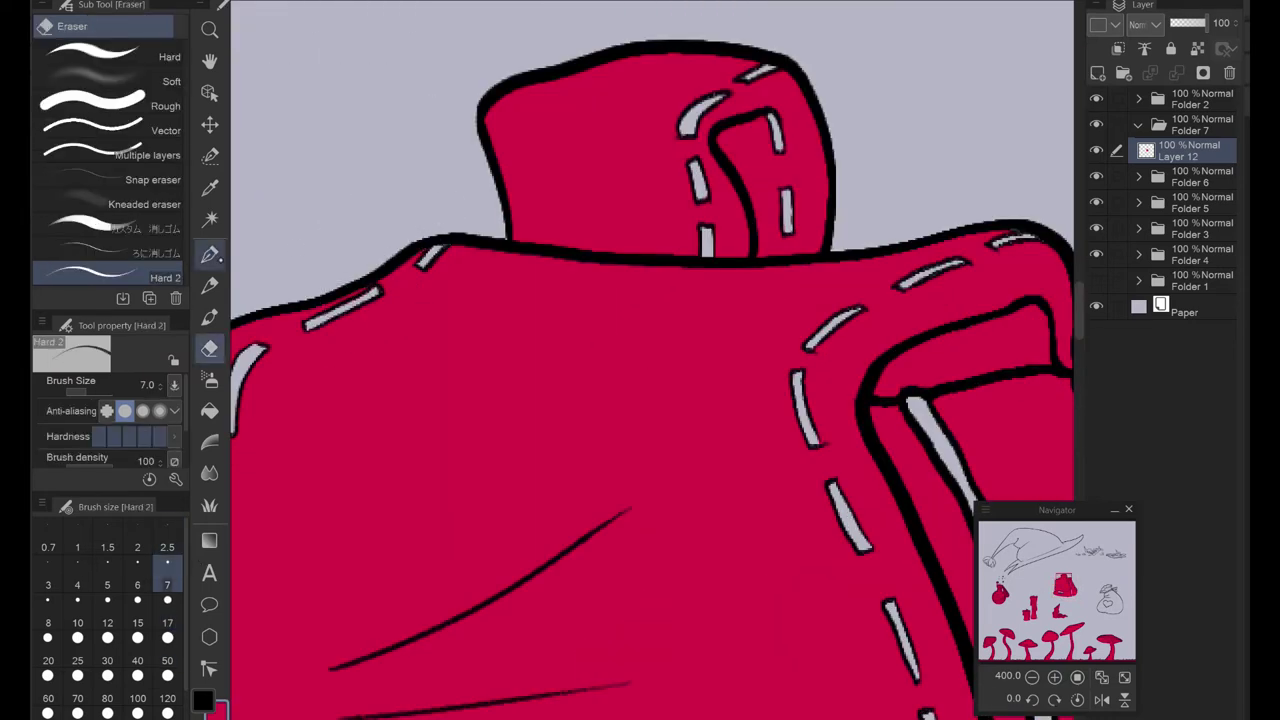
key("p")
Step: Lower the bag base layer's opacity to 46% and, on a new layer above it, paint the strap loop behind the toggle crimson
key("ctrl+minus")
key("ctrl+minus")
key("ctrl+minus")
key("ctrl+shift+n")
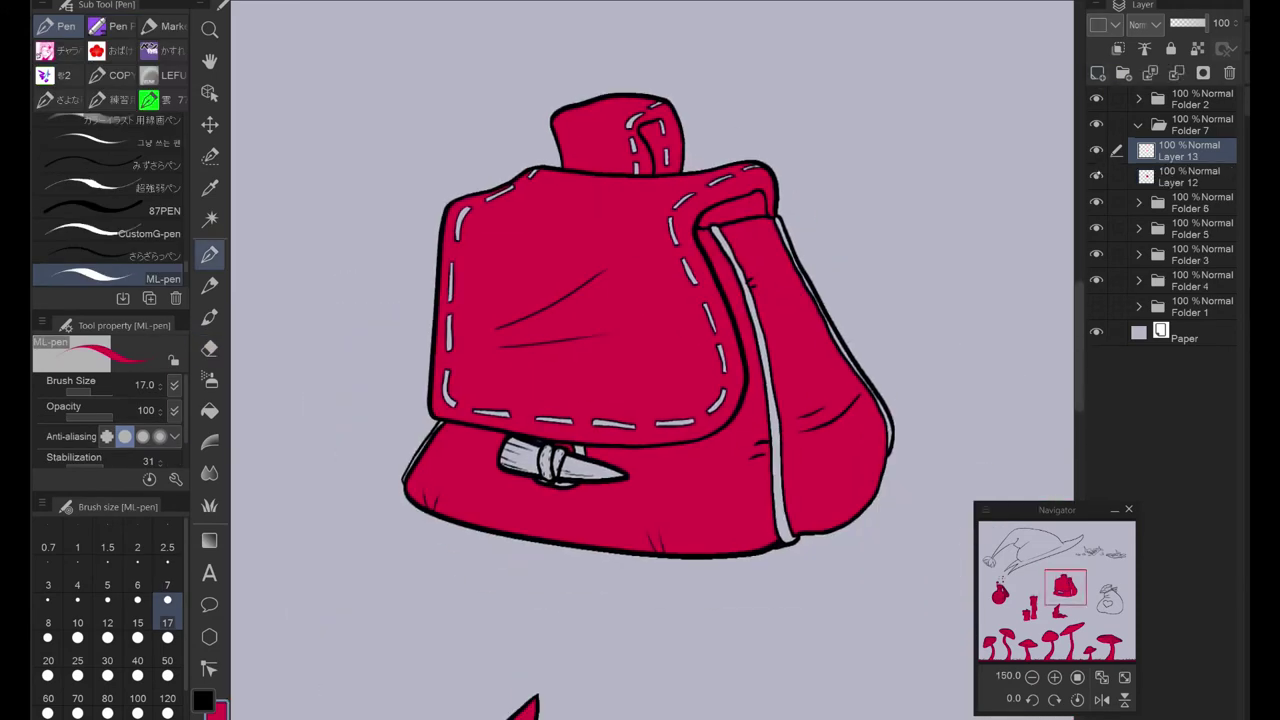
scroll(451, 431, "up", 5)
left_click_drag(462, 420, 360, 550)
left_click_drag(888, 493, 553, 418)
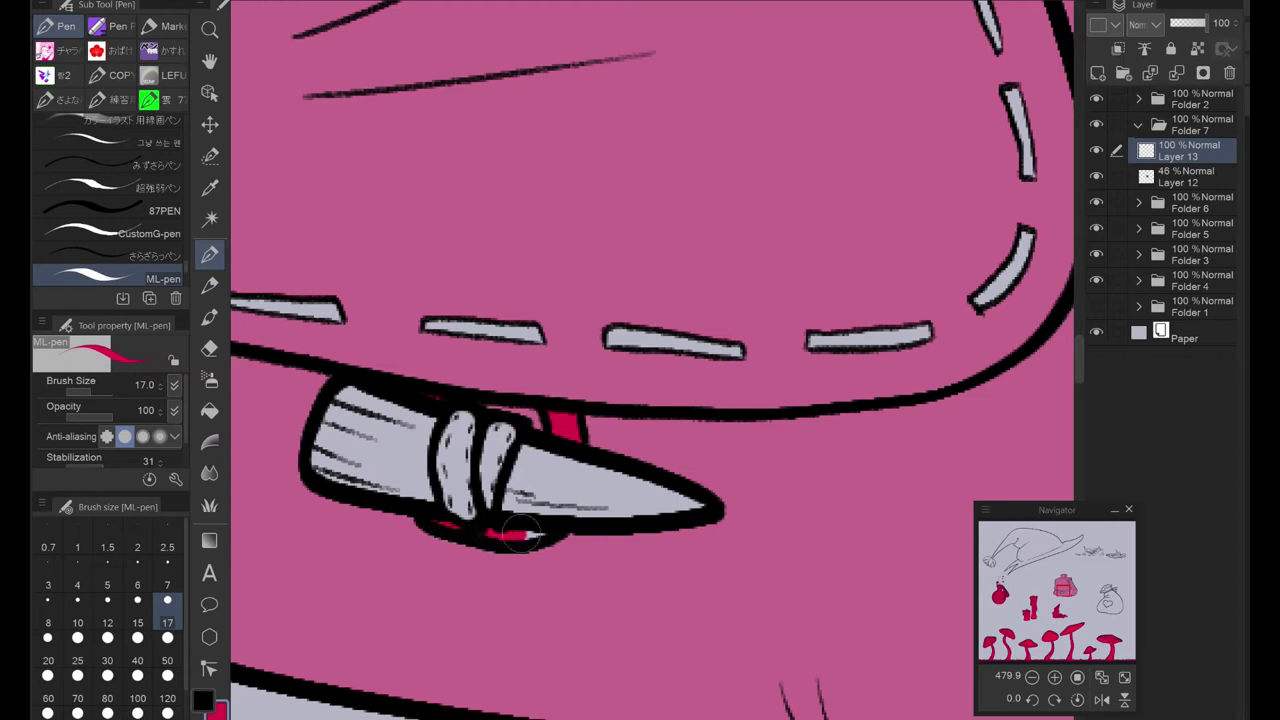
left_click_drag(519, 537, 170, 415)
Step: Fill the bag's piping strips along the side seams with crimson and touch up their ends with the ML-pen
key("g")
left_click(634, 294)
left_click_drag(634, 294, 264, 290)
left_click(535, 460)
left_click(409, 229)
key("p")
mouse_move(466, 324)
left_mouse_down()
mouse_move(556, 424)
mouse_move(616, 654)
left_mouse_up()
left_click(331, 144)
left_click_drag(400, 300, 775, 445)
Step: With the ML-pen at size 7, paint the stitches around the flap's upper right corner crimson on the detail layer
scroll(545, 385, "down", 3)
left_click(1185, 176)
left_click(1185, 150)
left_click(167, 584)
scroll(652, 360, "up", 5)
left_click_drag(600, 182, 790, 145)
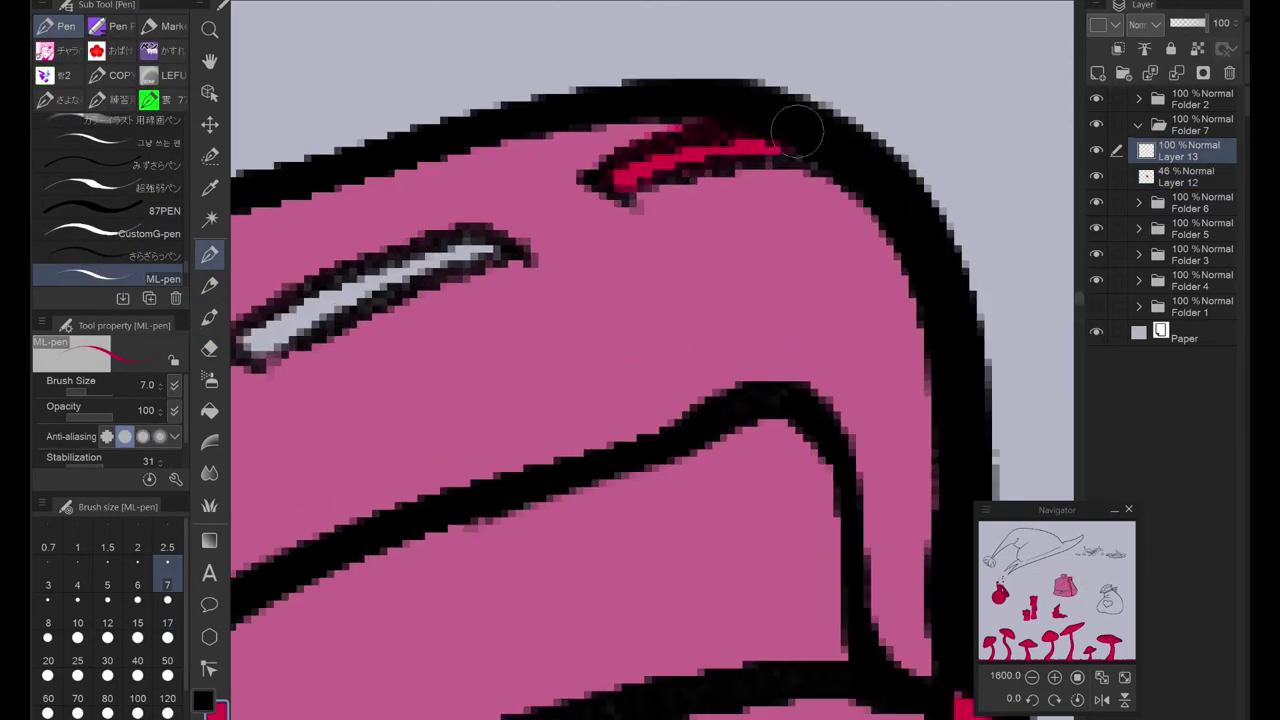
left_click_drag(500, 250, 680, 175)
mouse_move(420, 268)
left_mouse_down()
mouse_move(490, 225)
mouse_move(668, 172)
left_mouse_up()
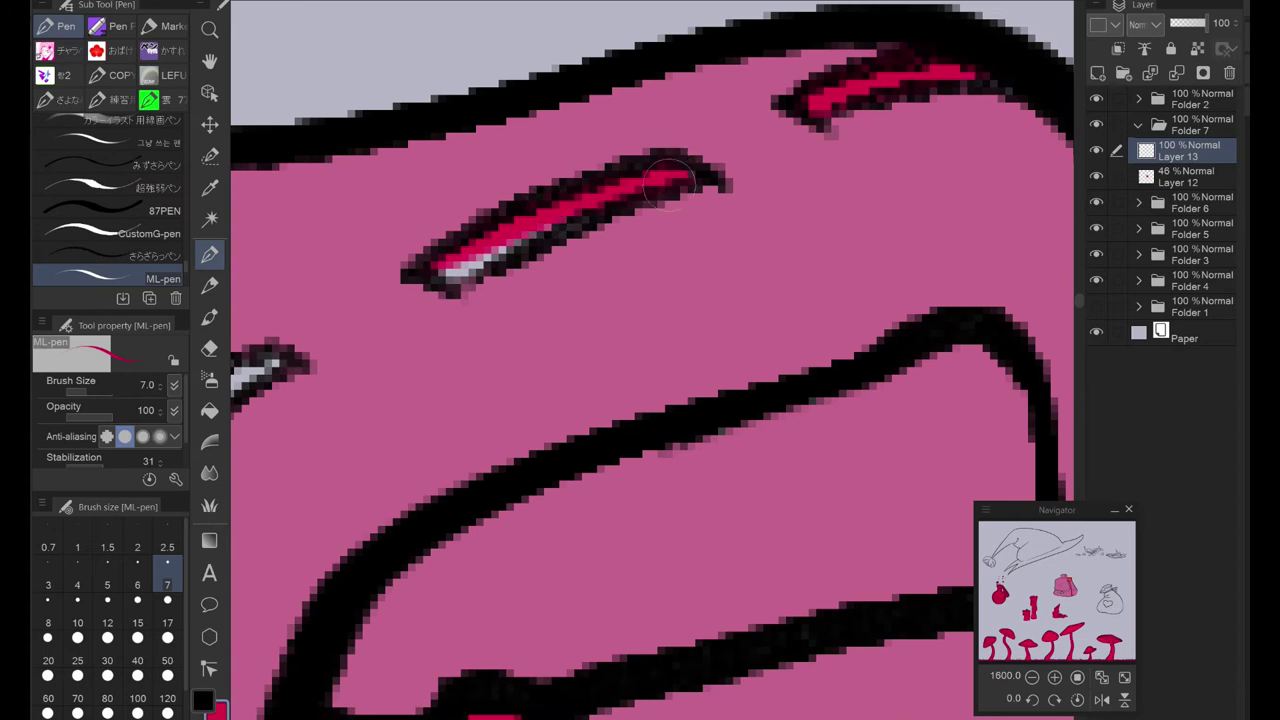
left_click_drag(465, 212, 800, 87)
mouse_move(605, 240)
left_mouse_down()
mouse_move(470, 330)
mouse_move(410, 395)
mouse_move(440, 120)
left_mouse_up()
mouse_move(408, 290)
left_mouse_down()
mouse_move(405, 225)
mouse_move(465, 487)
left_mouse_up()
Step: On the pouch line art layer, tidy the overshooting outline of the flap's right-hand stitch with the CustomG-pen at size 7
left_click(450, 365, "ctrl+shift")
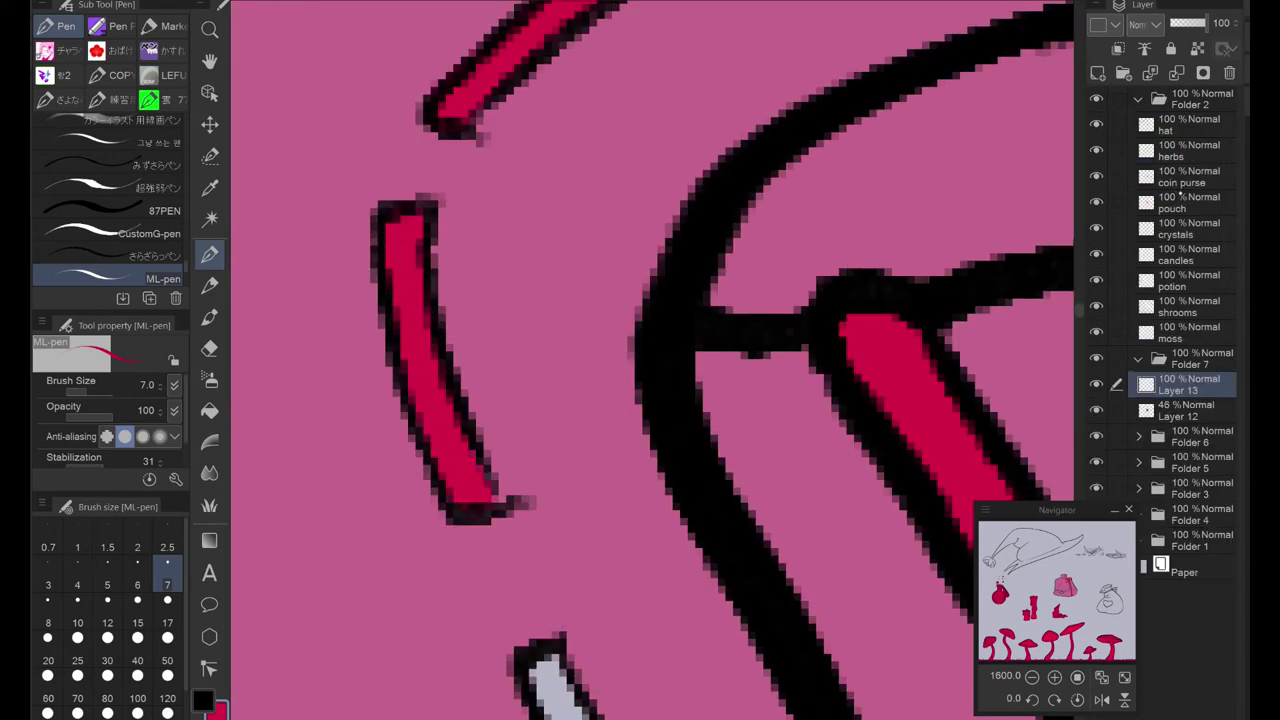
key("e")
key("p")
left_click(167, 585)
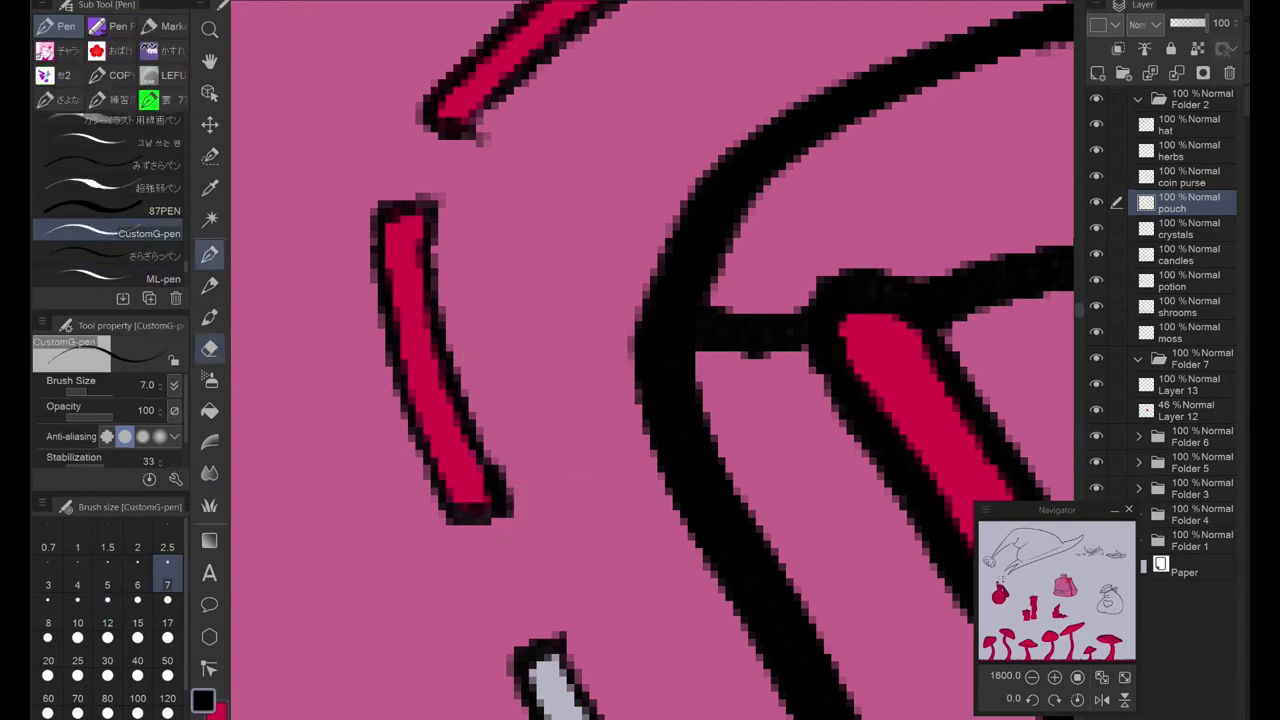
Step: Return to the bag's detail layer and paint the stitches running down the flap's right edge crimson, redoing uneven strokes
scroll(148, 243, "down", 3)
left_click(150, 219)
left_click(545, 680, "ctrl+shift")
mouse_move(545, 680)
left_mouse_down()
mouse_move(435, 390)
mouse_move(480, 530)
mouse_move(550, 626)
left_mouse_up()
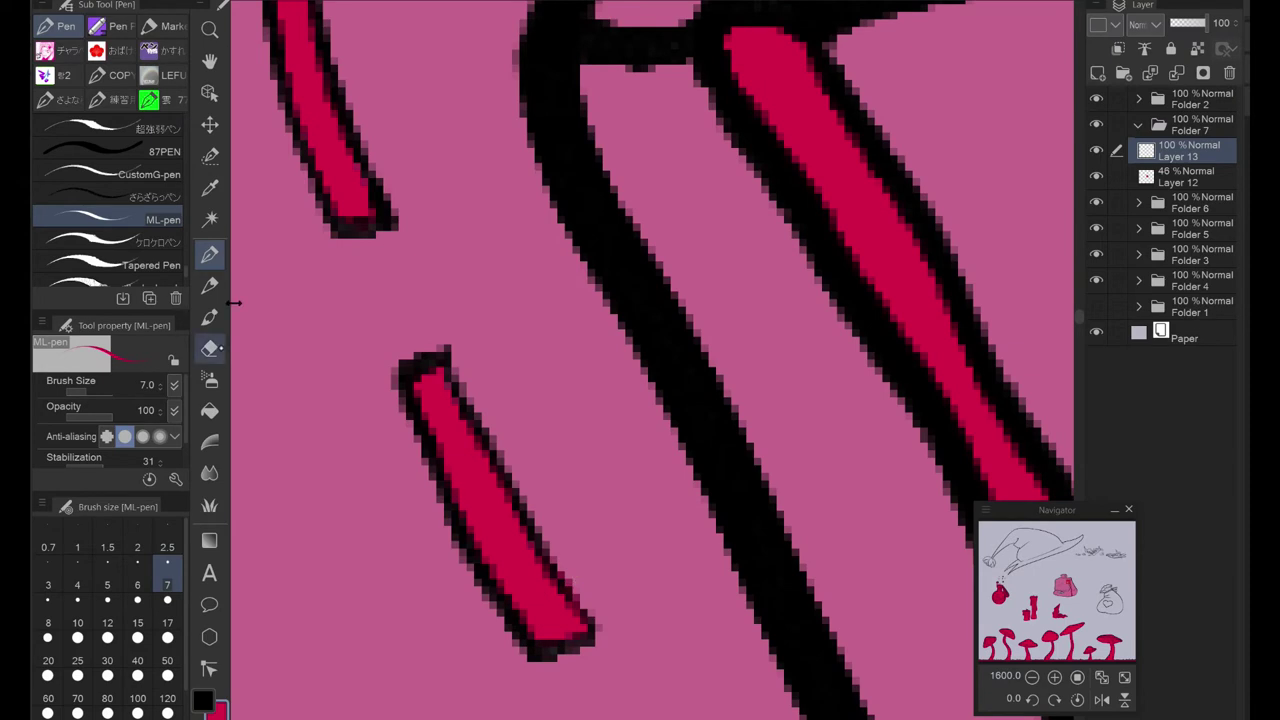
scroll(460, 285, "down", 3)
key("ctrl+z")
left_click_drag(468, 305, 550, 515)
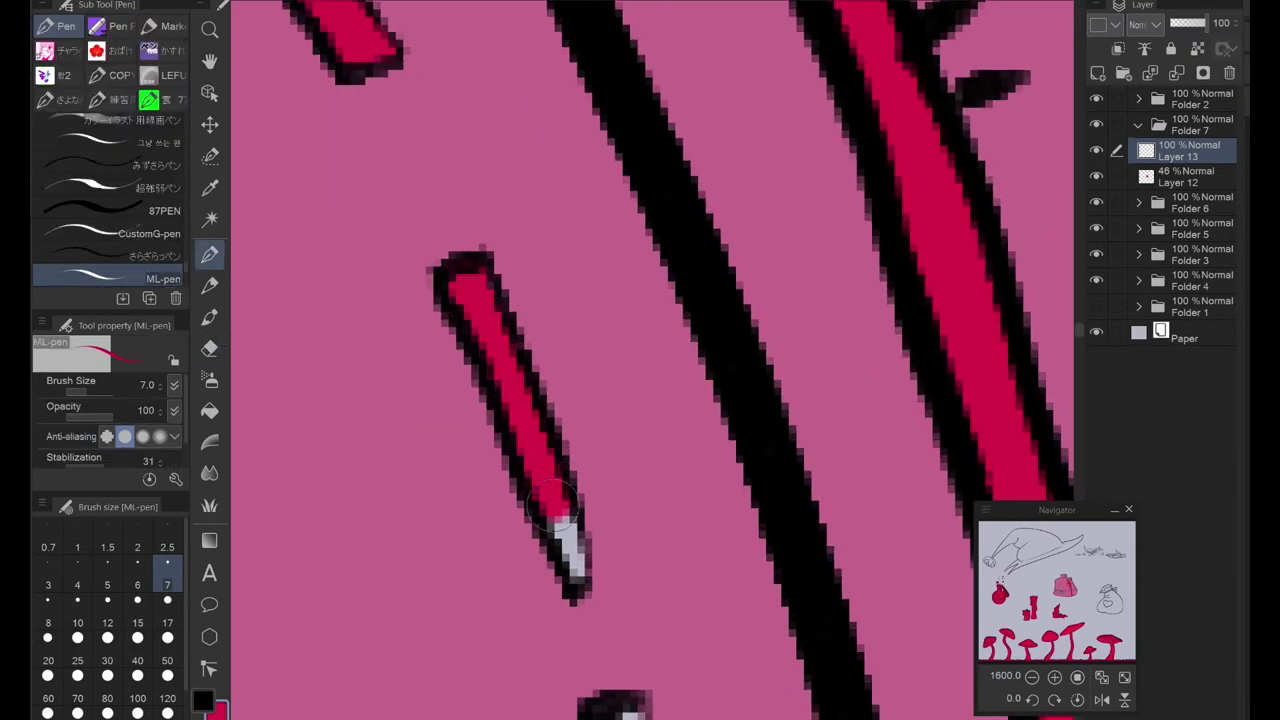
key("ctrl+z")
scroll(550, 515, "up", 3)
scroll(500, 400, "down", 3)
mouse_move(445, 285)
left_mouse_down()
mouse_move(514, 430)
mouse_move(545, 590)
left_mouse_up()
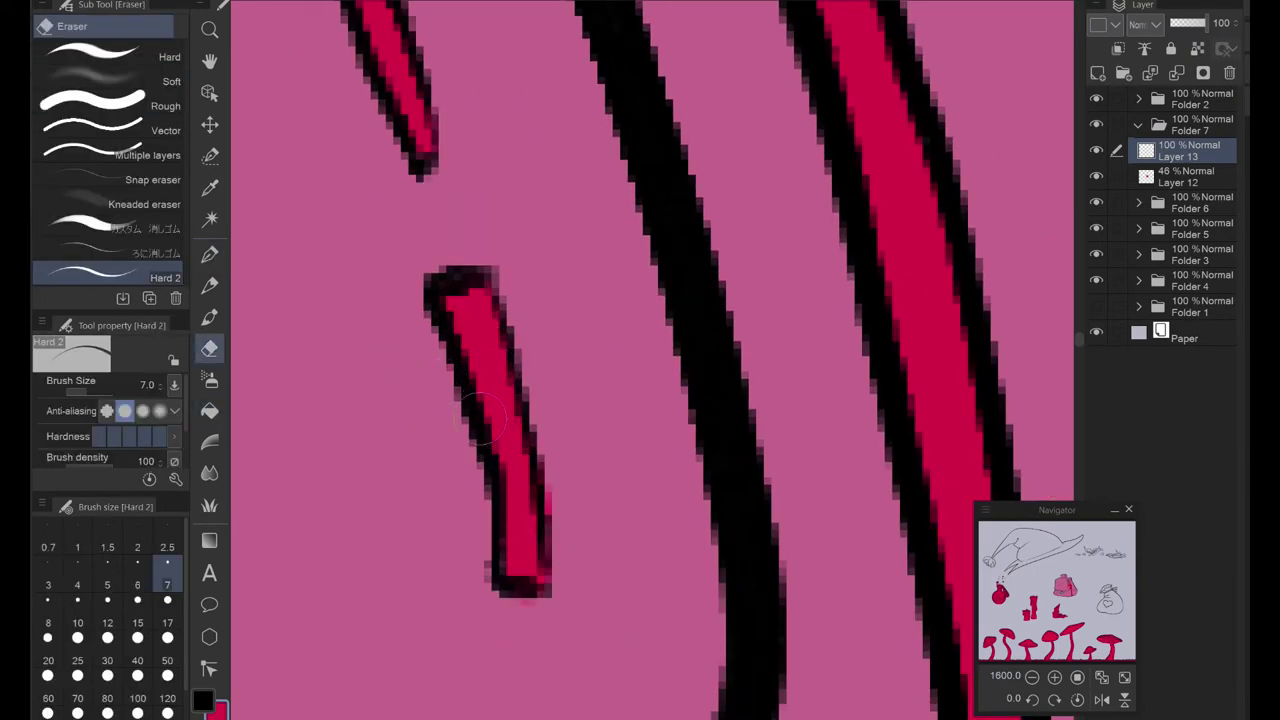
Step: Fill the curved stitch in the flap's lower right corner with crimson
scroll(489, 494, "down", 8)
key("g")
left_click(575, 450)
key("p")
scroll(580, 440, "down", 5)
scroll(580, 440, "left", 8)
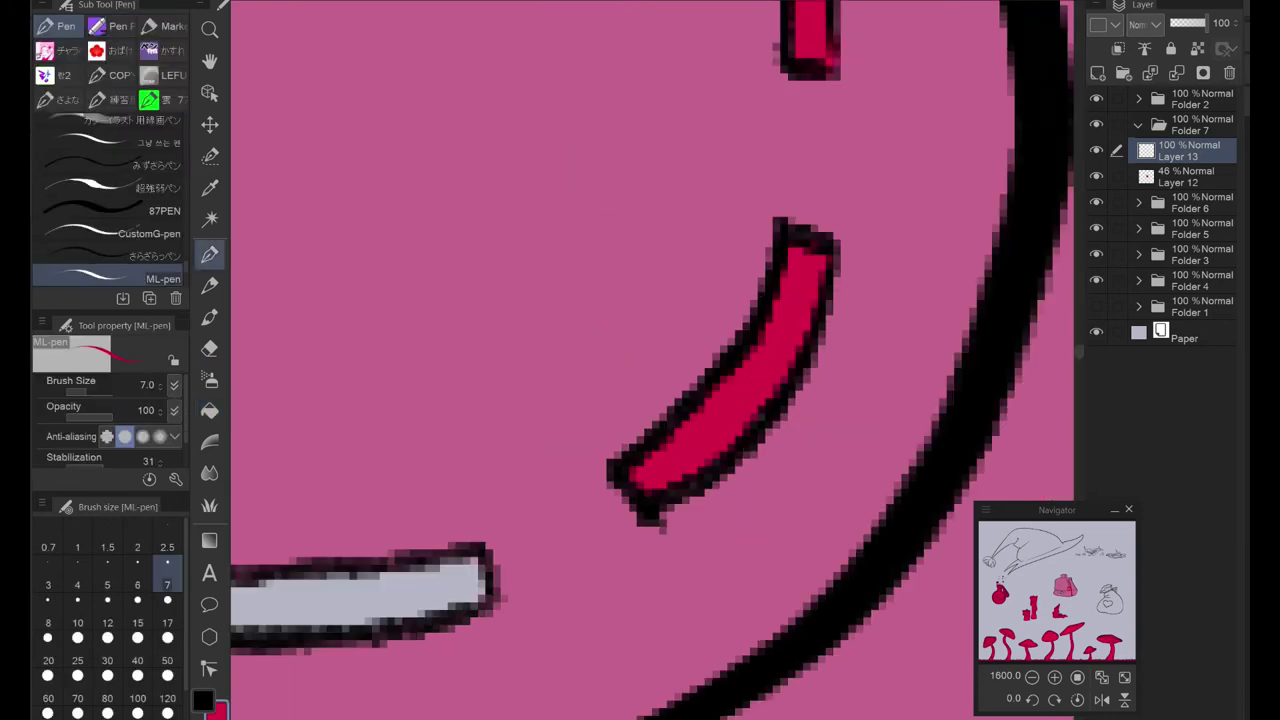
Step: Paint the row of stitches along the flap's bottom edge crimson with the ML-pen at size 7
mouse_move(385, 510)
left_mouse_down()
mouse_move(638, 514)
mouse_move(766, 489)
mouse_move(754, 465)
mouse_move(400, 488)
left_mouse_up()
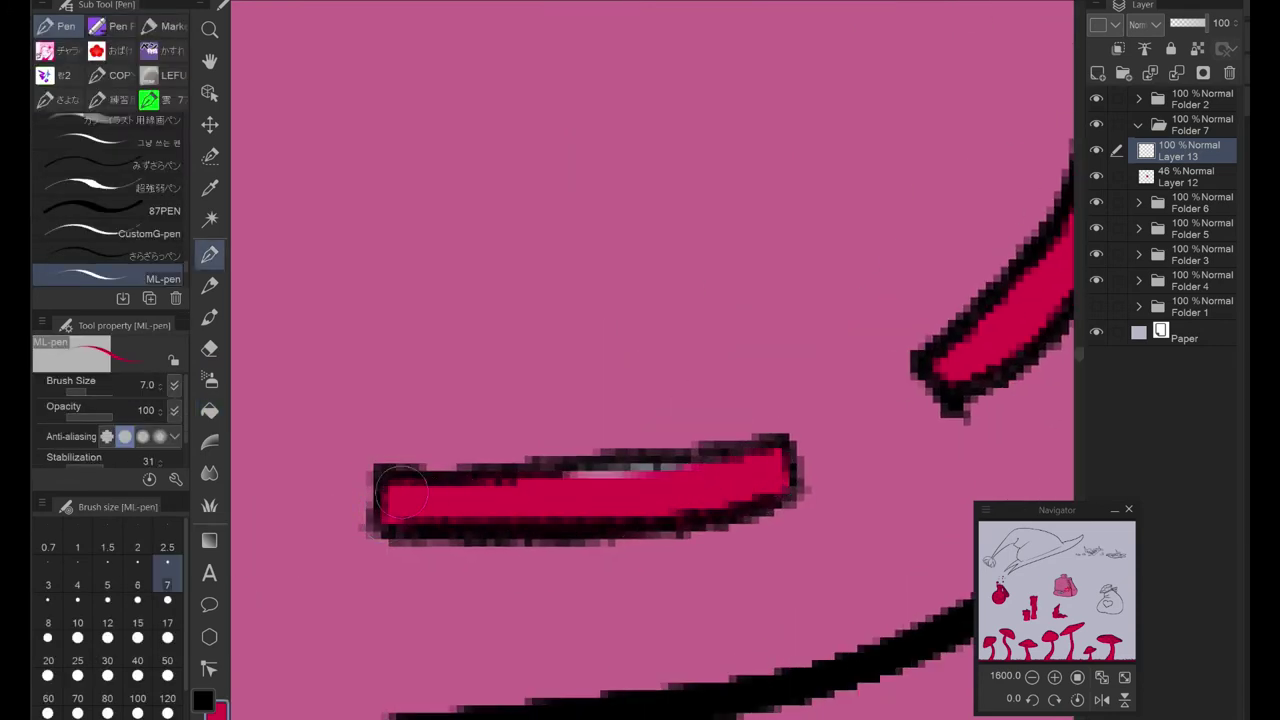
scroll(755, 472, "down", 5)
mouse_move(295, 462)
left_mouse_down()
mouse_move(718, 509)
mouse_move(290, 485)
left_mouse_up()
scroll(290, 485, "left", 2)
scroll(328, 394, "down", 5)
key("g")
left_click(300, 480)
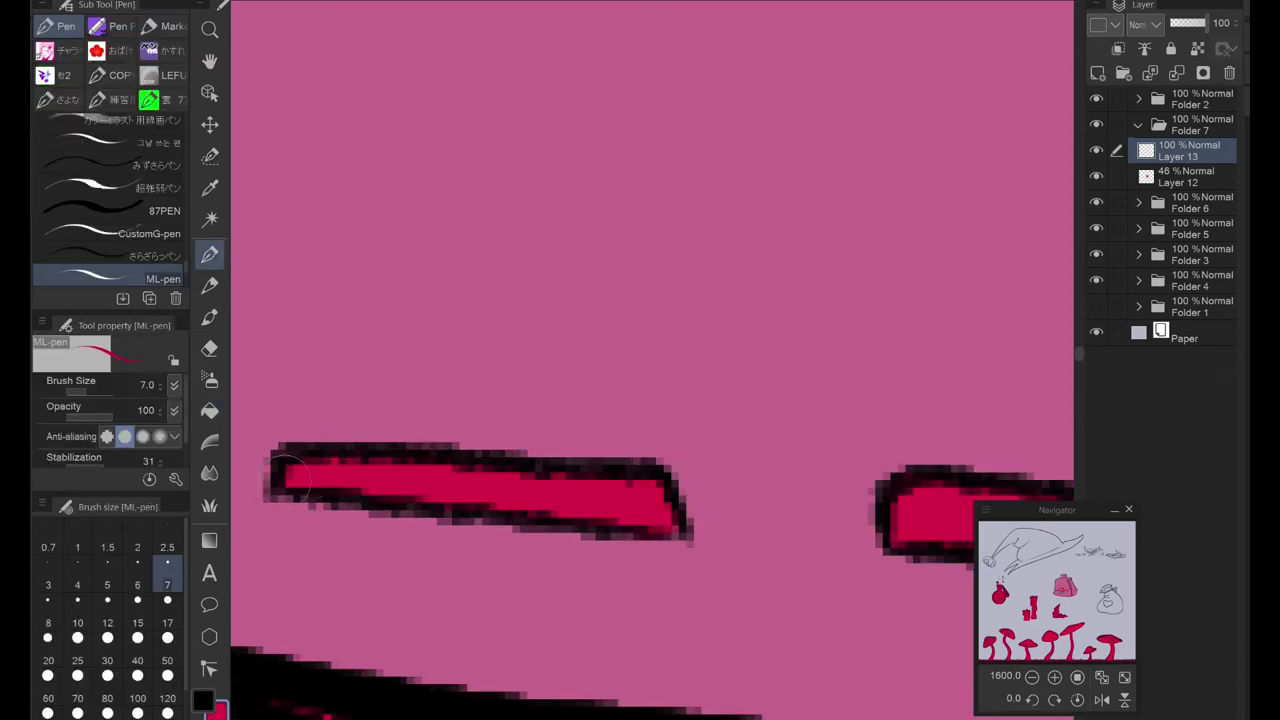
scroll(472, 502, "down", 5)
left_click_drag(318, 486, 675, 515)
Step: Paint the stitches from the flap's lower left corner up its left edge crimson
scroll(335, 478, "left", 5)
mouse_move(548, 105)
left_mouse_down()
mouse_move(512, 285)
mouse_move(520, 365)
mouse_move(600, 488)
left_mouse_up()
scroll(615, 122, "down", 5)
left_click_drag(457, 194, 455, 557)
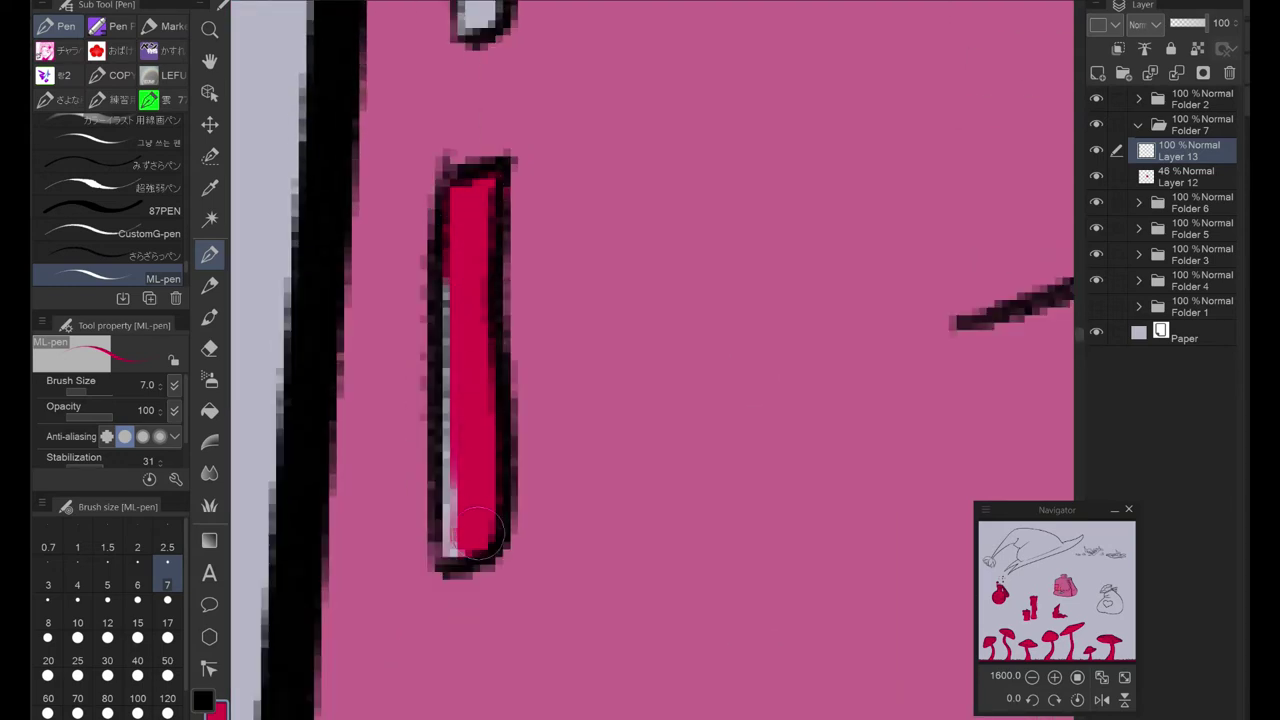
scroll(455, 400, "down", 5)
scroll(440, 300, "up", 2)
mouse_move(425, 265)
left_mouse_down()
mouse_move(430, 182)
mouse_move(410, 585)
left_mouse_up()
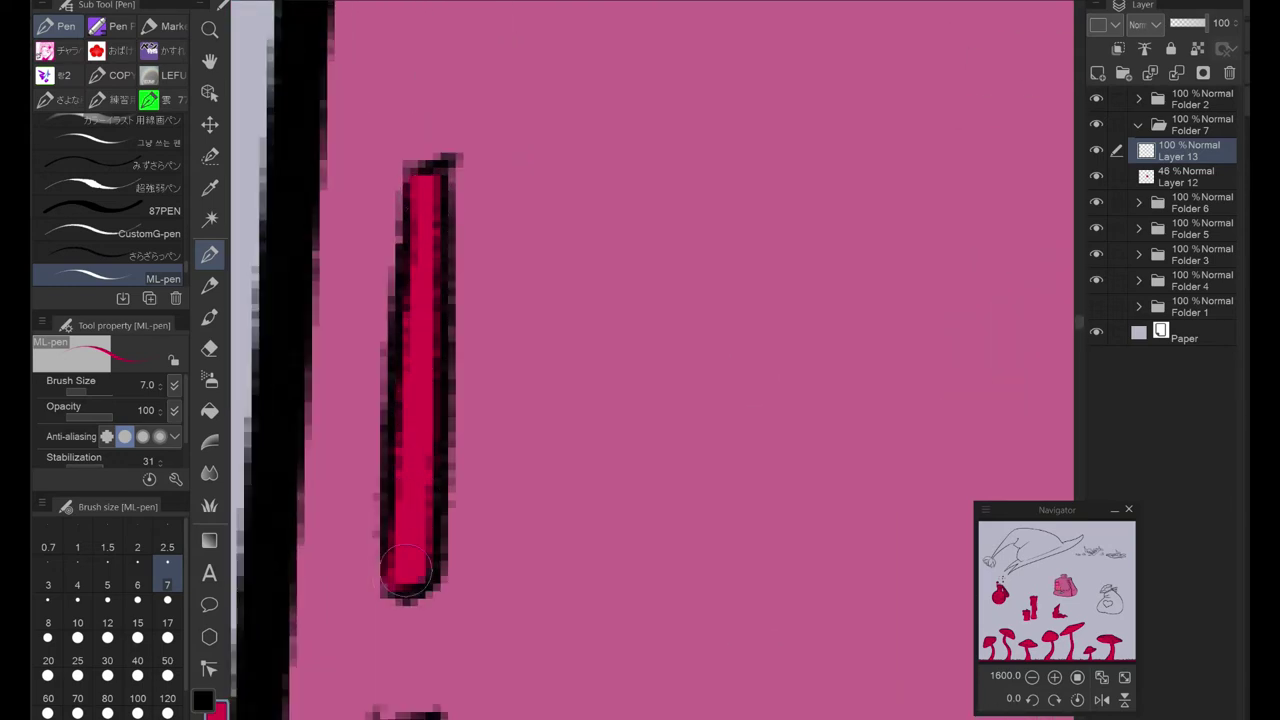
scroll(410, 585, "up", 5)
mouse_move(523, 298)
left_mouse_down()
mouse_move(477, 343)
mouse_move(420, 560)
left_mouse_up()
Step: Paint the stitches along the flap's sloping upper left edge crimson
mouse_move(440, 460)
left_mouse_down()
mouse_move(505, 380)
mouse_move(735, 235)
left_mouse_up()
scroll(505, 380, "up", 3)
scroll(505, 380, "right", 5)
left_click_drag(540, 347, 470, 385)
scroll(470, 385, "up", 3)
scroll(470, 385, "right", 5)
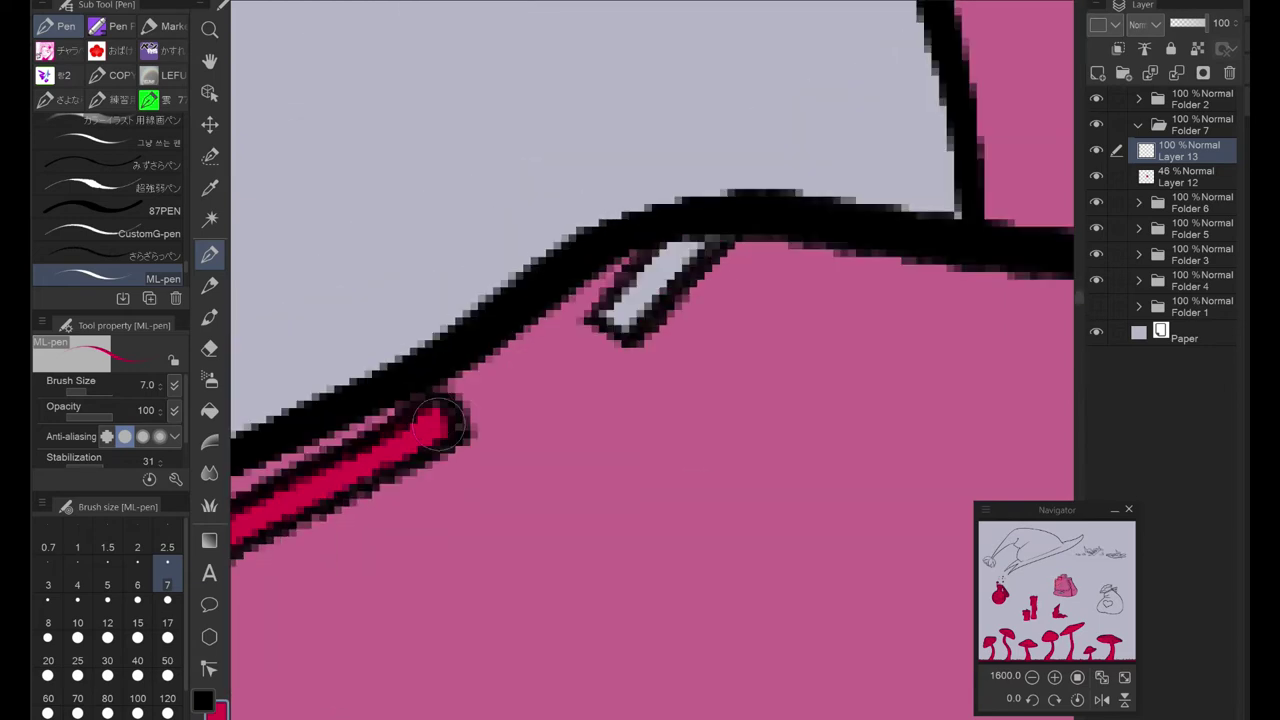
Step: Fill the stitches on the bag's handle with crimson
scroll(725, 232, "down", 5)
key("g")
left_click(480, 80)
left_click(479, 338)
left_click(791, 152)
left_click(832, 466)
left_click(508, 600)
scroll(462, 220, "up", 3)
Step: Touch up the handle stitches' fill edges with the ML-pen and the Hard 2 eraser at size 7
key("p")
scroll(462, 220, "down", 3)
scroll(462, 220, "left", 2)
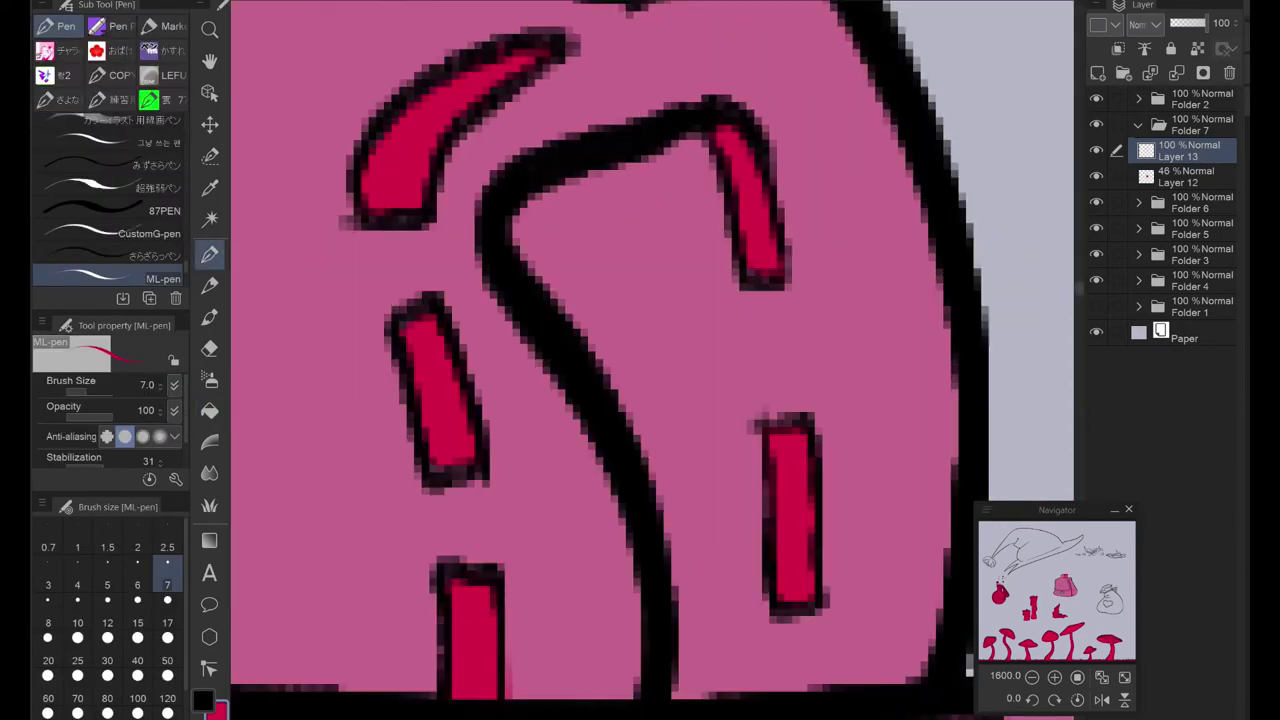
left_click_drag(410, 326, 420, 305)
scroll(420, 305, "down", 3)
scroll(420, 305, "right", 1)
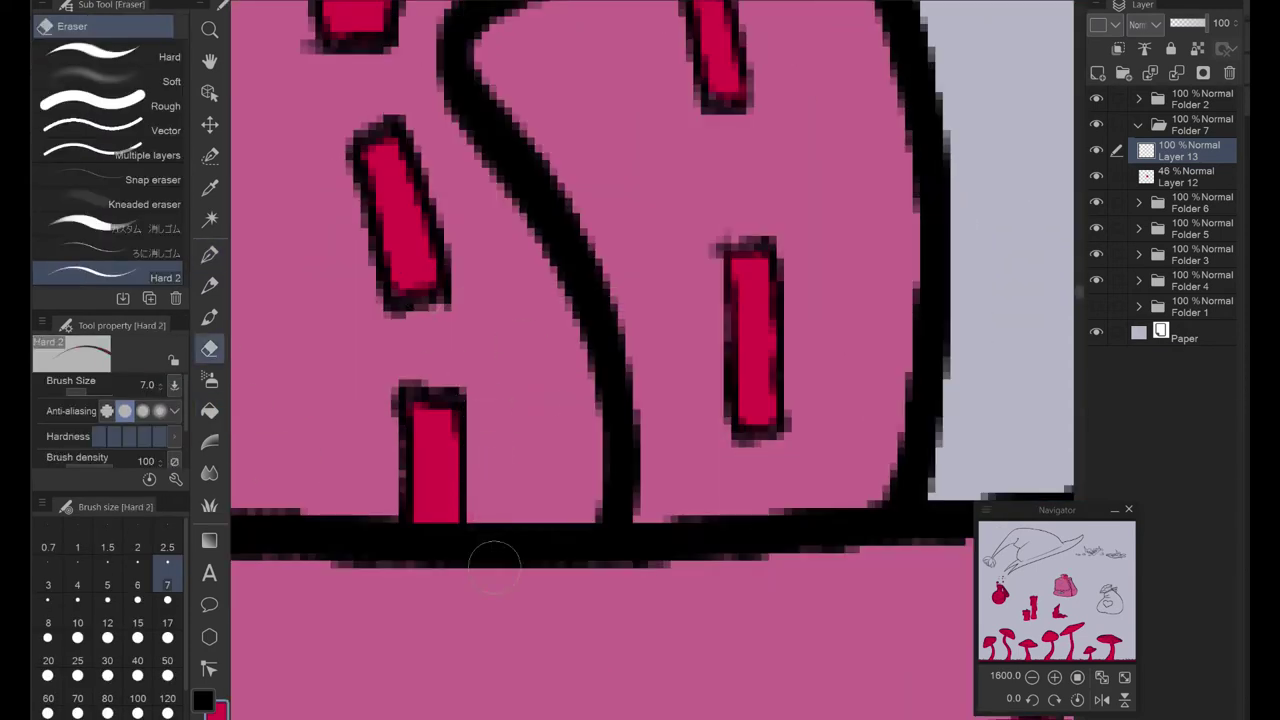
scroll(650, 360, "up", 4)
scroll(650, 360, "right", 2)
Step: On a new layer above the stitching, paint the two cord wraps around the bag's toggle crimson
key("ctrl+0")
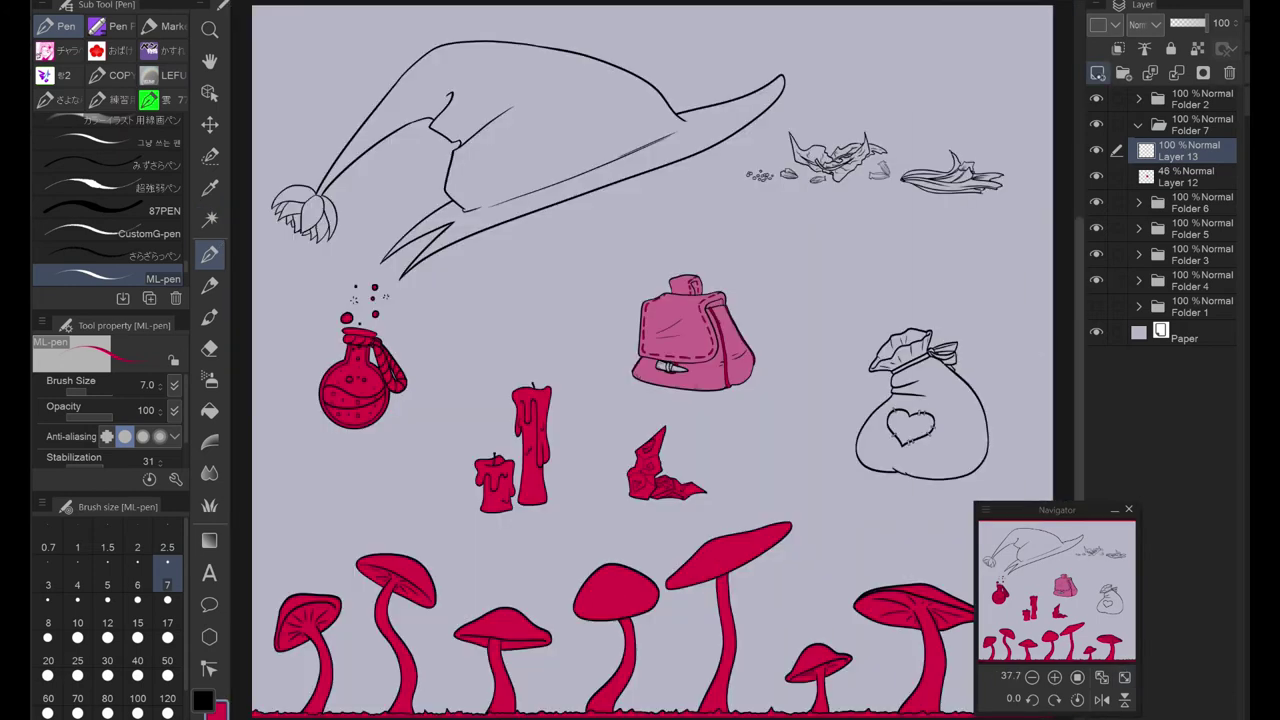
key("ctrl+shift+n")
scroll(565, 305, "up", 6)
left_click_drag(565, 295, 527, 405)
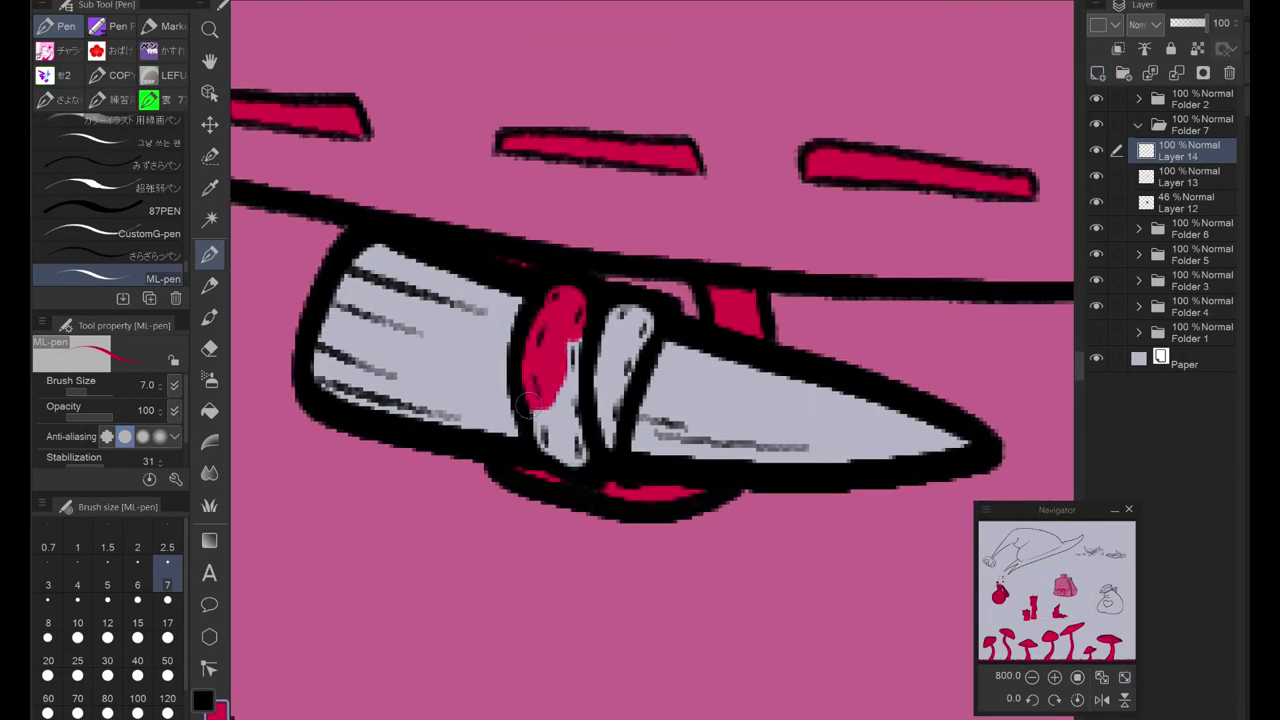
Step: On another new layer, paint both parts of the bag's horn-shaped toggle crimson
key("ctrl+shift+n")
left_click_drag(382, 255, 330, 320)
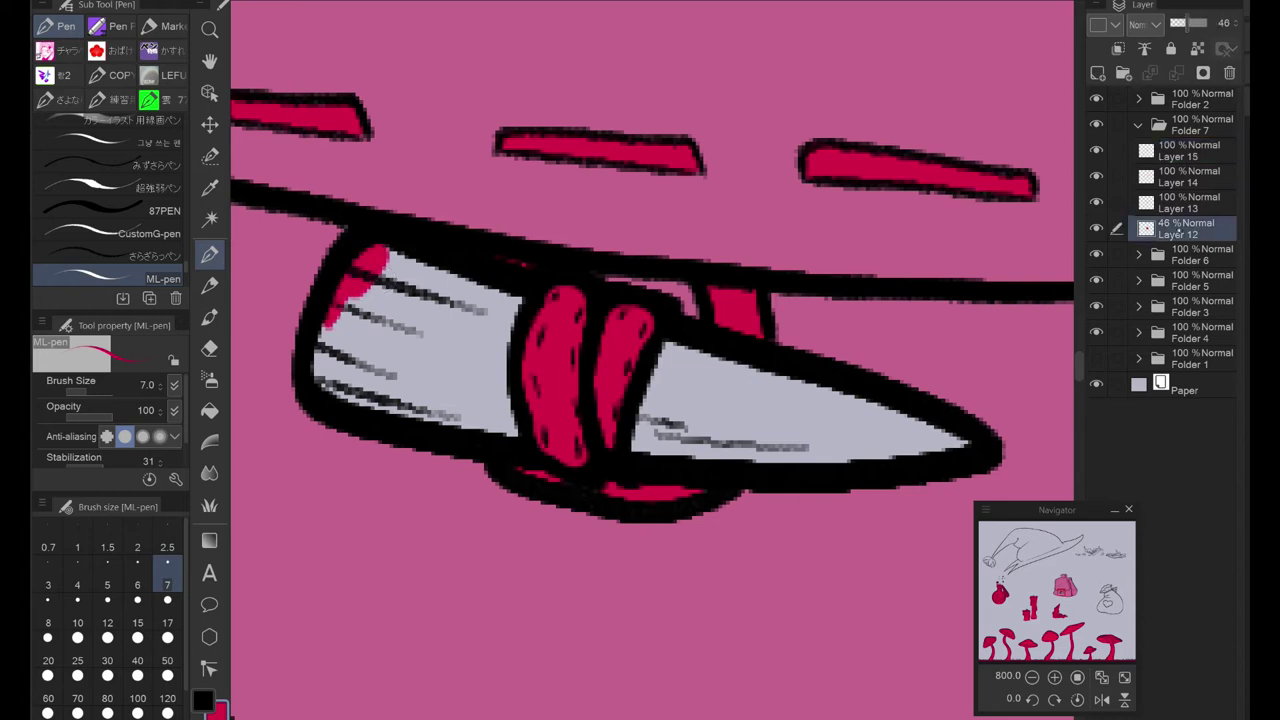
mouse_move(500, 395)
left_mouse_down()
mouse_move(406, 295)
mouse_move(395, 361)
mouse_move(475, 398)
mouse_move(705, 364)
mouse_move(649, 445)
mouse_move(657, 408)
mouse_move(950, 442)
left_mouse_up()
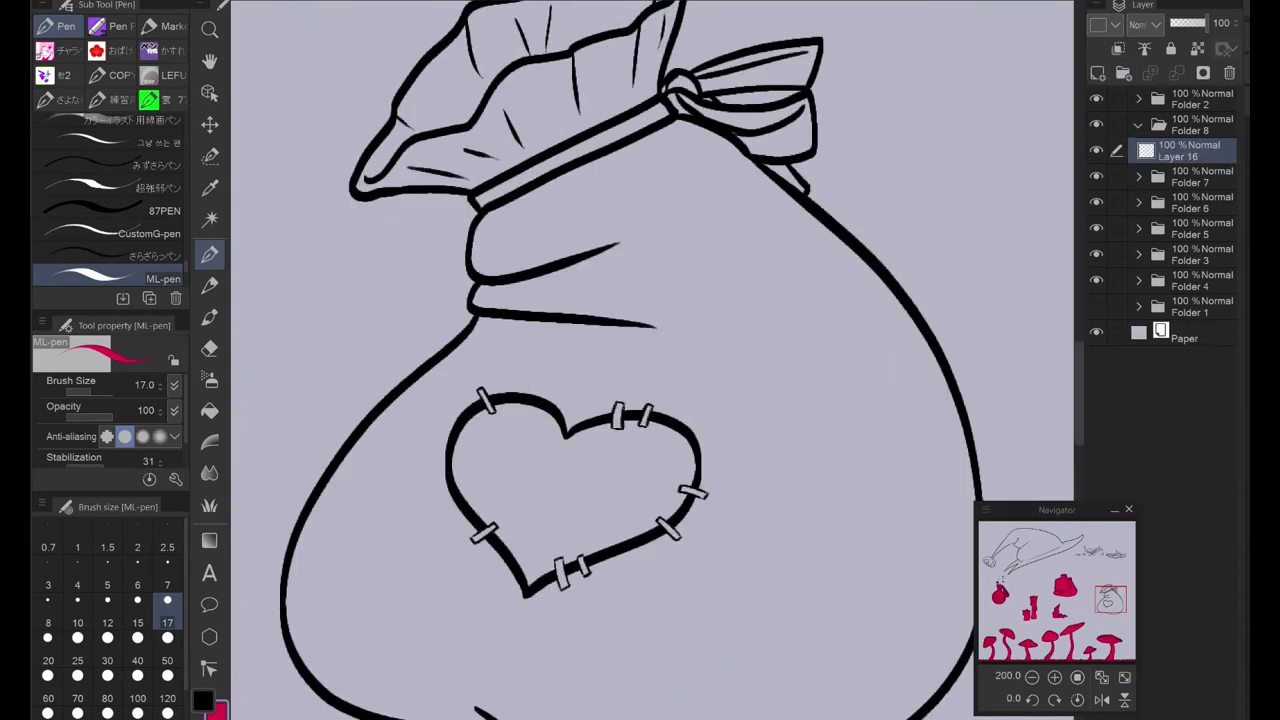
Step: Fill the sack's body and ruffled top with crimson, and touch up the fill's gaps with the ML-pen
scroll(640, 360, "down", 3)
left_click(210, 472)
left_click(686, 543)
left_click(500, 143)
left_click(210, 253)
left_click_drag(520, 300, 512, 700)
scroll(512, 196, "up", 3)
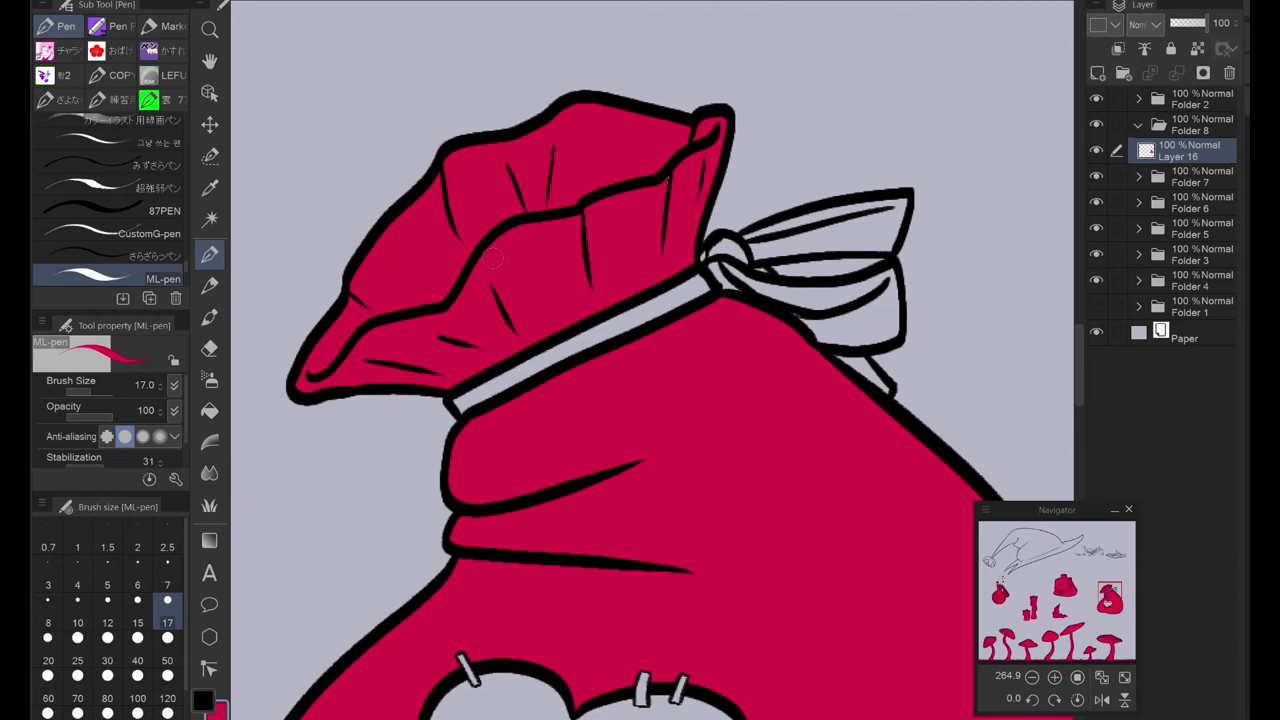
left_click_drag(488, 383, 422, 262)
Step: On a new layer above the sack's fill, paint the neck tie, its knot and the bow's loops crimson
key("ctrl+shift+n")
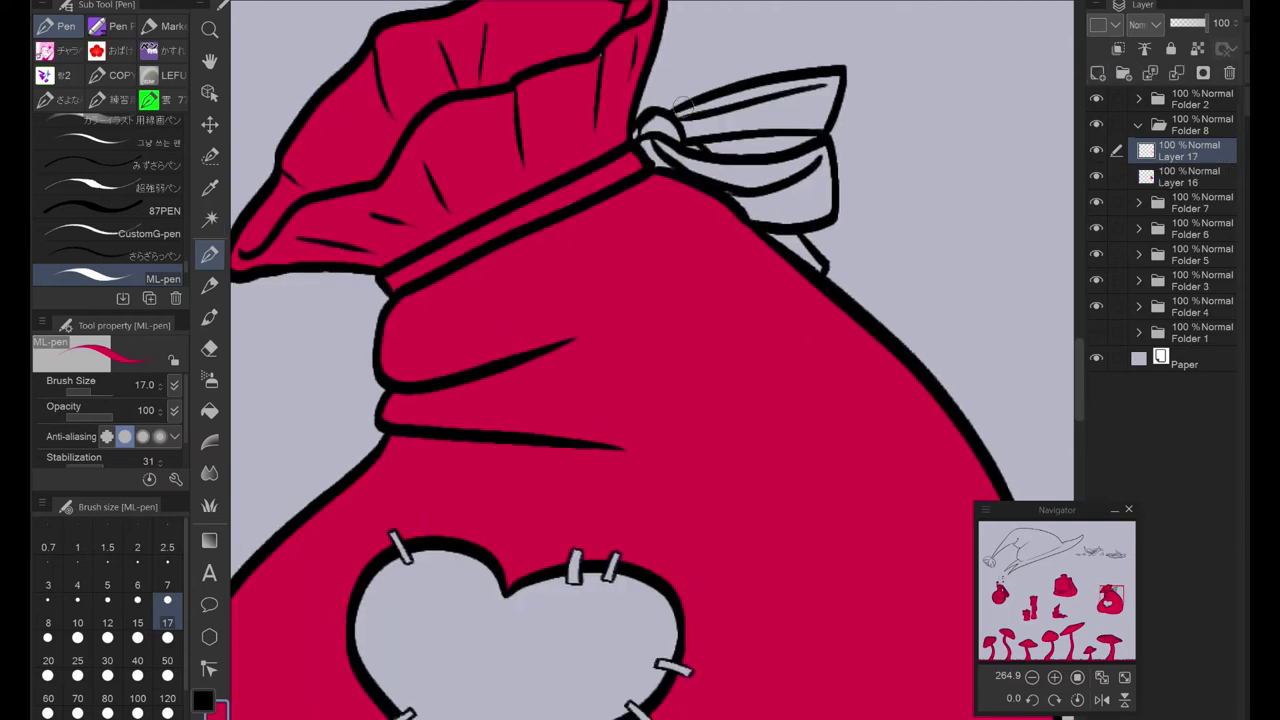
scroll(680, 105, "up", 2)
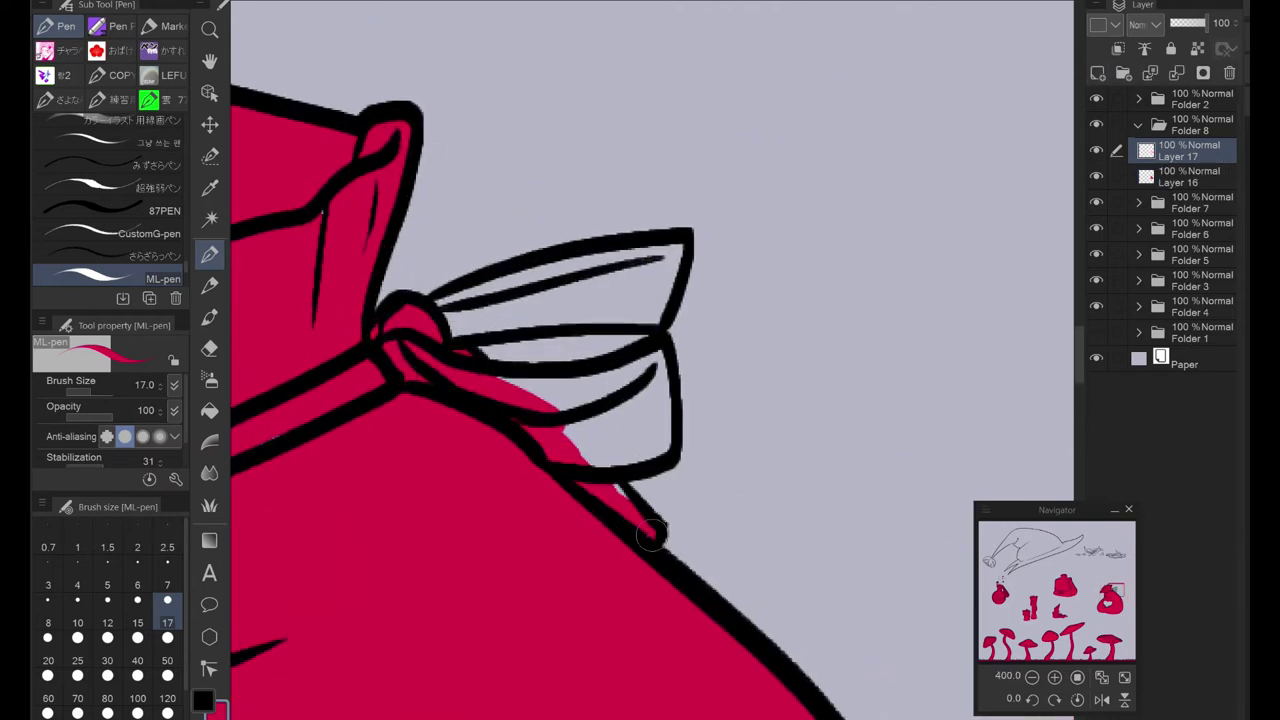
left_click_drag(434, 304, 670, 255)
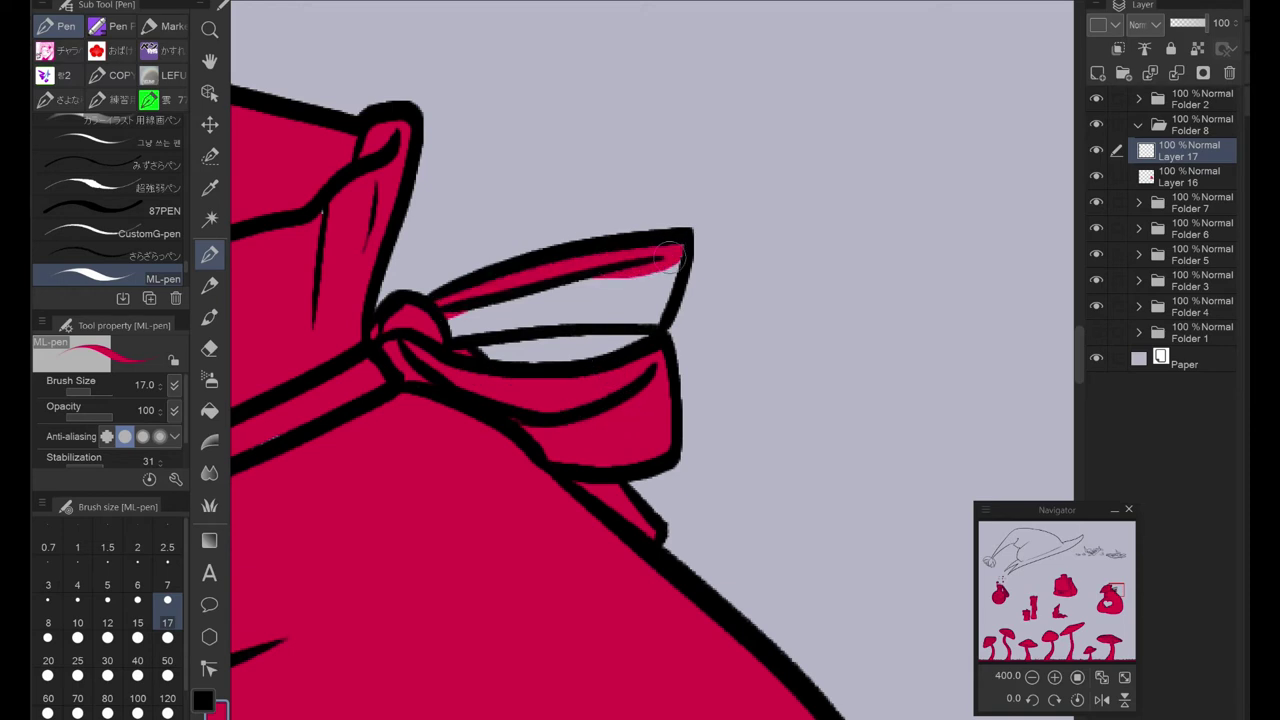
left_click_drag(460, 330, 660, 300)
scroll(560, 300, "down", 3)
left_click_drag(560, 550, 560, 200)
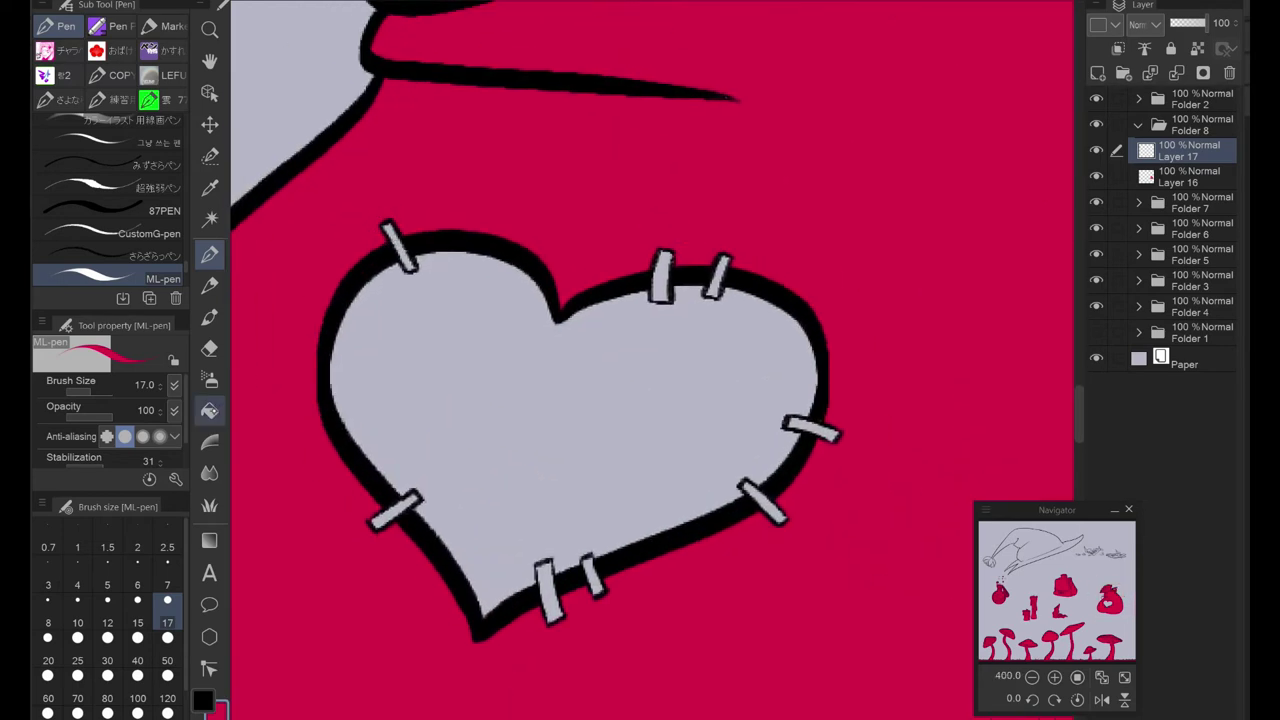
Step: Add a new layer for the heart patch's stitches and hide the sack's two lower fill layers
left_click(209, 410)
key("ctrl+z")
left_click(1123, 73)
scroll(299, 469, "up", 5)
key("ctrl+z")
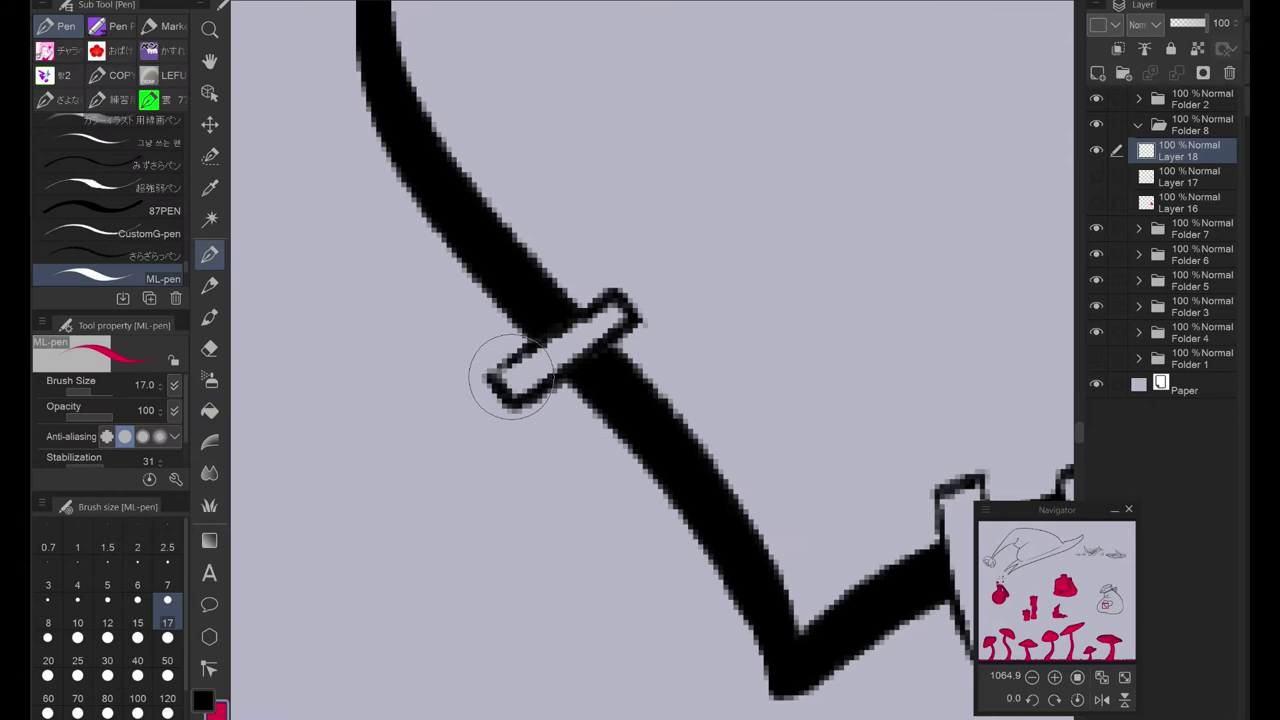
Step: Fill the stitches along the heart patch's lower edge, its side and its upper-right lobe with crimson
left_click(500, 372)
left_click_drag(600, 450, 450, 400)
left_click_drag(900, 480, 560, 386)
left_click(471, 386)
left_click(586, 357)
left_click(786, 152)
left_click_drag(620, 280, 480, 380)
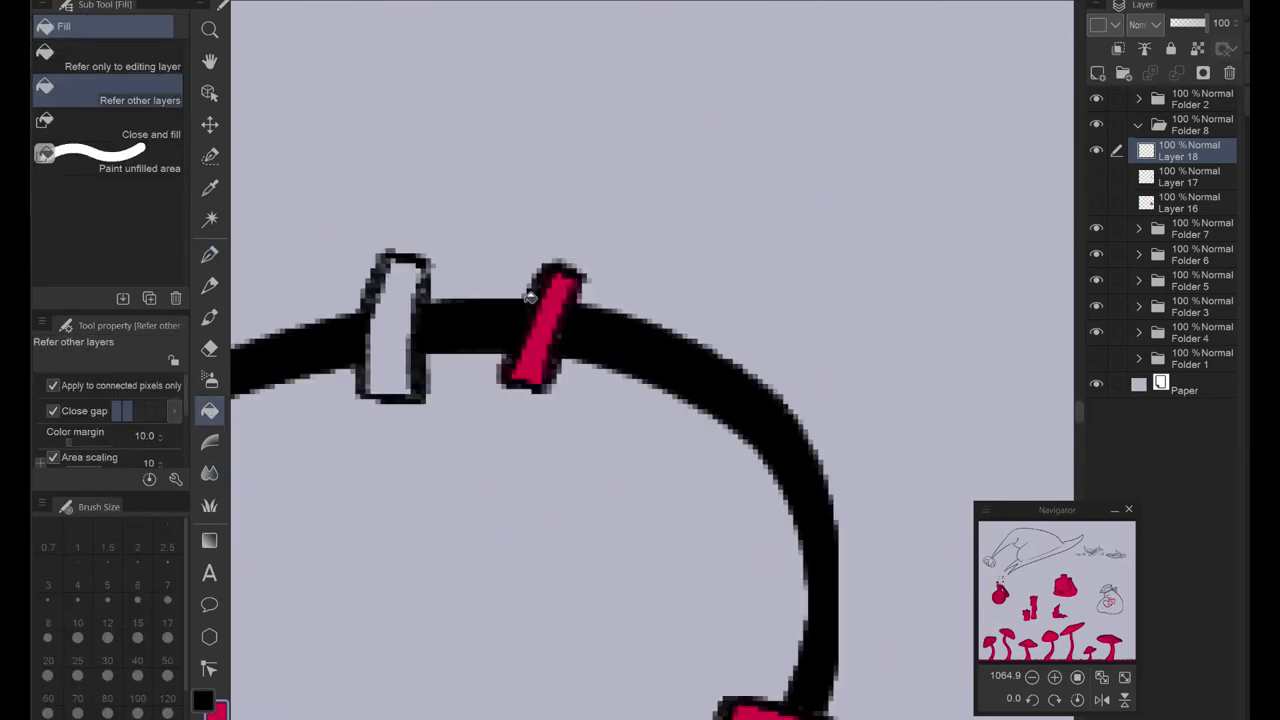
left_click(398, 328)
Step: Fill the heart's remaining upper-left stitch with crimson, and touch up the stitch fills with the ML-pen and eraser
key("p")
left_click_drag(400, 355, 480, 240)
left_click_drag(737, 492, 771, 386)
left_click(209, 348)
left_click(209, 254)
left_click_drag(600, 400, 700, 260)
key("g")
left_click(340, 262)
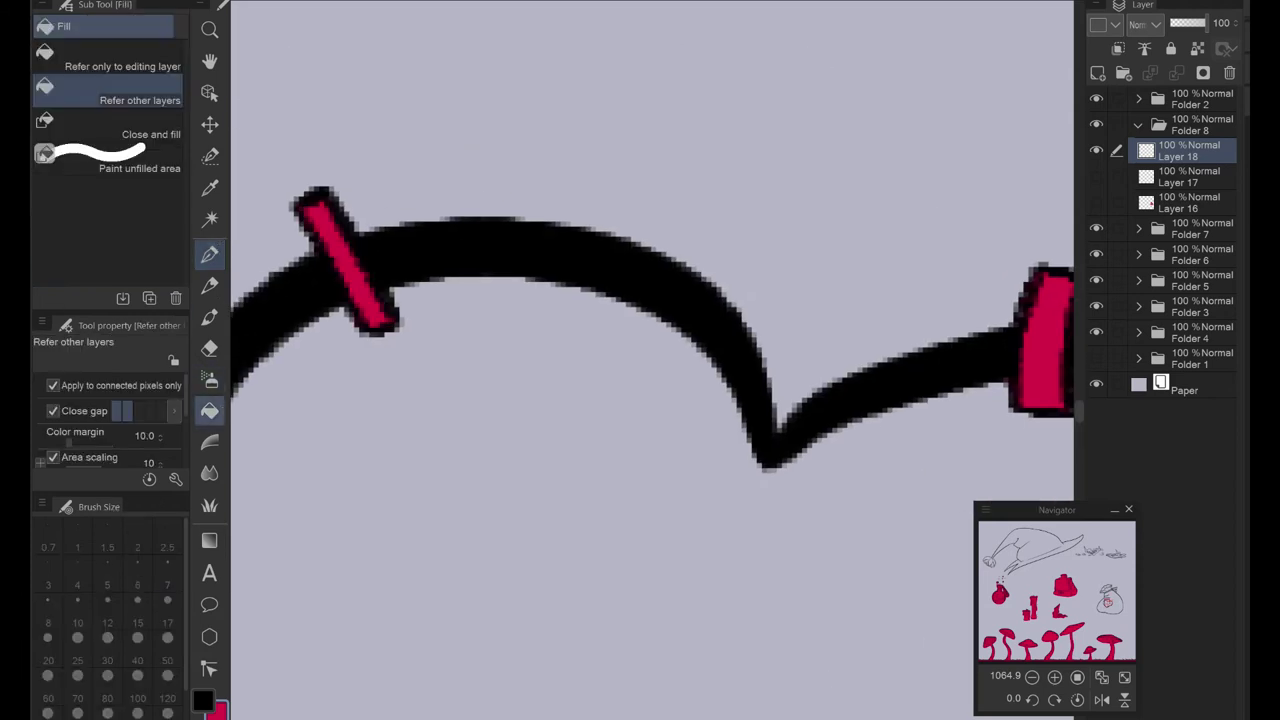
key("p")
left_click_drag(786, 600, 695, 300)
key("ctrl+0")
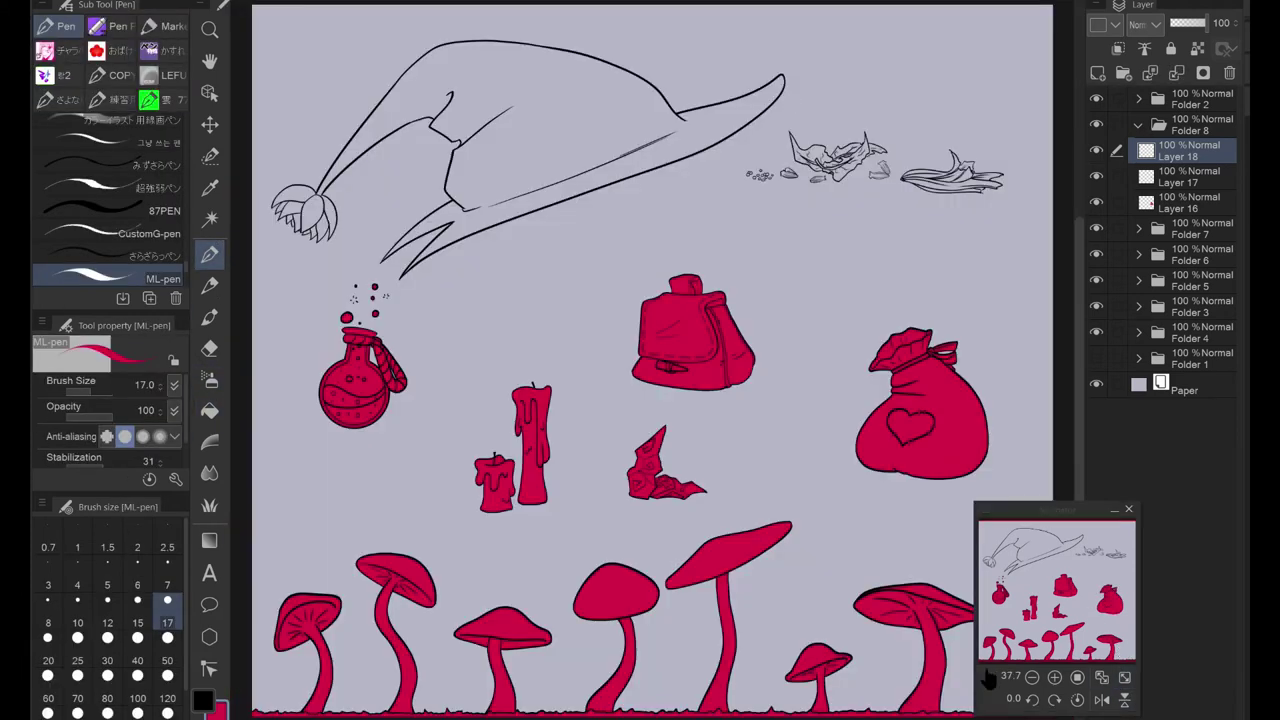
Step: In a new folder above the sack's, add a layer and paint the cluster of small round seeds crimson
left_click(1138, 124)
key("ctrl+shift+n")
scroll(760, 175, "up", 15)
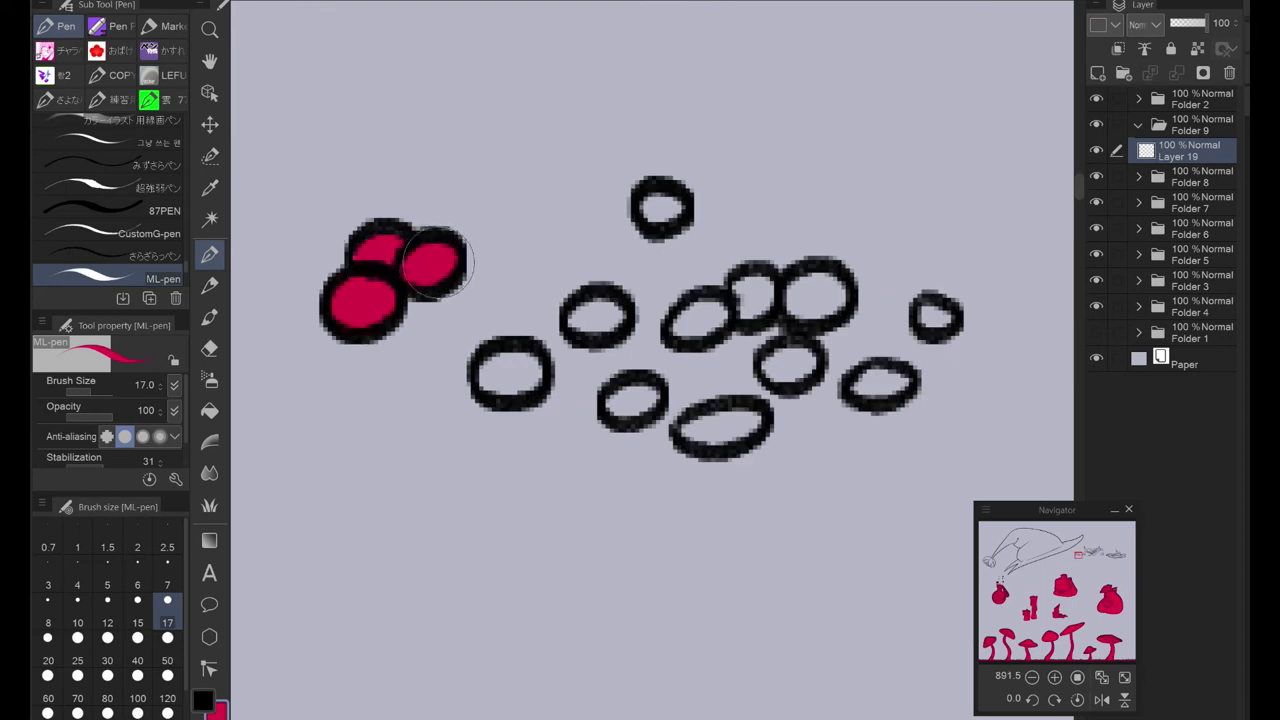
left_click_drag(508, 378, 514, 373)
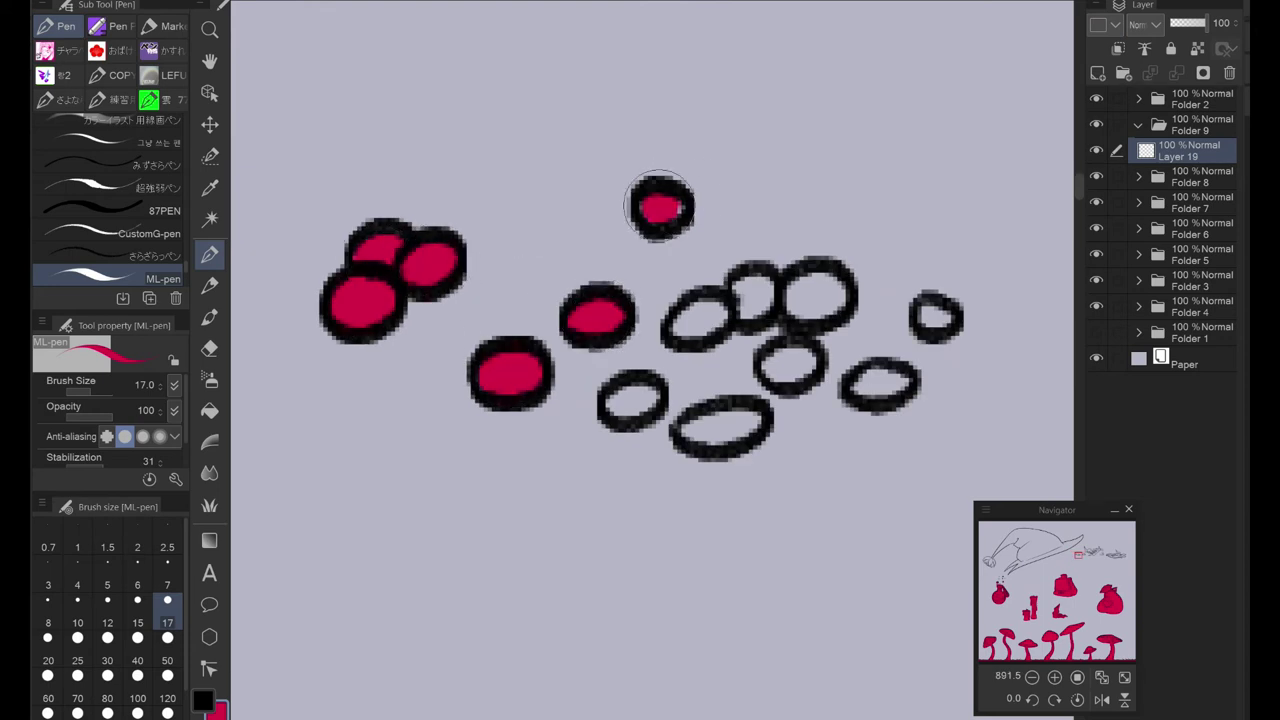
left_click_drag(753, 296, 815, 293)
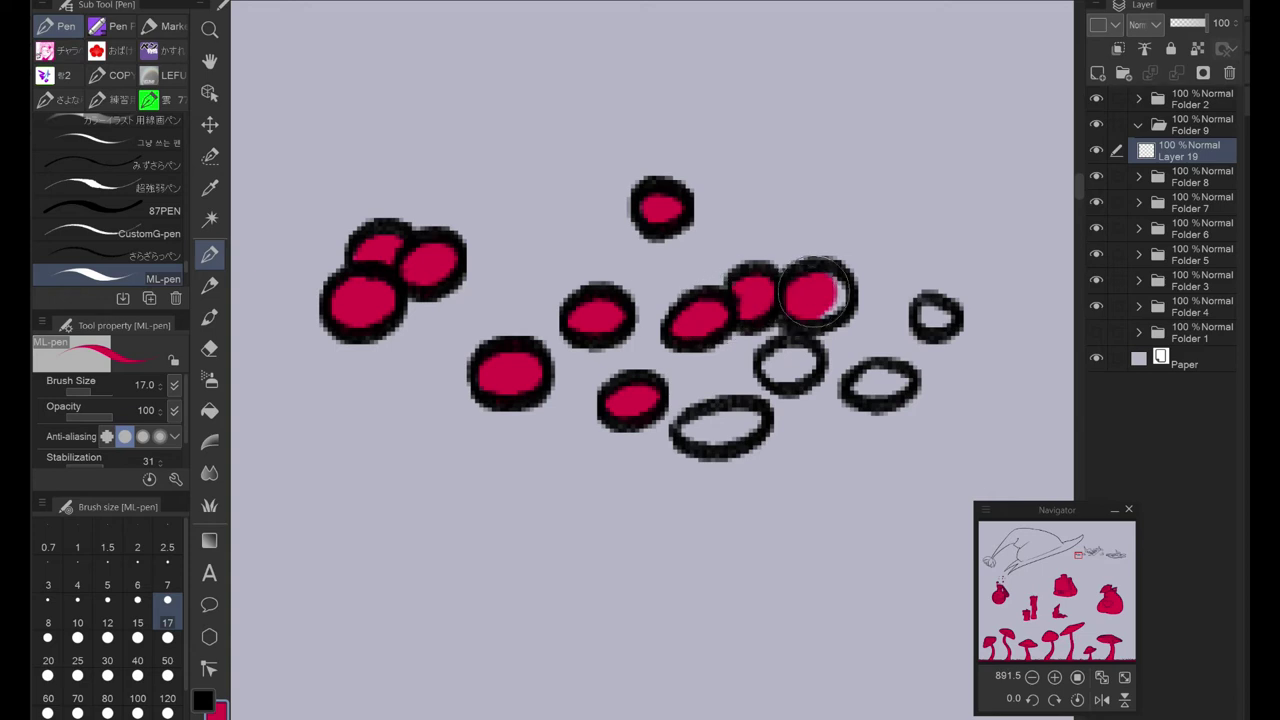
left_click_drag(700, 430, 745, 425)
left_click_drag(745, 425, 483, 407)
key("e")
key("p")
left_click_drag(600, 372, 605, 370)
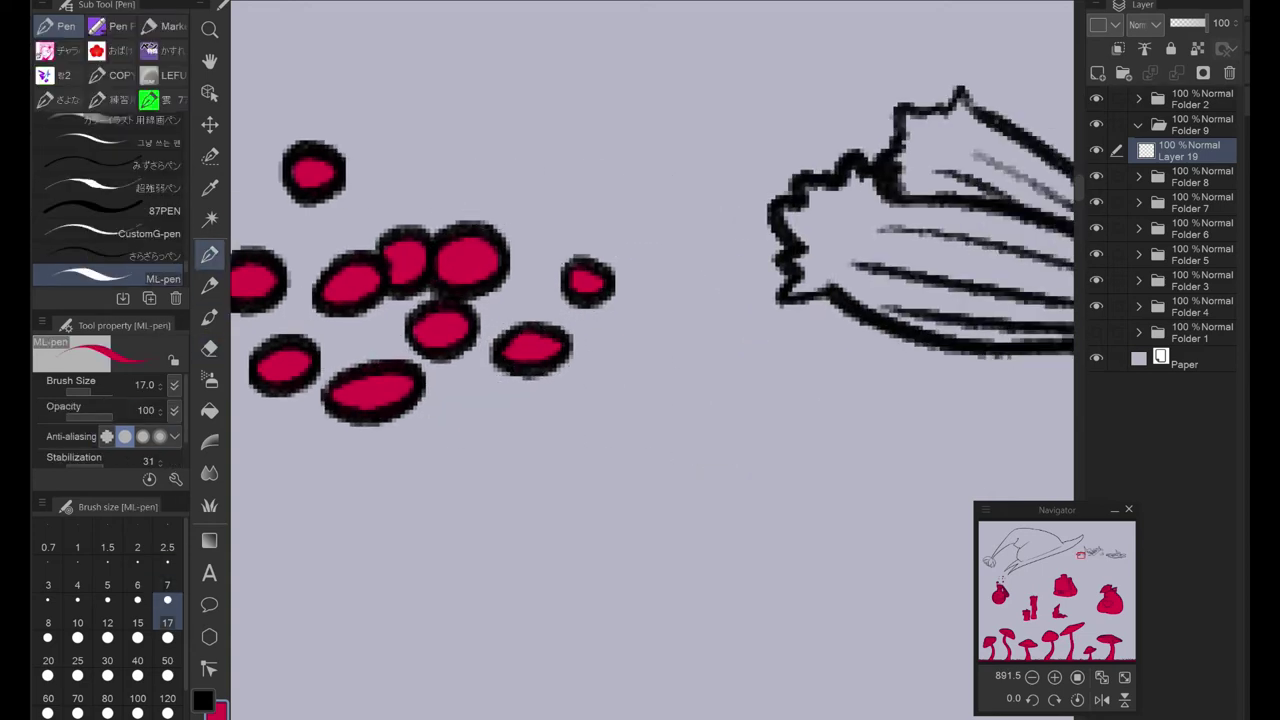
Step: On a new layer above the seeds, paint the small ribbed pods crimson with the ML-pen and clean up their edges
key("ctrl+shift+n")
mouse_move(715, 232)
left_mouse_down()
mouse_move(575, 268)
mouse_move(463, 250)
left_mouse_up()
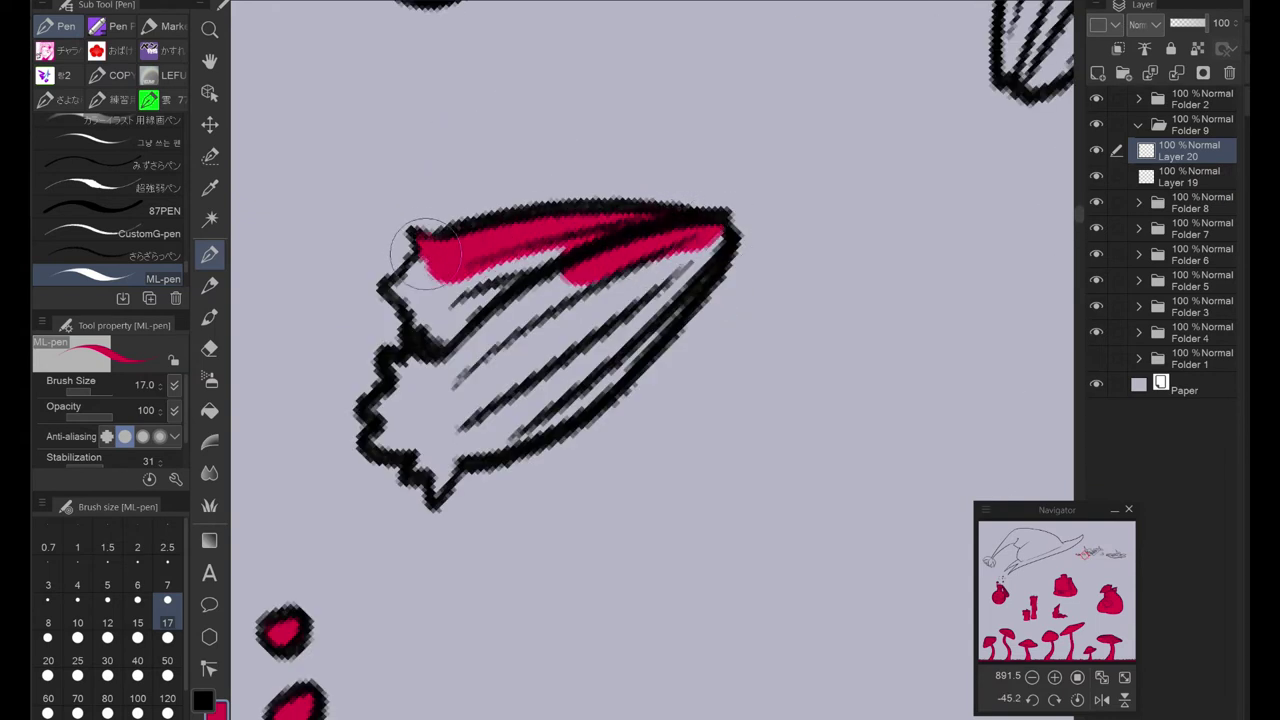
mouse_move(398, 362)
left_mouse_down()
mouse_move(385, 455)
mouse_move(443, 500)
mouse_move(650, 262)
mouse_move(446, 307)
mouse_move(560, 200)
left_mouse_up()
left_click_drag(545, 265, 600, 215)
key("e")
key("p")
mouse_move(622, 272)
left_mouse_down()
mouse_move(425, 500)
mouse_move(560, 260)
mouse_move(440, 470)
left_mouse_up()
key("e")
left_click_drag(622, 294, 210, 254)
key("p")
mouse_move(600, 380)
left_mouse_down()
mouse_move(543, 94)
mouse_move(614, 414)
mouse_move(535, 403)
left_mouse_up()
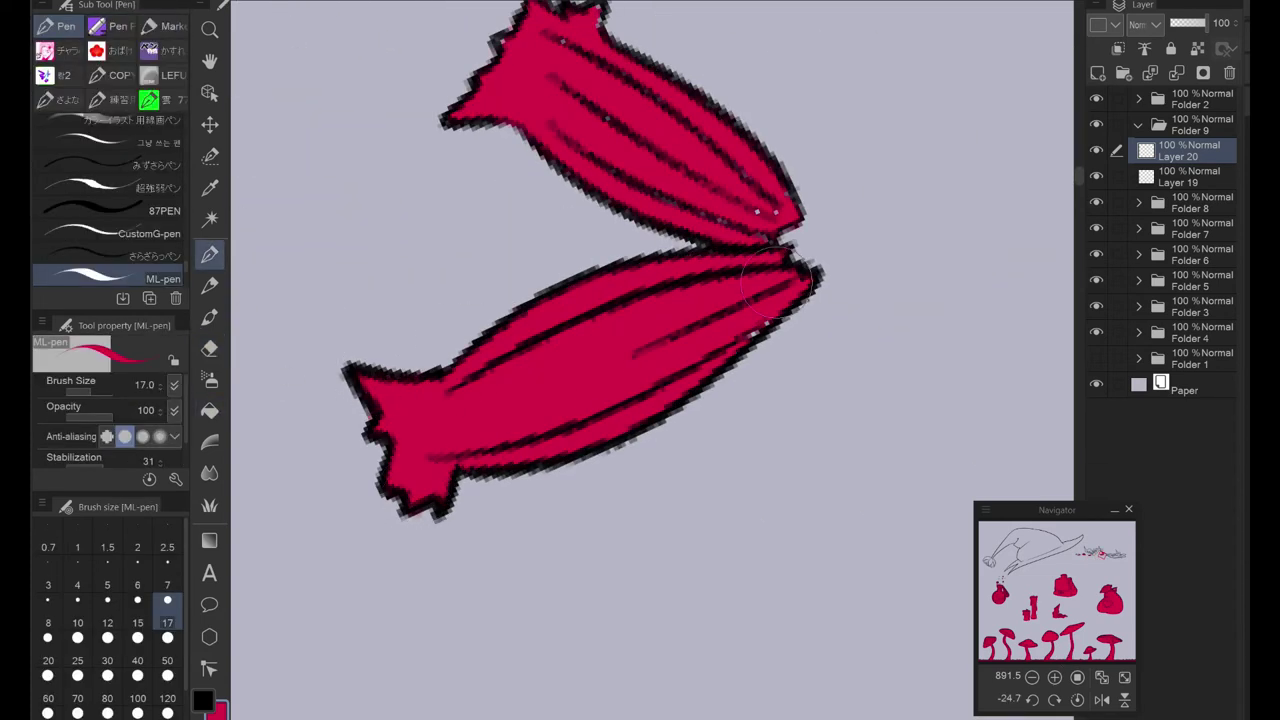
left_click_drag(632, 0, 599, 93)
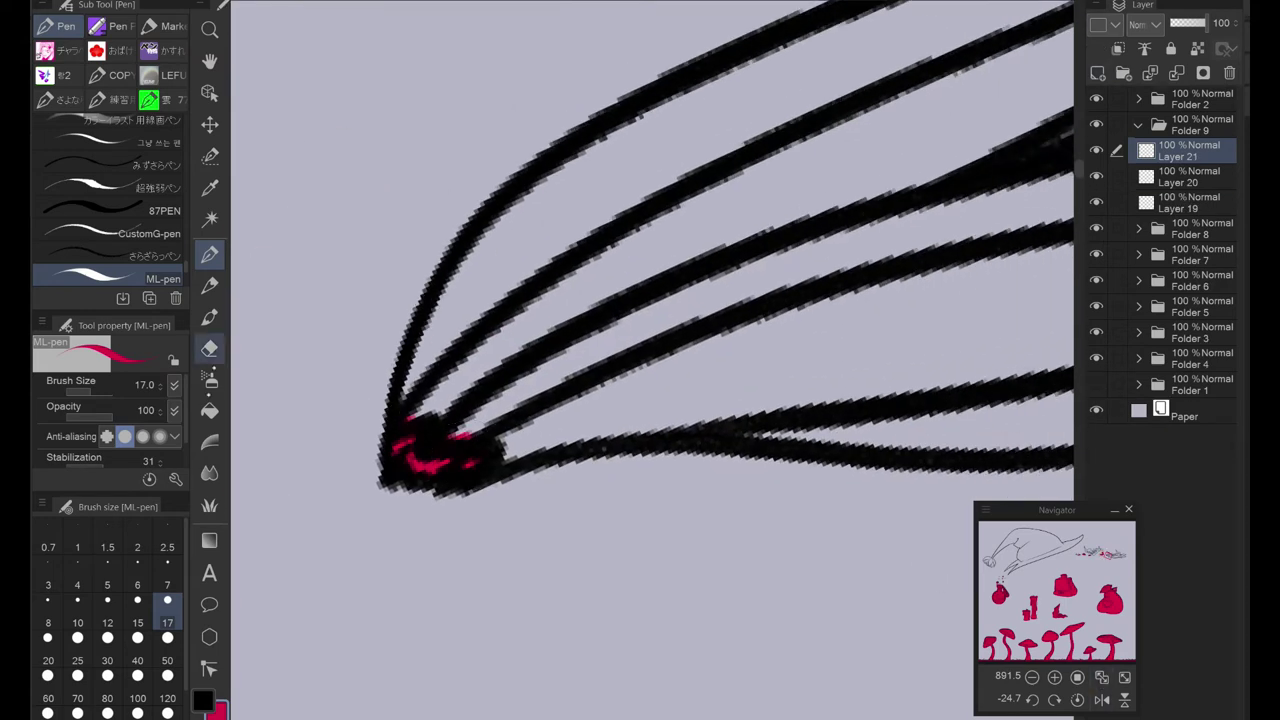
Step: On the layer above the pods, cover the long ribbed dried plant and its jagged upper leaves with crimson
key("g")
left_click(917, 323)
key("p")
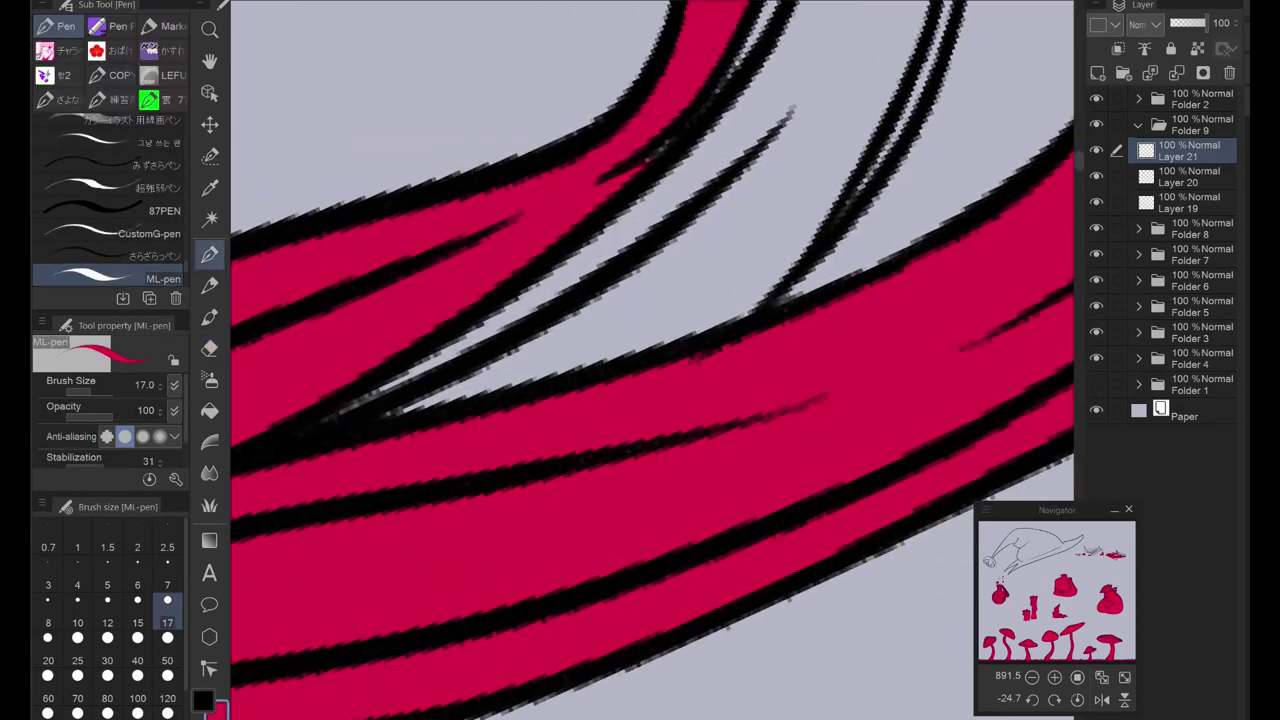
mouse_move(430, 395)
left_mouse_down()
mouse_move(855, 90)
mouse_move(900, 180)
left_mouse_up()
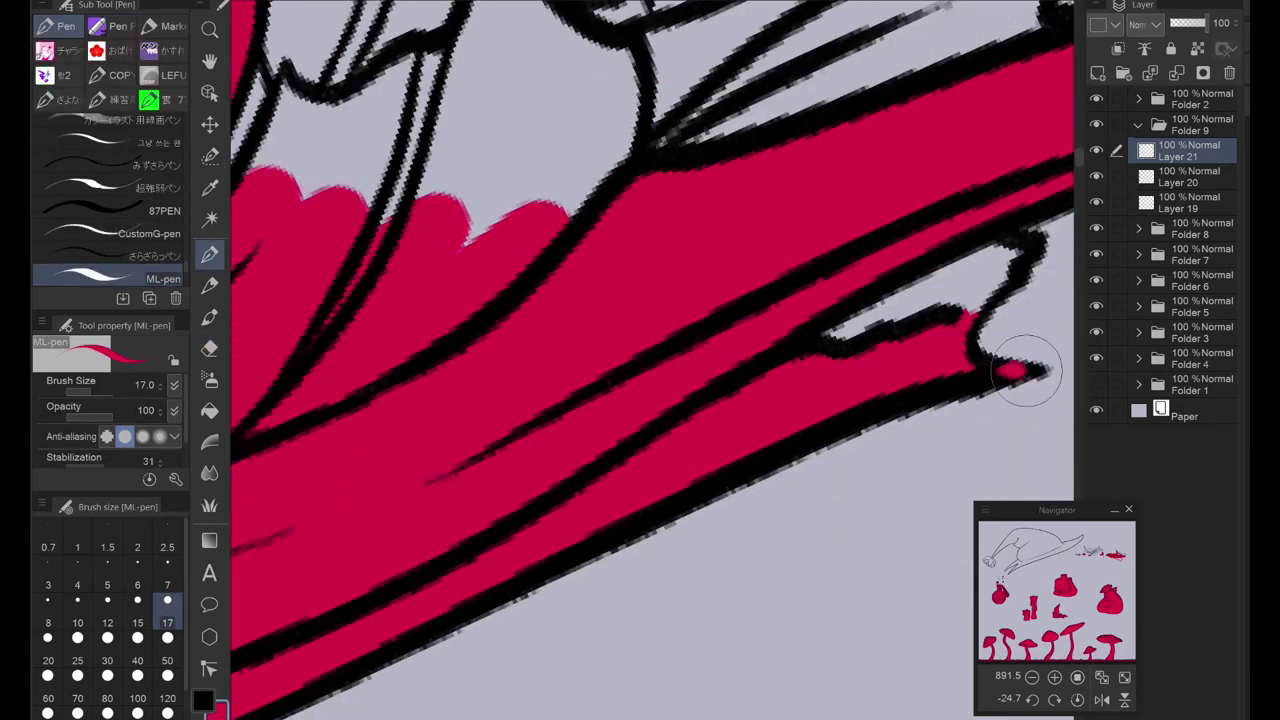
mouse_move(1014, 366)
left_mouse_down()
mouse_move(1010, 250)
mouse_move(375, 180)
left_mouse_up()
left_click_drag(378, 182, 330, 50)
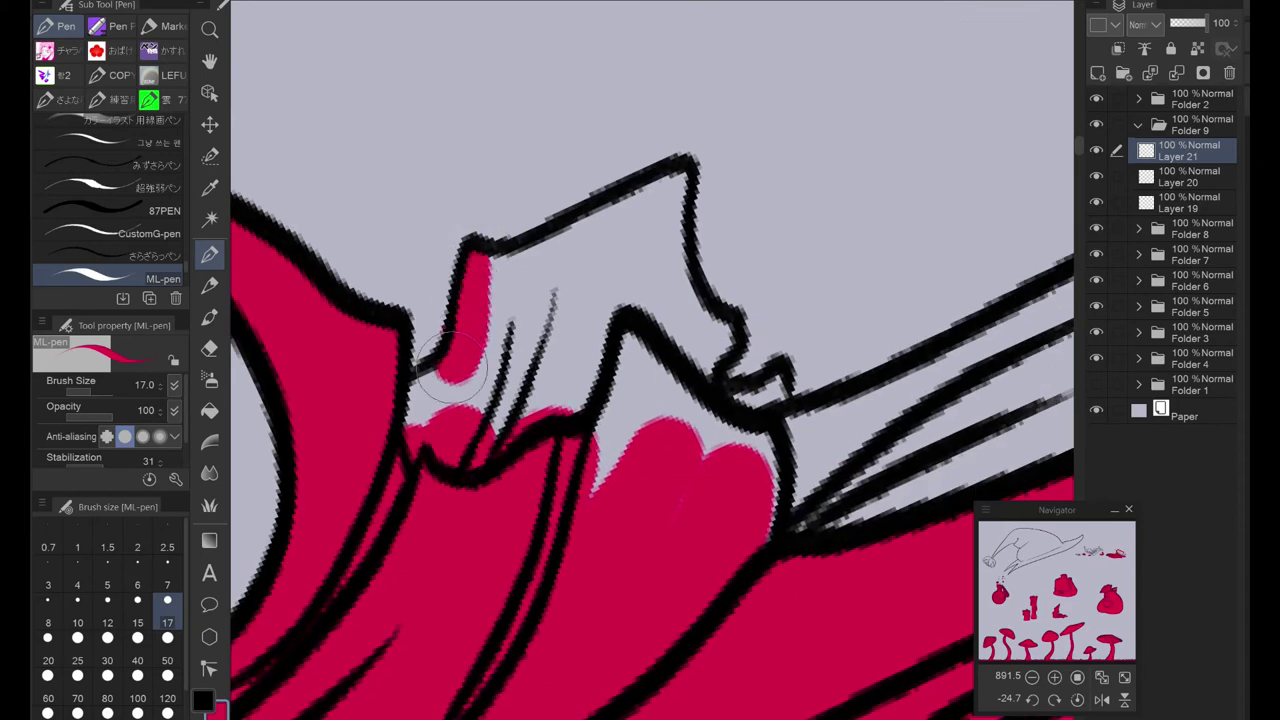
mouse_move(430, 260)
left_mouse_down()
mouse_move(460, 400)
mouse_move(490, 310)
mouse_move(665, 195)
mouse_move(720, 340)
mouse_move(560, 290)
mouse_move(780, 470)
mouse_move(743, 405)
left_mouse_up()
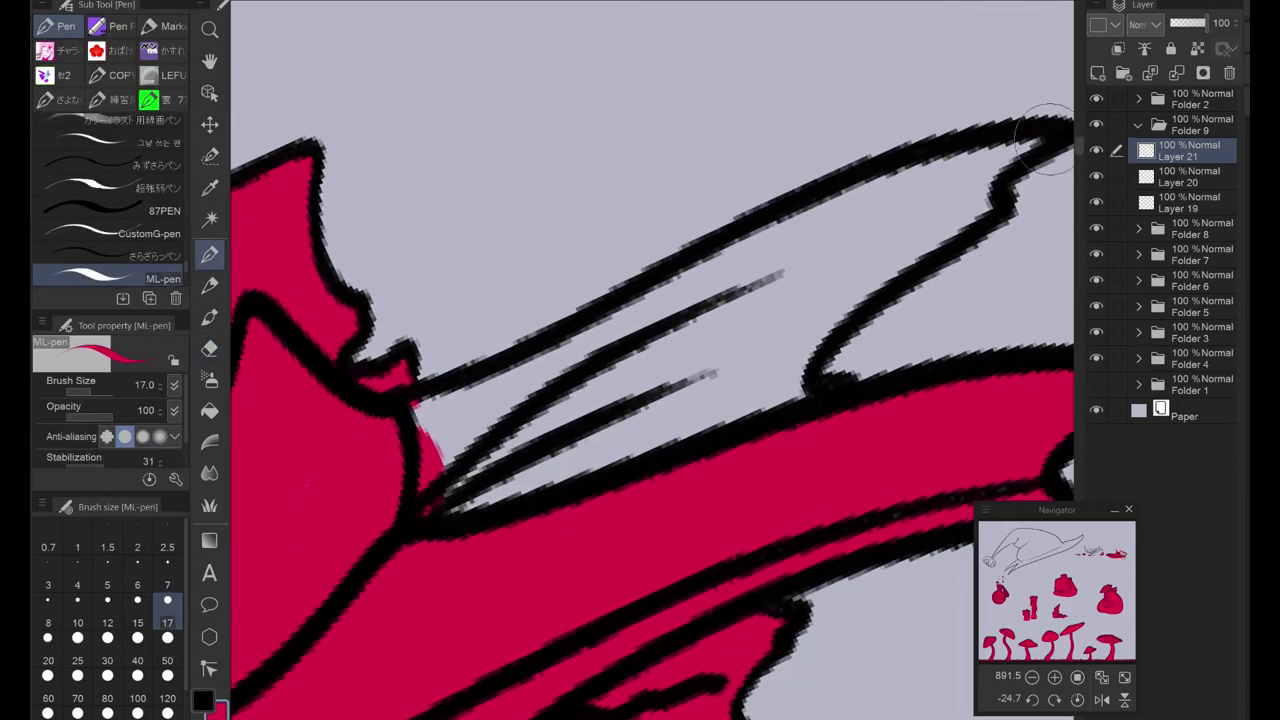
mouse_move(440, 440)
left_mouse_down()
mouse_move(610, 320)
mouse_move(730, 425)
mouse_move(677, 418)
left_mouse_up()
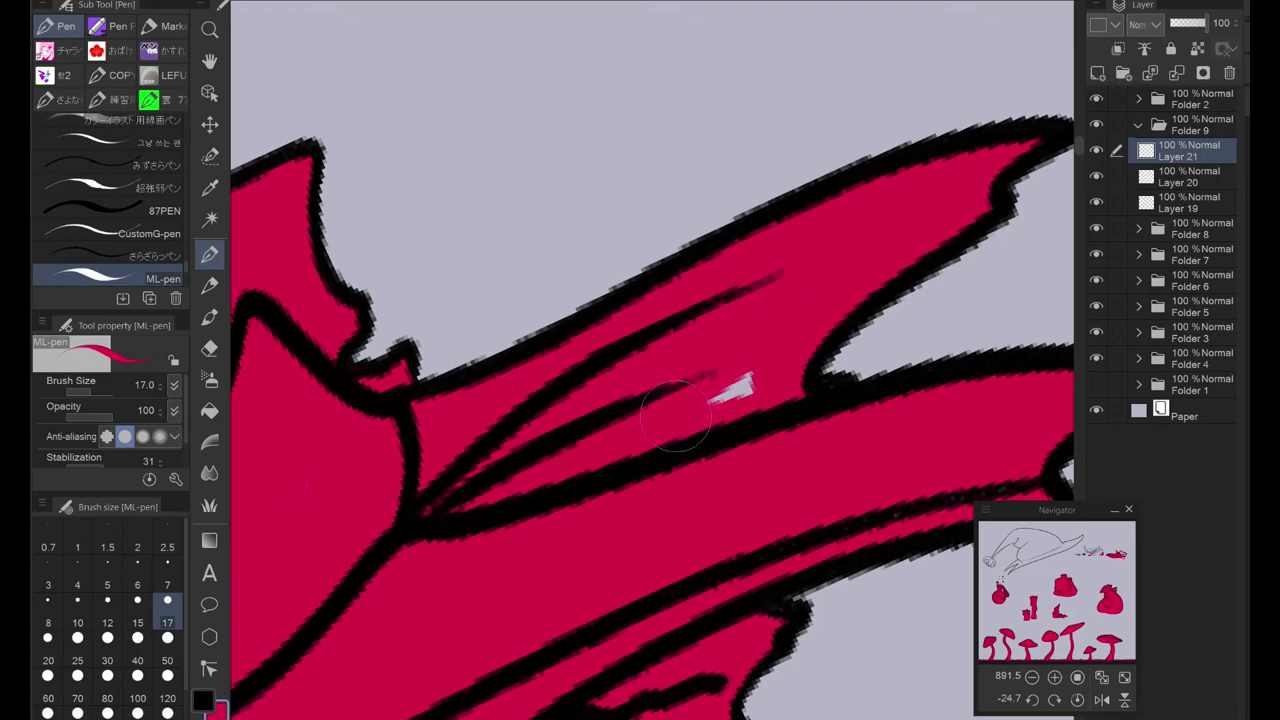
Step: On another new layer, fill every section of the large crumpled leaf with crimson
scroll(677, 418, "down", 8)
scroll(677, 418, "up", 2)
key("ctrl+shift+n")
key("g")
left_click(535, 405)
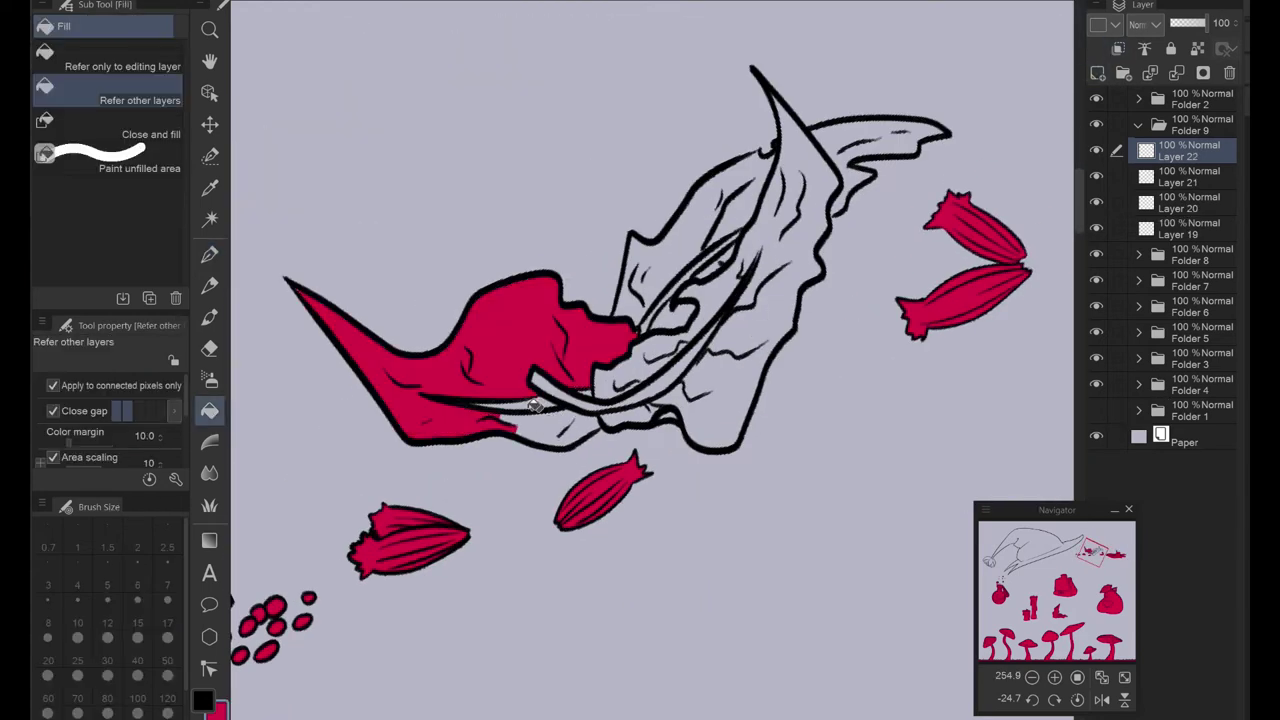
left_click(540, 420)
left_click(668, 410)
left_click(700, 250)
left_click(860, 115)
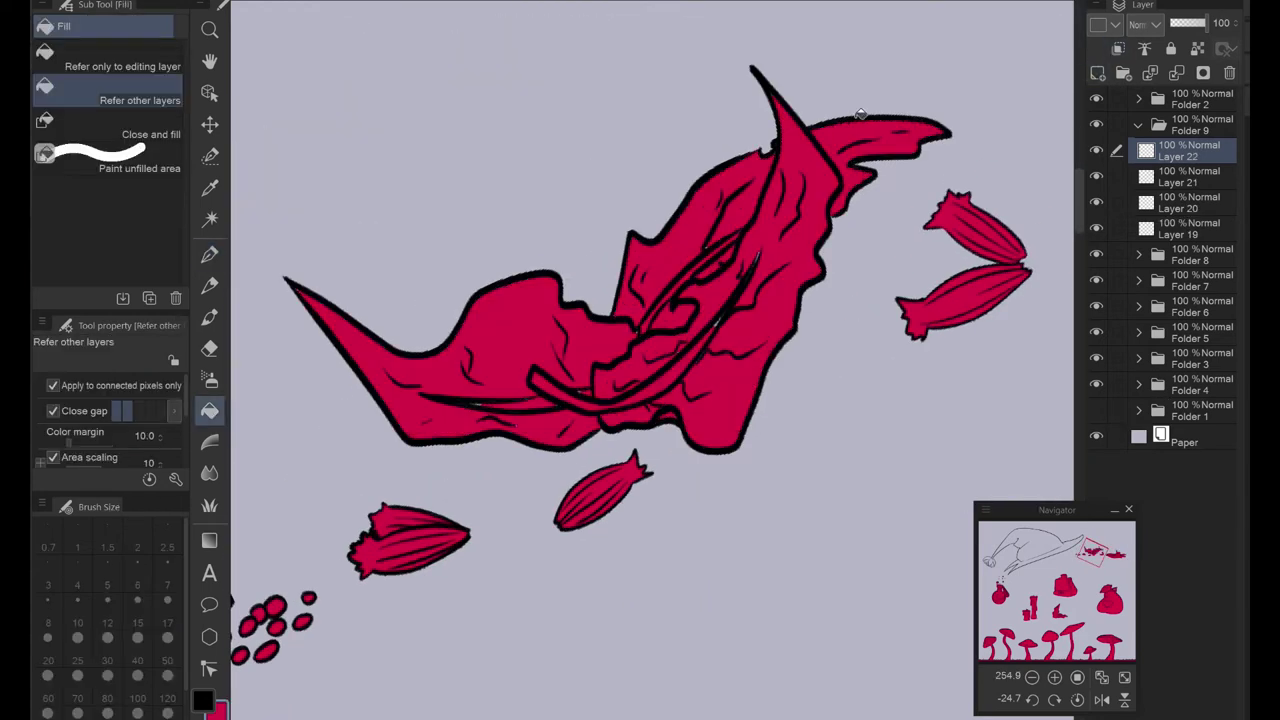
Step: Touch up the unfilled gaps between the crumpled leaf's folds and along its stem with the ML-pen
key("p")
scroll(860, 115, "up", 3)
scroll(718, 440, "up", 2)
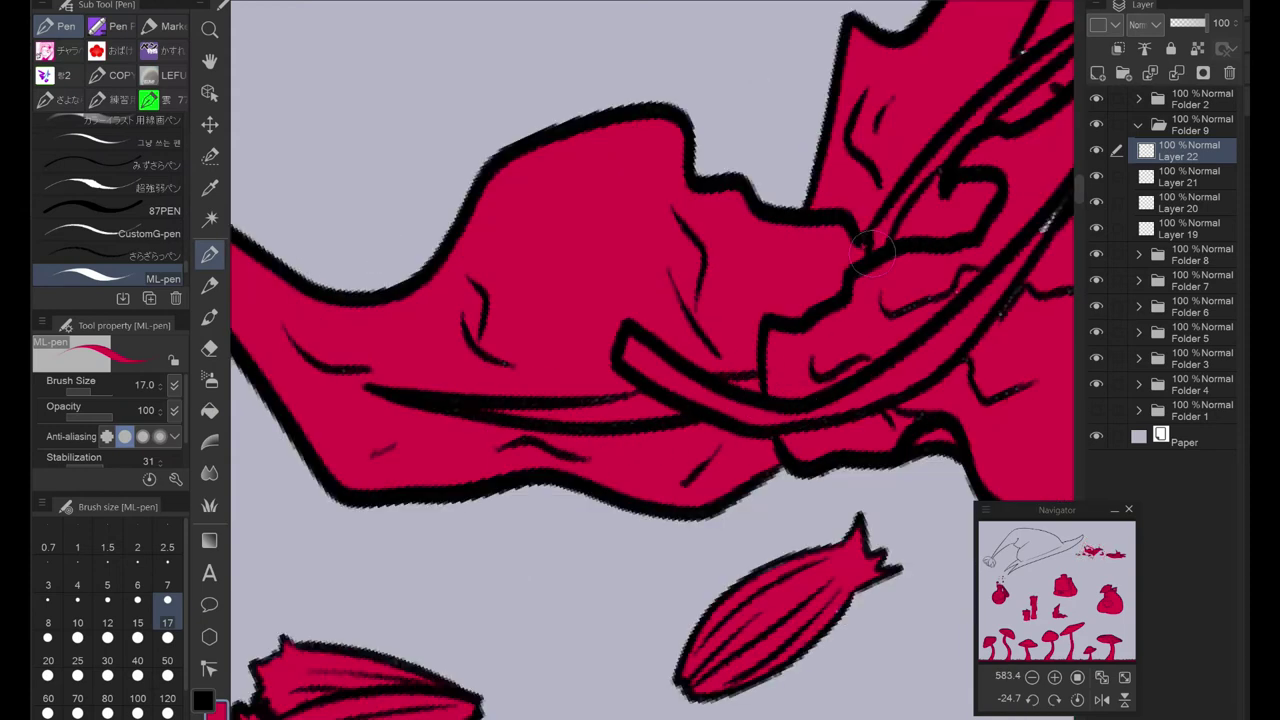
left_click_drag(870, 245, 590, 405)
scroll(531, 294, "up", 3)
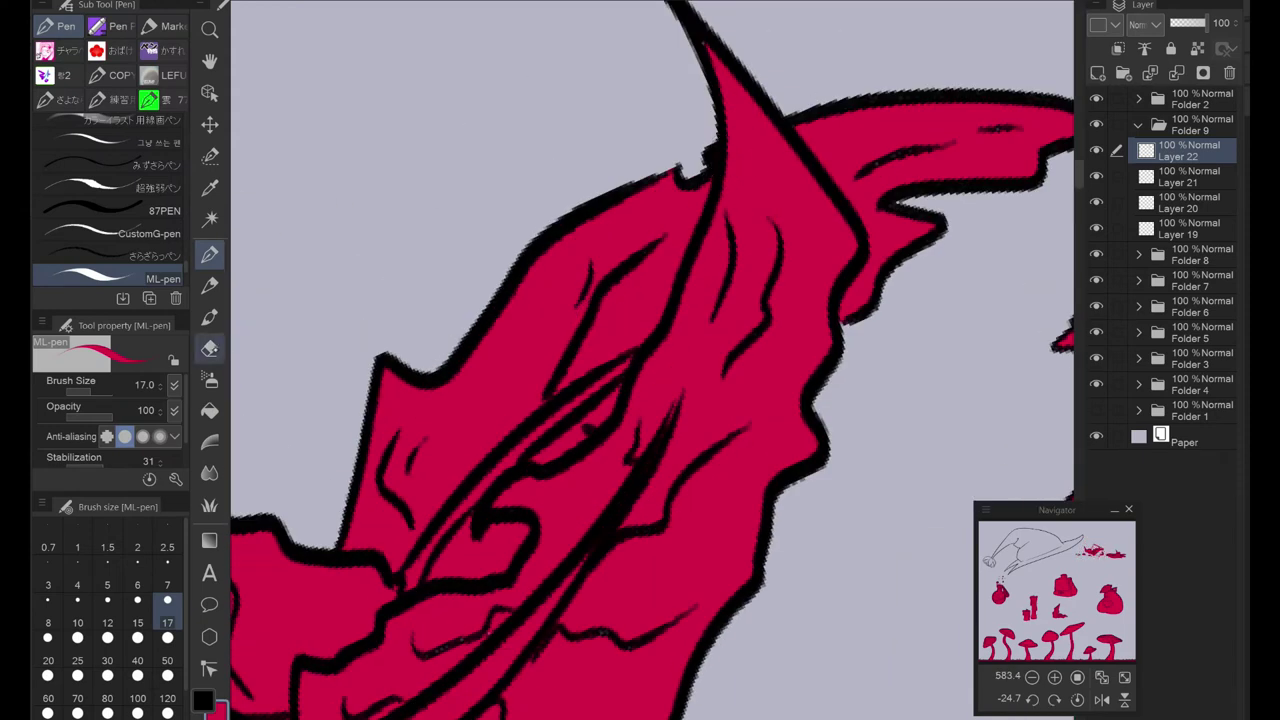
scroll(456, 229, "right", 3)
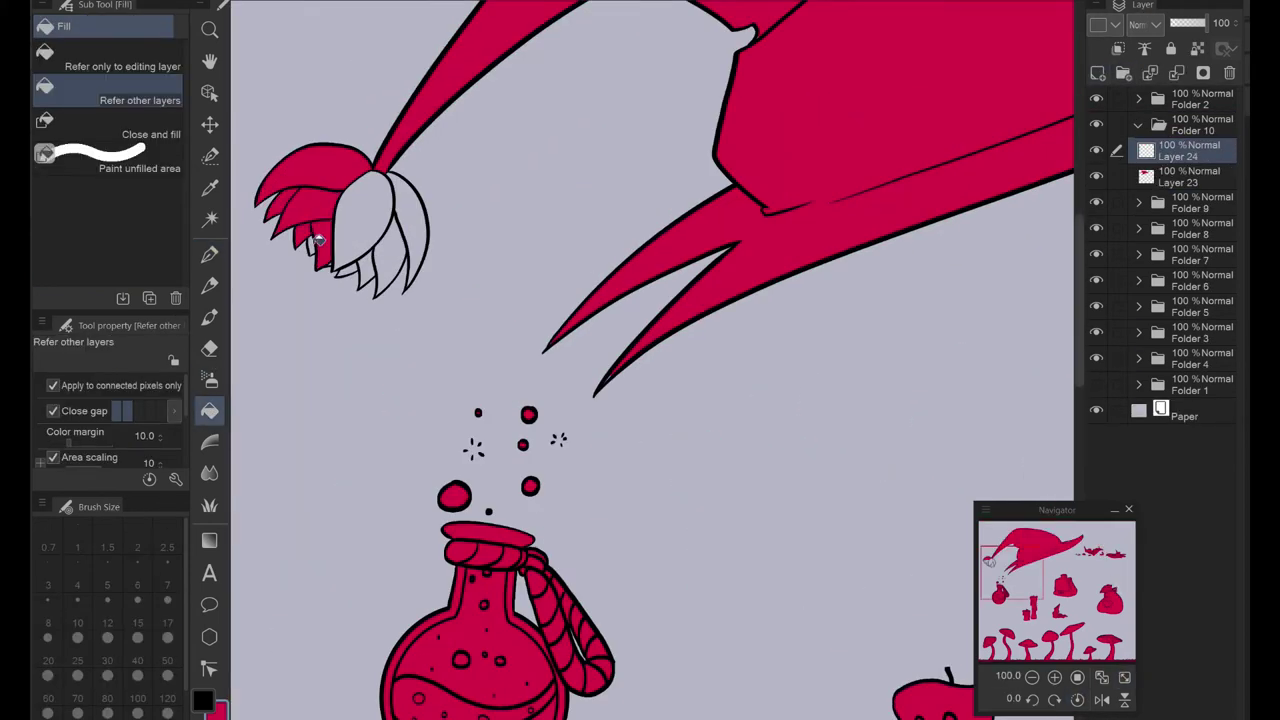
Step: Fill the hat tassel's remaining petals with crimson, and touch up the hat's own fill layer with the ML-pen
left_click(362, 262)
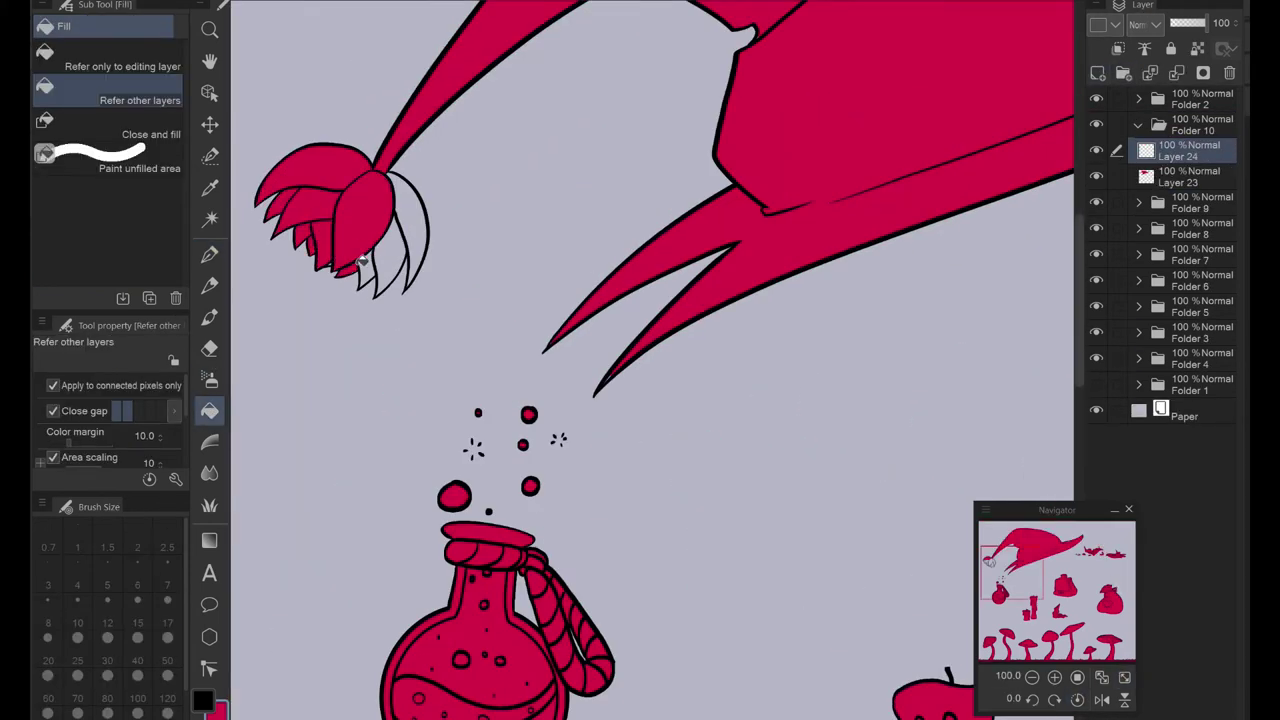
scroll(600, 300, "up", 3)
left_click(1190, 176)
key("p")
scroll(924, 128, "up", 2)
left_click_drag(924, 128, 600, 560)
left_click_drag(600, 400, 760, 440)
Step: Check the tassel's petals with its fill layer selected, and collapse the hat's folder
scroll(366, 171, "down", 5)
scroll(486, 400, "up", 5)
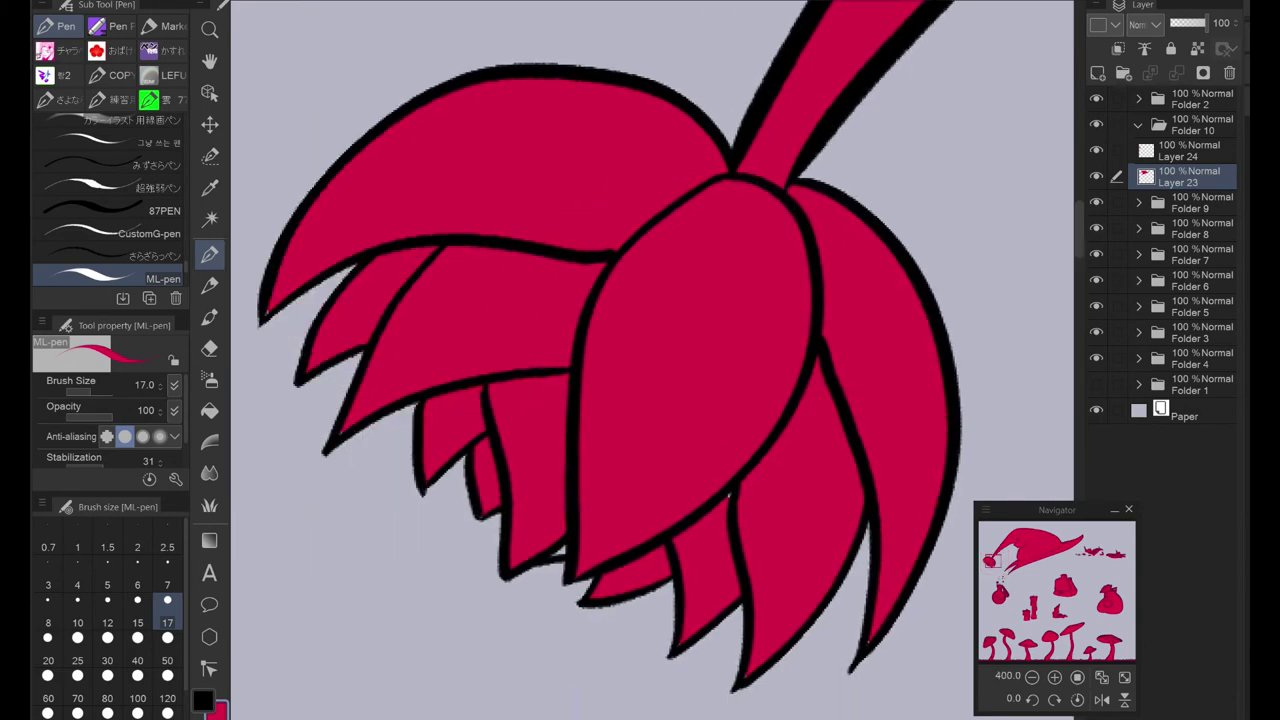
key("alt+bracketright")
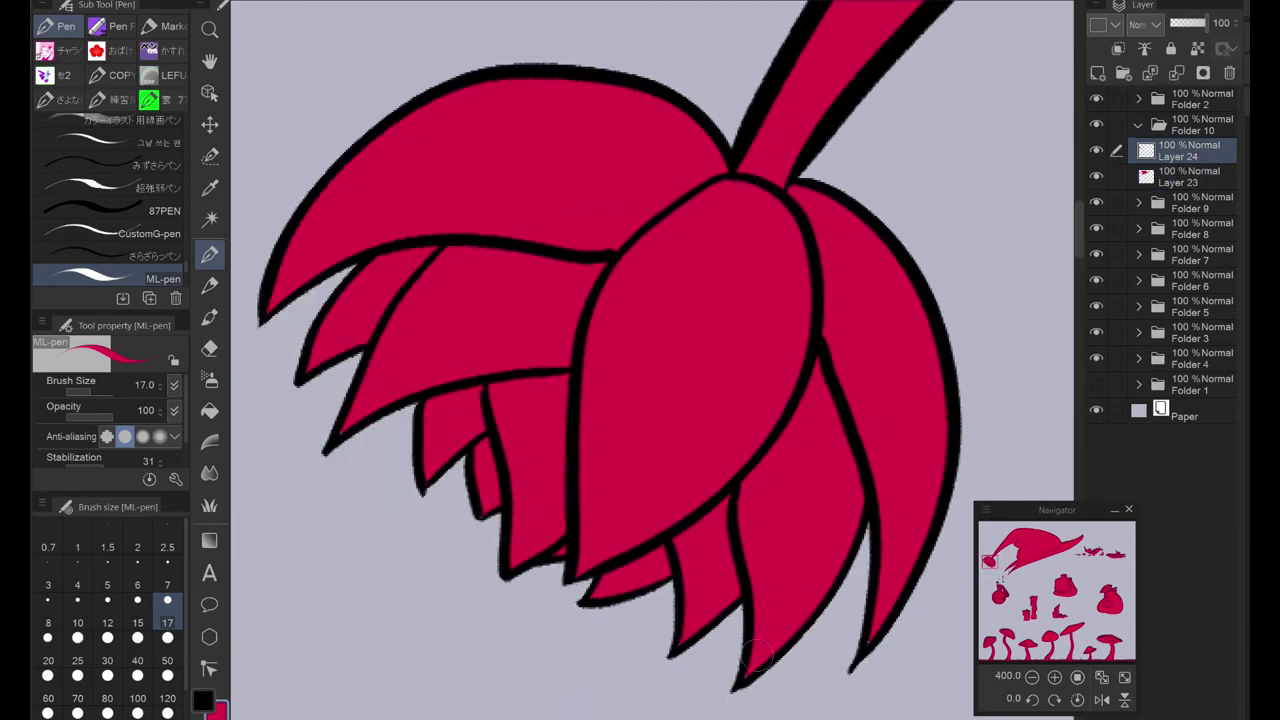
left_click(1124, 677)
left_click(1138, 124)
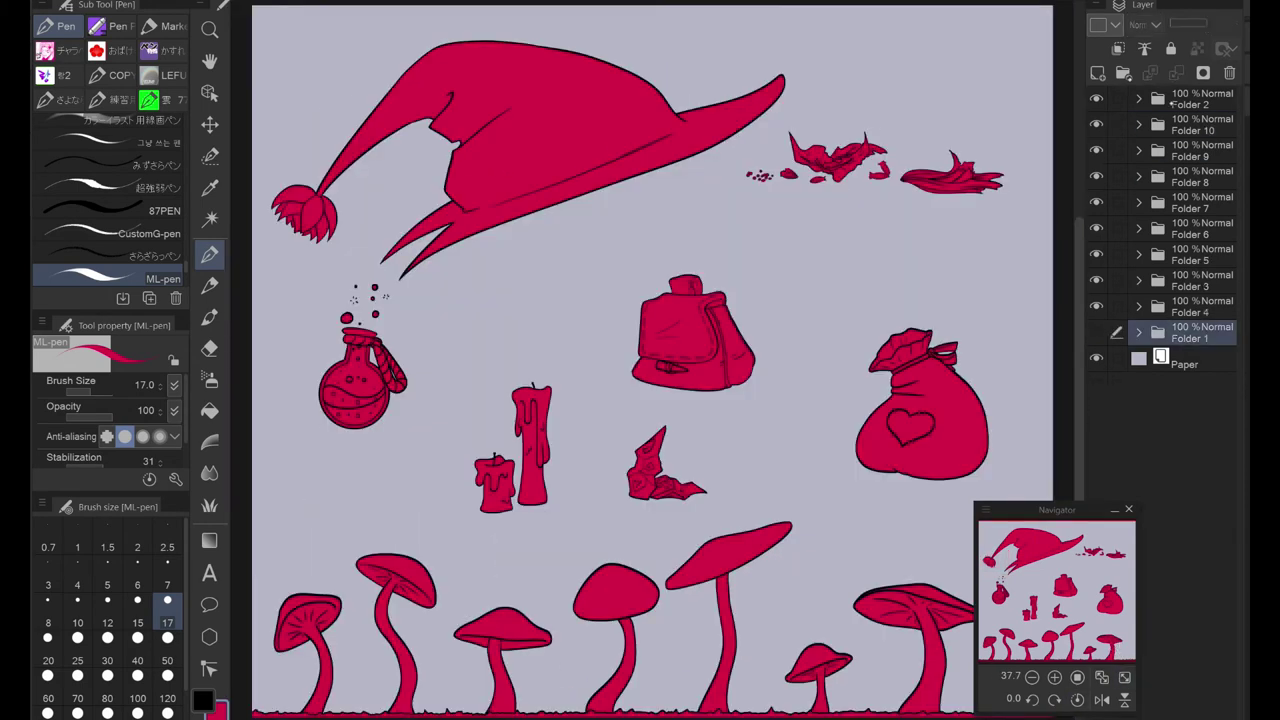
Step: On a new layer beneath all item folders, cover the whole canvas crimson with the ML-pen at size 2000
left_click(1098, 73)
scroll(107, 620, "down", 3)
left_click(167, 712)
mouse_move(330, 480)
left_mouse_down()
mouse_move(370, 430)
mouse_move(830, 40)
mouse_move(1000, 690)
left_mouse_up()
mouse_move(885, 565)
left_mouse_down()
mouse_move(440, 570)
mouse_move(445, 462)
mouse_move(558, 210)
mouse_move(660, 380)
left_mouse_up()
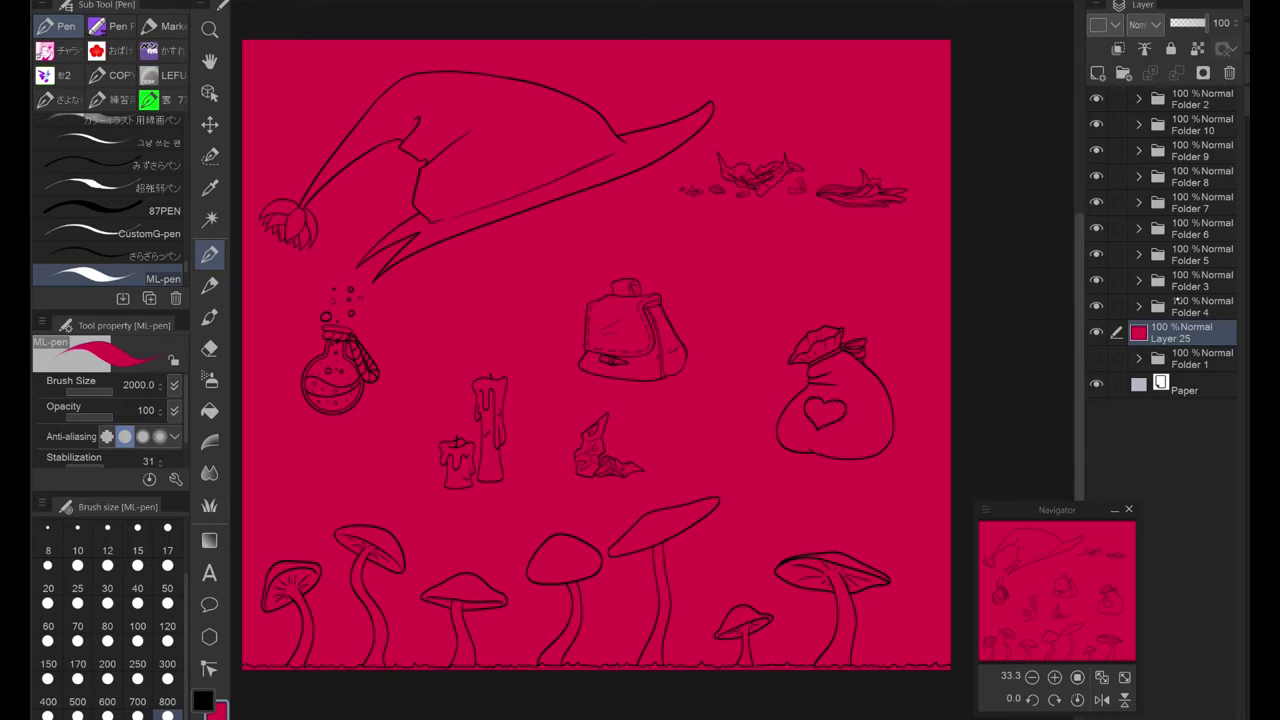
Step: Group the full-canvas fill into a folder named "background" and move it into the mushrooms' folder
key("ctrl+g")
double_click(1196, 385)
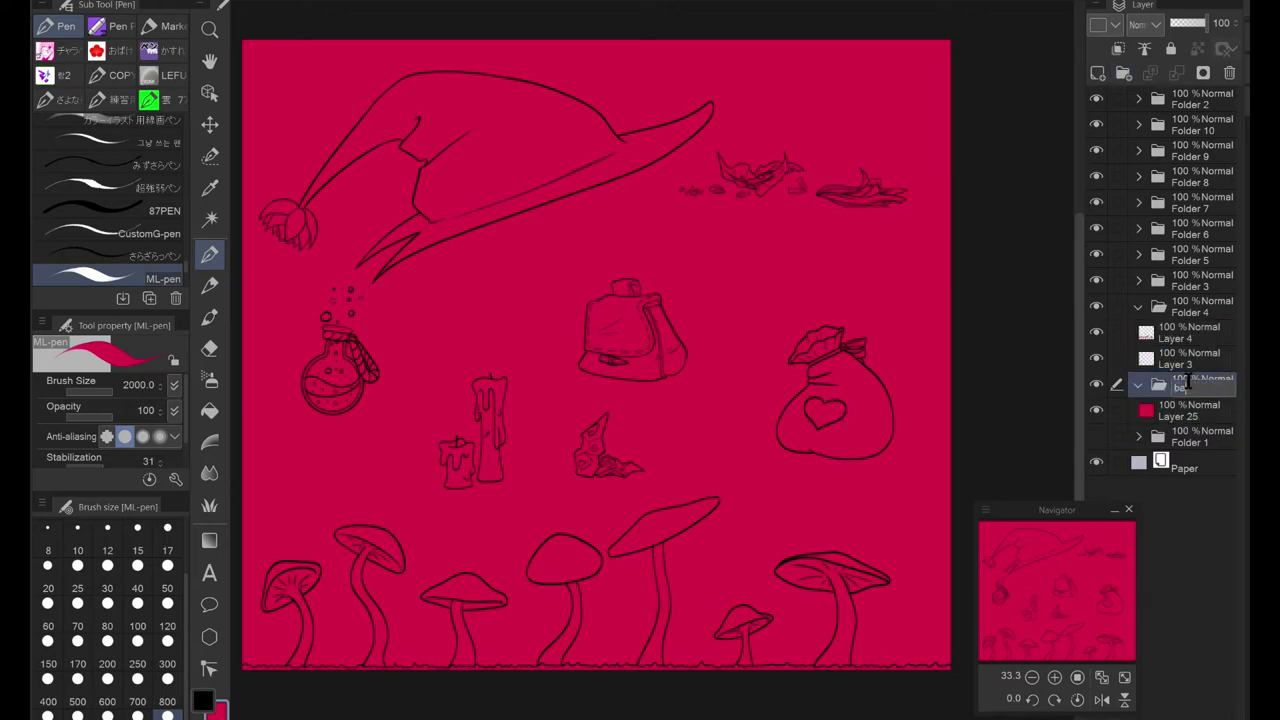
left_click_drag(1188, 382, 1192, 310)
Step: Rename the mushrooms' folder as "moss/shrooms" and the flask's folder as "potion"
double_click(1192, 310)
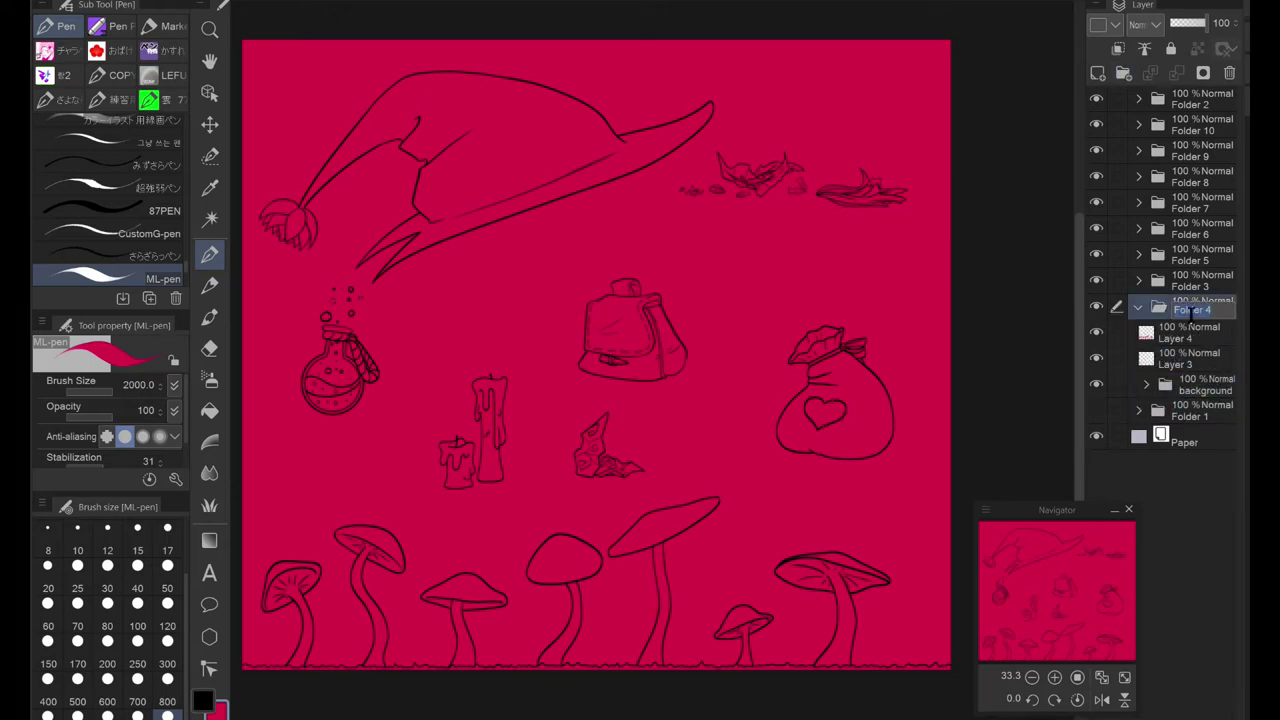
type("moss/shrooms")
left_click(1146, 283)
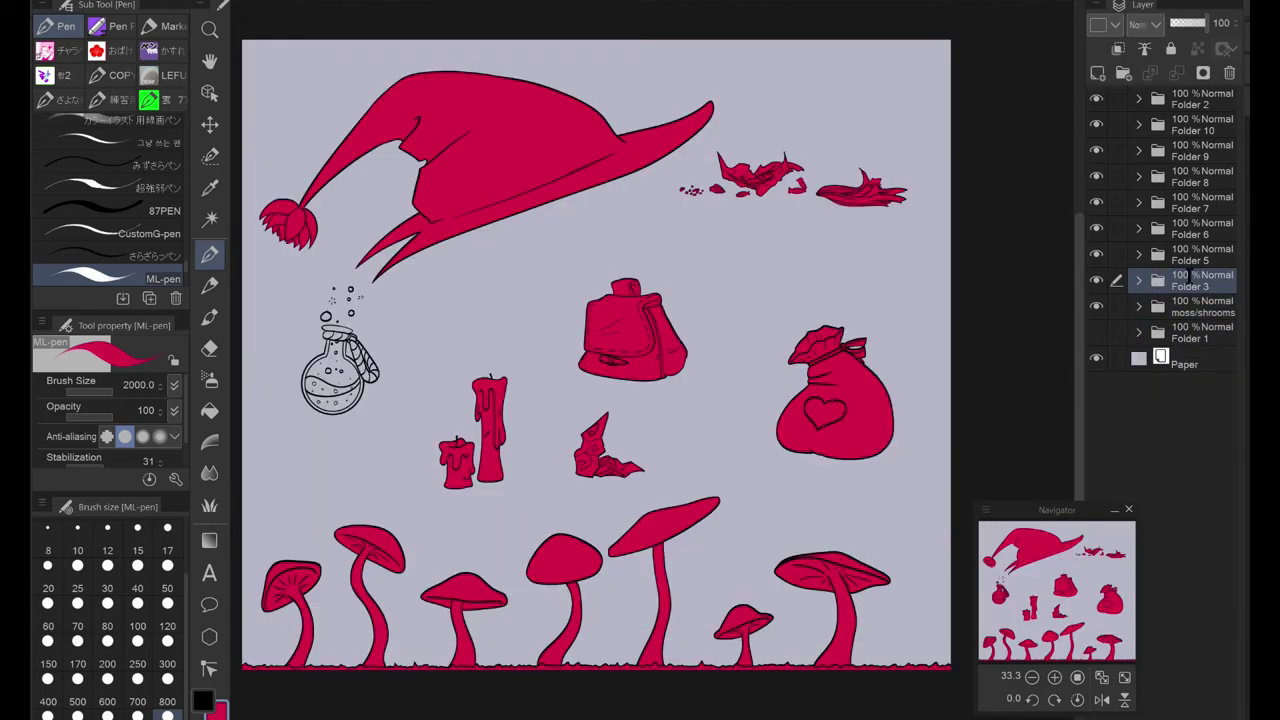
double_click(1203, 280)
type("potion")
Step: Rename the three folders directly above "potion" as "candles", "crystals" and "pouch"
left_click(1200, 254)
double_click(1200, 254)
type("ca")
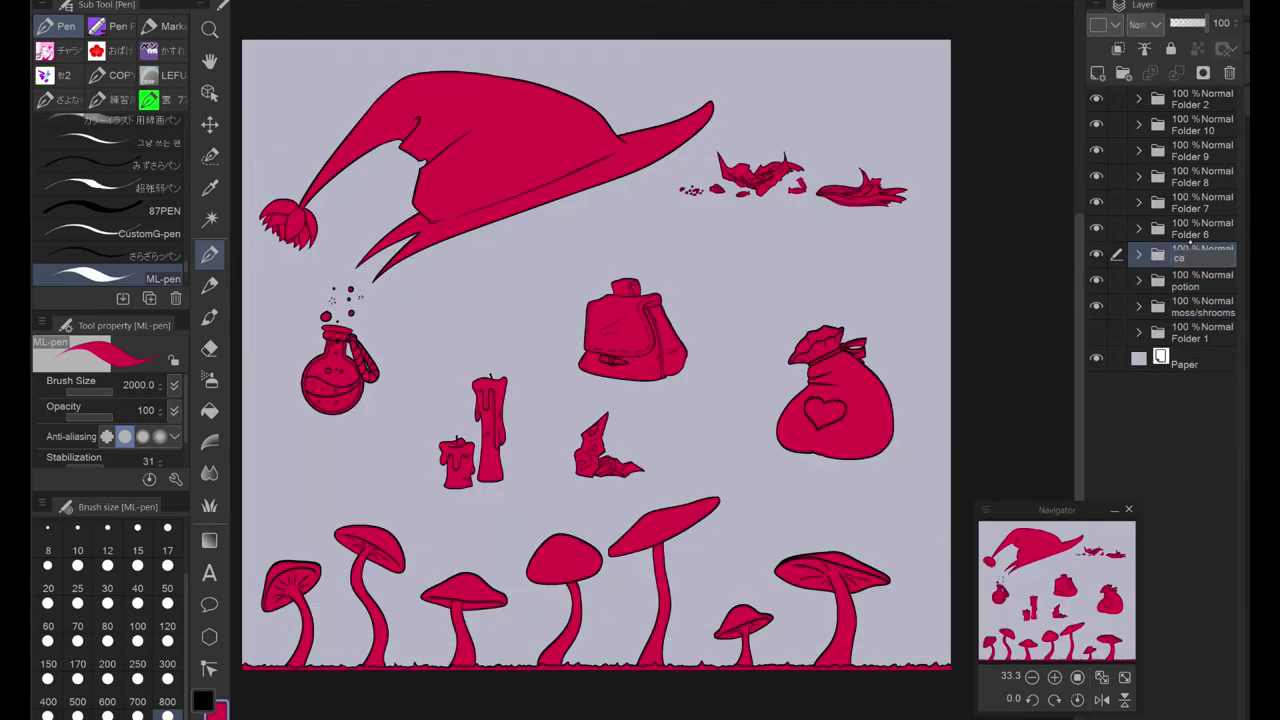
left_click(1180, 226)
type("crys")
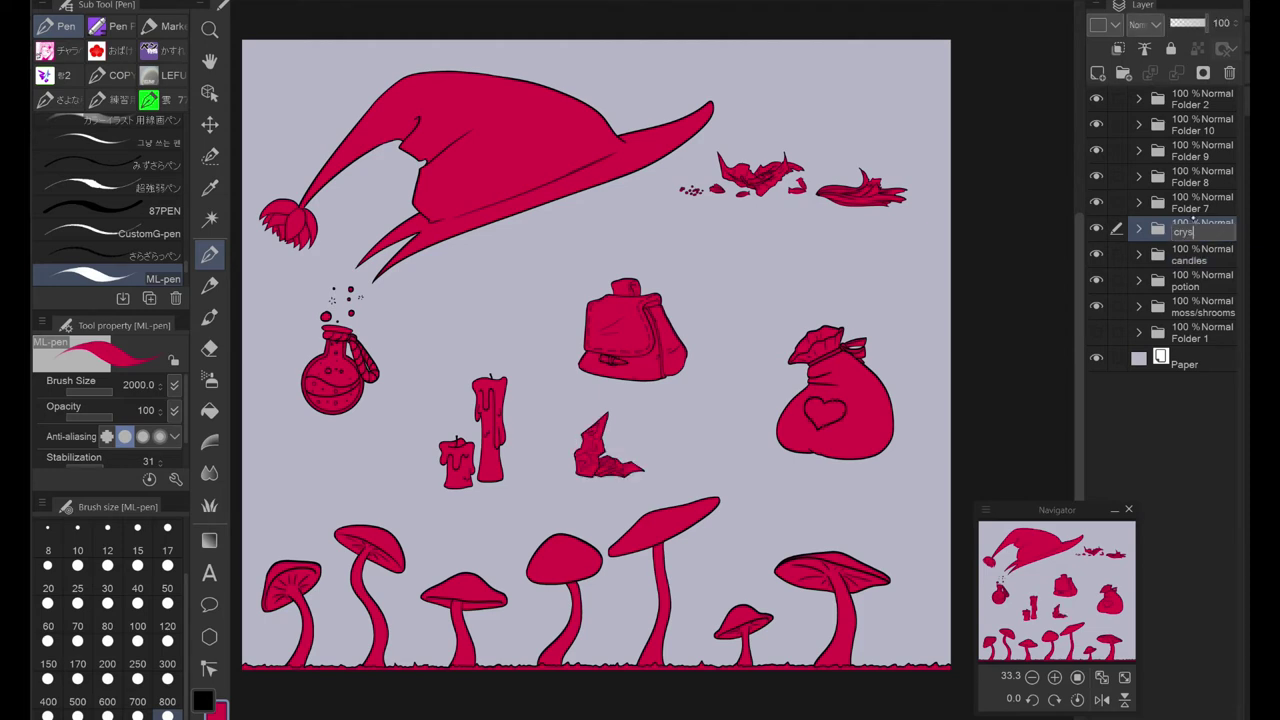
type("tals")
left_click(1200, 202)
double_click(1200, 202)
type("pouch")
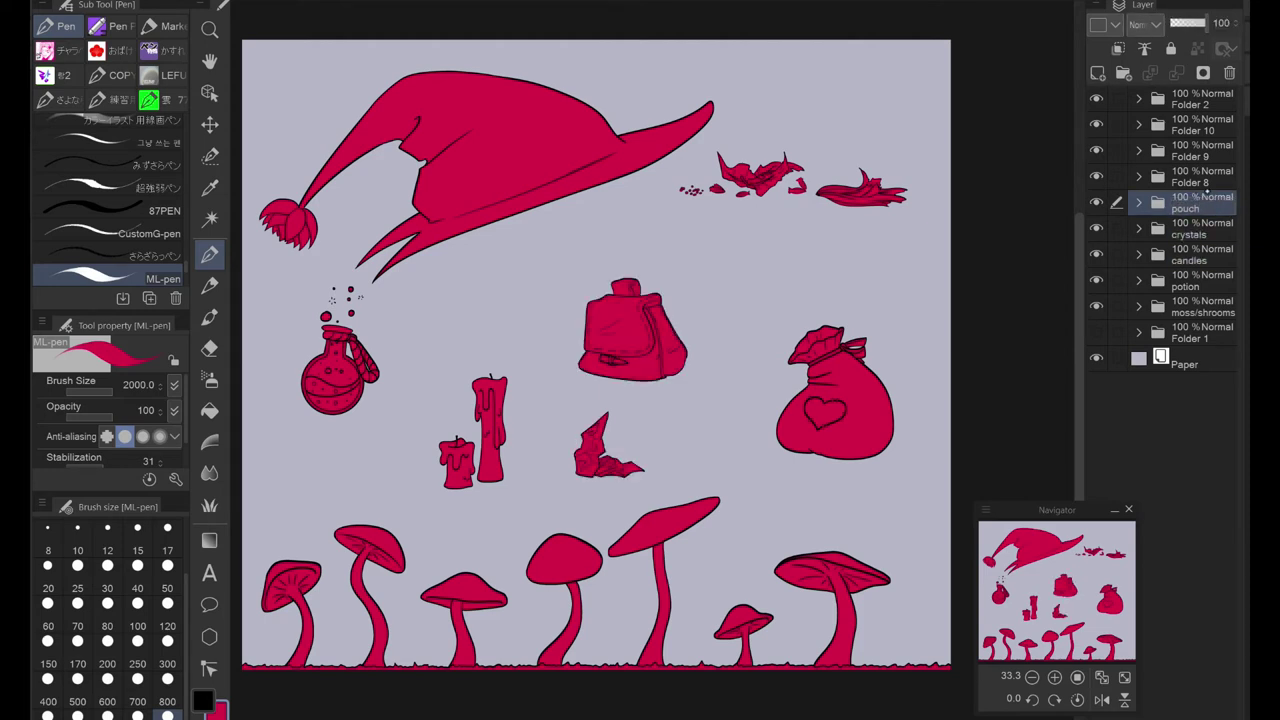
Step: Rename the three folders directly above "pouch" as "coin purse", "herbs" and "hat"
double_click(1205, 176)
left_click(1200, 150)
double_click(1200, 150)
type("herbs")
left_click(1195, 122)
Step: Rename the topmost folder as "linework", the hidden bottom folder as "sketch" and the mushrooms' folder as "moss/shrooms/bg"
double_click(1200, 98)
type("linework")
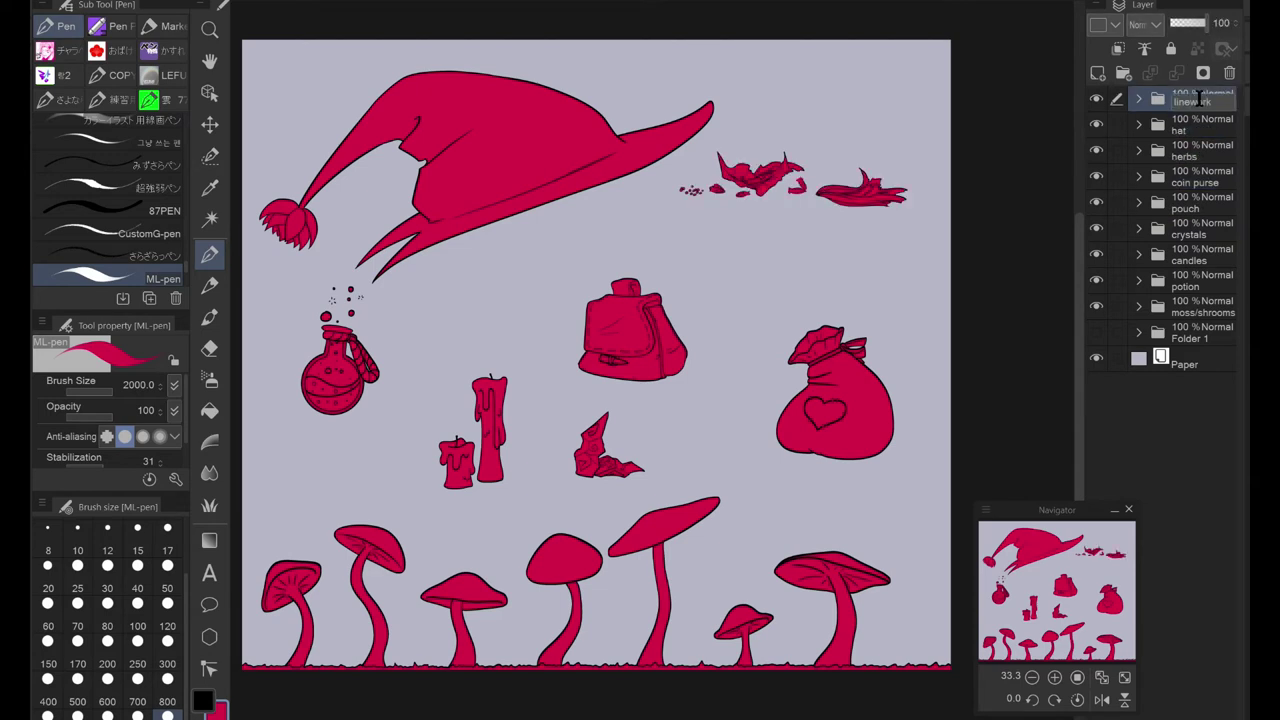
double_click(1200, 328)
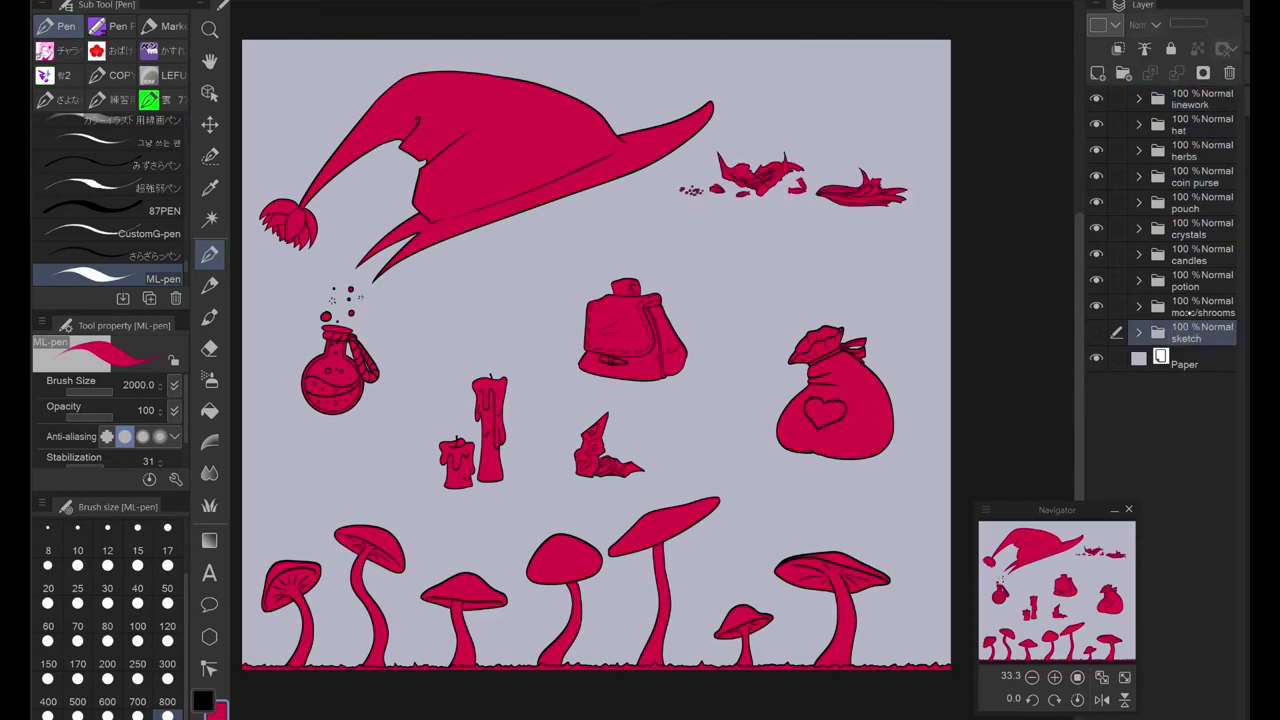
double_click(1195, 306)
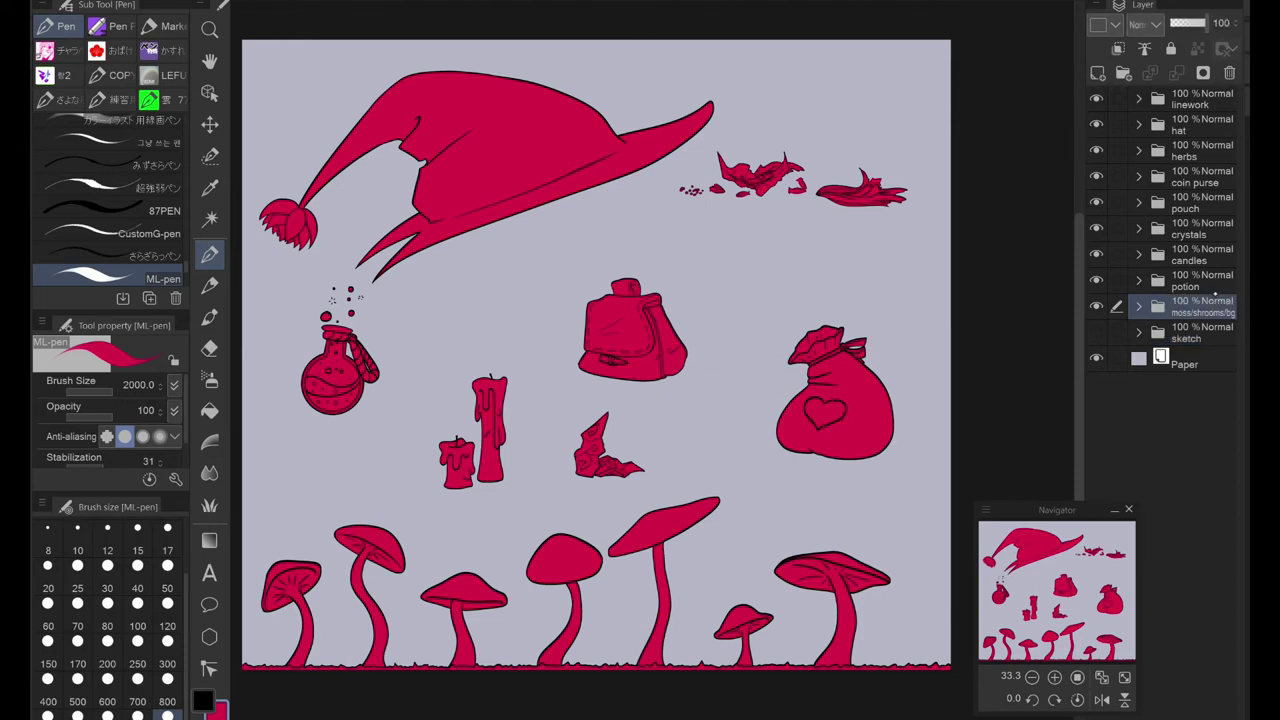
Step: Paint a large pale green circle over the centre of the crimson background on the background folder's layer
left_click(1138, 306)
left_click(1190, 410)
key("alt+Delete")
mouse_move(588, 366)
left_mouse_down()
mouse_move(590, 345)
mouse_move(600, 371)
mouse_move(700, 286)
mouse_move(512, 482)
mouse_move(560, 495)
left_mouse_up()
Step: Cover the crimson around the pale green centre with a darker green using the ML-pen at size 800
left_click(139, 383)
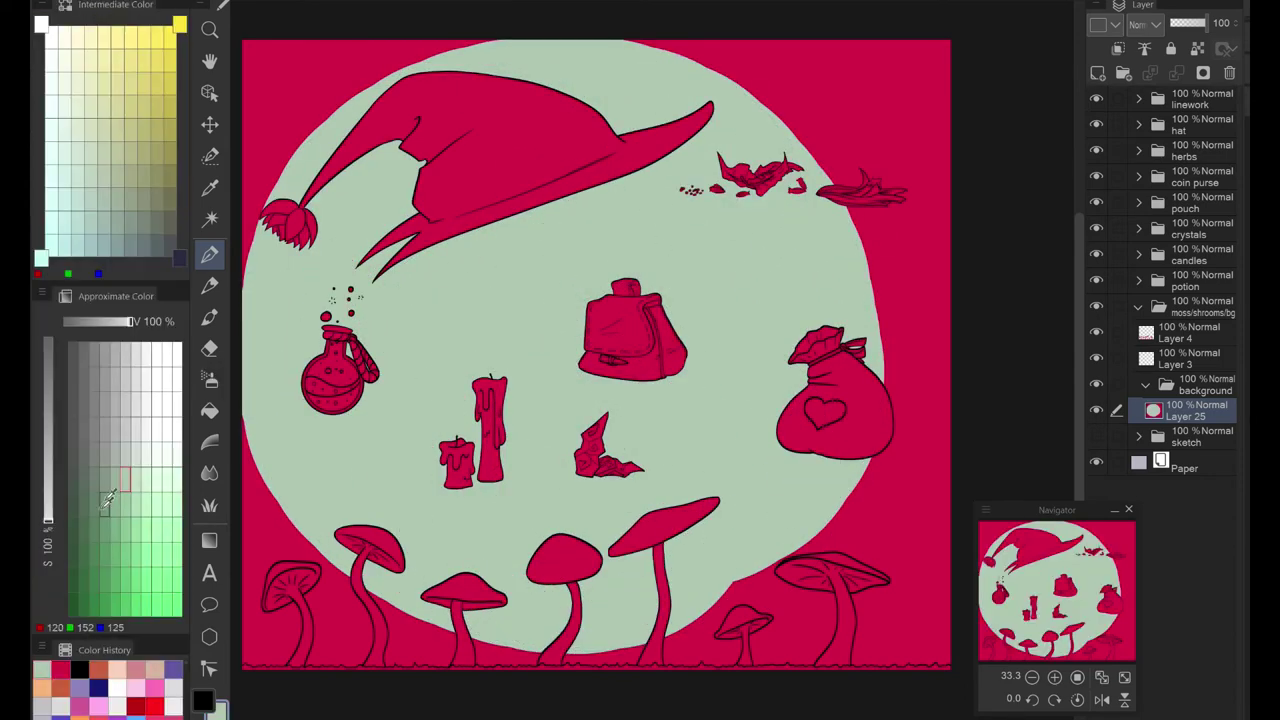
key("p")
left_click_drag(600, 450, 655, 395)
mouse_move(300, 430)
left_mouse_down()
mouse_move(320, 514)
mouse_move(308, 620)
left_mouse_up()
left_click_drag(560, 300, 440, 458)
mouse_move(300, 150)
left_mouse_down()
mouse_move(420, 100)
mouse_move(886, 57)
mouse_move(627, 72)
mouse_move(720, 600)
left_mouse_up()
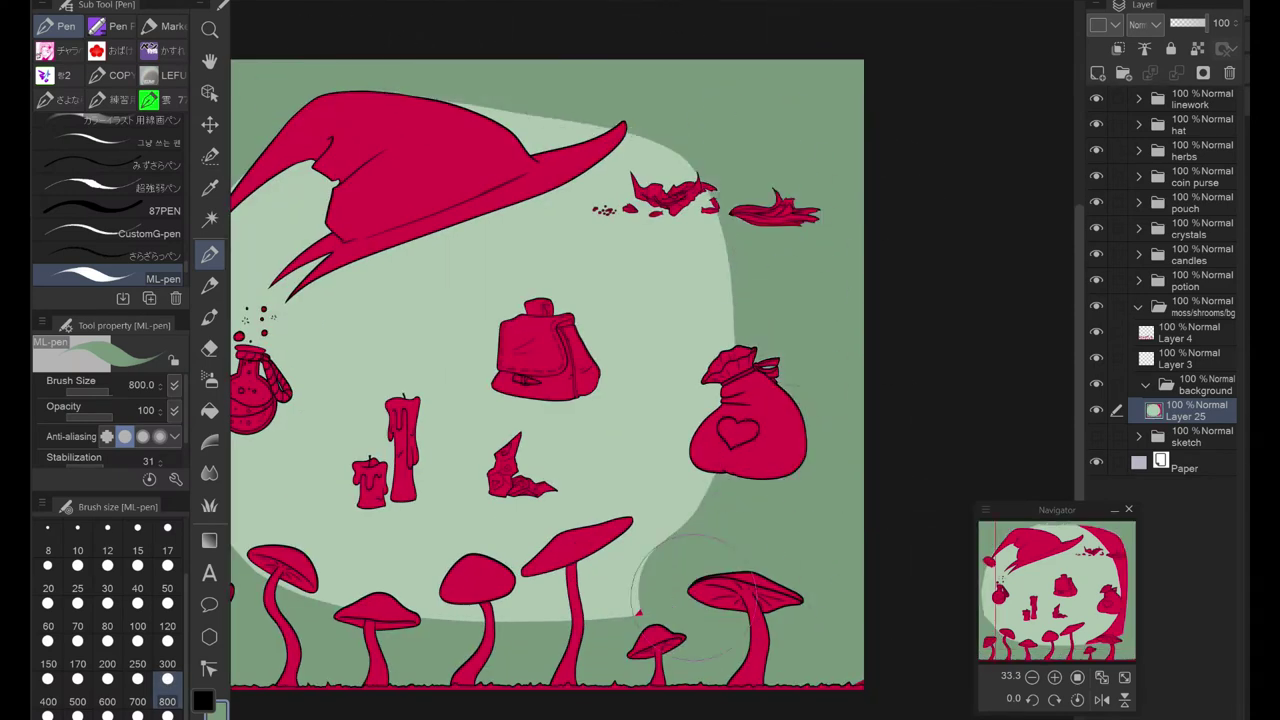
left_click_drag(260, 90, 420, 110)
left_click_drag(410, 280, 360, 520)
Step: Blend the edge between the pale green centre and the darker green border of the background
key("j")
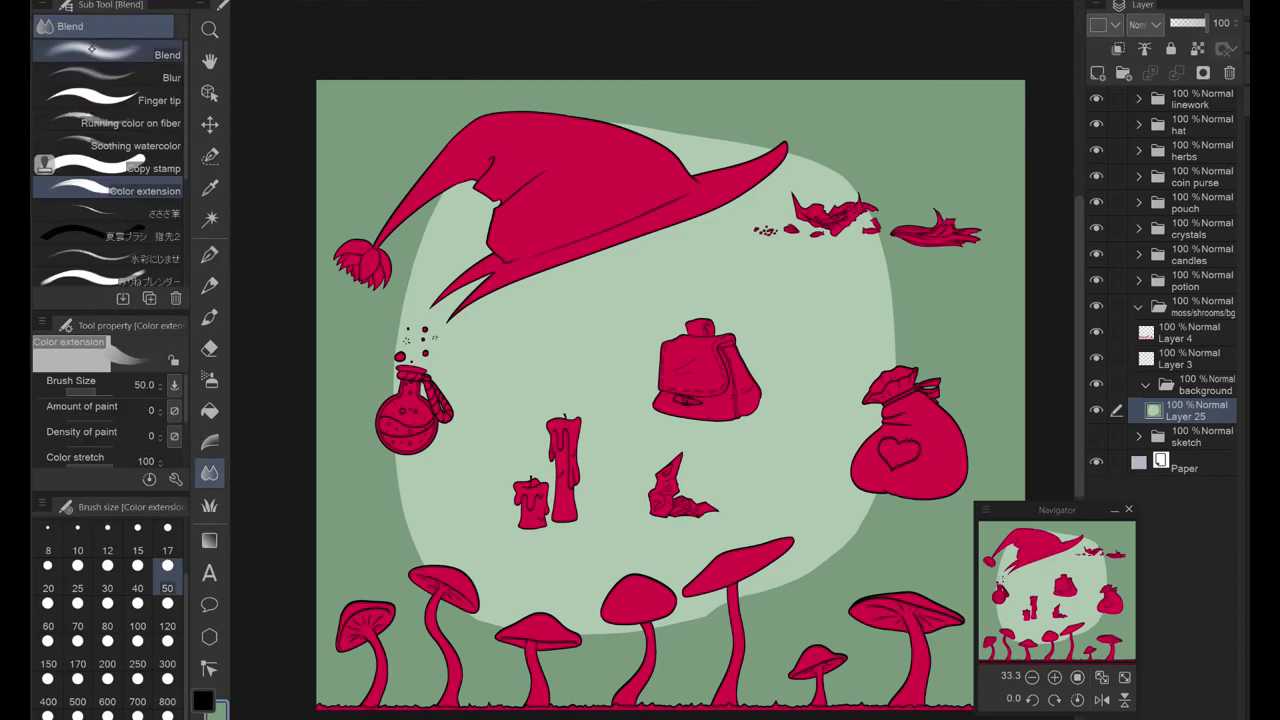
mouse_move(420, 190)
left_mouse_down()
mouse_move(395, 420)
mouse_move(468, 604)
mouse_move(780, 590)
mouse_move(860, 200)
mouse_move(570, 120)
left_mouse_up()
mouse_move(492, 560)
left_mouse_down()
mouse_move(404, 428)
mouse_move(440, 338)
mouse_move(414, 225)
mouse_move(553, 148)
mouse_move(737, 128)
mouse_move(889, 220)
mouse_move(904, 392)
mouse_move(840, 532)
mouse_move(772, 590)
mouse_move(649, 620)
mouse_move(449, 583)
mouse_move(437, 522)
left_mouse_up()
Step: Scatter cream specks across the background on a new layer above the green, using the 2-dust decoration brush at size 2000
left_click(1097, 73)
left_click(209, 380)
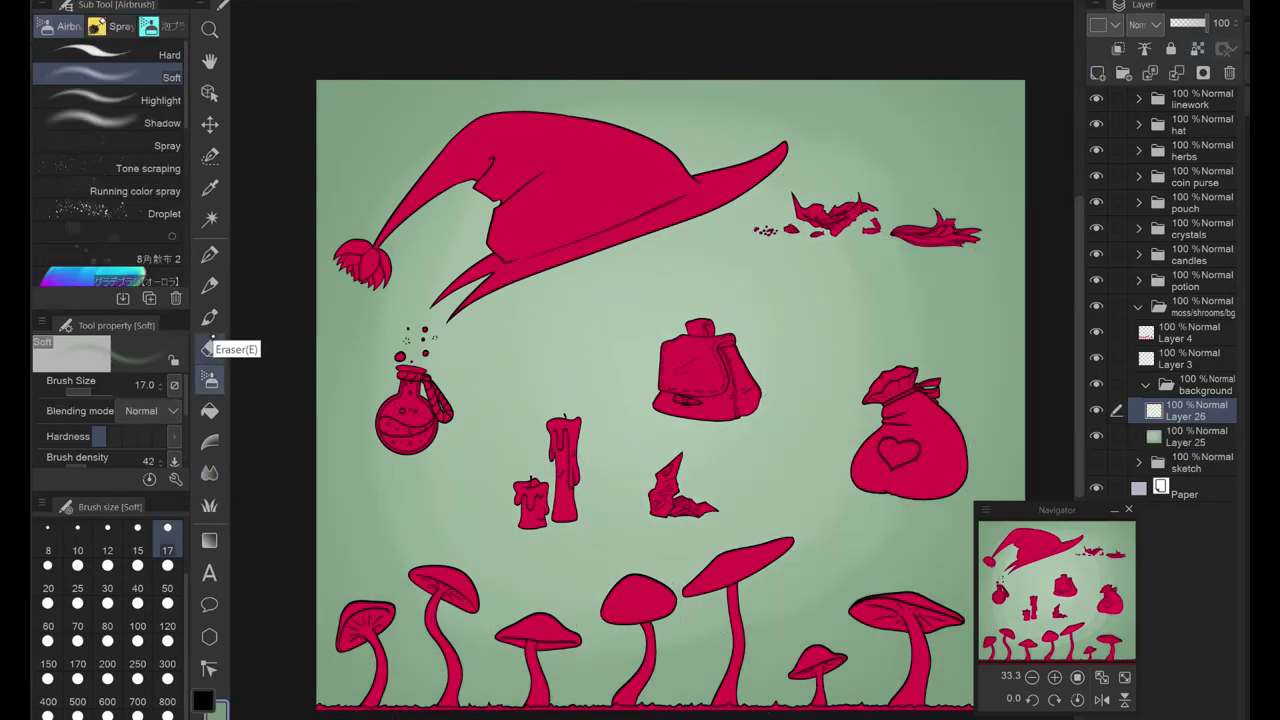
left_click(209, 505)
left_click(62, 26)
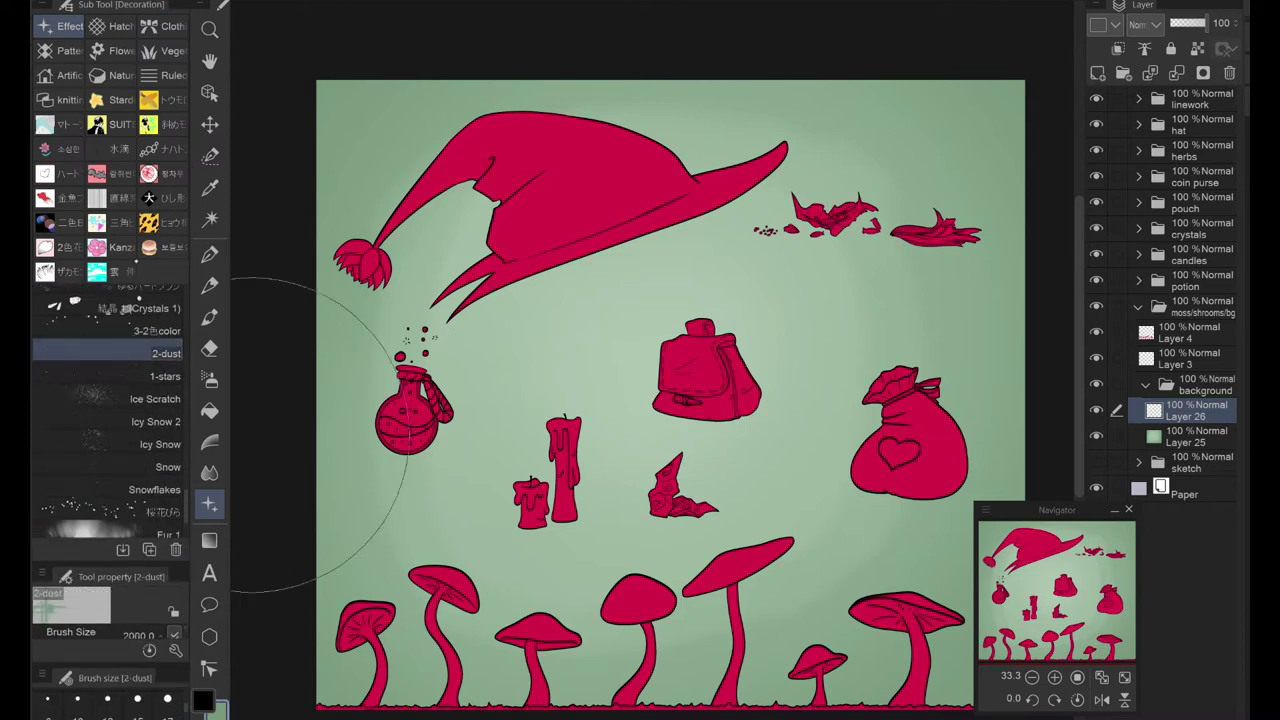
key("x")
mouse_move(442, 542)
left_mouse_down()
mouse_move(457, 486)
mouse_move(995, 287)
left_mouse_up()
left_click(378, 600, "alt")
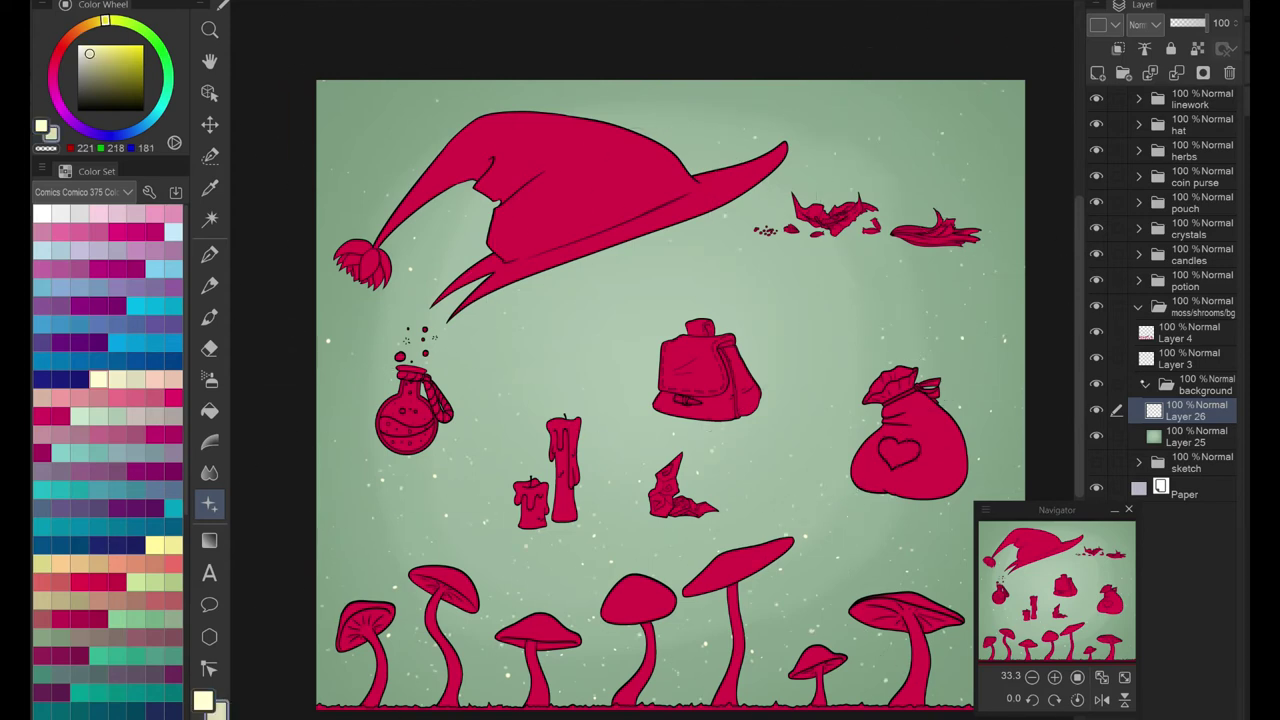
Step: Lock the transparent pixels of the moss and mushroom fill layers, and collapse their folder
left_click(1145, 384)
key("p")
left_click(1188, 358)
left_click(1188, 332, "ctrl")
left_click(1158, 306)
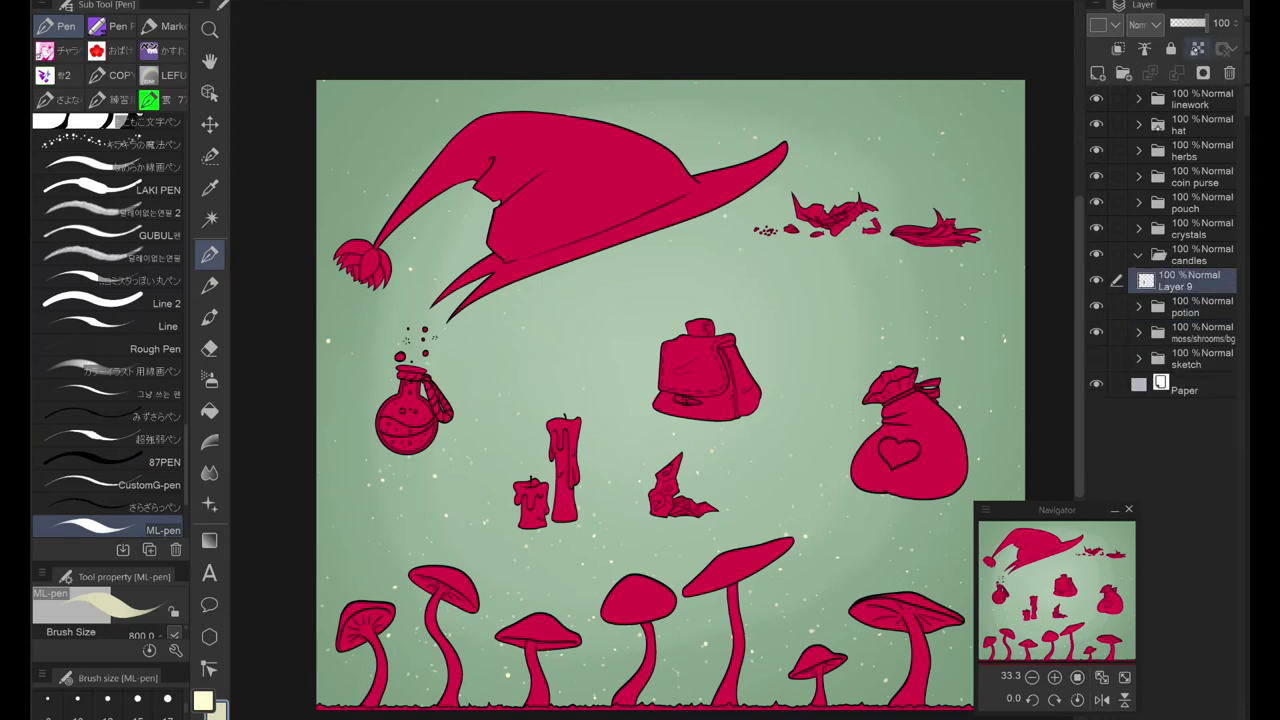
Step: Lock the transparent pixels of the fill layers in the remaining item folders, collapsing each folder when done
left_click(1160, 228)
left_click(1137, 228)
left_click(1138, 176)
left_click(1188, 202)
left_click(1188, 254, "shift")
left_click(1138, 176)
left_click(1138, 150)
left_click(1138, 150)
left_click(1188, 98)
left_click(1138, 98)
left_click(1138, 98)
Step: Recolour the moss strip along the canvas's lower edge slate (RGB 81, 102, 105) on its own fill layer
left_click(1138, 306)
left_click(1188, 306)
left_click(1188, 358)
scroll(670, 400, "down", 3)
key("b")
scroll(110, 300, "down", 3)
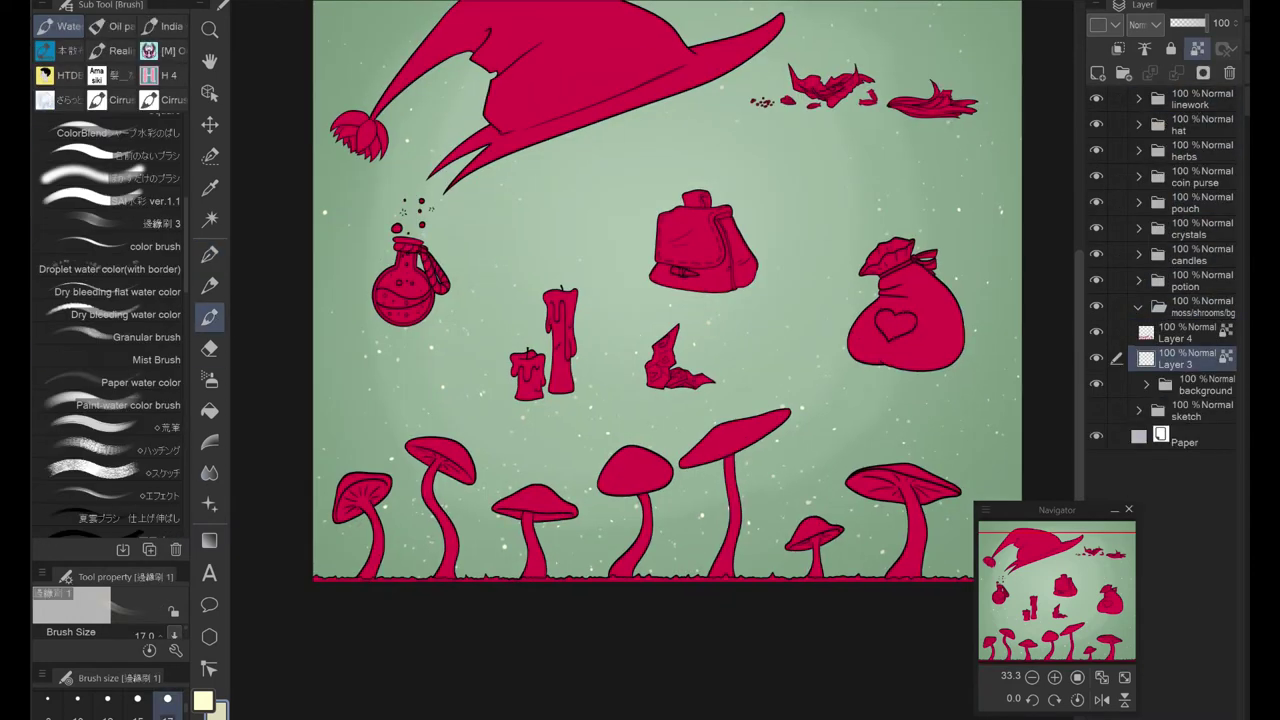
scroll(110, 330, "down", 3)
left_click(110, 363)
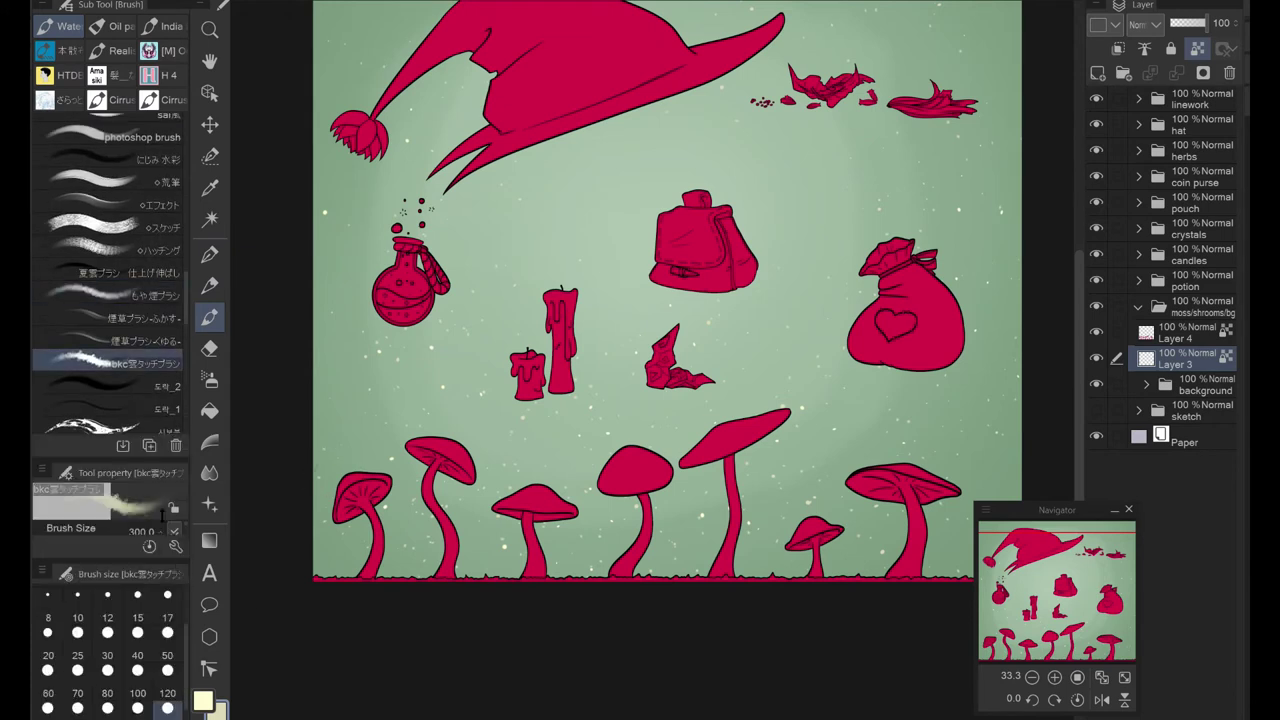
scroll(340, 440, "up", 5)
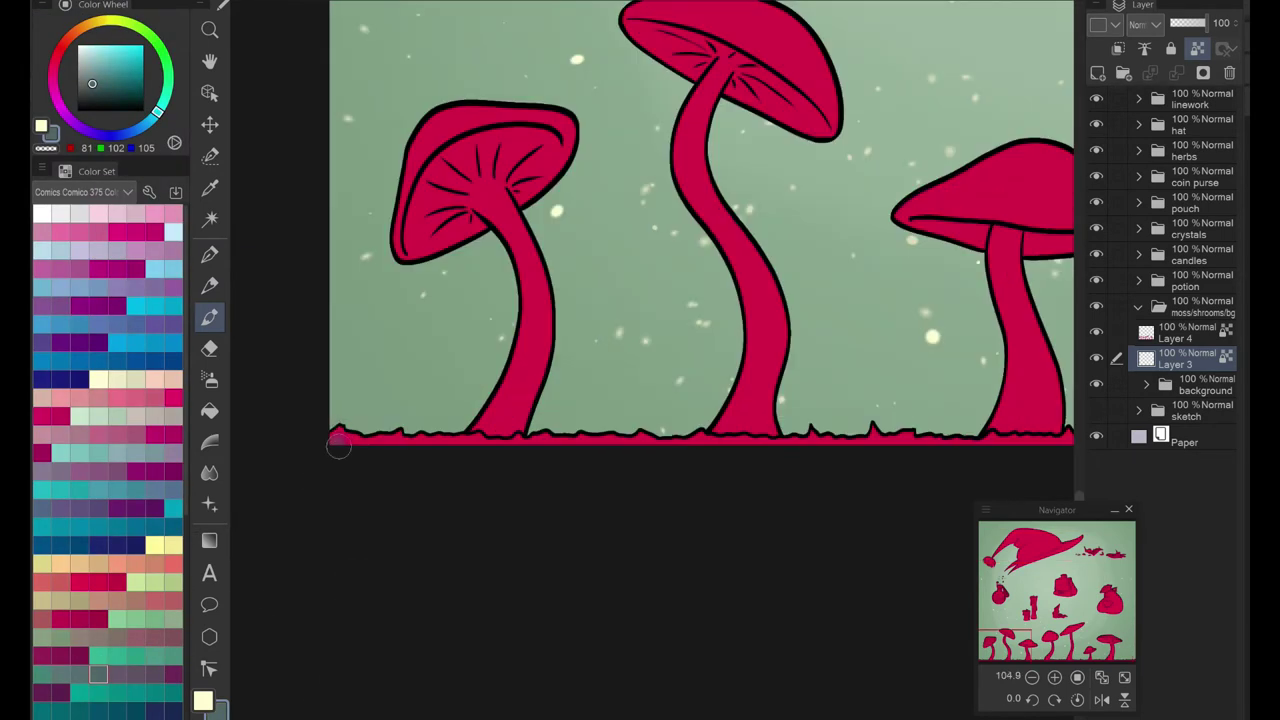
key("p")
scroll(650, 220, "right", 3)
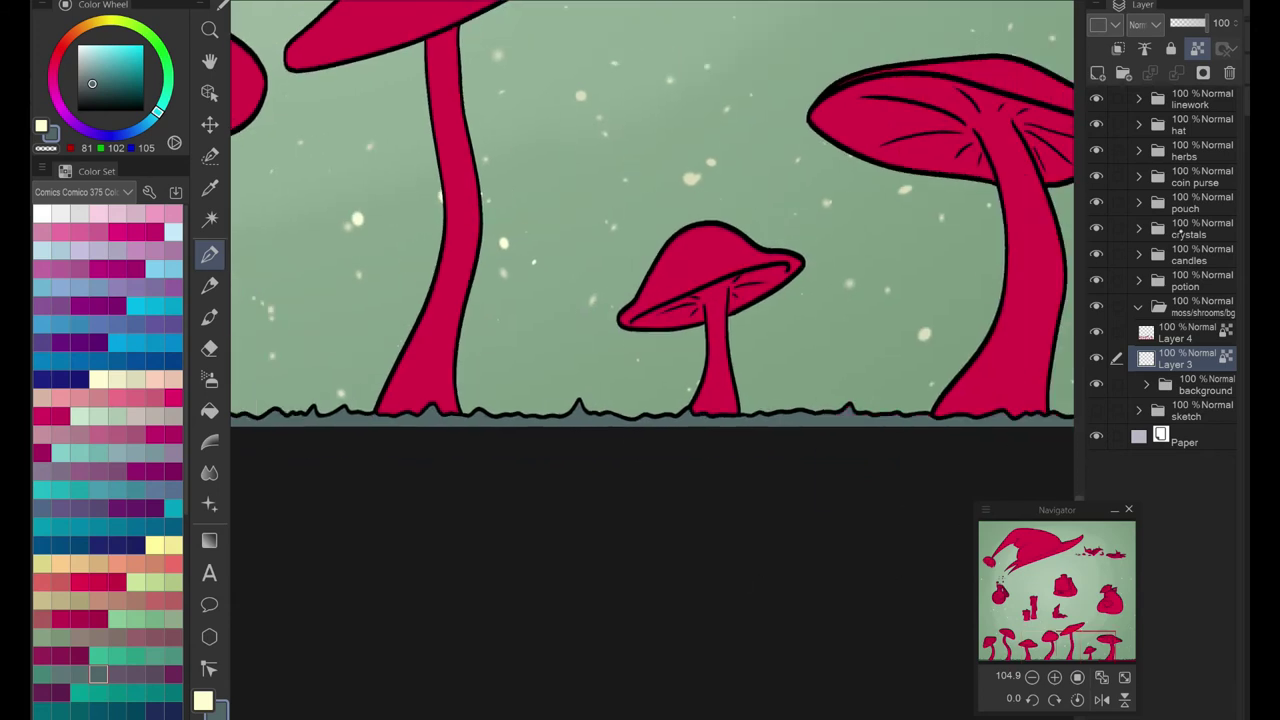
Step: Paint over the leftover crimson in the background's lower-right corner with green, using the ML-pen at size 50
left_click(1146, 384)
left_click(1195, 436)
key("p")
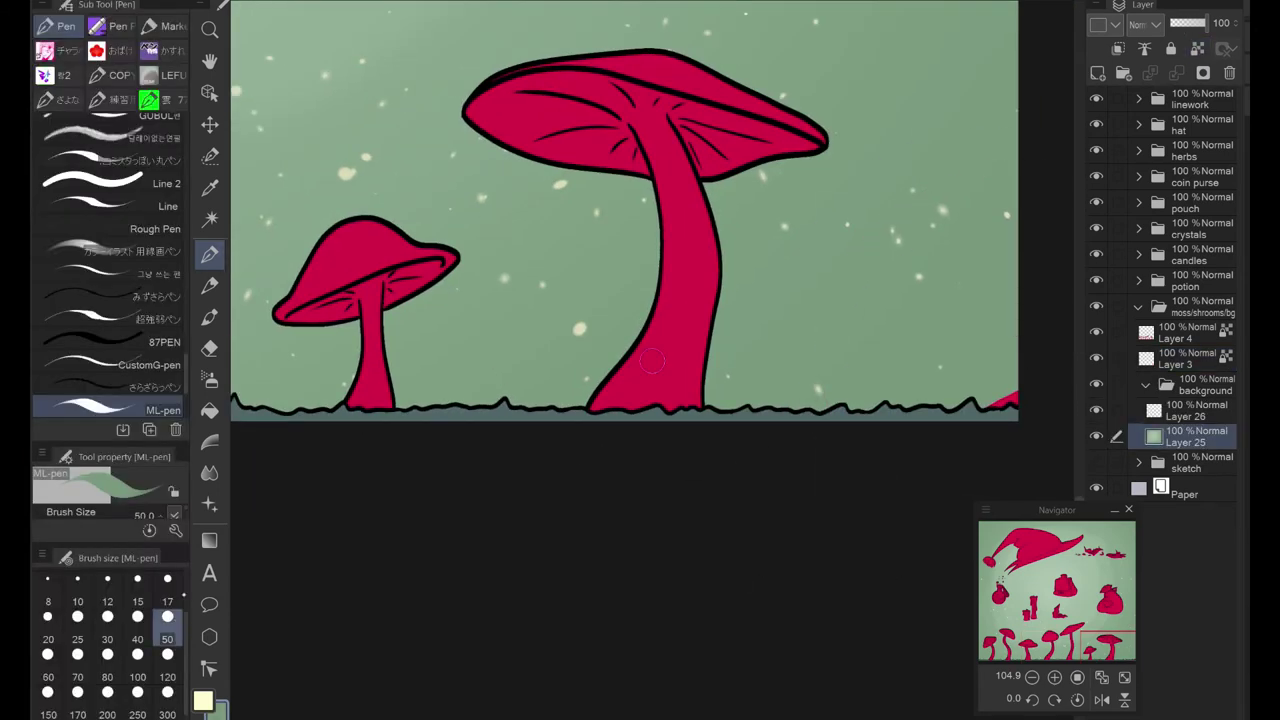
key("ctrl+z")
Step: Brush lighter slate texture (RGB 94, 118, 121) along the whole moss strip on its fill layer
key("b")
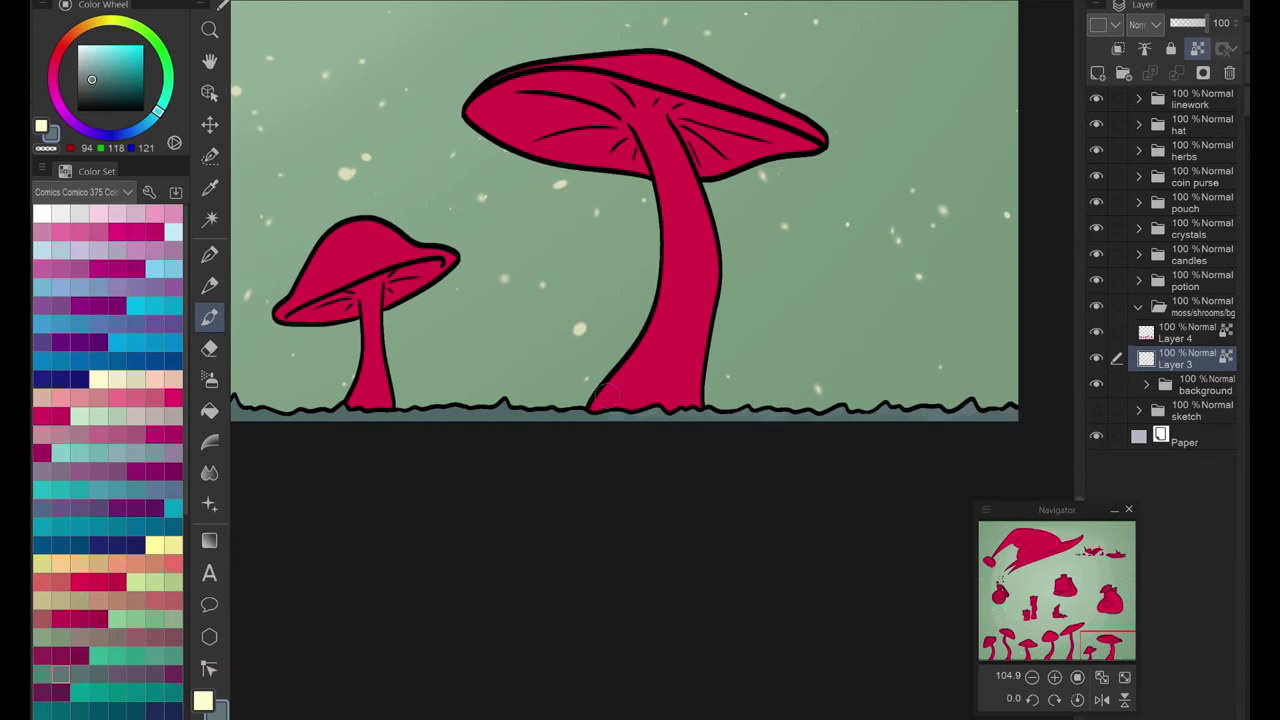
scroll(1007, 407, "left", 3)
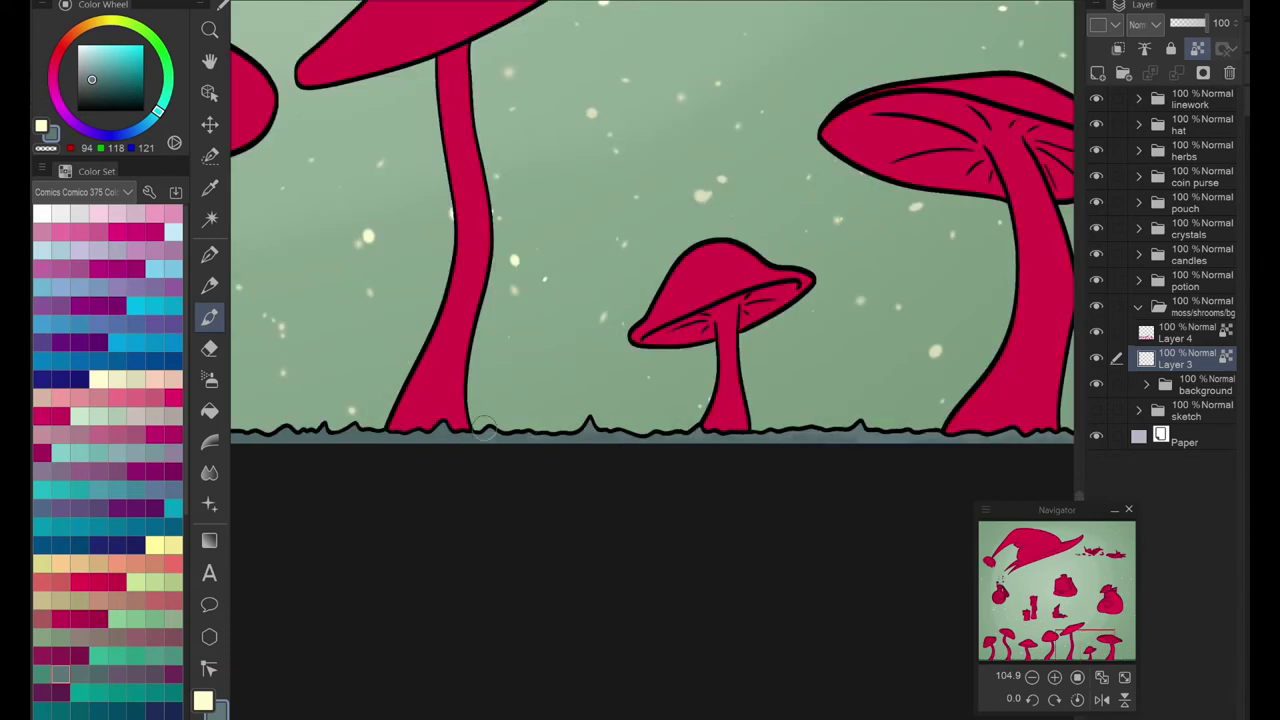
scroll(985, 432, "left", 3)
scroll(418, 443, "left", 2)
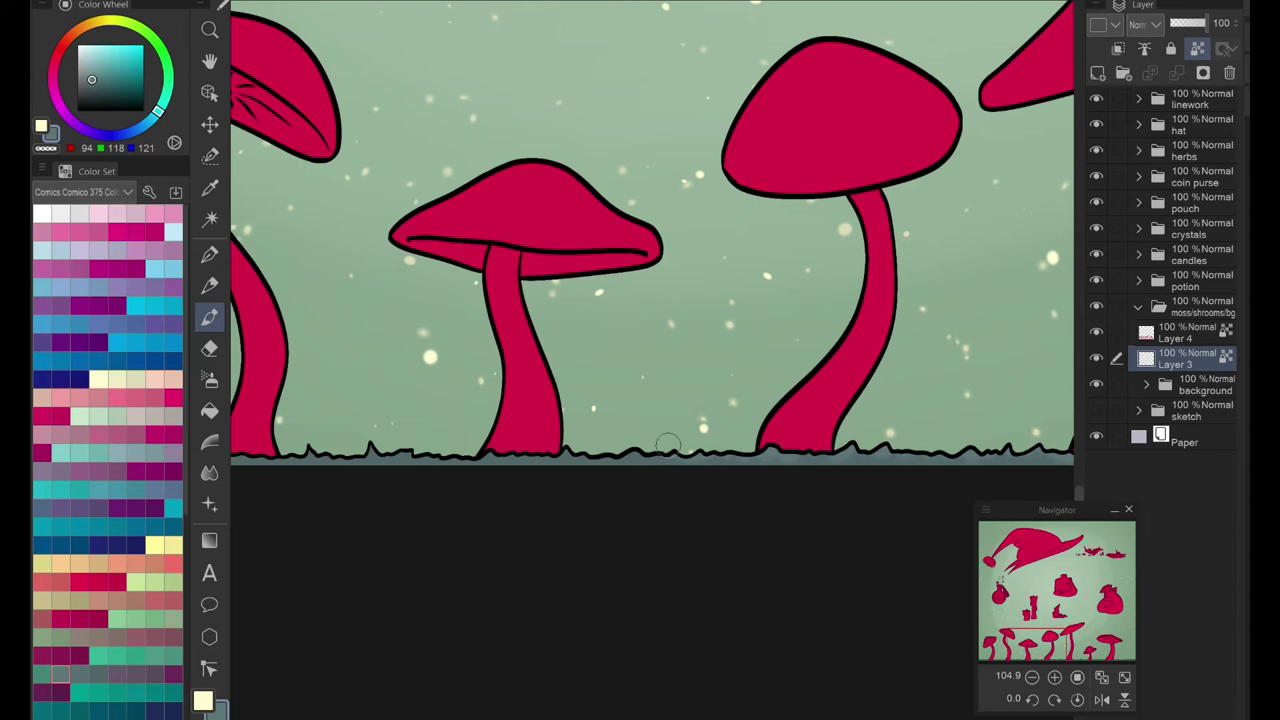
scroll(455, 445, "left", 2)
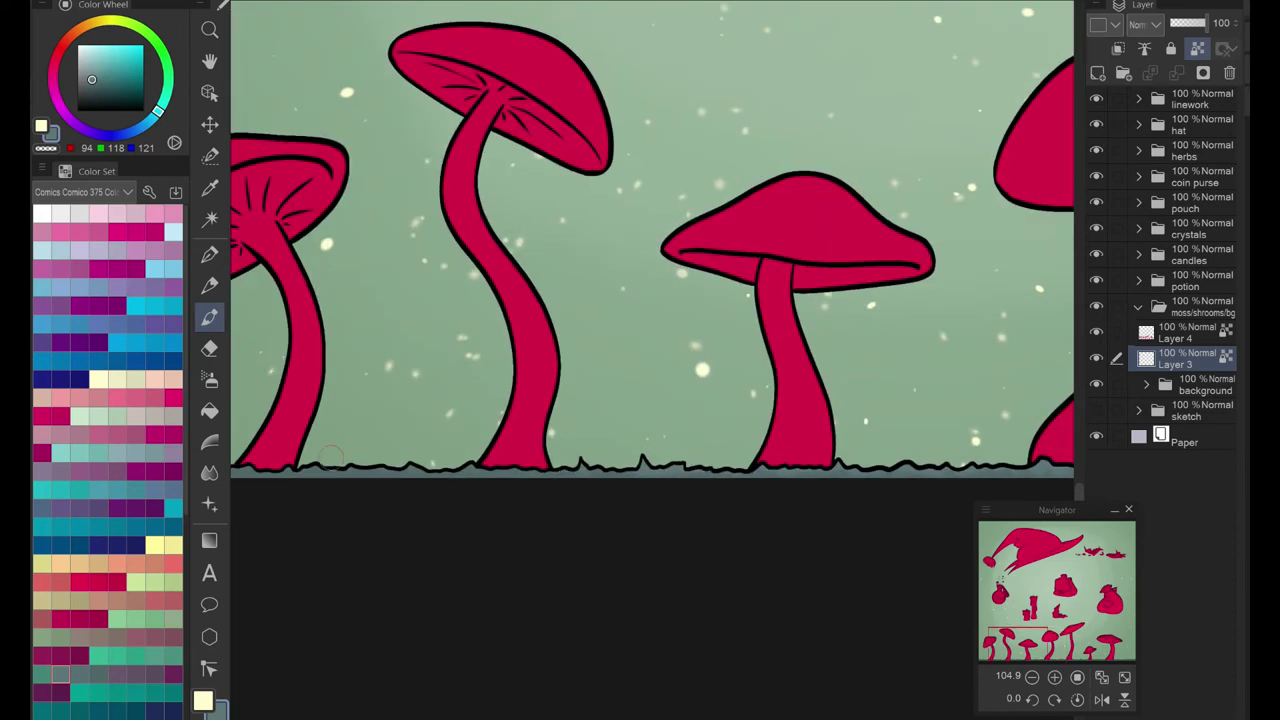
left_click_drag(330, 462, 672, 447)
Step: Colour the leftmost mushroom's gills and stem dark grey (RGB 57, 57, 57) on the mushroom fill layer
key("alt+bracketright")
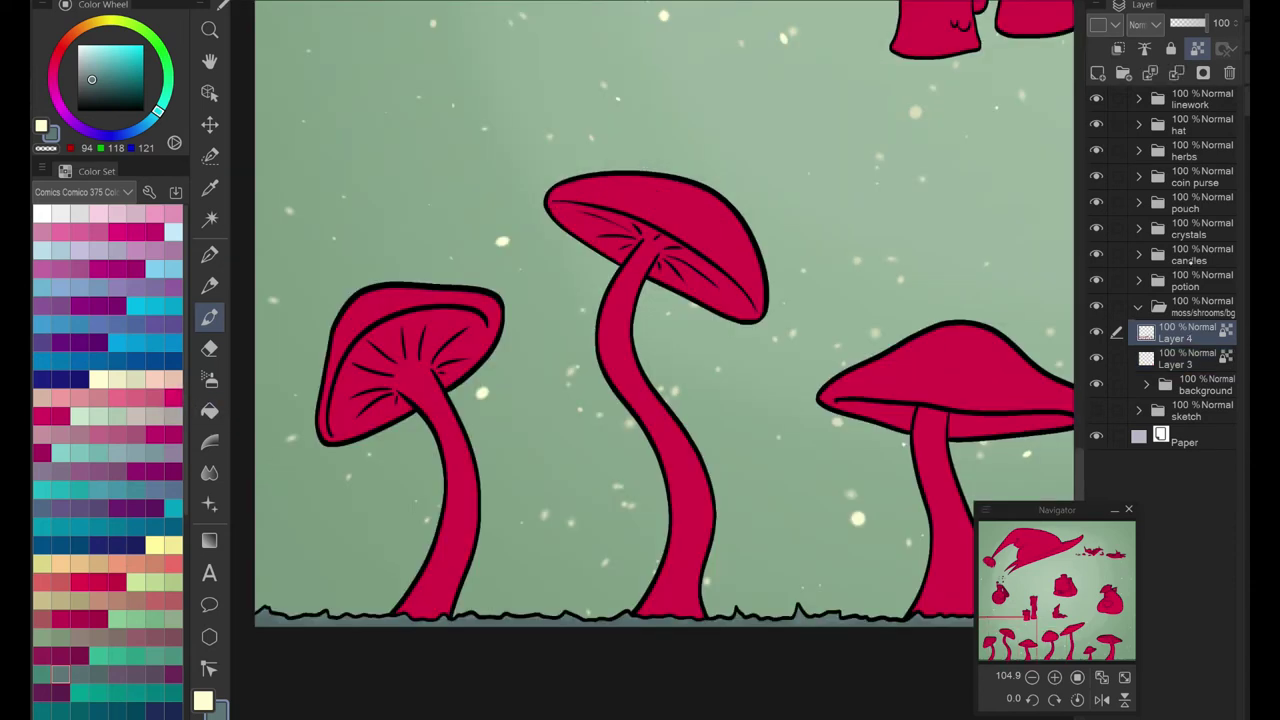
scroll(375, 350, "up", 2)
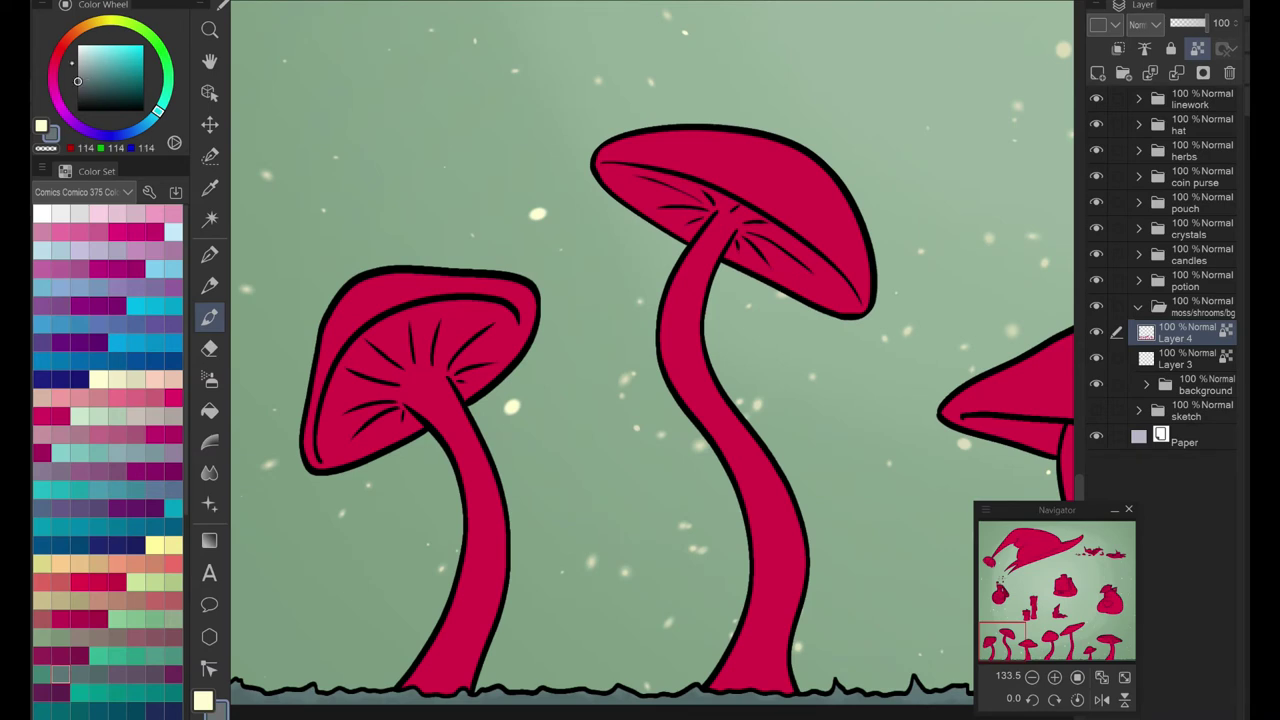
mouse_move(420, 325)
left_mouse_down()
mouse_move(360, 370)
mouse_move(430, 316)
left_mouse_up()
key("p")
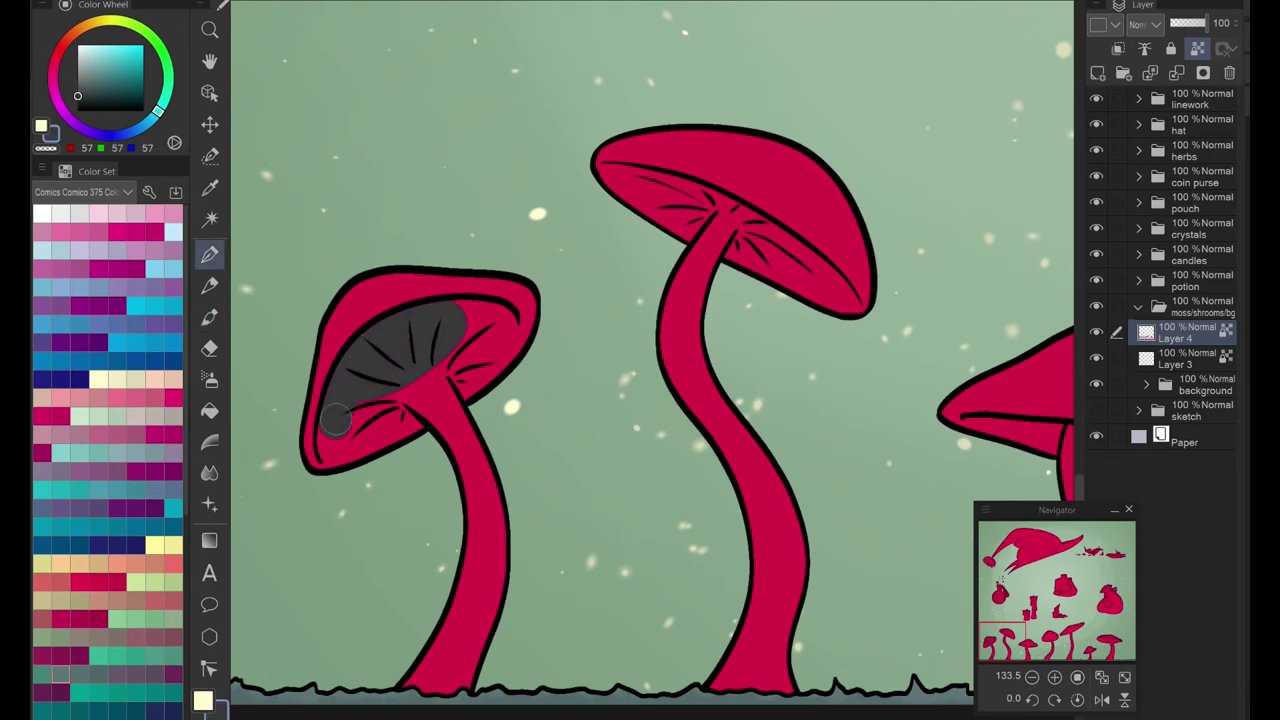
mouse_move(335, 445)
left_mouse_down()
mouse_move(490, 320)
mouse_move(420, 370)
left_mouse_up()
scroll(420, 370, "up", 3)
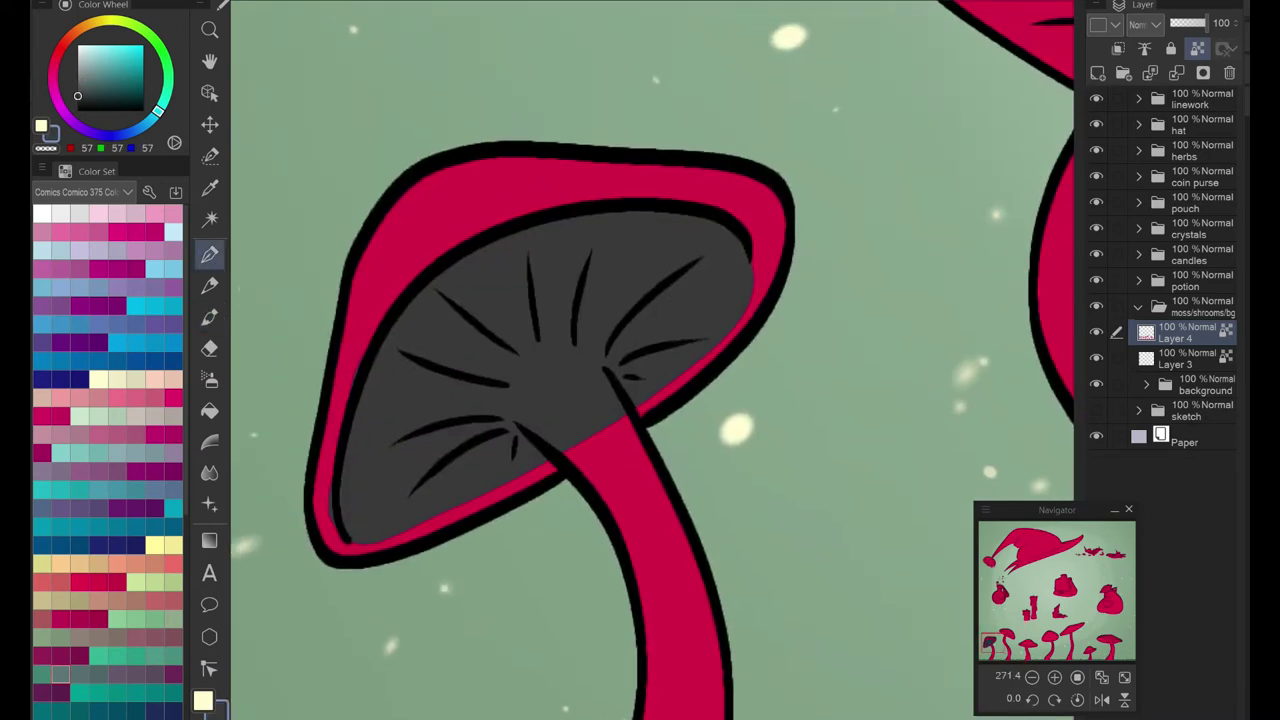
key("g")
left_click(587, 256)
left_click_drag(600, 420, 650, 600)
Step: Paint the leftmost mushroom's cap and lower rim pale pink with the ML-pen, using size 17 for the rim
left_click(61, 213)
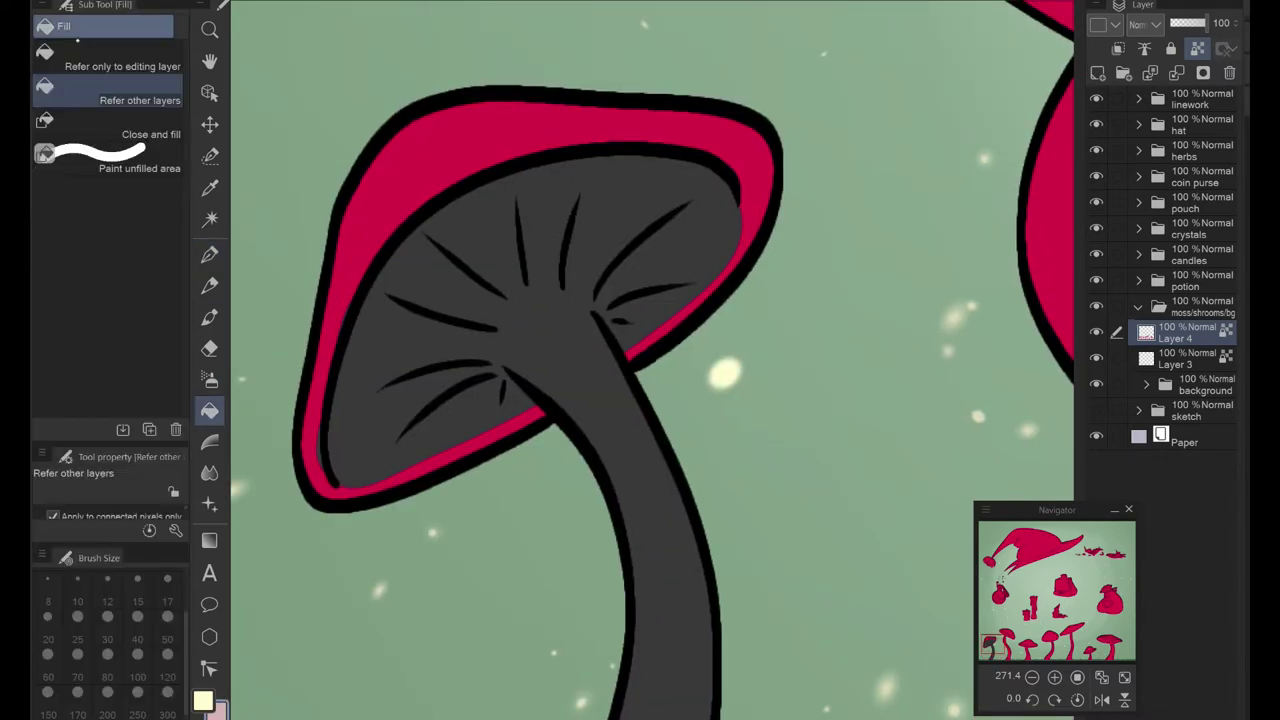
key("p")
mouse_move(435, 103)
left_mouse_down()
mouse_move(392, 165)
mouse_move(296, 396)
left_mouse_up()
left_click(167, 578)
mouse_move(355, 270)
left_mouse_down()
mouse_move(427, 193)
mouse_move(647, 128)
mouse_move(607, 114)
mouse_move(719, 141)
mouse_move(755, 182)
left_mouse_up()
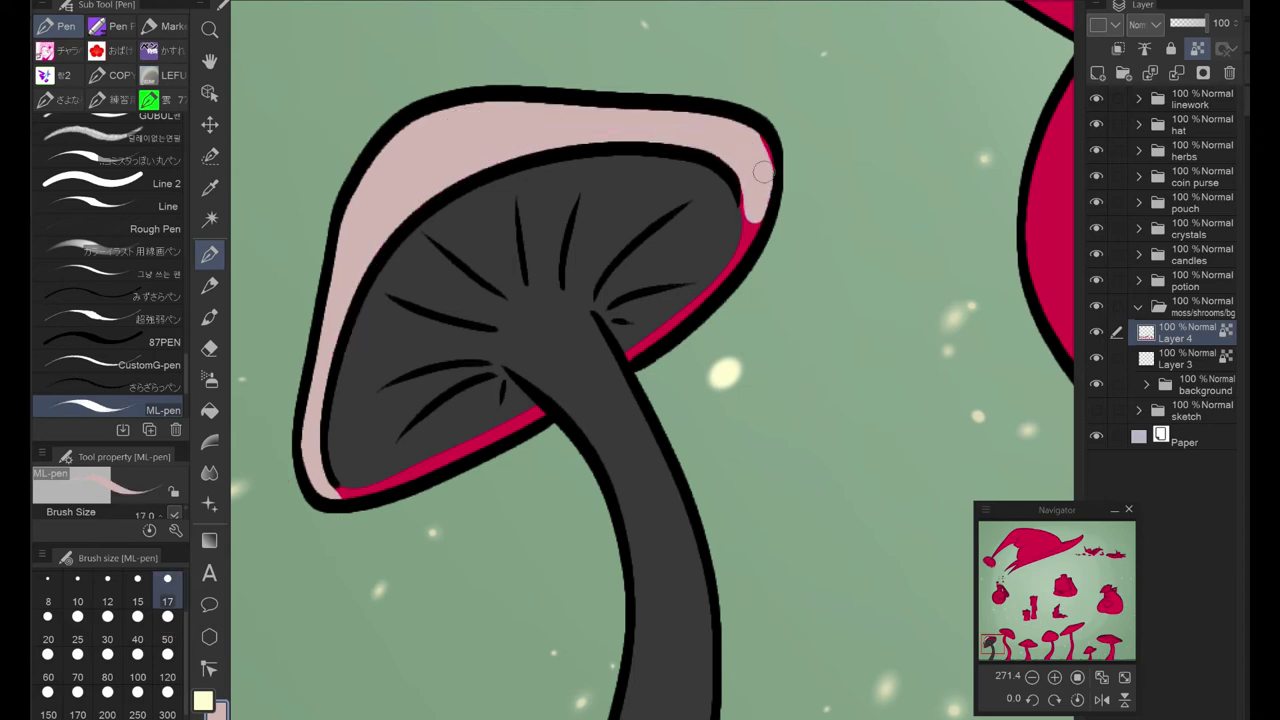
left_click_drag(538, 410, 336, 490)
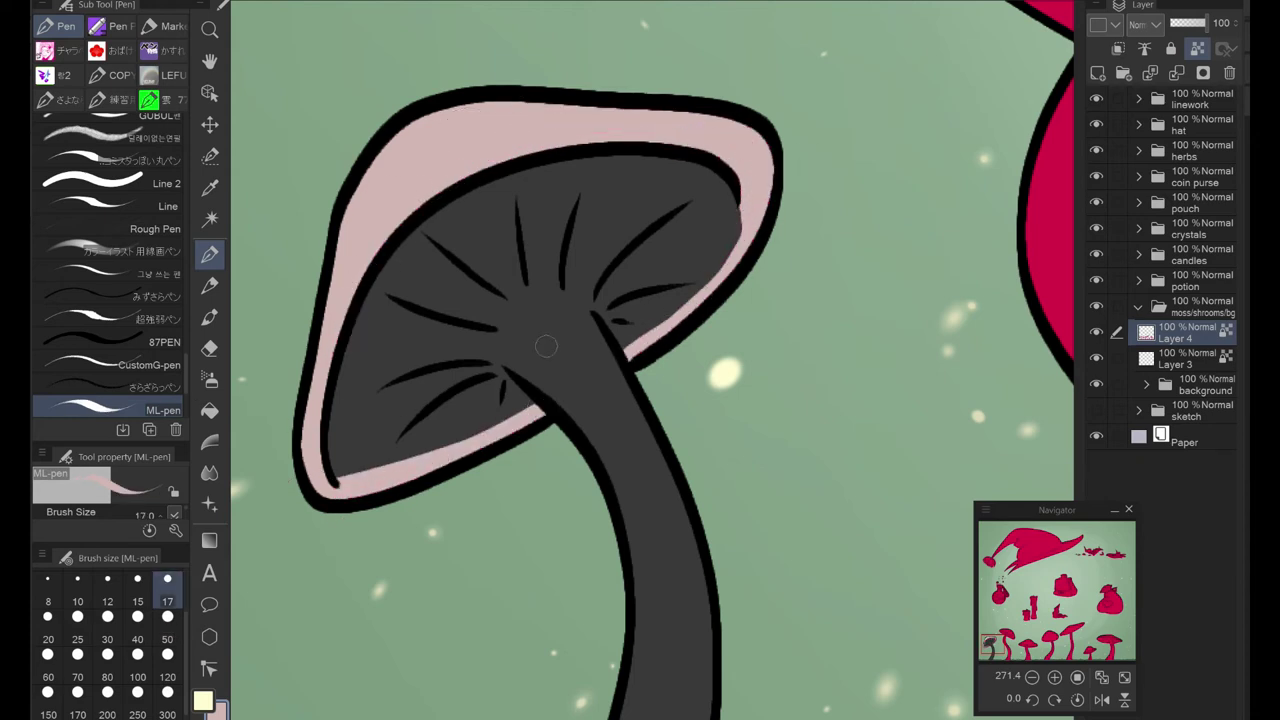
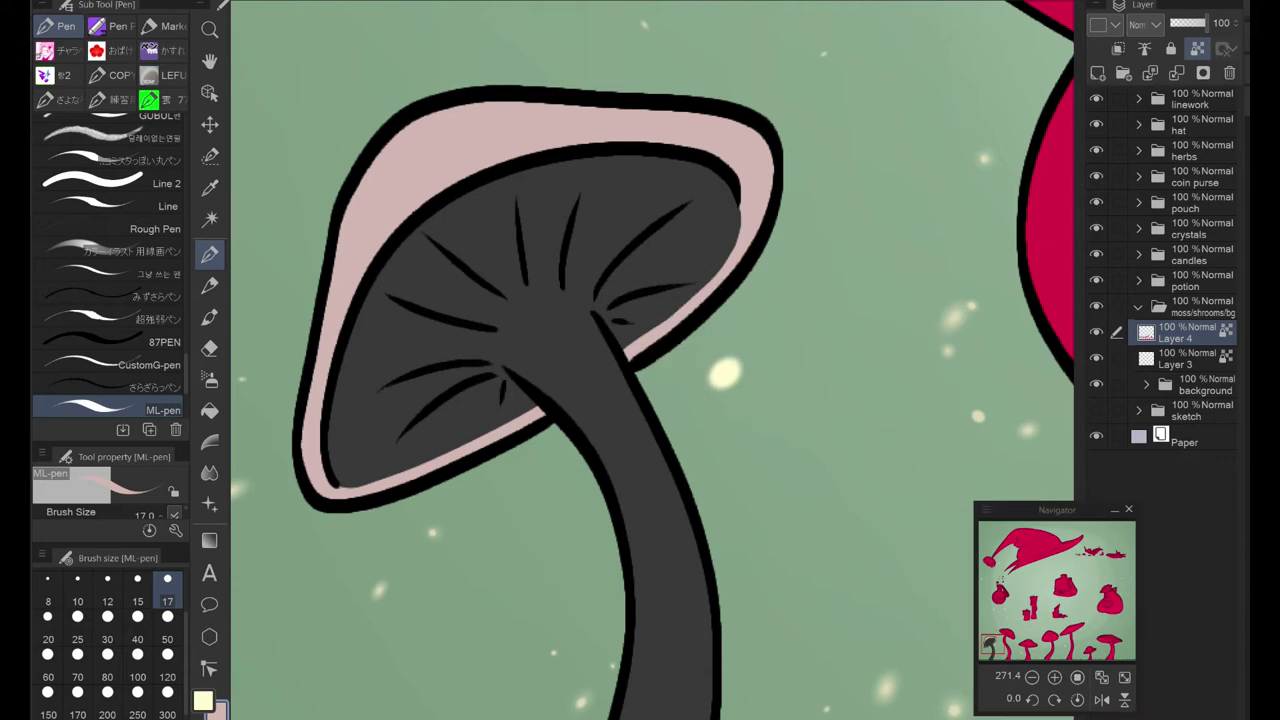
Step: Paint the second mushroom's gills dark grey with the ML-pen at size 50, and fill its stem with the same grey
scroll(652, 360, "down", 5)
left_click_drag(900, 400, 585, 380)
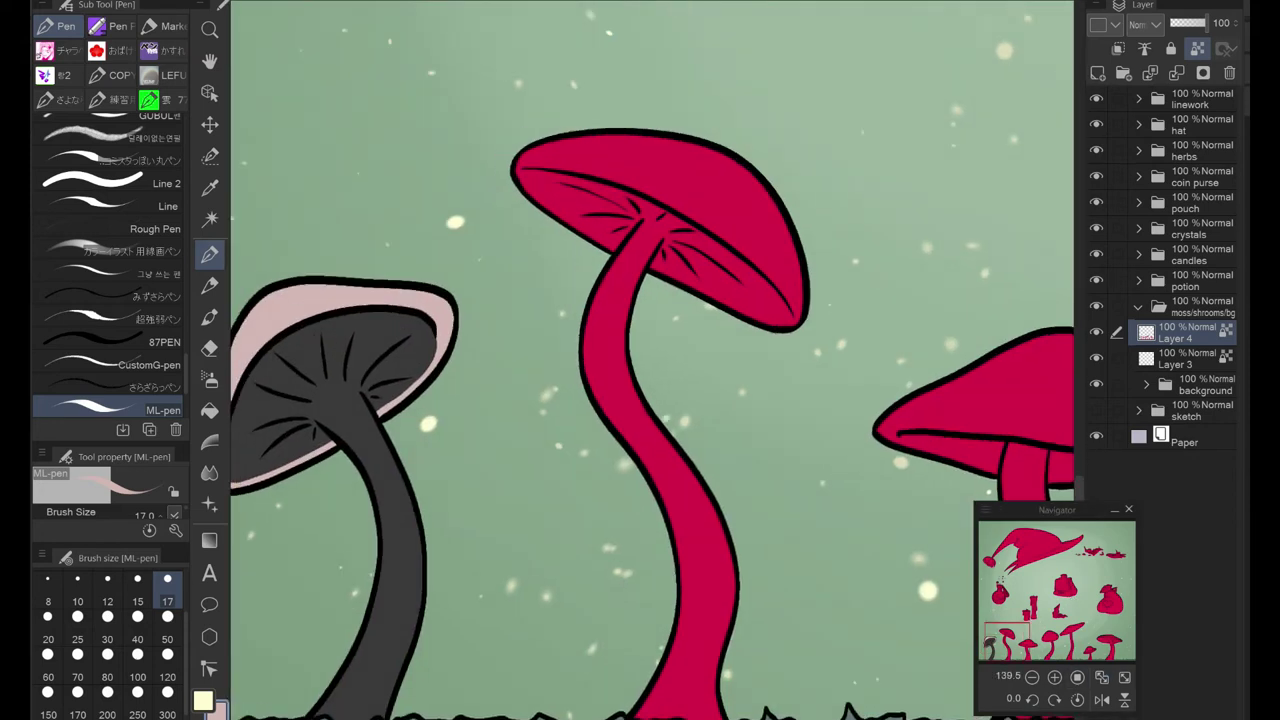
scroll(652, 360, "up", 4)
key("bracketright")
key("bracketright")
key("bracketright")
key("bracketright")
key("bracketright")
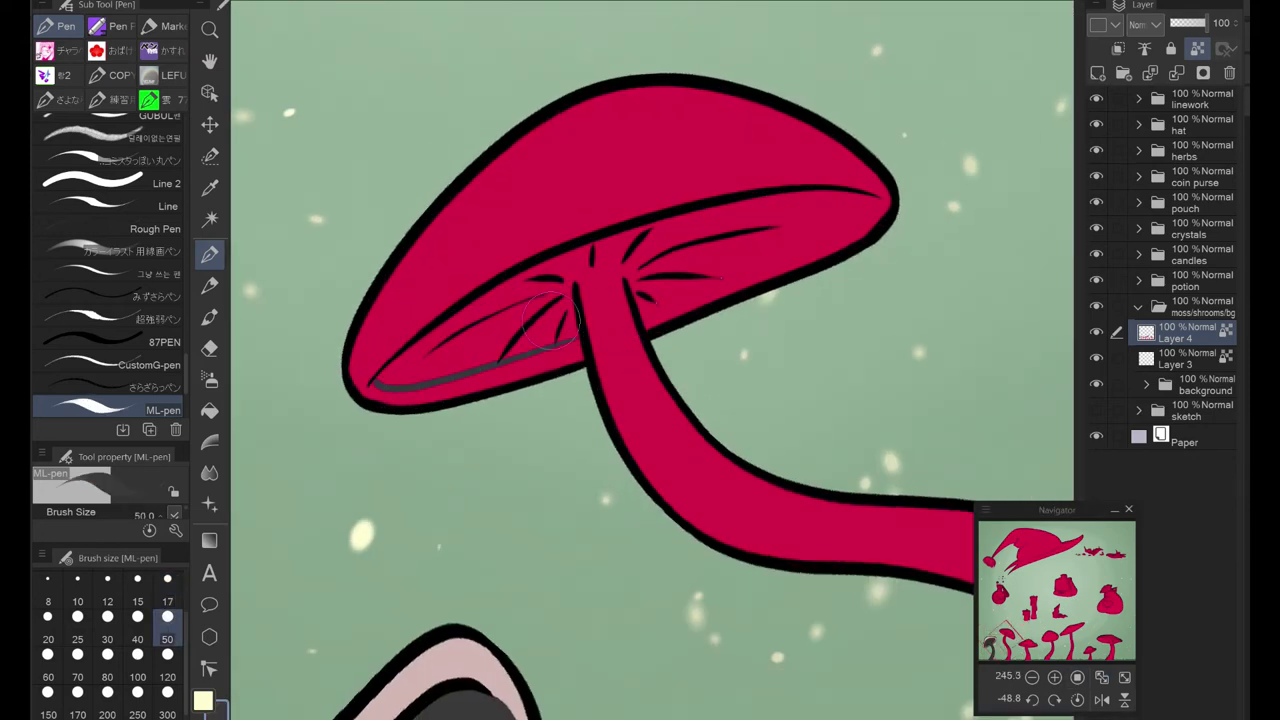
left_click_drag(375, 385, 929, 177)
left_click(1198, 48)
left_click_drag(820, 200, 395, 365)
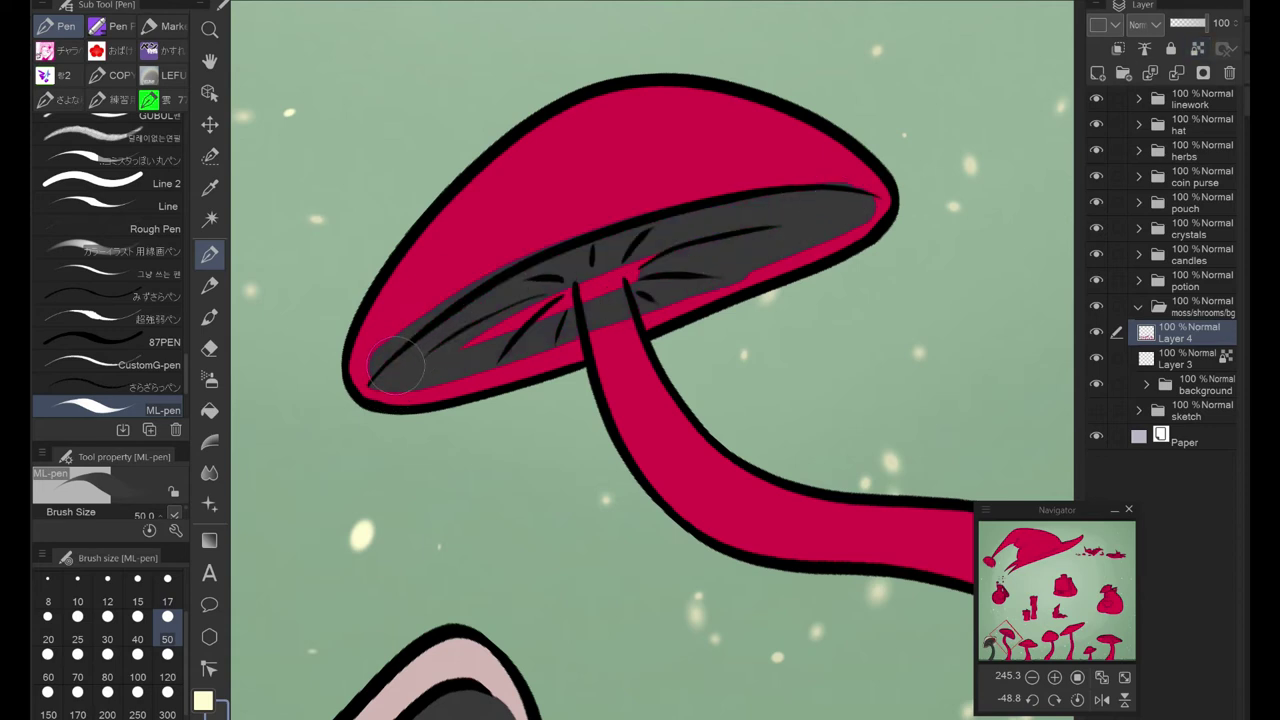
key("g")
left_click(730, 500)
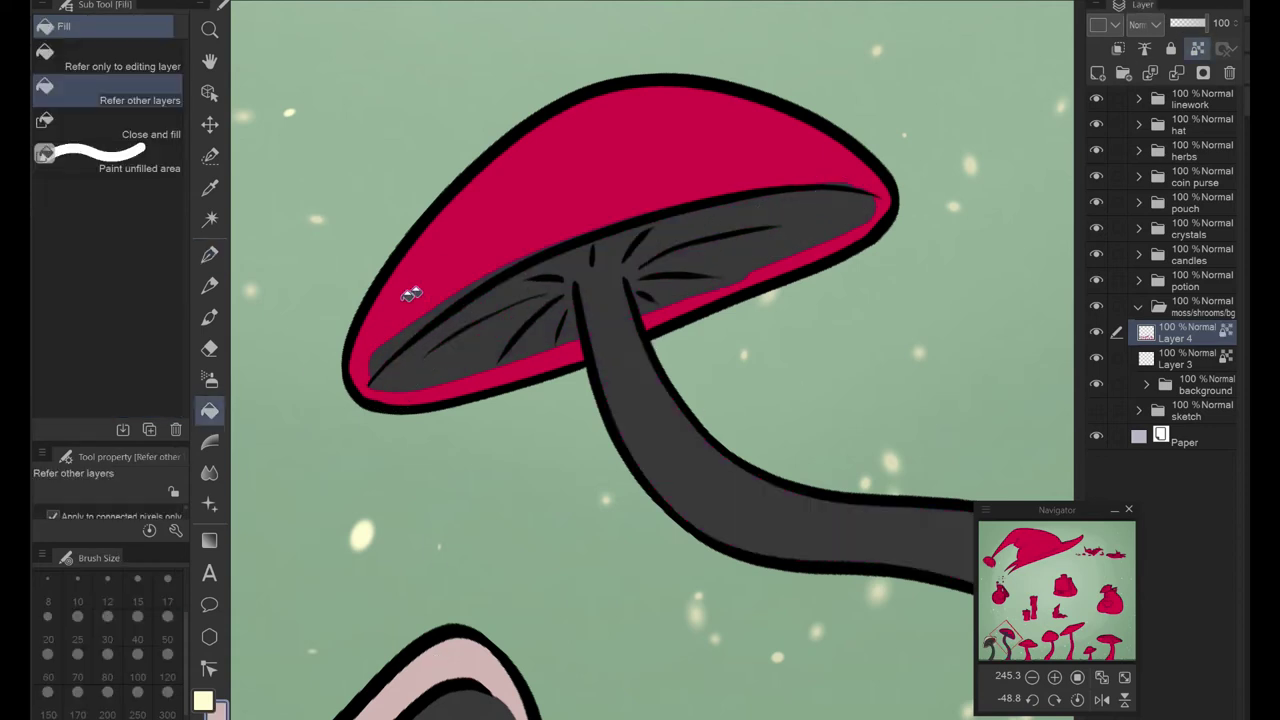
Step: Paint the second mushroom's cap and the left part of its lower rim pale pink, using the ML-pen at size 17 for the rim
key("p")
scroll(410, 294, "up", 3)
mouse_move(300, 480)
left_mouse_down()
mouse_move(680, 220)
mouse_move(300, 470)
mouse_move(374, 330)
mouse_move(786, 160)
mouse_move(1000, 190)
left_mouse_up()
left_click_drag(700, 400, 674, 340)
left_click(167, 590)
left_click_drag(470, 420, 608, 372)
left_click_drag(290, 440, 381, 459)
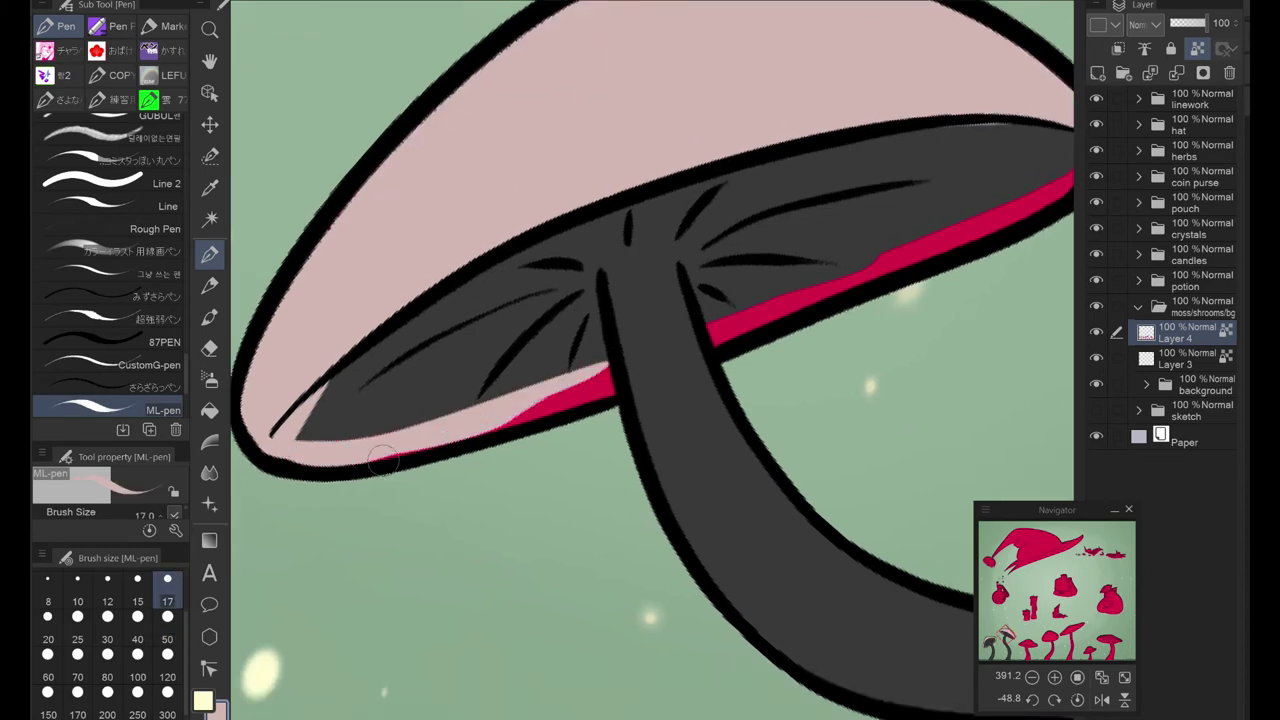
Step: Finish the second mushroom's pale pink lower rim on both sides of the stem and clean up its edge against the grey gills
left_click_drag(641, 352, 407, 372)
mouse_move(850, 200)
left_mouse_down()
mouse_move(663, 340)
mouse_move(500, 420)
left_mouse_up()
left_click_drag(790, 300, 480, 435)
mouse_move(543, 340)
left_mouse_down()
mouse_move(673, 355)
mouse_move(848, 278)
left_mouse_up()
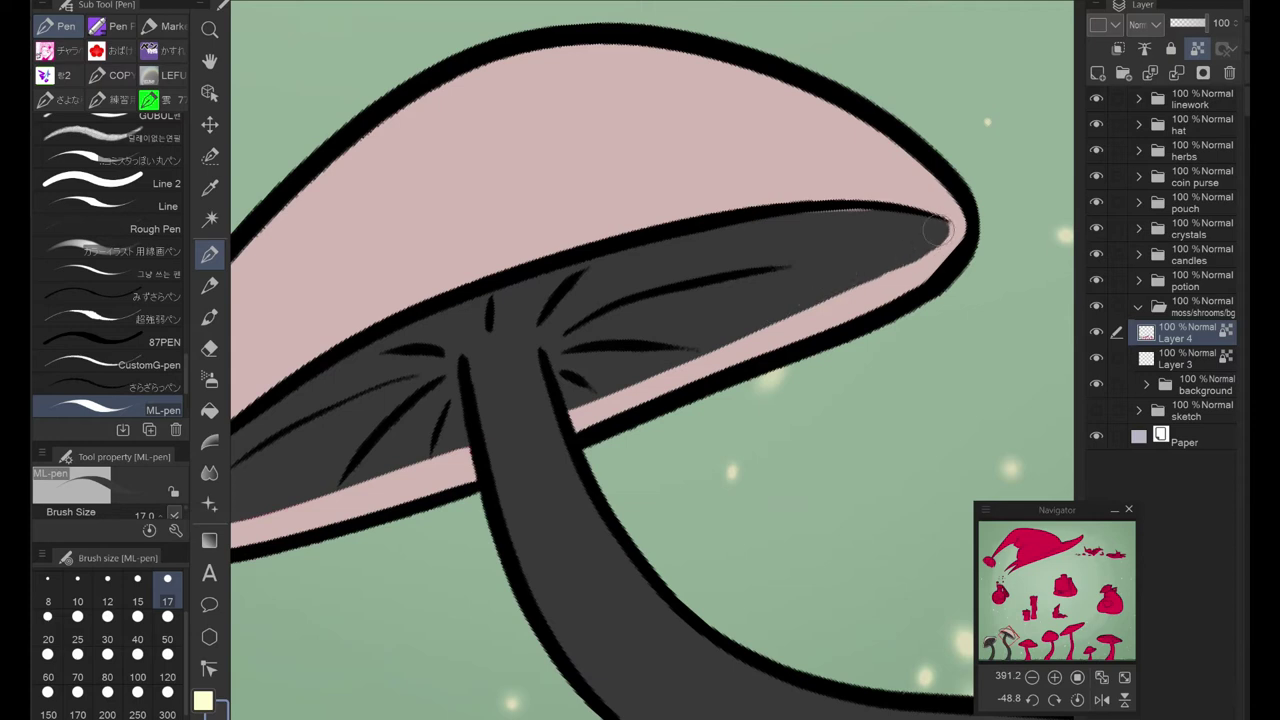
left_click_drag(938, 232, 1010, 226)
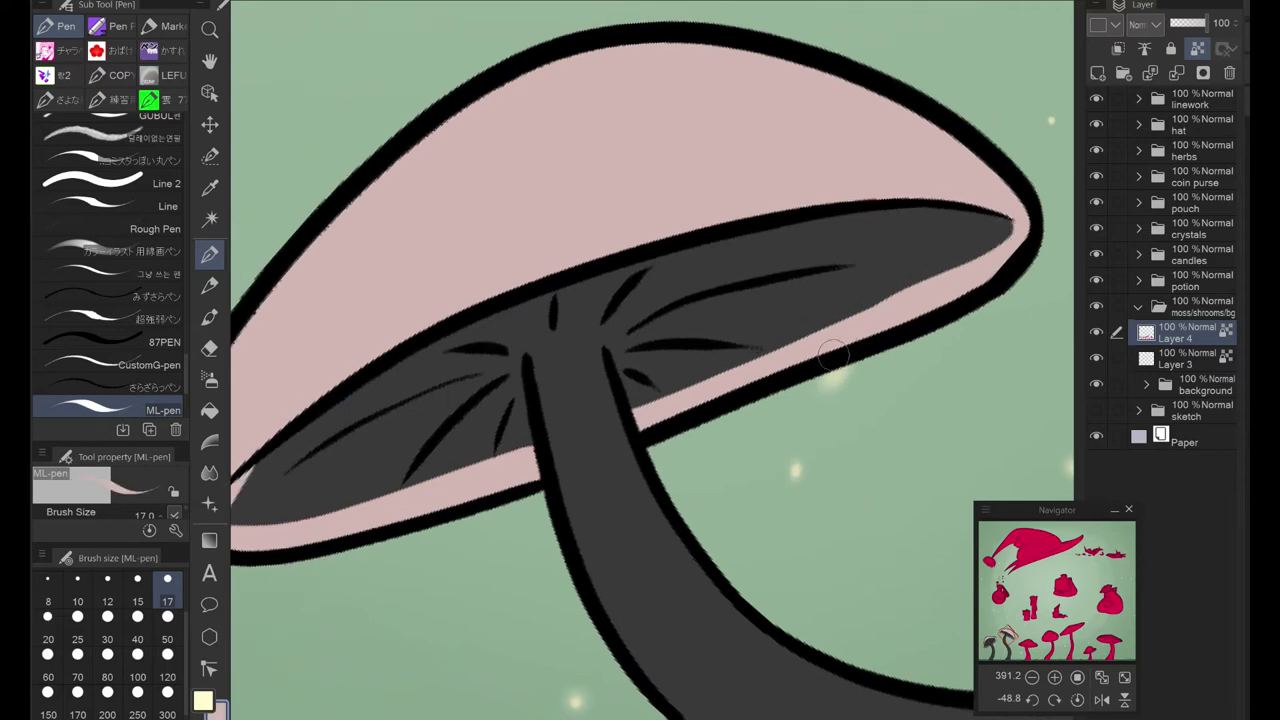
left_click_drag(830, 352, 910, 302)
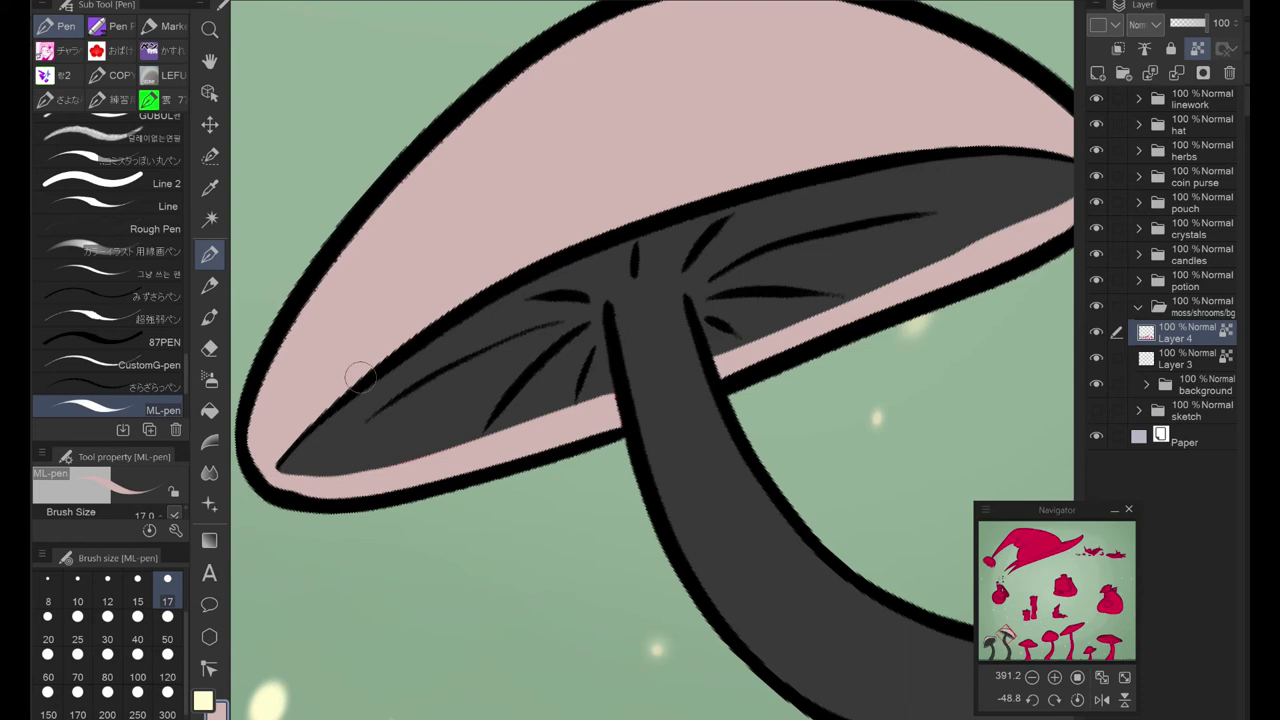
Step: Colour the third mushroom with a pale pink cap and rim, dark grey stem and dark grey gills on the mushroom fill layer
scroll(360, 376, "down", 5)
scroll(311, 368, "up", 4)
key("g")
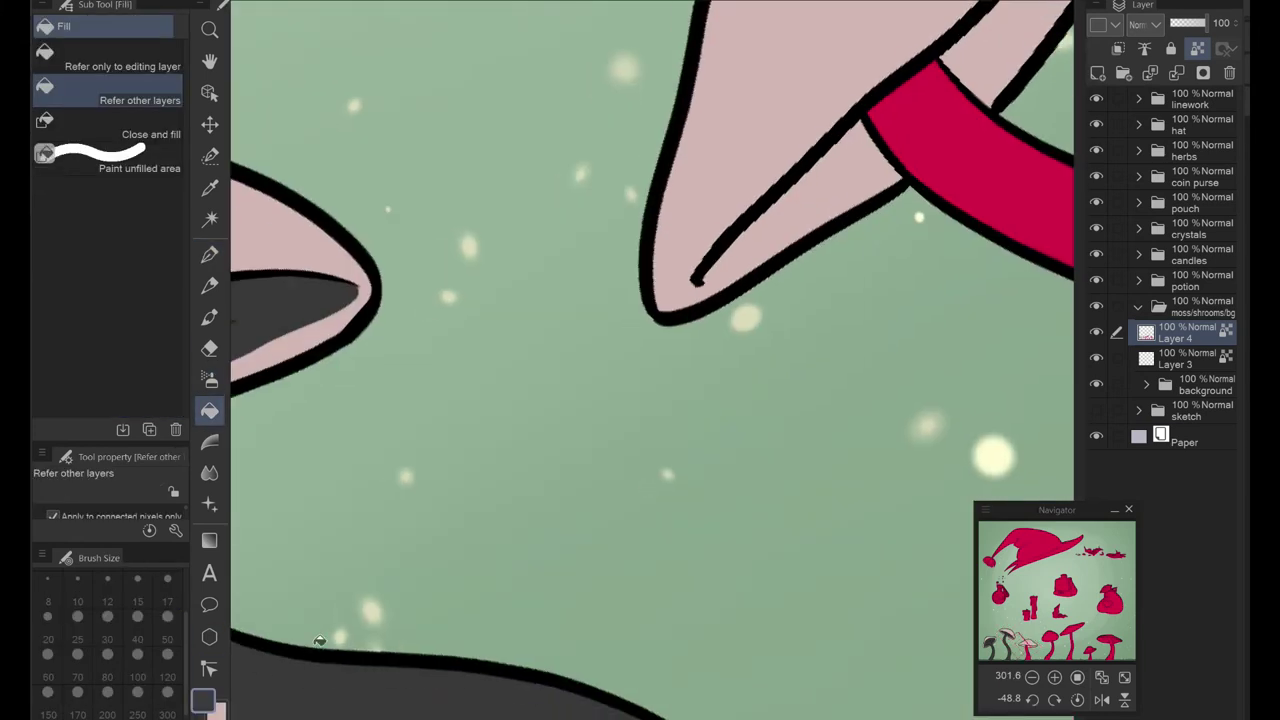
left_click(600, 480)
key("p")
mouse_move(445, 445)
left_mouse_down()
mouse_move(268, 575)
mouse_move(440, 440)
left_mouse_up()
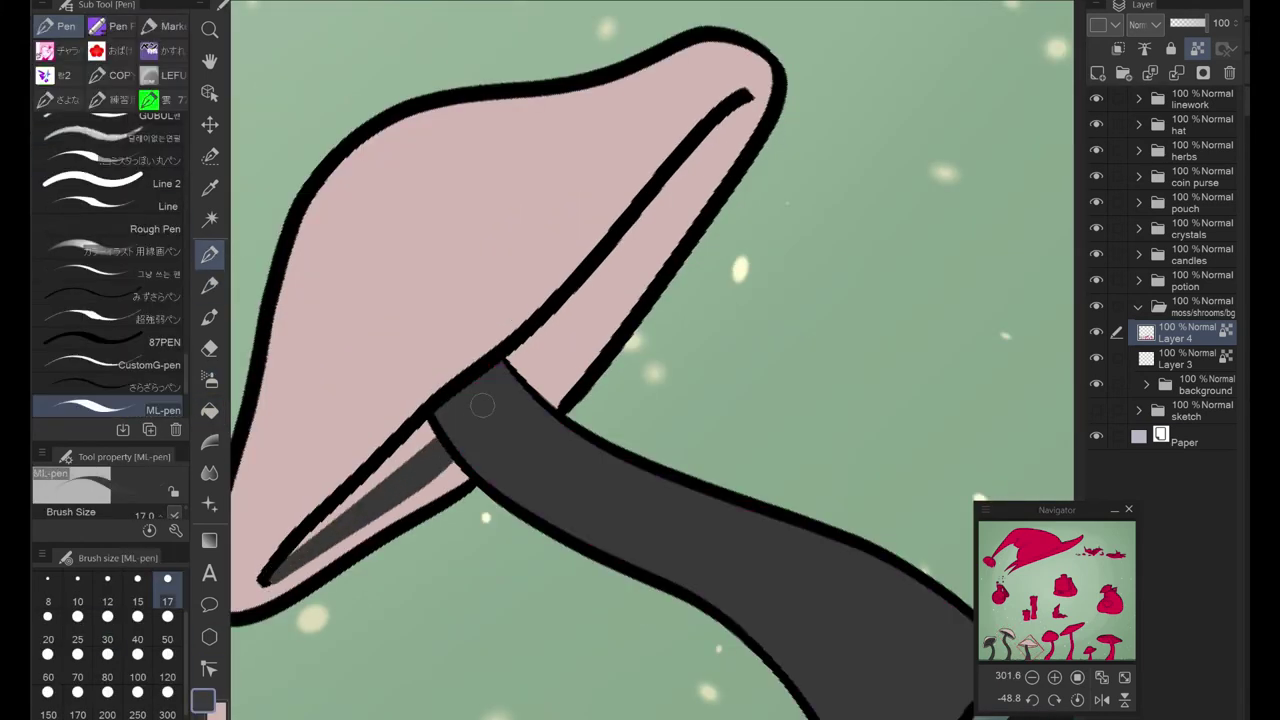
left_click_drag(300, 545, 475, 405)
left_click_drag(600, 400, 588, 458)
left_click_drag(500, 440, 727, 168)
Step: Fill the fourth and fifth mushrooms' caps with pale pink and their stems with dark grey
scroll(727, 168, "down", 5)
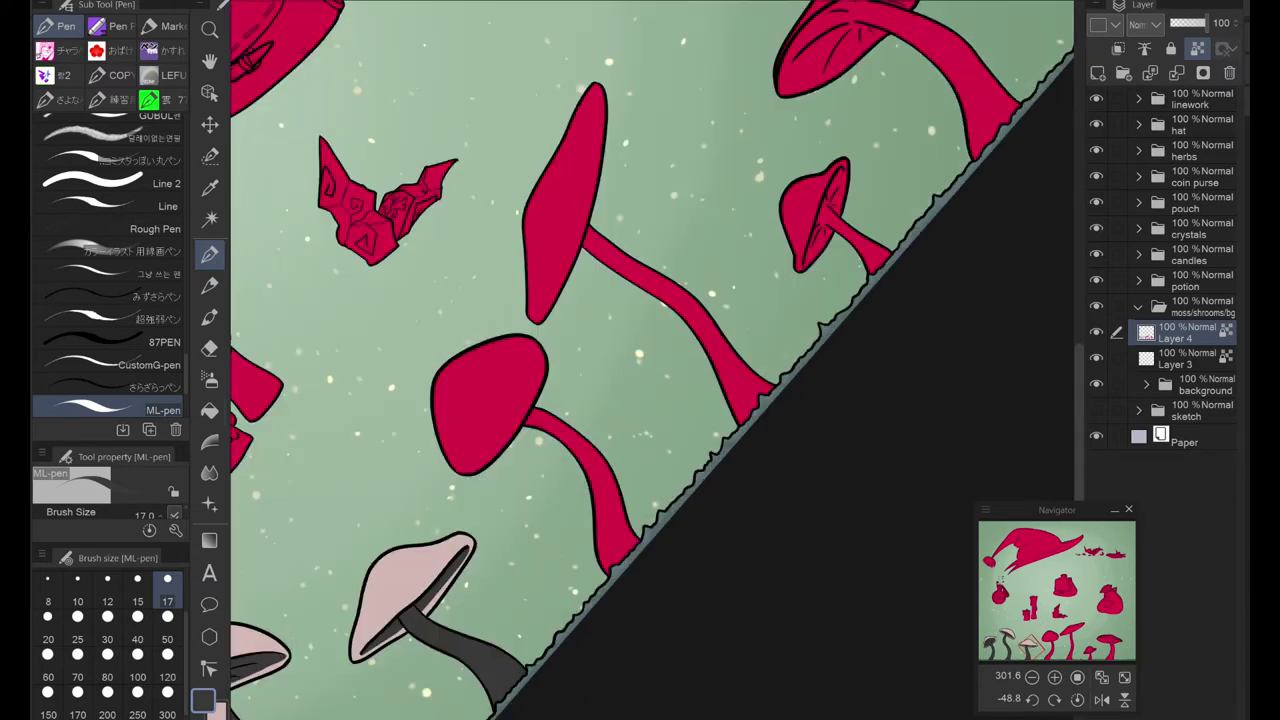
key("g")
left_click(490, 405)
left_click(565, 200)
left_click(595, 500)
left_click(680, 330)
Step: Colour the small sixth mushroom with a pale pink cap and rim, dark grey gills and a dark grey stem
scroll(680, 330, "up", 3)
scroll(672, 317, "up", 3)
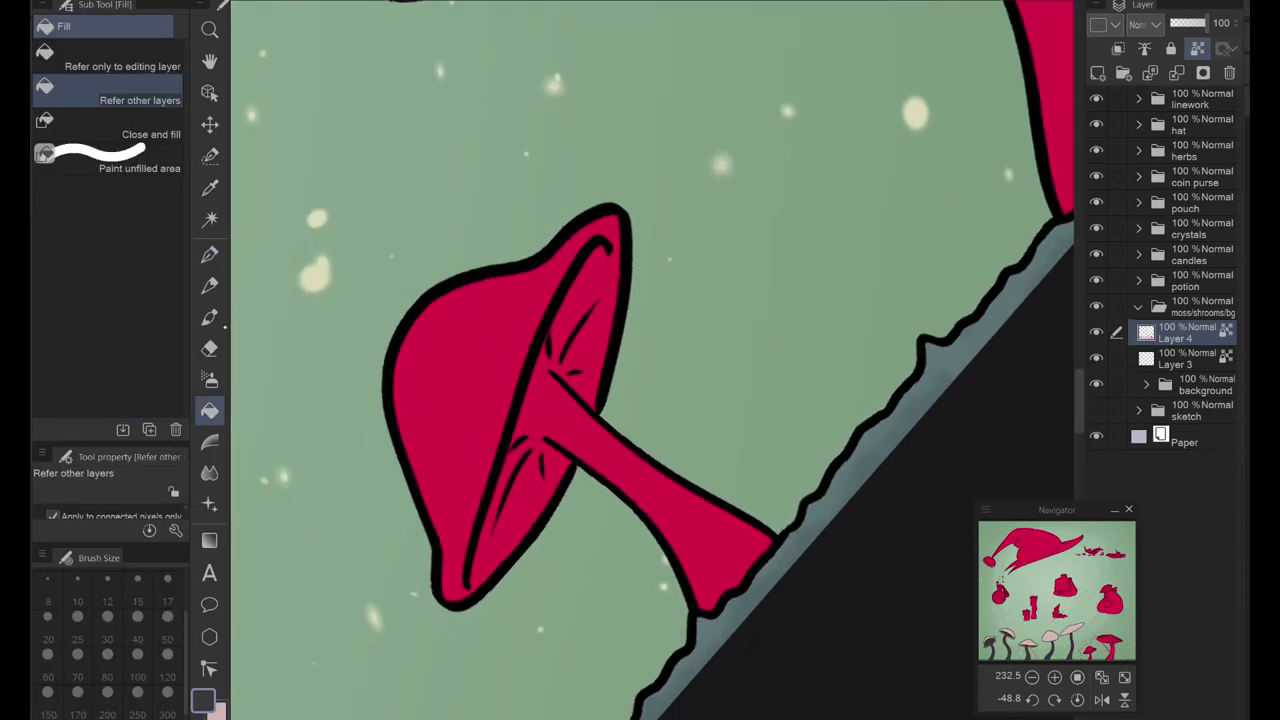
key("p")
left_click_drag(563, 455, 452, 600)
mouse_move(590, 405)
left_mouse_down()
mouse_move(613, 214)
mouse_move(443, 443)
left_mouse_up()
left_click_drag(470, 300, 457, 514)
scroll(571, 500, "up", 2)
mouse_move(402, 628)
left_mouse_down()
mouse_move(476, 404)
mouse_move(602, 108)
mouse_move(572, 350)
mouse_move(396, 630)
mouse_move(527, 440)
left_mouse_up()
mouse_move(435, 518)
left_mouse_down()
mouse_move(585, 170)
mouse_move(560, 245)
left_mouse_up()
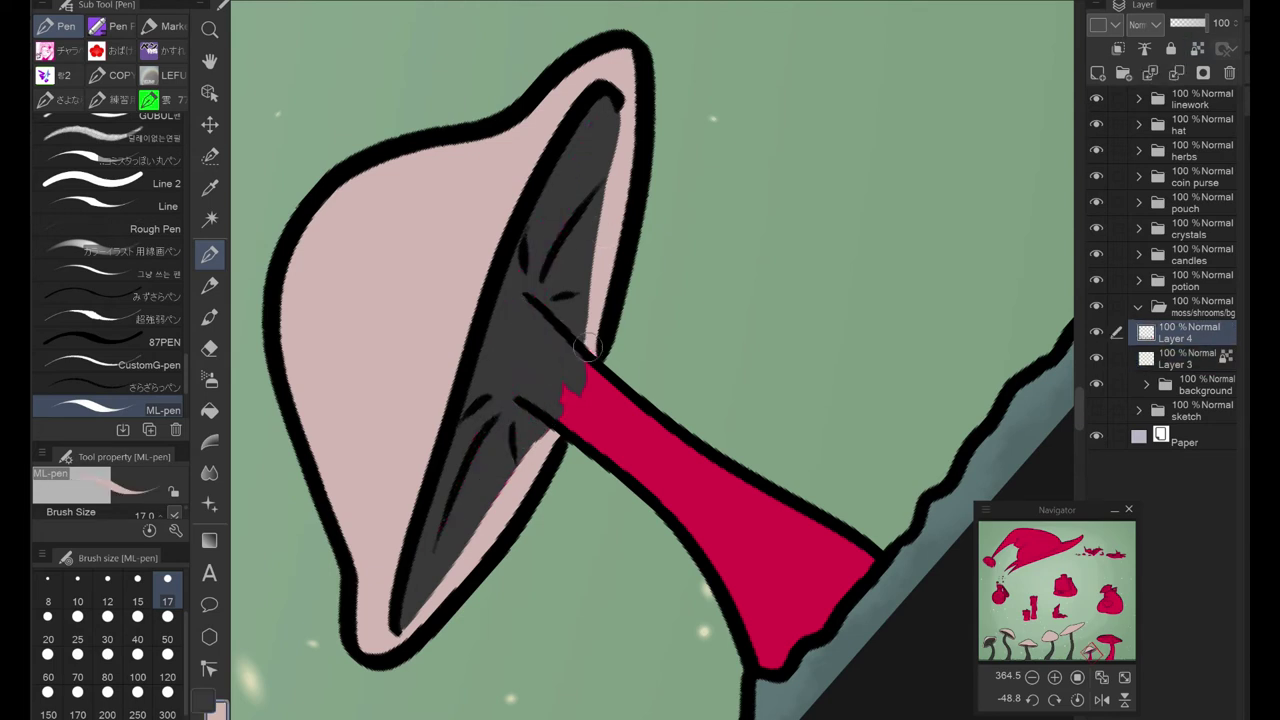
key("ctrl+r")
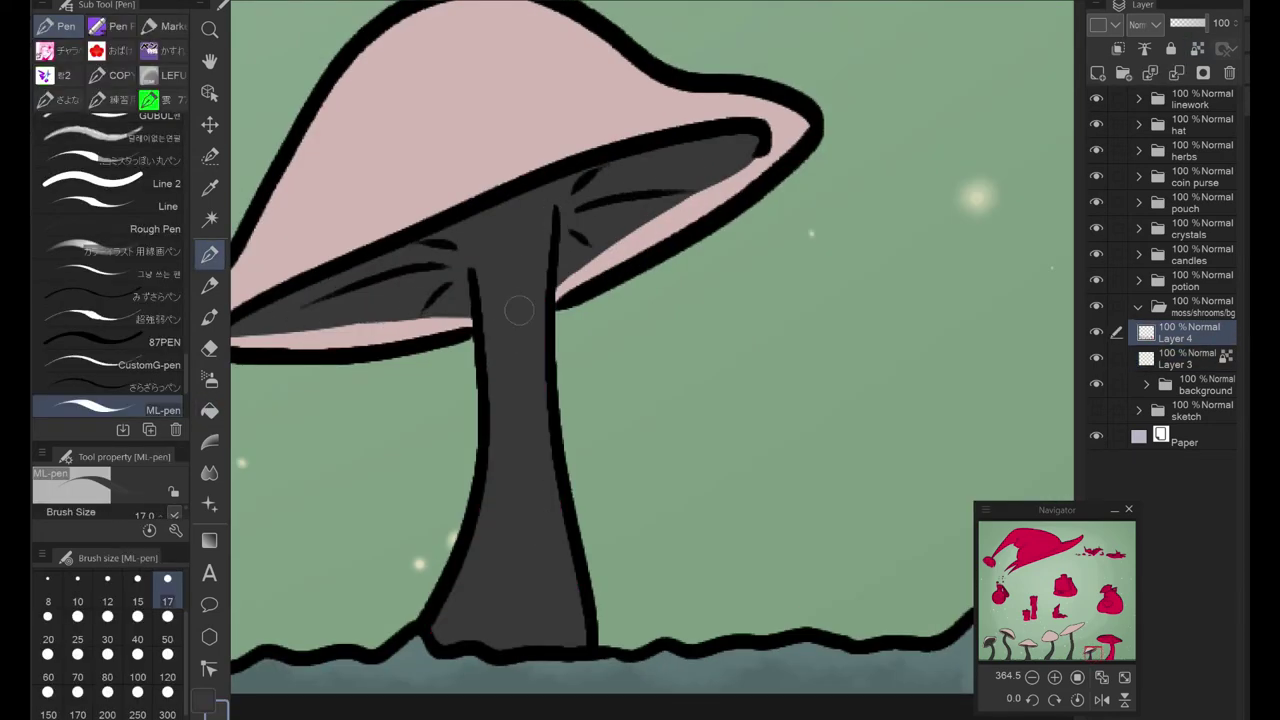
Step: Fill the large rightmost mushroom's gills and stem with dark grey and its cap with the sampled pale pink
scroll(519, 311, "down", 5)
key("g")
scroll(625, 235, "up", 4)
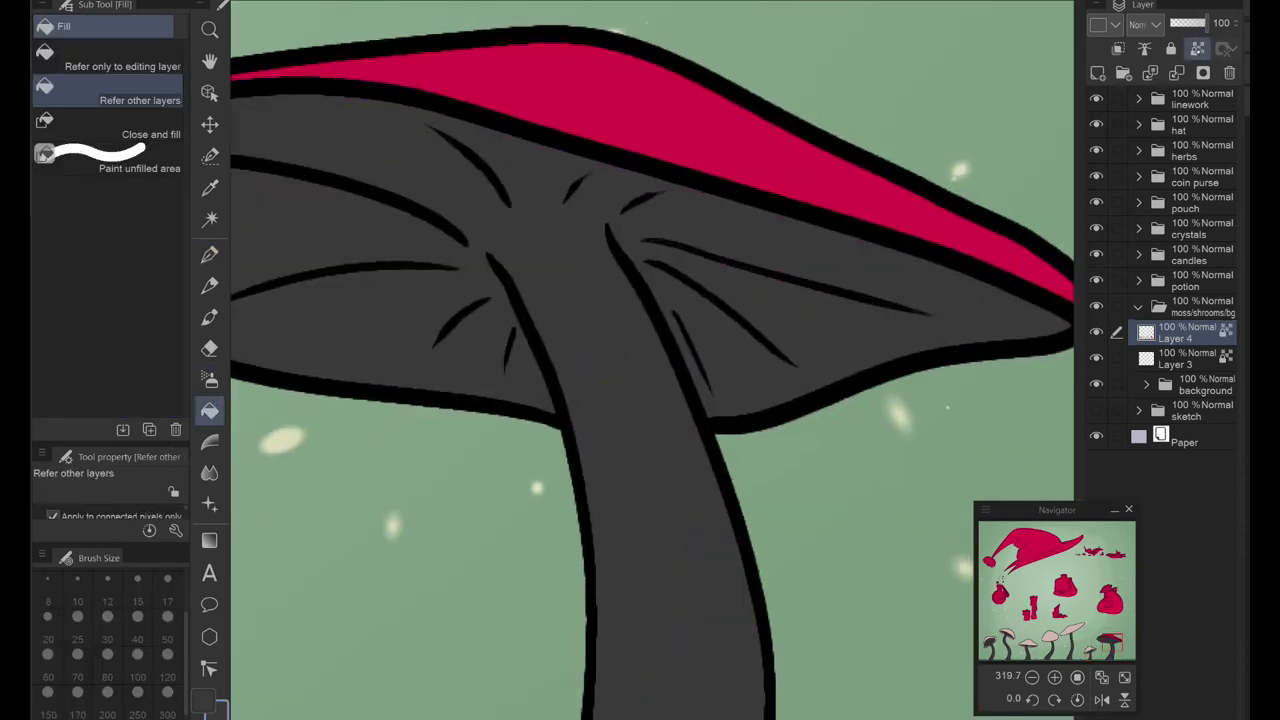
key("p")
left_click(329, 571, "alt")
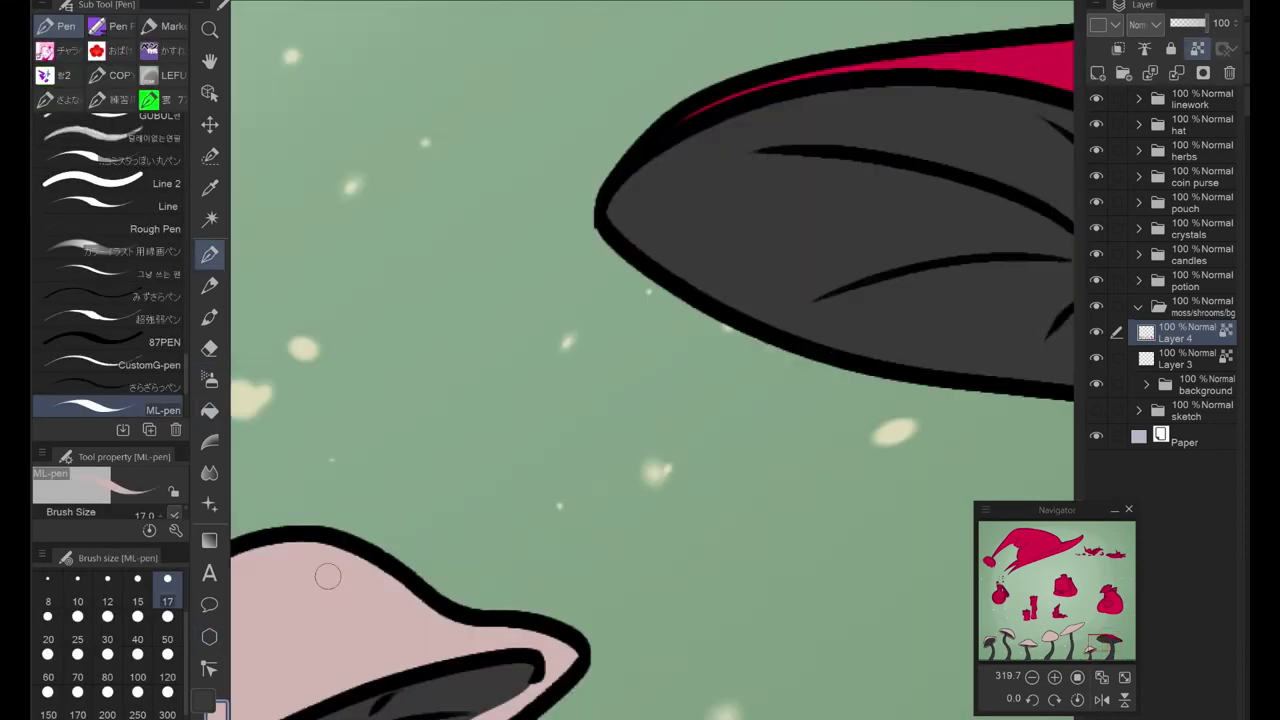
key("g")
left_click(731, 249)
key("p")
key("ctrl+0")
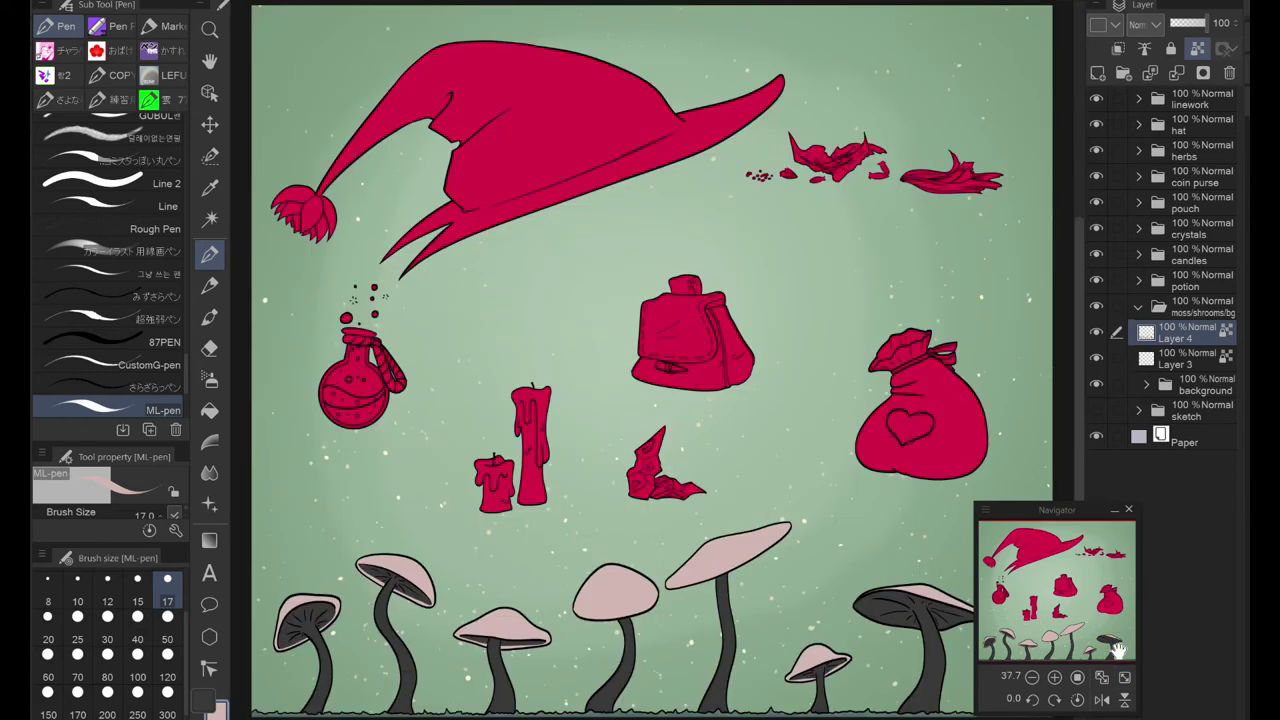
Step: Shift the mushroom fill layer's colours to hue 58, saturation 10 and luminosity -30
key("ctrl+u")
left_click_drag(780, 203, 811, 203)
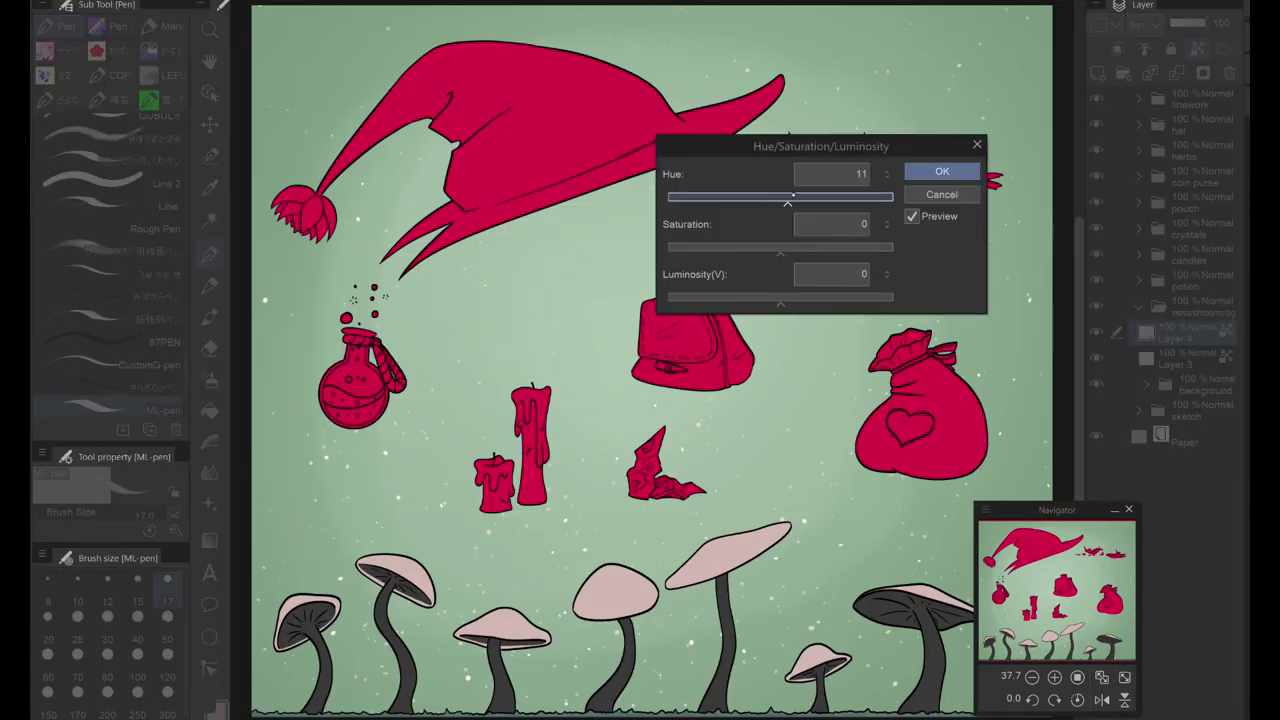
mouse_move(780, 253)
left_mouse_down()
mouse_move(795, 253)
mouse_move(780, 253)
left_mouse_up()
left_click_drag(811, 203, 817, 203)
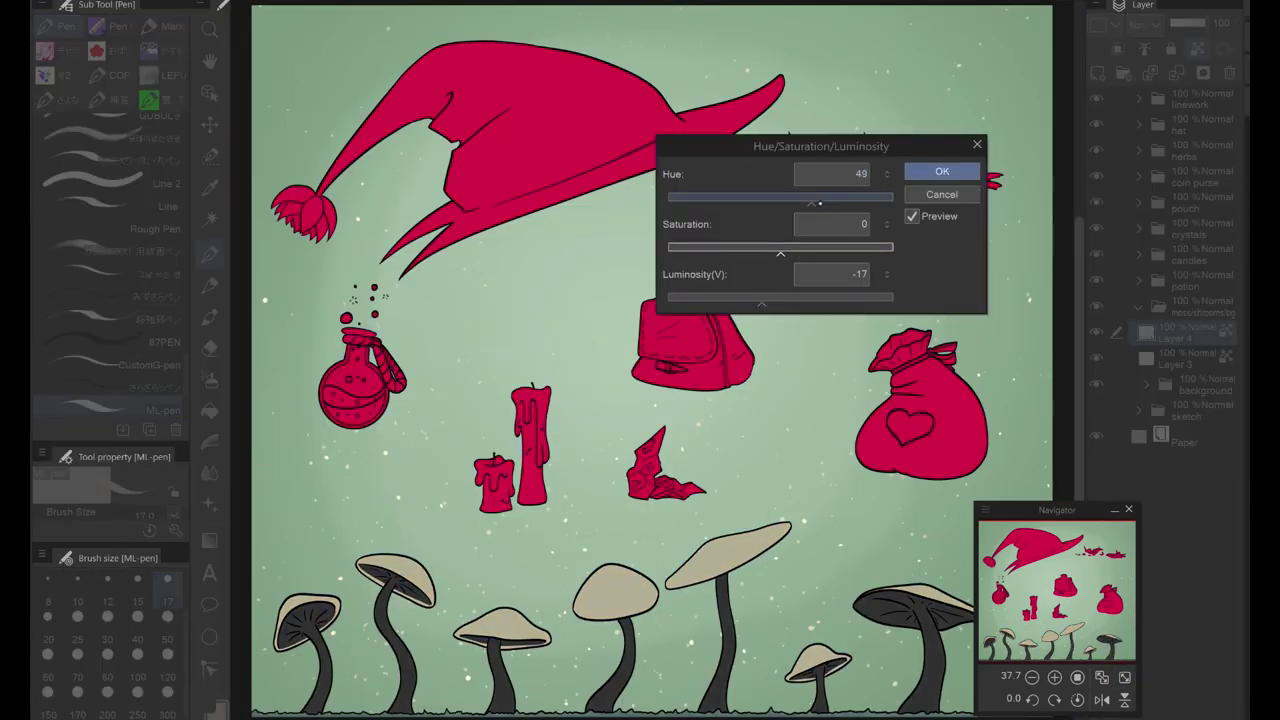
left_click_drag(780, 300, 747, 300)
left_click_drag(780, 253, 792, 252)
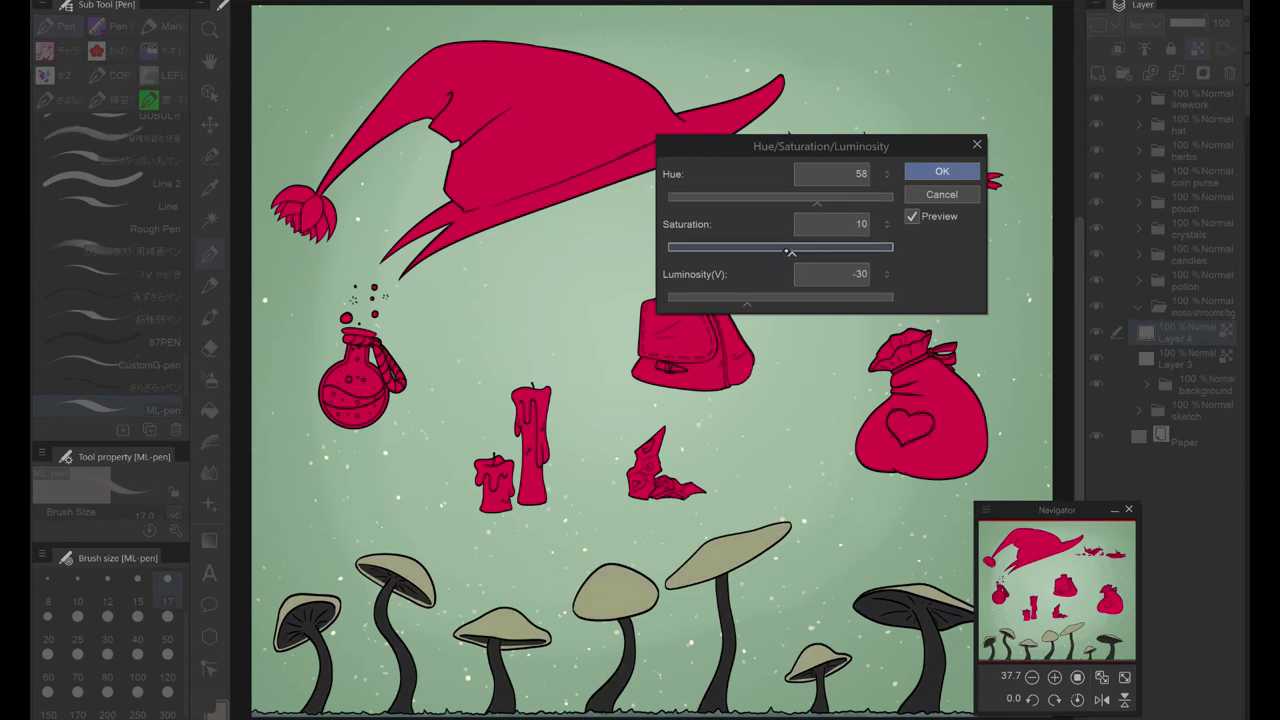
left_click(942, 171)
Step: Add a new layer clipped to the mushroom fill layer and choose the bkc雲タッチブラシ brush
key("ctrl+shift+n")
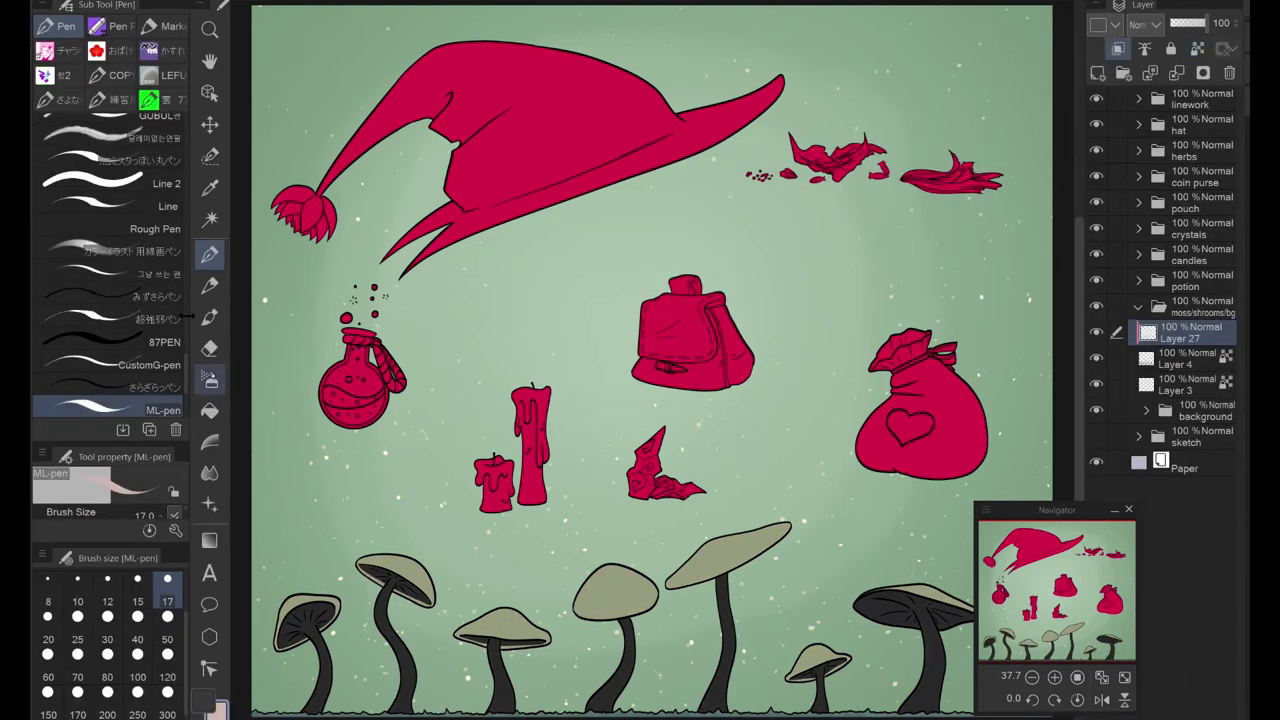
key("b")
left_click(210, 317)
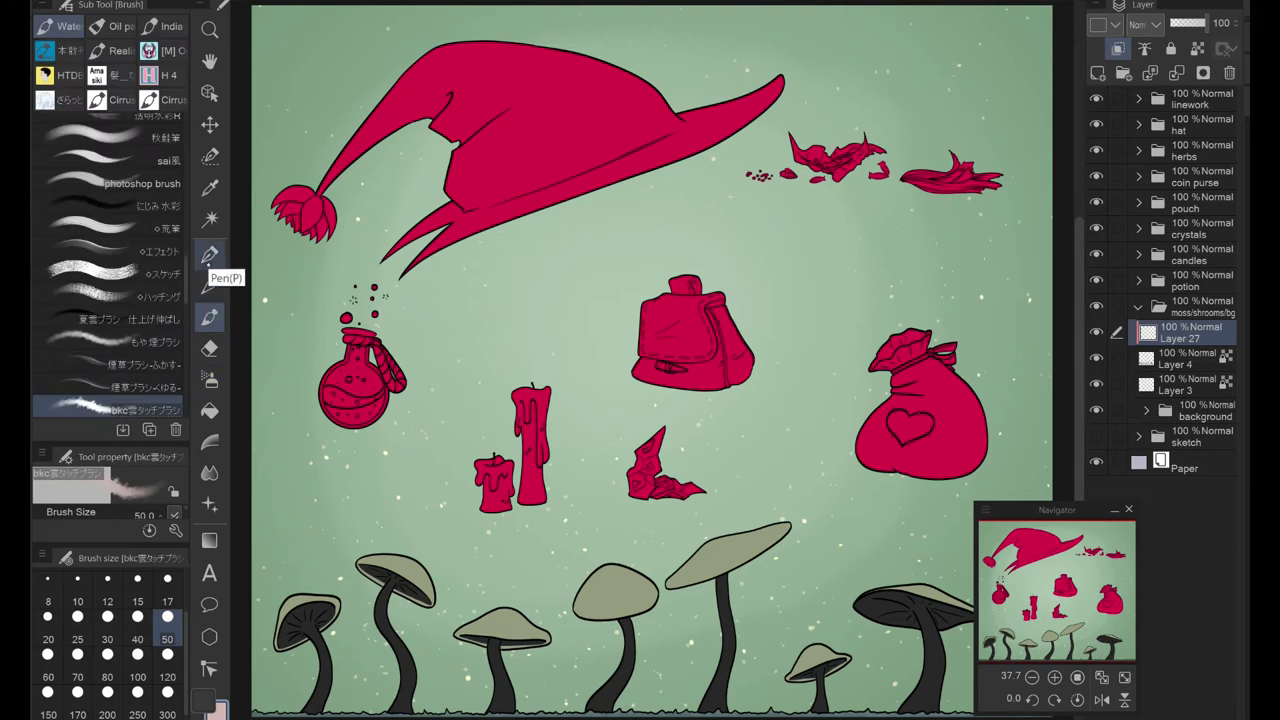
Step: Brush soft olive shading onto the leftmost mushroom's cap and gills and smooth it with the Blur tool at size 50
scroll(405, 225, "up", 5)
mouse_move(413, 212)
left_mouse_down()
mouse_move(378, 250)
mouse_move(340, 348)
left_mouse_up()
left_click_drag(522, 329, 296, 508)
left_click_drag(388, 430, 425, 512)
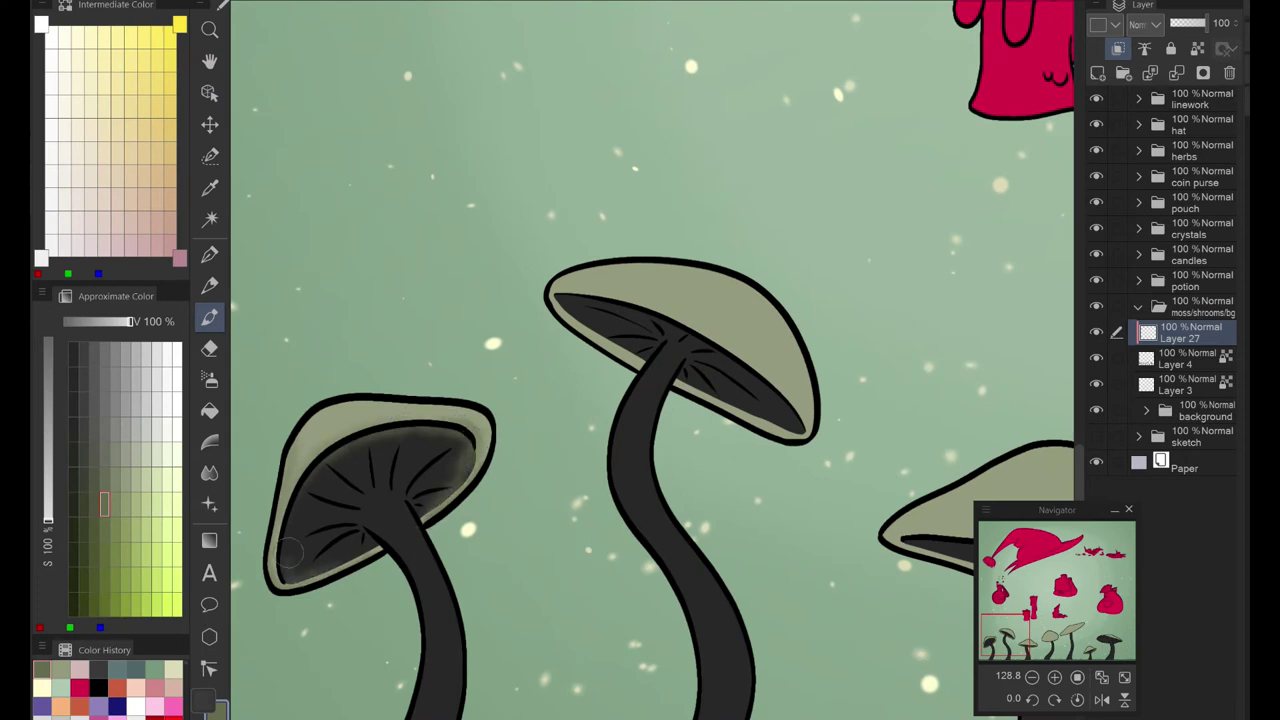
mouse_move(288, 553)
left_mouse_down()
mouse_move(368, 469)
mouse_move(418, 473)
left_mouse_up()
key("j")
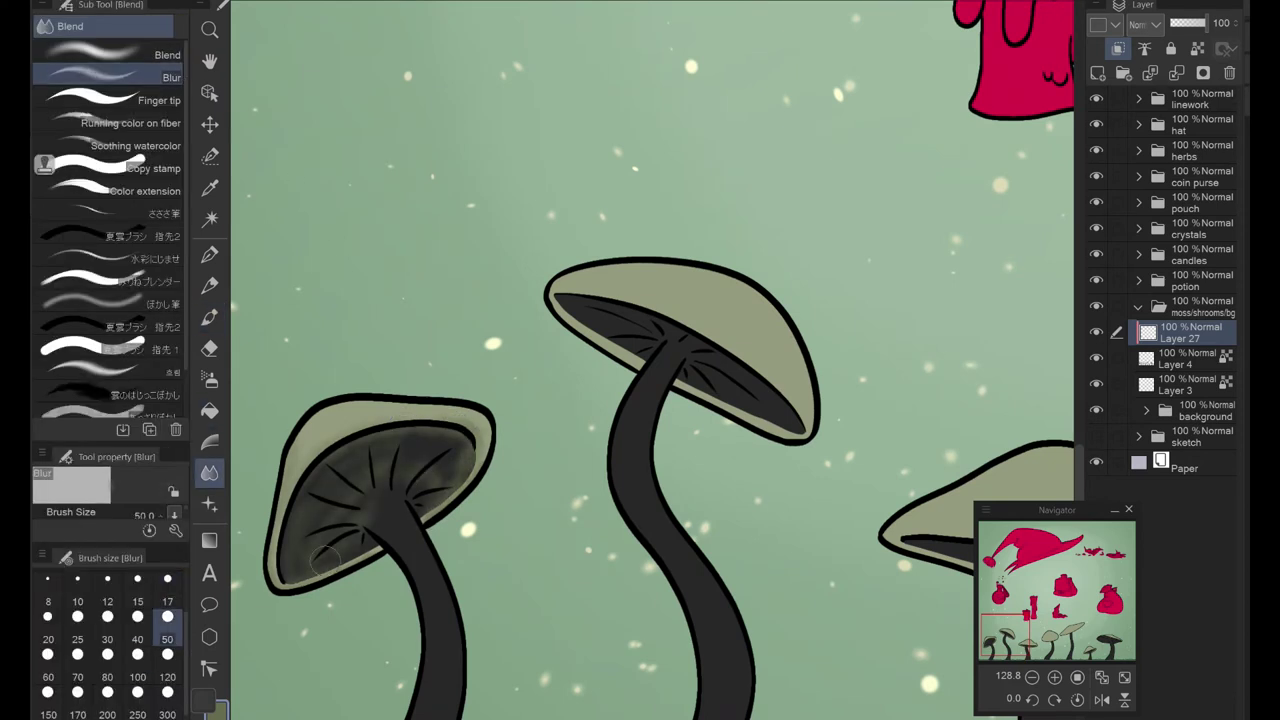
Step: Set the clipped shading layer to Multiply and brush shadow over the leftmost mushroom's gills and stem at size 120
scroll(1145, 23, "down", 2)
key("b")
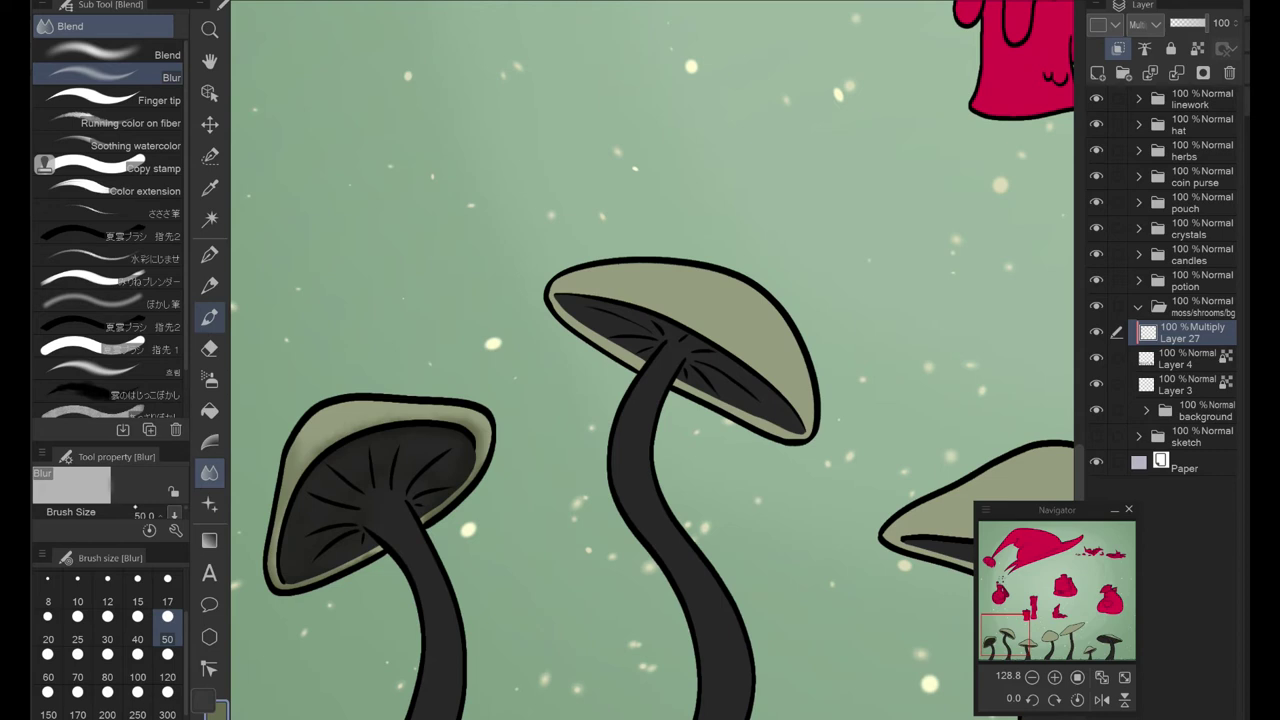
left_click_drag(344, 535, 410, 575)
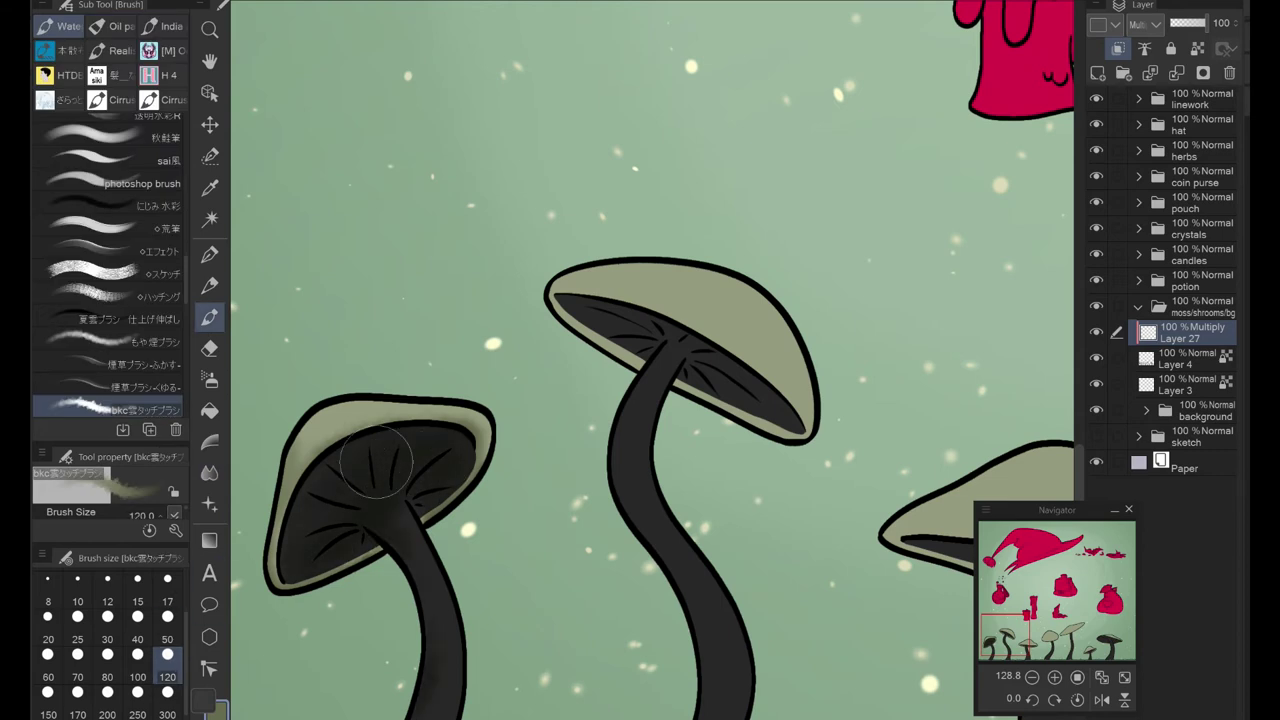
Step: Erase the soft shading from the leftmost mushroom, trying the Kneaded, Soft and Hard 2 erasers at size 120
scroll(375, 460, "down", 3)
key("e")
left_click(173, 270)
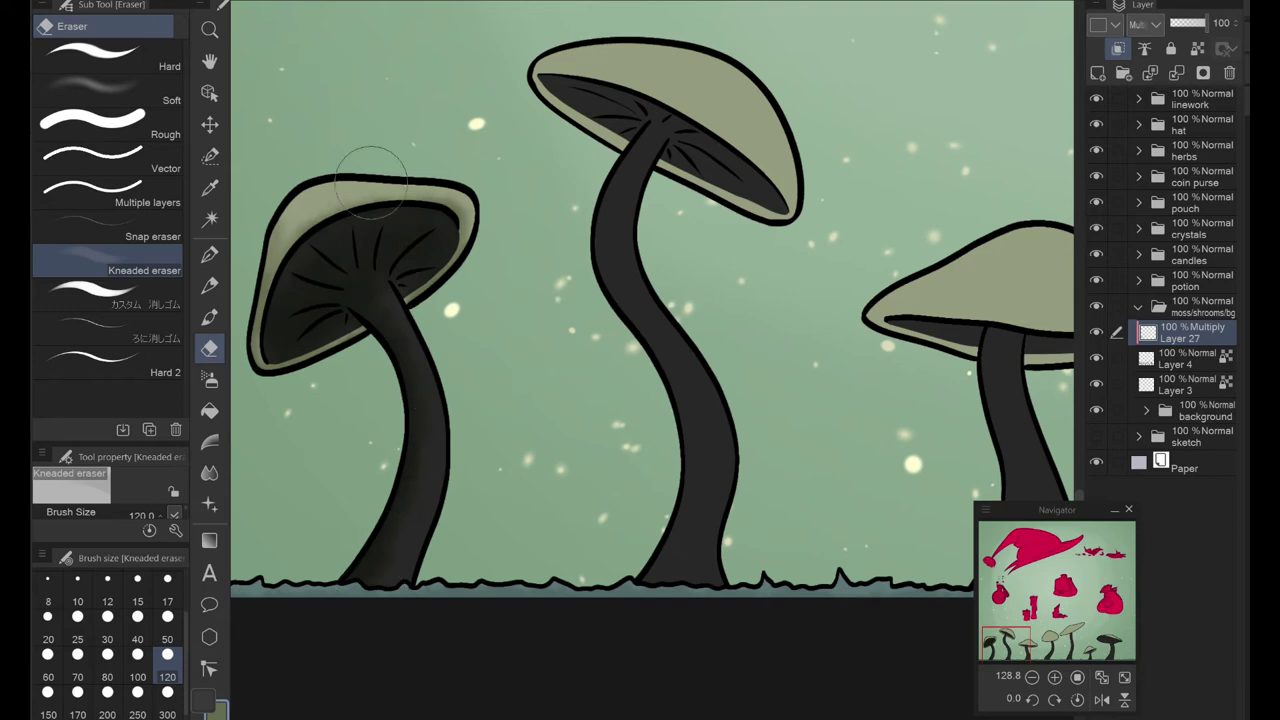
left_click(150, 92)
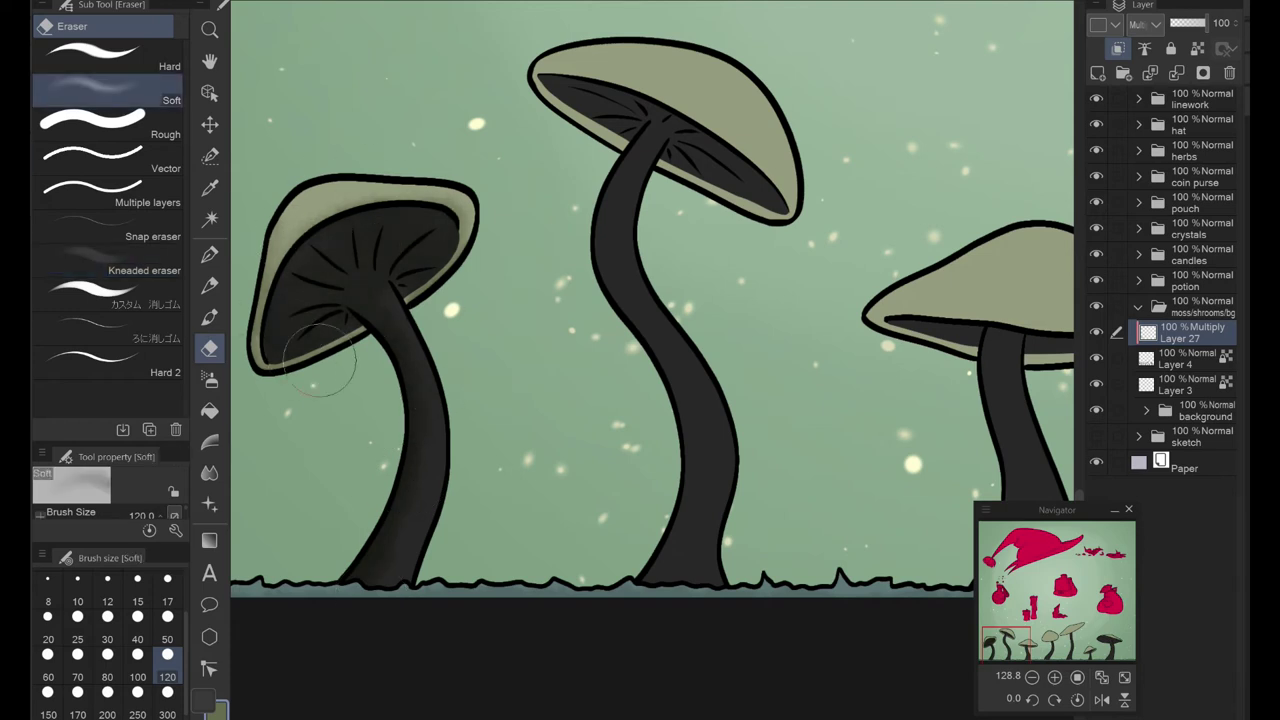
left_click_drag(320, 360, 408, 388)
left_click(150, 368)
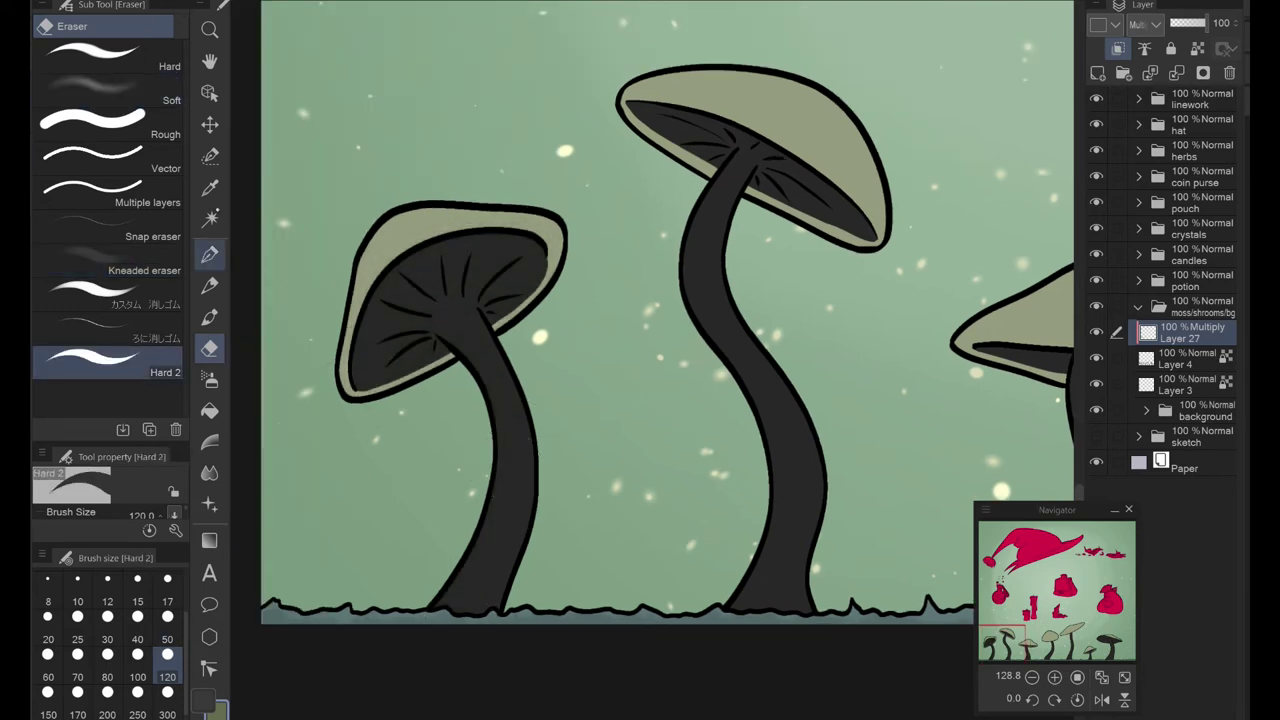
Step: Paint hard-edged olive shadow on the leftmost mushroom's cap side, rim and gills with the ML-pen, raising its size from 17 to 50
key("p")
scroll(434, 184, "up", 2)
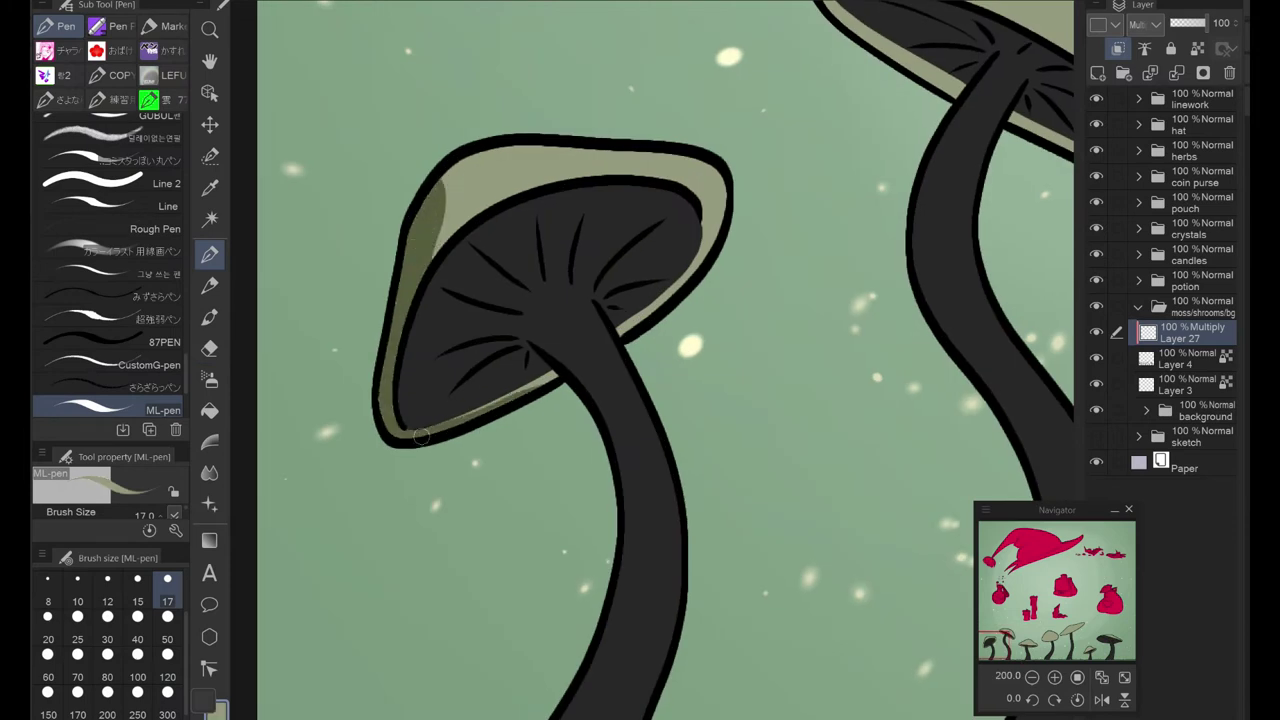
left_click(167, 639)
mouse_move(665, 210)
left_mouse_down()
mouse_move(543, 257)
mouse_move(423, 377)
mouse_move(486, 371)
mouse_move(645, 268)
mouse_move(690, 208)
left_mouse_up()
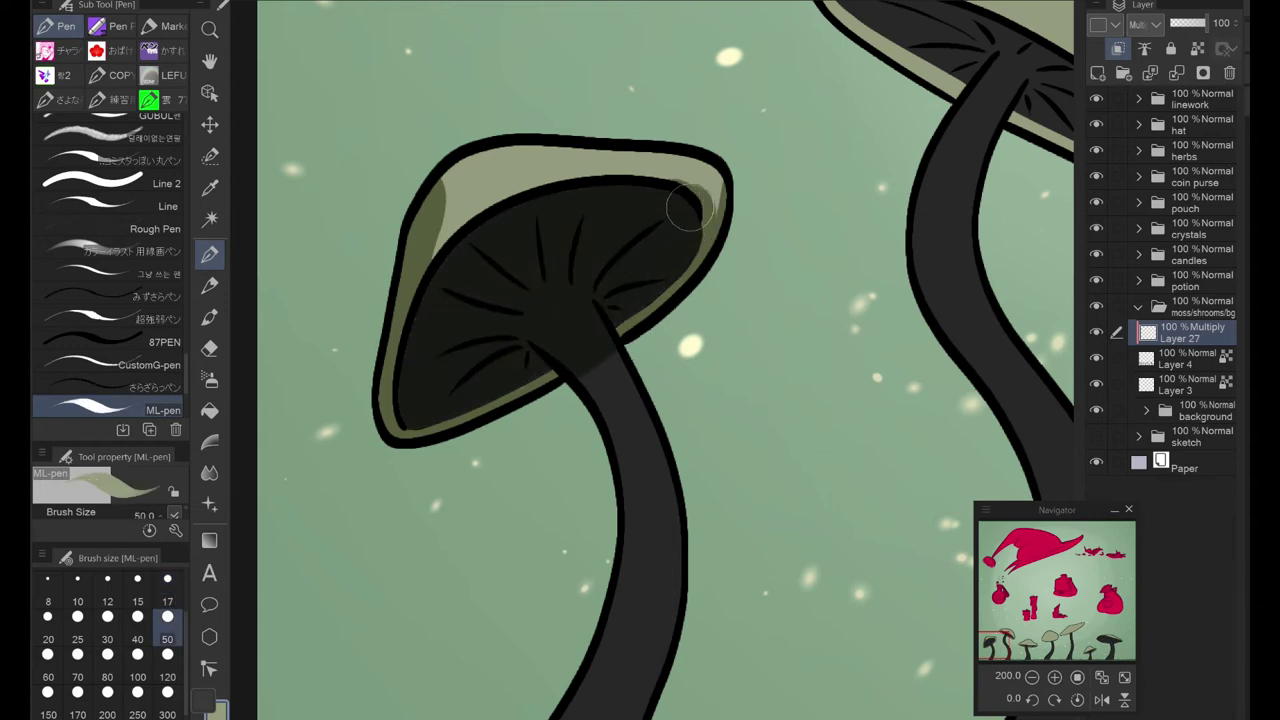
Step: Shade the first mushroom's cap, gills and stem on the Multiply layer, refining the cap shadows with the ML-pen at size 17
left_click_drag(612, 204, 689, 201)
key("bracketleft")
key("bracketleft")
key("bracketleft")
key("bracketleft")
key("bracketleft")
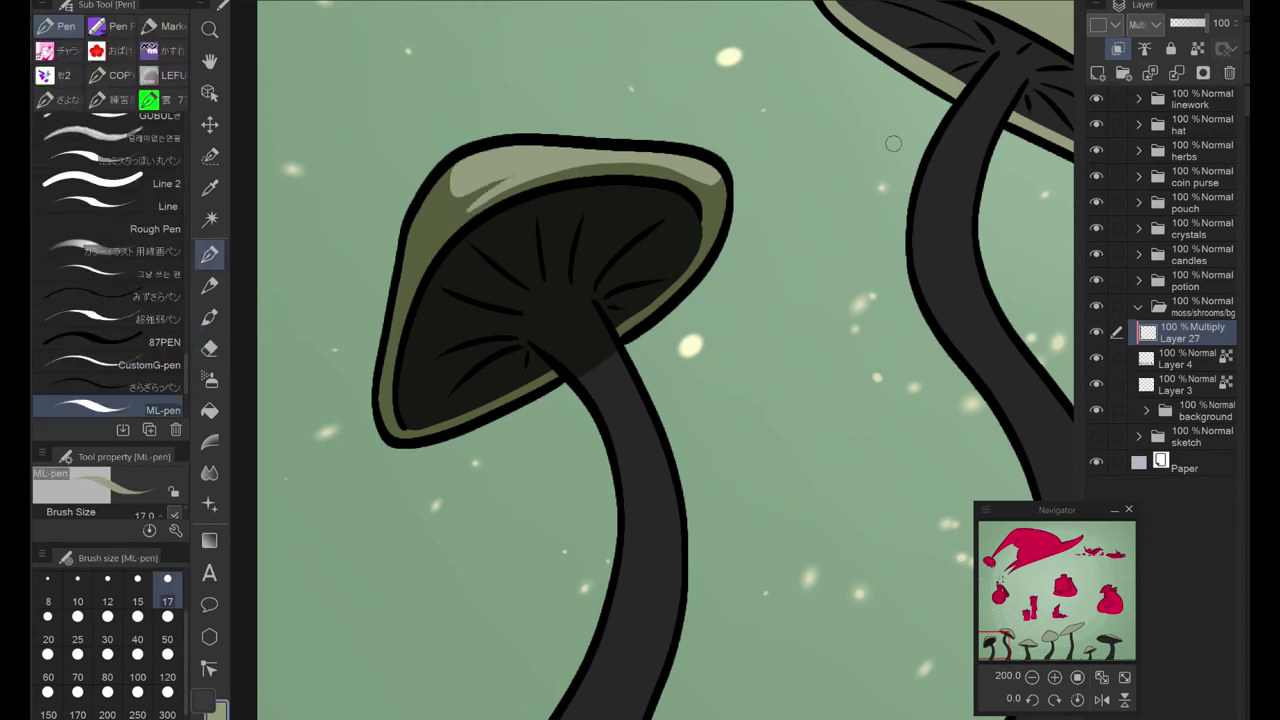
left_click_drag(893, 143, 793, 0)
mouse_move(530, 222)
left_mouse_down()
mouse_move(485, 615)
mouse_move(505, 215)
mouse_move(522, 368)
mouse_move(491, 609)
mouse_move(497, 526)
left_mouse_up()
scroll(497, 526, "down", 5)
scroll(640, 300, "up", 3)
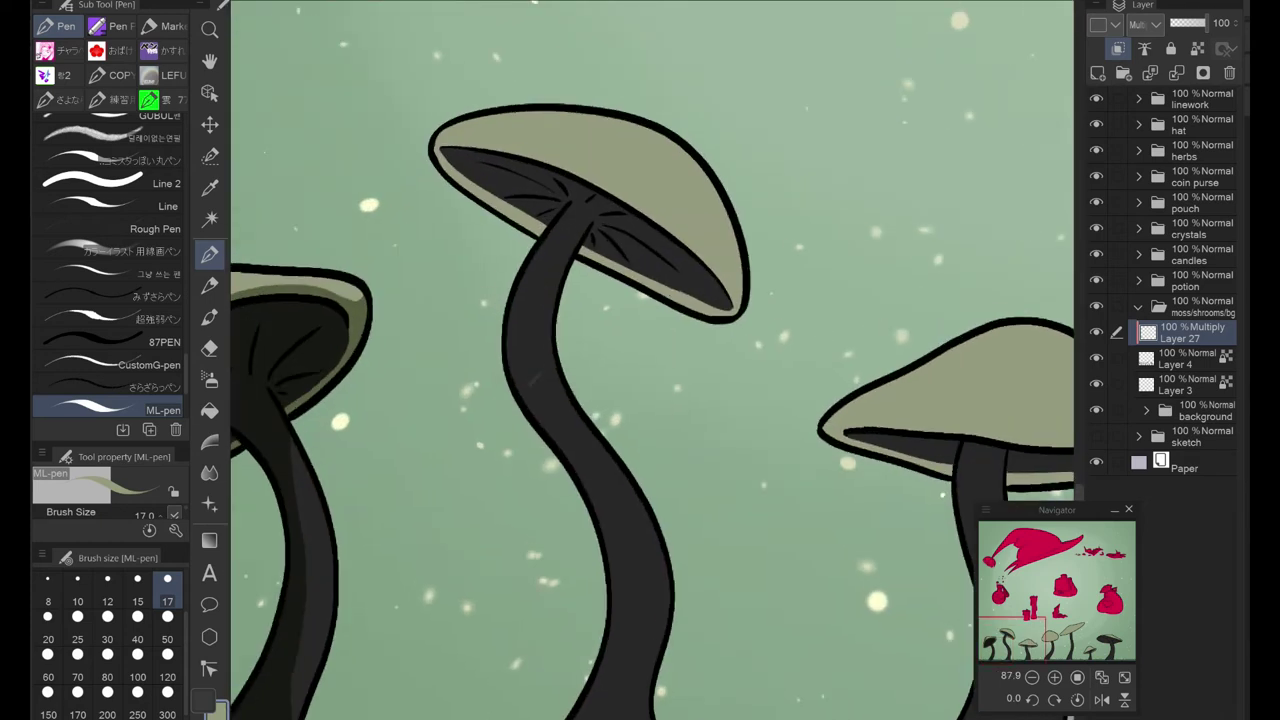
scroll(655, 233, "up", 1)
left_click_drag(412, 140, 731, 246)
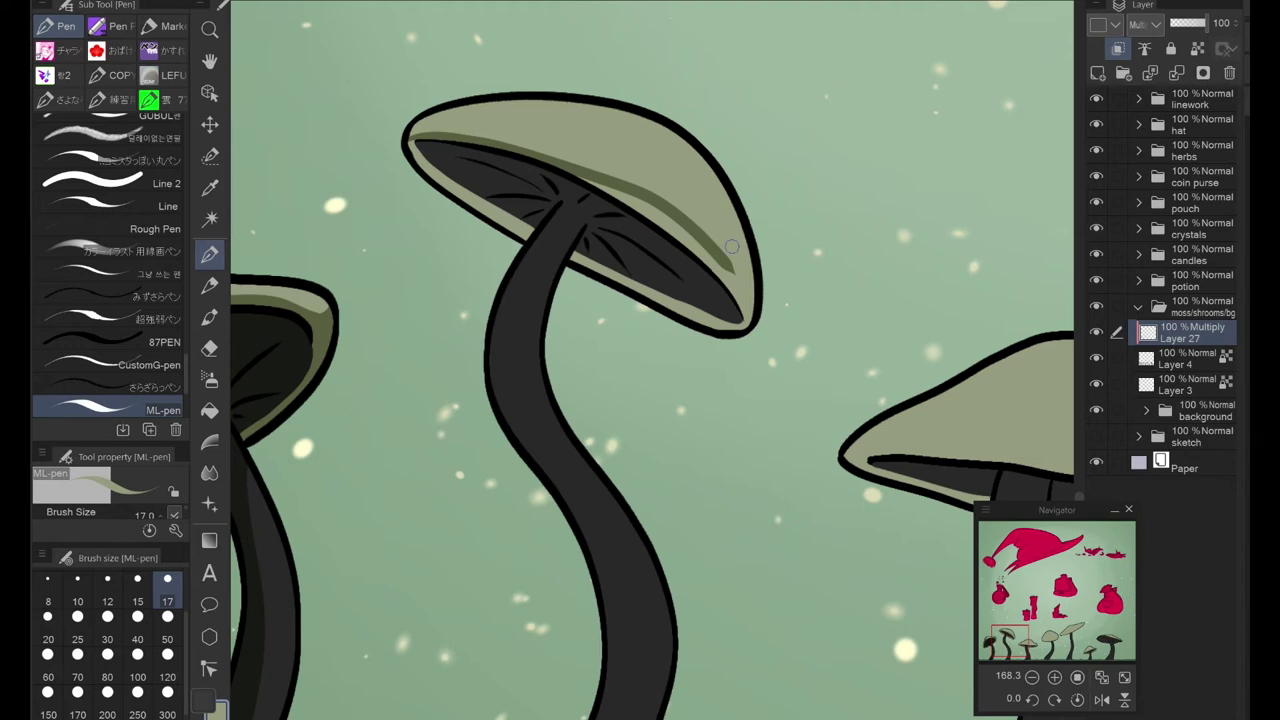
key("ctrl+z")
Step: Shade the second mushroom's cap edge, gills and stem with the ML-pen at size 50
left_click_drag(731, 246, 678, 224)
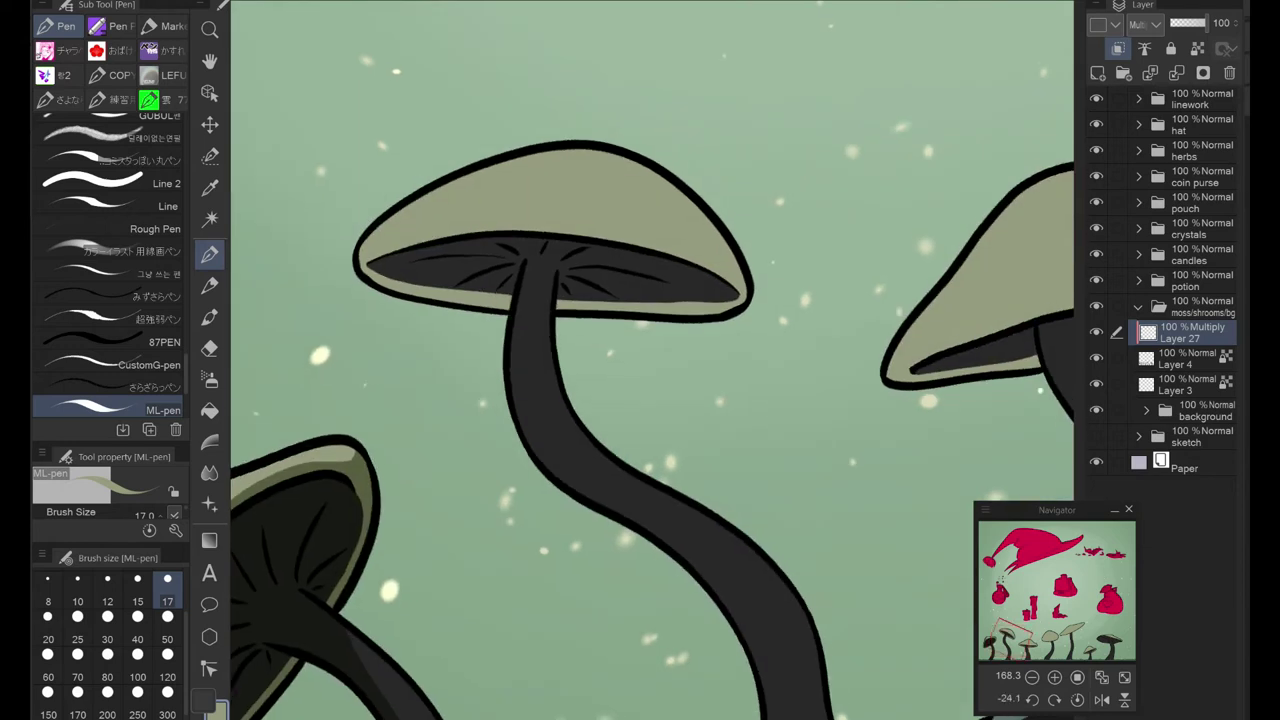
scroll(640, 360, "up", 3)
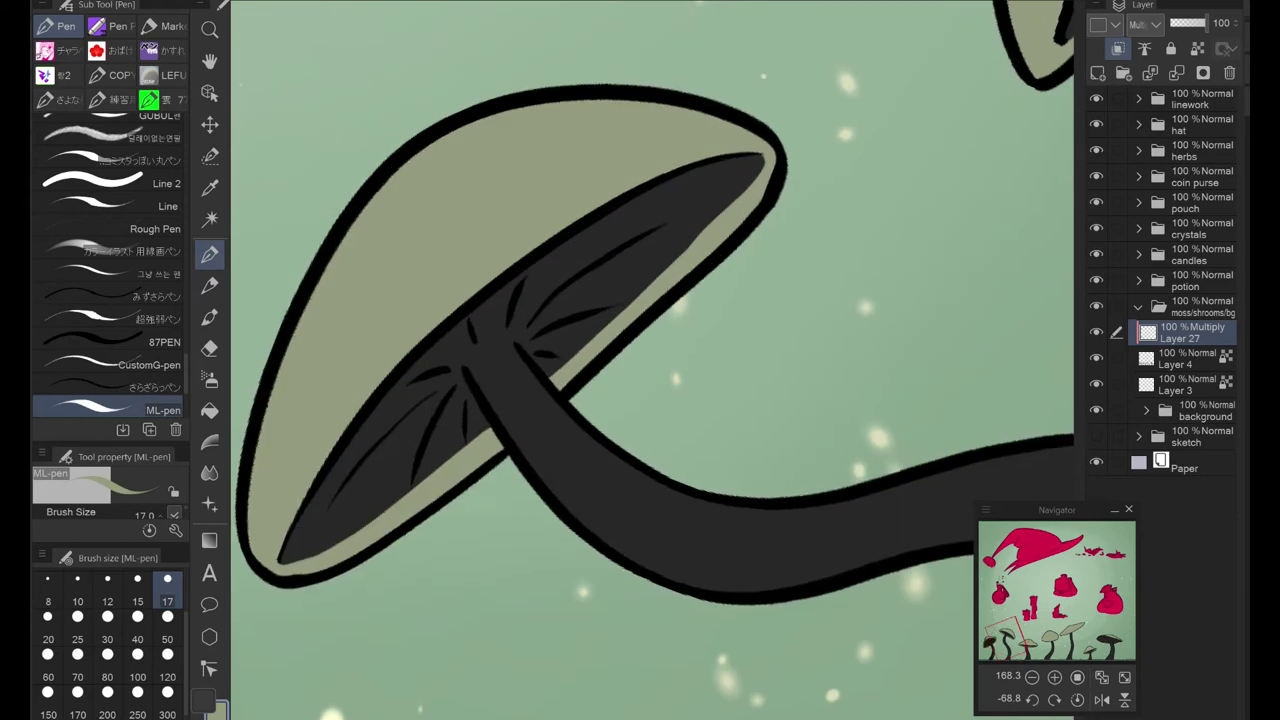
left_click(167, 617)
left_click_drag(300, 555, 760, 175)
left_click_drag(370, 500, 680, 240)
scroll(640, 360, "up", 2)
left_click_drag(600, 480, 486, 194)
mouse_move(591, 566)
left_mouse_down()
mouse_move(514, 171)
mouse_move(710, 640)
mouse_move(560, 140)
left_mouse_up()
scroll(650, 360, "down", 5)
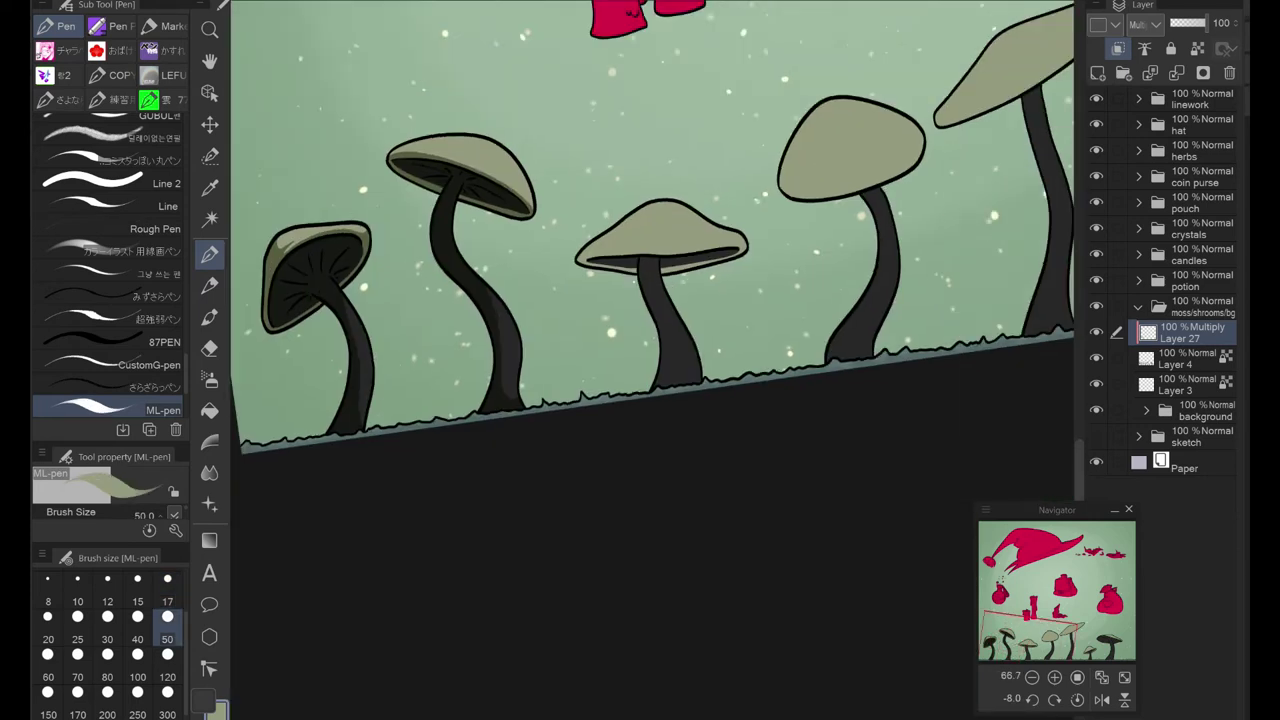
Step: Shade the caps and stems of the third and fourth mushrooms on the Multiply layer
scroll(650, 360, "up", 4)
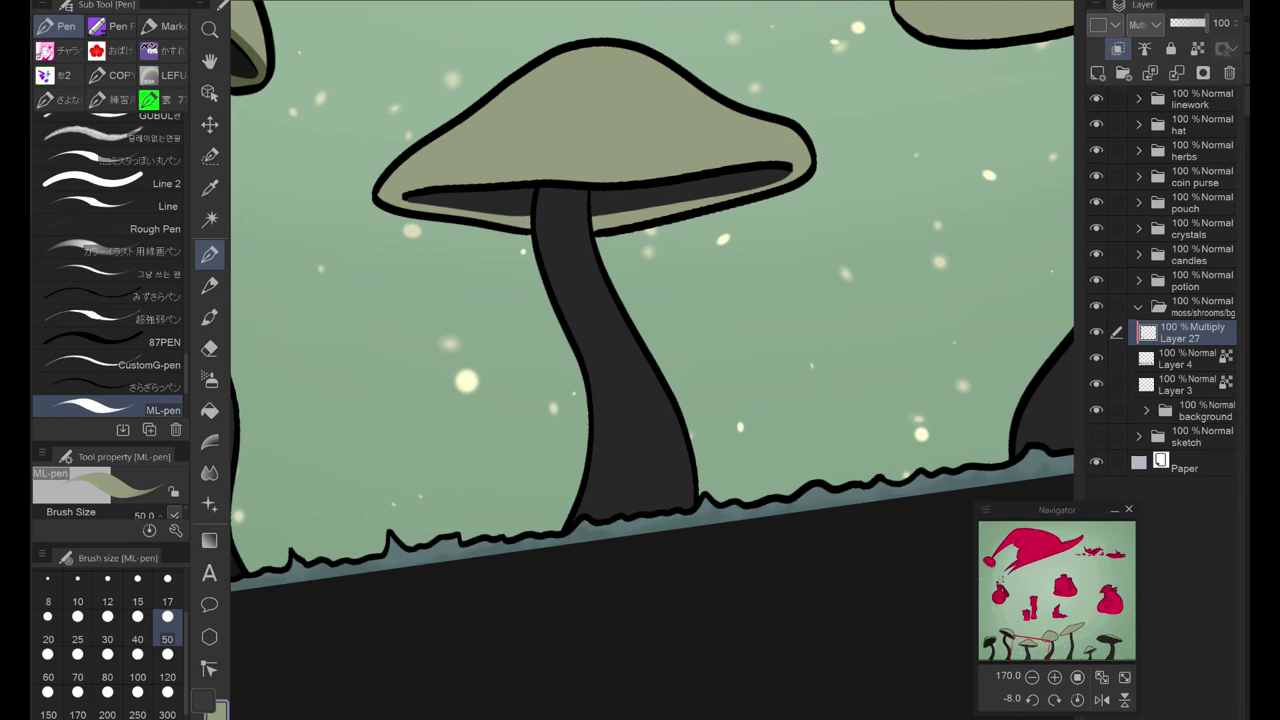
mouse_move(396, 196)
left_mouse_down()
mouse_move(759, 197)
mouse_move(721, 193)
mouse_move(612, 273)
mouse_move(594, 347)
mouse_move(656, 354)
mouse_move(580, 483)
mouse_move(620, 370)
left_mouse_up()
mouse_move(670, 332)
left_mouse_down()
mouse_move(613, 332)
mouse_move(295, 627)
left_mouse_up()
mouse_move(513, 313)
left_mouse_down()
mouse_move(785, 249)
mouse_move(710, 233)
mouse_move(875, 231)
mouse_move(524, 343)
mouse_move(761, 336)
mouse_move(731, 530)
left_mouse_up()
left_click_drag(731, 530, 719, 260)
Step: Shade the tall fifth mushroom's cap and its stem down to the ground
mouse_move(701, 169)
left_mouse_down()
mouse_move(697, 290)
mouse_move(273, 680)
left_mouse_up()
left_click_drag(991, 30, 934, 179)
mouse_move(934, 34)
left_mouse_down()
mouse_move(428, 434)
mouse_move(480, 429)
mouse_move(497, 409)
mouse_move(561, 163)
left_mouse_up()
mouse_move(615, 110)
left_mouse_down()
mouse_move(645, 250)
mouse_move(690, 330)
left_mouse_up()
left_click_drag(766, 397, 726, 207)
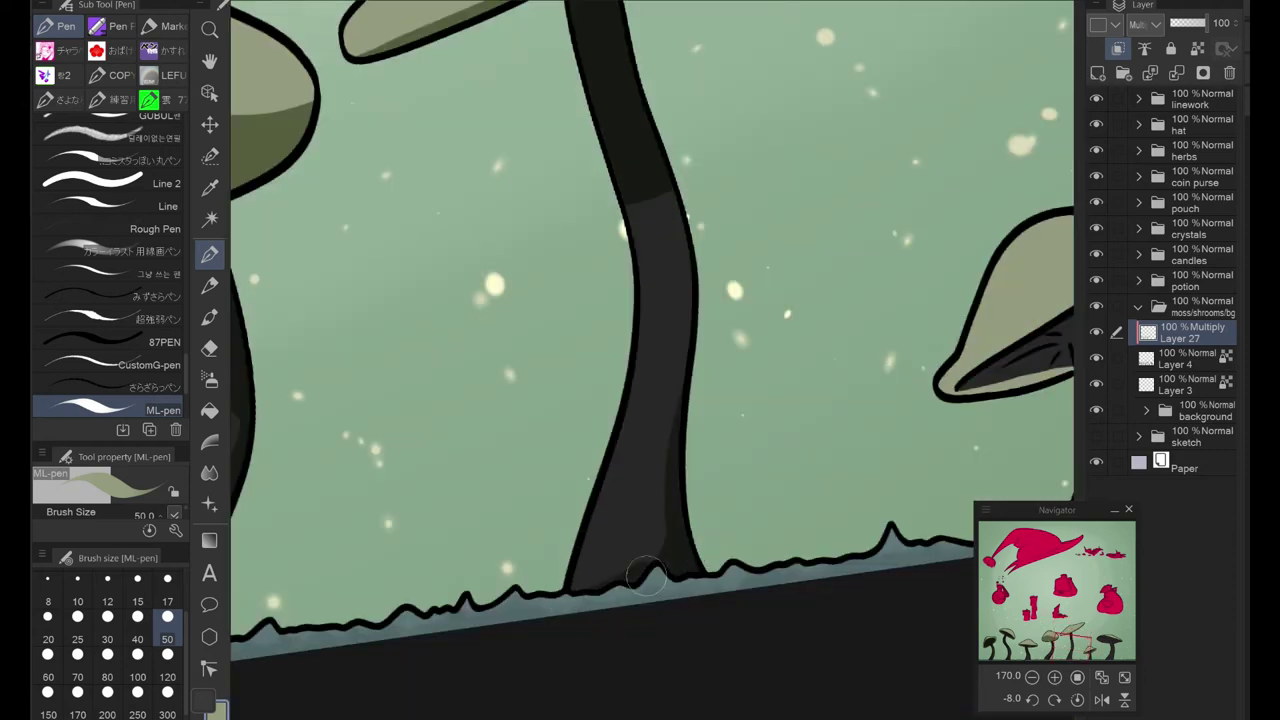
left_click_drag(645, 575, 273, 610)
Step: Shade the small sixth mushroom and the large seventh mushroom, covering their caps, gills and stems
mouse_move(578, 425)
left_mouse_down()
mouse_move(810, 295)
mouse_move(580, 429)
mouse_move(678, 388)
mouse_move(726, 450)
left_mouse_up()
mouse_move(792, 484)
left_mouse_down()
mouse_move(492, 560)
mouse_move(312, 624)
left_mouse_up()
mouse_move(340, 200)
left_mouse_down()
mouse_move(930, 150)
mouse_move(703, 200)
mouse_move(738, 345)
left_mouse_up()
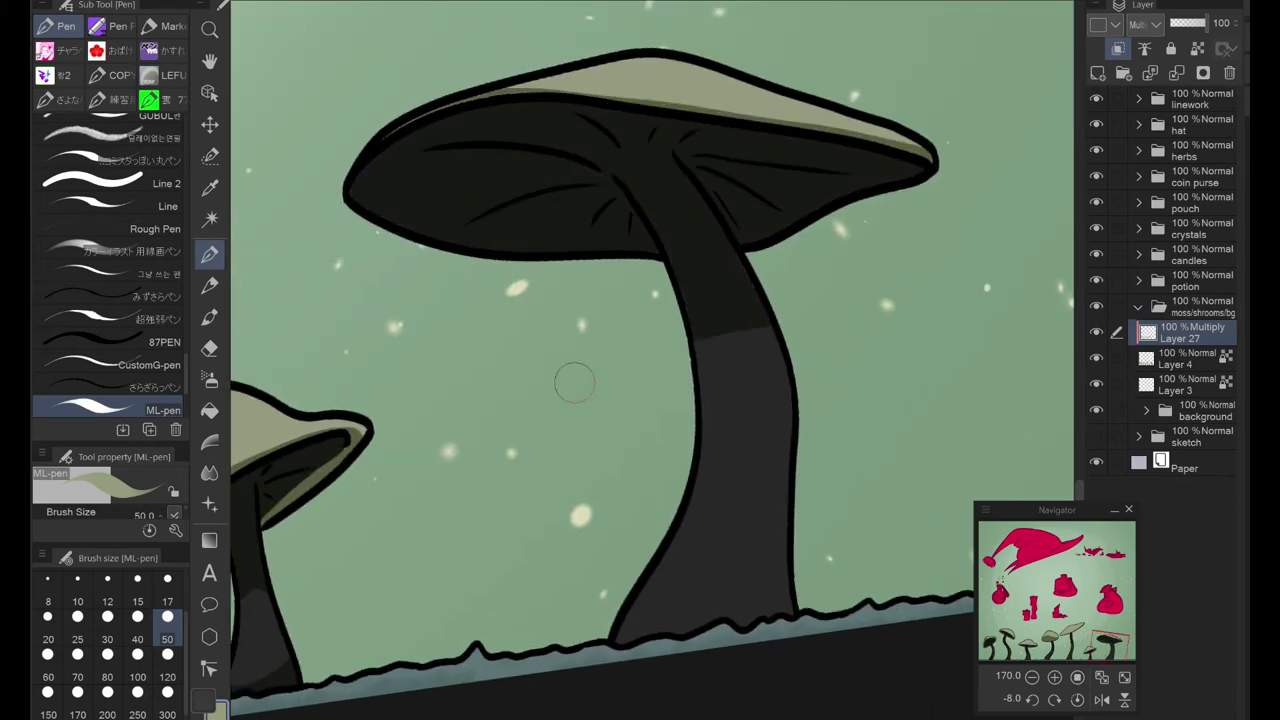
left_click_drag(770, 450, 706, 678)
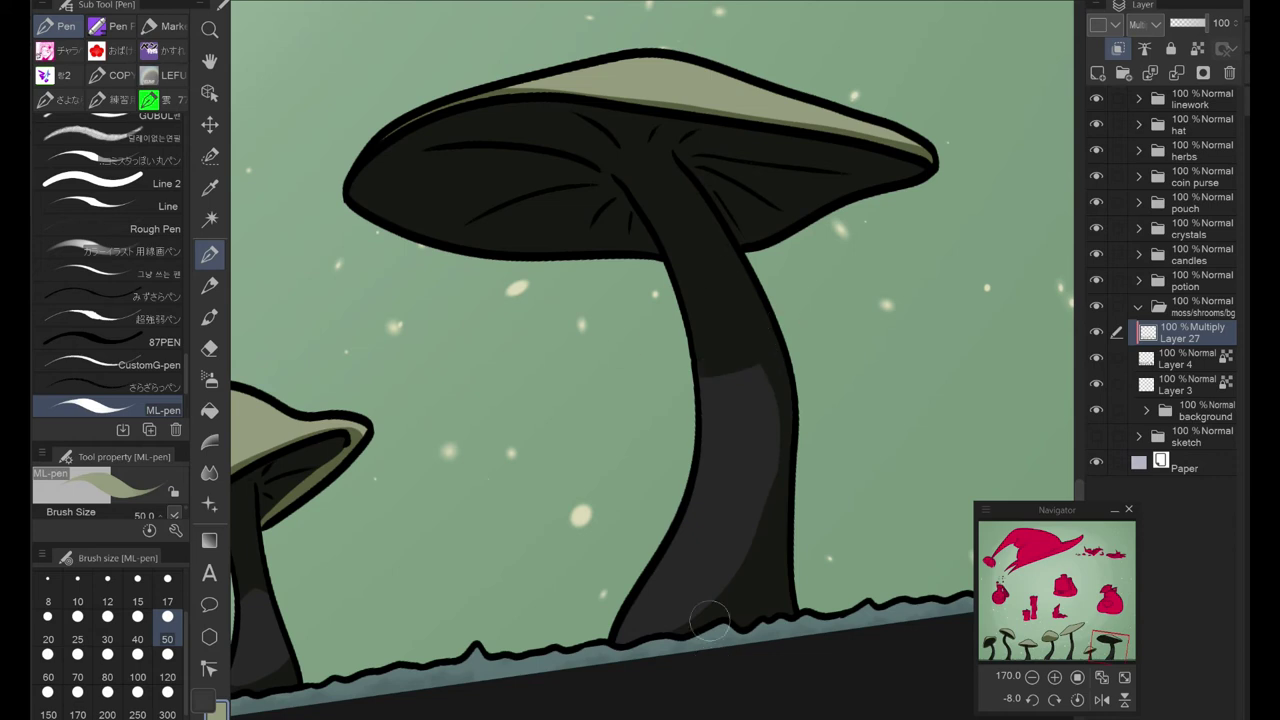
left_click_drag(616, 642, 731, 357)
scroll(731, 357, "down", 3)
scroll(733, 300, "up", 1)
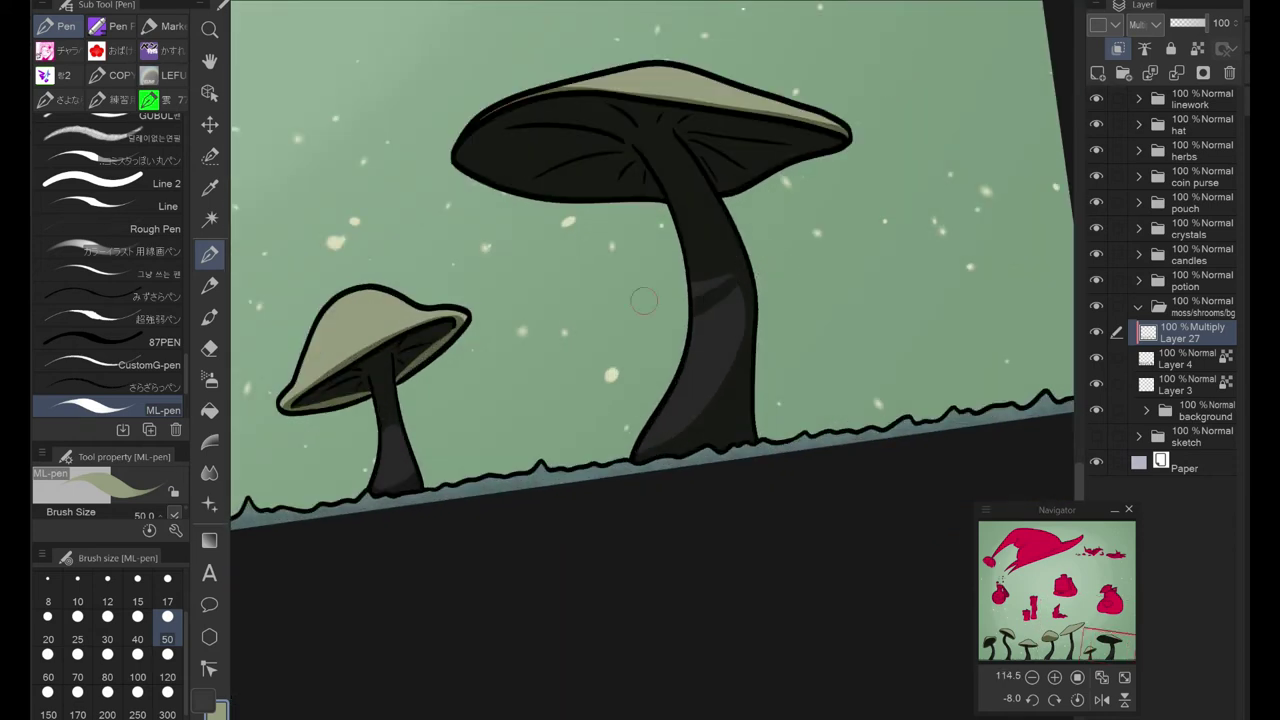
left_click(1124, 677)
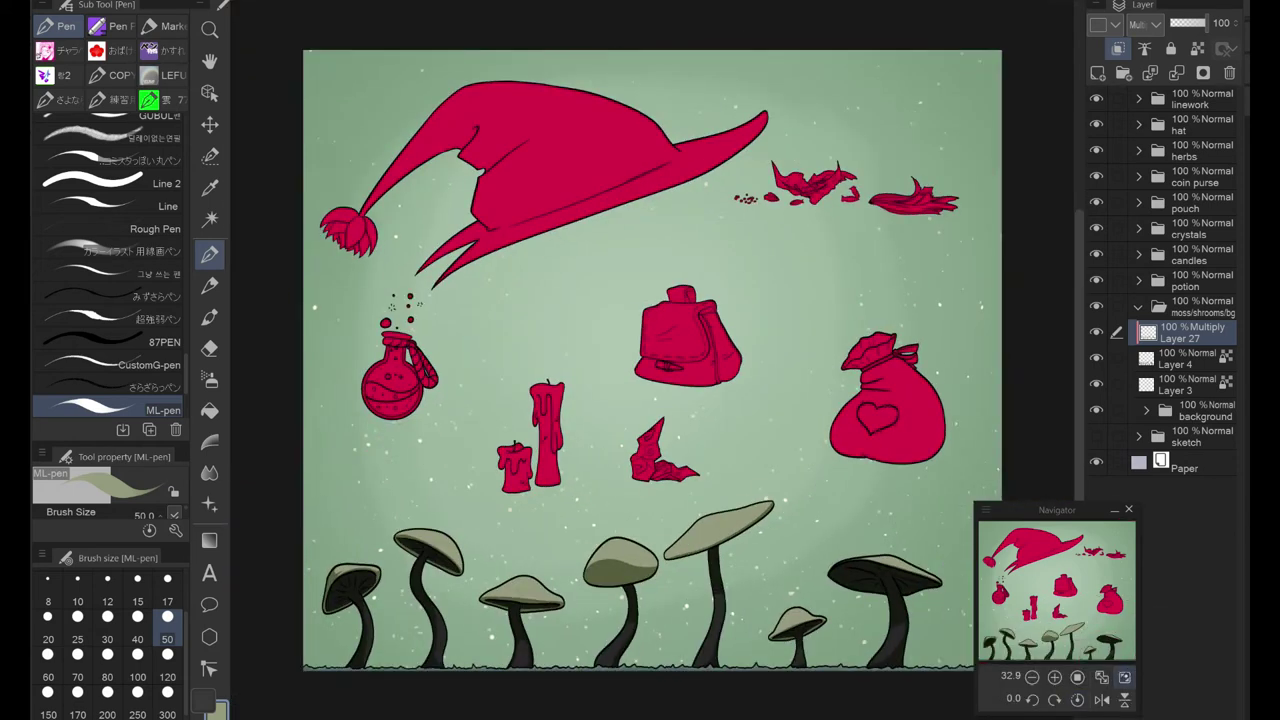
Step: Add a new layer clipped to Layer 3 and set its blending mode to Multiply
left_click(1190, 384)
left_click(1098, 73)
left_click(1143, 23)
scroll(412, 390, "up", 10)
left_click(1130, 55)
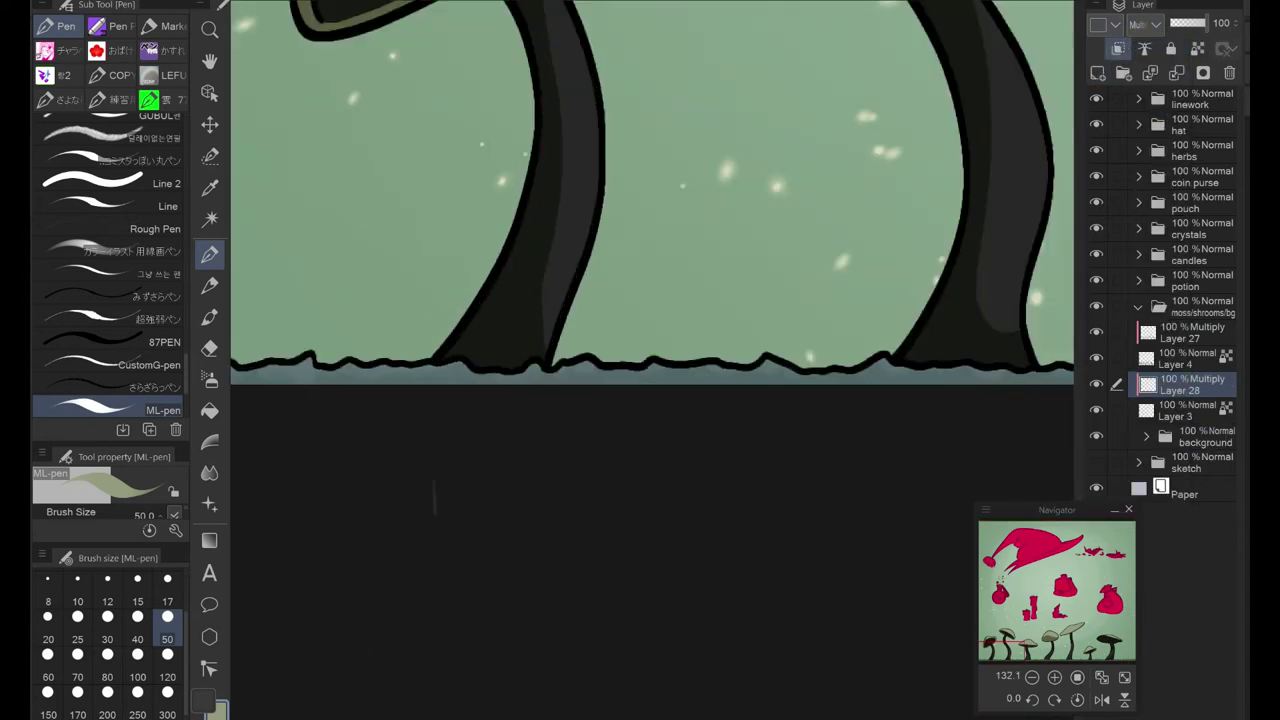
Step: Paint shadows on the moss strip beneath each mushroom with the size 50 ML-pen
scroll(412, 390, "down", 3)
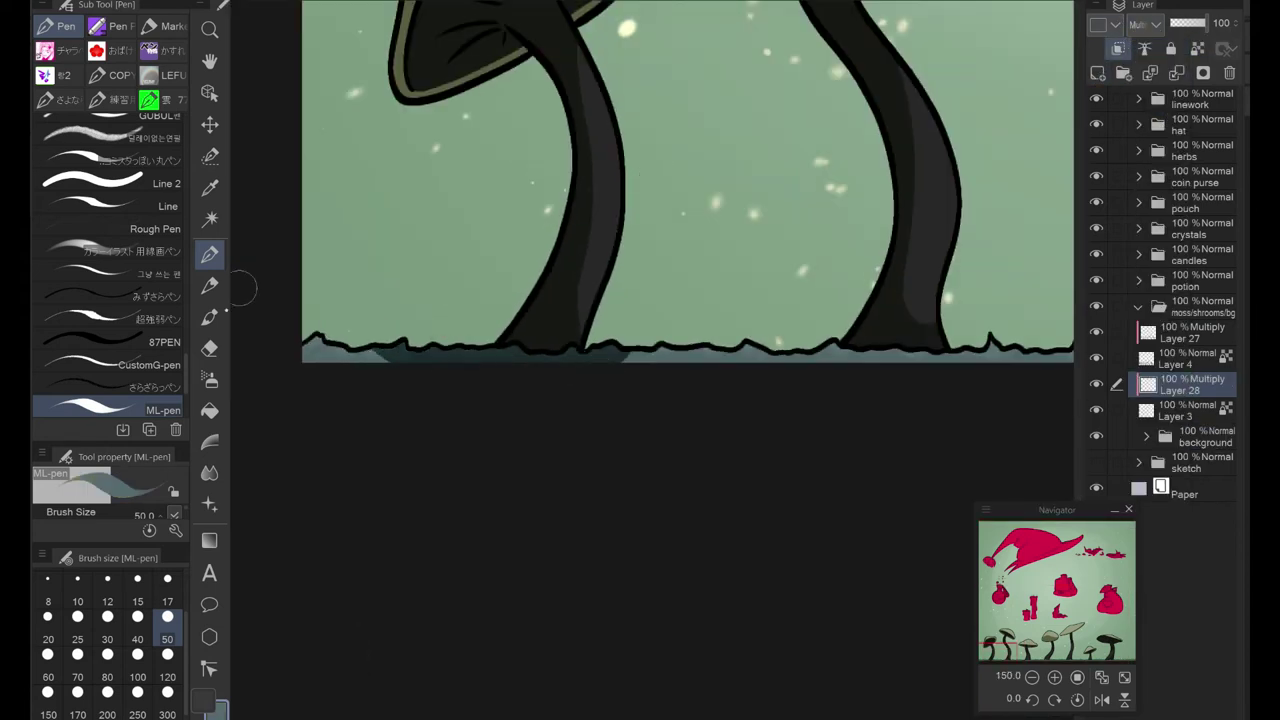
key("e")
key("p")
scroll(634, 344, "down", 3)
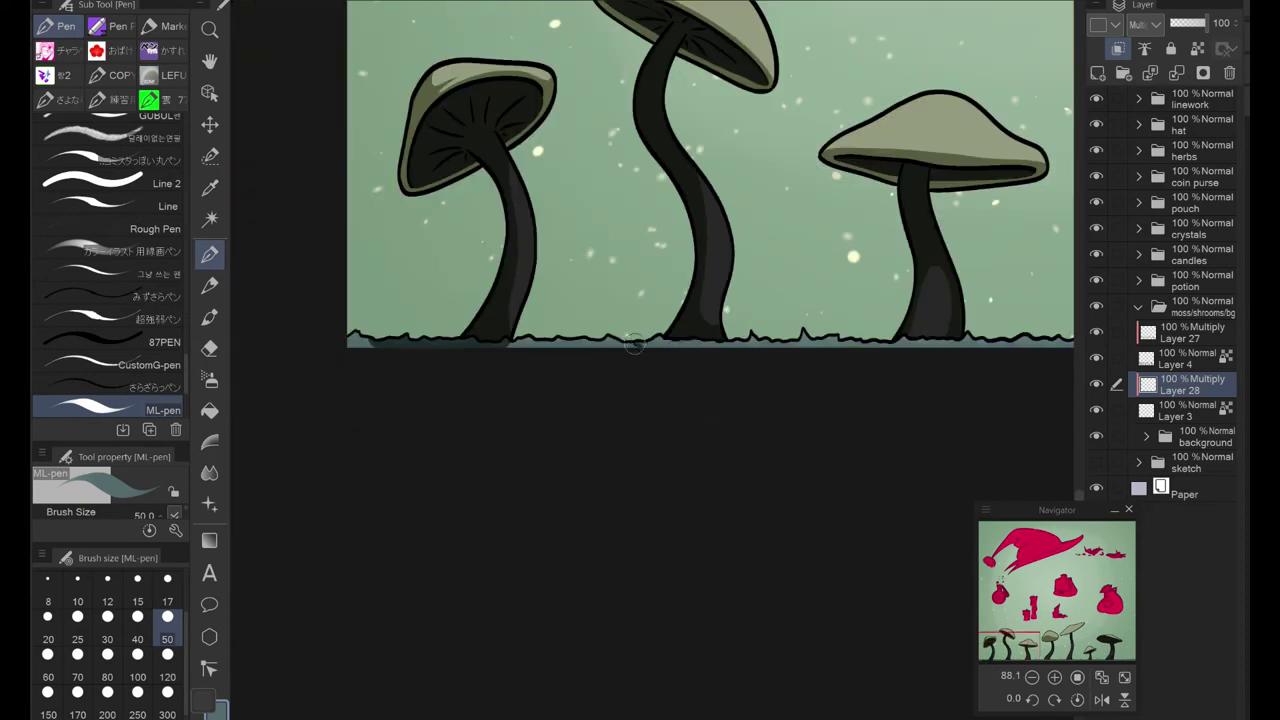
left_click_drag(687, 343, 474, 371)
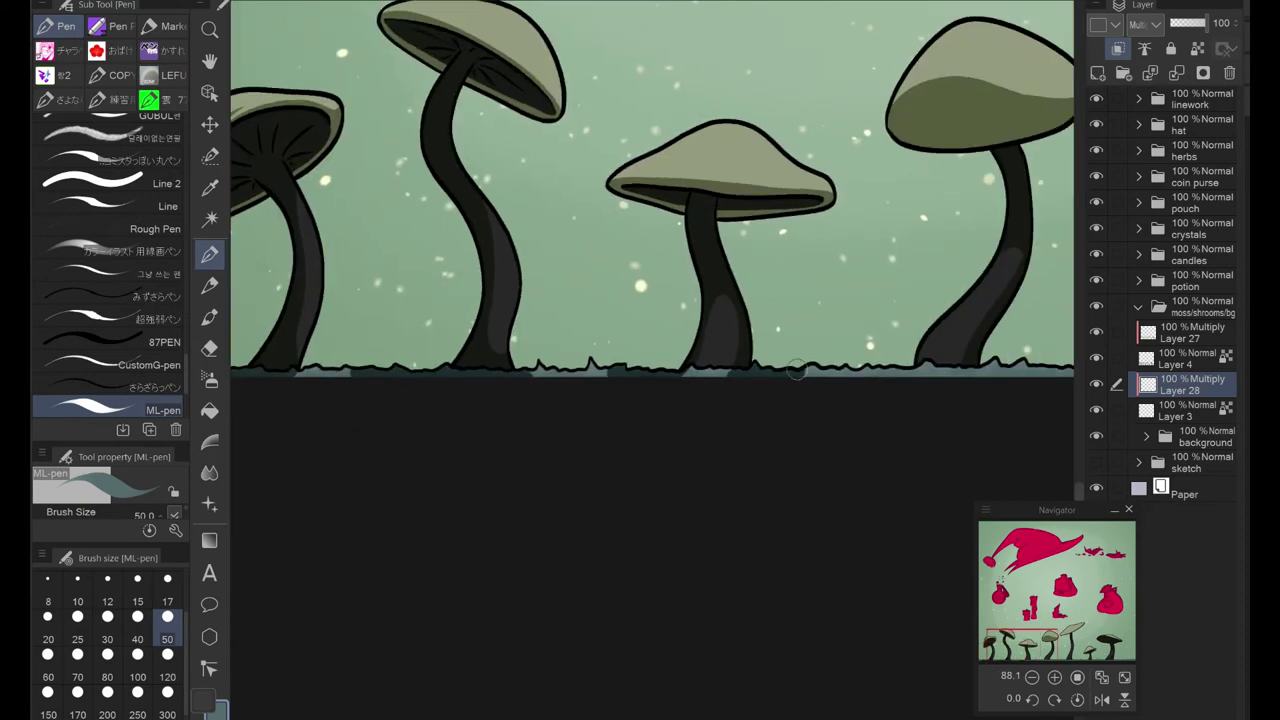
left_click_drag(797, 370, 707, 377)
left_click_drag(805, 213, 574, 388)
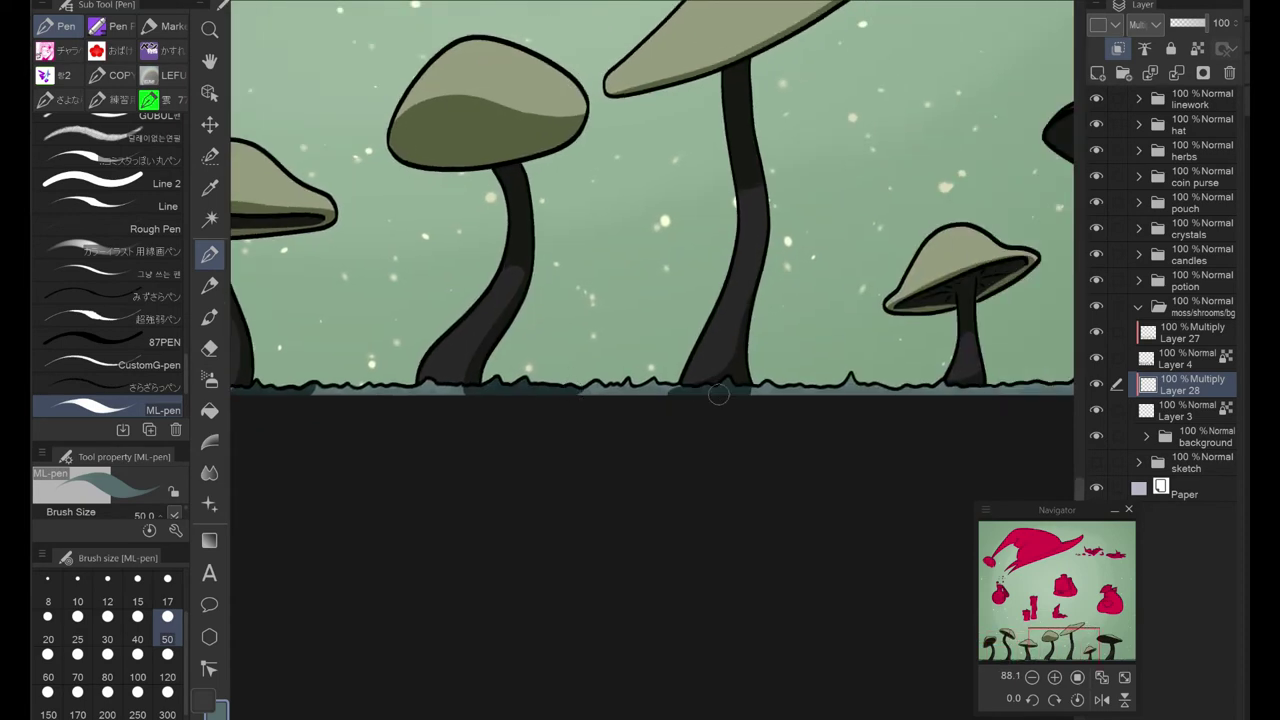
left_click_drag(836, 185, 484, 318)
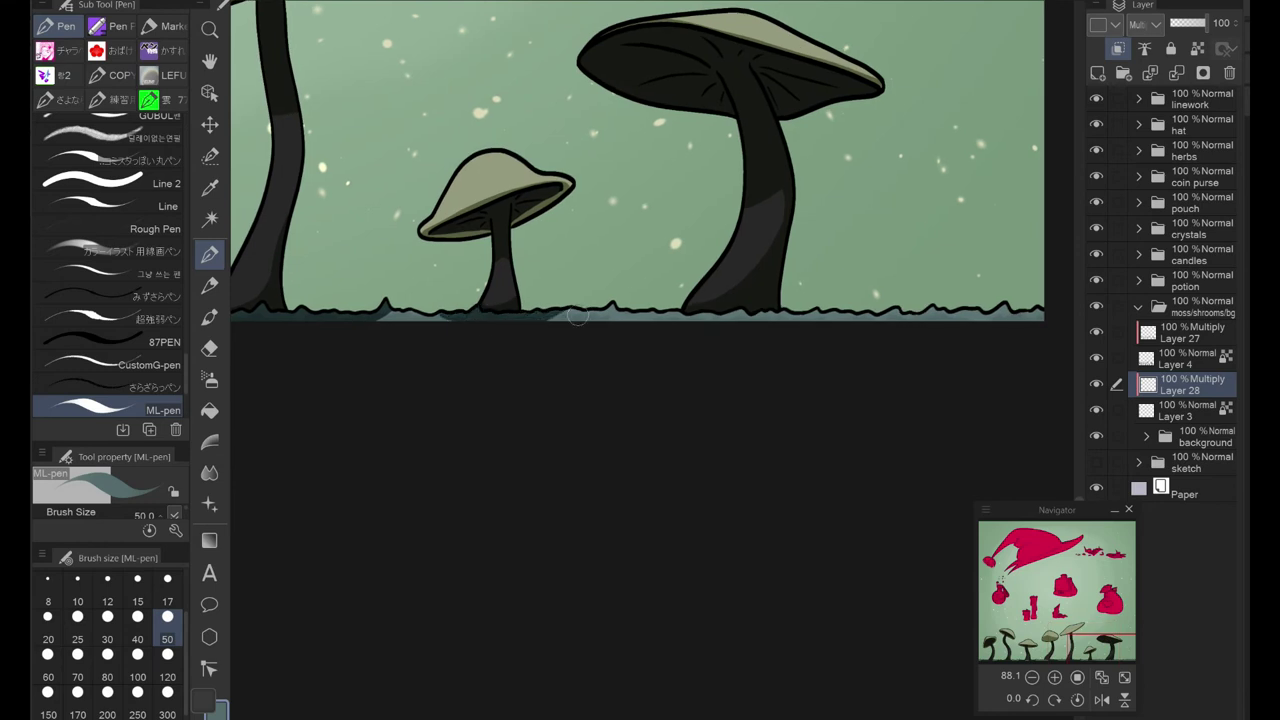
Step: Blend the moss shadows along the ground with the Running color on fiber tool
key("j")
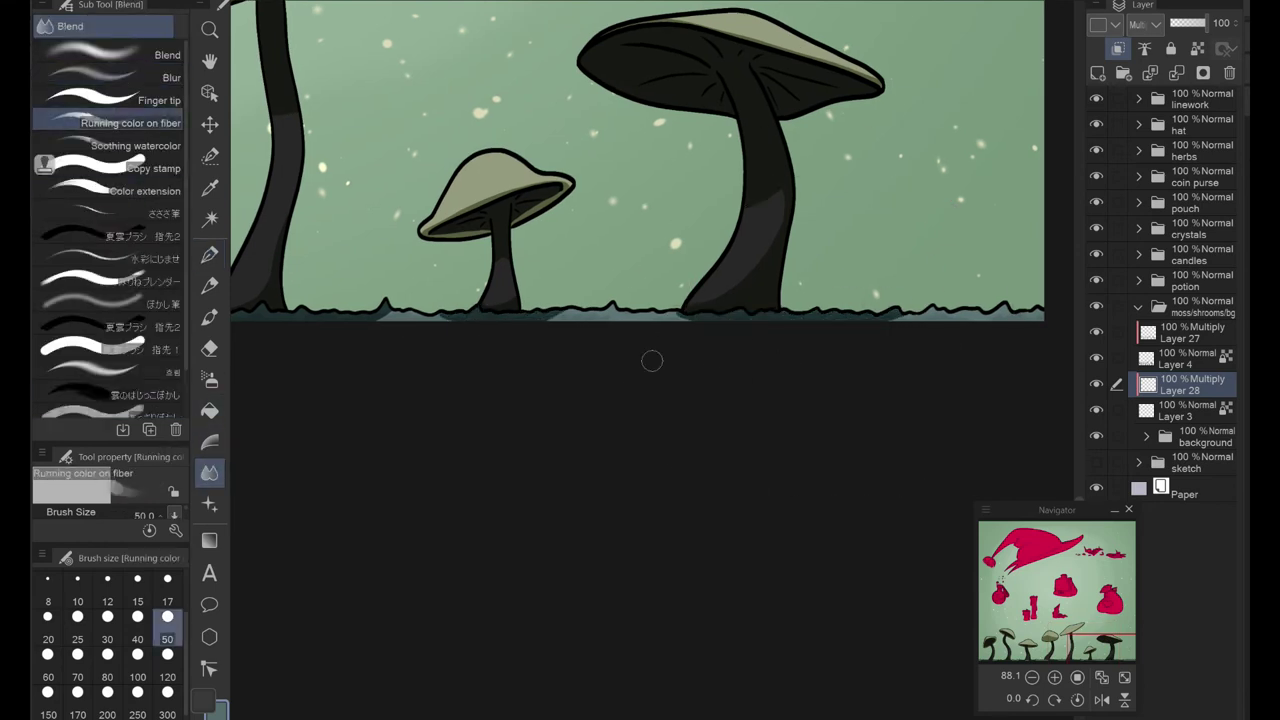
left_click_drag(448, 316, 741, 321)
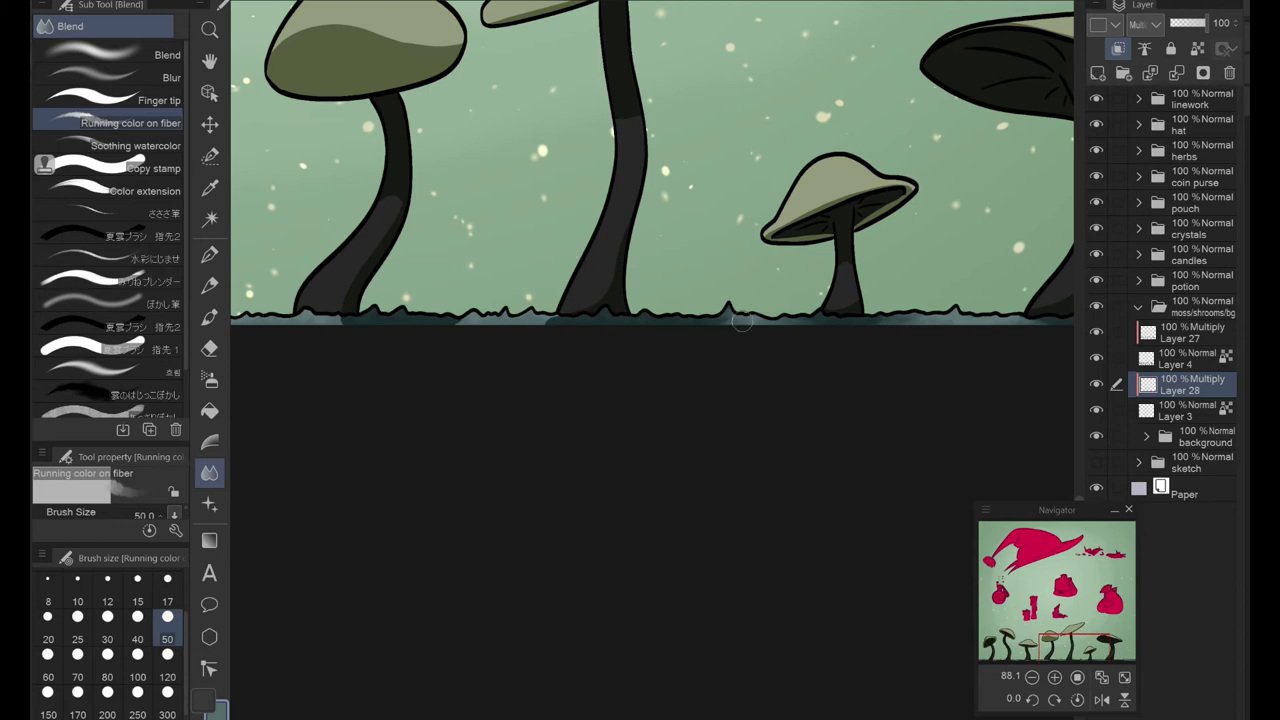
left_click_drag(383, 321, 662, 338)
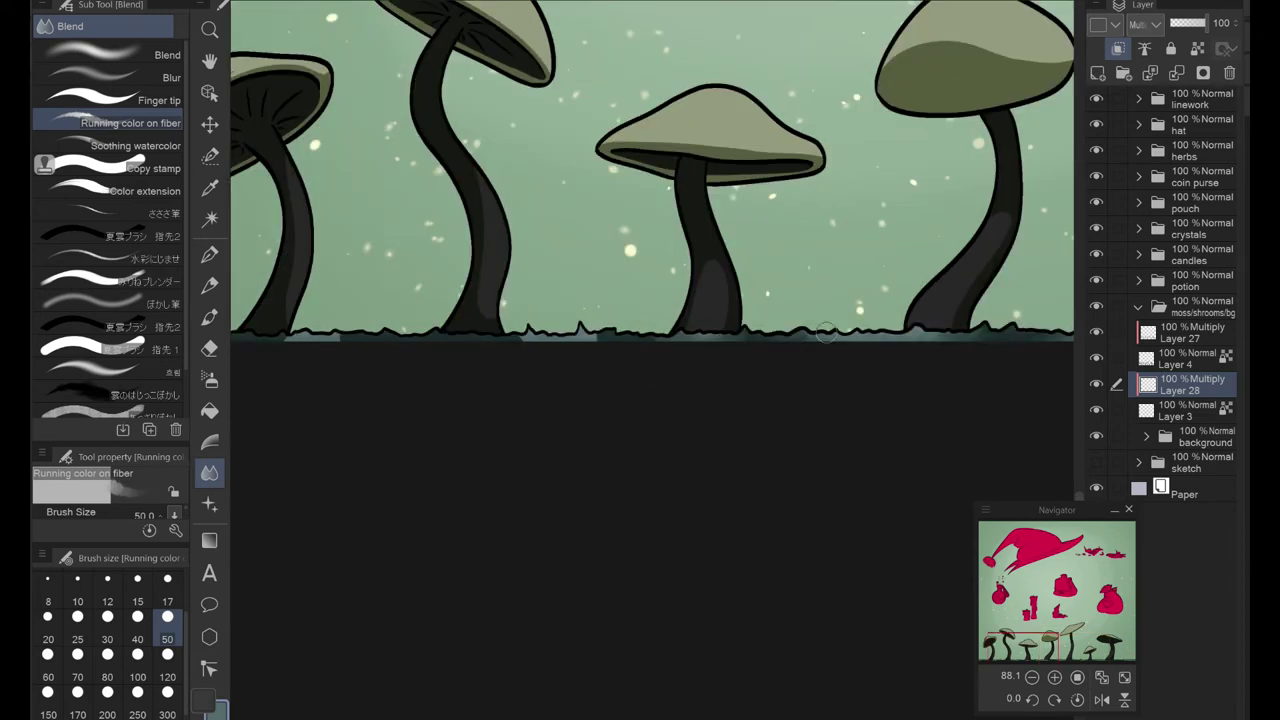
left_click(1124, 677)
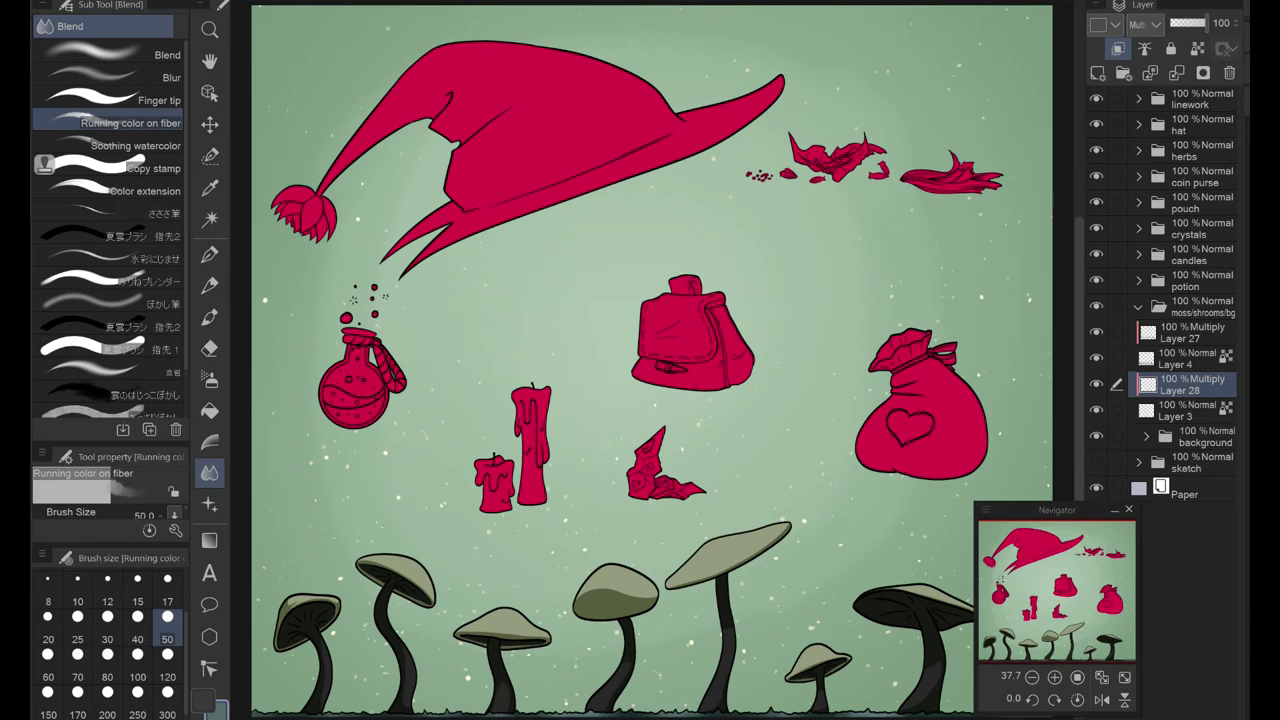
Step: Soften the shadow edges on the first mushroom's cap on Layer 27 with the Blur tool, reducing it to size 17 for details
scroll(262, 652, "up", 6)
left_click(1190, 332)
left_click(110, 77)
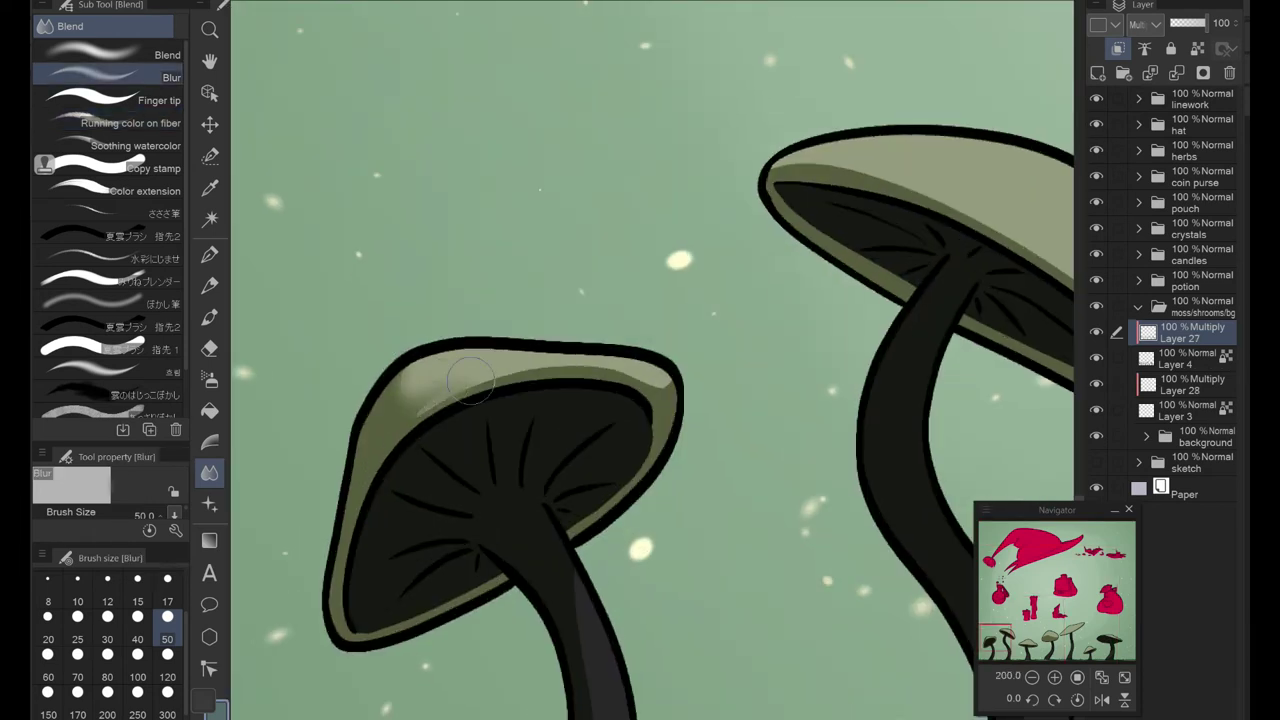
left_click_drag(376, 439, 470, 372)
key("bracketleft")
key("bracketleft")
key("bracketleft")
key("bracketleft")
key("bracketleft")
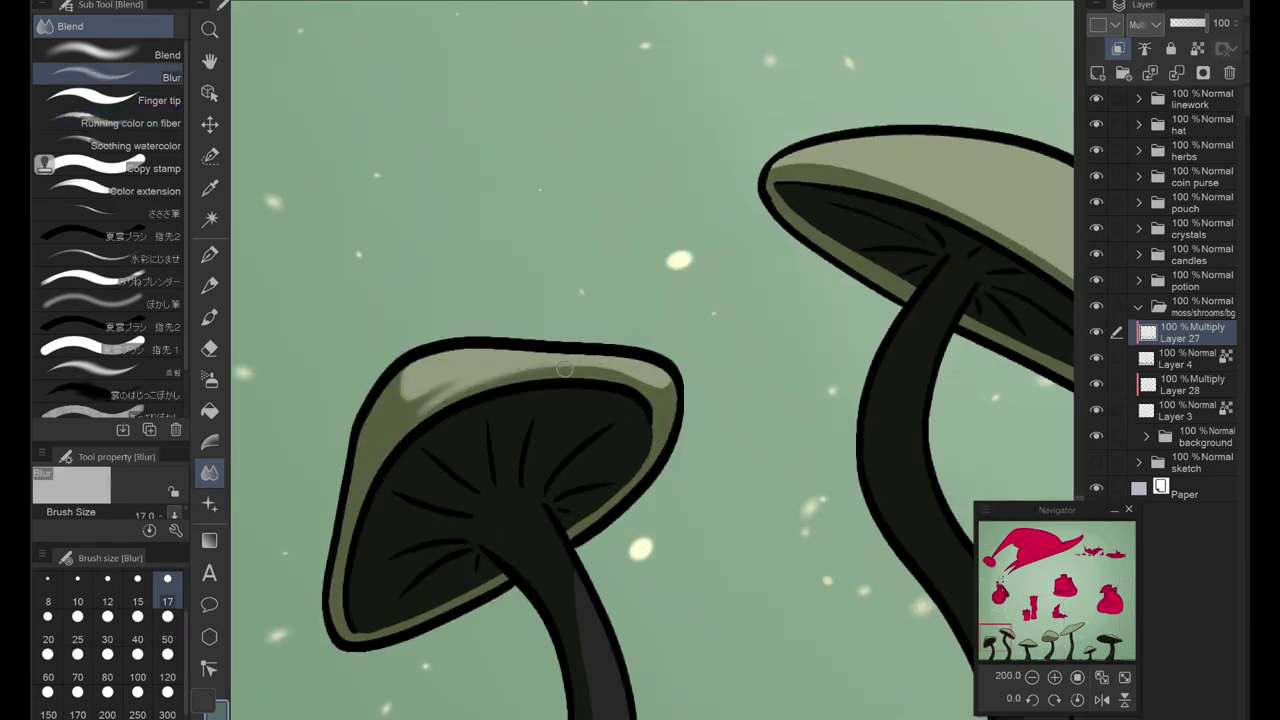
mouse_move(661, 381)
left_mouse_down()
mouse_move(544, 365)
mouse_move(191, 396)
left_mouse_up()
Step: Blur the cap shadow edges of the remaining mushrooms at brush size 50
key("bracketright")
key("bracketright")
key("bracketright")
key("bracketright")
key("bracketright")
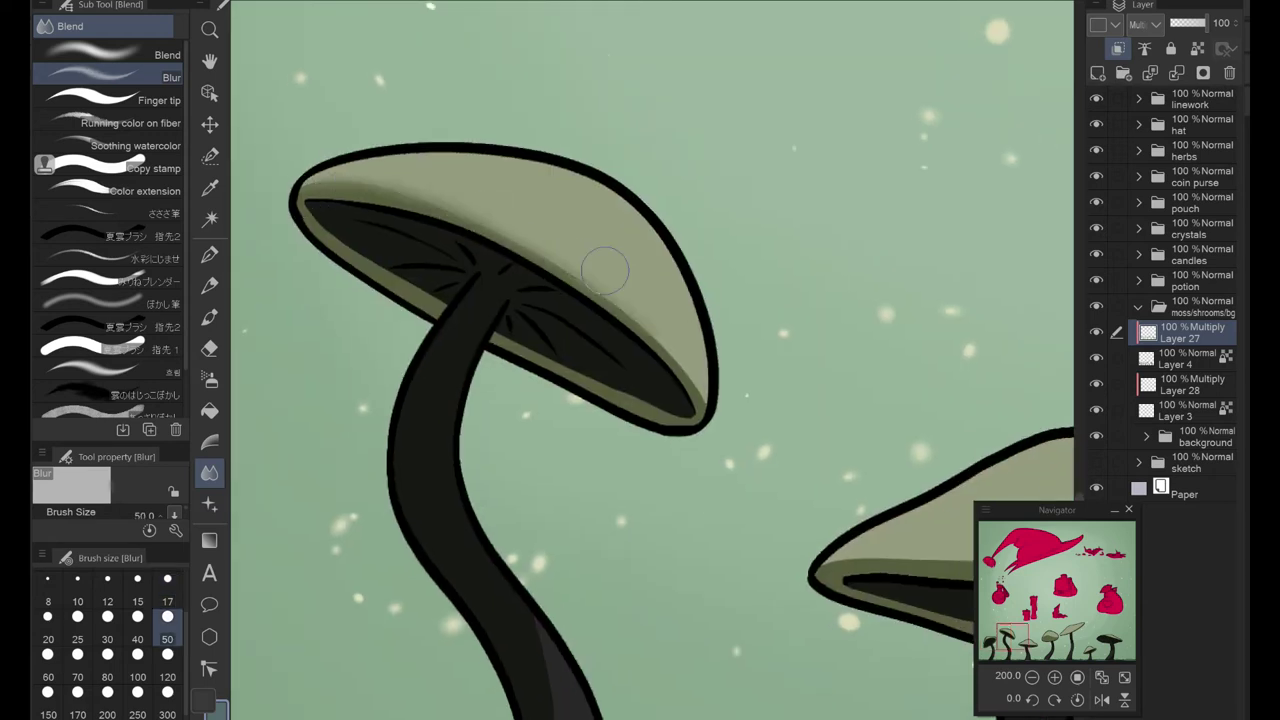
left_click_drag(233, 186, 300, 420)
left_click_drag(738, 545, 475, 235)
left_click_drag(576, 328, 735, 537)
mouse_move(587, 398)
left_mouse_down()
mouse_move(551, 254)
mouse_move(686, 209)
left_mouse_up()
mouse_move(831, 106)
left_mouse_down()
mouse_move(512, 285)
mouse_move(651, 134)
mouse_move(634, 434)
mouse_move(542, 403)
mouse_move(540, 267)
left_mouse_up()
left_click_drag(599, 429, 631, 290)
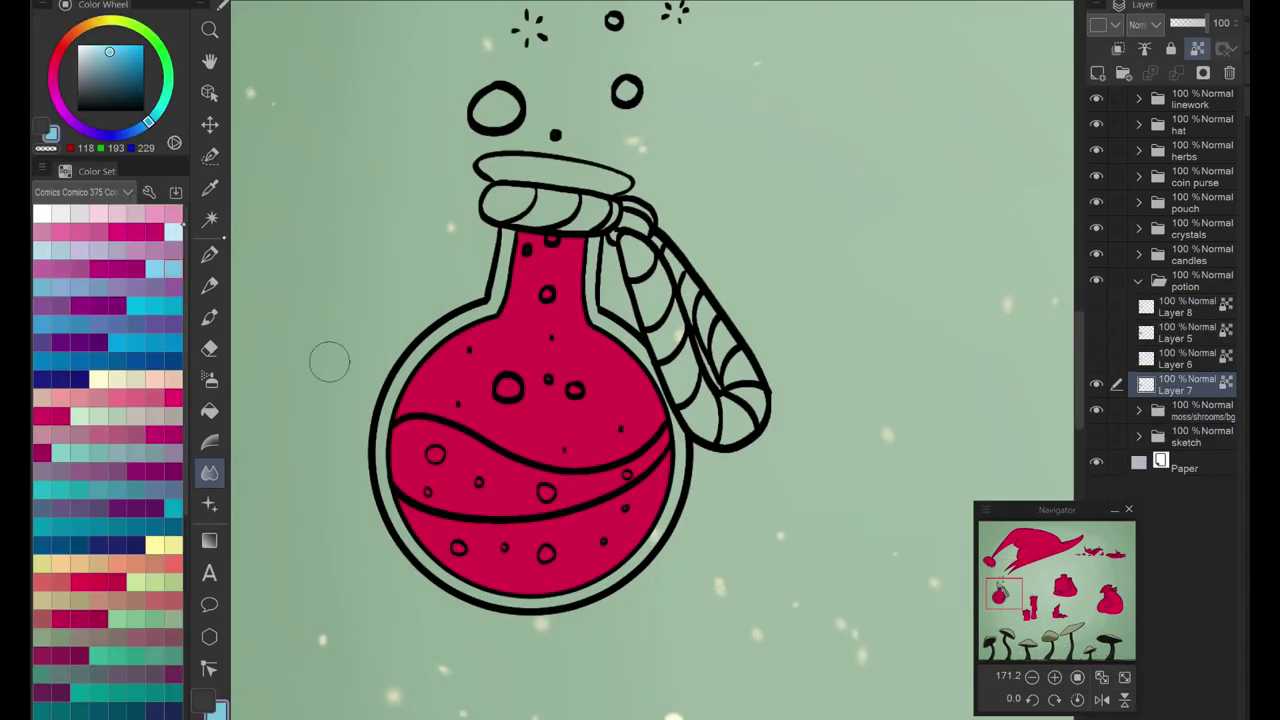
Step: Recolor the flask interior on Layer 7 light blue, keep Normal blending and lower the layer's opacity to 60%
key("p")
left_click(167, 691)
mouse_move(560, 330)
left_mouse_down()
mouse_move(420, 430)
mouse_move(500, 260)
mouse_move(520, 420)
left_mouse_up()
left_click(1143, 24)
left_click(1150, 60)
left_click(1143, 24)
left_click(1150, 38)
left_click(1183, 22)
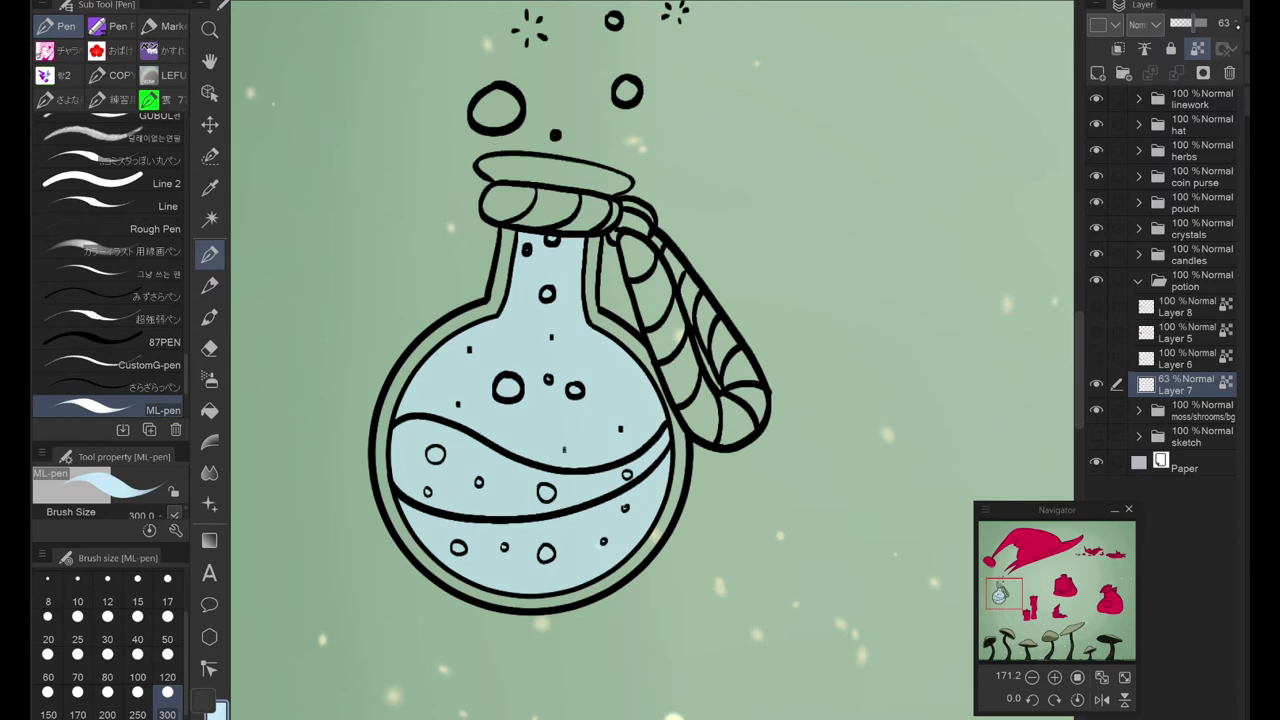
Step: Show the potion liquid on Layer 6, hide Layer 7, and fill the flask's empty bubbles with red at pen size 17
left_click(1185, 358)
left_click(1096, 358)
left_click(1096, 384)
left_click(1096, 332)
left_click(1096, 332)
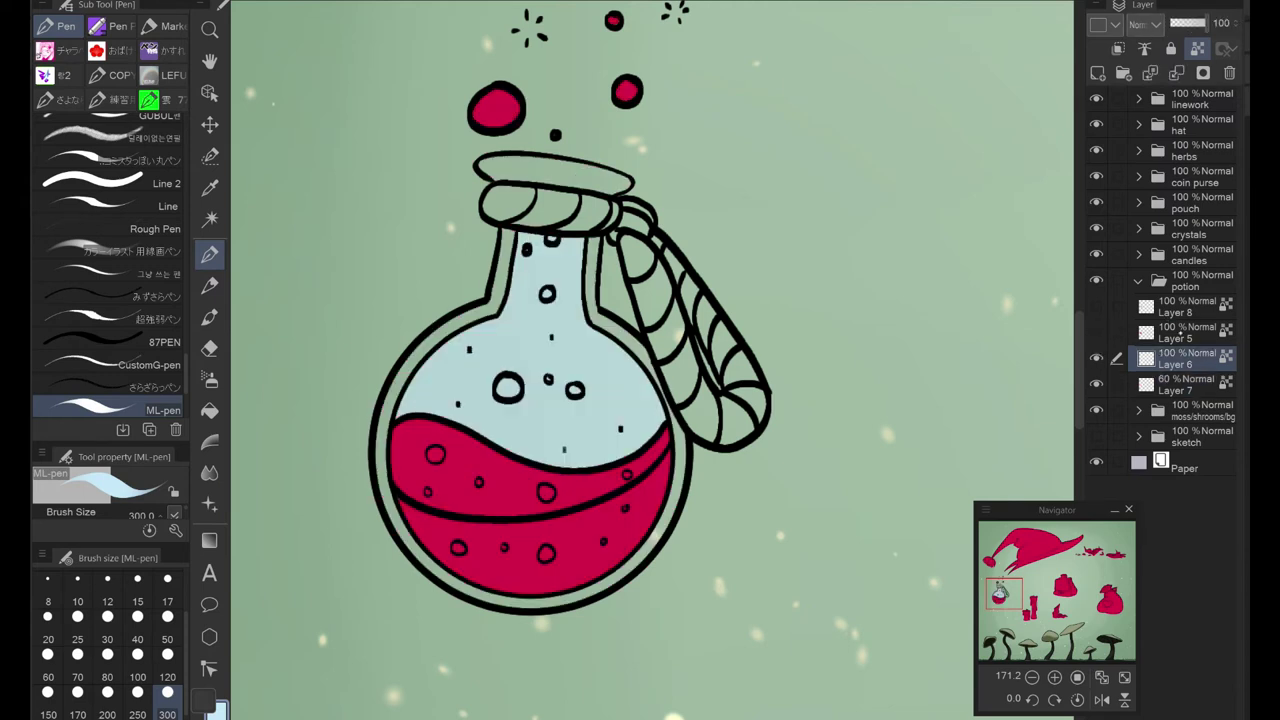
scroll(460, 476, "up", 4)
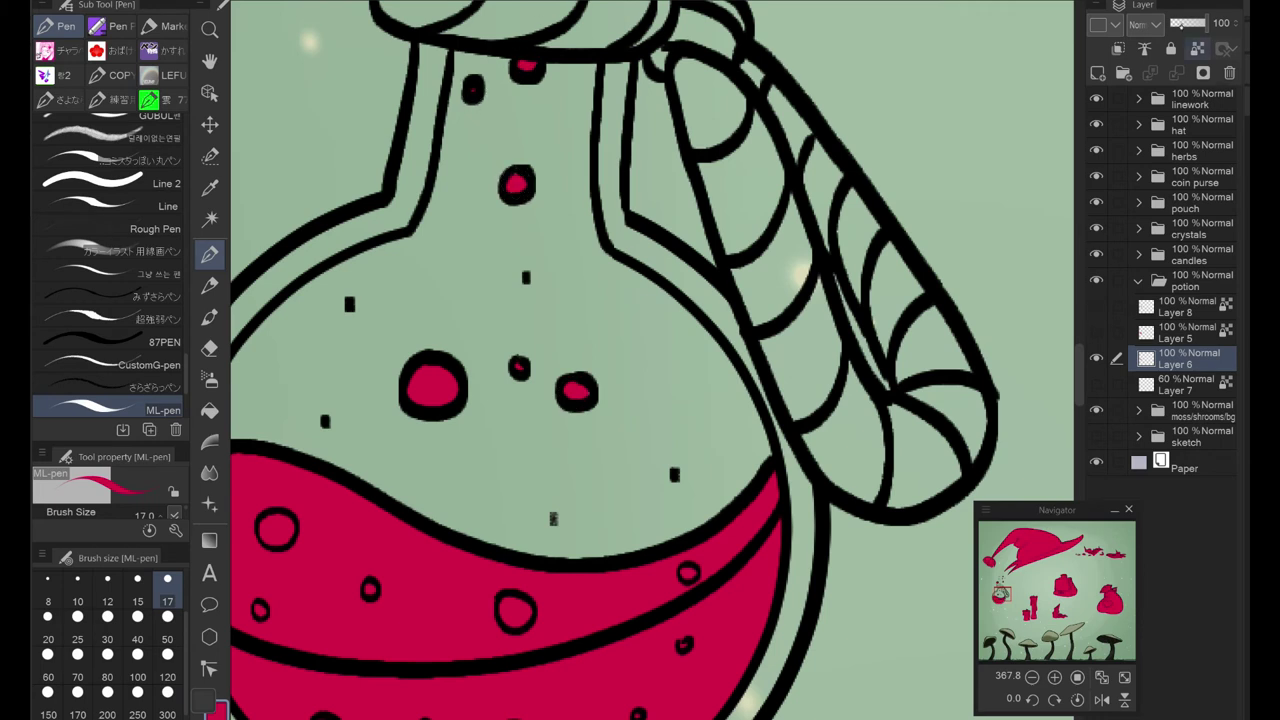
scroll(531, 435, "down", 6)
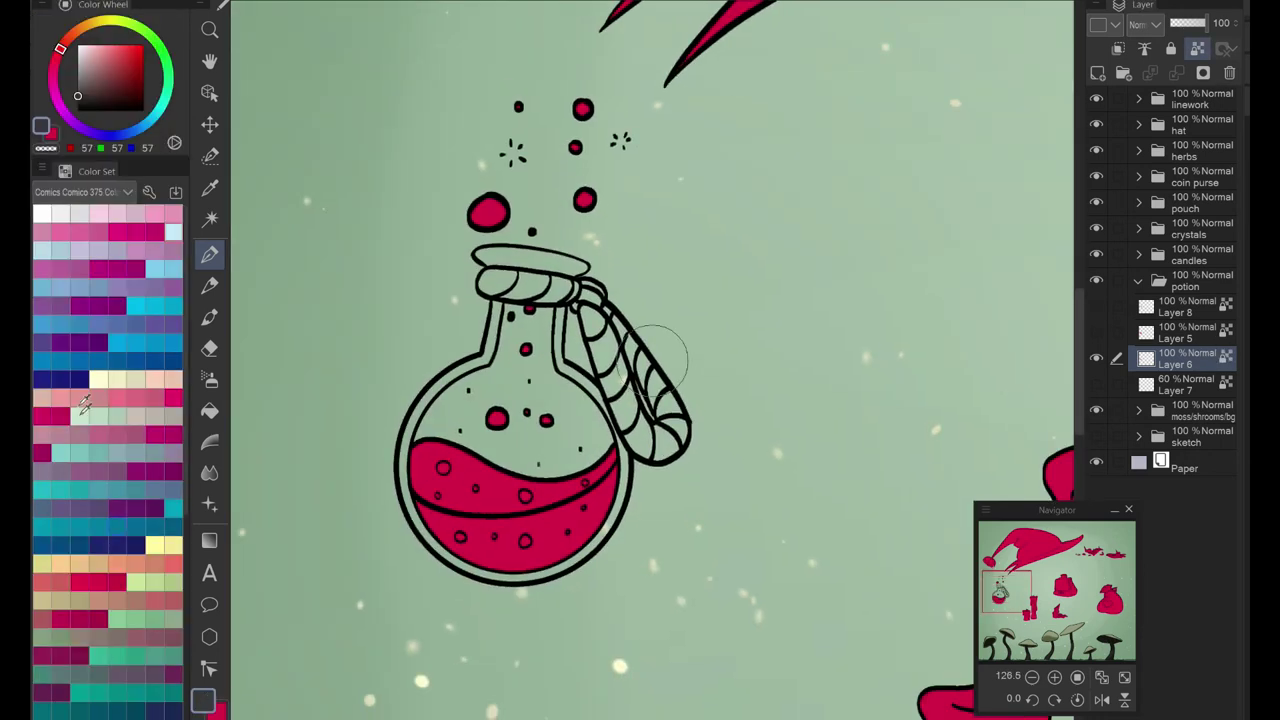
Step: Recolor the bubbles above and inside the flask light pink on Layer 6
left_click(85, 402)
left_click(583, 108)
left_click(575, 147)
left_click(585, 200)
left_click(488, 212)
scroll(488, 470, "up", 5)
key("g")
left_click(364, 458)
left_click(600, 652)
left_click(754, 498)
scroll(754, 498, "down", 3)
key("p")
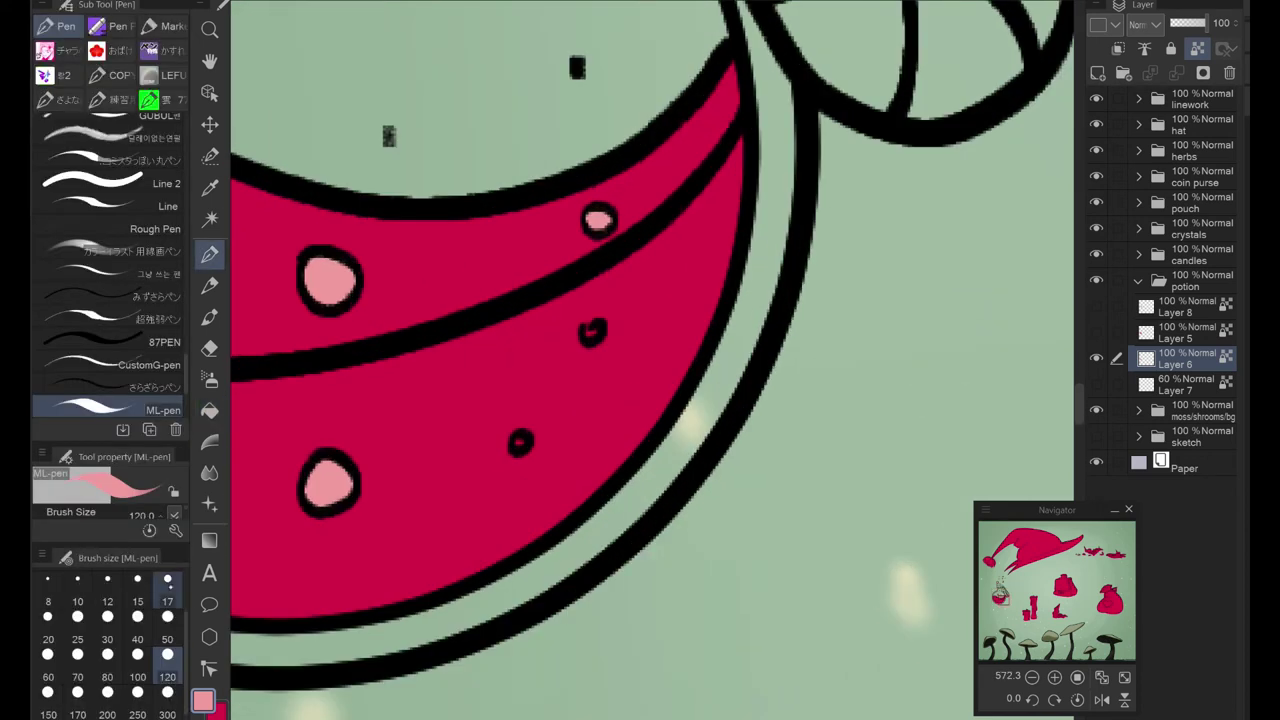
Step: Fill the potion liquid with pink (RGB 221, 103, 128) and set Layer 6 to Linear burn
scroll(379, 251, "up", 2)
left_click(146, 407)
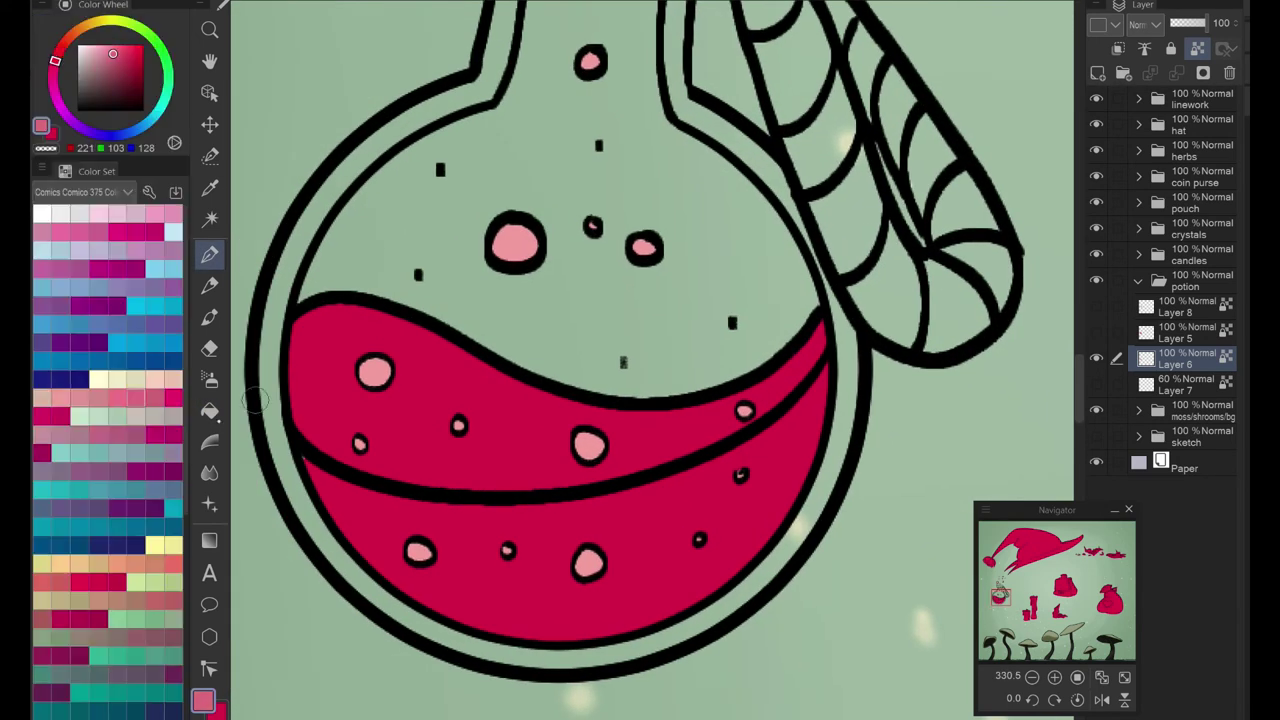
left_click(209, 410)
left_click(456, 452)
key("p")
left_click(1142, 24)
left_click(1160, 355)
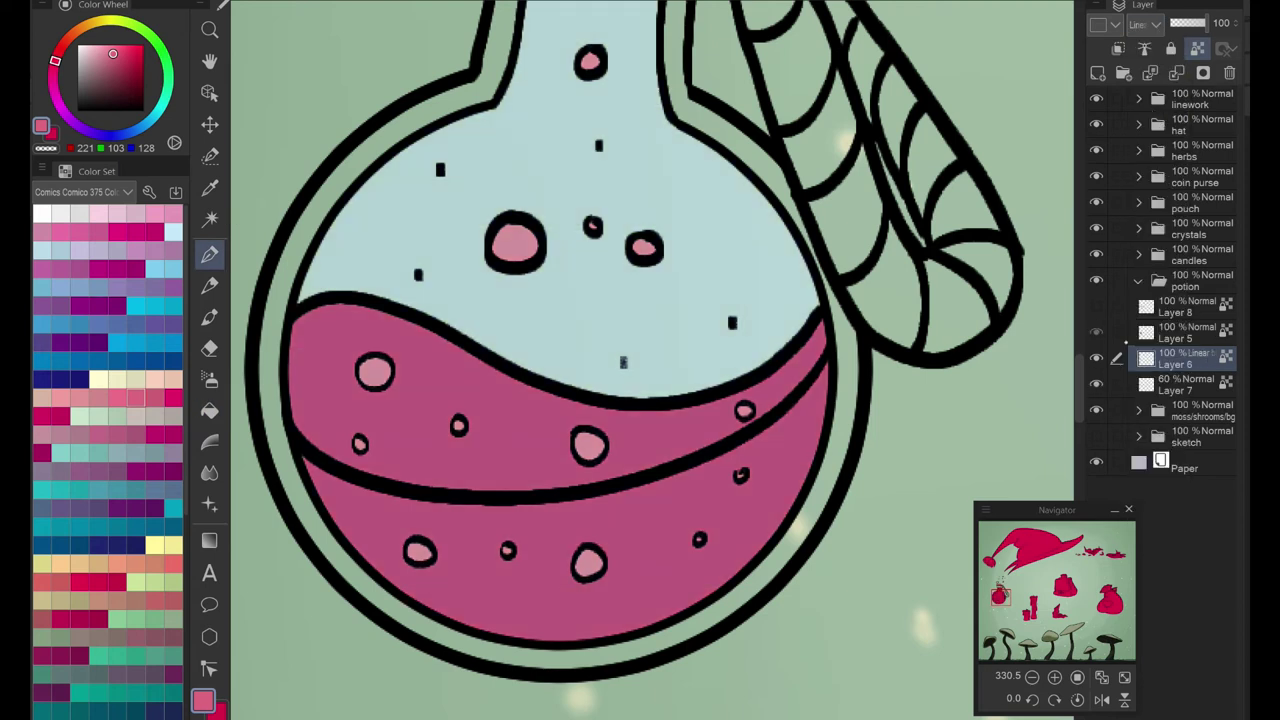
Step: Fill the bottle's rim and outer glass band on Layer 5 with light blue (RGB 199, 232, 250)
left_click(1185, 332)
left_click(173, 231)
scroll(484, 152, "down", 2)
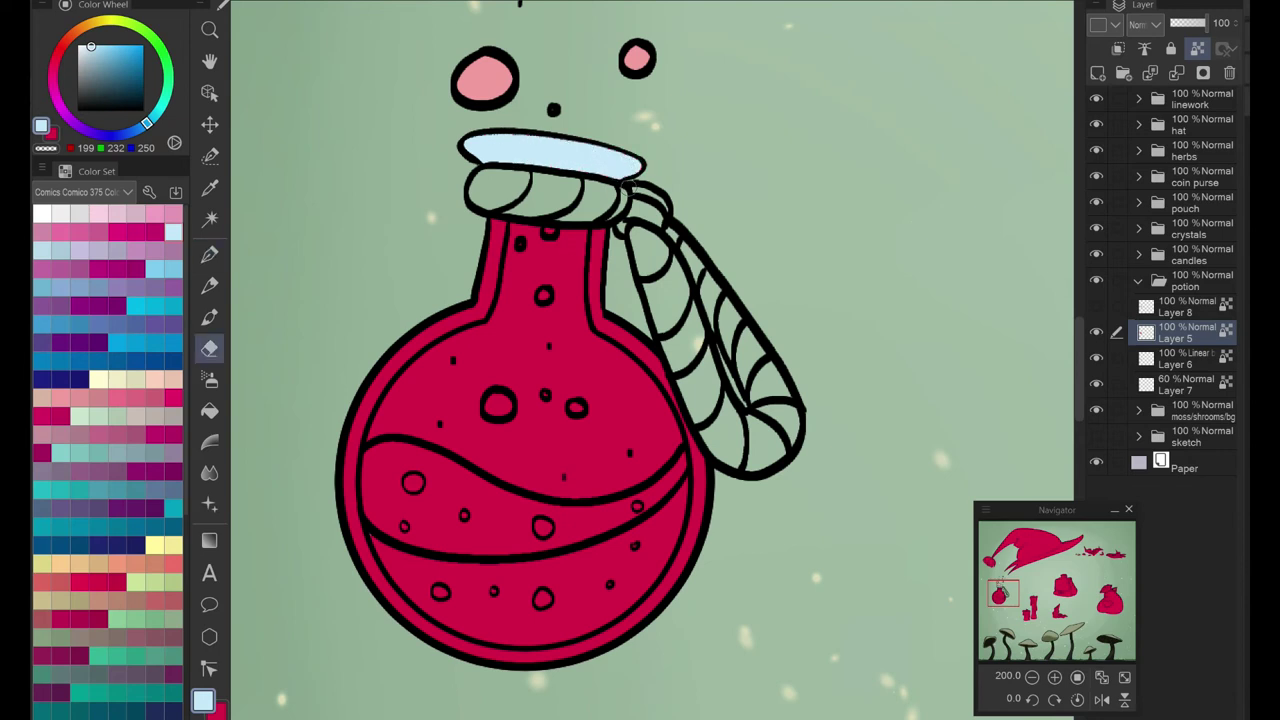
key("g")
key("ctrl+z")
key("ctrl+y")
left_click(684, 598)
key("p")
Step: Select the flask's interior on Layer 5 and copy it to its own layer directly above
key("w")
left_click(420, 570)
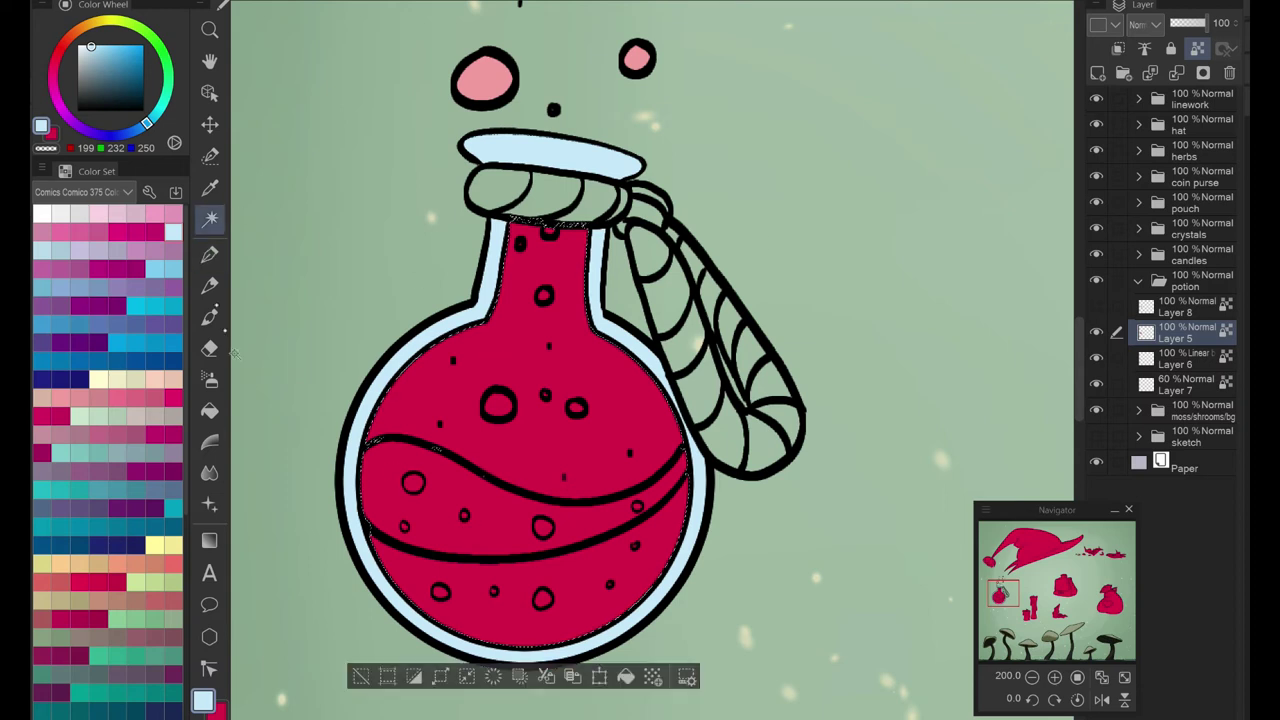
key("m")
mouse_move(465, 440)
left_mouse_down()
mouse_move(395, 455)
mouse_move(672, 457)
left_mouse_up()
left_click(145, 236)
left_click_drag(600, 216, 602, 217)
key("ctrl+c")
key("ctrl+v")
key("ctrl+d")
Step: Paint the flask's copied interior light blue and set the copied layer's blending mode to Multiply
key("p")
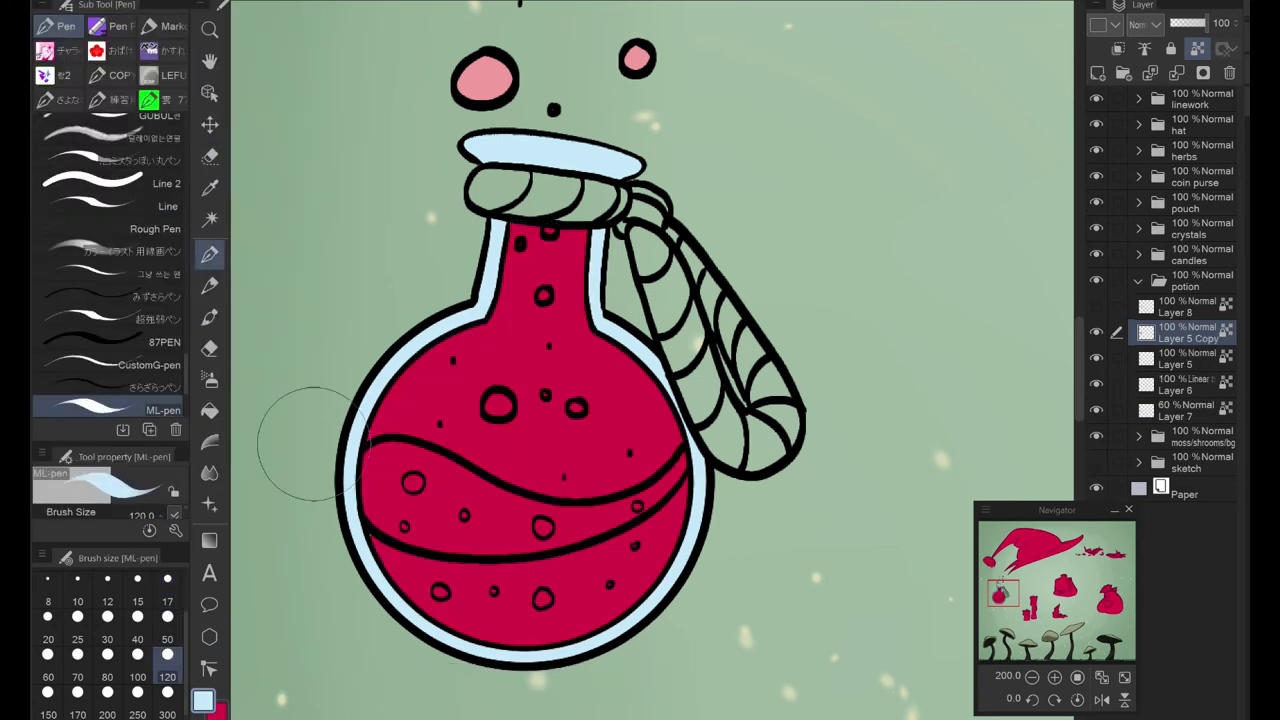
scroll(1145, 24, "down", 6)
left_click_drag(1205, 22, 1195, 22)
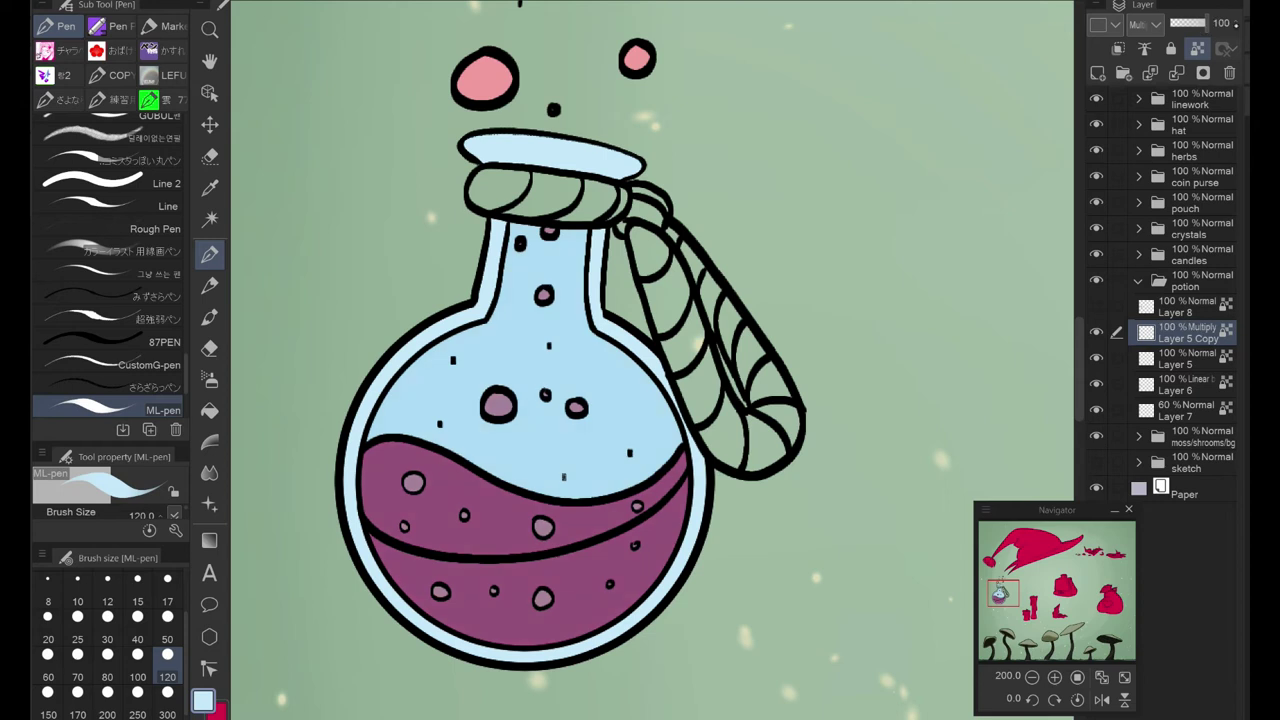
Step: Lower Layer 5's opacity to 80% and show Layer 8, recoloring the bottle's rope dark brown (RGB 92, 60, 67)
left_click(1175, 311)
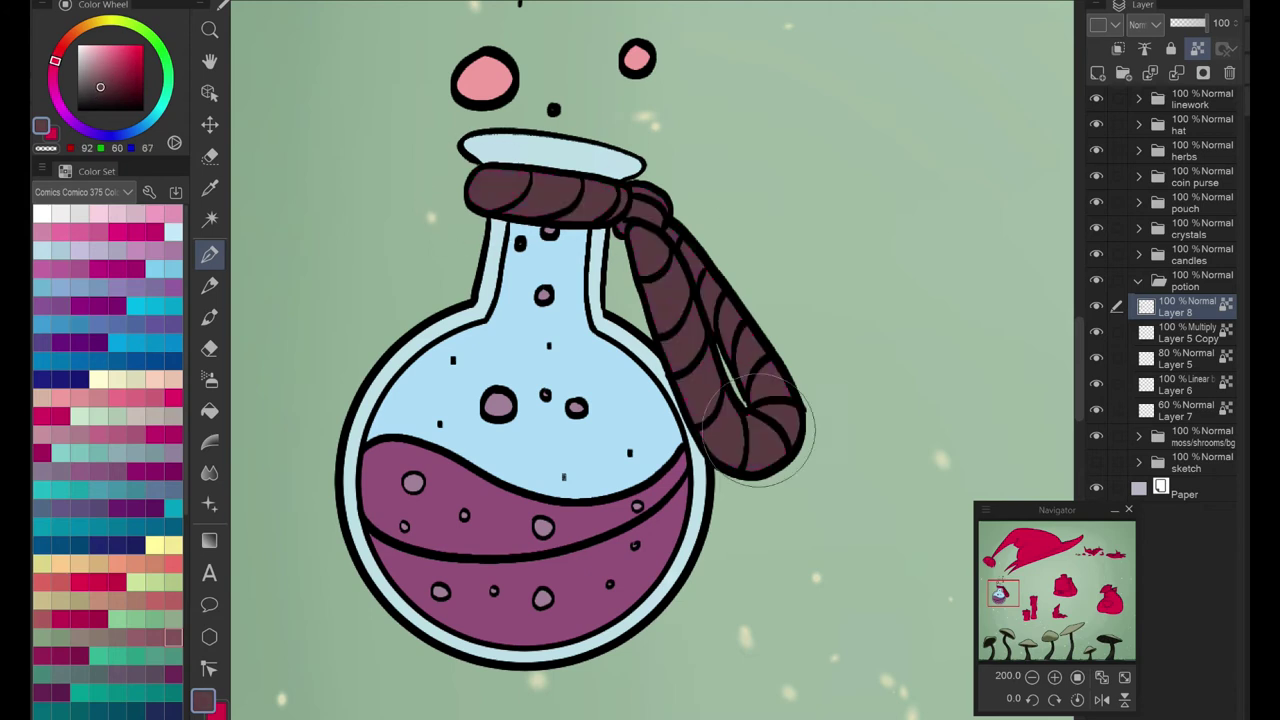
key("ctrl+0")
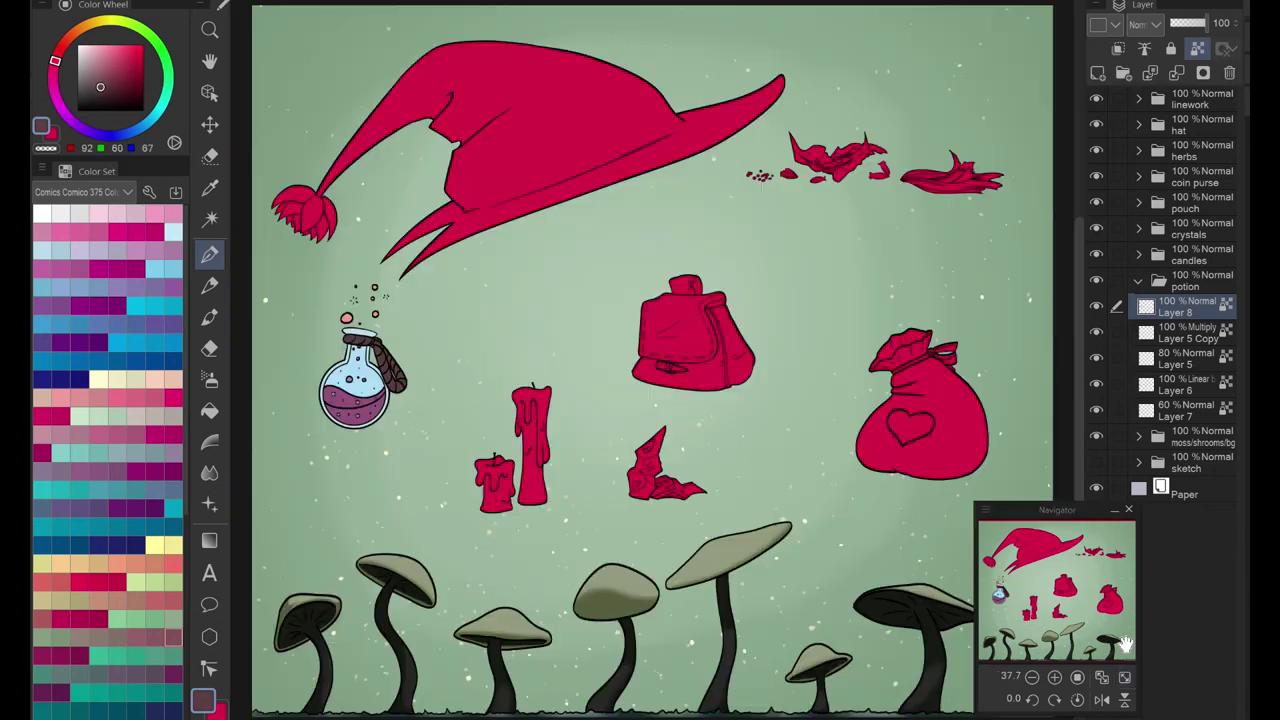
Step: Add a clipped Glow dodge layer above Layer 6 and brighten the upper band of the potion liquid
left_click(1185, 384)
scroll(330, 372, "up", 6)
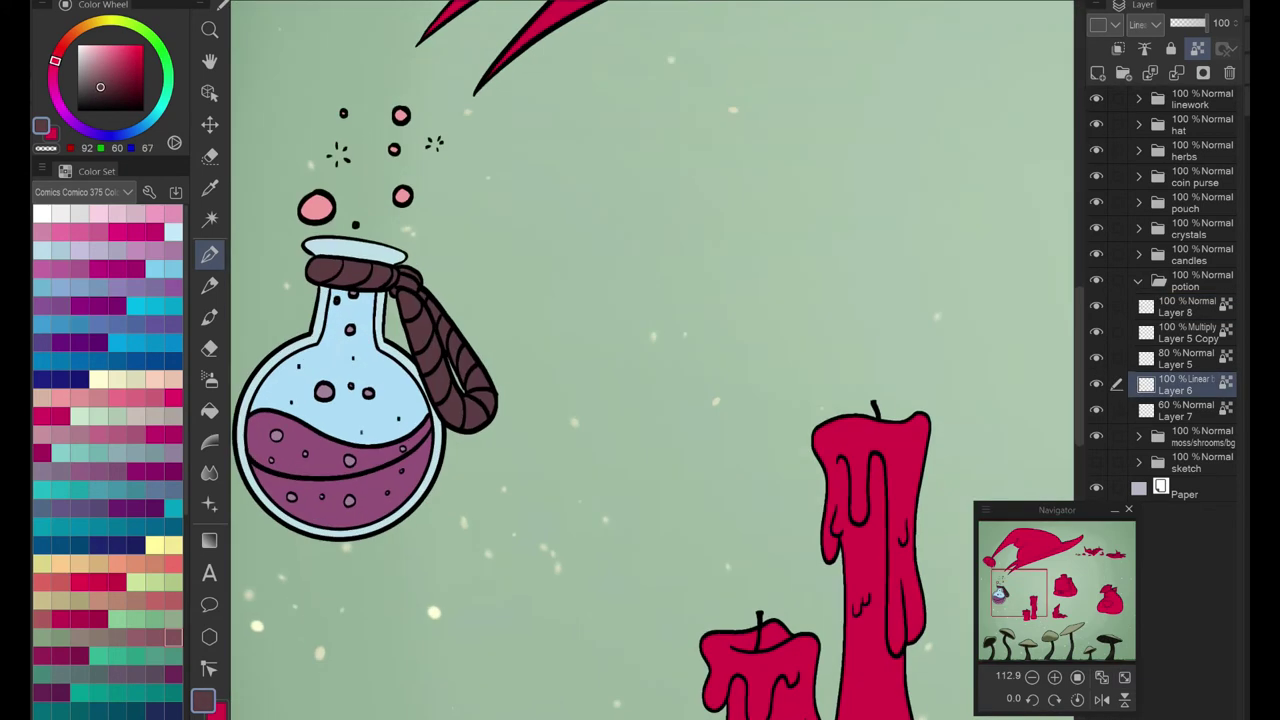
left_click(1098, 72)
left_click(1140, 23)
left_click(1160, 198)
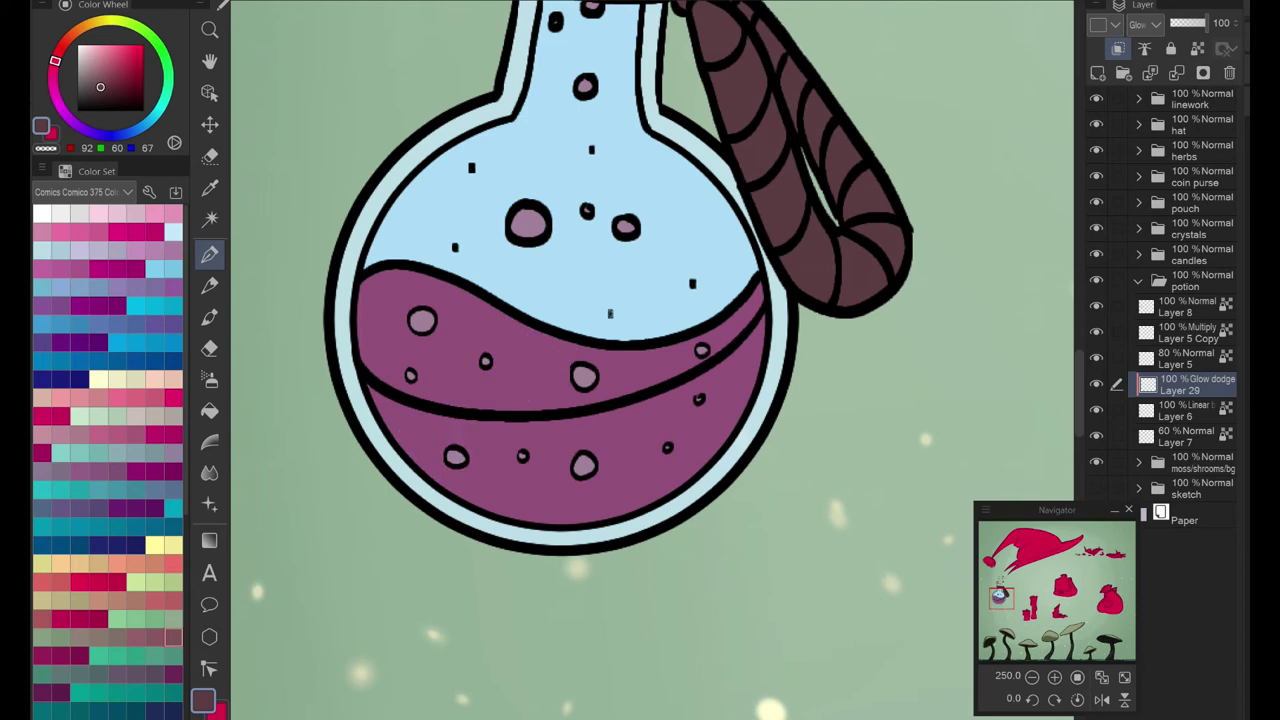
mouse_move(408, 314)
left_mouse_down()
mouse_move(379, 295)
mouse_move(399, 318)
mouse_move(389, 342)
mouse_move(379, 320)
mouse_move(444, 372)
mouse_move(454, 317)
left_mouse_up()
key("ctrl+z")
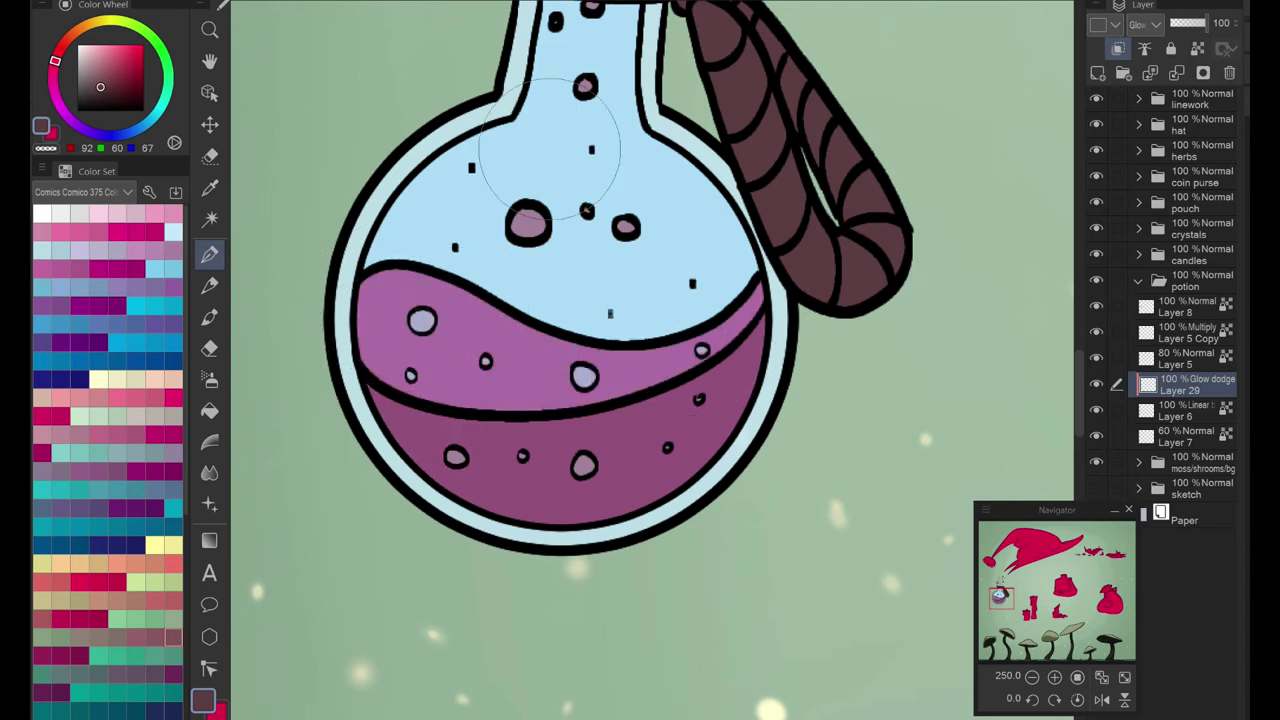
Step: Add a clipped layer above the copied glass layer, paint two diagonal streaks across the flask, and set it to Add (Glow)
left_click(1172, 362)
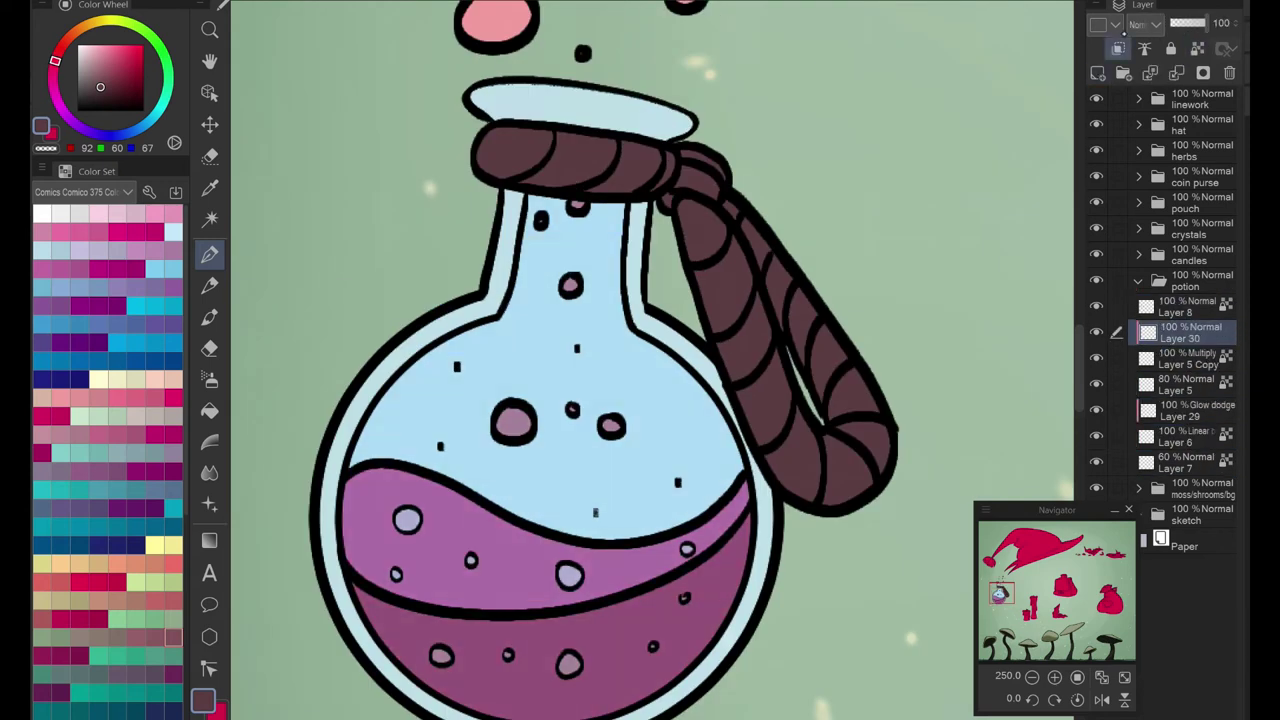
left_click_drag(378, 505, 515, 310)
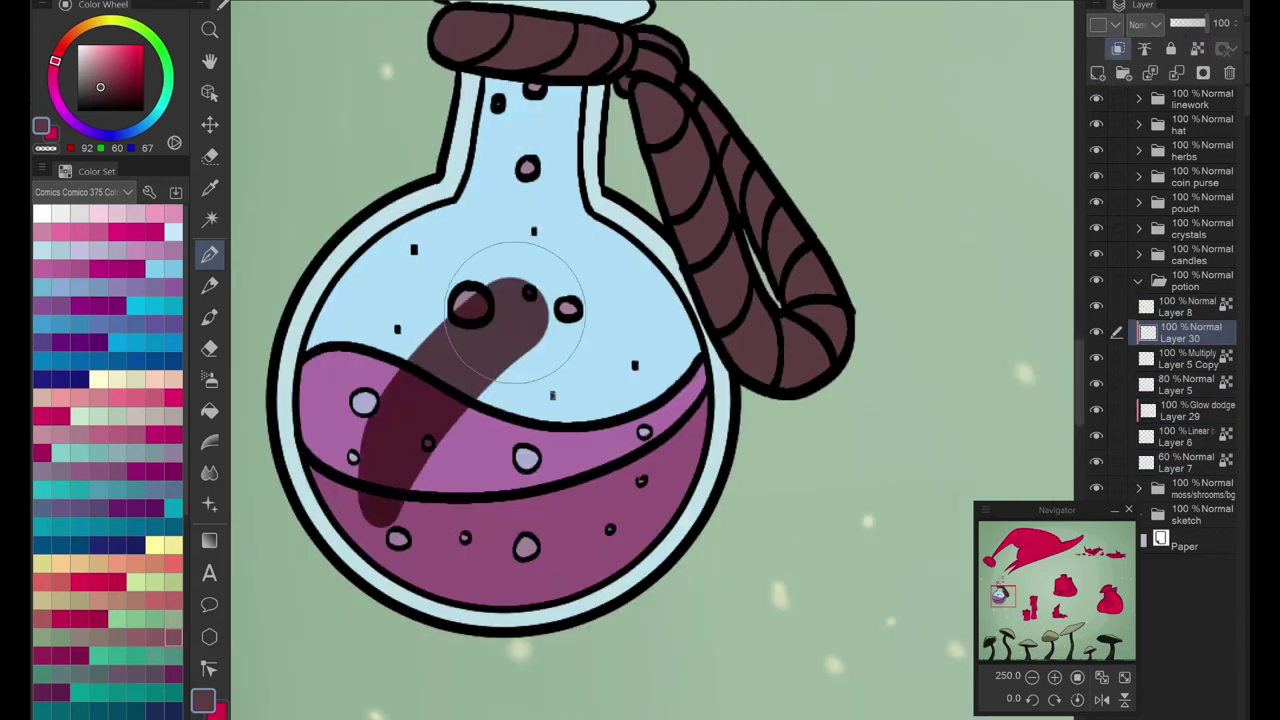
left_click_drag(600, 378, 495, 488)
left_click(1120, 24)
left_click(1140, 62)
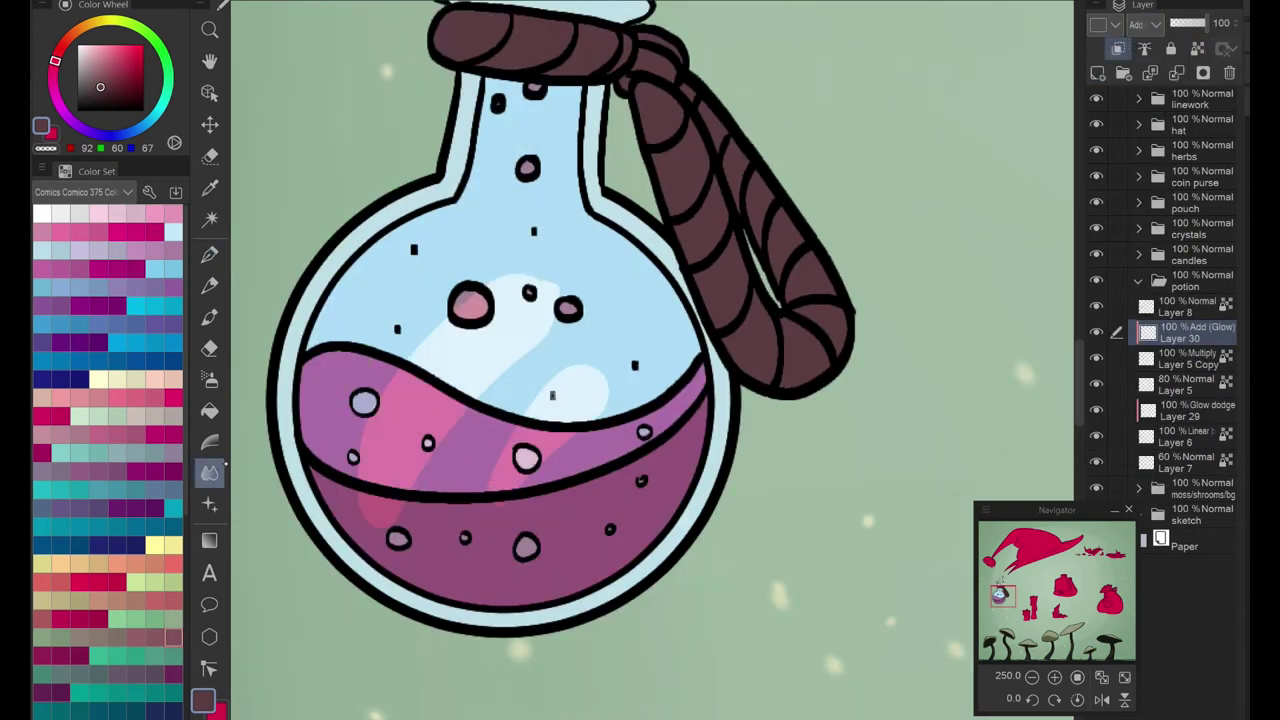
Step: Erase the two diagonal glow streaks from the flask with the Hard eraser at size 50
key("e")
left_click_drag(586, 277, 470, 420)
left_click_drag(600, 380, 429, 300)
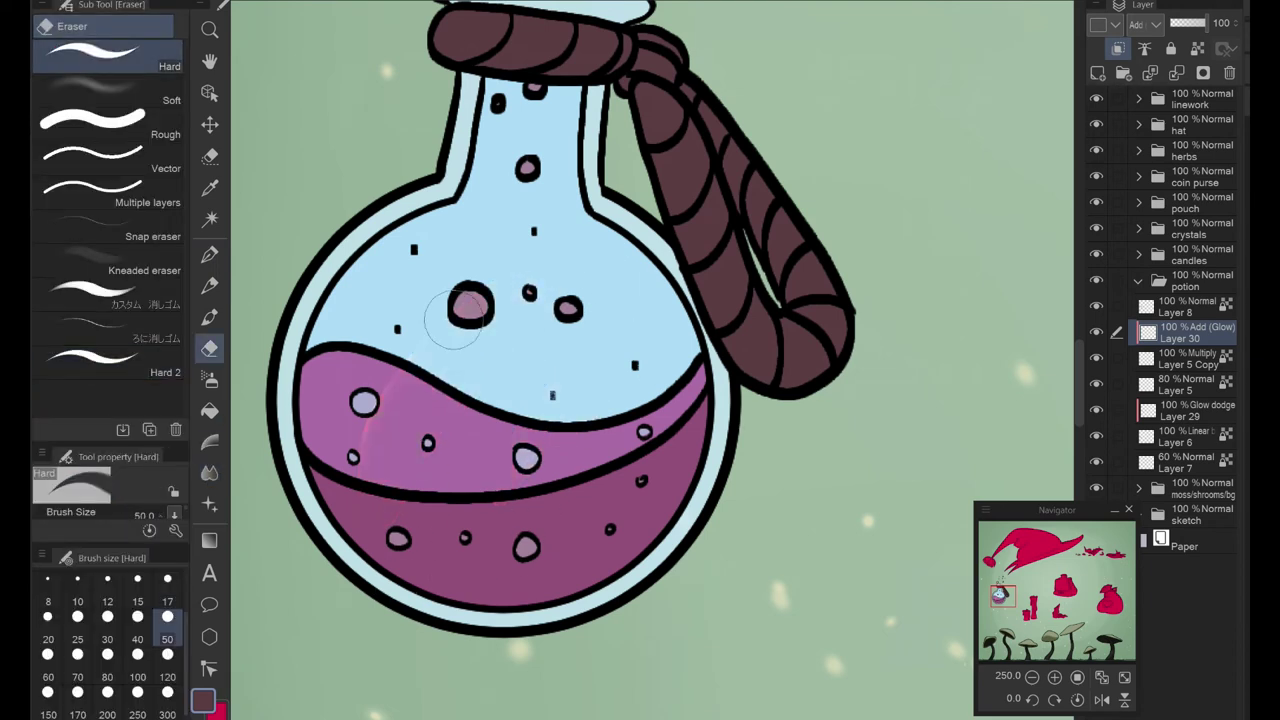
Step: Paint dot and streak highlights along the flask's upper-left and lower-right inner curves with the ML-pen at size 50
key("p")
left_click_drag(425, 242, 345, 366)
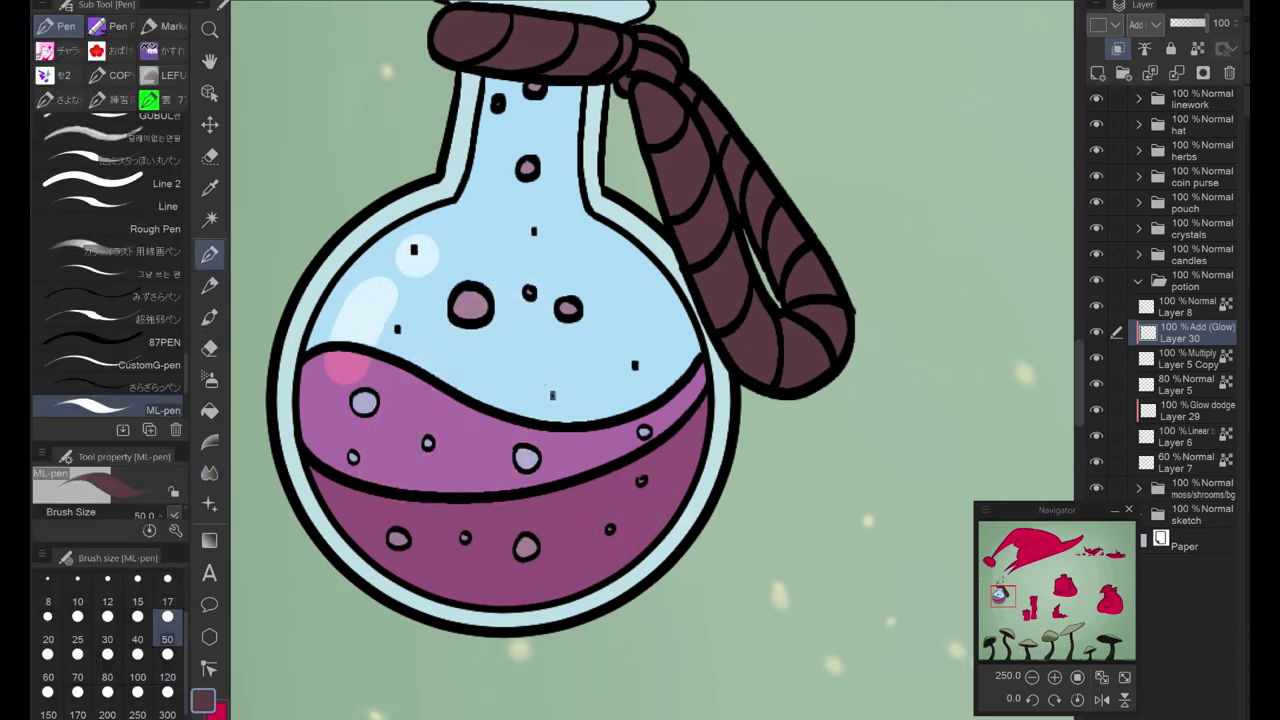
scroll(640, 535, "up", 2)
left_click(563, 565)
left_click_drag(563, 565, 690, 372)
left_click_drag(475, 610, 540, 470)
scroll(523, 457, "down", 3)
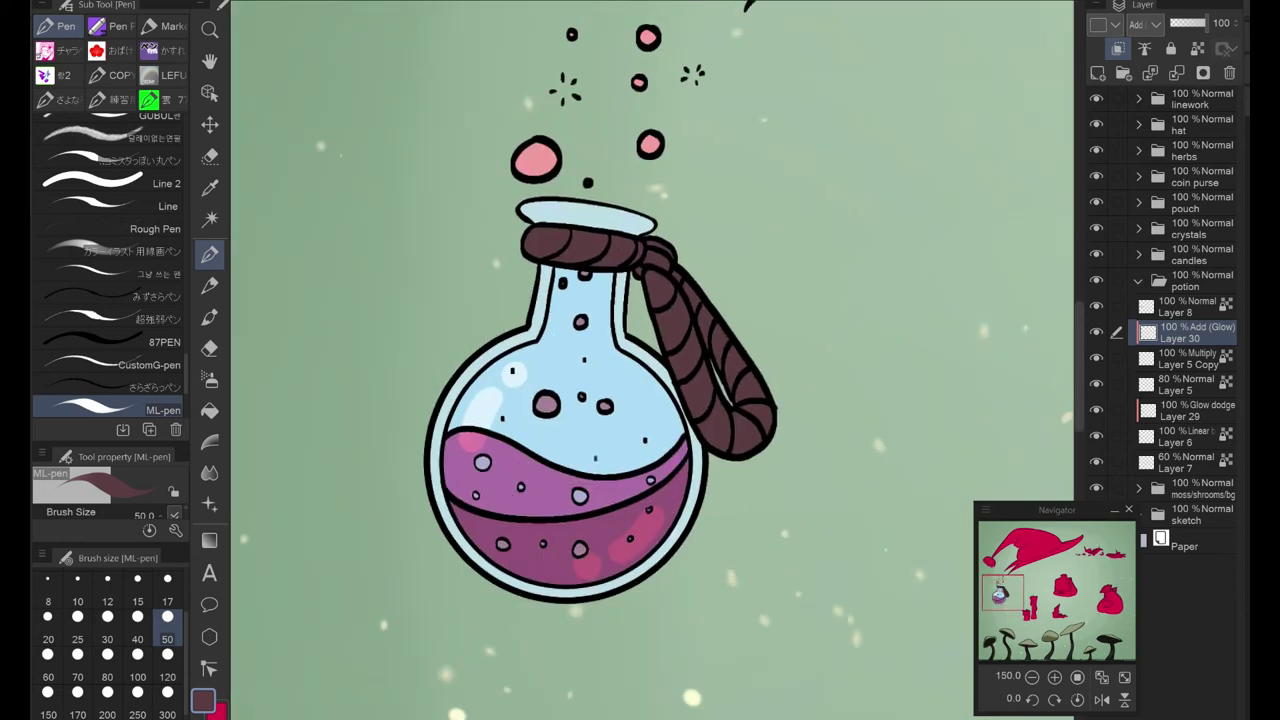
Step: Add a clipped Glow dodge layer above Layer 5 and paint small highlights on the bottle's rim at pen size 17
scroll(523, 457, "up", 2)
key("ctrl+shift+n")
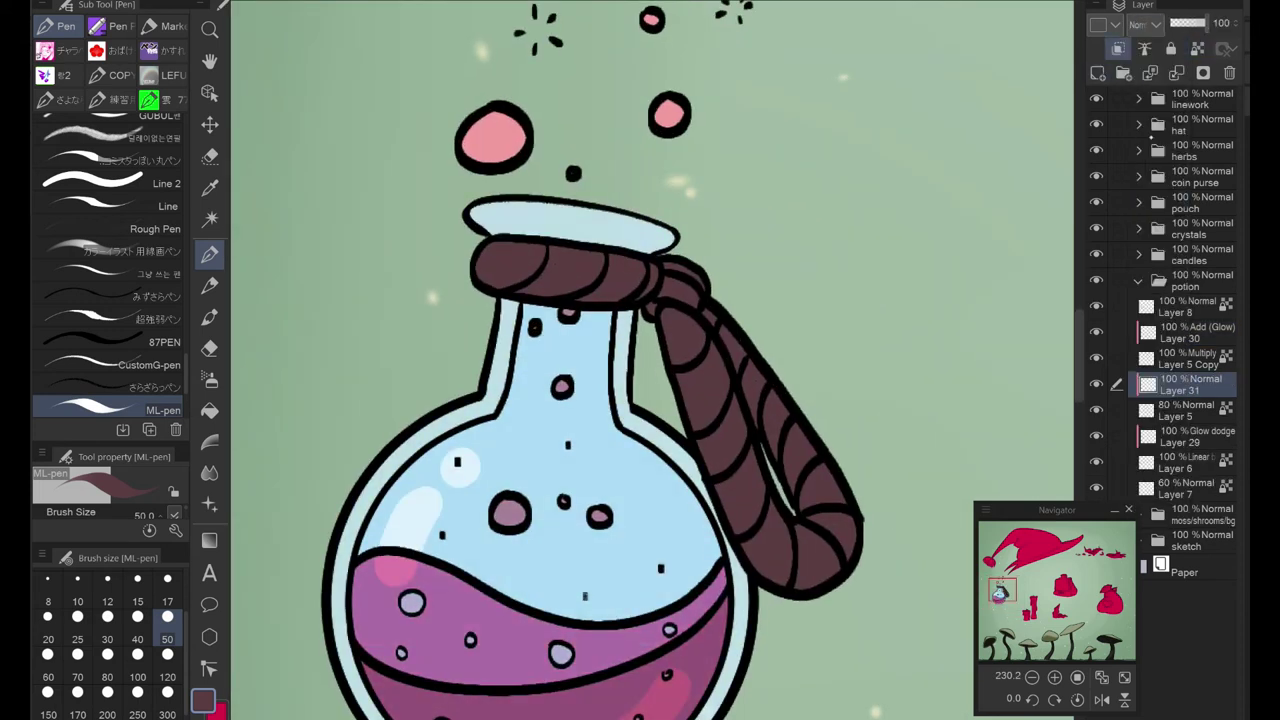
scroll(490, 198, "up", 4)
left_click(167, 578)
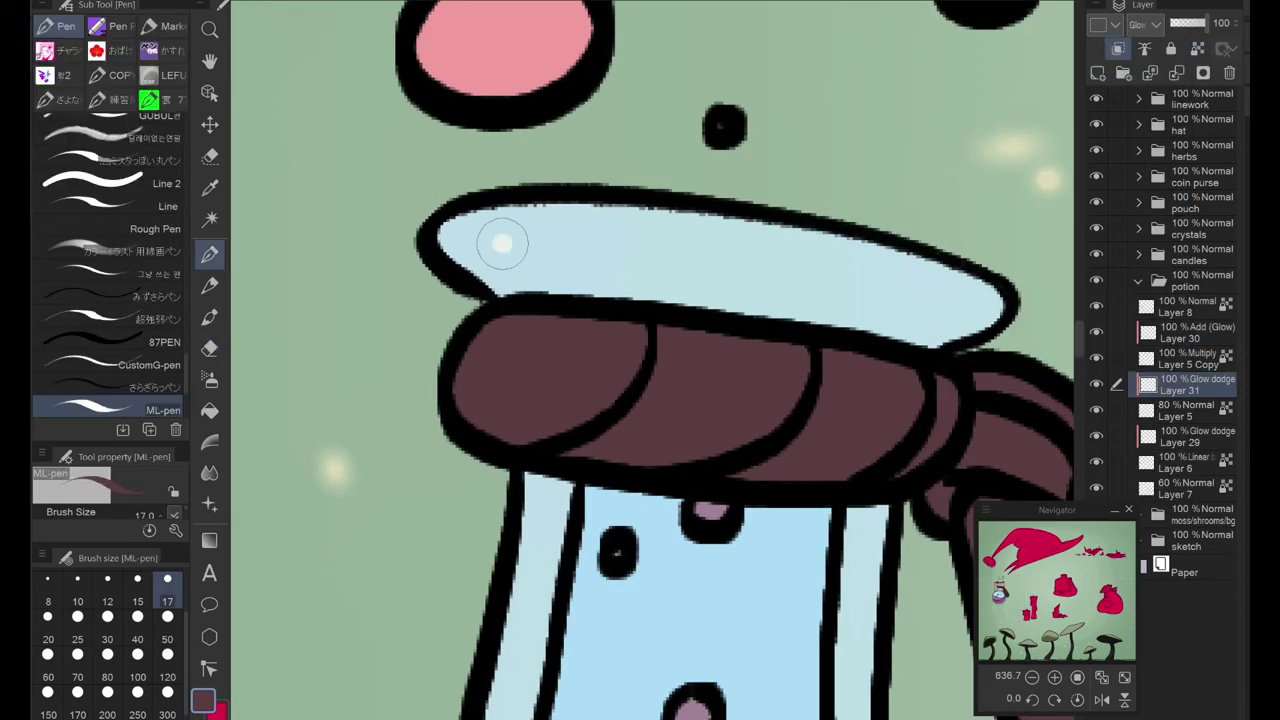
left_click(505, 245)
left_click_drag(560, 245, 682, 245)
left_click(975, 305)
scroll(997, 283, "down", 6)
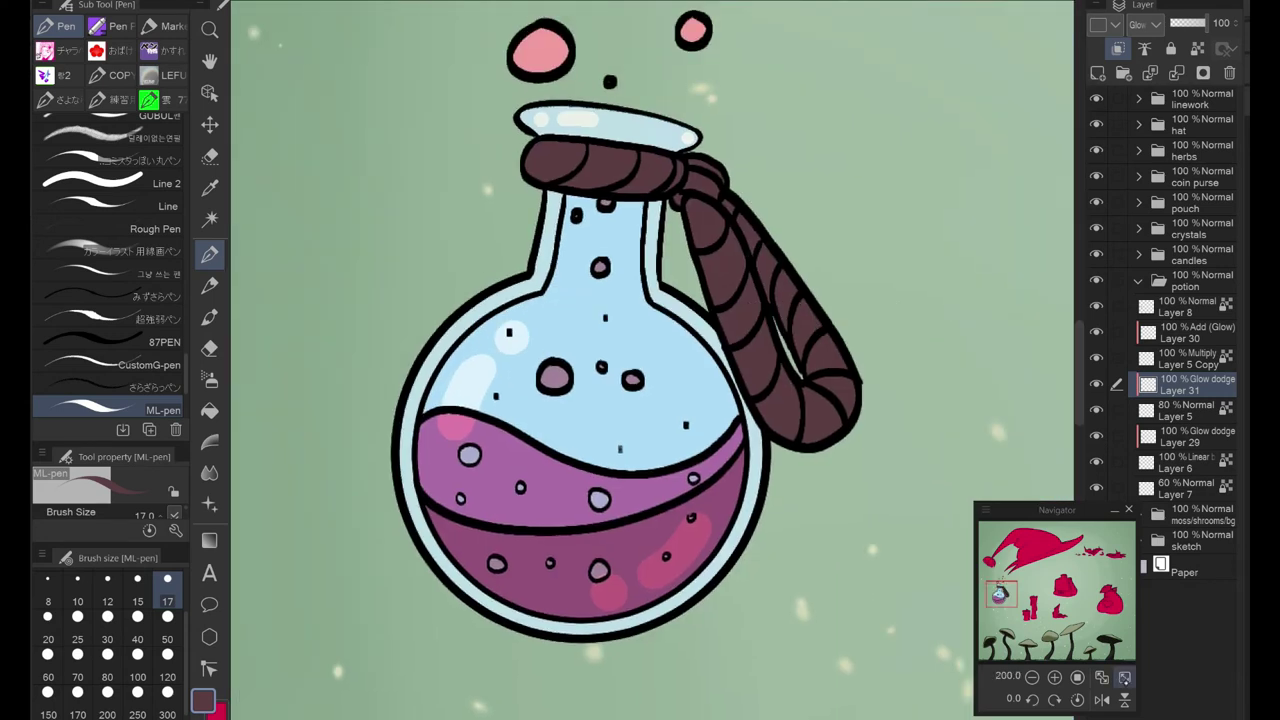
Step: Add a clipped Multiply layer above Layer 8 and shade the rope's edges and segments with light pink at size 17
left_click(1124, 677)
key("ctrl+shift+n")
scroll(1140, 24, "down", 2)
scroll(350, 350, "up", 7)
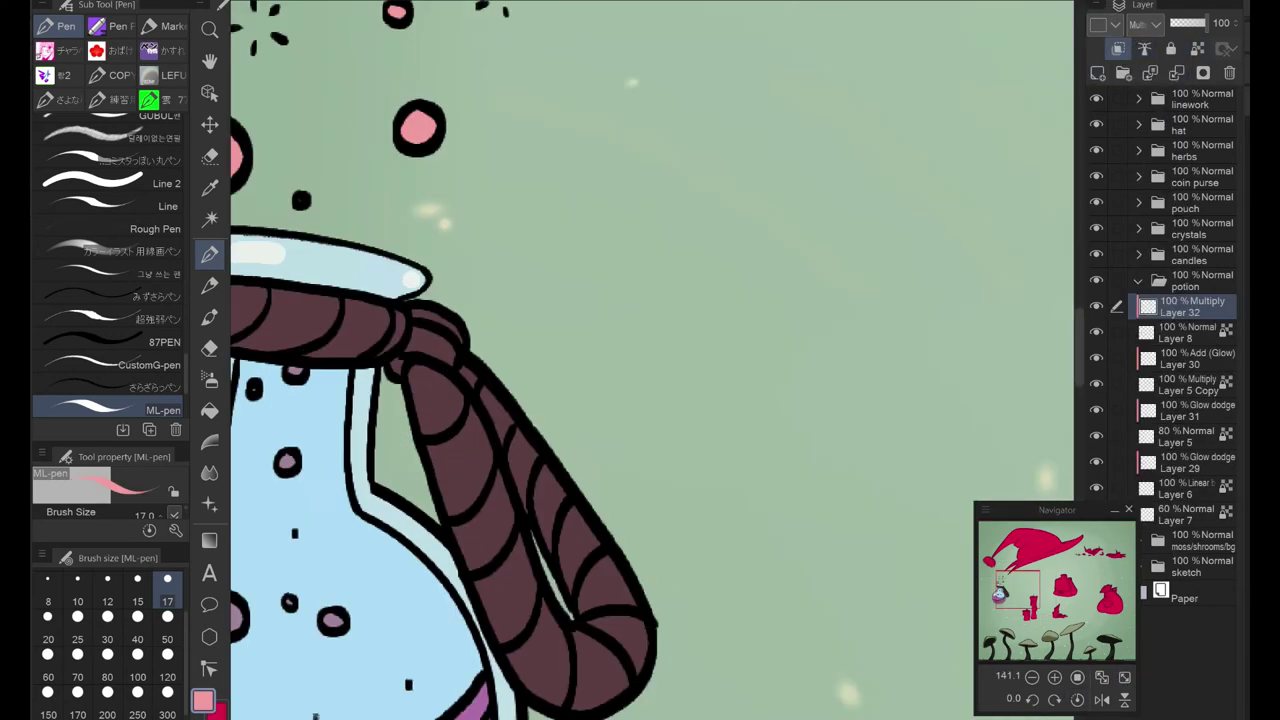
left_click_drag(285, 322, 343, 357)
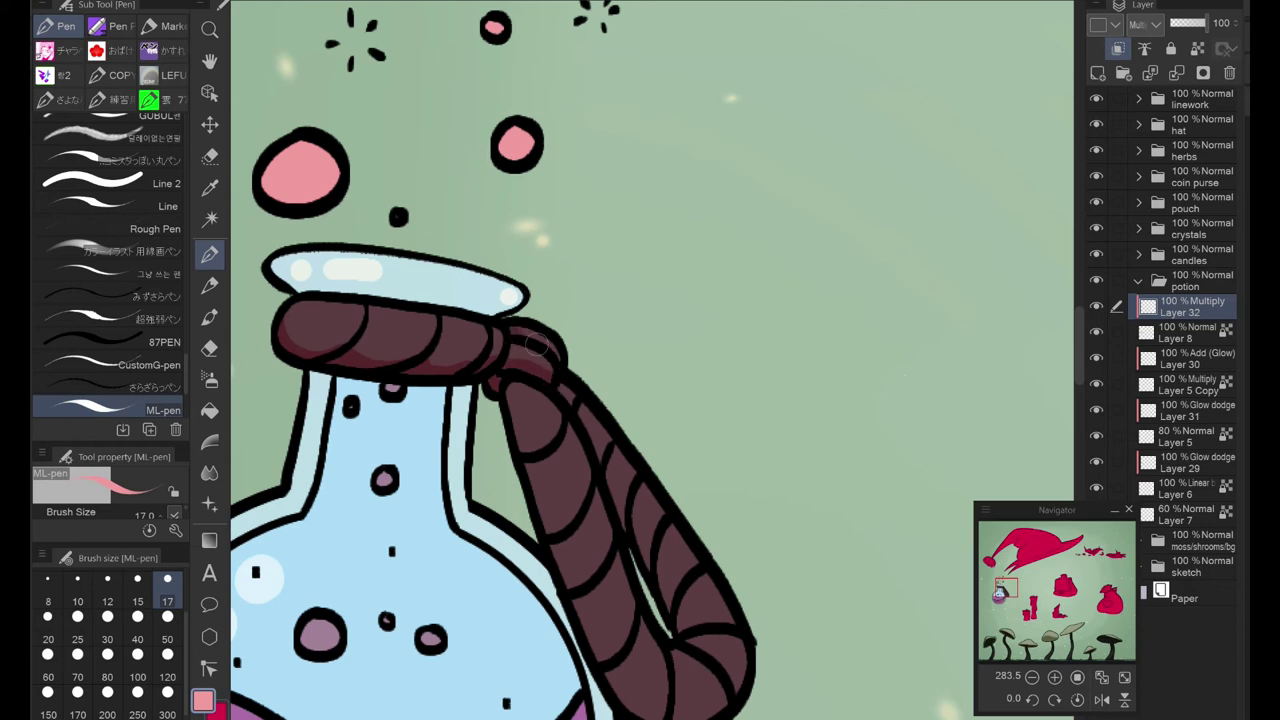
left_click_drag(536, 345, 474, 220)
left_click_drag(452, 262, 470, 328)
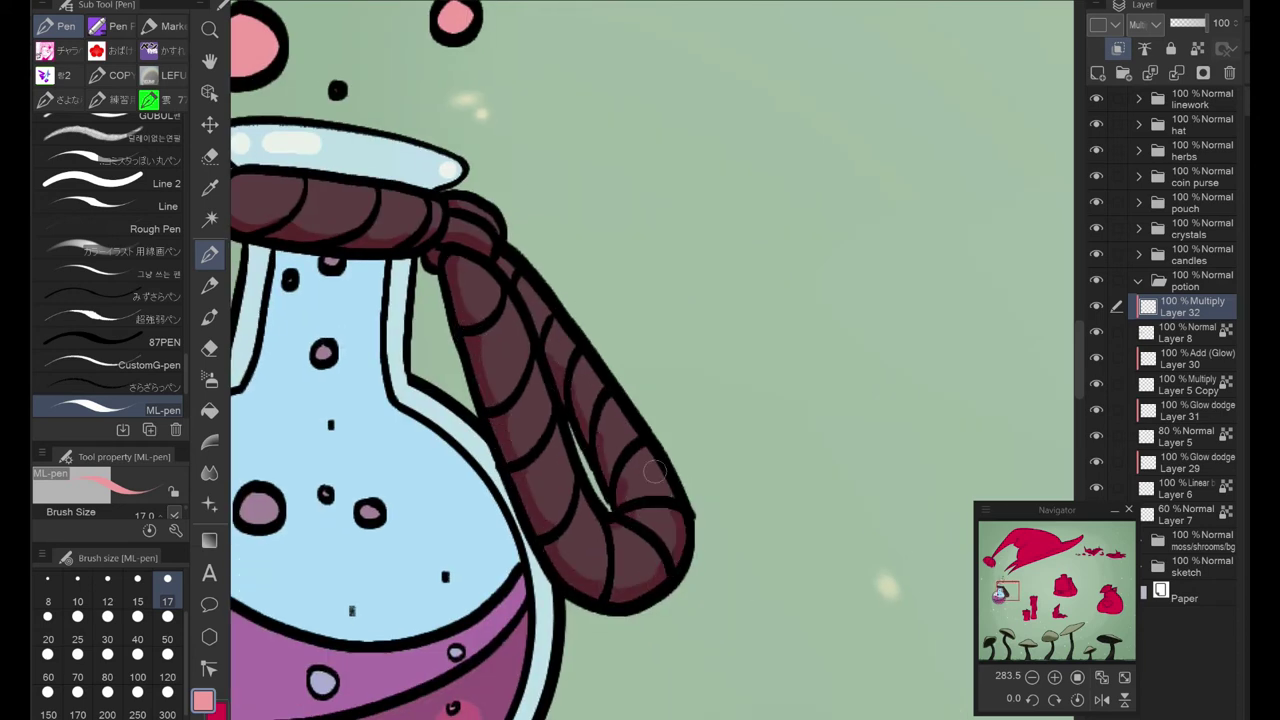
key("e")
key("ctrl+0")
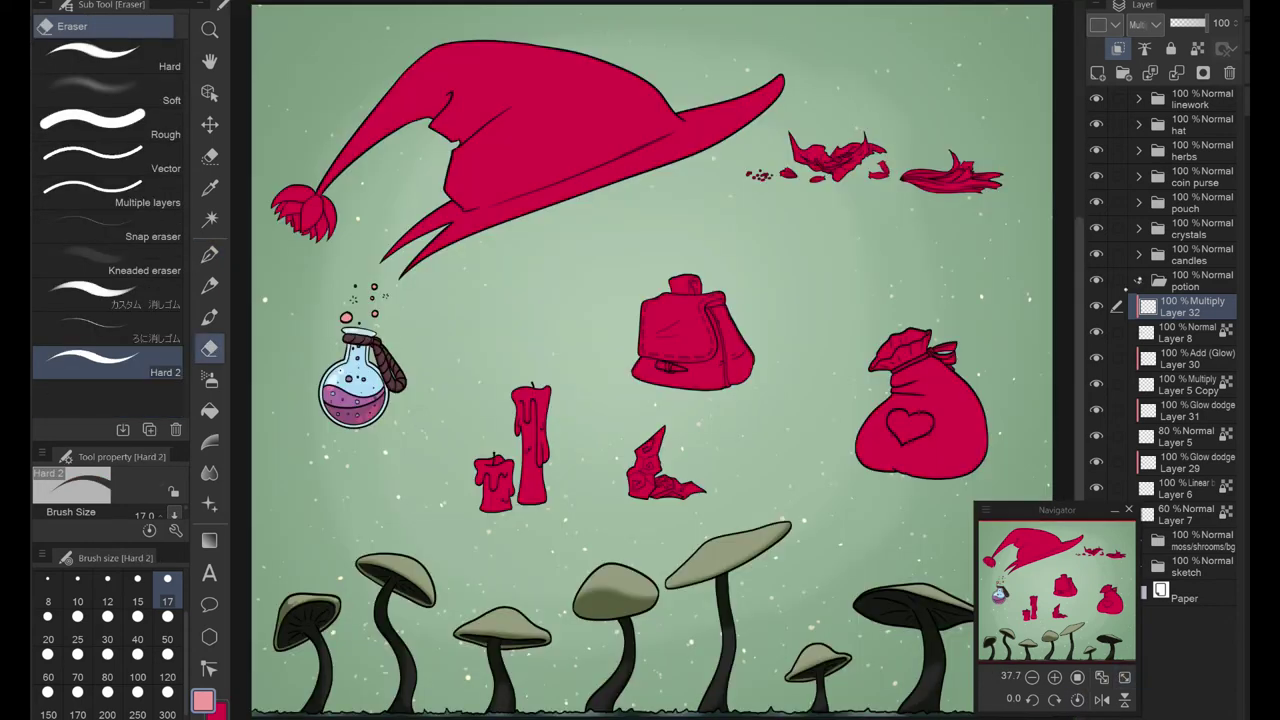
Step: Blend lavender (RGB 199, 192, 223) and off-white (RGB 239, 239, 239) on Layer 9 and color both candles with the pale lavender mix
scroll(530, 460, "up", 5)
left_click(89, 245)
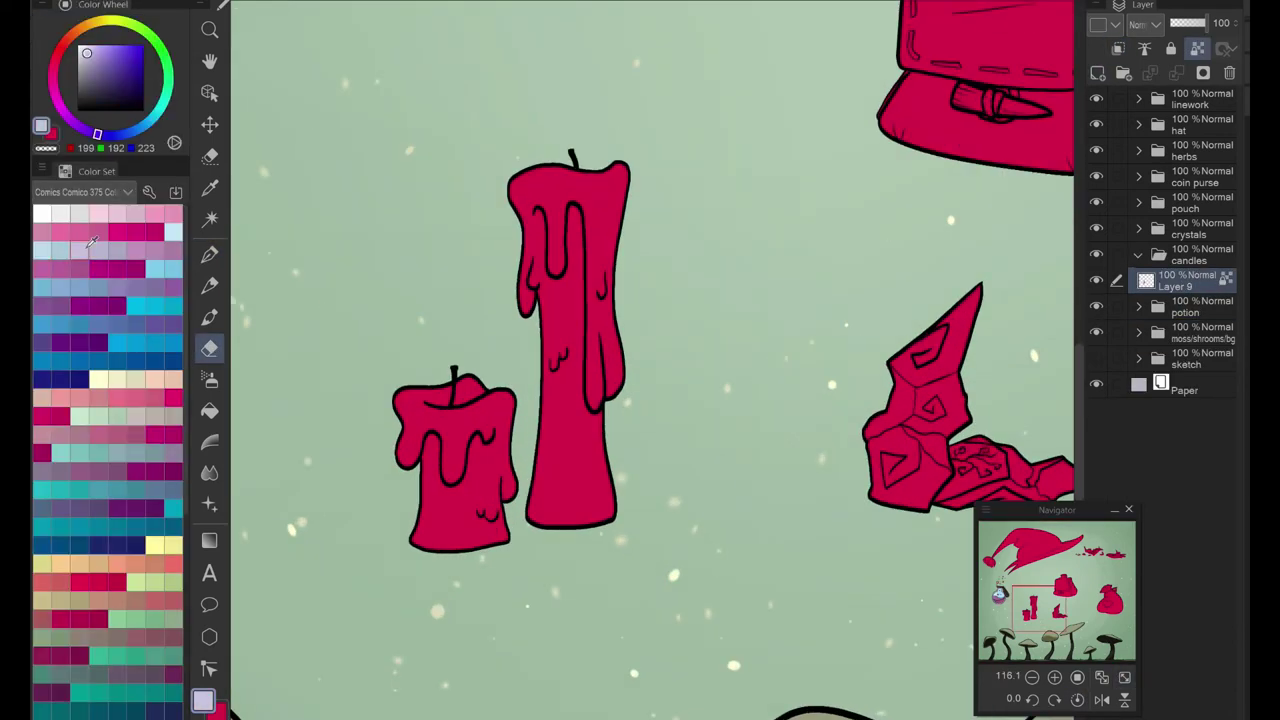
left_click(61, 213)
left_click_drag(436, 394, 426, 456)
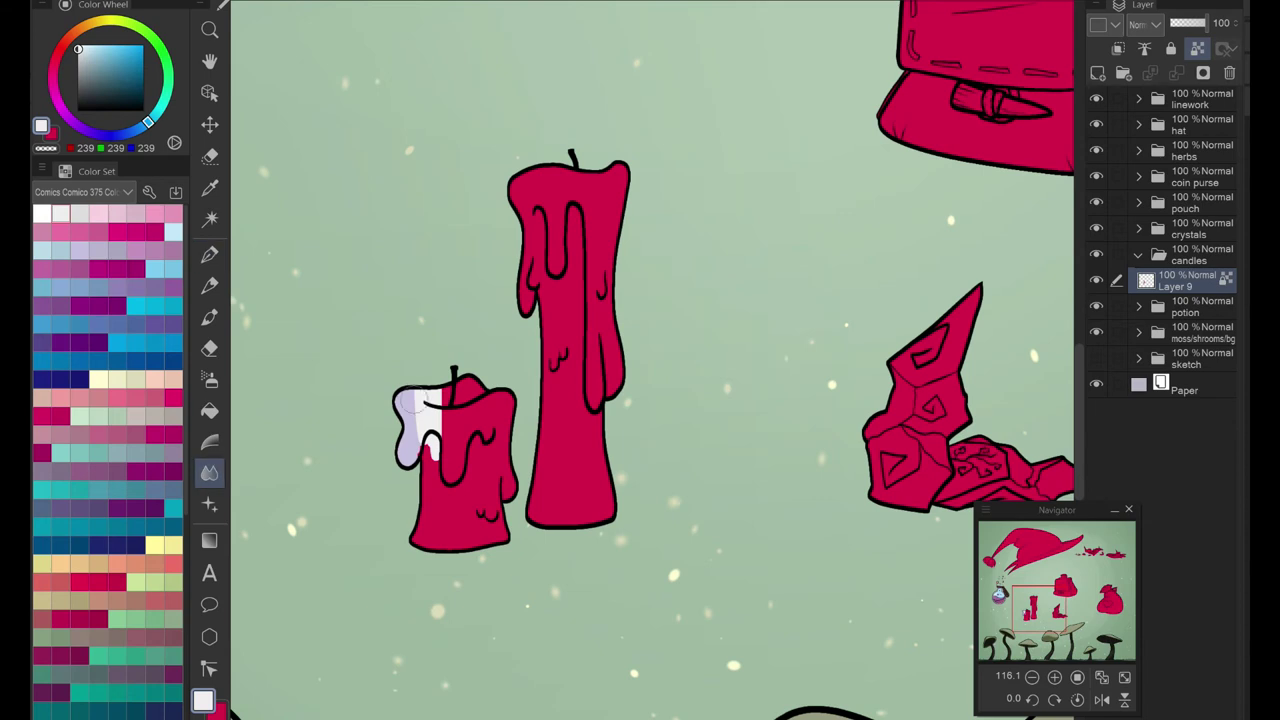
key("j")
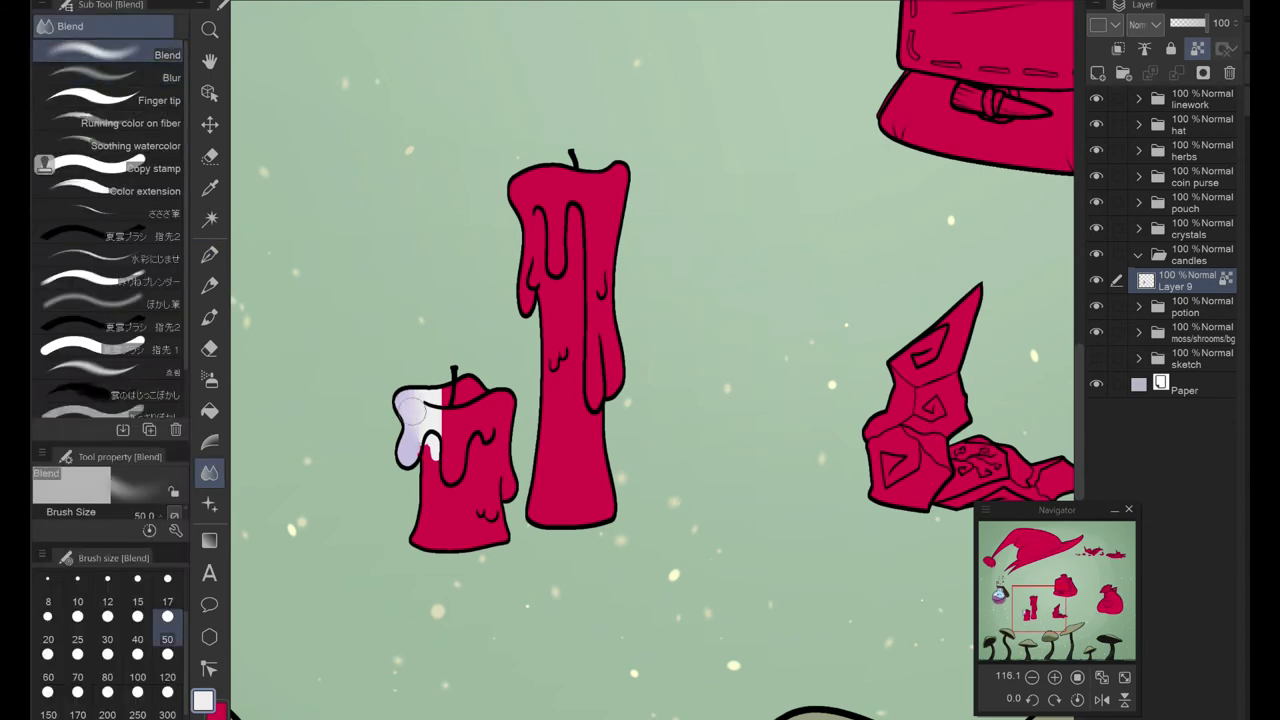
mouse_move(391, 400)
left_mouse_down()
mouse_move(509, 334)
mouse_move(509, 277)
left_mouse_up()
Step: Add a clipped Multiply layer above Layer 9 and shade the hollow around the short candle's wick with lavender at size 17
key("p")
key("ctrl+shift+n")
scroll(650, 360, "up", 5)
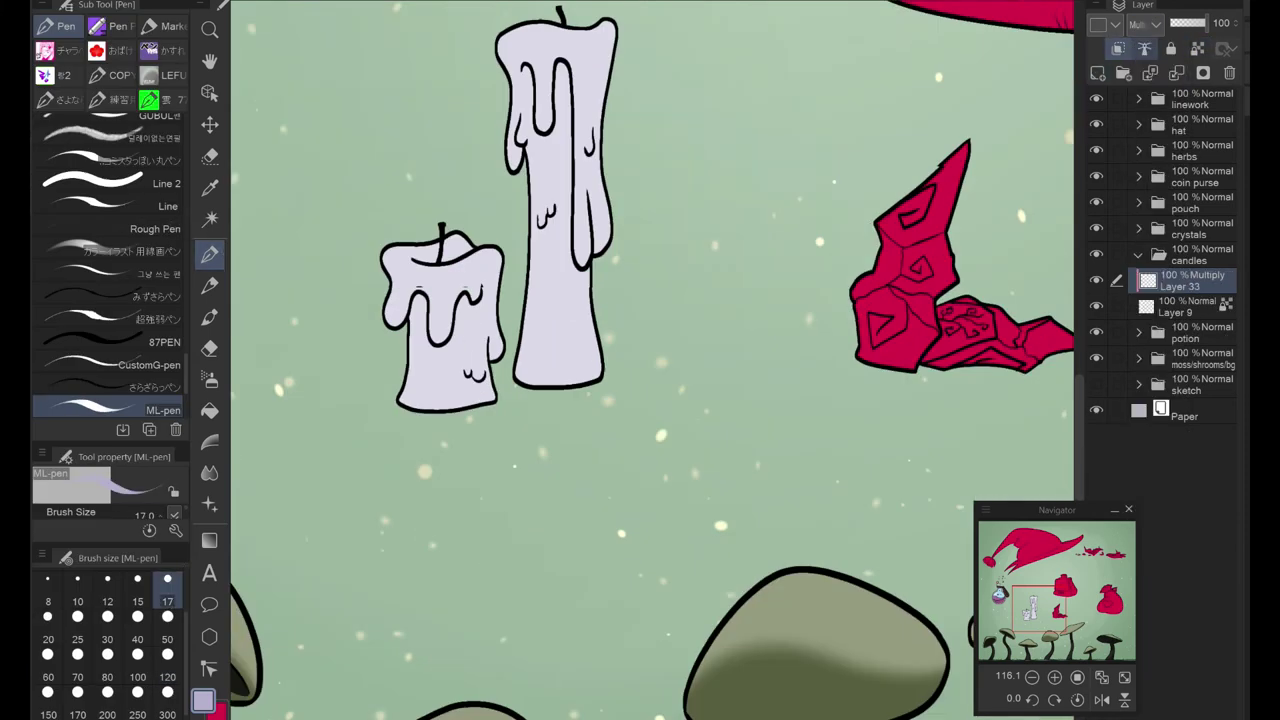
left_click_drag(405, 185, 543, 171)
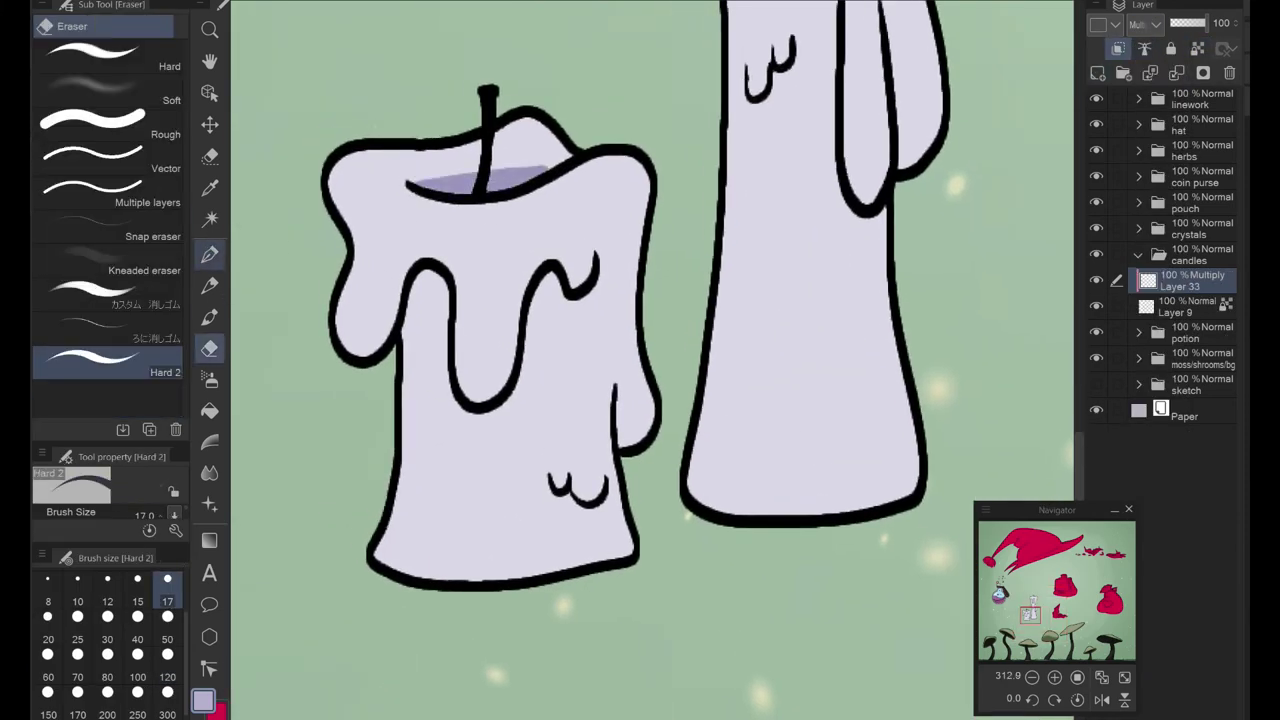
key("p")
left_click_drag(405, 183, 540, 170)
Step: Shade beneath and inside the short candle's wax drips with lavender, trimming the shadow edges with the Hard 2 eraser
mouse_move(527, 358)
left_mouse_down()
mouse_move(440, 308)
mouse_move(434, 273)
left_mouse_up()
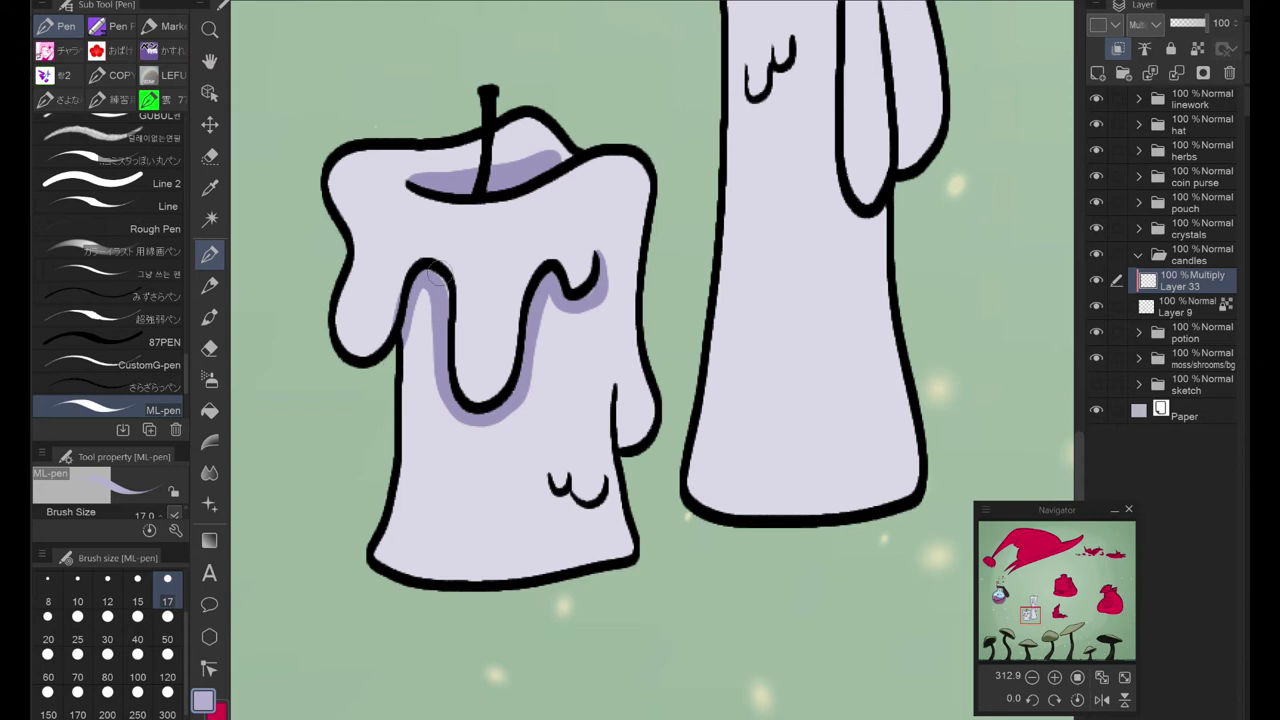
left_click_drag(605, 408, 597, 256)
key("e")
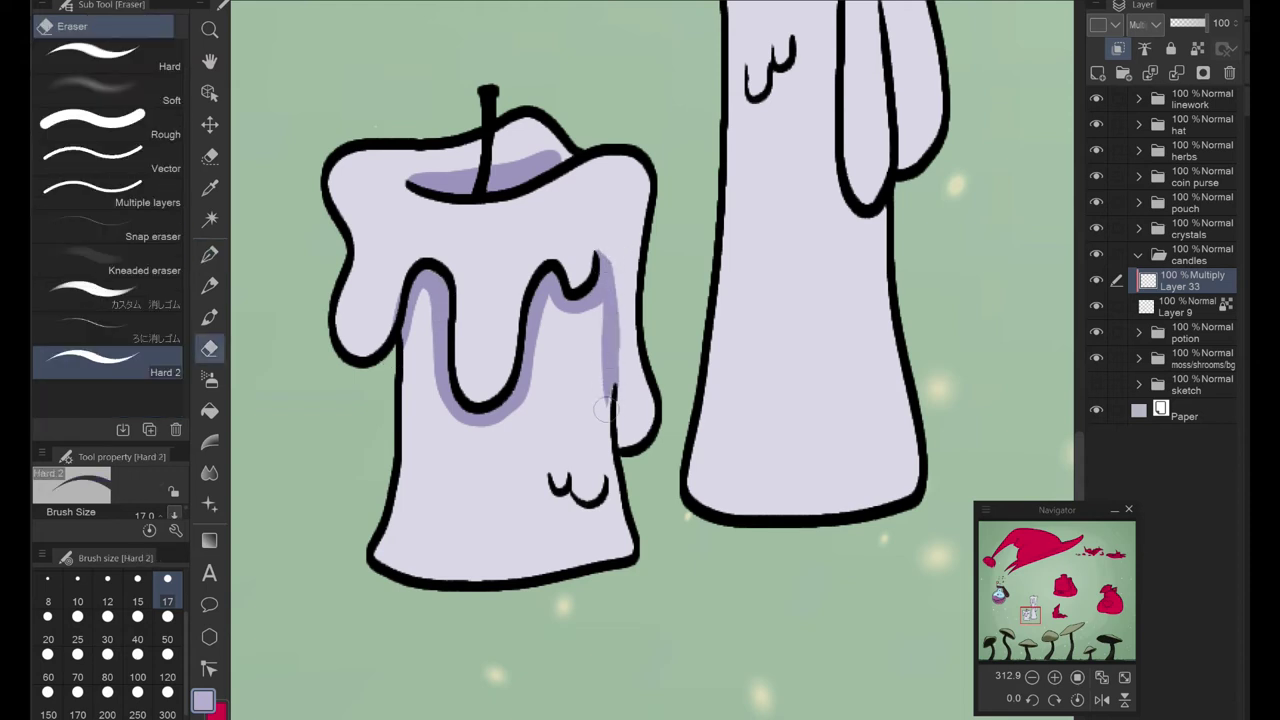
left_click_drag(400, 290, 398, 328)
key("p")
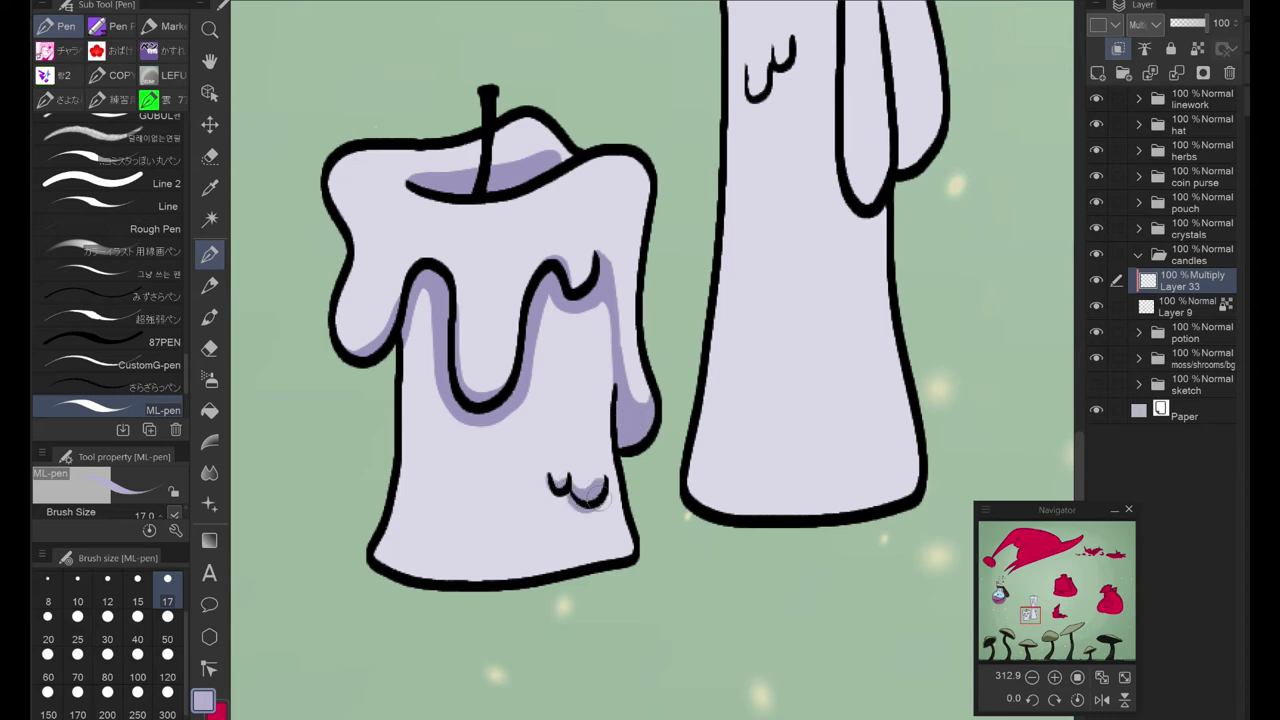
Step: Shade the short candle's base and outer edges, cleaning up the base shadow with the eraser
left_click_drag(632, 540, 376, 562)
key("e")
left_click_drag(440, 530, 380, 560)
key("p")
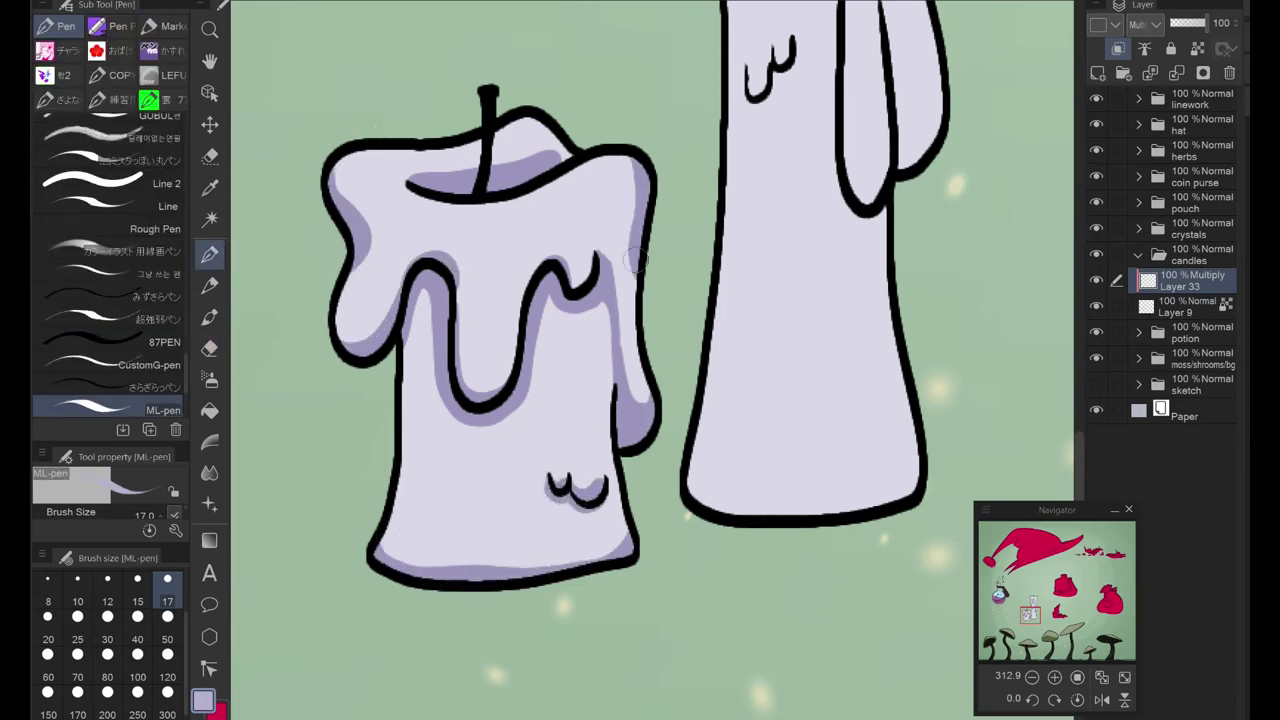
Step: Shade the lower ends of the tall candle's hanging drips on its right side, undoing the stray stroke
mouse_move(726, 255)
left_mouse_down()
mouse_move(596, 275)
mouse_move(511, 345)
mouse_move(443, 515)
left_mouse_up()
mouse_move(608, 305)
left_mouse_down()
mouse_move(615, 430)
mouse_move(640, 355)
left_mouse_up()
left_click_drag(563, 332, 609, 428)
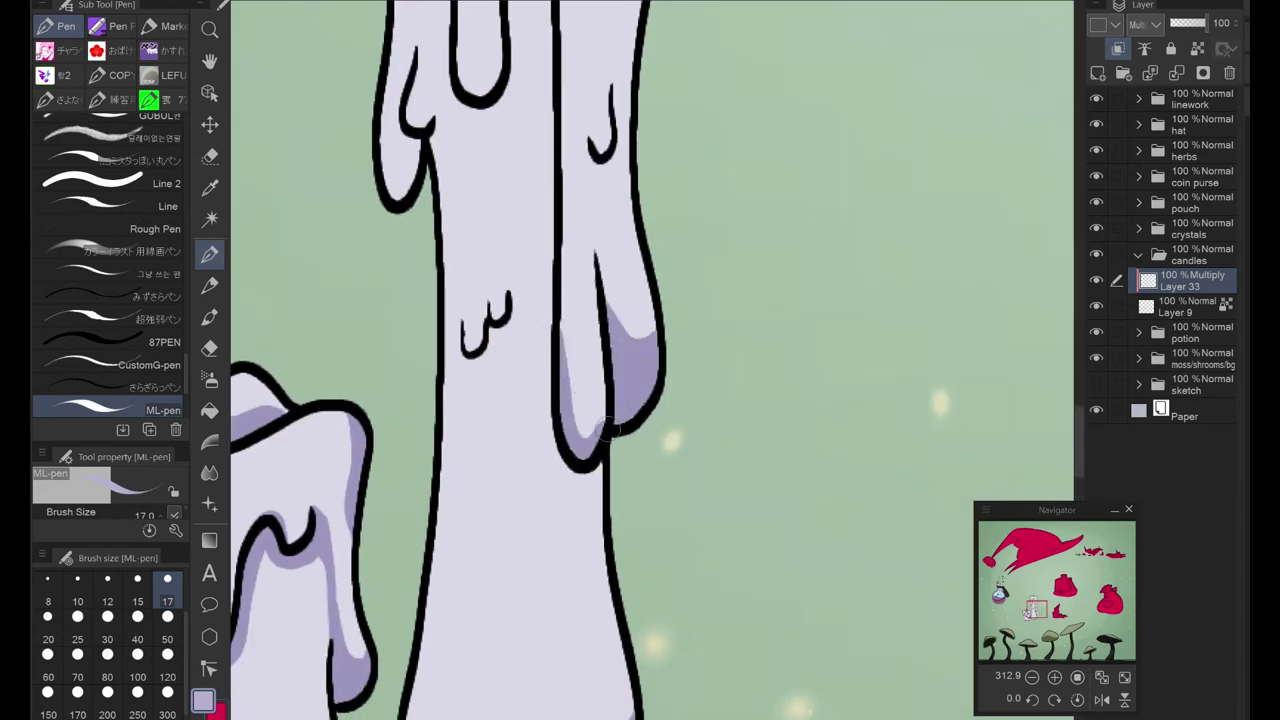
key("ctrl+z")
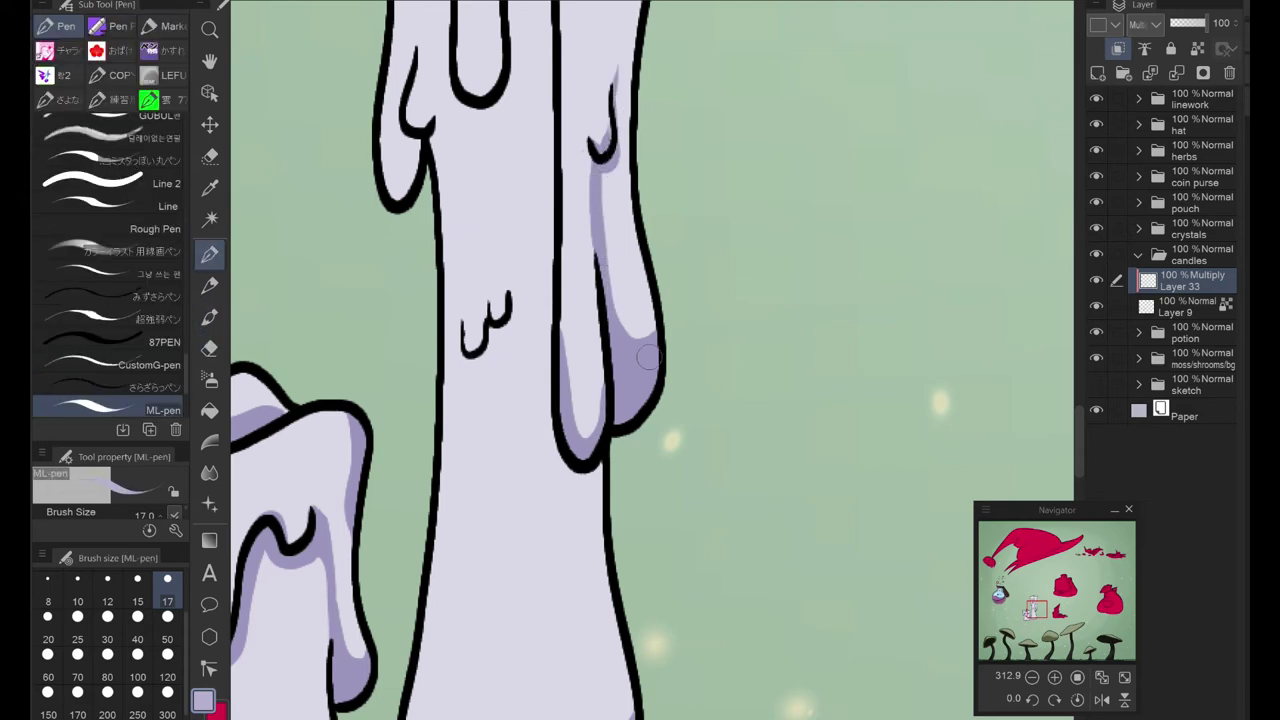
Step: Shade around the tall candle's central drips and the long hanging drip with lavender, trimming the shadow edge with the Hard 2 eraser
left_click_drag(648, 357, 613, 662)
mouse_move(522, 340)
left_mouse_down()
mouse_move(466, 230)
mouse_move(432, 393)
left_mouse_up()
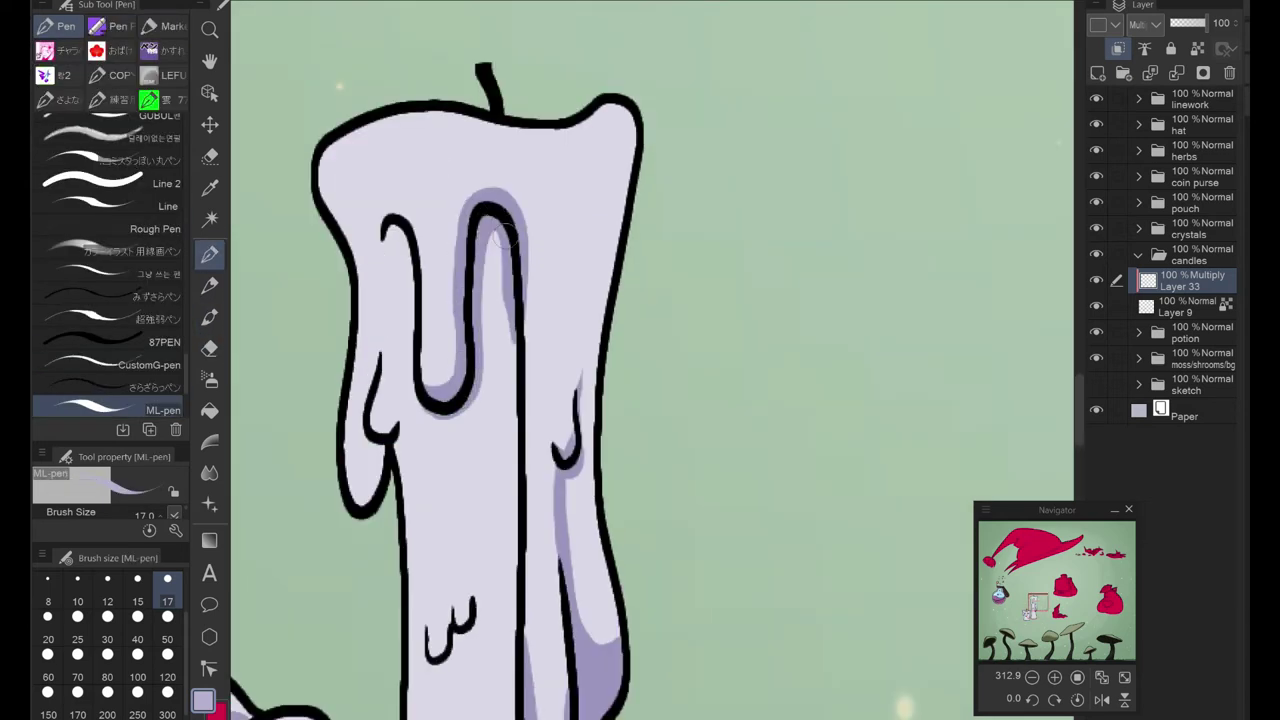
mouse_move(484, 130)
left_mouse_down()
mouse_move(480, 356)
mouse_move(535, 580)
left_mouse_up()
key("e")
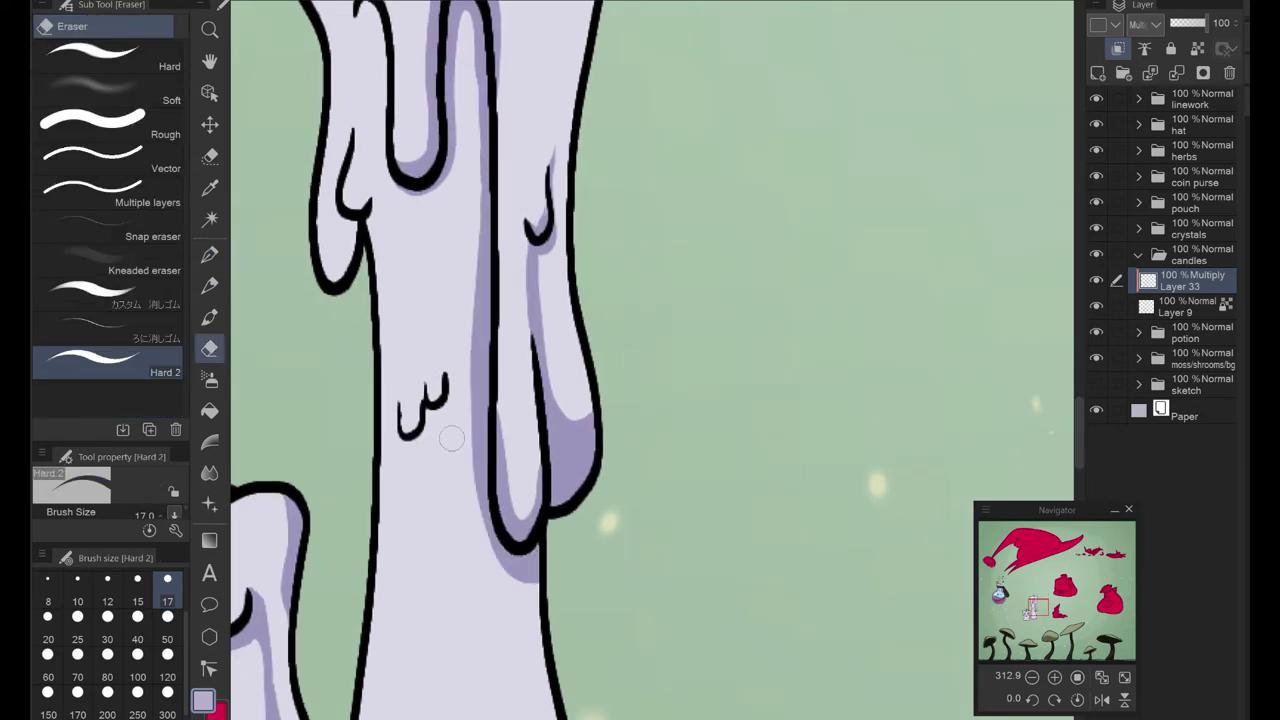
left_click_drag(440, 430, 470, 172)
key("p")
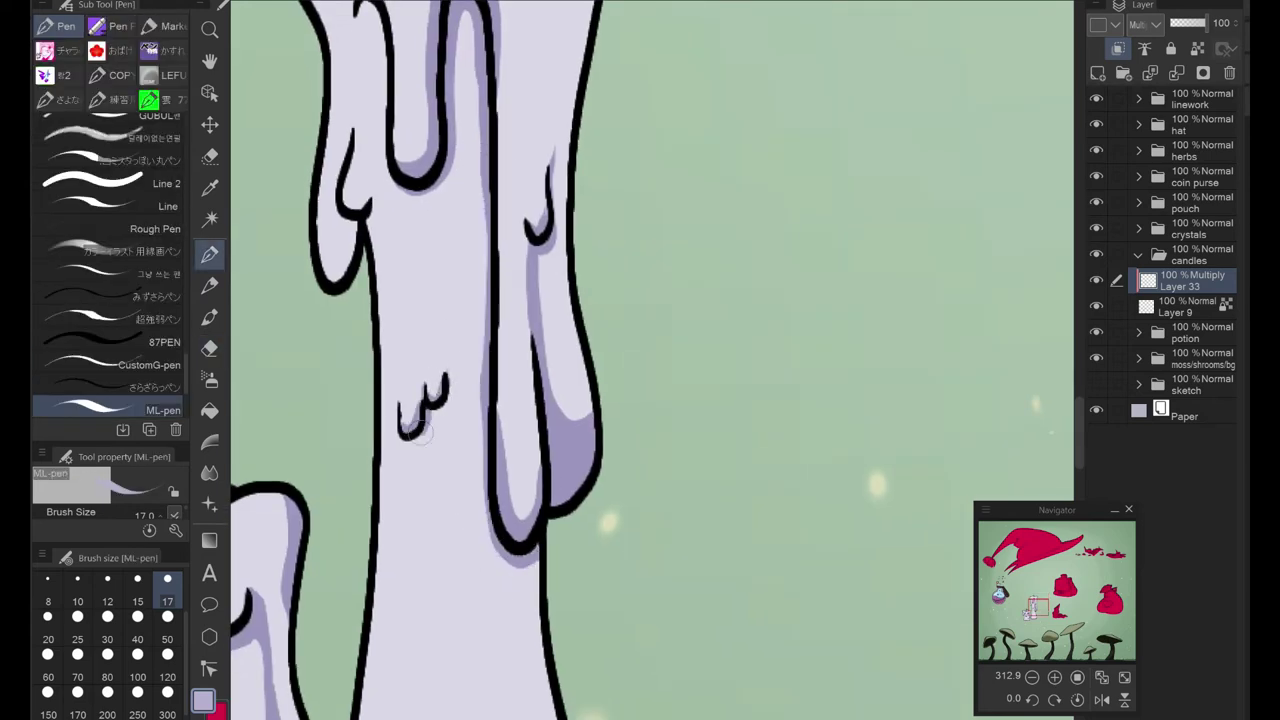
Step: Shade beneath the tall candle's small drips, inside its left drip and along its outer edges, cleaning up with the eraser
left_click_drag(420, 432, 478, 582)
left_click_drag(418, 362, 397, 372)
key("e")
left_click_drag(402, 290, 410, 345)
key("p")
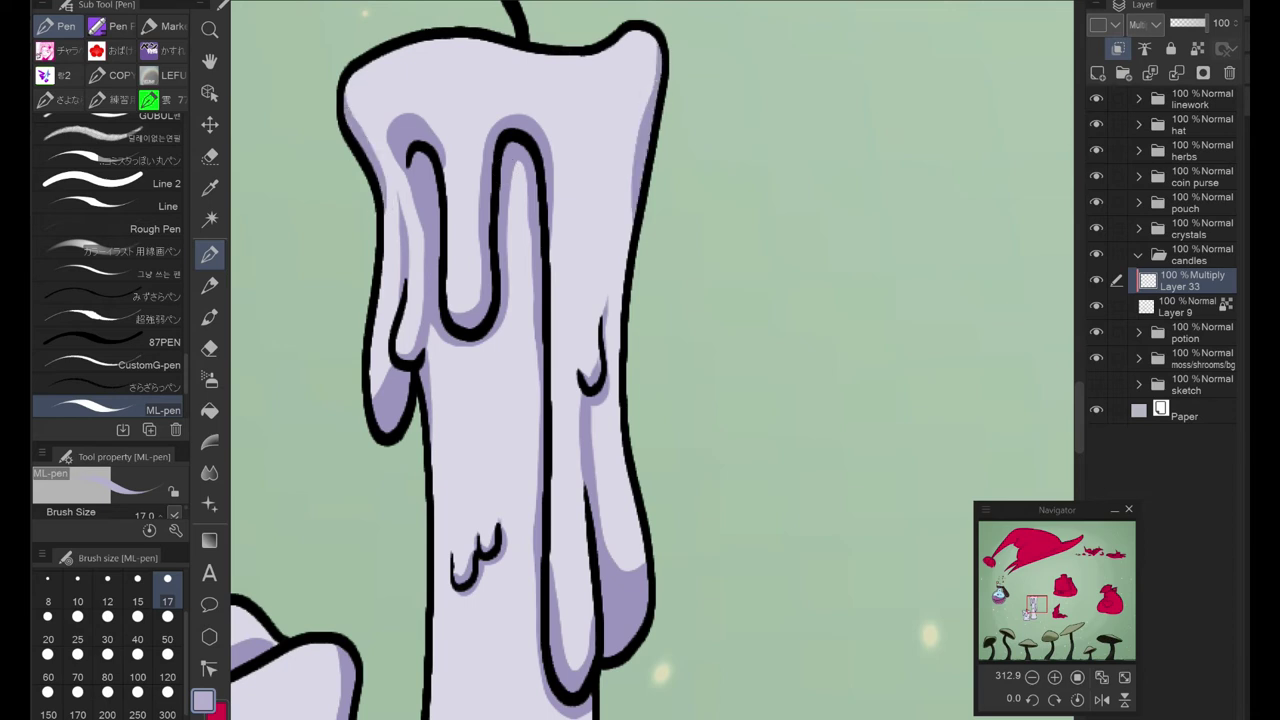
Step: Add a clipped Add (Glow) layer above Layer 33 and paint a white highlight along the tall candle's top rim
scroll(560, 455, "down", 5)
left_click(1097, 73)
left_click(1128, 24)
left_click(1143, 240)
scroll(540, 370, "up", 7)
left_click_drag(410, 290, 885, 205)
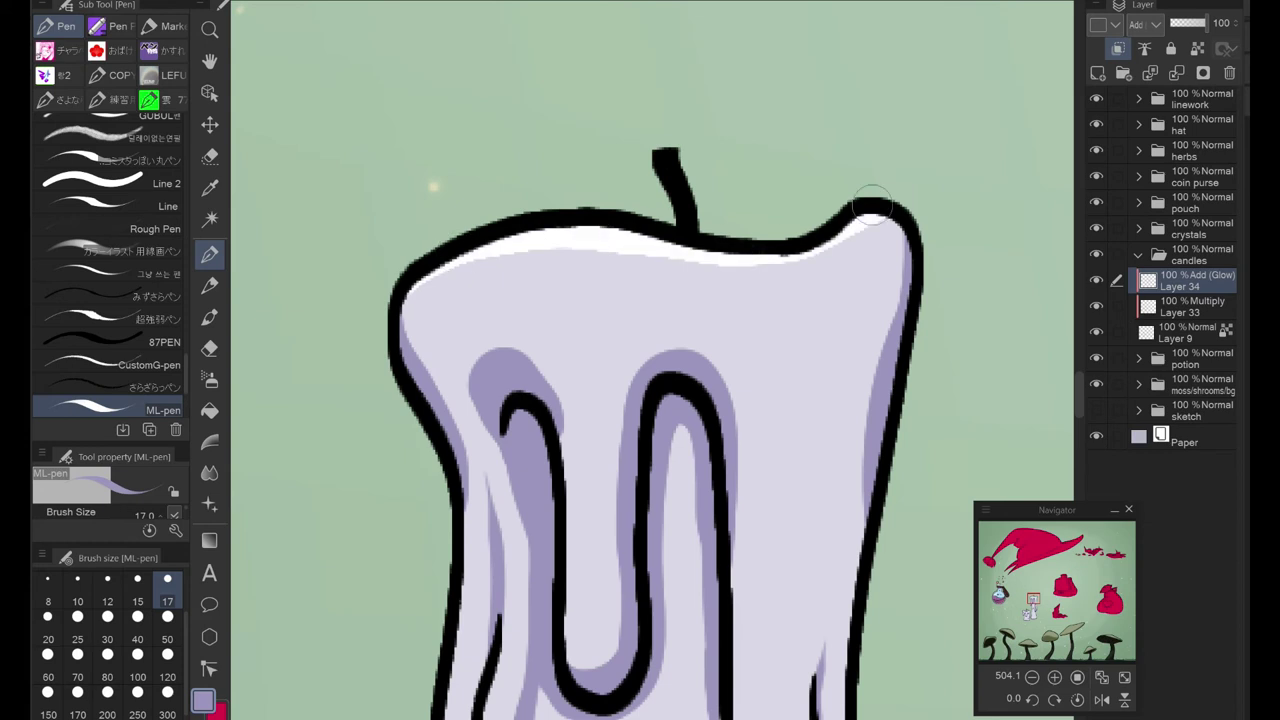
Step: Paint white highlights down the tall candle's central, left and right wax drips
left_click_drag(595, 321, 483, 131)
left_click_drag(458, 265, 452, 465)
left_click_drag(335, 600, 350, 370)
left_click_drag(690, 555, 690, 275)
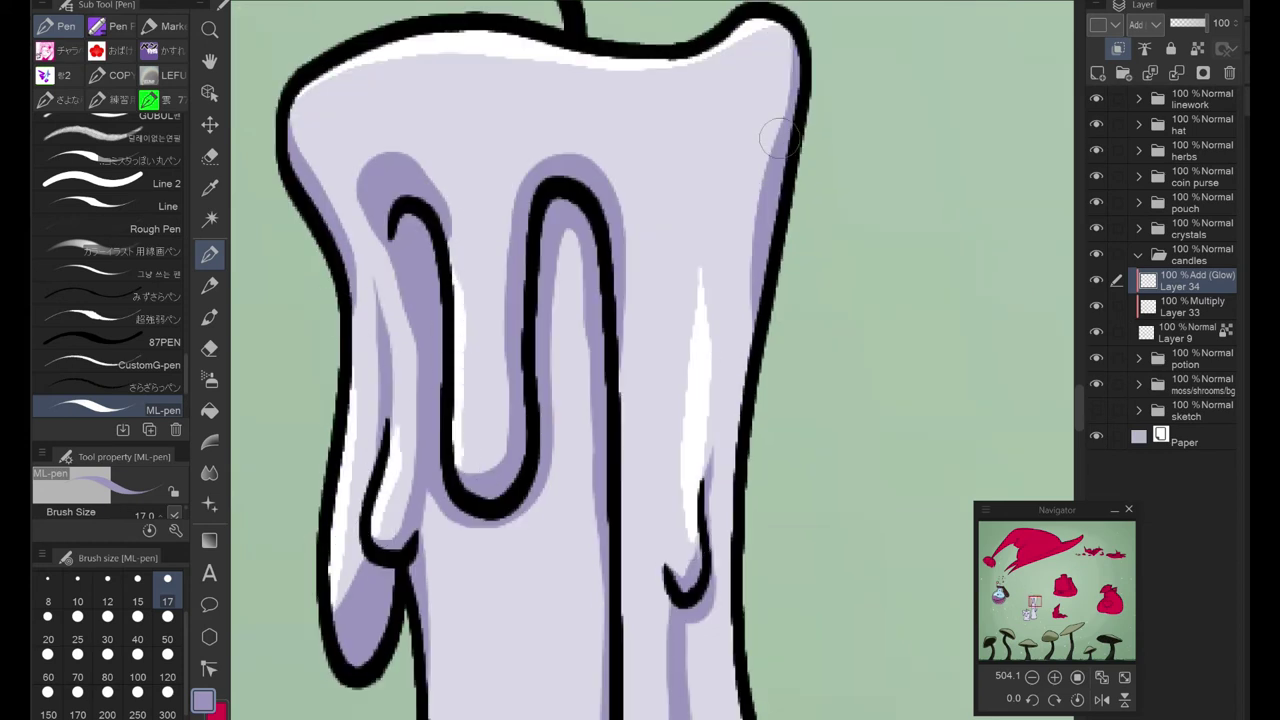
left_click_drag(760, 560, 410, 320)
left_click_drag(515, 435, 478, 170)
left_click_drag(600, 340, 565, 125)
Step: Soften the highlights on the tall candle's top rim and drips with the Blur blending tool
key("j")
left_click_drag(443, 315, 485, 390)
left_click(160, 77)
mouse_move(560, 300)
left_mouse_down()
mouse_move(500, 428)
mouse_move(486, 186)
mouse_move(490, 250)
left_mouse_up()
mouse_move(500, 144)
left_mouse_down()
mouse_move(500, 229)
mouse_move(314, 186)
left_mouse_up()
Step: Blur the long highlight on the tall candle's right side and trim the drip highlights with the Hard eraser
key("e")
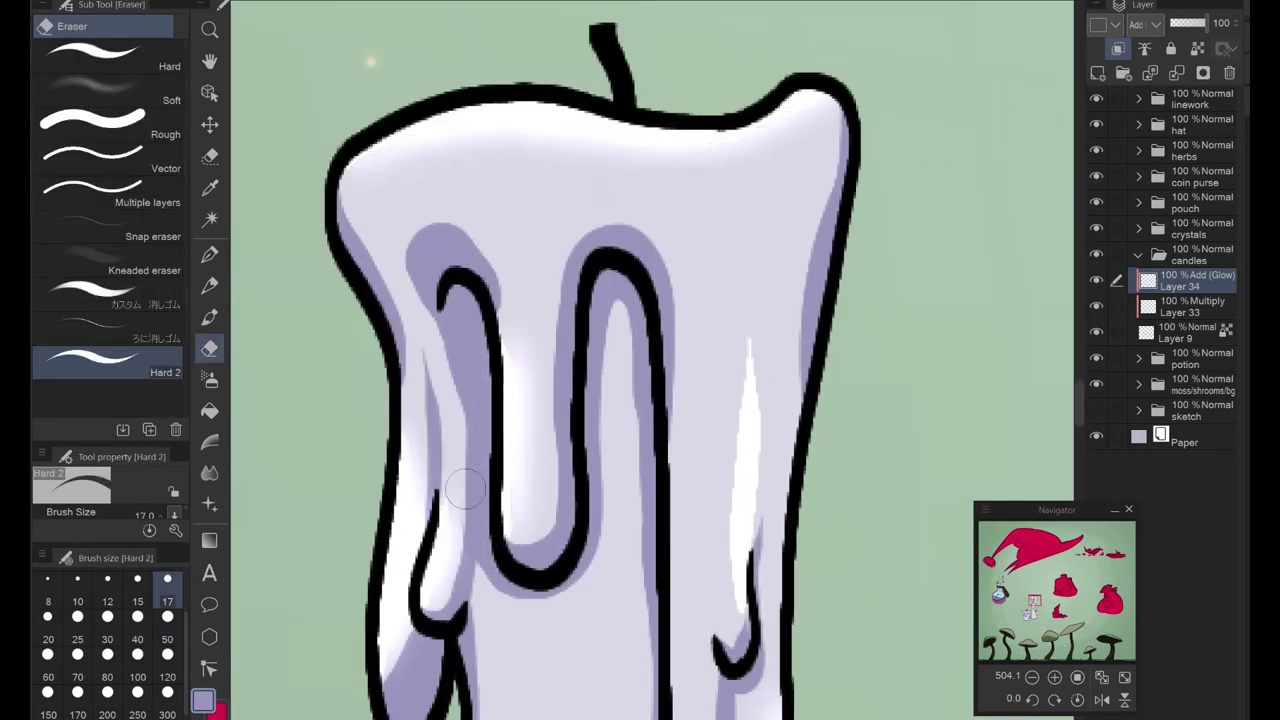
key("j")
left_click_drag(733, 355, 724, 477)
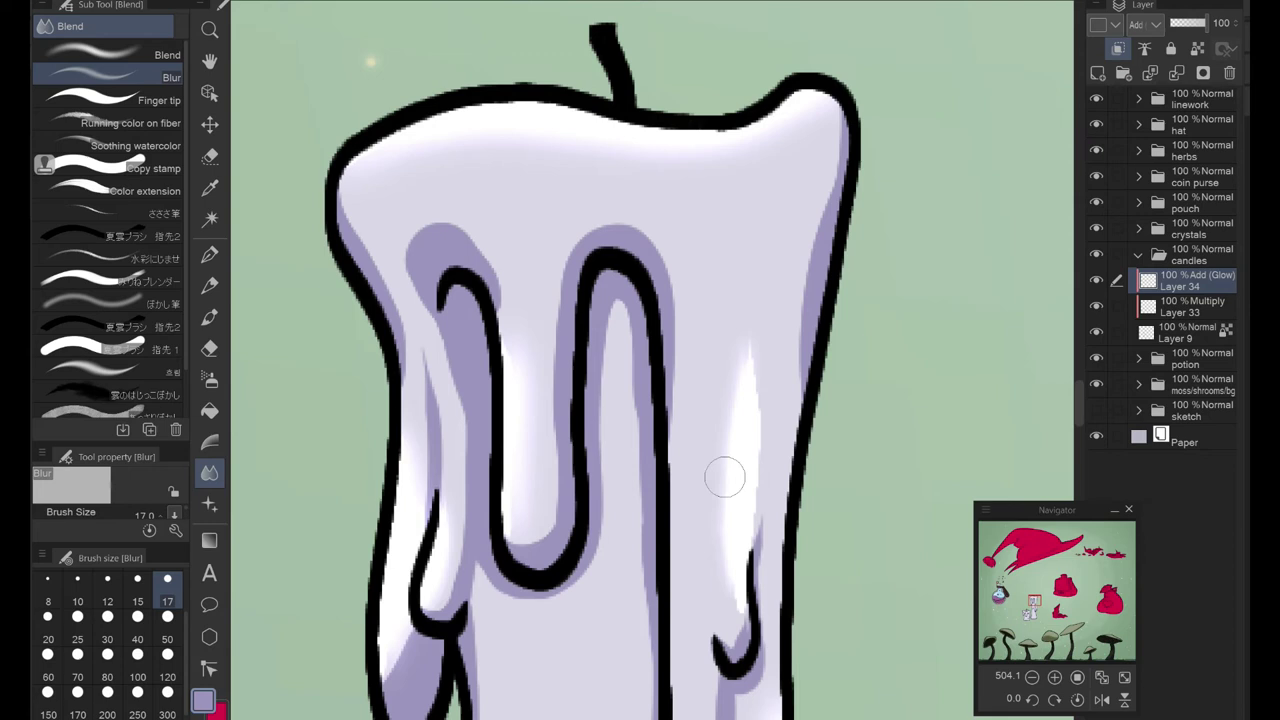
key("e")
scroll(809, 600, "down", 3)
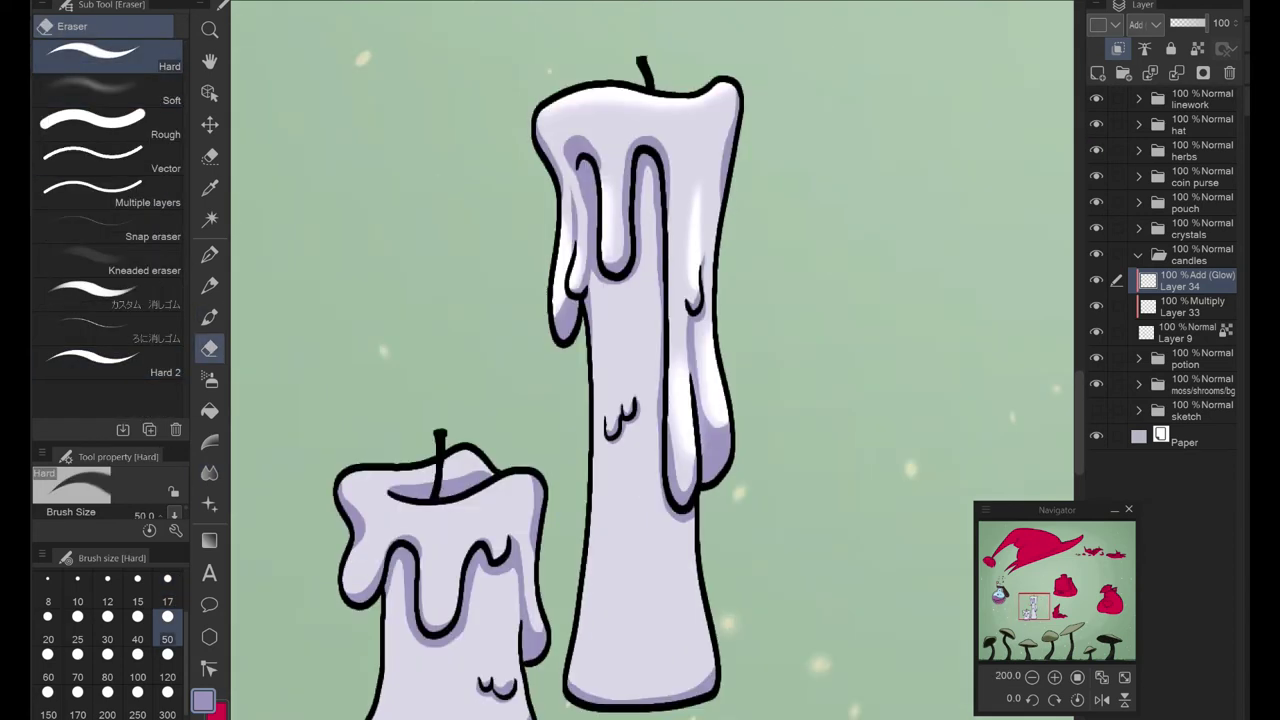
left_click_drag(743, 337, 613, 237)
left_click_drag(648, 347, 618, 242)
Step: Highlight the tall candle above its small drips and along its lower left edge, softening the strokes with Blur
key("p")
left_click_drag(500, 128, 474, 205)
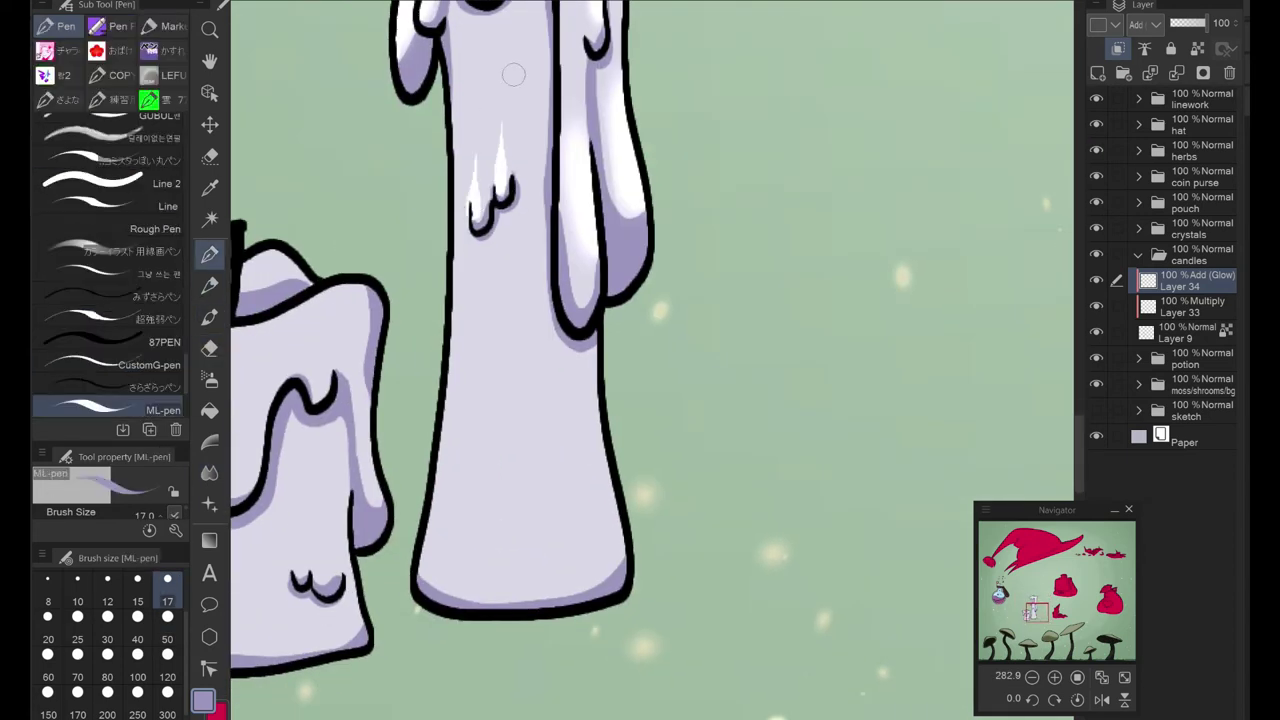
key("j")
left_click_drag(500, 135, 466, 200)
key("e")
scroll(606, 254, "down", 5)
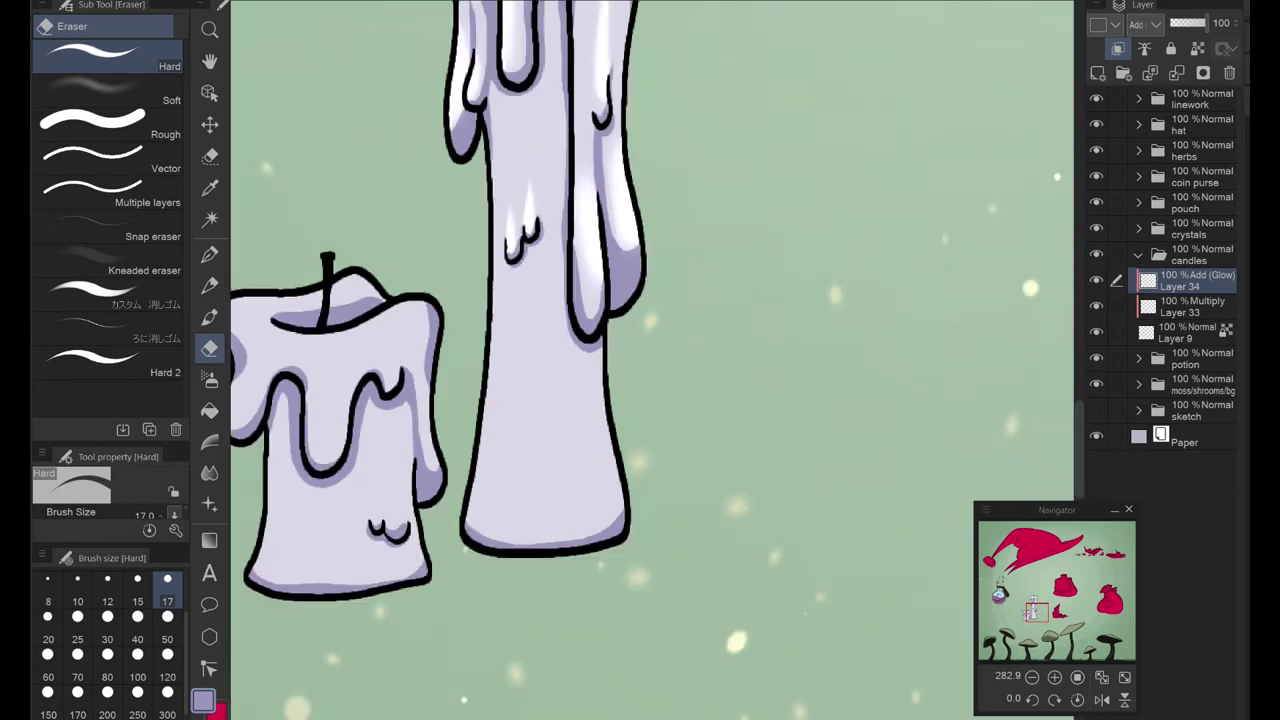
key("j")
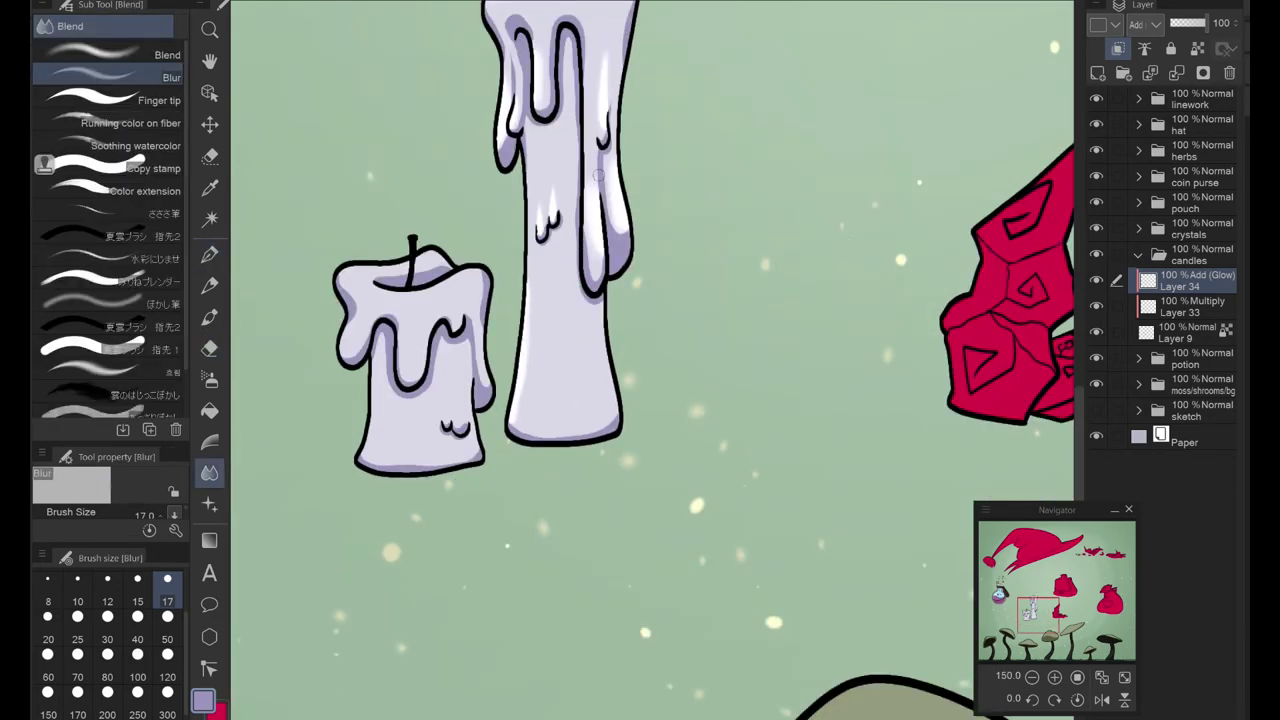
Step: Paint a white highlight around the short candle's top rim, soften it and trim its edge with the eraser
scroll(365, 186, "up", 5)
key("p")
left_click_drag(388, 422, 497, 403)
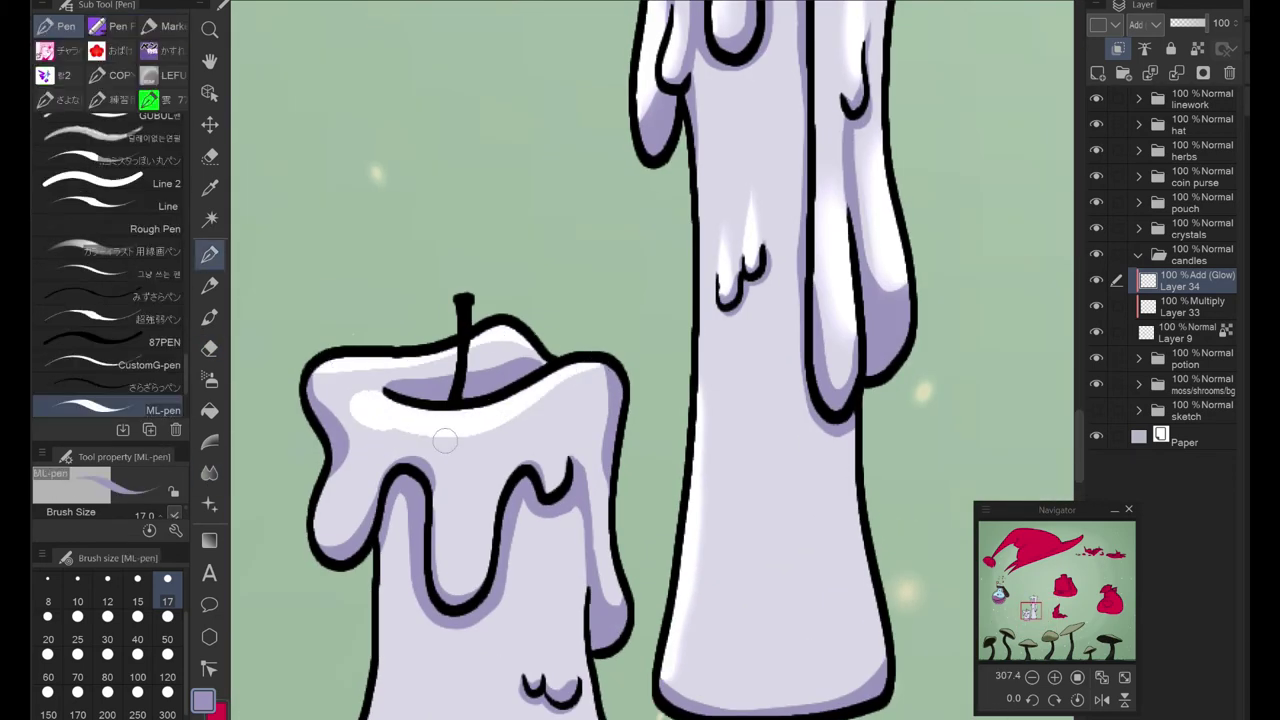
key("e")
mouse_move(445, 440)
left_mouse_down()
mouse_move(400, 430)
mouse_move(520, 410)
mouse_move(418, 393)
mouse_move(436, 292)
left_mouse_up()
scroll(461, 494, "down", 3)
key("p")
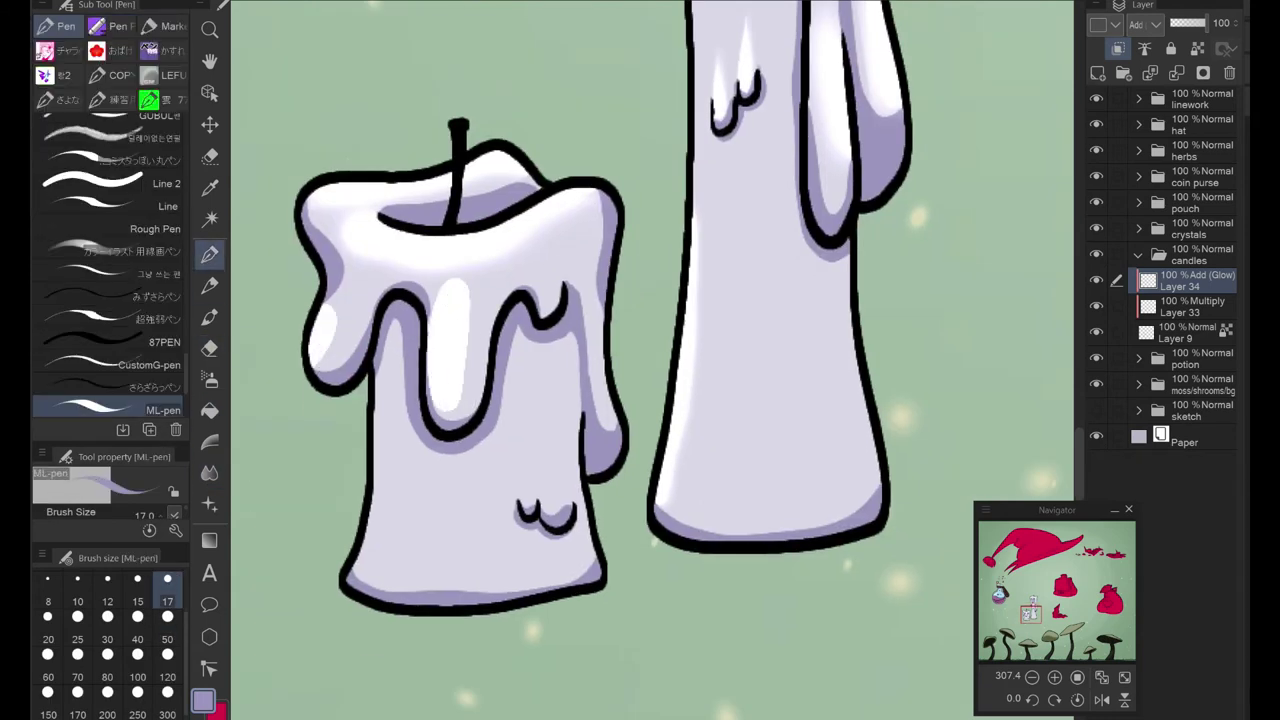
Step: Highlight the short candle's drips and left side, blur the strokes at size 50 and trim them with the Hard eraser
left_click_drag(386, 408, 366, 556)
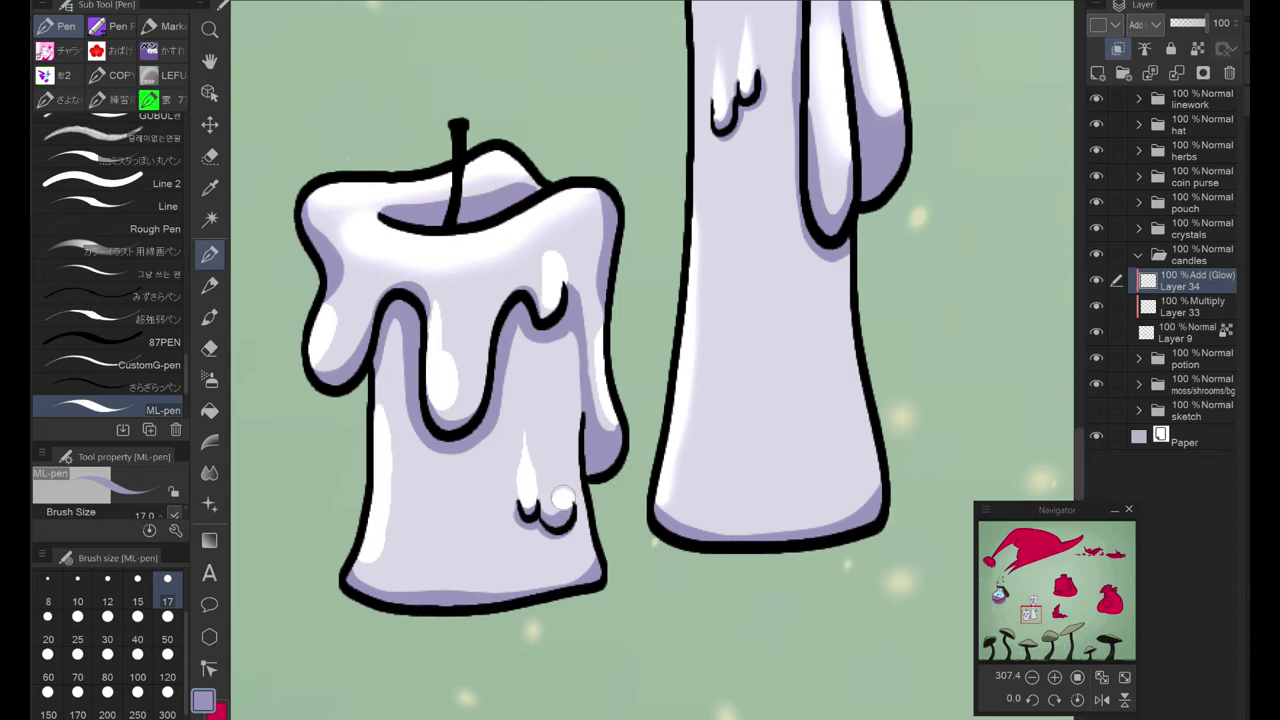
key("j")
mouse_move(460, 400)
left_mouse_down()
mouse_move(550, 260)
mouse_move(414, 508)
mouse_move(372, 475)
left_mouse_up()
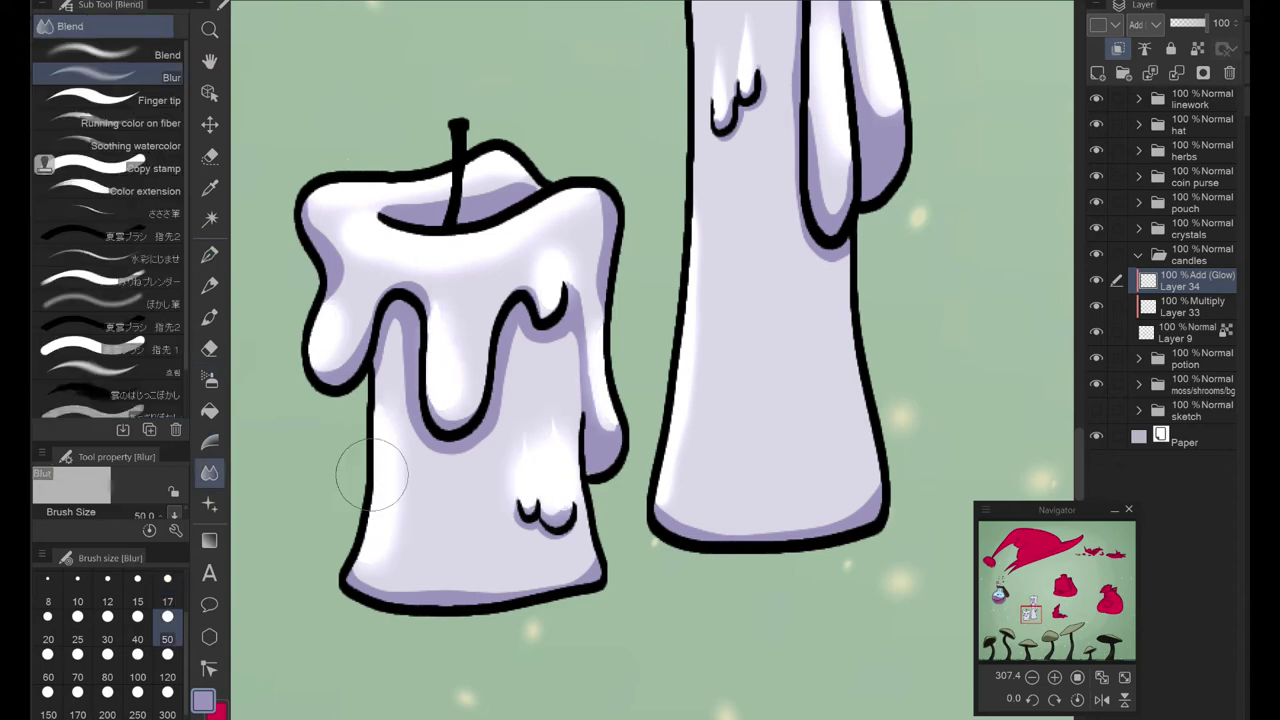
key("e")
left_click_drag(390, 410, 388, 572)
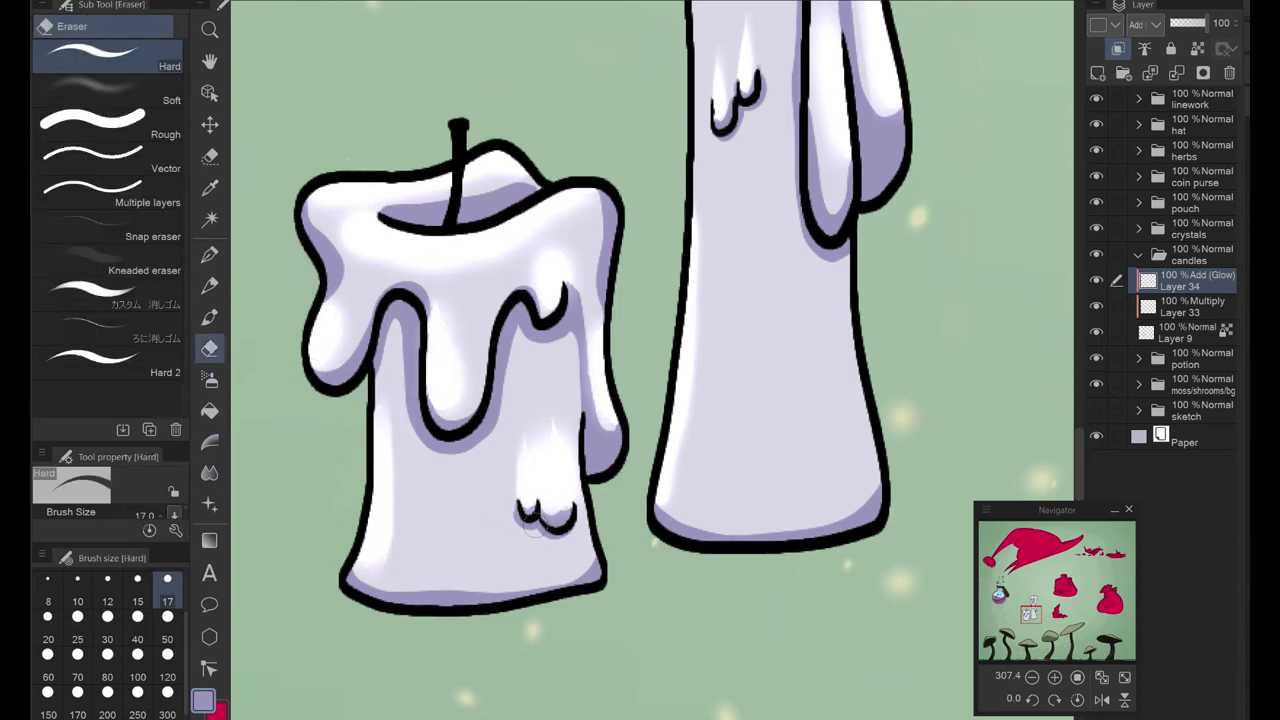
Step: Trim the excess glow around the short candle's drips with the Hard eraser at size 17, touching up with Blur at size 17
scroll(536, 524, "up", 3)
mouse_move(514, 486)
left_mouse_down()
mouse_move(449, 463)
mouse_move(512, 470)
left_mouse_up()
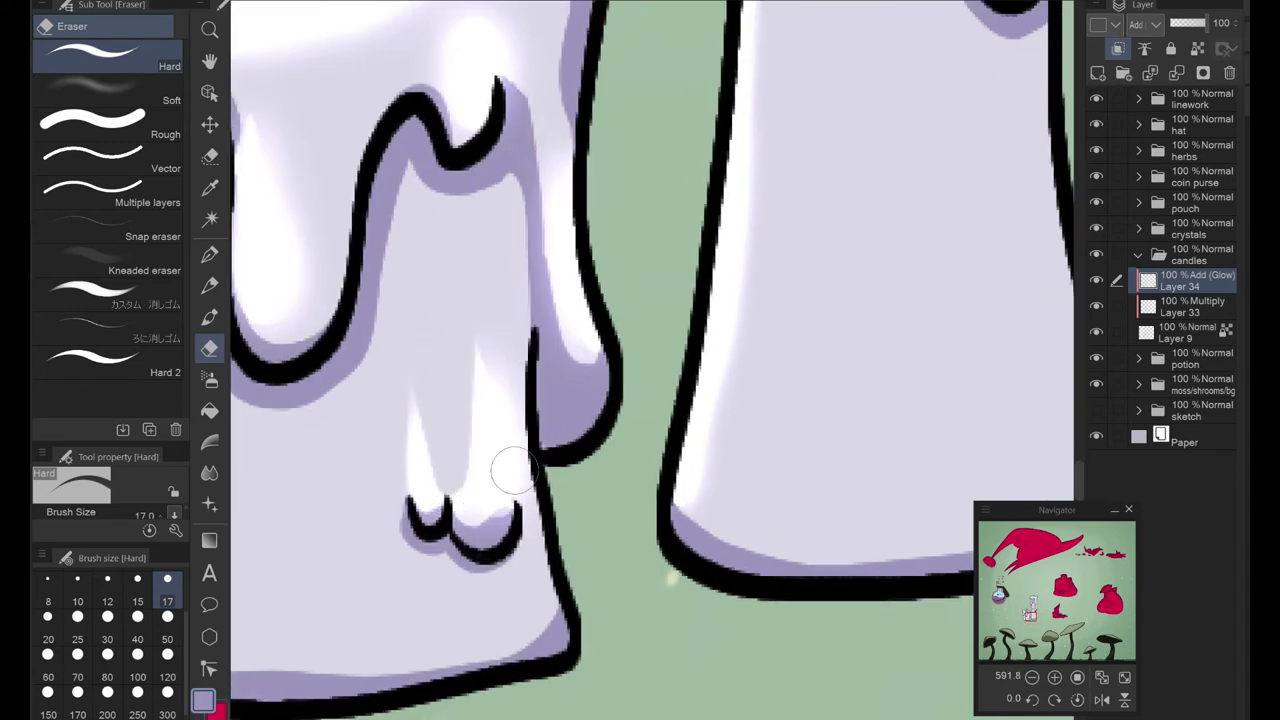
scroll(440, 305, "up", 3)
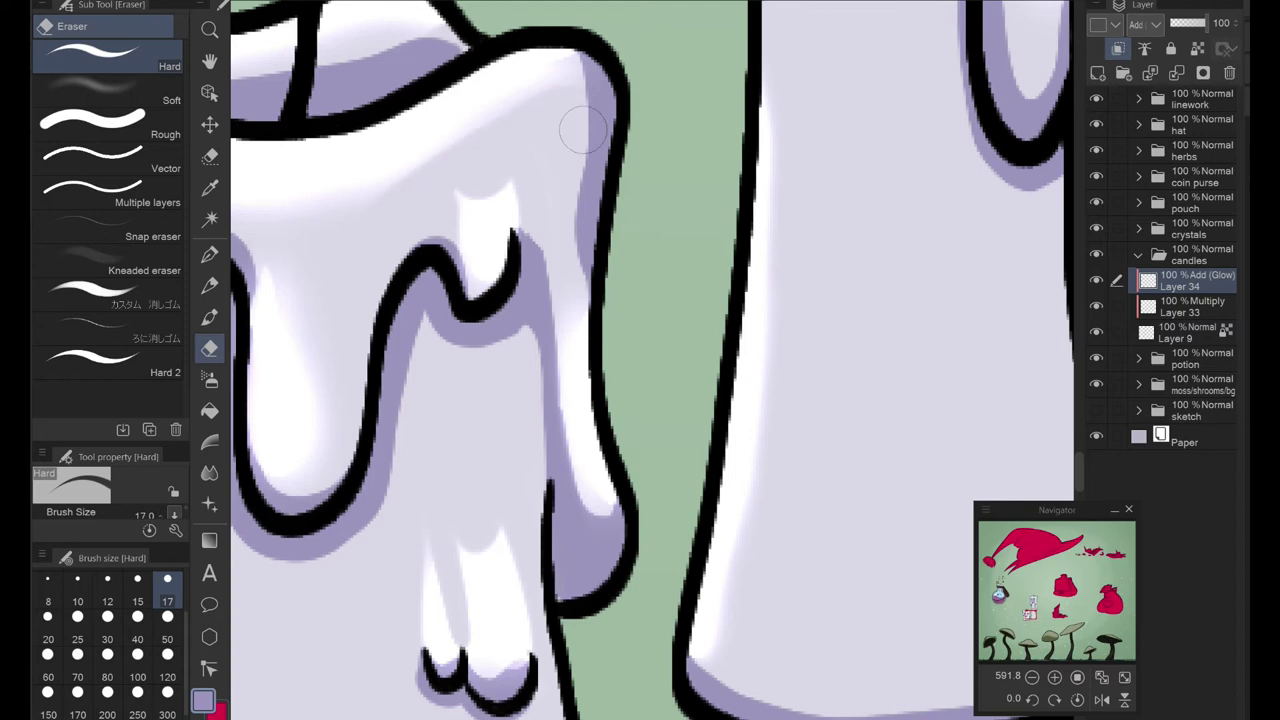
scroll(490, 150, "up", 3)
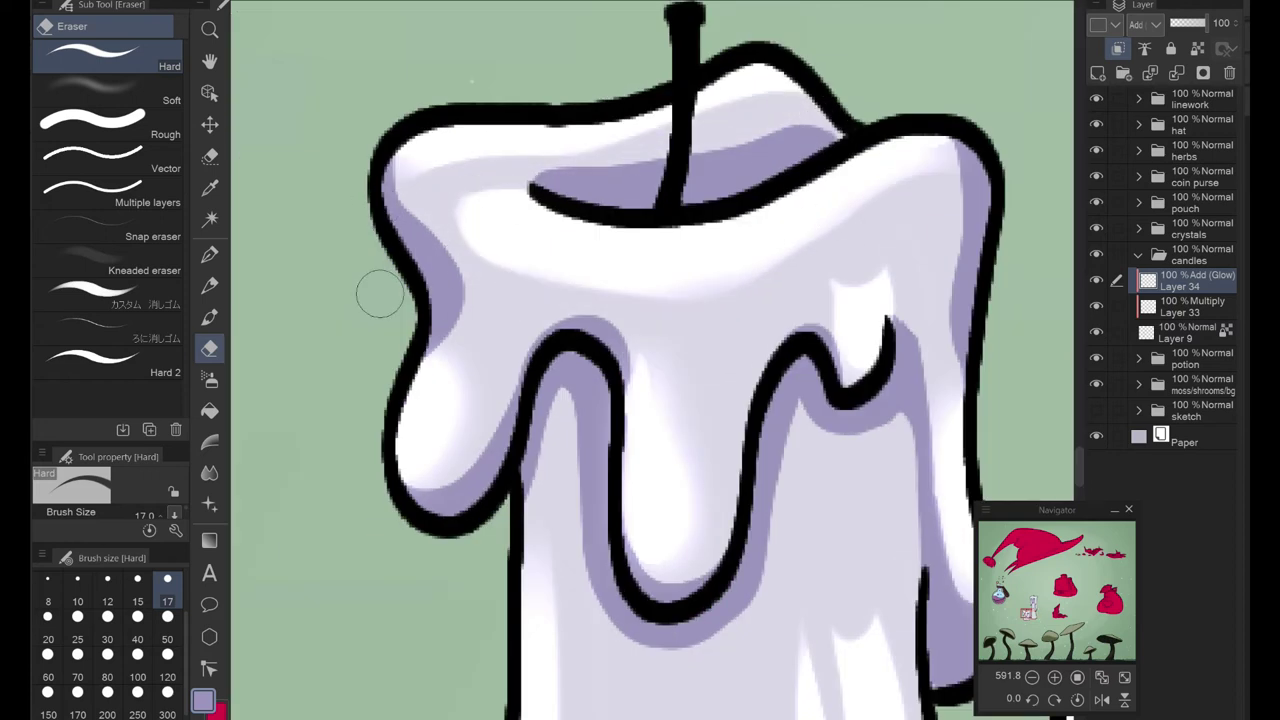
scroll(433, 303, "down", 2)
scroll(433, 303, "down", 3)
scroll(506, 437, "down", 3)
scroll(580, 320, "up", 3)
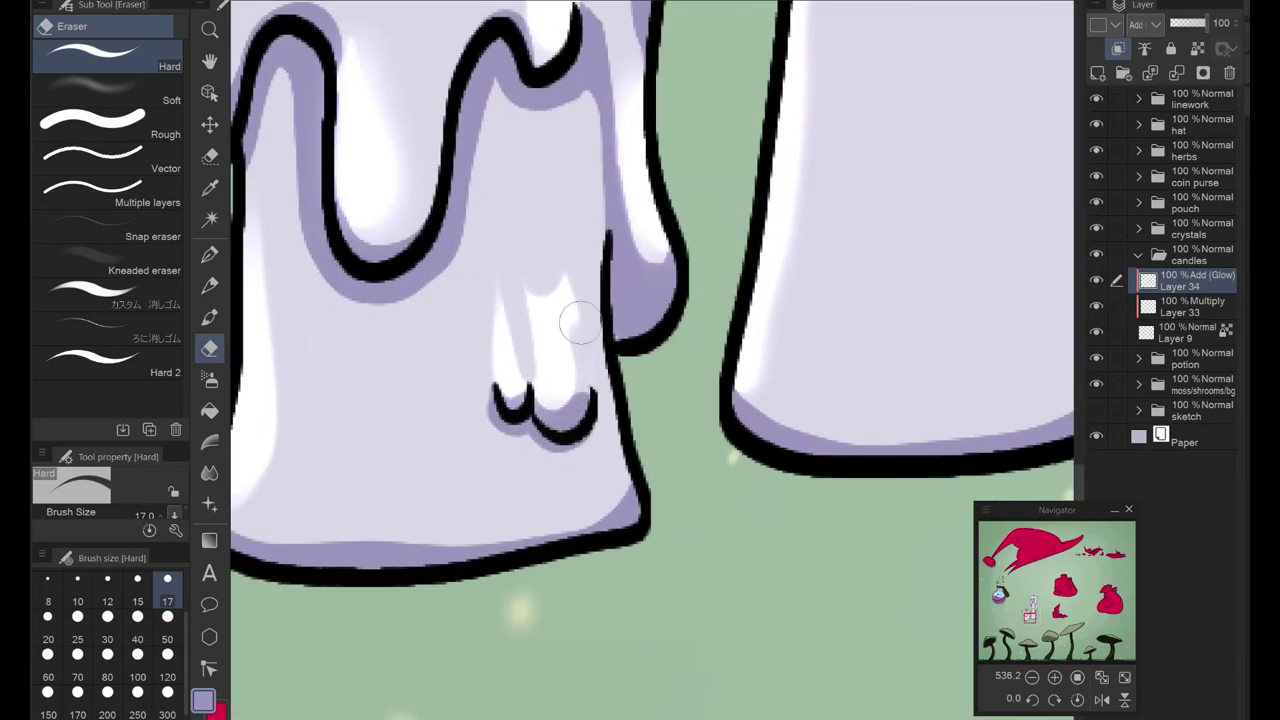
scroll(580, 205, "down", 3)
scroll(580, 205, "up", 3)
scroll(580, 205, "down", 3)
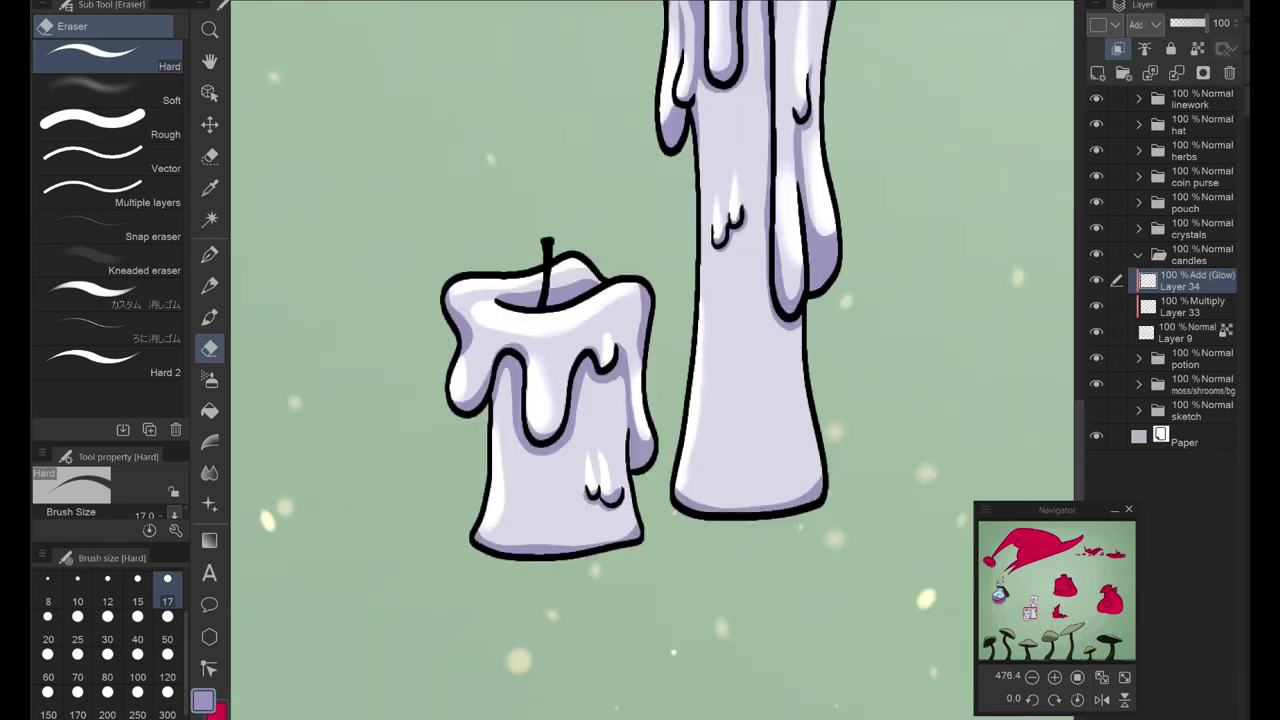
scroll(580, 205, "up", 3)
key("j")
left_click(167, 601)
Step: Open the crystals folder, select Layer 10 and recolor the upright crystal from red to slate purple
left_click(1125, 677)
left_click(1138, 254)
left_click(1138, 228)
left_click(1190, 280)
scroll(665, 465, "up", 5)
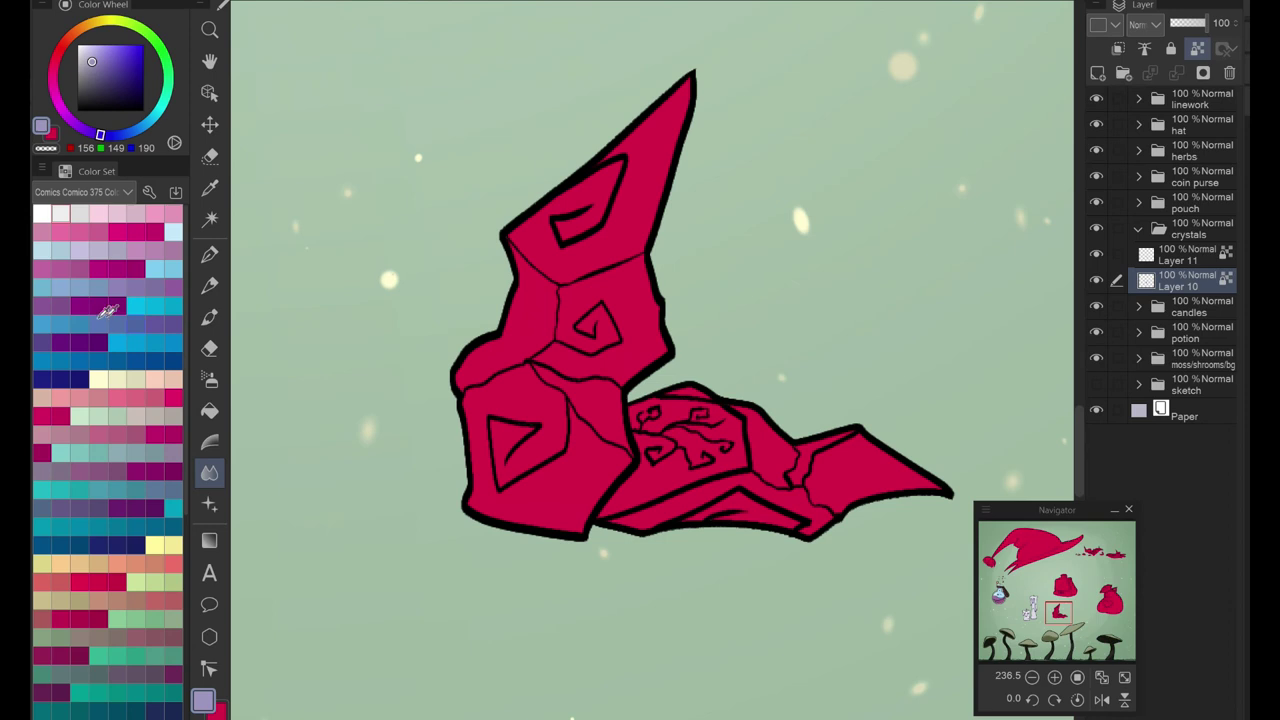
key("p")
left_click(205, 256)
mouse_move(688, 84)
left_mouse_down()
mouse_move(565, 215)
mouse_move(457, 277)
mouse_move(677, 331)
left_mouse_up()
left_click(109, 71)
mouse_move(470, 360)
left_mouse_down()
mouse_move(628, 182)
mouse_move(508, 543)
left_mouse_up()
Step: Paint the upper half of the upright crystal dark purple
left_click(141, 5)
left_click(114, 523)
left_click_drag(688, 92, 510, 240)
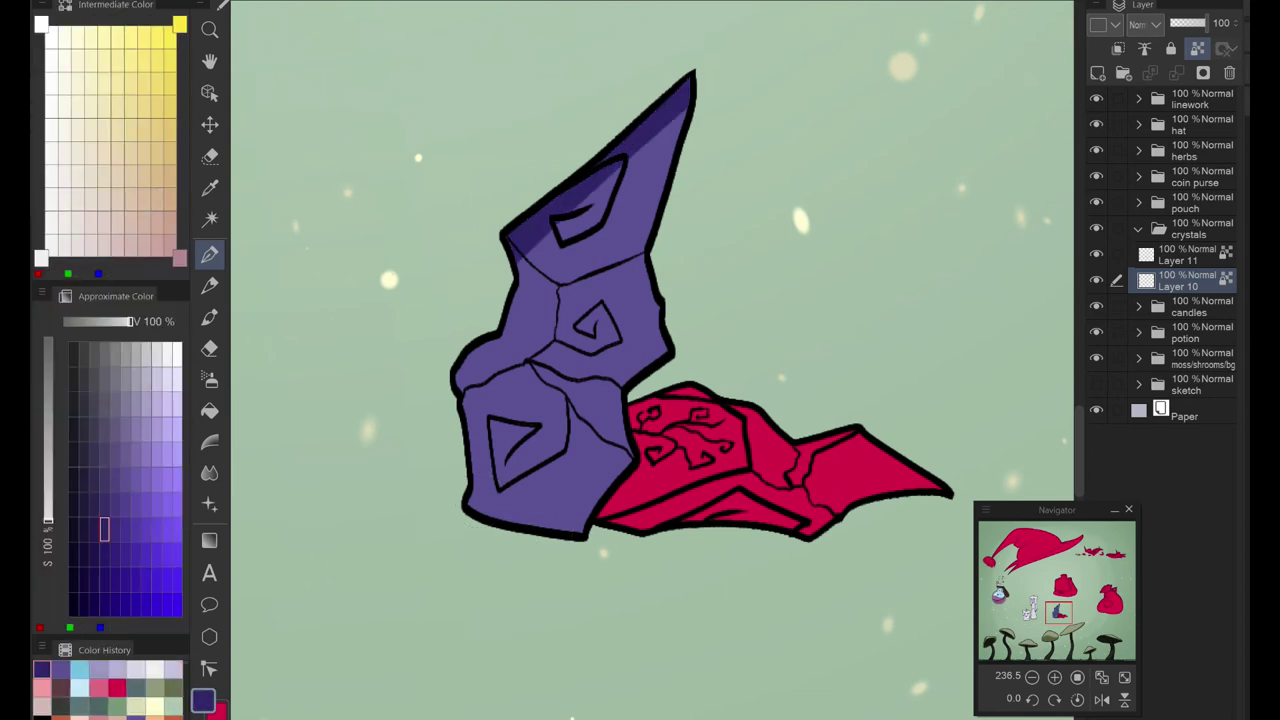
left_click(141, 5)
mouse_move(470, 280)
left_mouse_down()
mouse_move(690, 160)
mouse_move(682, 337)
left_mouse_up()
Step: Paint bands of medium purple, light lavender and white down the lower half of the upright crystal to its base
left_click(141, 5)
left_click(146, 403)
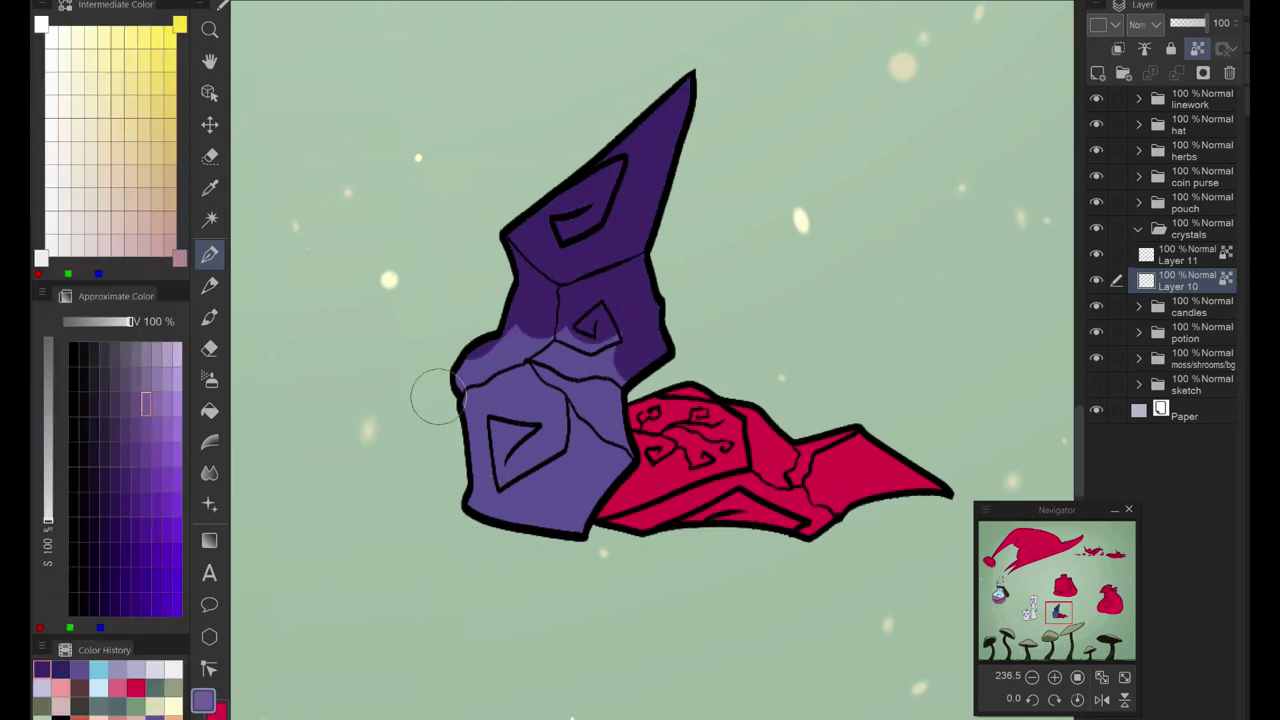
left_click_drag(439, 397, 630, 455)
left_click(165, 385)
left_click_drag(465, 420, 620, 470)
left_click(141, 5)
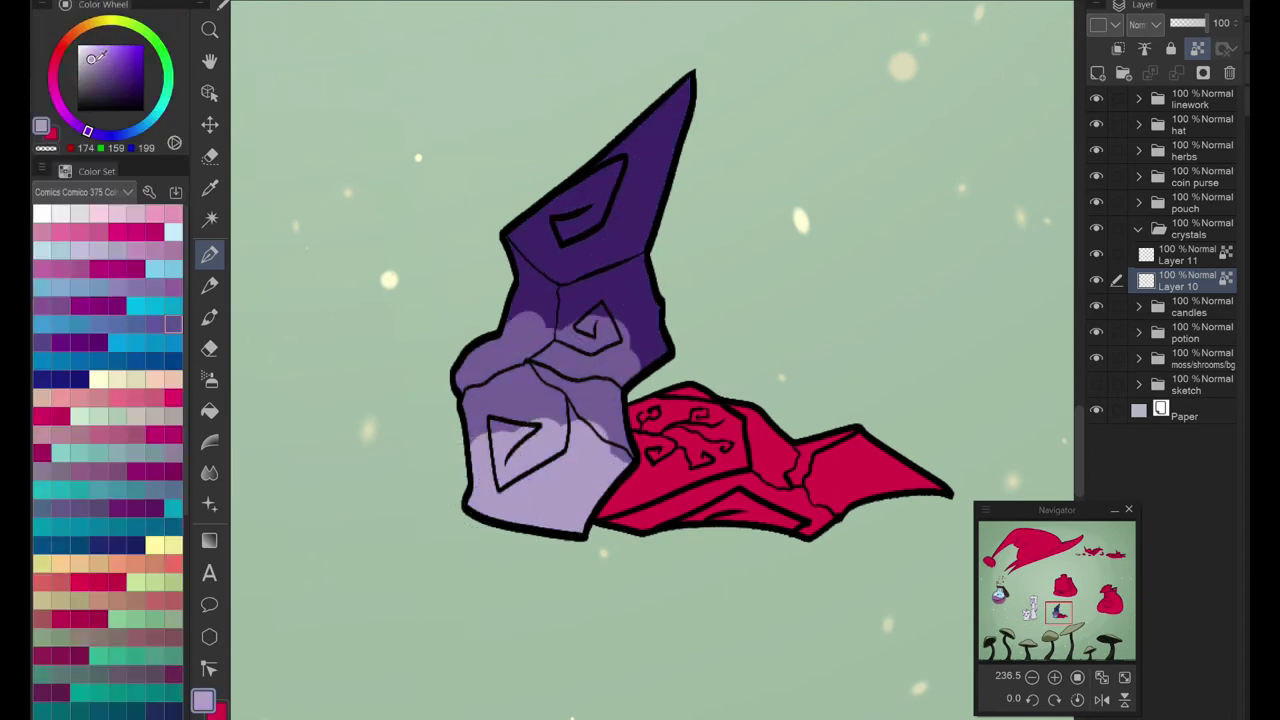
left_click(41, 213)
left_click_drag(470, 495, 650, 510)
Step: Blend the upright crystal's color bands into a smooth gradient using Color extension at size 50 and Blur at size 120
left_click(141, 5)
left_click(145, 190)
left_click(167, 639)
mouse_move(510, 268)
left_mouse_down()
mouse_move(560, 380)
mouse_move(650, 320)
mouse_move(490, 412)
mouse_move(605, 460)
mouse_move(555, 305)
mouse_move(540, 450)
mouse_move(509, 495)
mouse_move(538, 526)
left_mouse_up()
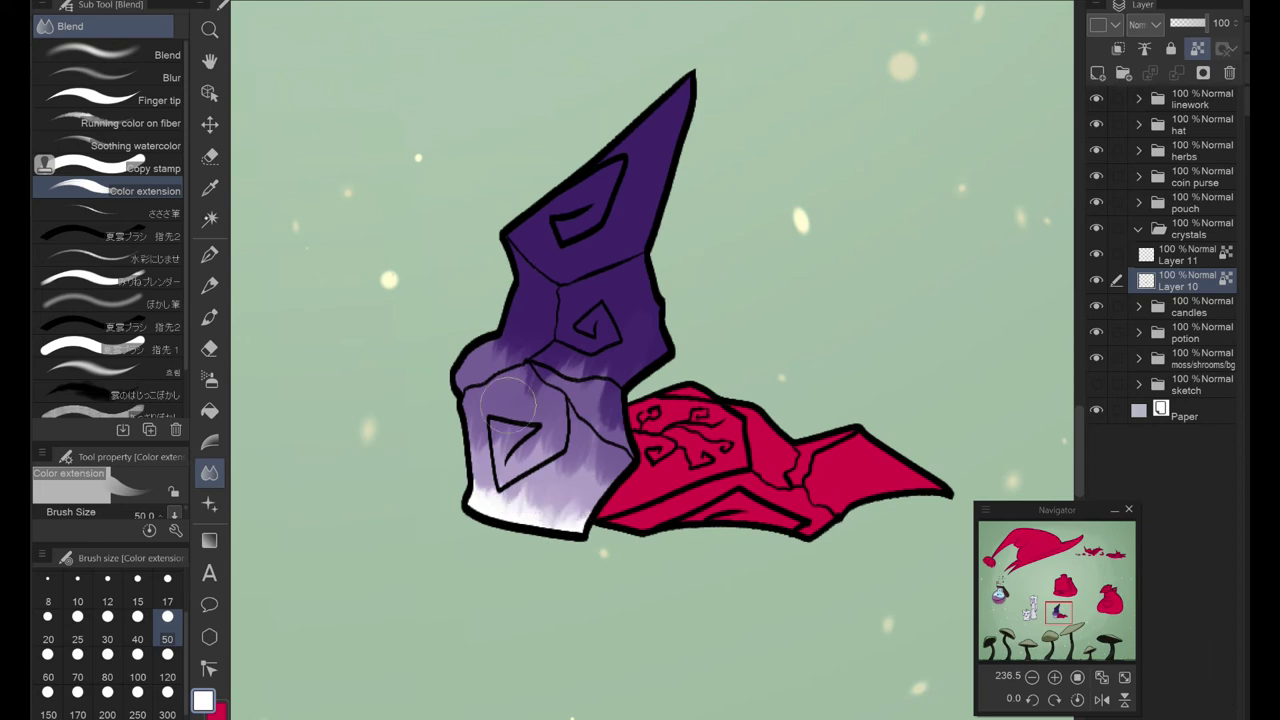
left_click(160, 77)
mouse_move(545, 300)
left_mouse_down()
mouse_move(560, 420)
mouse_move(520, 520)
left_mouse_up()
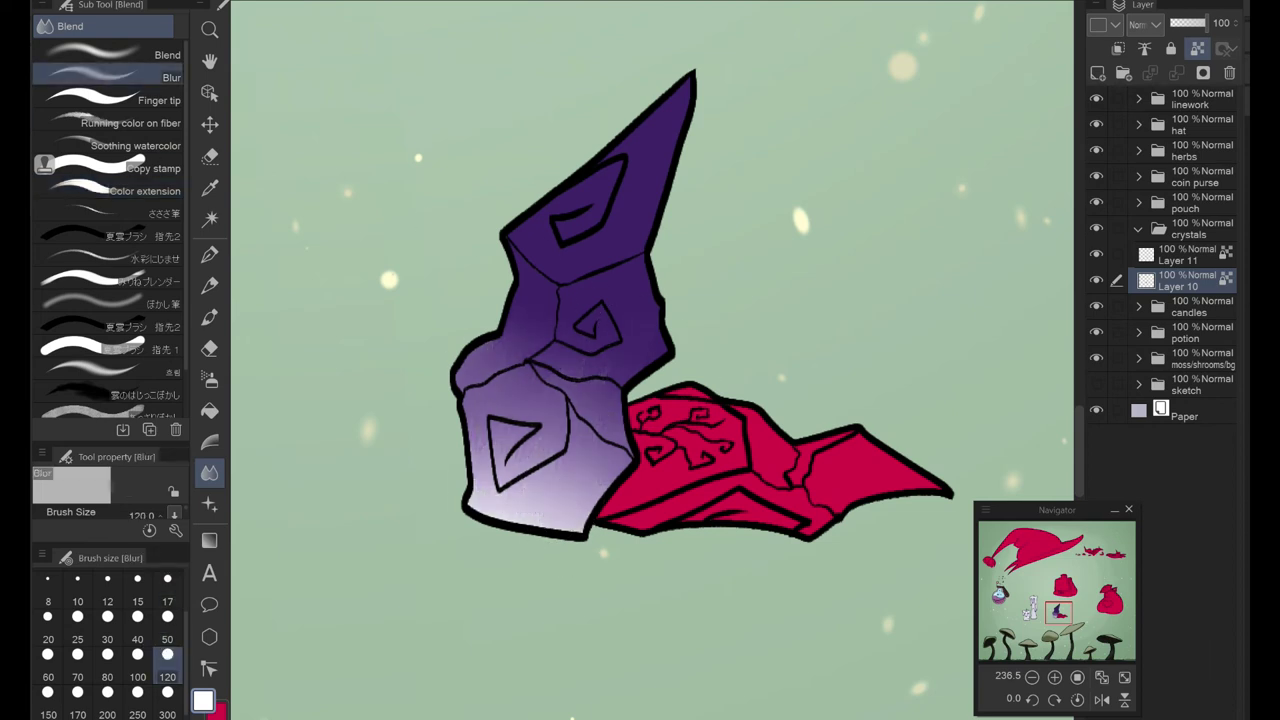
Step: Add a clipped layer above Layer 10, fill the crystal's top facet with purple and set the layer to Glow dodge
left_click(1097, 73)
left_click(209, 254)
left_click(209, 410)
left_click(600, 190)
key("p")
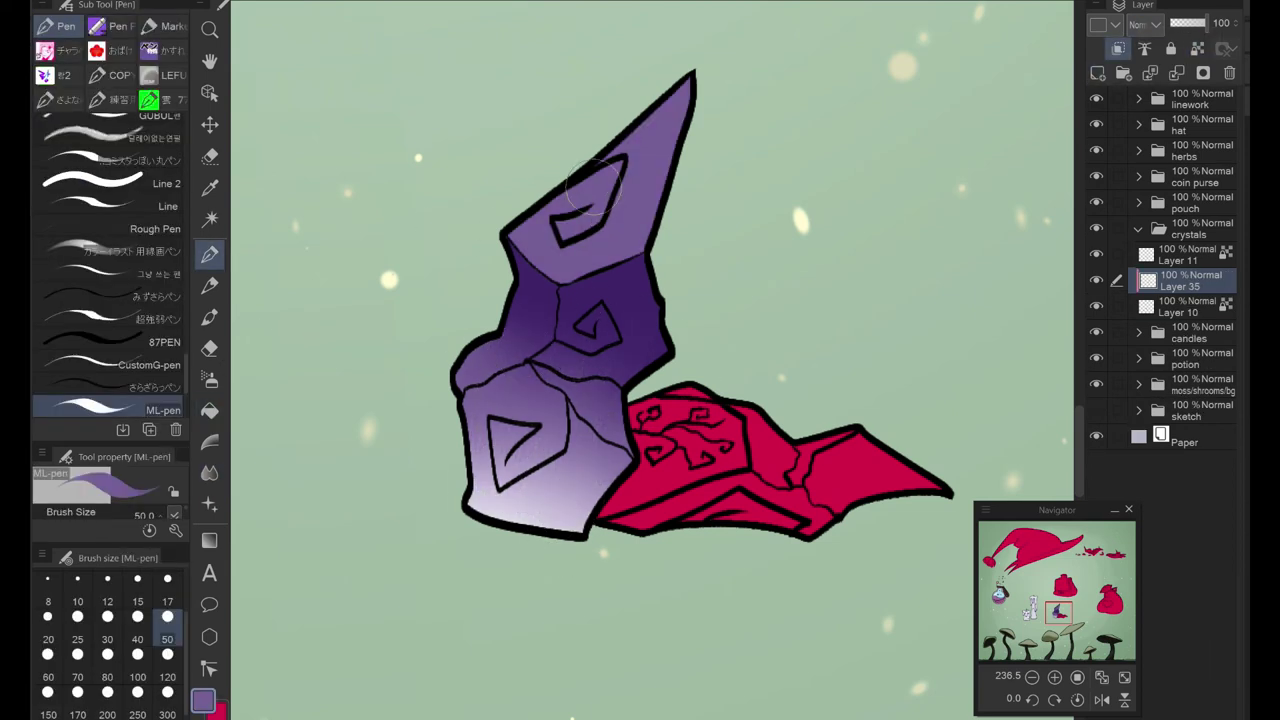
left_click(1145, 23)
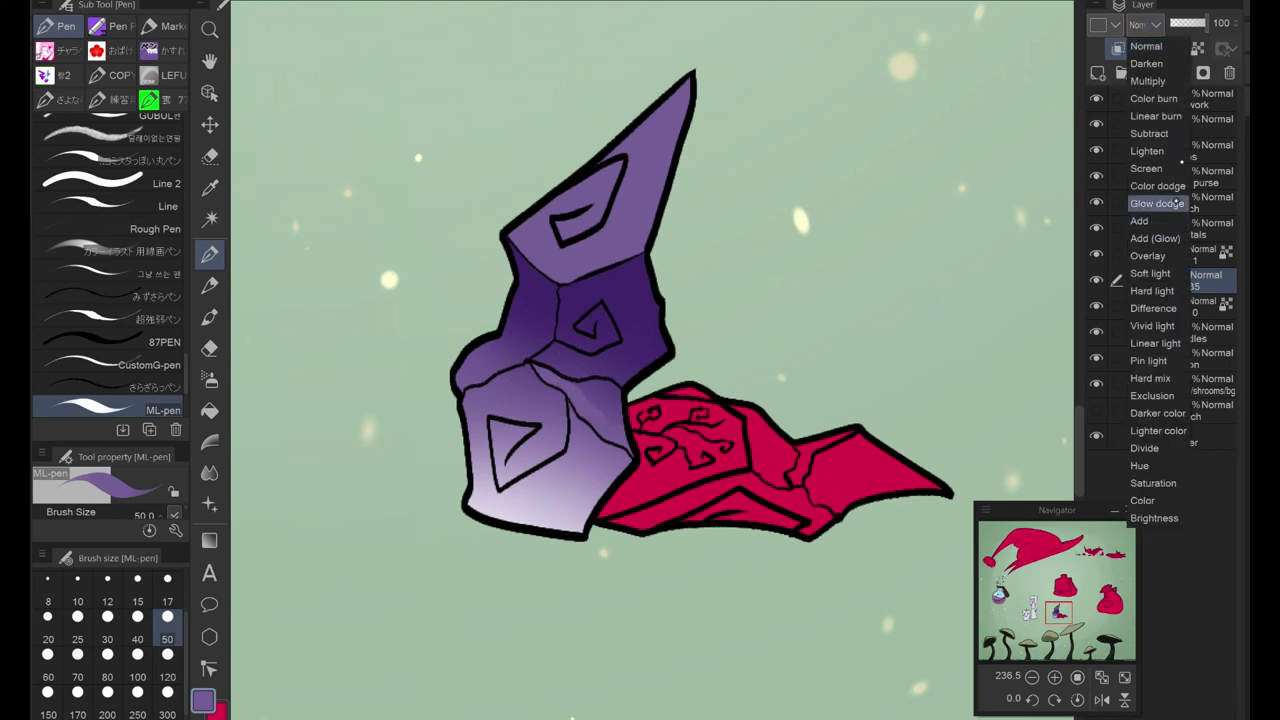
left_click(1160, 203)
Step: Fill the small facet on the crystal's lower right with glowing purple at size 17
scroll(660, 390, "up", 5)
key("e")
key("p")
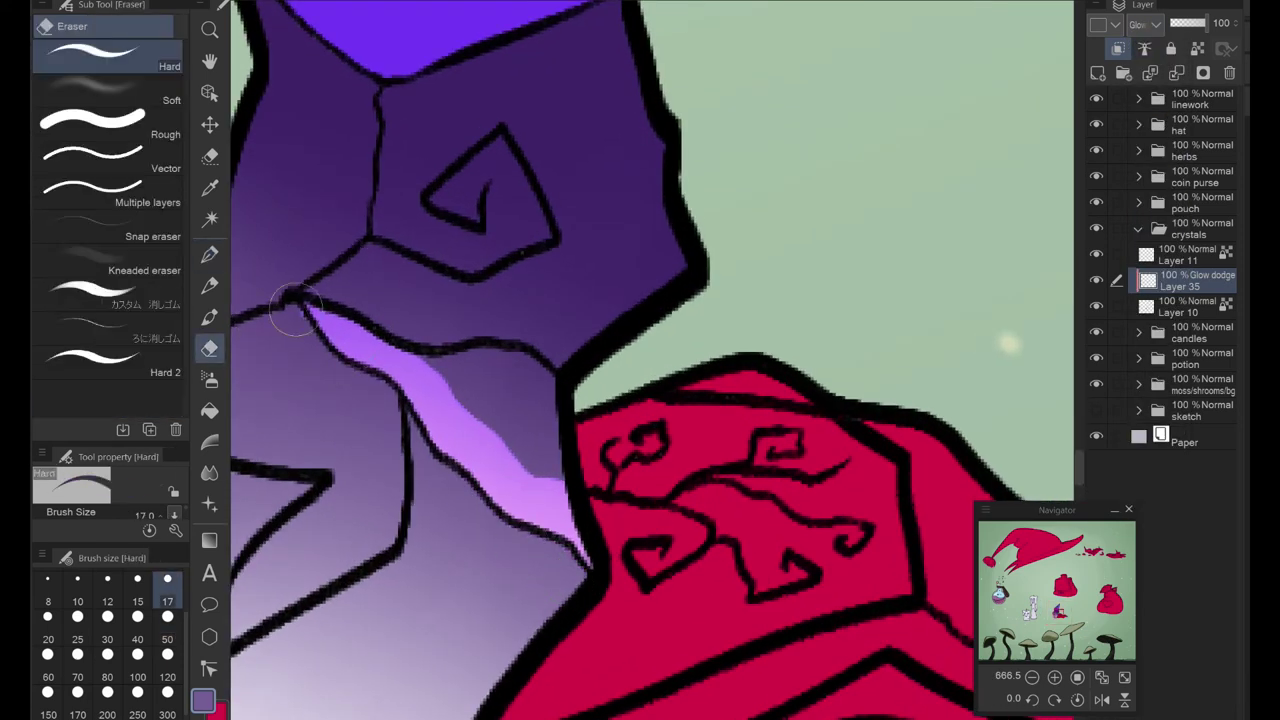
left_click_drag(445, 362, 490, 398)
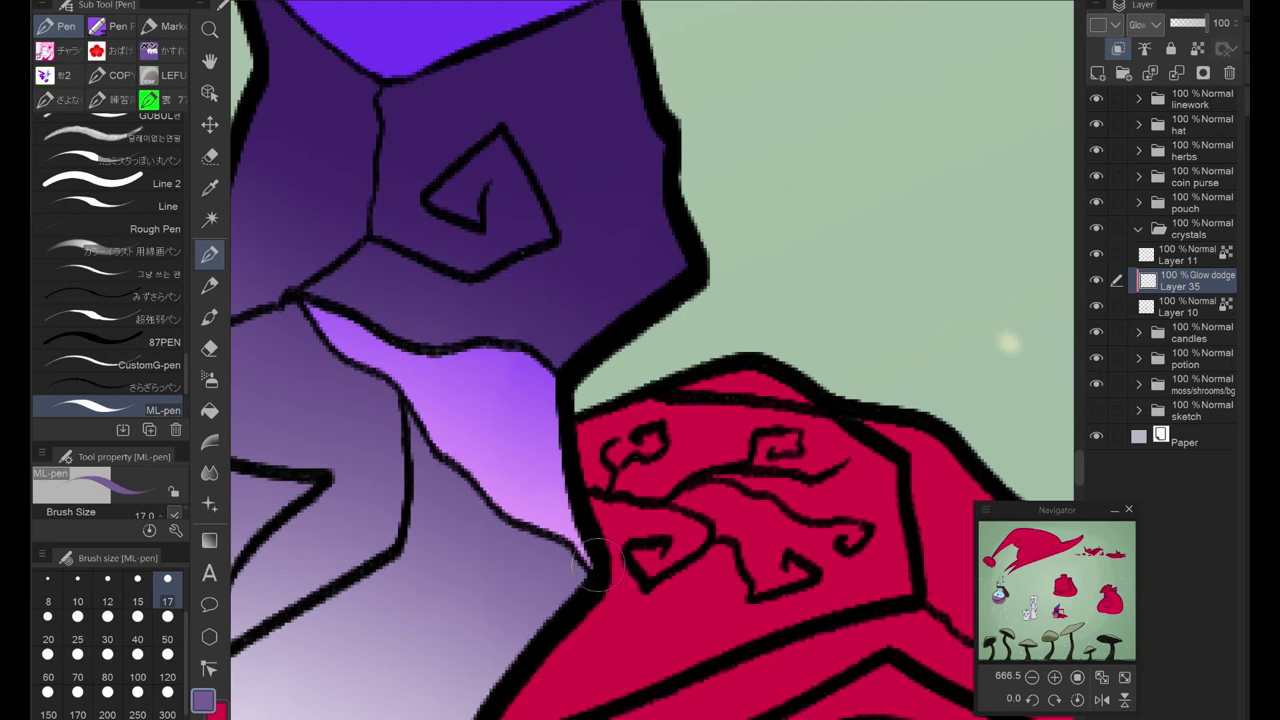
Step: Paint diagonal light streaks across the crystal's lower front facet, undoing the last stroke
scroll(597, 567, "down", 3)
scroll(443, 597, "down", 2)
left_click_drag(555, 495, 463, 663)
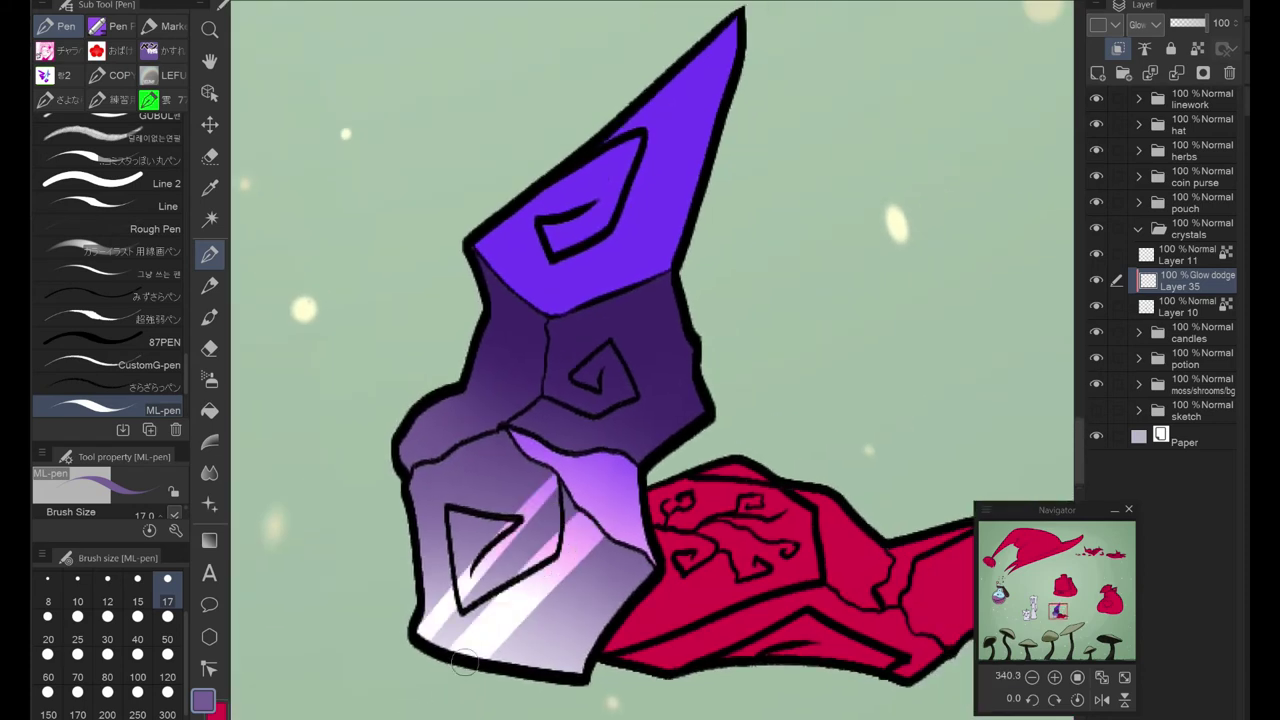
left_click_drag(654, 556, 560, 660)
key("ctrl+z")
Step: Paint glowing light streaks across the crystal's left and right middle facets
scroll(612, 428, "up", 2)
mouse_move(548, 418)
left_mouse_down()
mouse_move(472, 458)
mouse_move(400, 530)
left_mouse_up()
key("e")
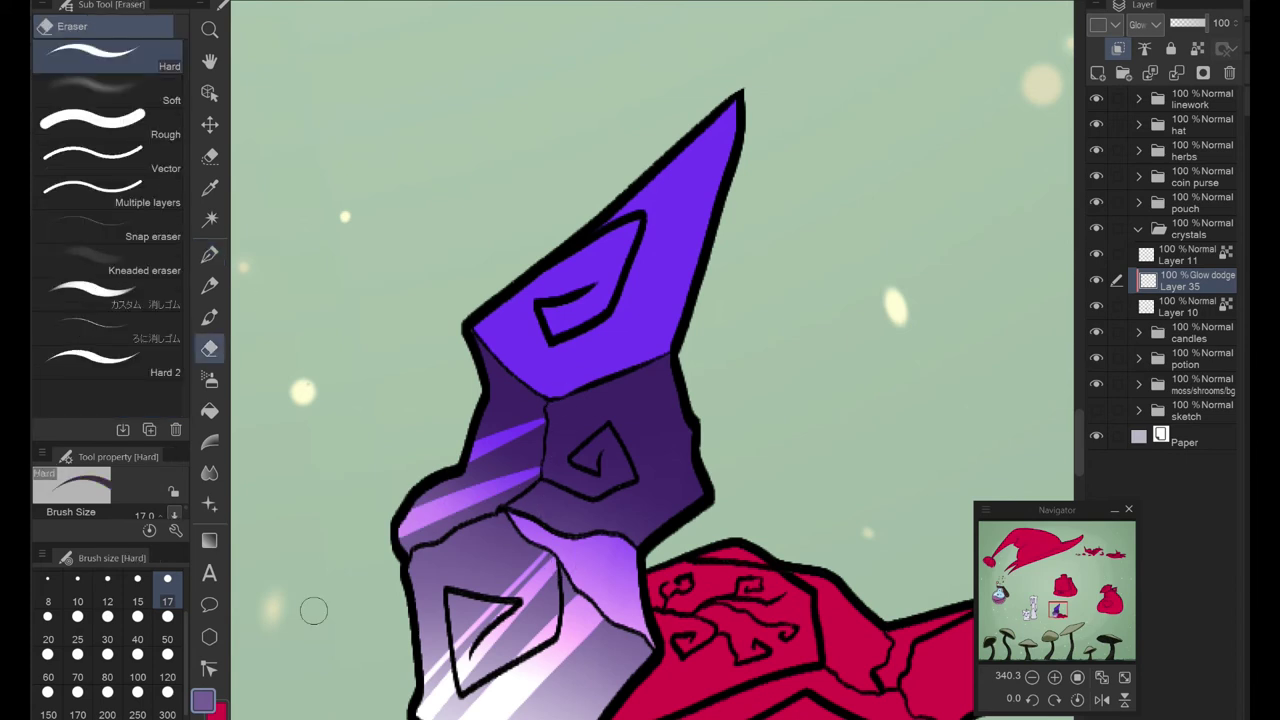
key("p")
left_click_drag(595, 390, 655, 535)
scroll(701, 554, "up", 1)
scroll(571, 277, "down", 6)
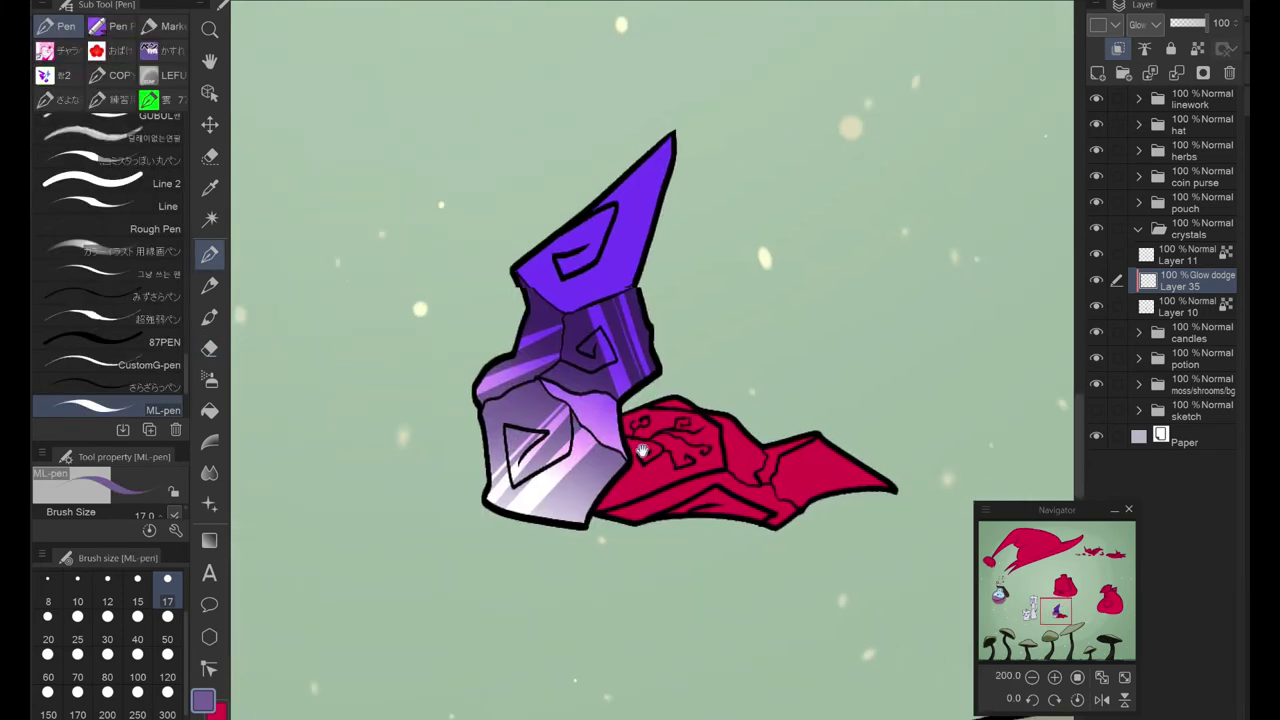
Step: Add a clipped Glow dodge layer above Layer 11 and make Layer 11 active for painting
left_click(1142, 24)
left_click(1190, 281)
scroll(720, 380, "up", 5)
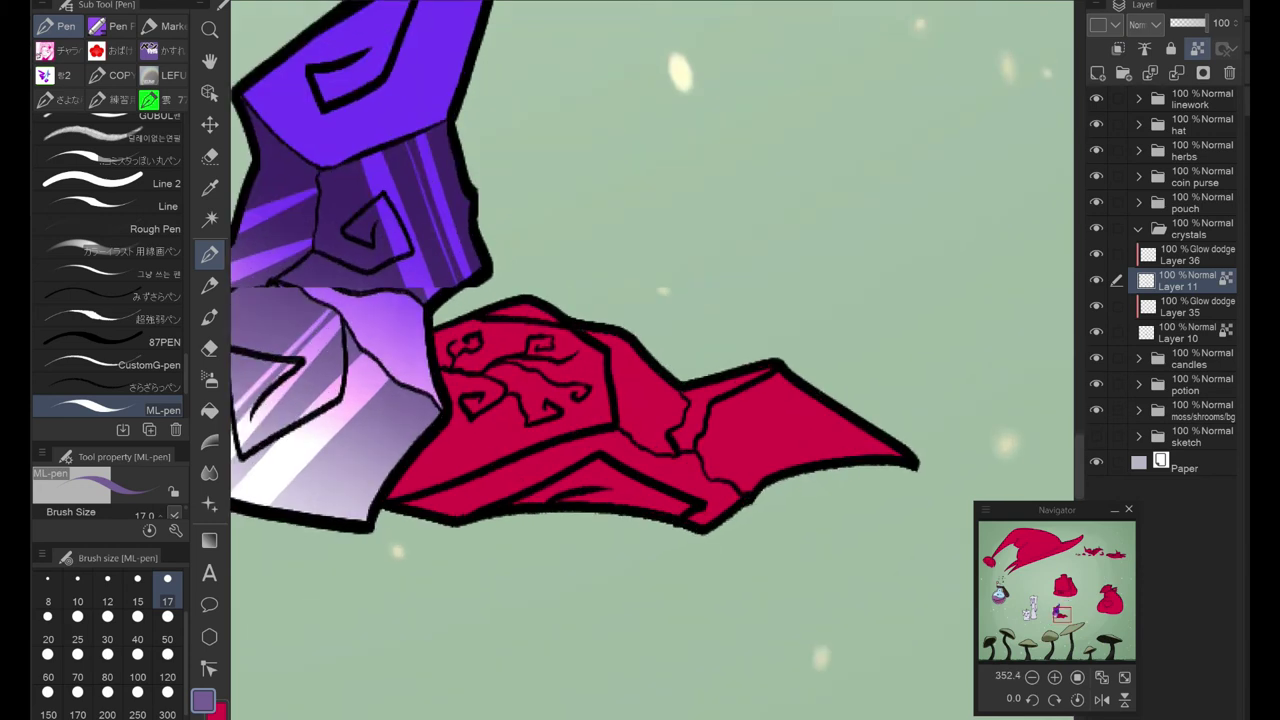
Step: Paint over the lying red crystal at size 50, from dark blue at its tip through teal to pale blue at its base
left_click(210, 254)
left_click(210, 254)
left_click_drag(780, 440, 685, 535)
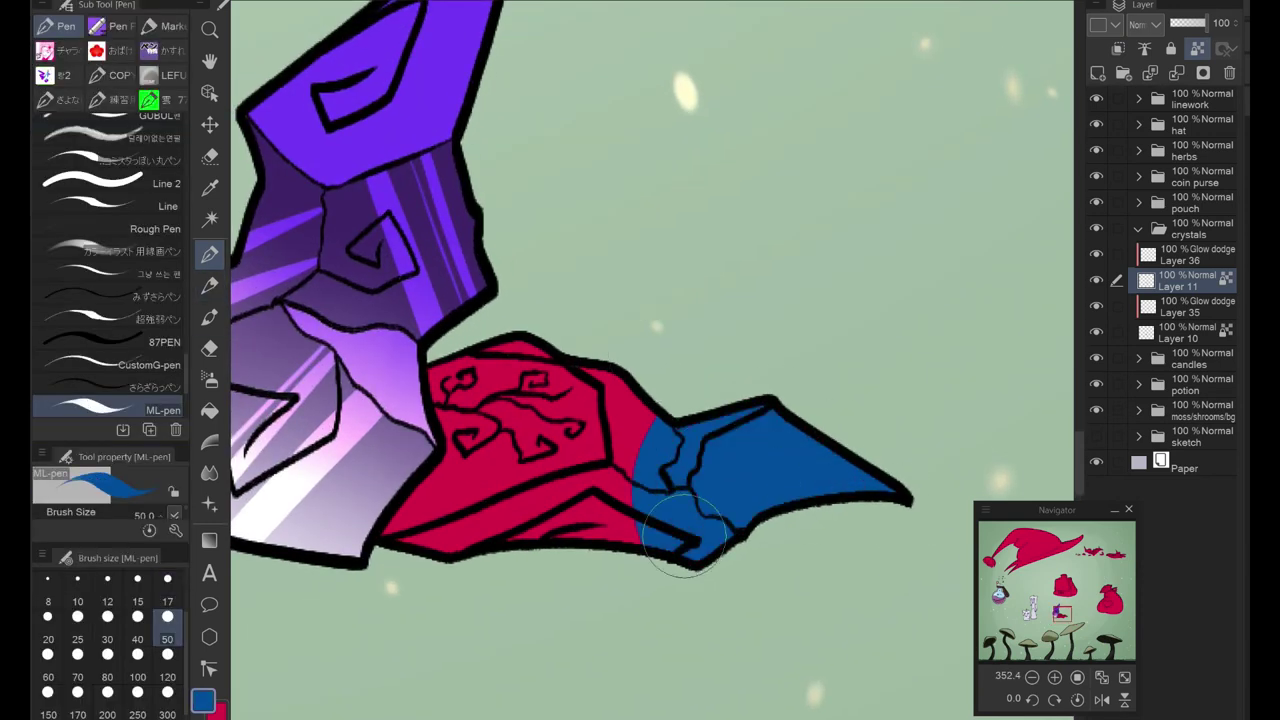
mouse_move(677, 380)
left_mouse_down()
mouse_move(543, 543)
mouse_move(520, 380)
mouse_move(440, 530)
mouse_move(410, 480)
left_mouse_up()
Step: Blend the blue crystal's color bands into a smooth gradient with Color extension at size 50 and Blur at size 120
left_click(210, 473)
left_click(110, 190)
mouse_move(740, 440)
left_mouse_down()
mouse_move(780, 500)
mouse_move(652, 413)
mouse_move(556, 500)
mouse_move(430, 500)
mouse_move(425, 368)
mouse_move(471, 533)
left_mouse_up()
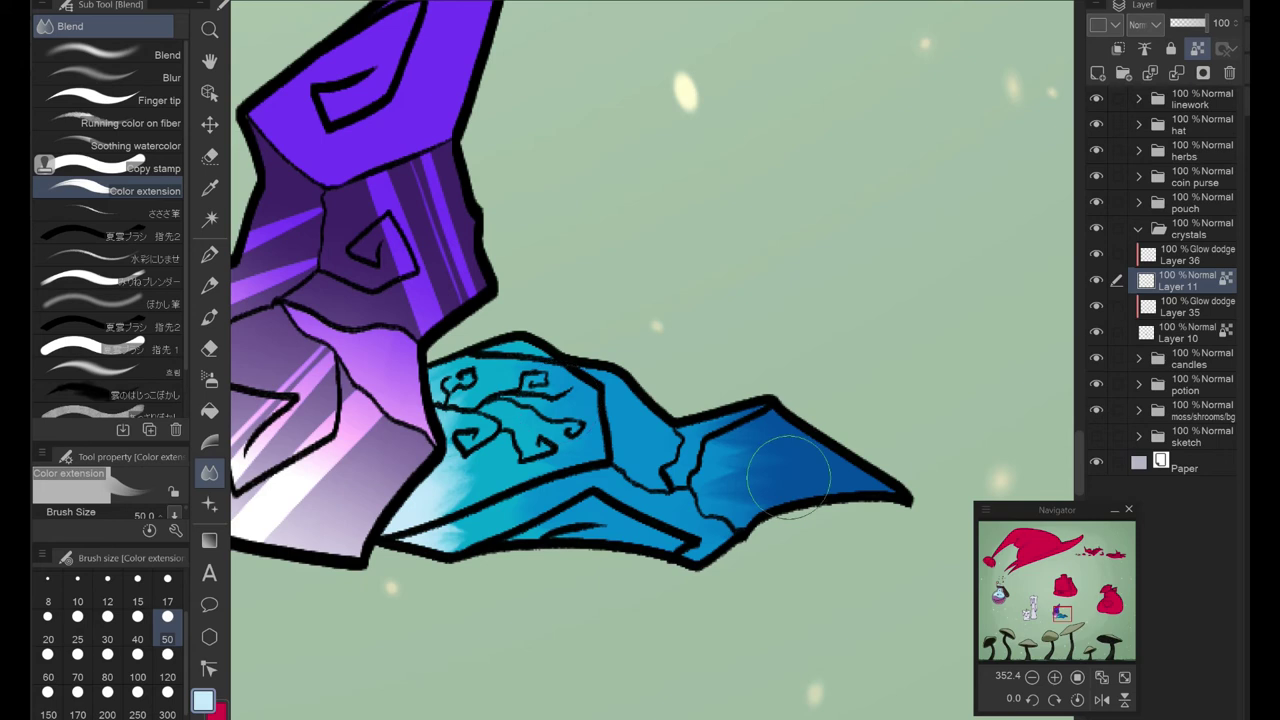
left_click_drag(788, 477, 720, 470)
left_click(110, 77)
left_click(167, 677)
left_click_drag(514, 543, 430, 520)
left_click_drag(740, 460, 880, 480)
Step: On Layer 36, fill the blue crystal's whole rune-covered facet with glowing cyan, painting in the parts the fill missed
left_click(1190, 255)
key("p")
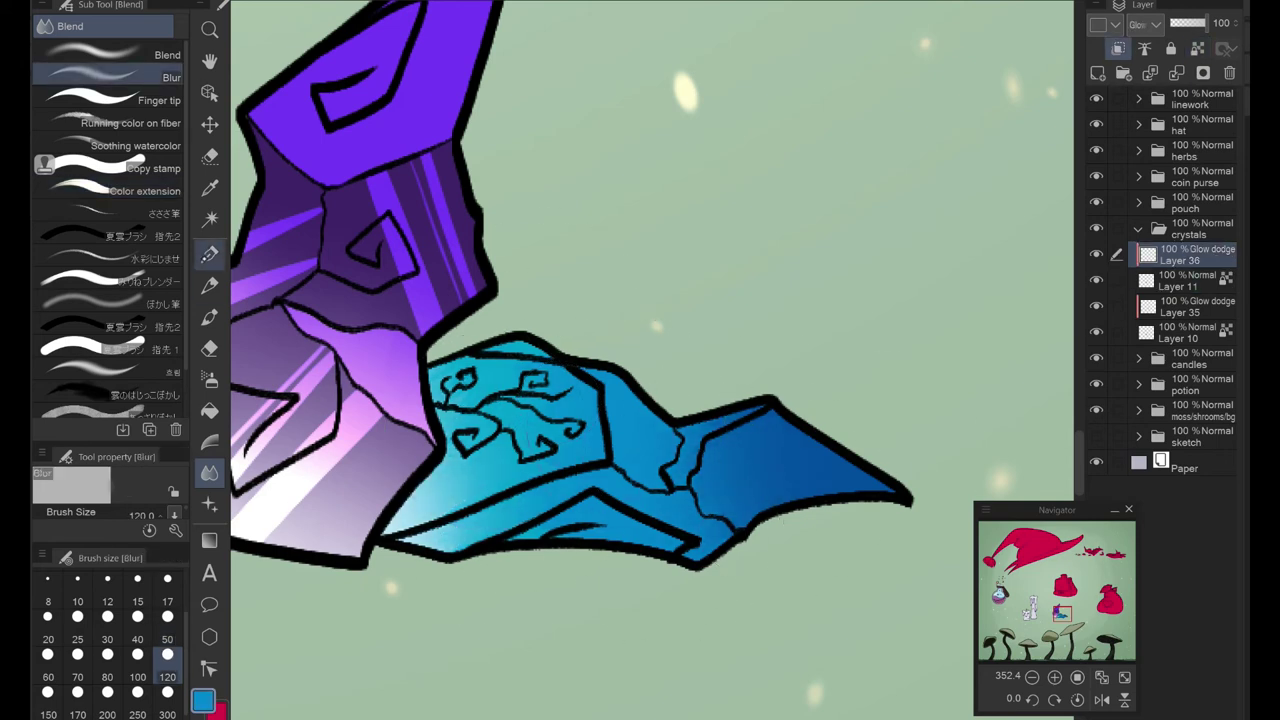
key("g")
scroll(482, 320, "up", 3)
left_click(482, 320)
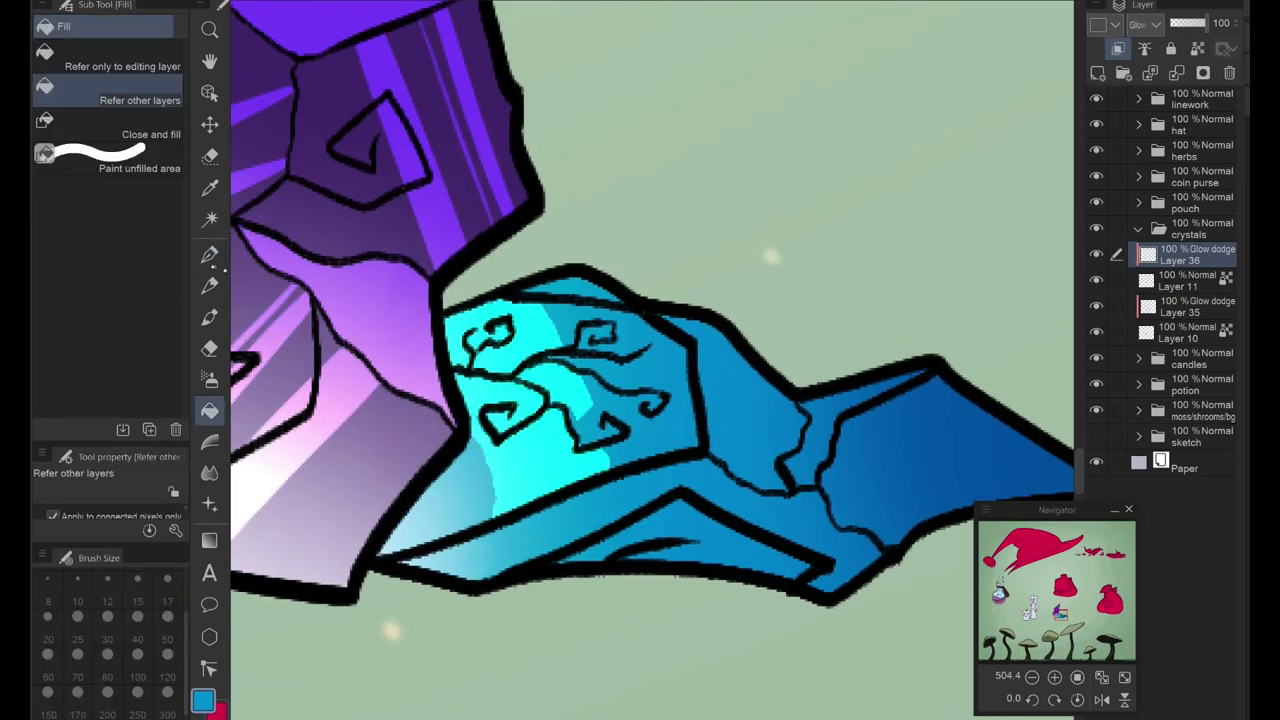
key("p")
left_click_drag(400, 535, 533, 475)
mouse_move(600, 315)
left_mouse_down()
mouse_move(690, 445)
mouse_move(575, 360)
left_mouse_up()
Step: Fill the narrow facet beside the blue crystal's tip with glowing cyan at size 17
left_click_drag(843, 523, 693, 508)
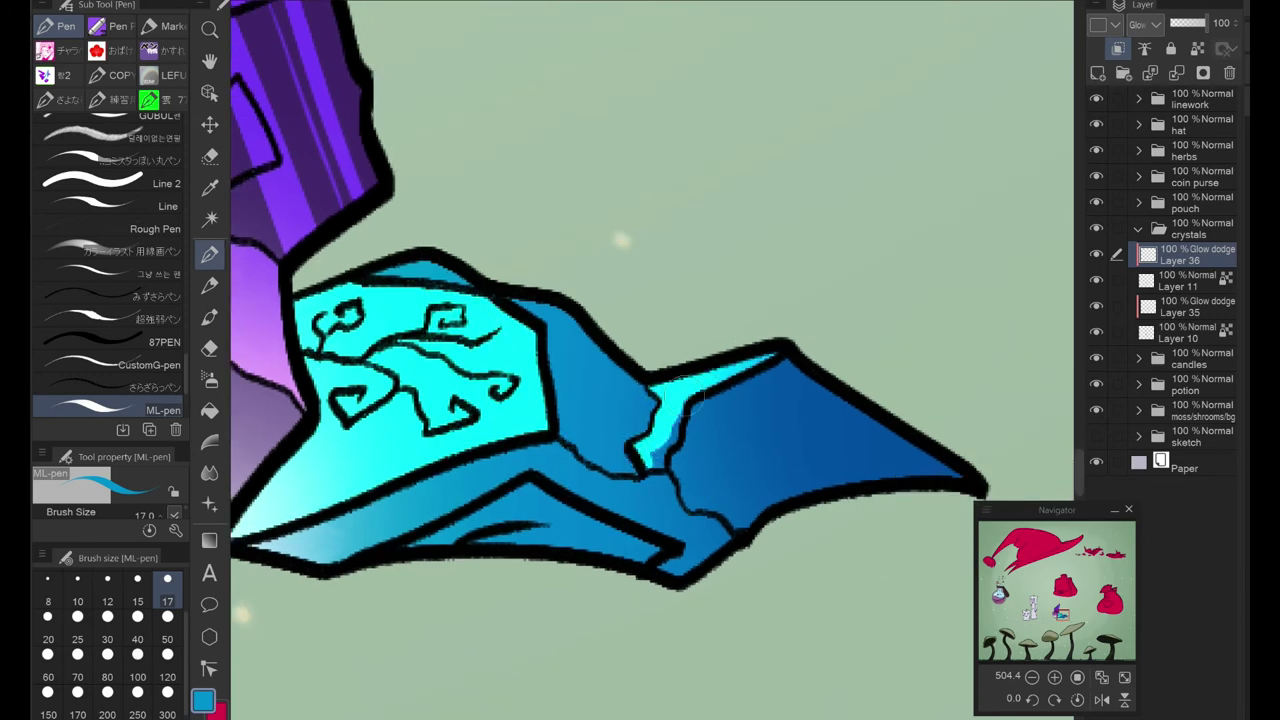
left_click_drag(669, 460, 699, 397)
Step: Try glowing cyan streaks across the blue crystal's lower facets and tip, undoing the last stroke
left_click_drag(595, 388, 440, 478)
left_click_drag(712, 462, 671, 514)
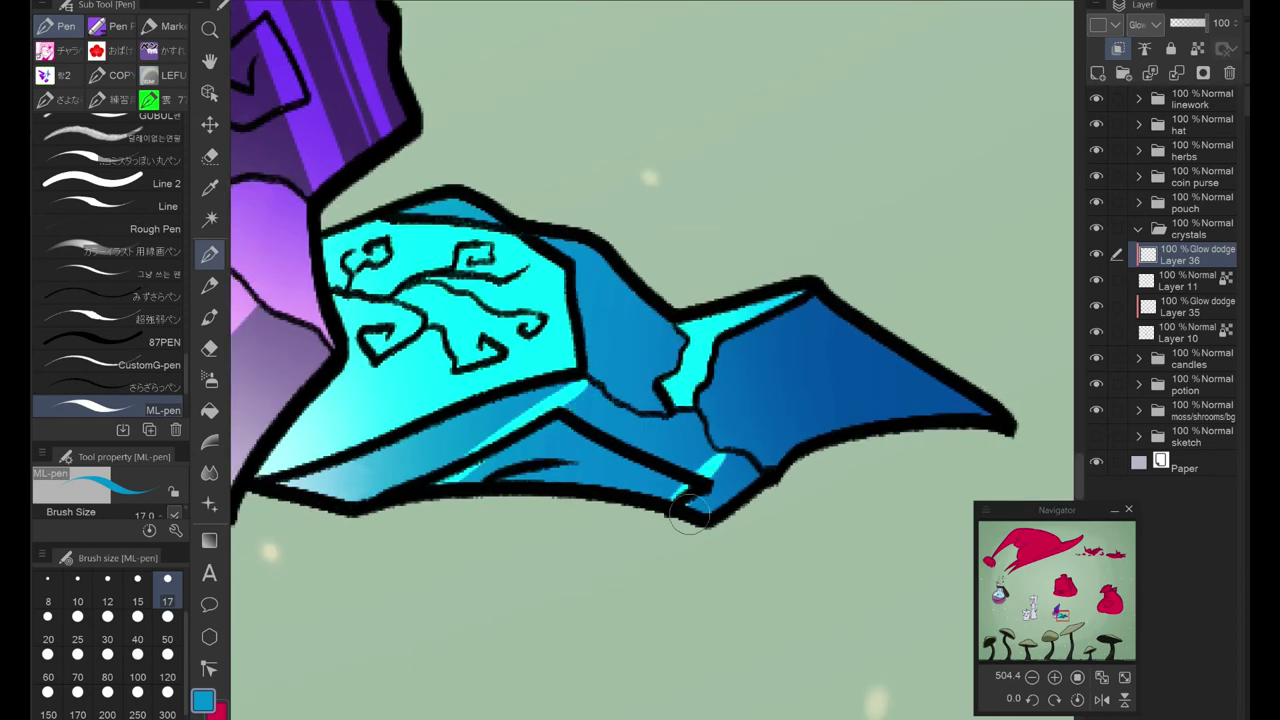
left_click_drag(605, 365, 640, 335)
left_click_drag(790, 425, 885, 345)
key("ctrl+z")
Step: Tint the narrow facet's glow with slate blue (77, 102, 162) and erase the trial streaks and patches
left_click(135, 323)
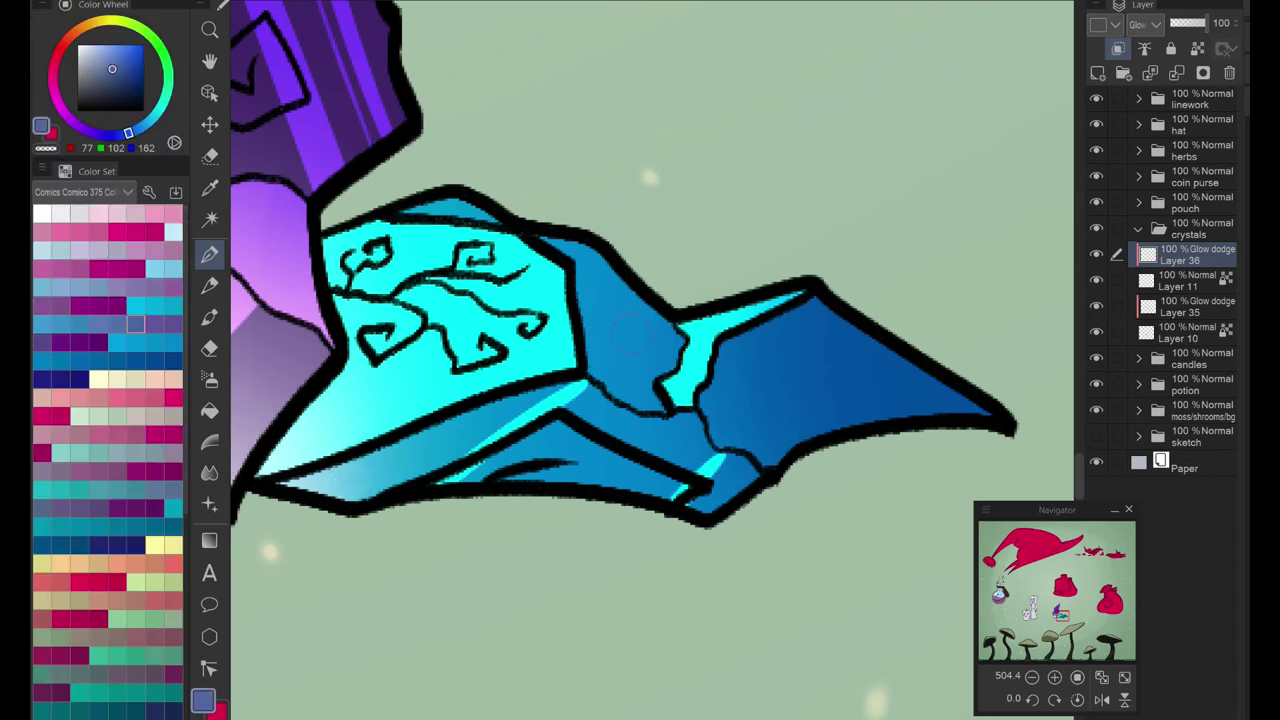
left_click_drag(590, 375, 632, 338)
left_click_drag(835, 415, 920, 380)
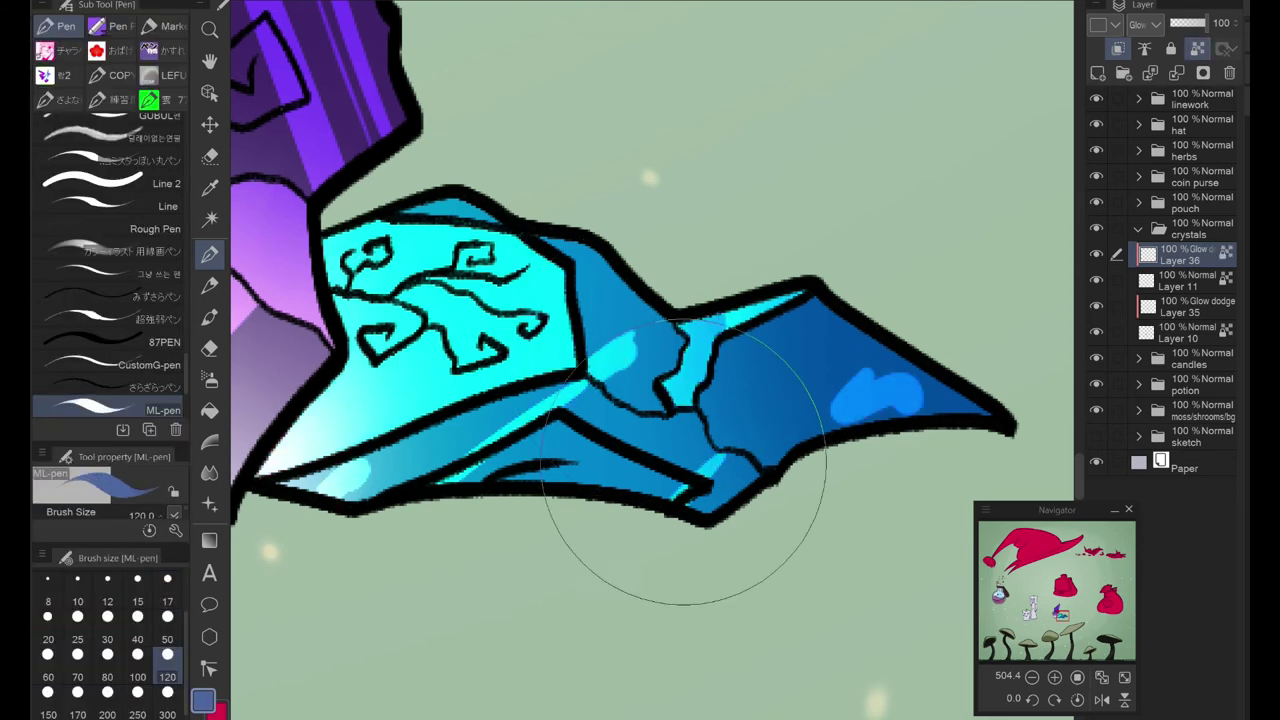
key("e")
left_click_drag(850, 400, 942, 390)
left_click_drag(387, 463, 420, 511)
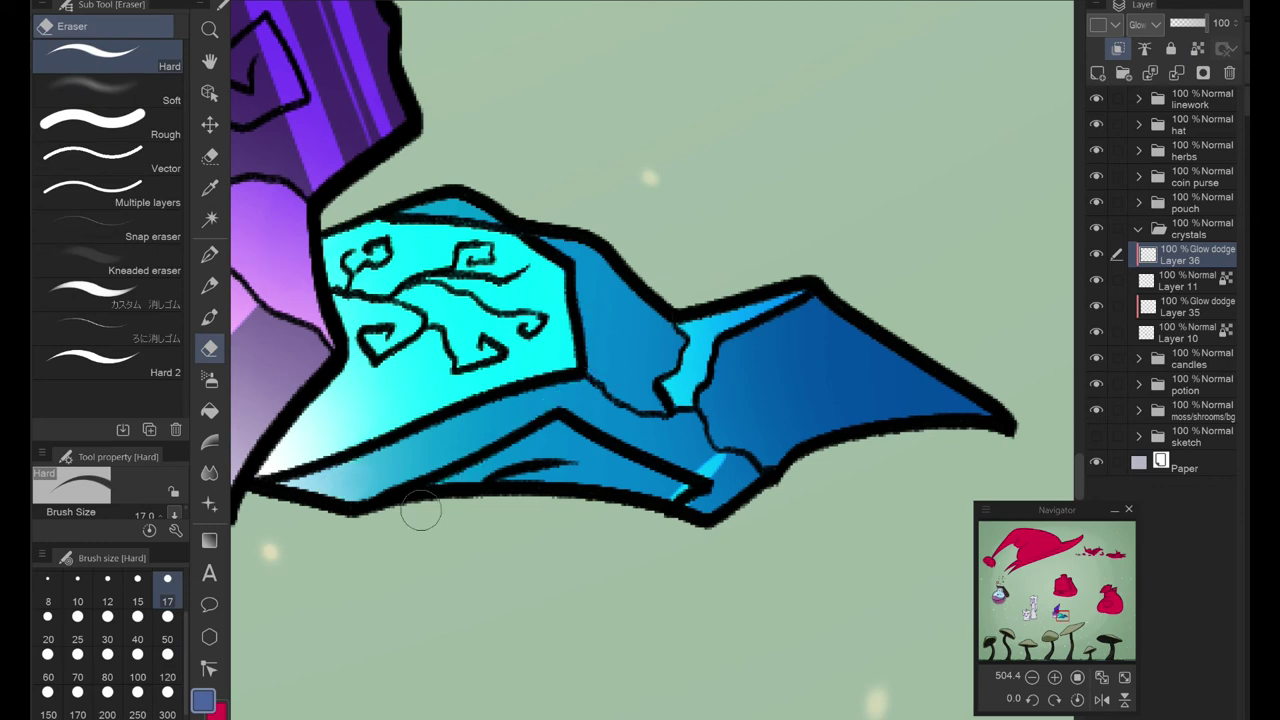
Step: Paint slate-blue glowing streaks across the blue crystal's lower, middle and tip facets at size 17
key("p")
left_click_drag(570, 415, 505, 470)
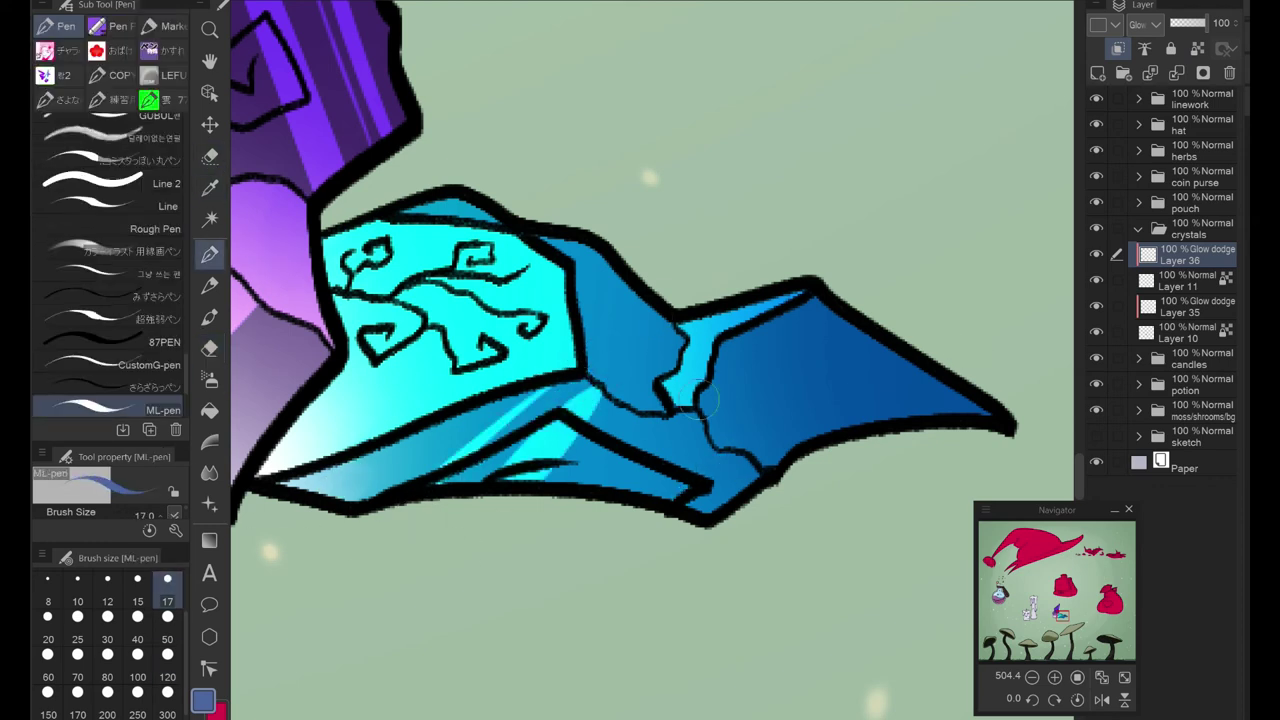
left_click_drag(705, 410, 860, 330)
left_click_drag(860, 455, 984, 385)
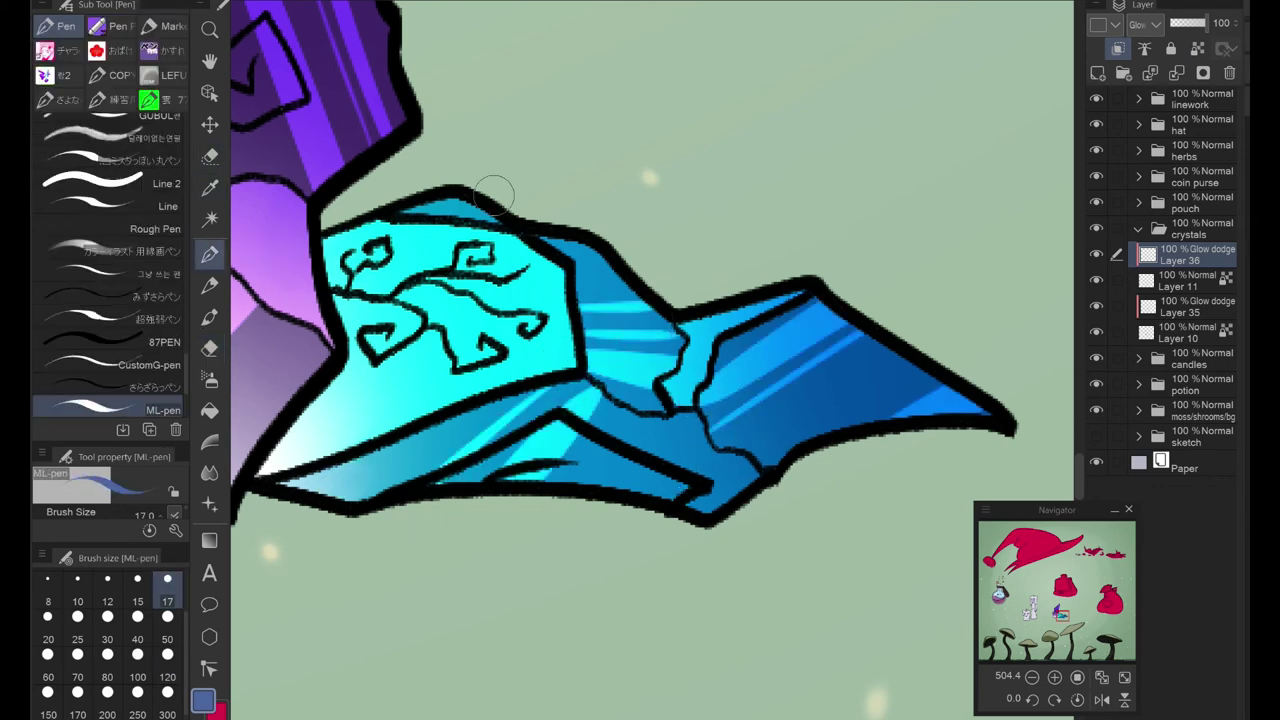
Step: On Layer 35, paint diagonal streaks across the purple crystal's top facet, giving them a pink glow
scroll(792, 437, "down", 8)
left_click(1190, 307)
scroll(727, 340, "up", 6)
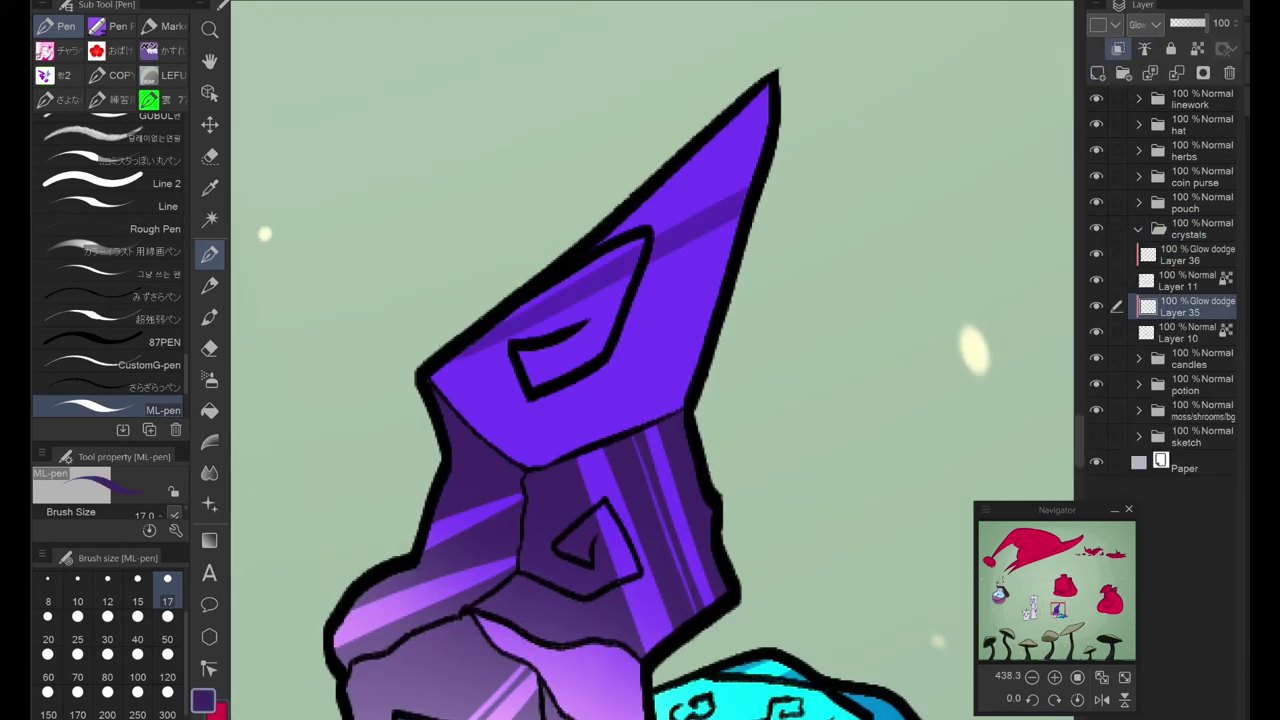
scroll(476, 478, "down", 2)
left_click_drag(430, 395, 710, 256)
left_click_drag(562, 290, 728, 190)
scroll(860, 143, "down", 2)
Step: On Layer 36, paint white light streaks across the cyan rune facet and faint ones near the blue crystal's tip
scroll(815, 440, "up", 2)
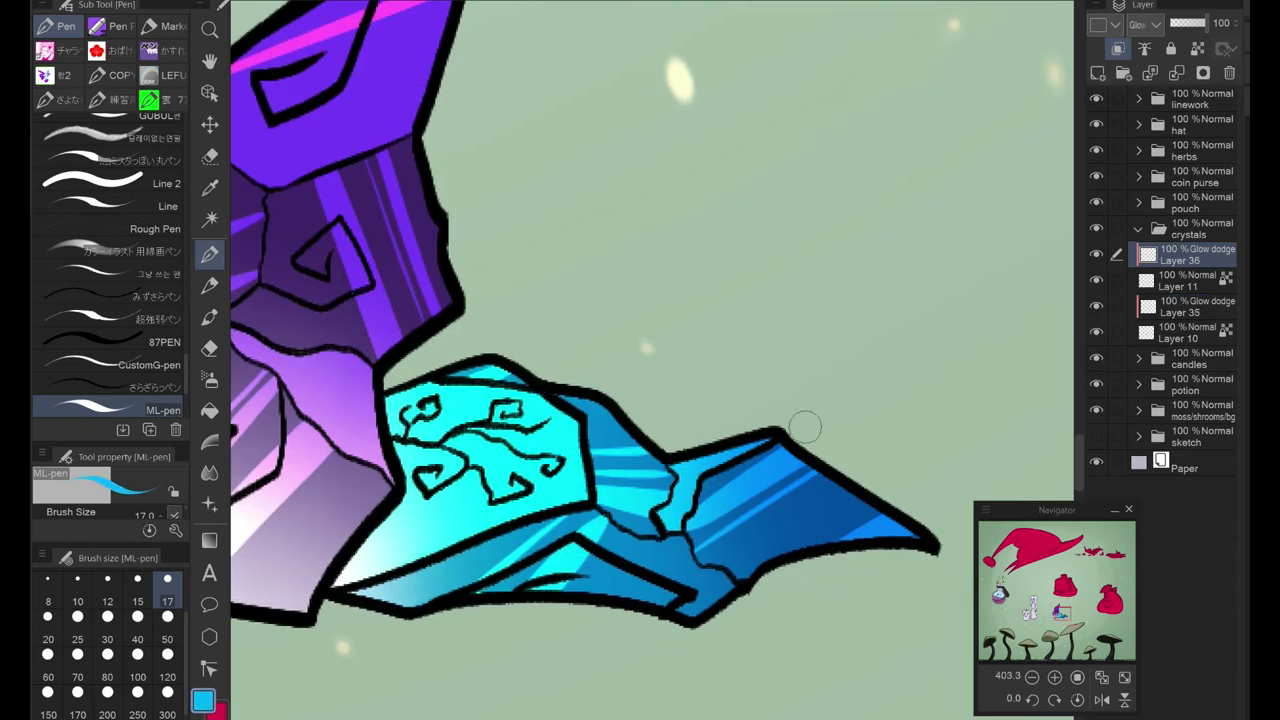
left_click_drag(458, 472, 515, 428)
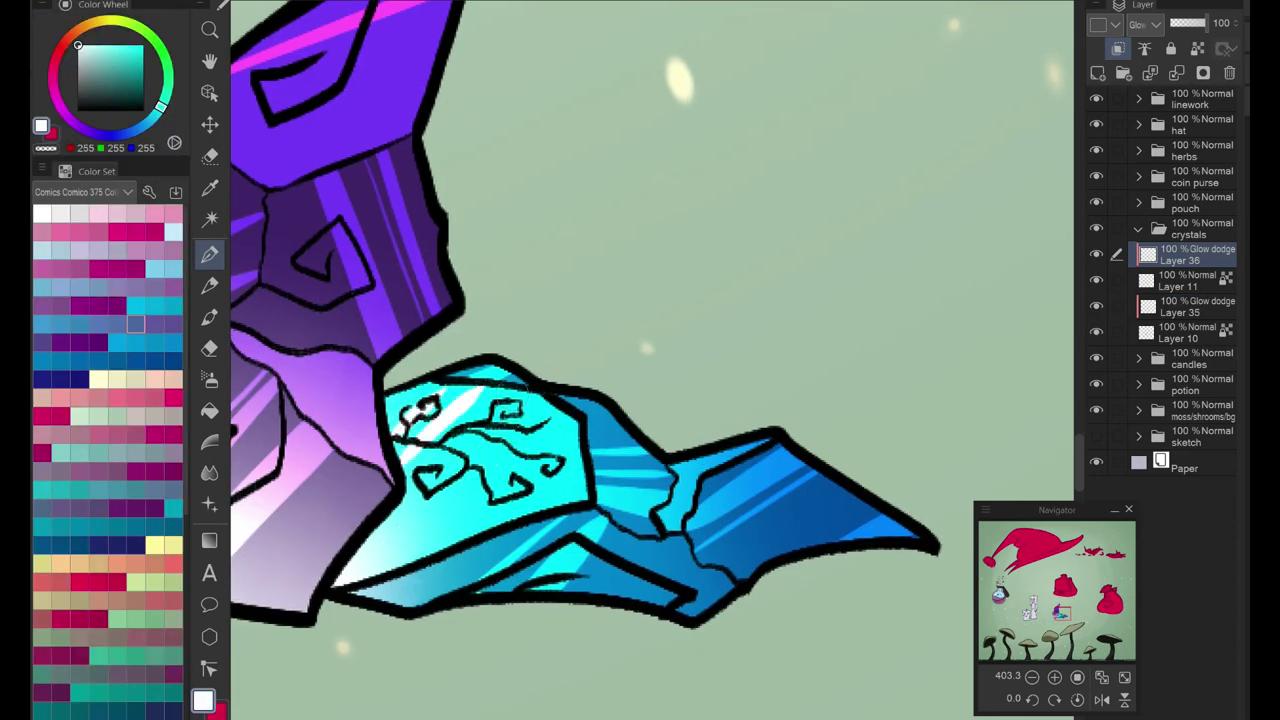
scroll(752, 473, "down", 1)
scroll(752, 473, "down", 4)
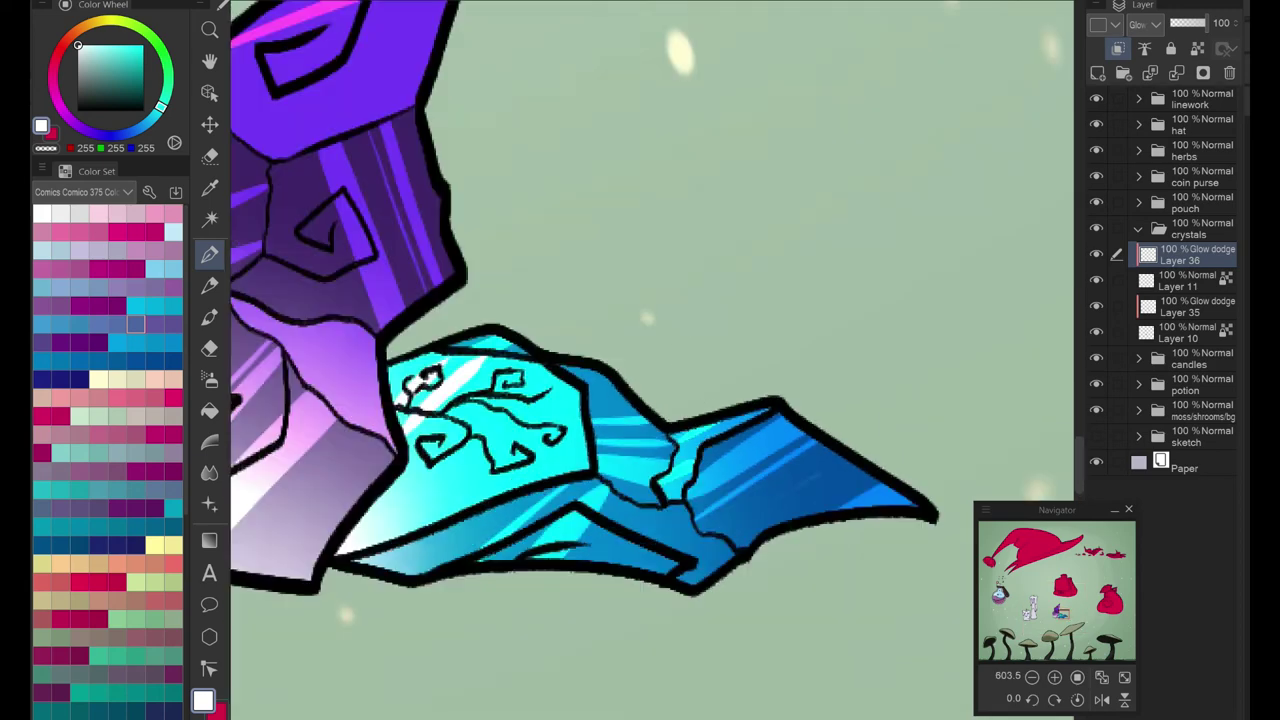
Step: Recolor the pouch's body and flap dark muted purple on Layer 12 with a size 300 brush
left_click_drag(770, 300, 686, 349)
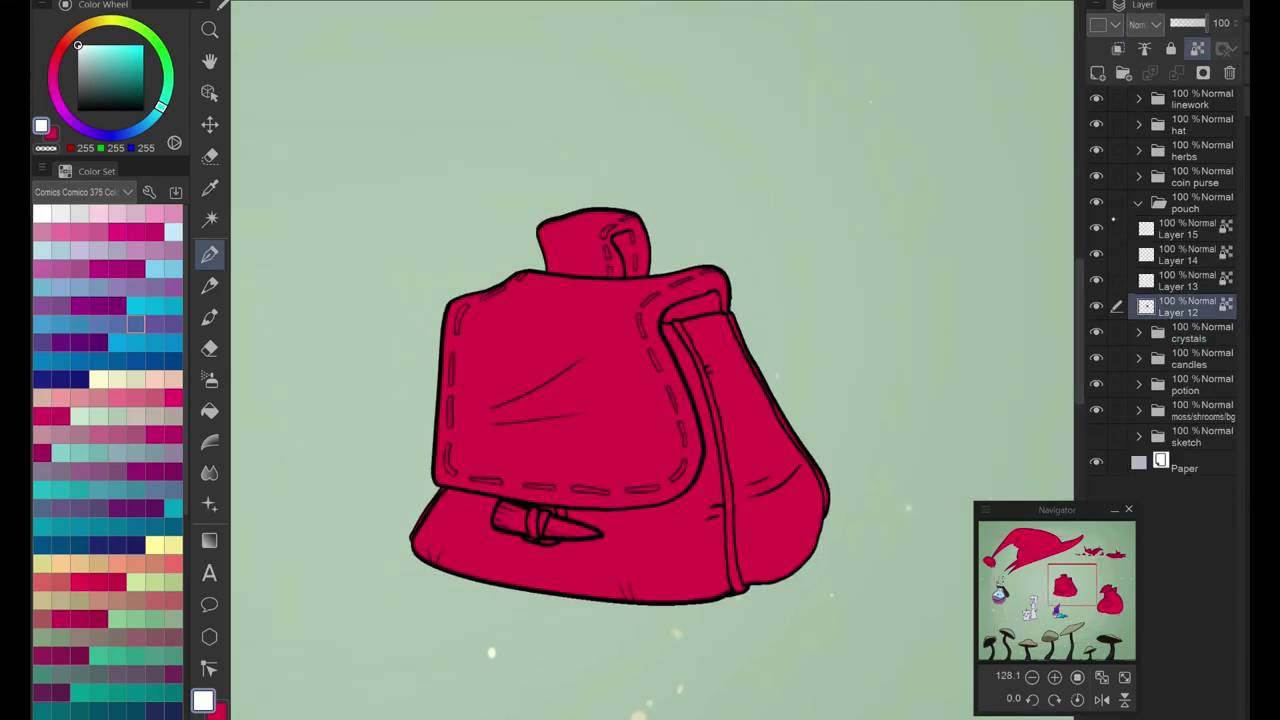
scroll(725, 260, "up", 3)
mouse_move(600, 230)
left_mouse_down()
mouse_move(620, 260)
mouse_move(620, 480)
mouse_move(640, 520)
left_mouse_up()
Step: Color the pouch's stitches and seam piping dark gray on Layer 13 and the toggle's band muted purple on Layer 14
left_click(1185, 280)
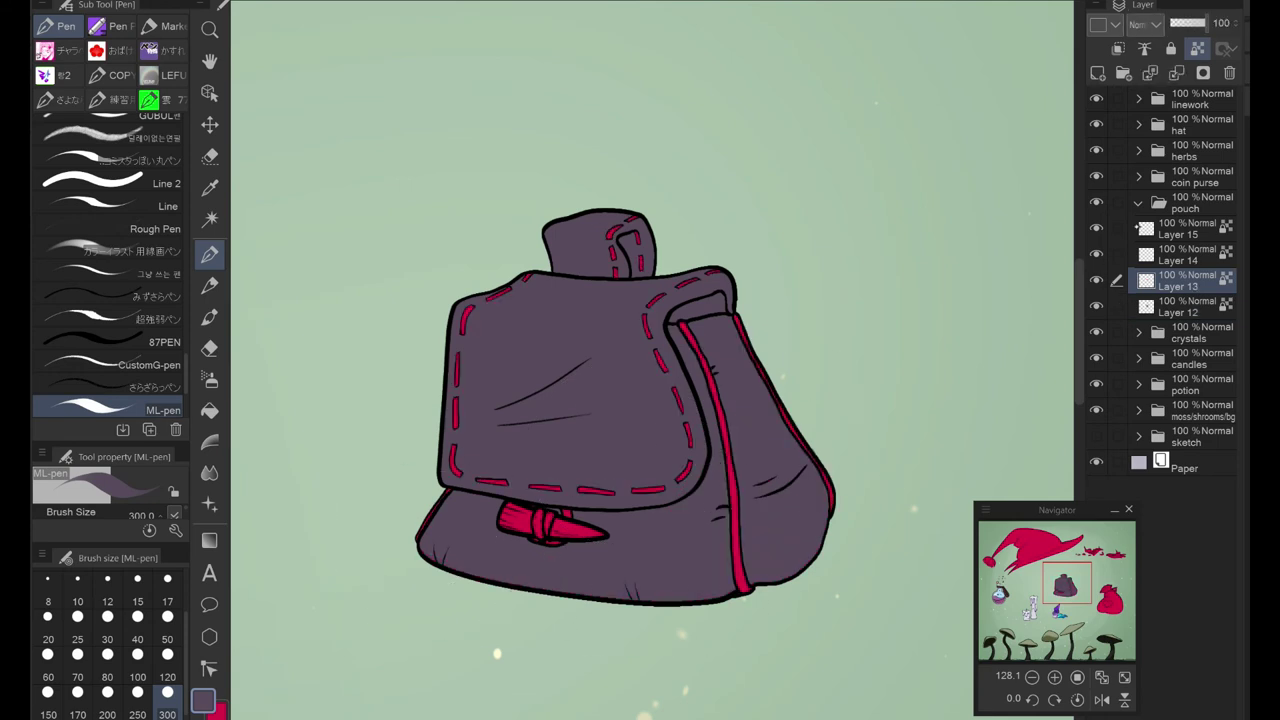
left_click(100, 5)
mouse_move(650, 190)
left_mouse_down()
mouse_move(492, 482)
mouse_move(657, 510)
mouse_move(734, 360)
mouse_move(630, 250)
left_mouse_up()
left_click(1108, 250)
key("alt+bracketright")
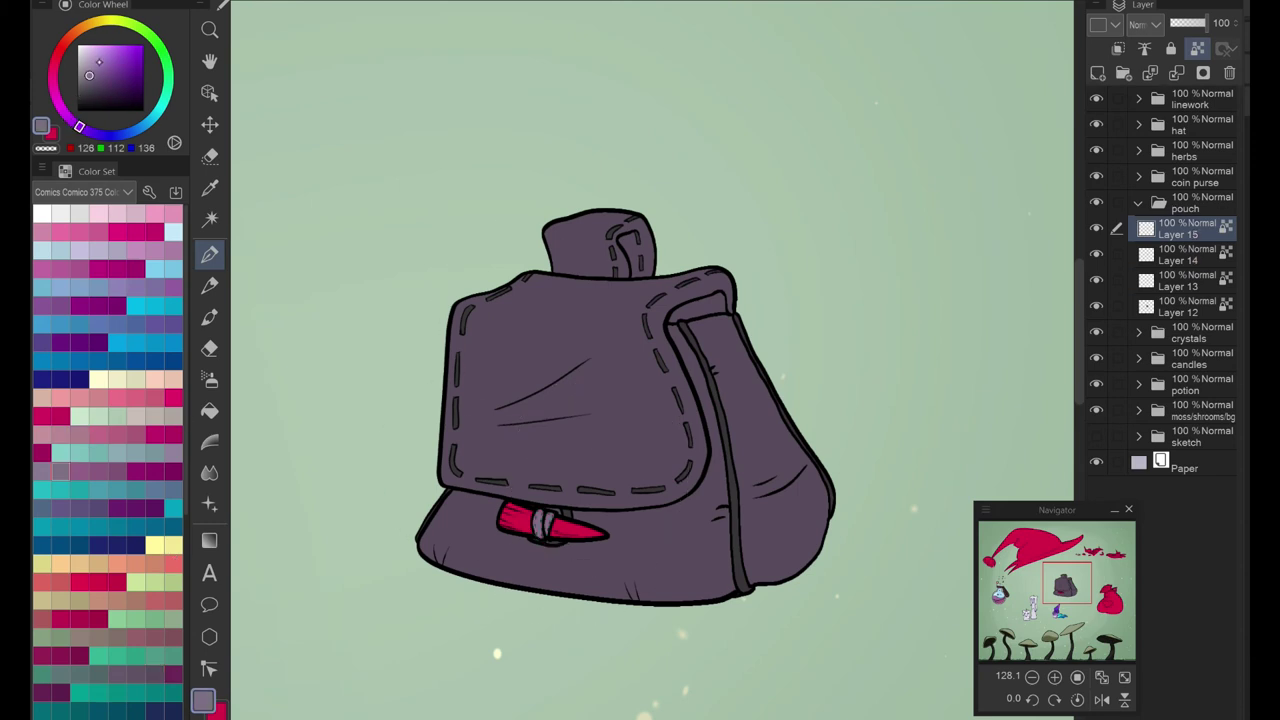
Step: Color the pouch's tusk toggle tan and white on Layer 15 and smooth the transition with Blur at size 17
left_click(545, 522, "alt")
key("j")
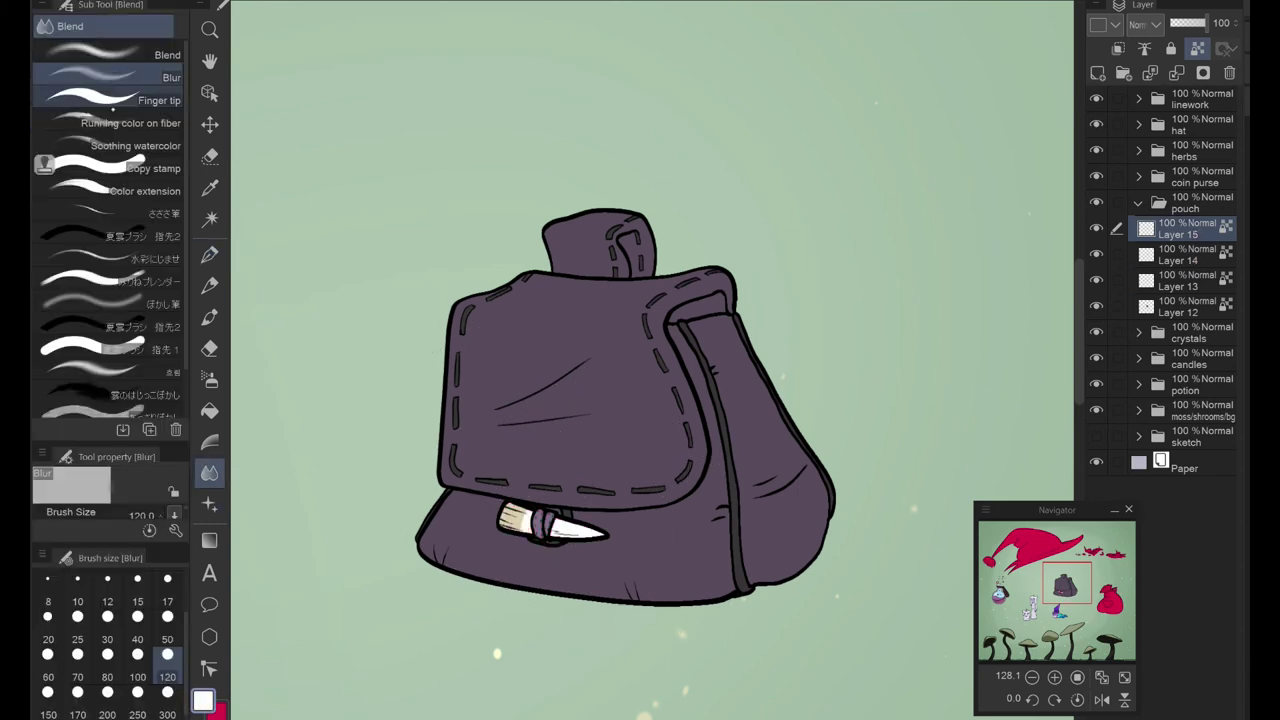
scroll(577, 553, "up", 5)
scroll(652, 361, "up", 2)
mouse_move(576, 158)
left_mouse_down()
mouse_move(500, 270)
mouse_move(530, 220)
mouse_move(560, 340)
left_mouse_up()
key("period")
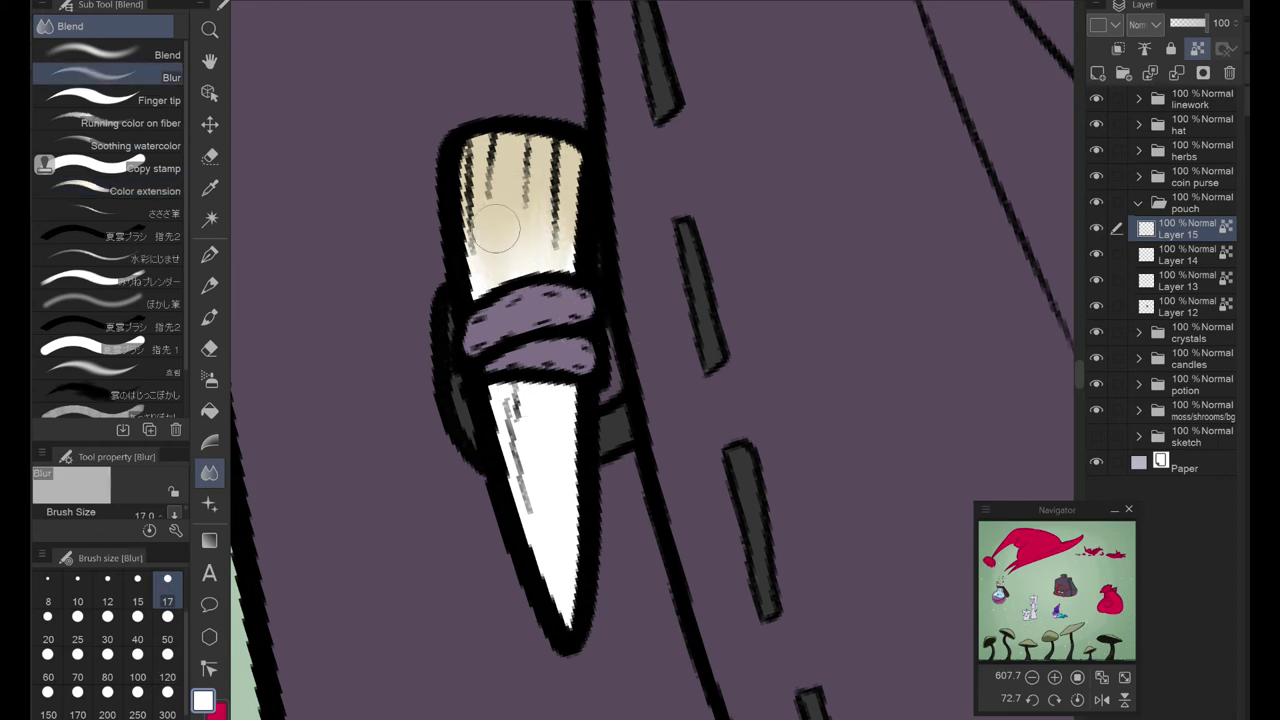
Step: Add a clipped Multiply layer above Layer 14 and paint softened purple shadows on the toggle's bands at size 17
left_click(1185, 255)
key("p")
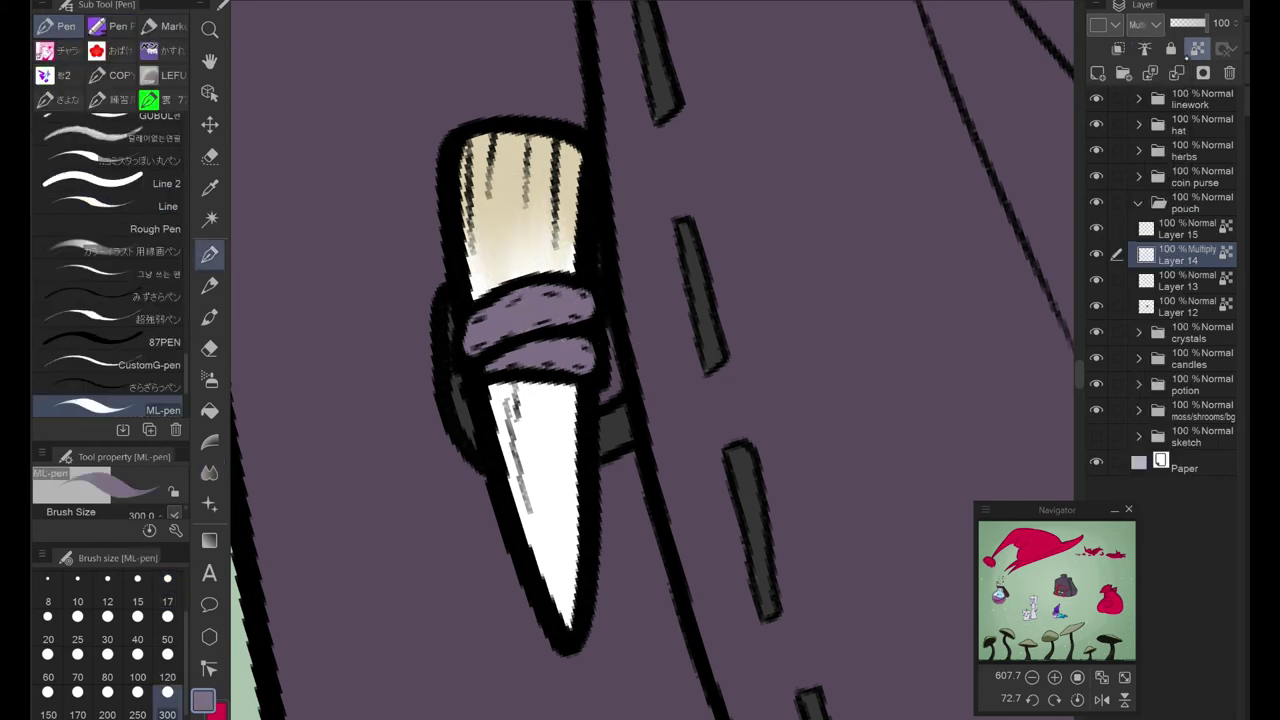
key("ctrl+shift+n")
left_click(167, 590)
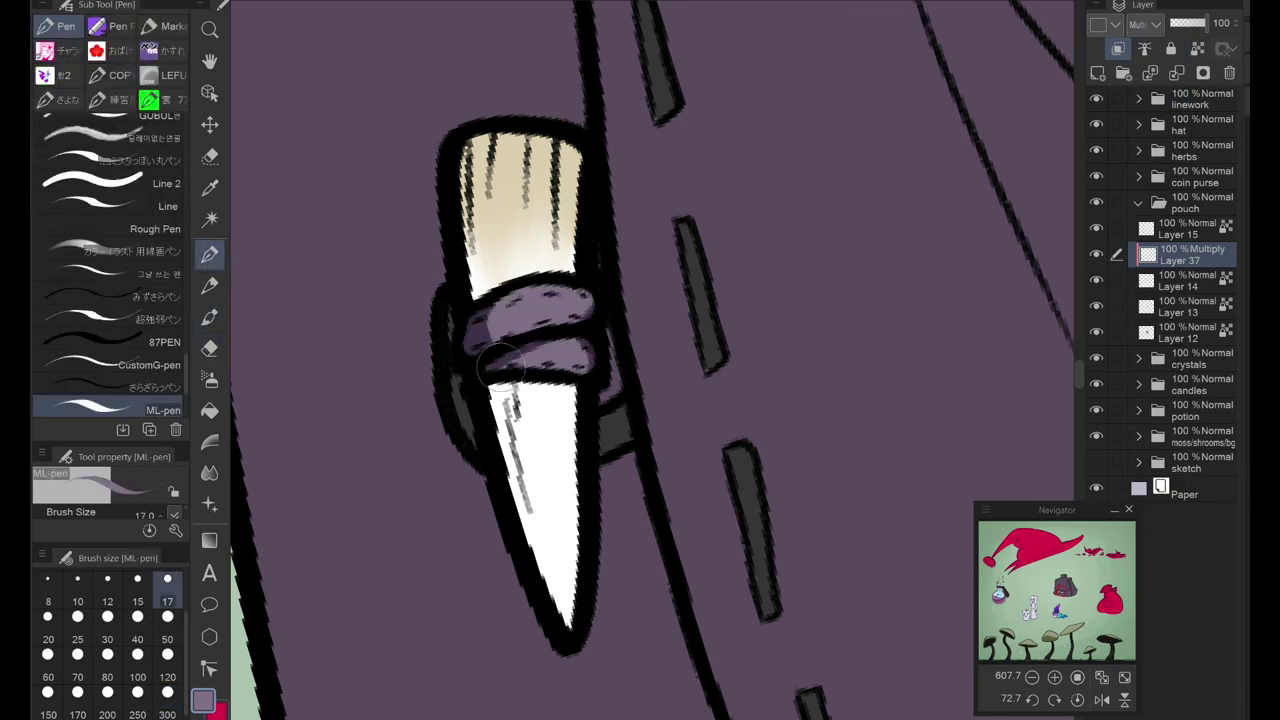
key("e")
key("p")
key("e")
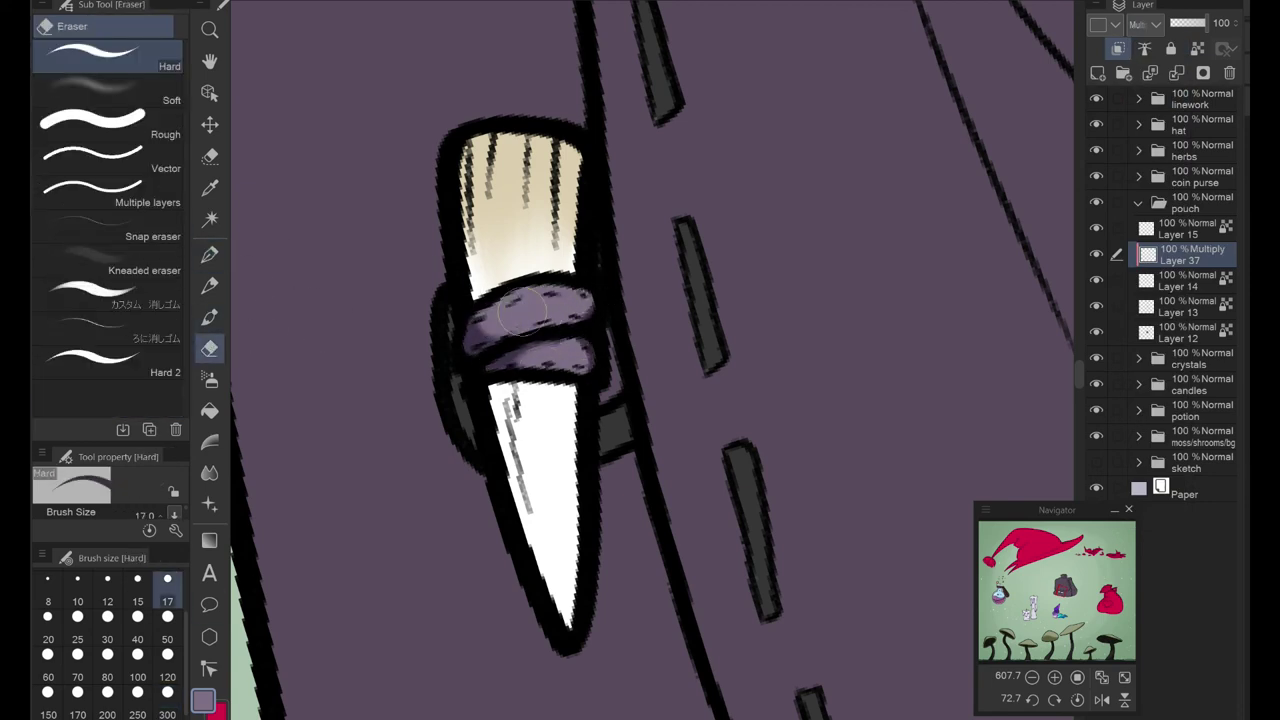
left_click_drag(497, 306, 578, 505)
Step: Add a clipped Multiply layer above Layer 15 and shade the tusk's lower side with beige and warm gray (169, 162, 147)
key("ctrl+shift+n")
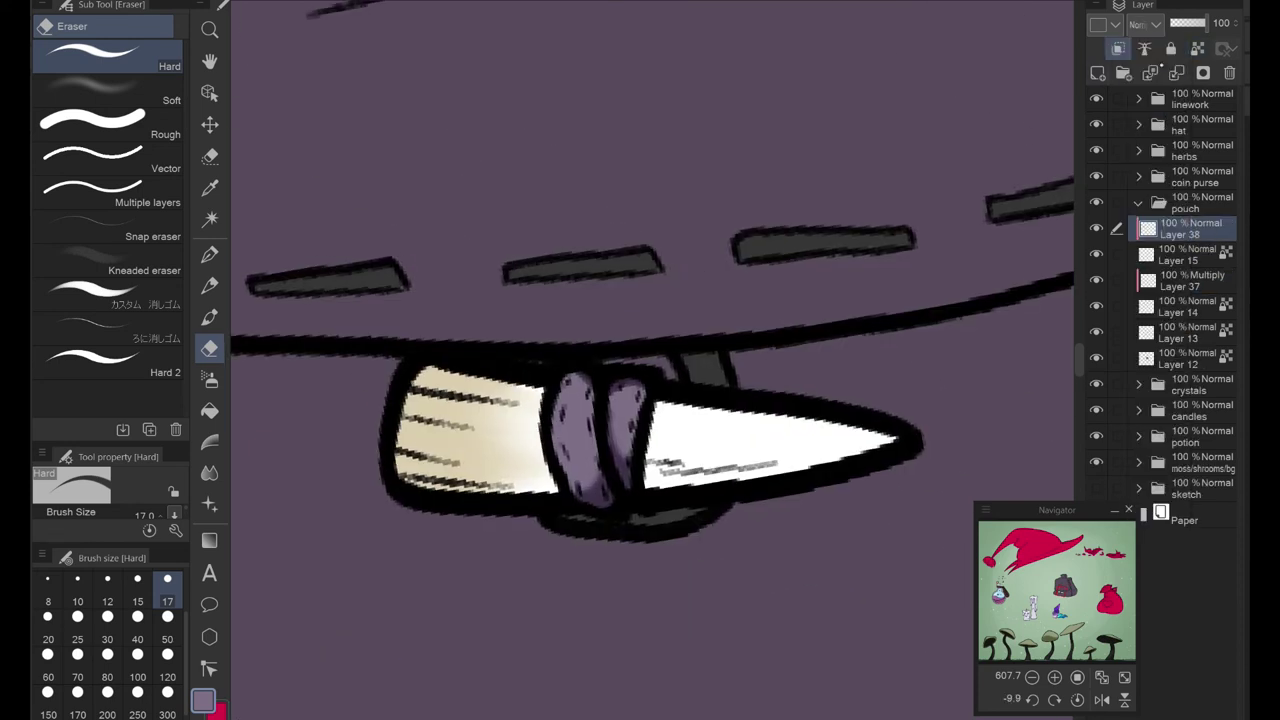
key("g")
left_click_drag(655, 460, 860, 440)
key("j")
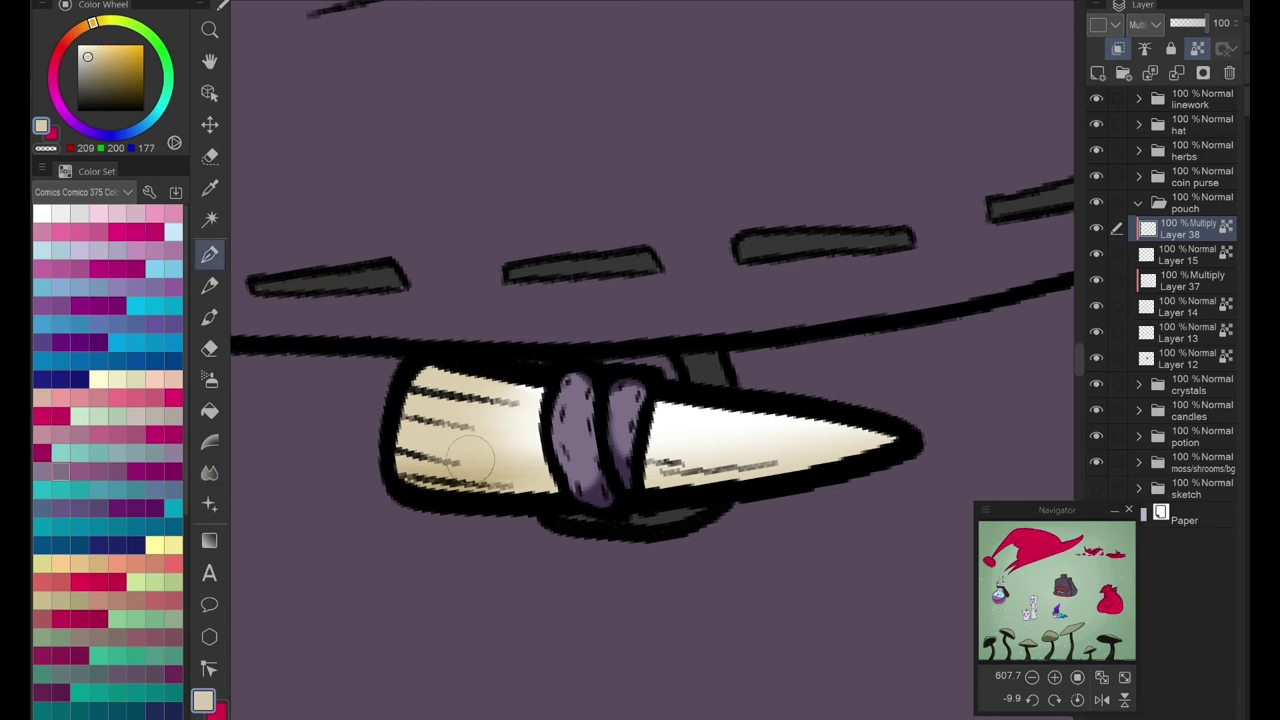
mouse_move(418, 465)
left_mouse_down()
mouse_move(812, 439)
mouse_move(498, 456)
mouse_move(323, 414)
mouse_move(465, 474)
mouse_move(883, 437)
left_mouse_up()
key("j")
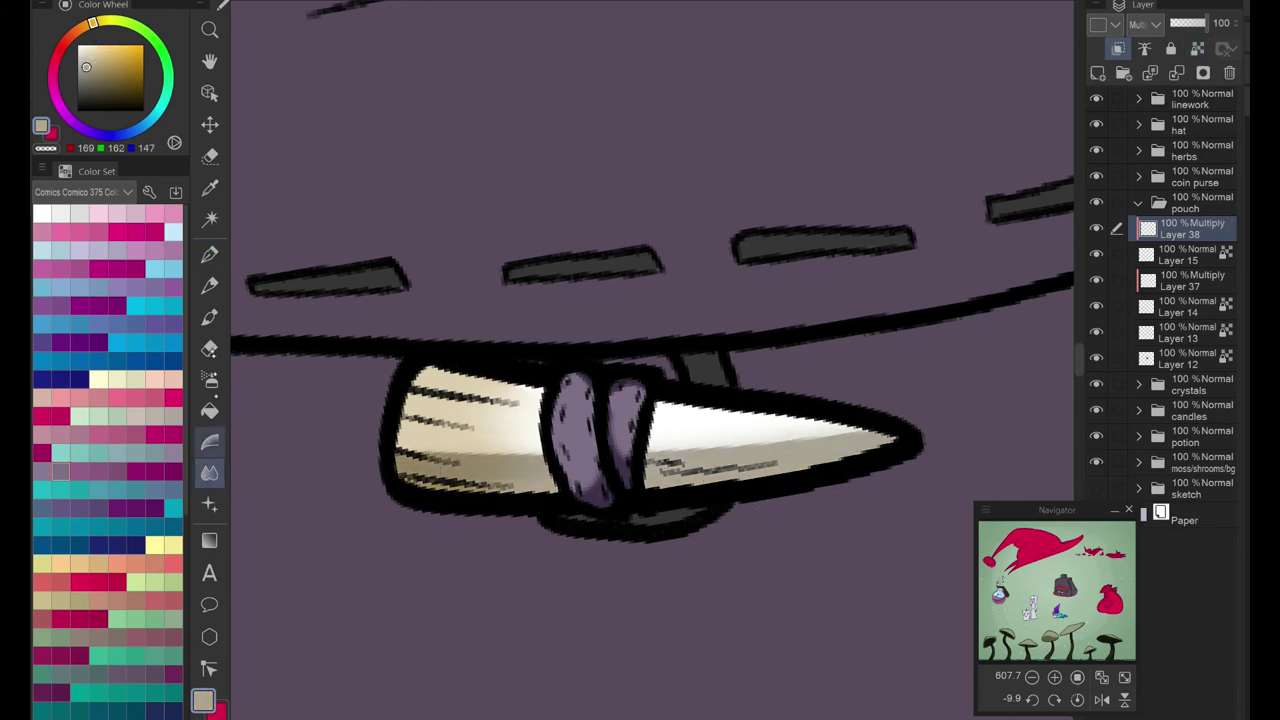
Step: Undo the last two shading changes and blend the tusk's shadow into a thin, soft band along its lower edge
key("e")
key("ctrl+z")
key("ctrl+z")
key("j")
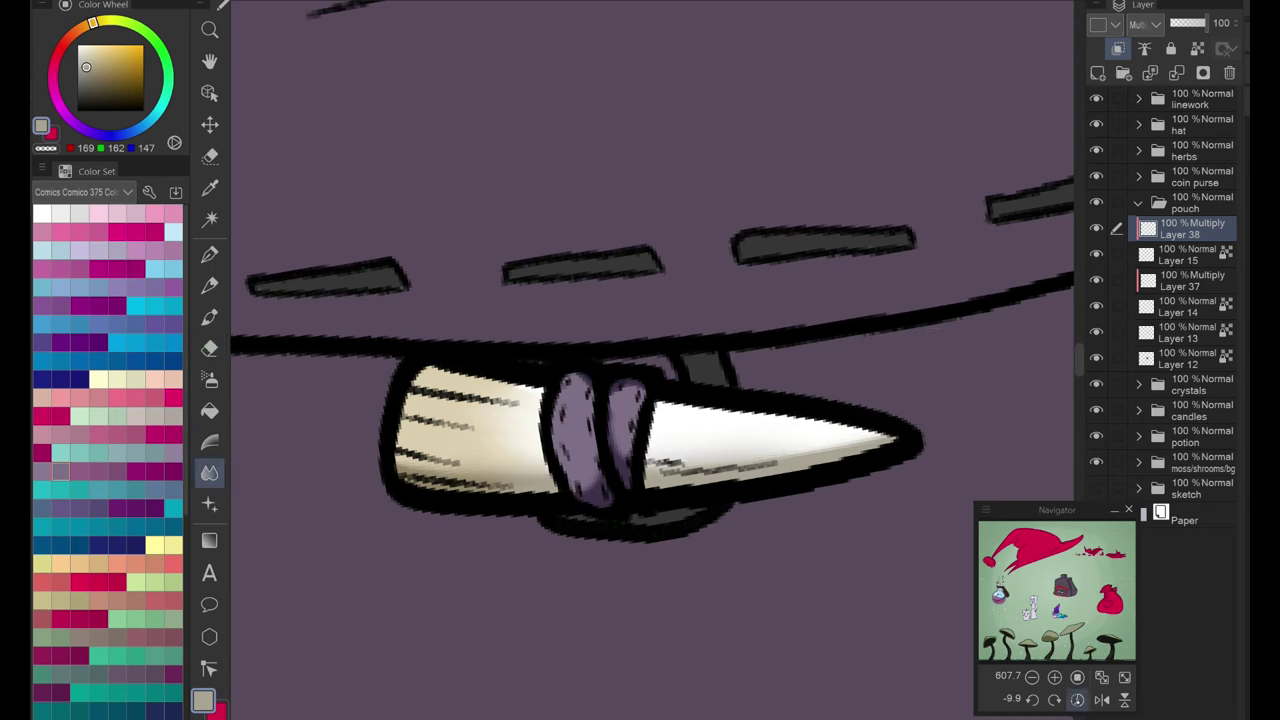
Step: Add a clipped Multiply layer above Layer 13 for the stitching and piping shadows
scroll(685, 455, "down", 5)
left_click(1175, 333)
key("ctrl+shift+n")
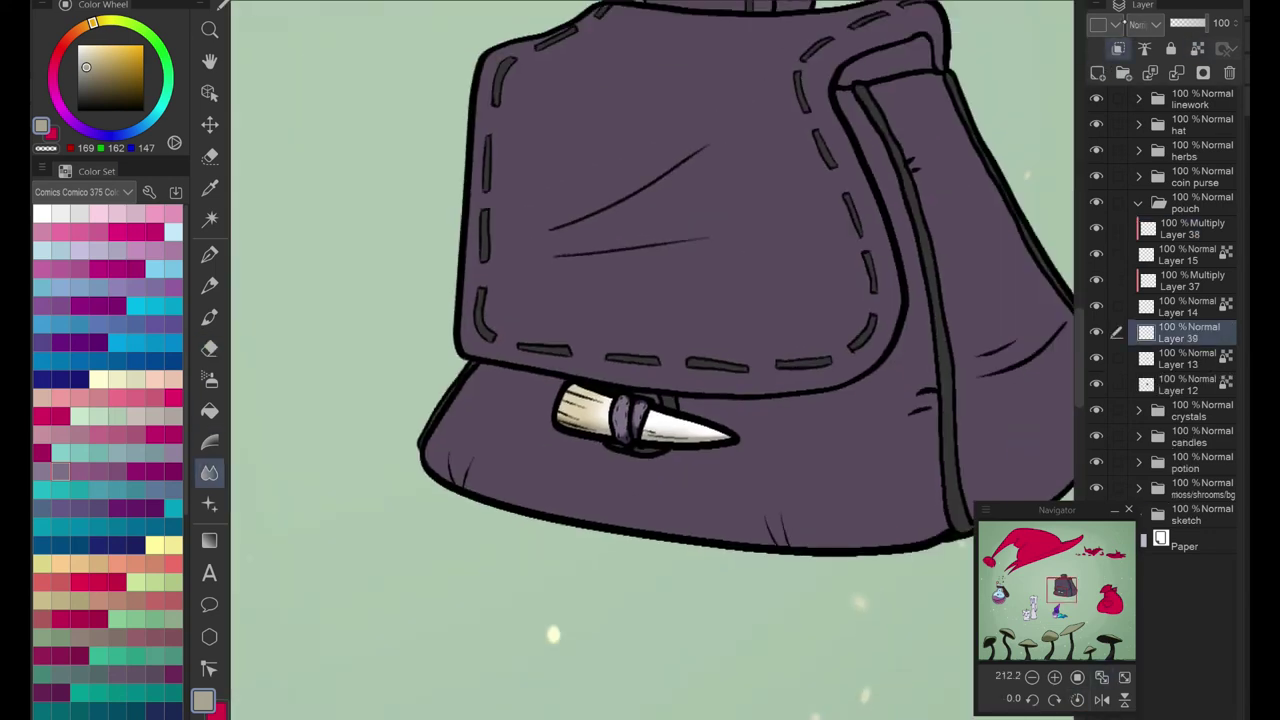
scroll(515, 378, "up", 4)
key("p")
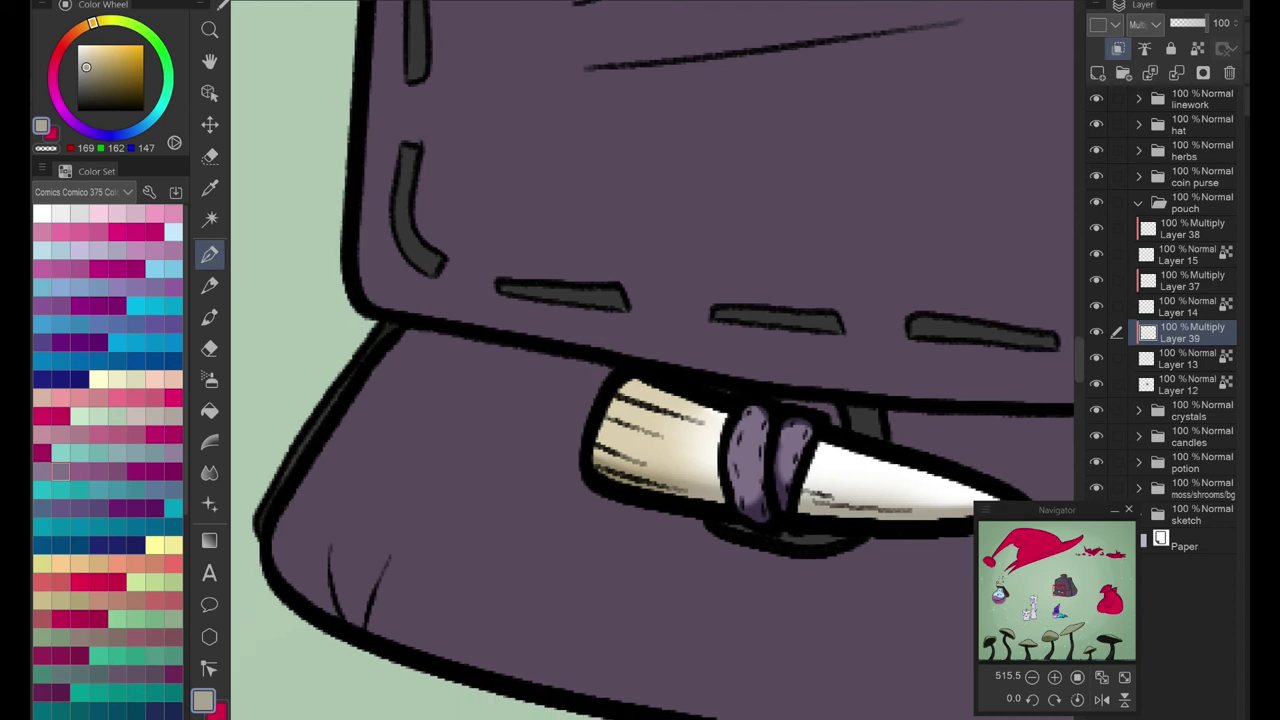
Step: Shade the flap's dashed stitching and the side piping with warm gray on Layer 39
scroll(400, 350, "down", 4)
scroll(550, 268, "up", 5)
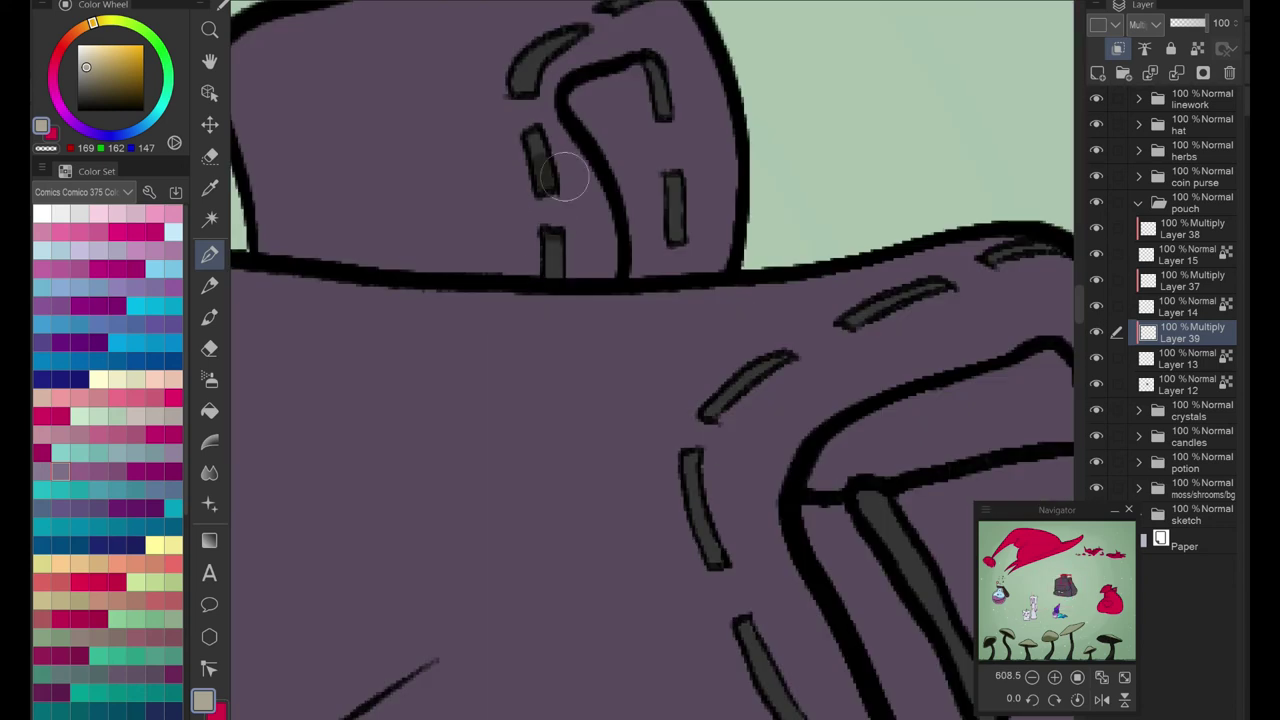
scroll(686, 223, "down", 3)
scroll(700, 300, "up", 2)
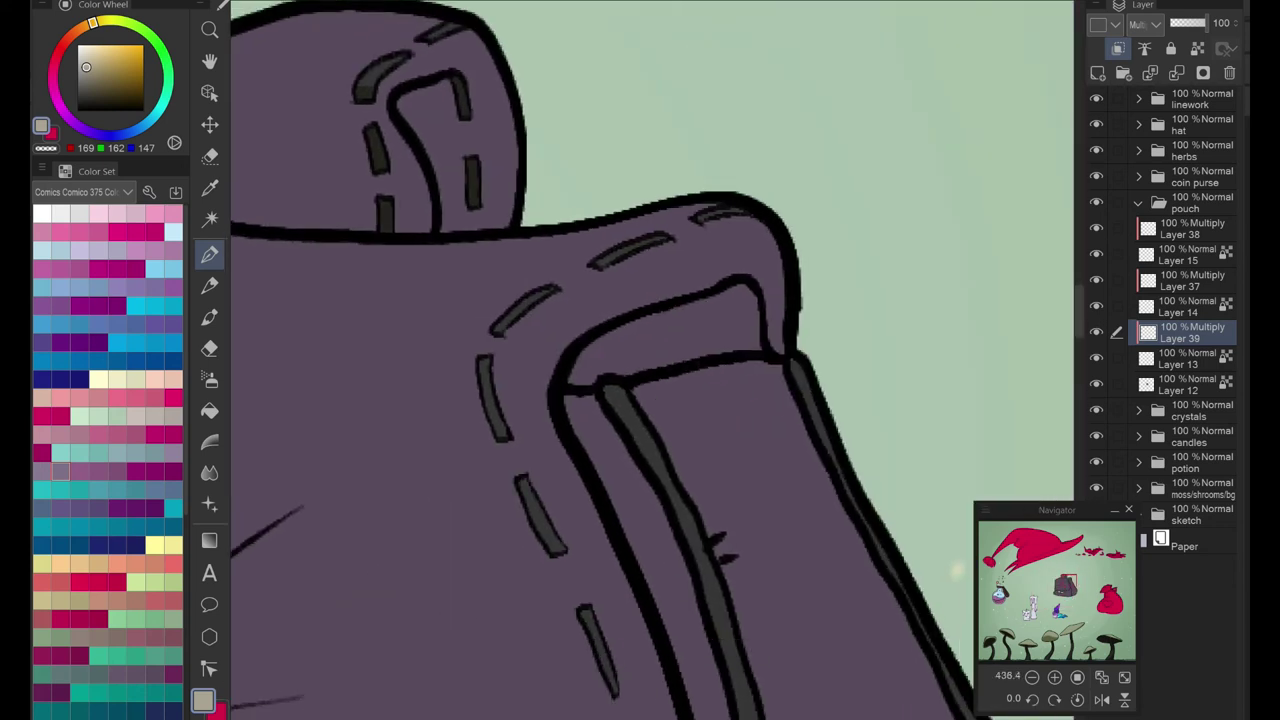
left_click_drag(640, 400, 485, 185)
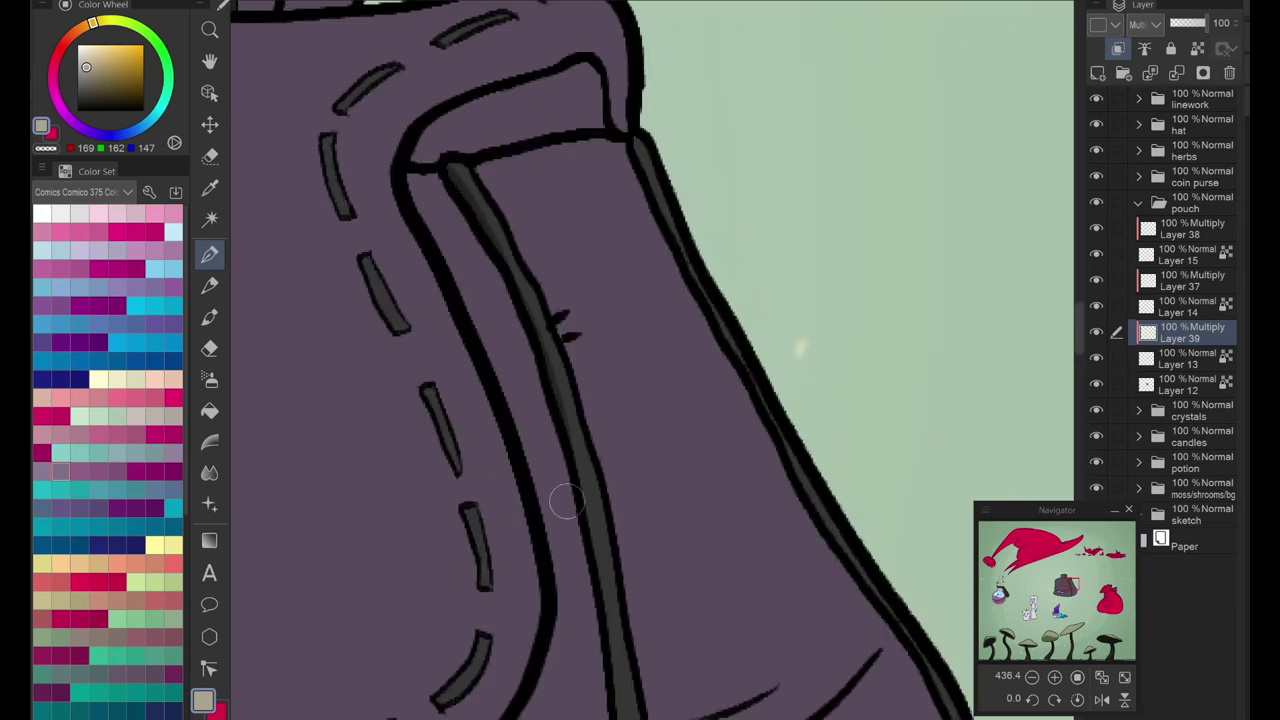
left_click_drag(563, 503, 528, 130)
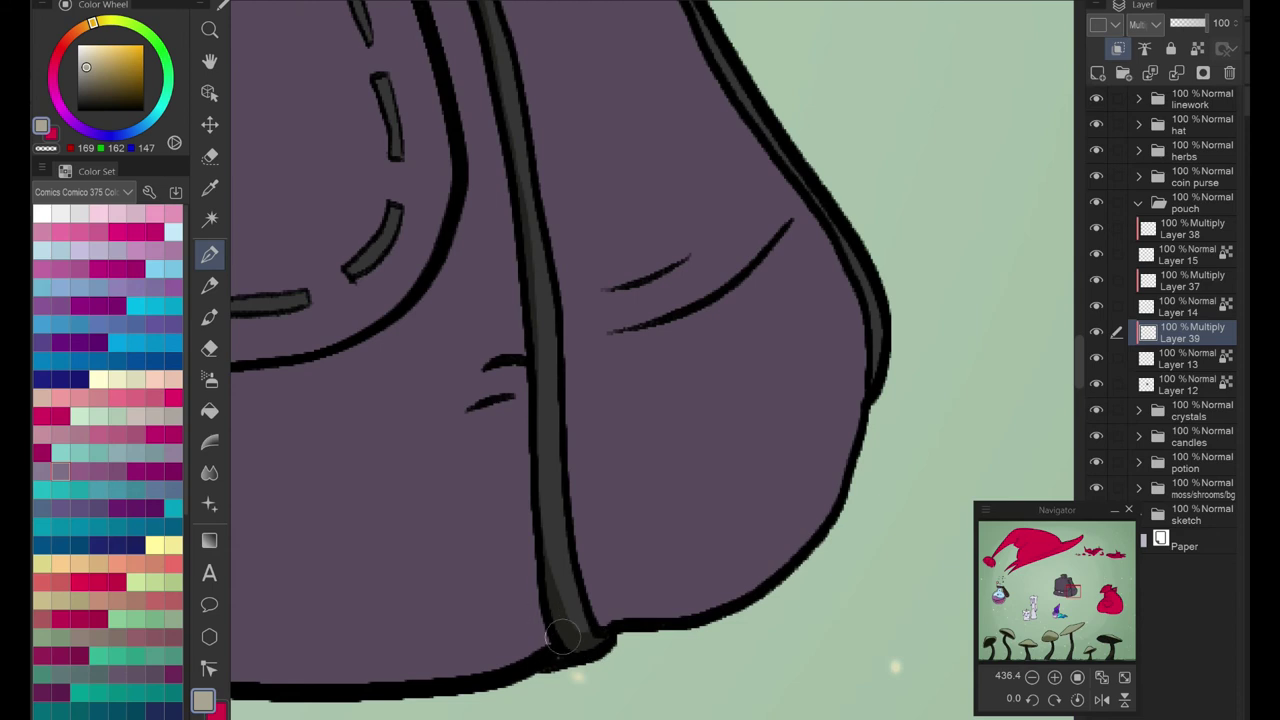
key("e")
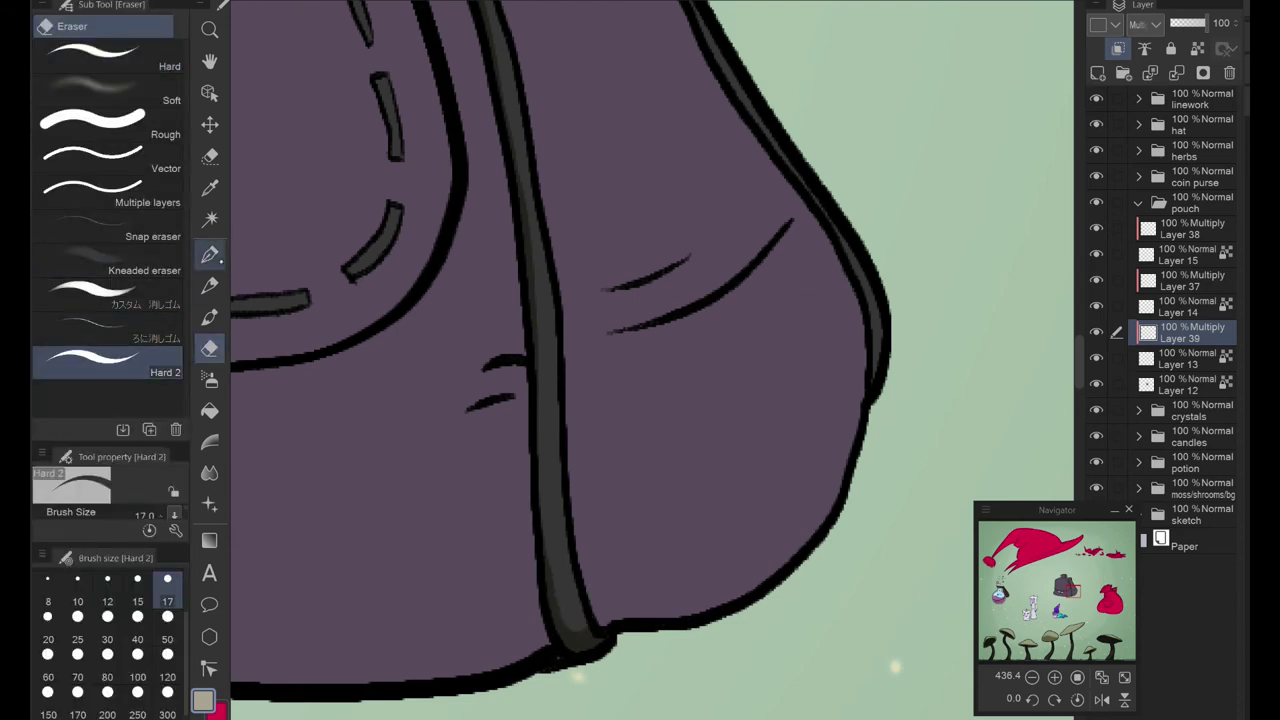
scroll(497, 257, "down", 6)
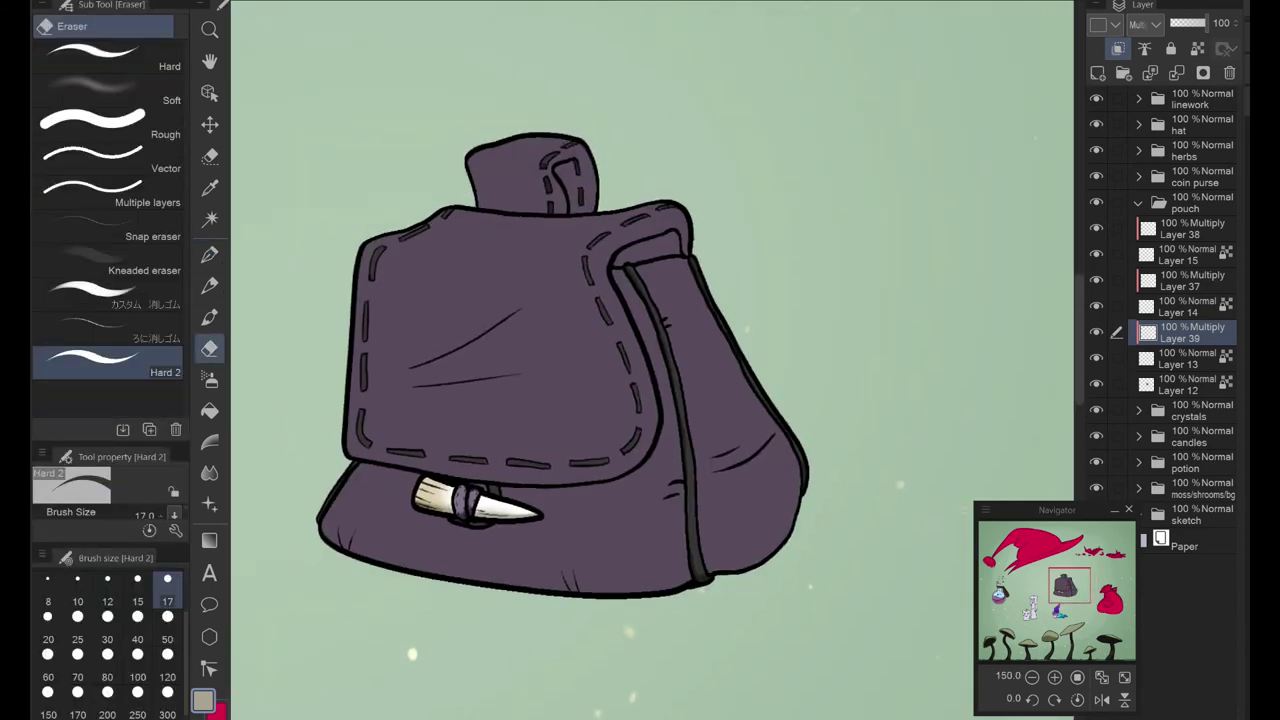
key("p")
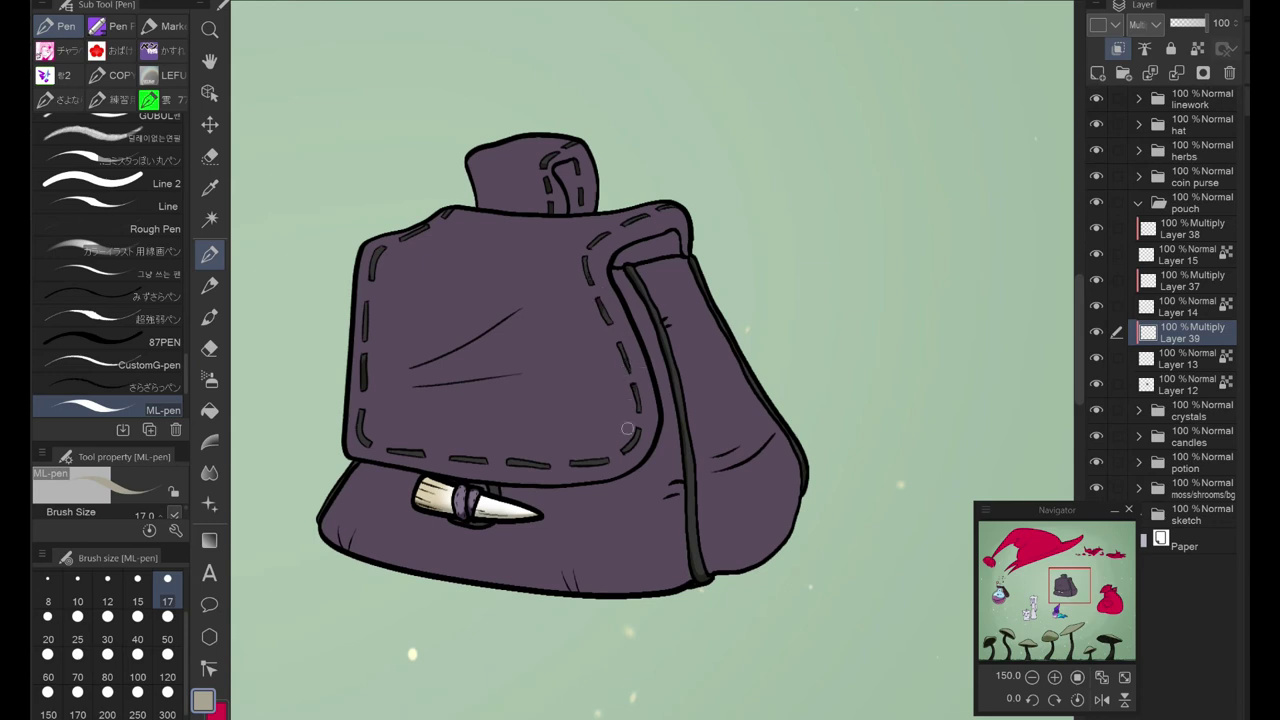
scroll(480, 470, "up", 5)
scroll(480, 470, "down", 5)
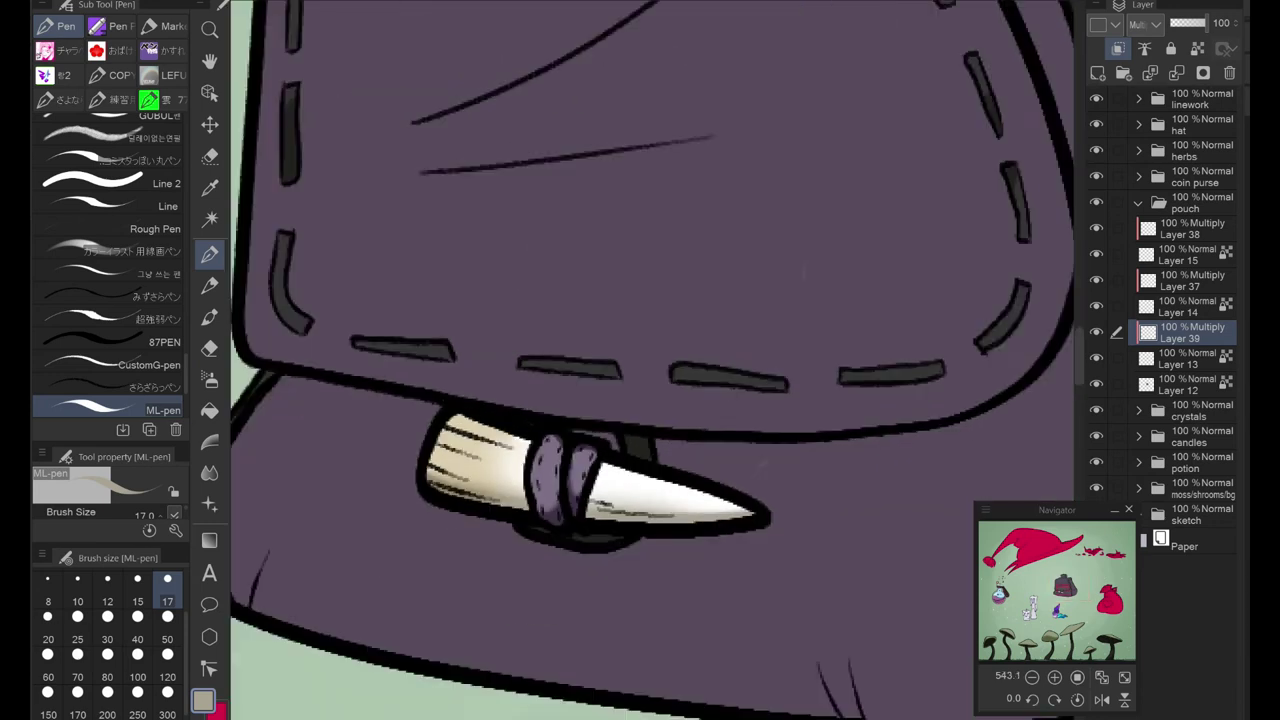
Step: Add a clipped Multiply layer above Layer 12 and shade the pouch's bottom edge with the ML-pen at size 50
scroll(600, 420, "up", 1)
left_click(1190, 384)
left_click(1097, 72)
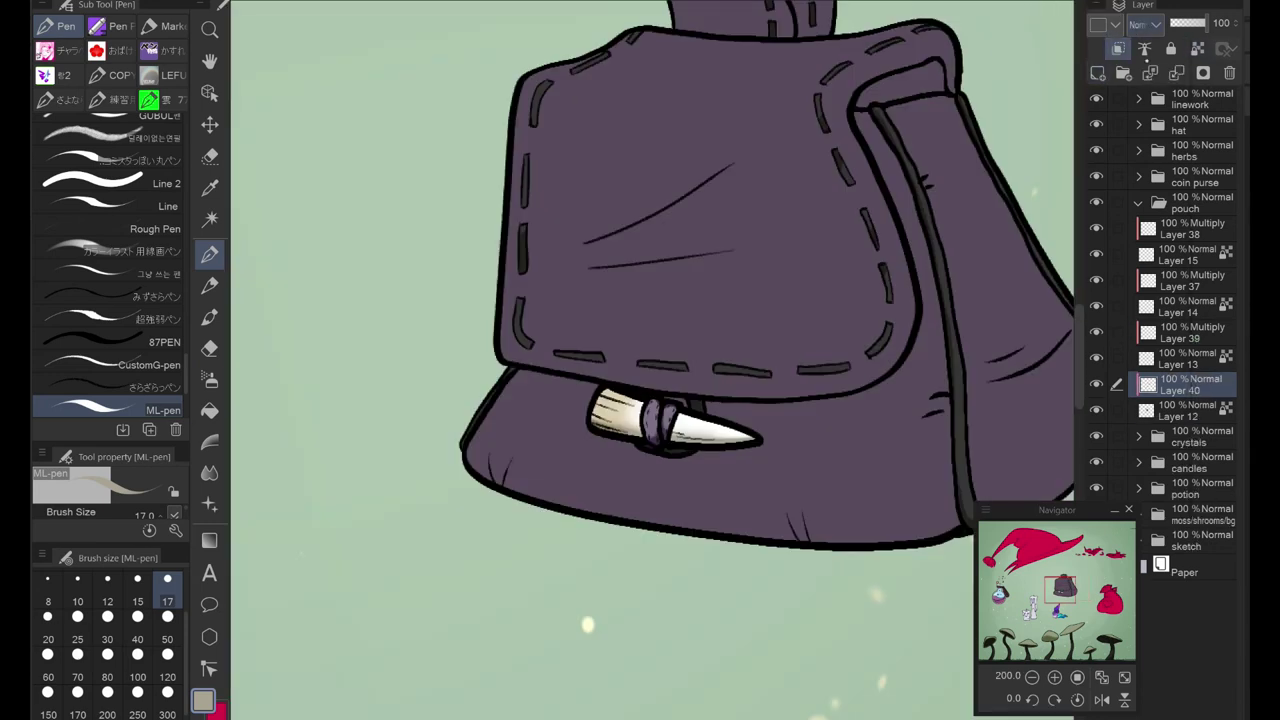
left_click(1118, 48)
mouse_move(700, 300)
left_mouse_down()
mouse_move(550, 360)
mouse_move(520, 343)
left_mouse_up()
left_click(167, 645)
left_click_drag(280, 470, 900, 390)
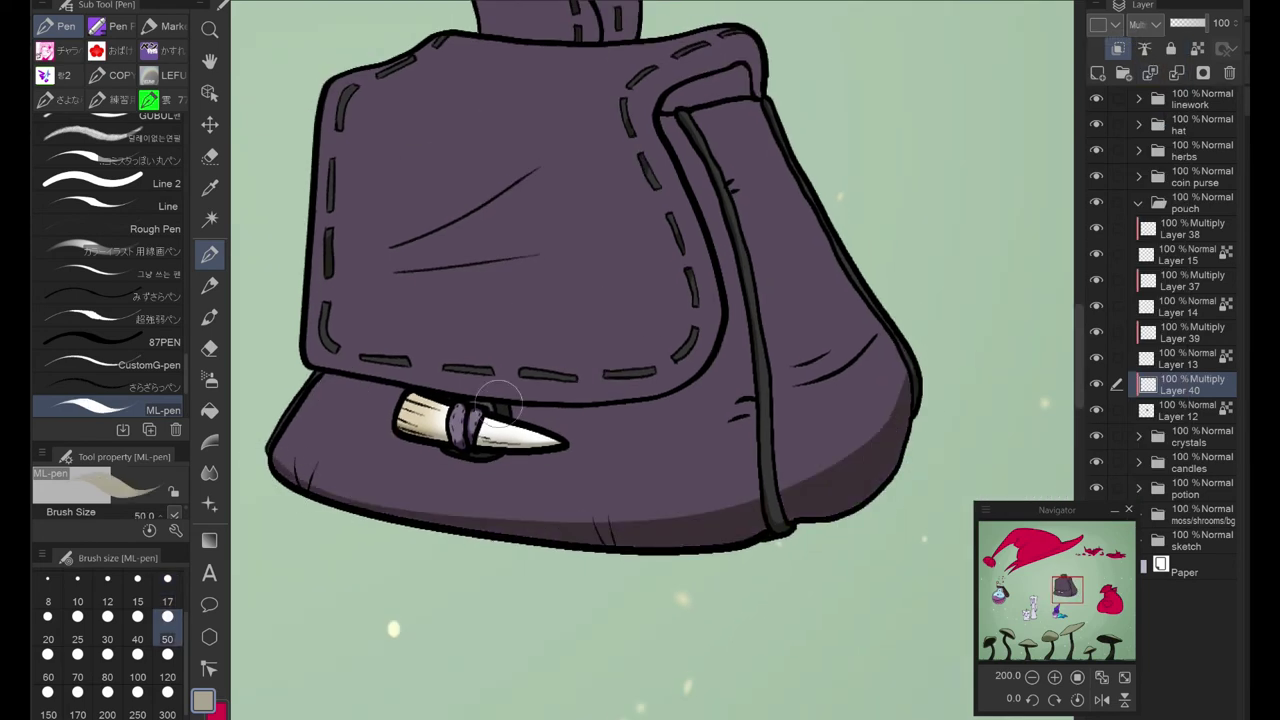
Step: Paint shadows beneath the flap, along its folded side edge and gusset, and on the top strap loop
left_click_drag(525, 415, 700, 378)
mouse_move(755, 70)
left_mouse_down()
mouse_move(655, 110)
mouse_move(725, 375)
mouse_move(720, 230)
left_mouse_up()
left_click_drag(745, 75, 750, 255)
left_click_drag(615, 215, 590, 165)
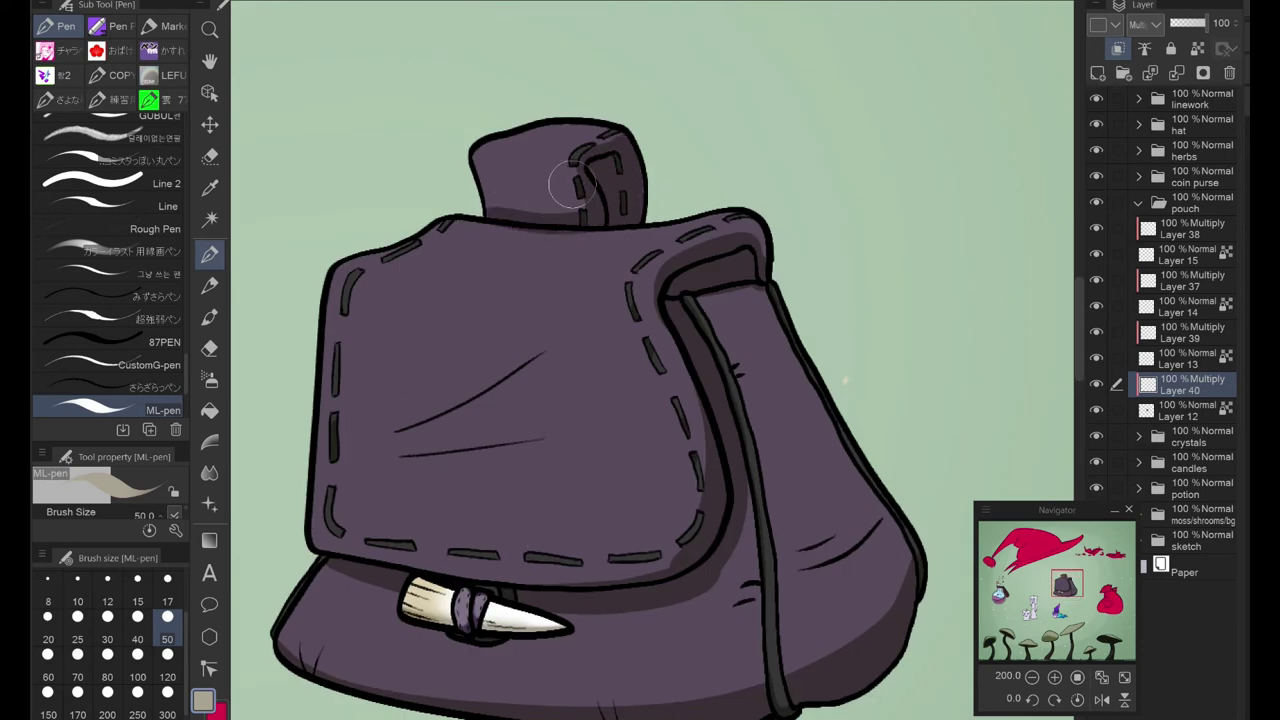
Step: Block in a broad shadow between the flap's two crease lines and a fold shadow on the strap loop
mouse_move(383, 446)
left_mouse_down()
mouse_move(480, 456)
mouse_move(527, 378)
mouse_move(486, 418)
mouse_move(320, 455)
mouse_move(640, 345)
mouse_move(493, 390)
mouse_move(570, 362)
left_mouse_up()
key("ctrl+z")
mouse_move(440, 383)
left_mouse_down()
mouse_move(568, 345)
mouse_move(520, 453)
mouse_move(390, 435)
mouse_move(562, 396)
left_mouse_up()
key("e")
key("p")
key("e")
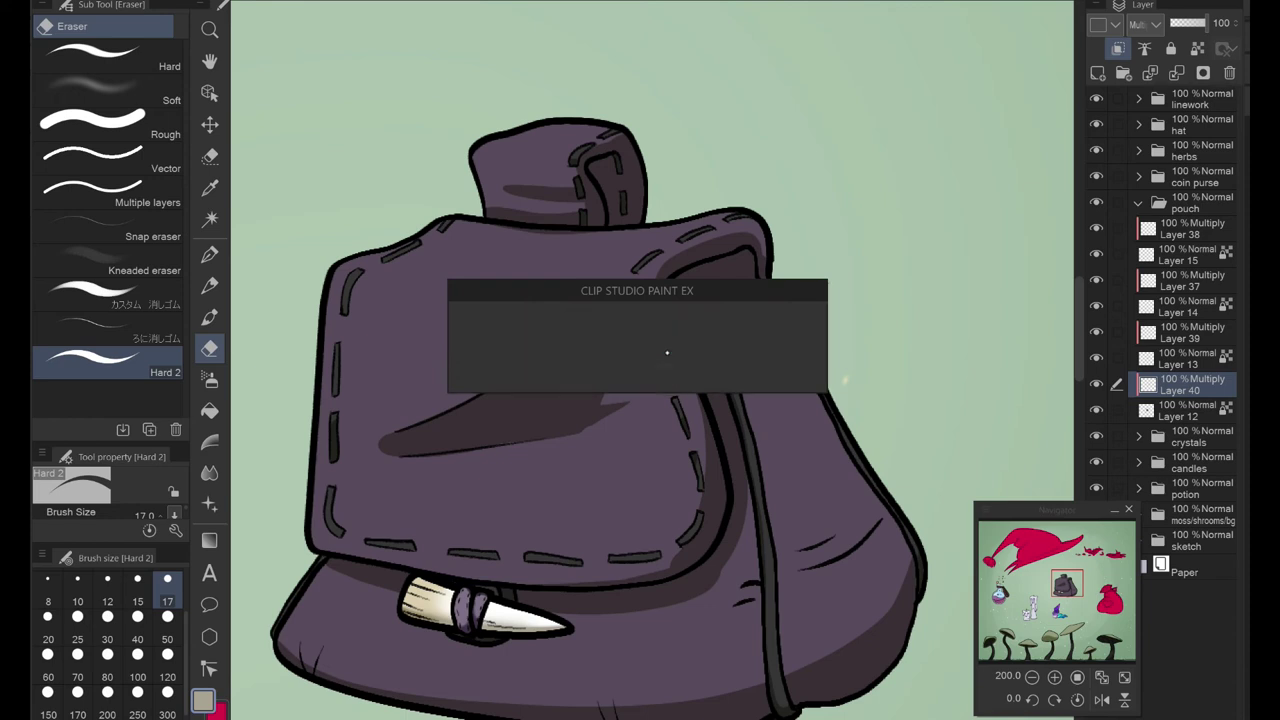
Step: Shade the small creases along the pouch's front bottom edge and the area under the tusk toggle at size 17
left_click_drag(373, 522, 398, 422)
left_click_drag(400, 570, 400, 370)
scroll(400, 371, "up", 5)
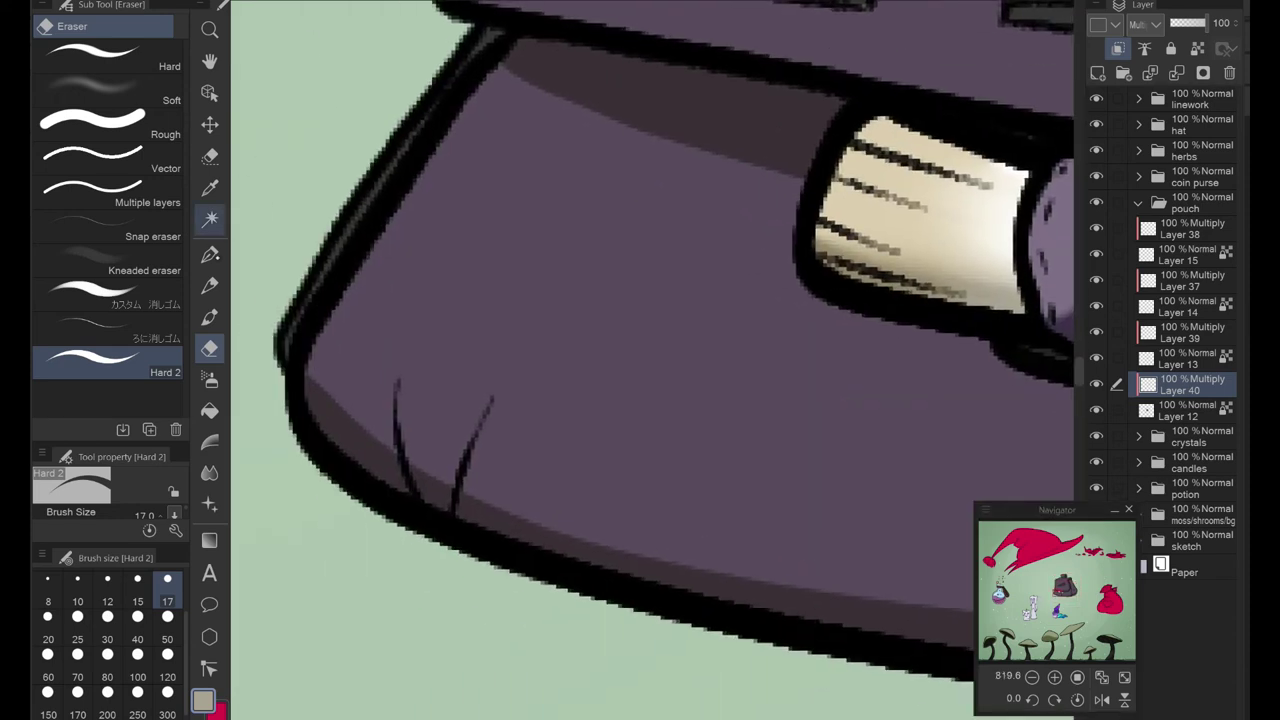
key("p")
left_click_drag(492, 397, 455, 505)
mouse_move(830, 335)
left_mouse_down()
mouse_move(343, 229)
mouse_move(700, 282)
mouse_move(1030, 235)
left_mouse_up()
left_click_drag(1030, 235, 835, 160)
left_click_drag(1053, 605, 713, 500)
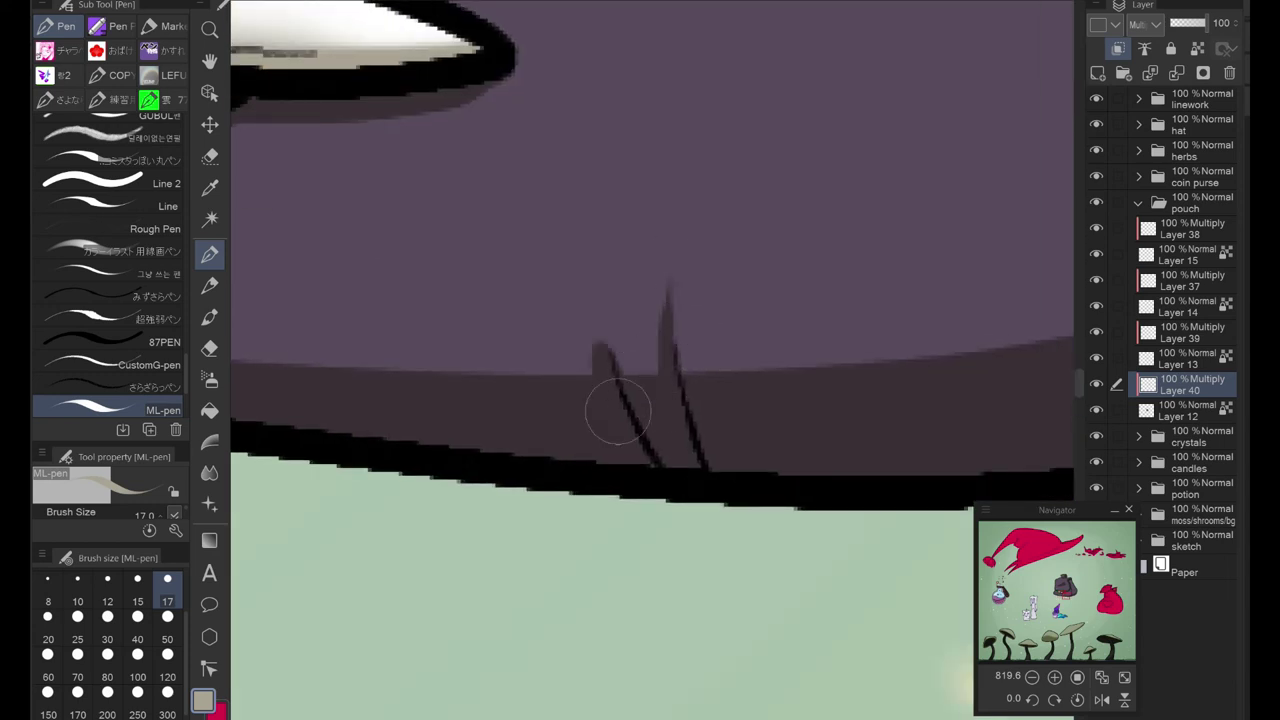
left_click_drag(618, 410, 950, 520)
Step: Shade the creases beside the lower piping and on the side panel, and trim those shadows with the Hard 2 eraser
scroll(433, 257, "down", 5)
mouse_move(600, 245)
left_mouse_down()
mouse_move(545, 262)
mouse_move(540, 285)
left_mouse_up()
mouse_move(780, 152)
left_mouse_down()
mouse_move(657, 228)
mouse_move(815, 247)
left_mouse_up()
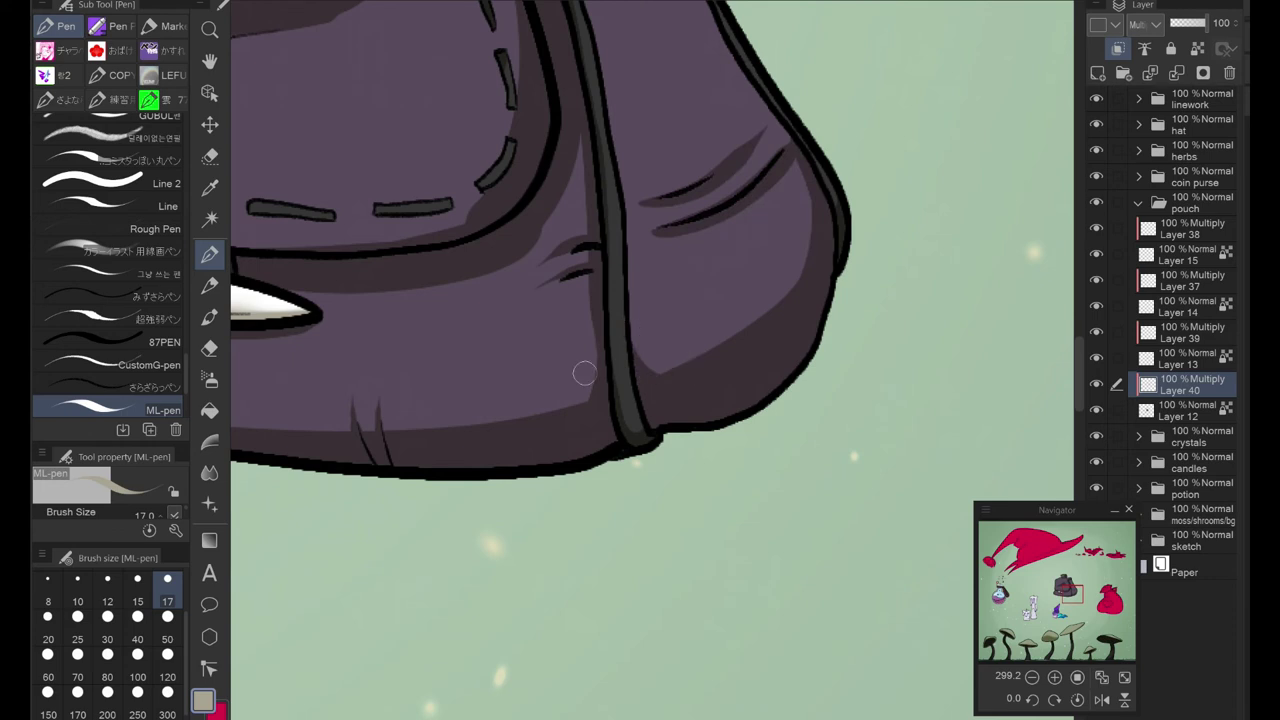
key("e")
scroll(585, 373, "up", 2)
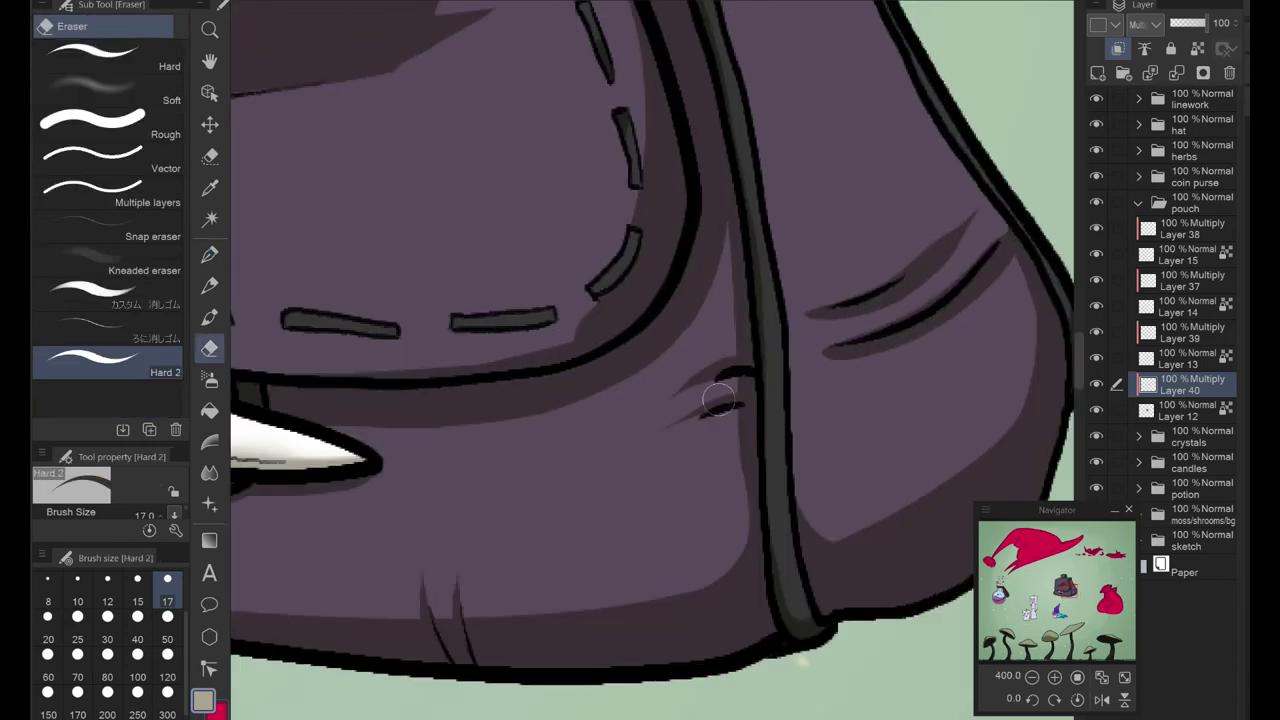
left_click_drag(718, 400, 568, 200)
left_click_drag(856, 484, 921, 639)
Step: Shade the two small creases beside the piping on the upper side panel
key("p")
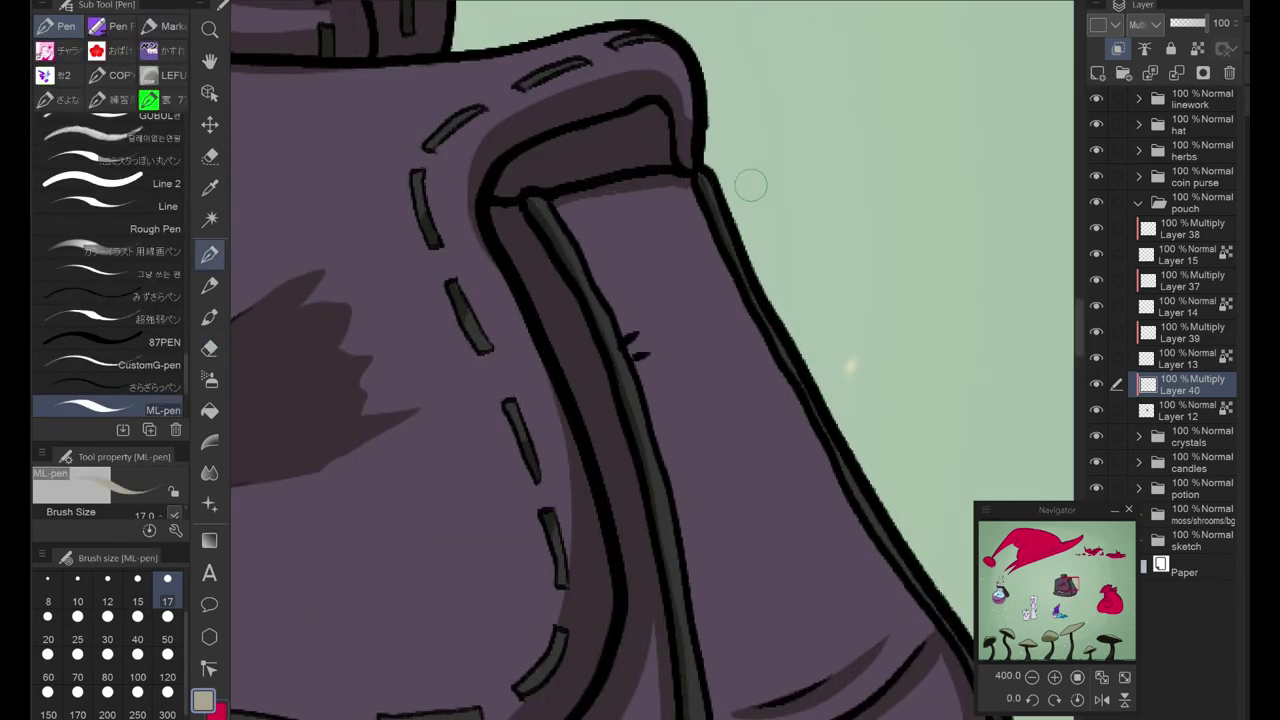
left_click_drag(630, 364, 684, 338)
mouse_move(795, 327)
left_mouse_down()
mouse_move(700, 450)
mouse_move(735, 700)
mouse_move(915, 453)
mouse_move(800, 400)
mouse_move(640, 420)
mouse_move(500, 360)
mouse_move(835, 210)
left_mouse_up()
key("e")
key("p")
key("e")
Step: Cover the lower part of the strap loop with one large shadow and trim it to leave lit outer edges
mouse_move(650, 400)
left_mouse_down()
mouse_move(560, 330)
mouse_move(480, 420)
left_mouse_up()
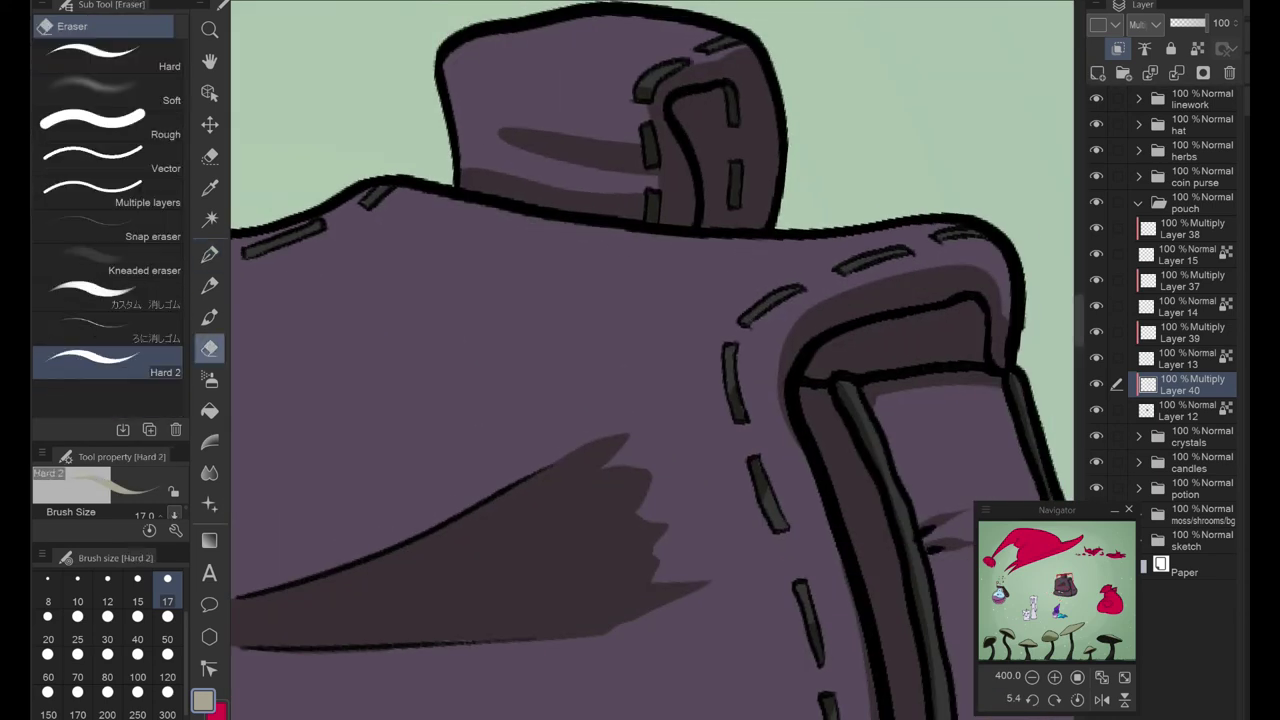
left_click_drag(505, 132, 645, 138)
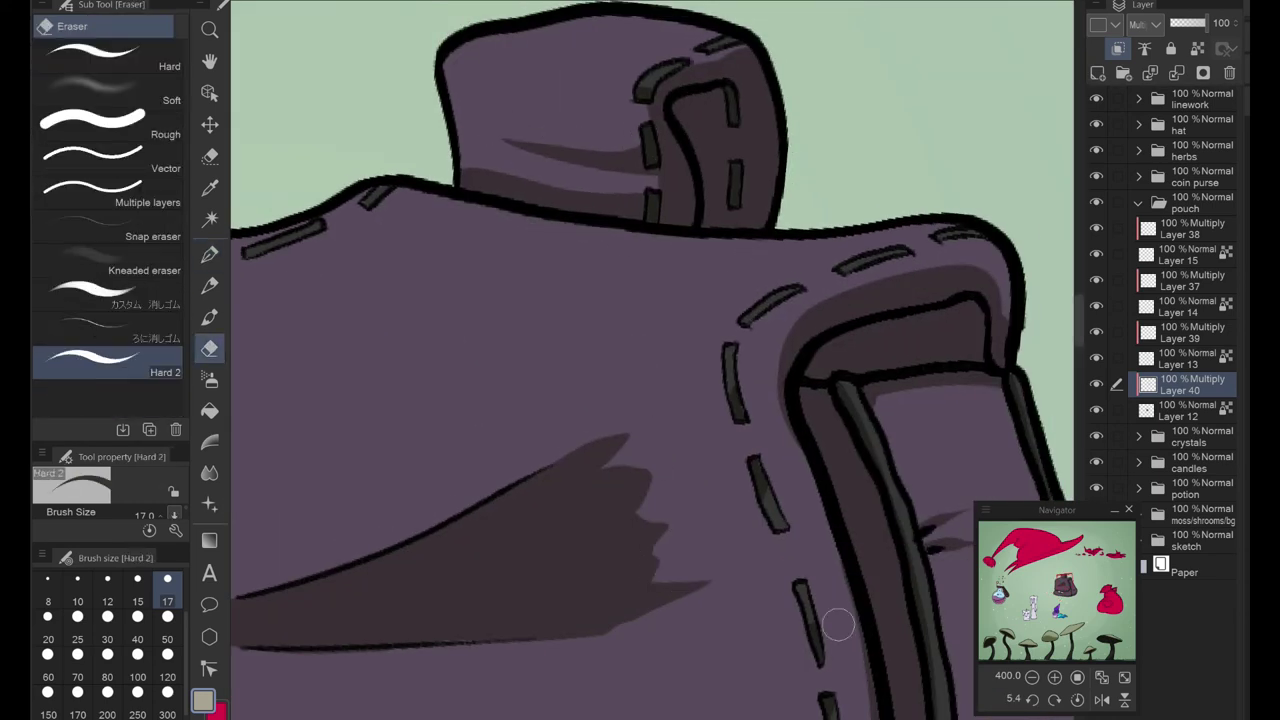
key("p")
left_click_drag(460, 100, 650, 182)
key("e")
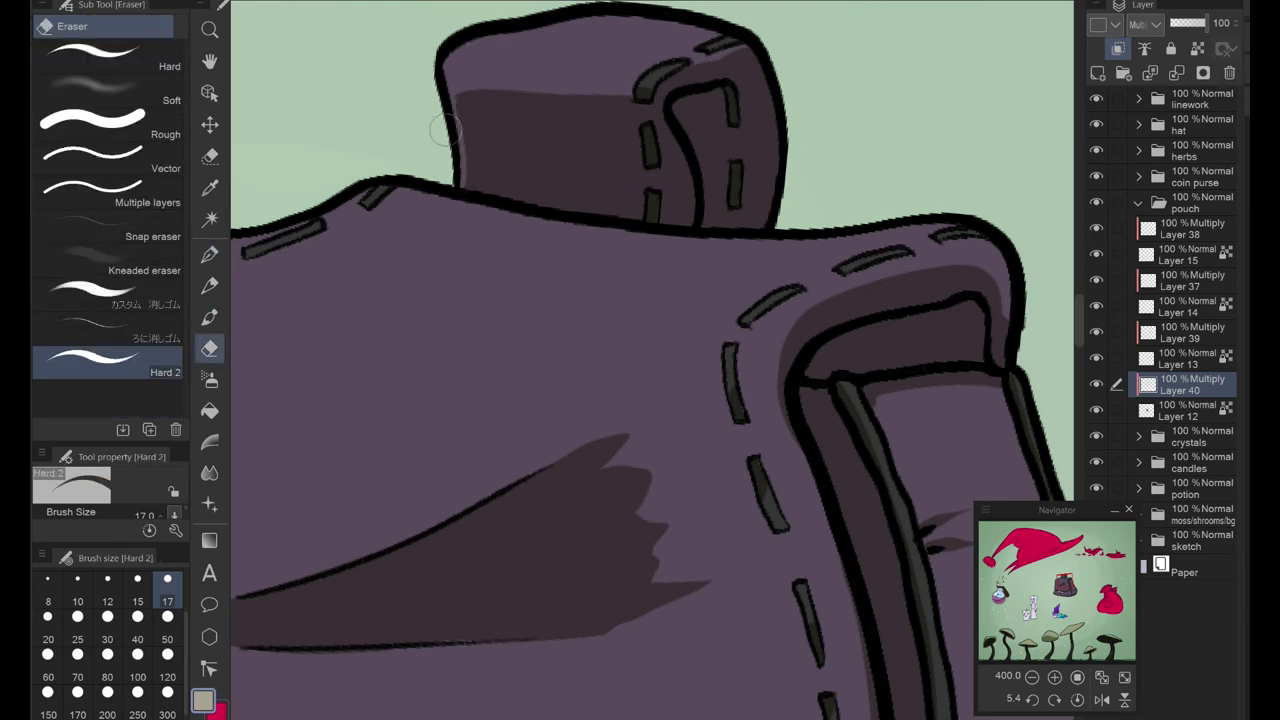
left_click_drag(755, 230, 753, 23)
mouse_move(753, 23)
left_mouse_down()
mouse_move(612, 28)
mouse_move(625, 200)
left_mouse_up()
key("p")
key("e")
left_click_drag(897, 215, 677, 165)
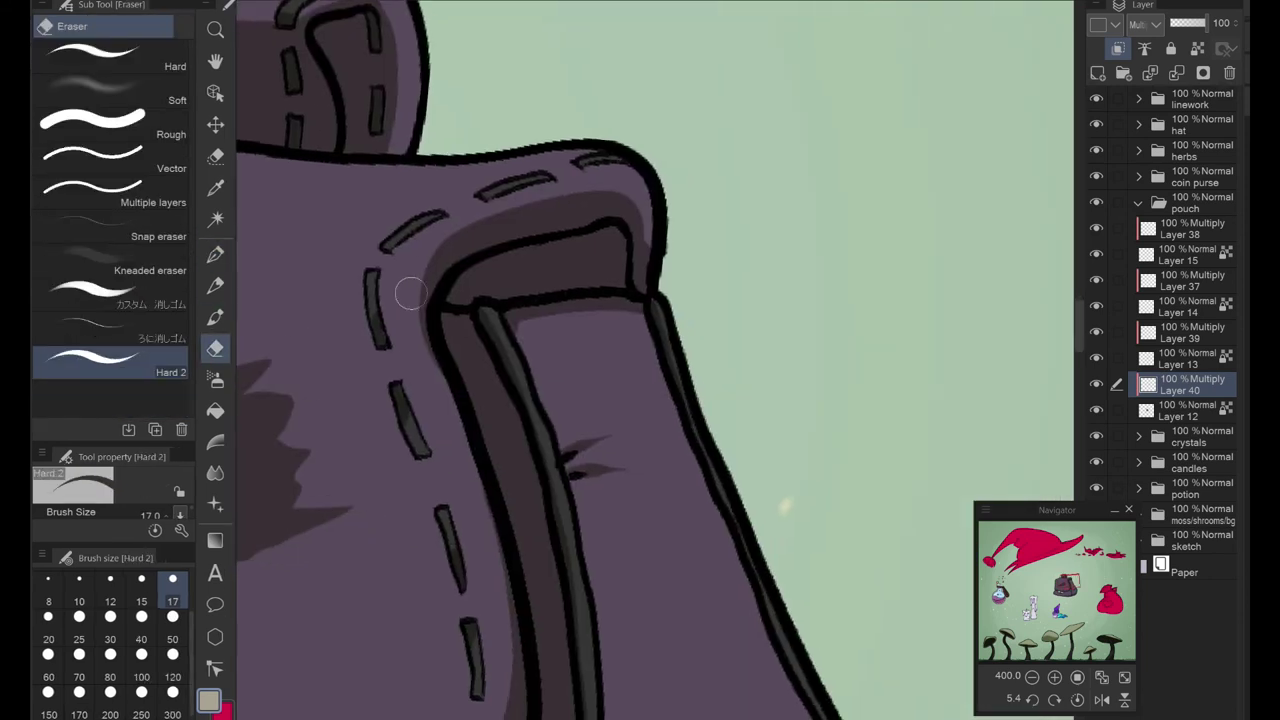
Step: Refine the shadow along the flap's folded edge next to the stitching
left_click_drag(440, 402, 445, 314)
key("p")
left_click_drag(500, 460, 440, 235)
key("e")
scroll(528, 251, "down", 5)
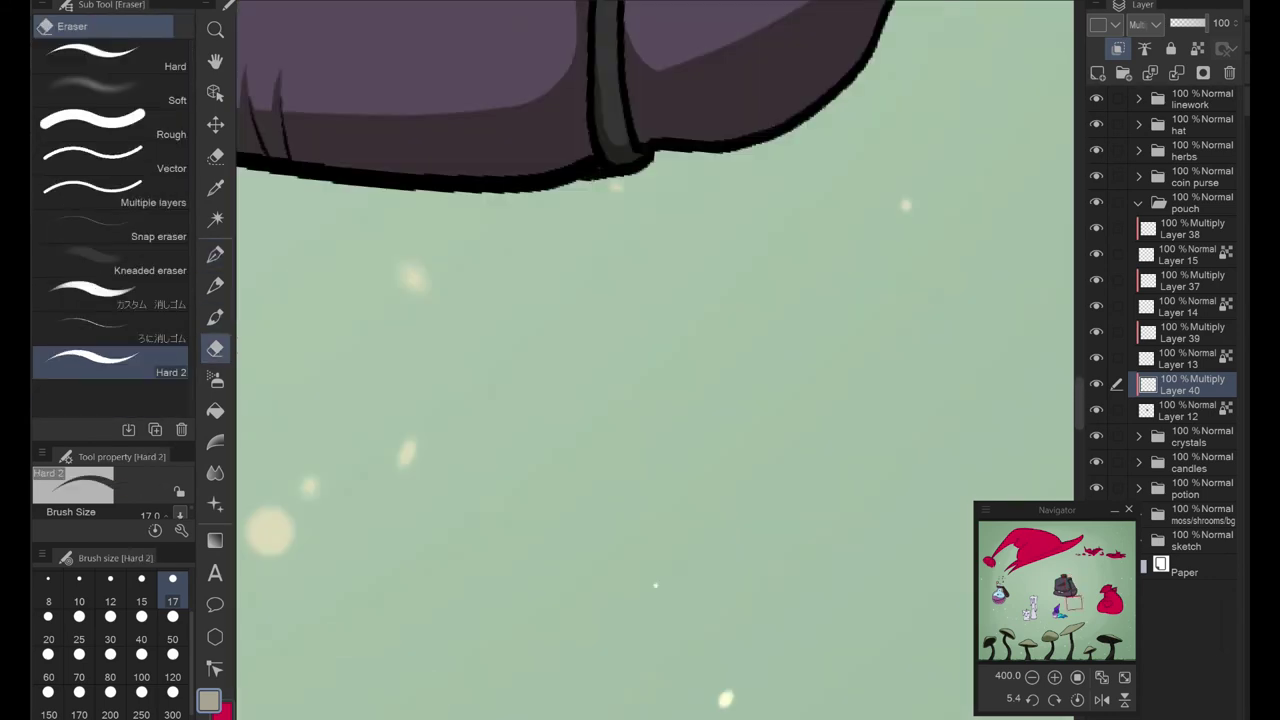
Step: Reduce the flap's broad shadow to two narrow, tapered shadows along the crease lines
key("p")
scroll(894, 251, "down", 3)
scroll(575, 233, "up", 4)
key("e")
left_click_drag(430, 378, 657, 257)
key("p")
left_click_drag(432, 350, 678, 240)
mouse_move(442, 380)
left_mouse_down()
mouse_move(682, 236)
mouse_move(714, 358)
left_mouse_up()
key("e")
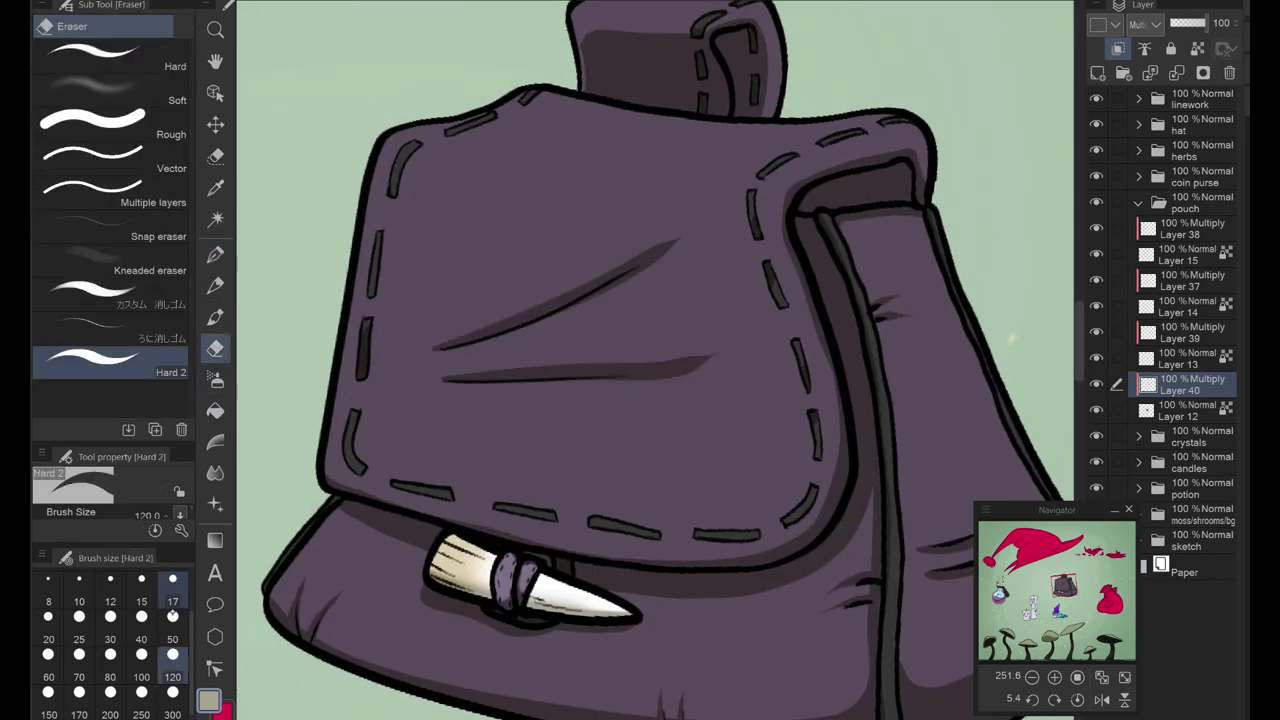
scroll(716, 352, "up", 5)
left_click_drag(761, 68, 953, 191)
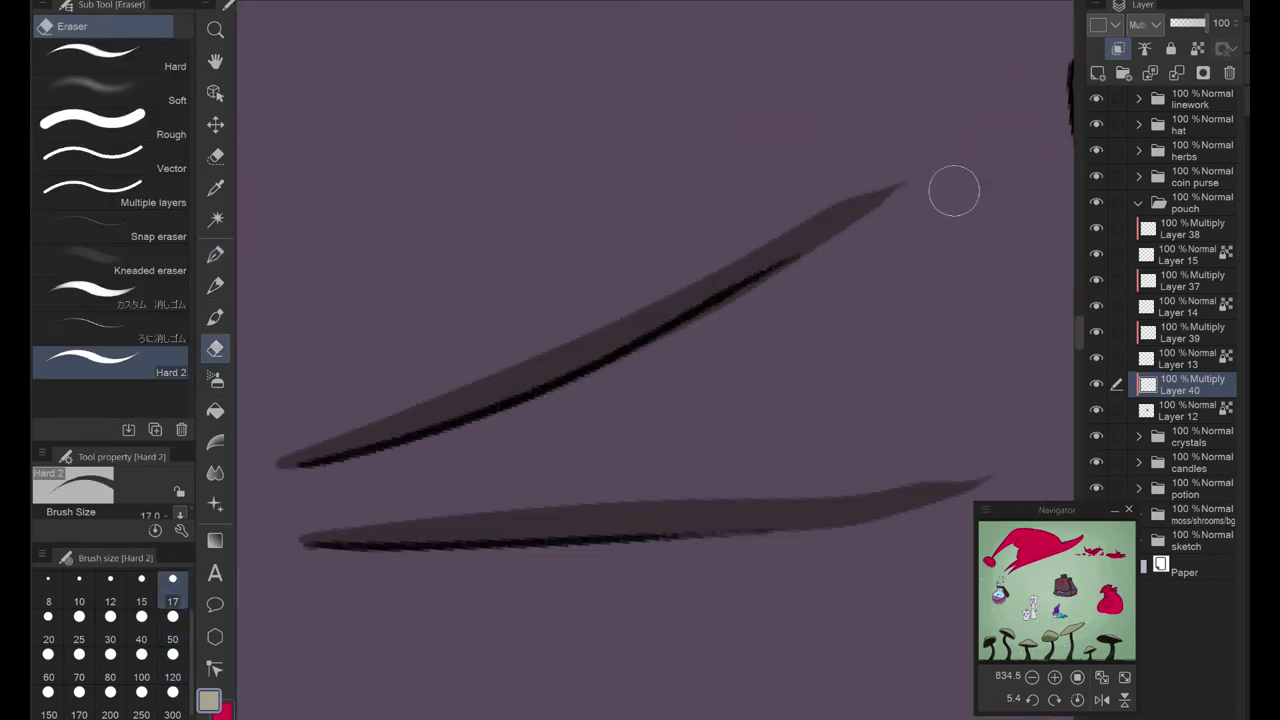
scroll(980, 150, "down", 5)
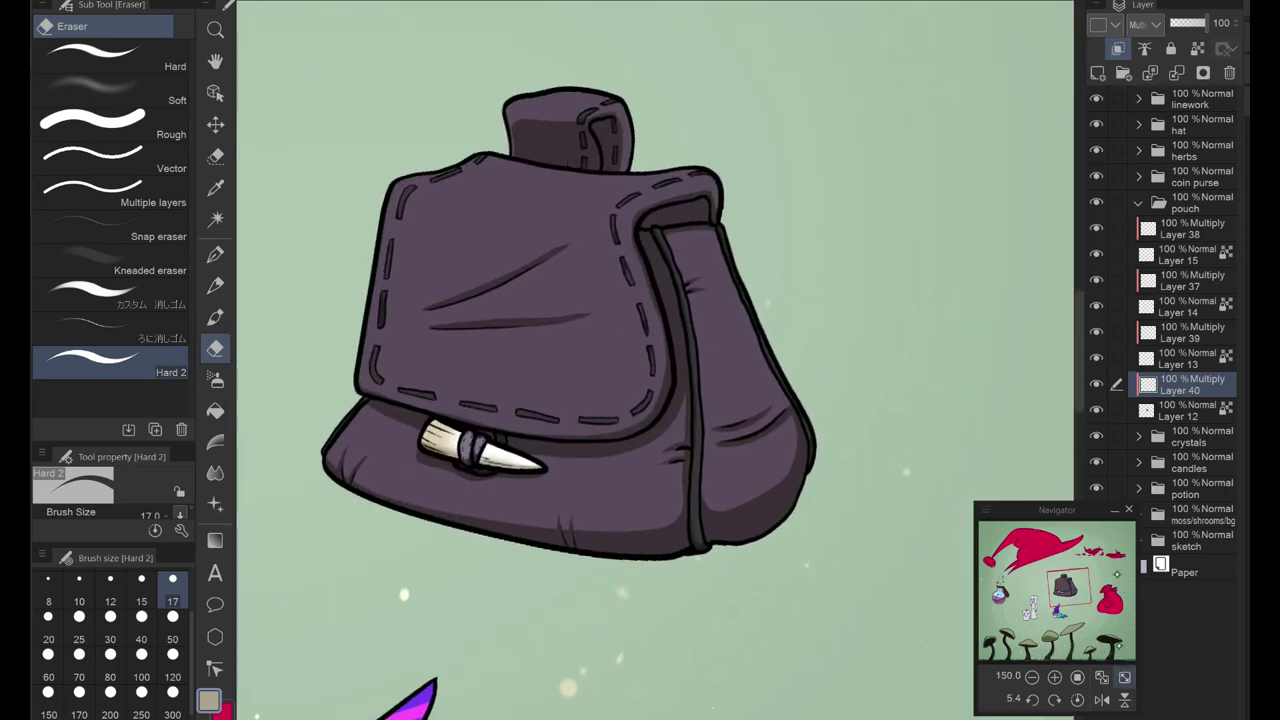
Step: Group the pouch's color and shading layers into a folder and add a clipped Screen layer above it
left_click(1124, 677)
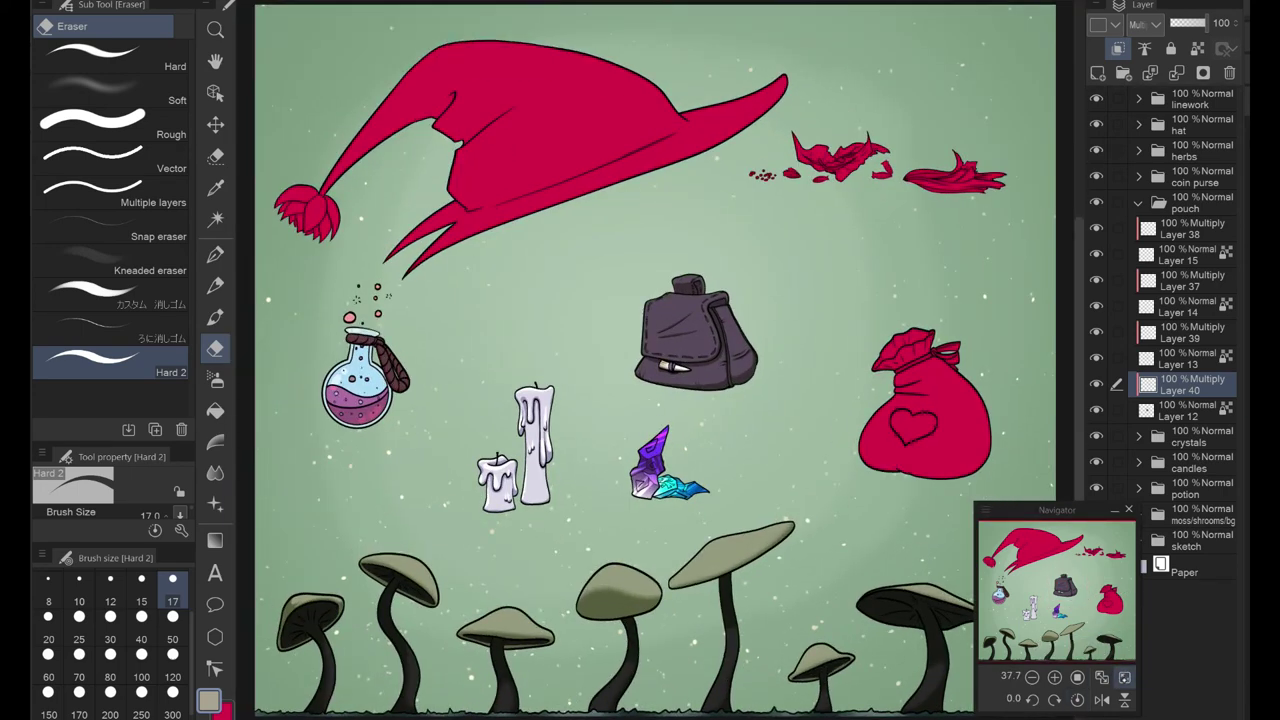
left_click(1170, 230, "shift")
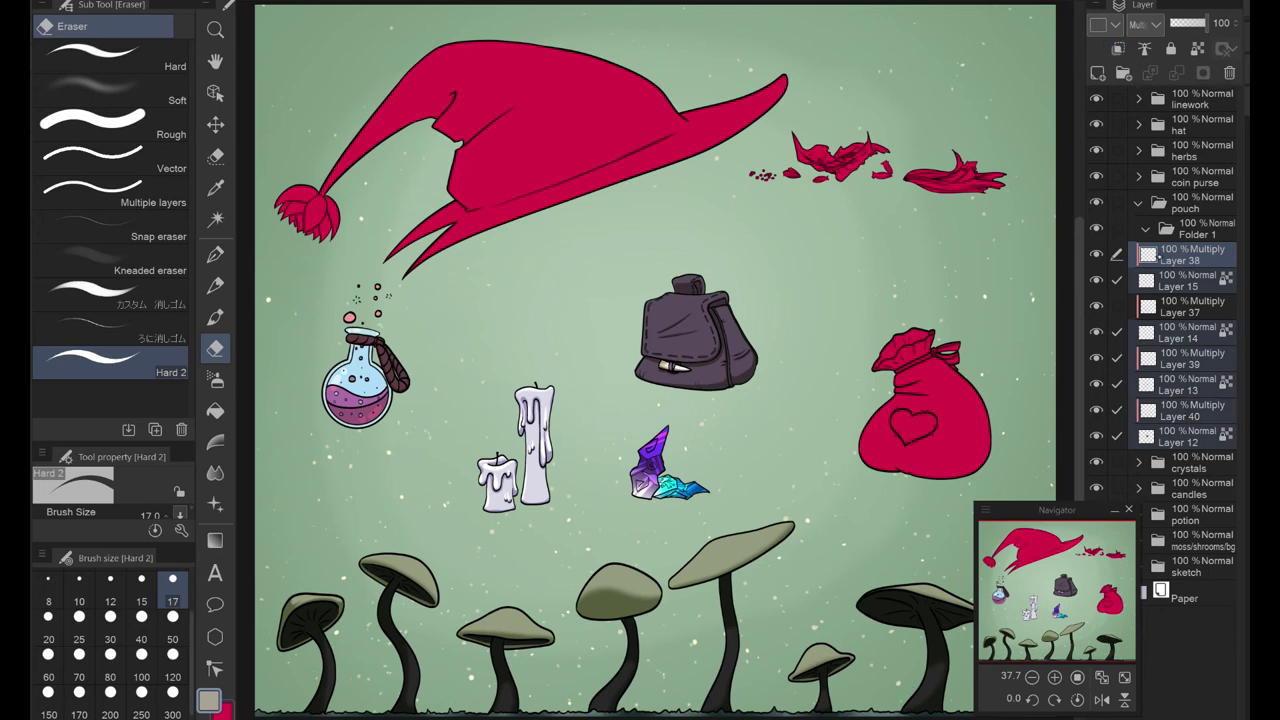
key("ctrl+g")
key("ctrl+shift+n")
left_click(1140, 23)
left_click(1145, 235)
key("ctrl+alt+0")
key("p")
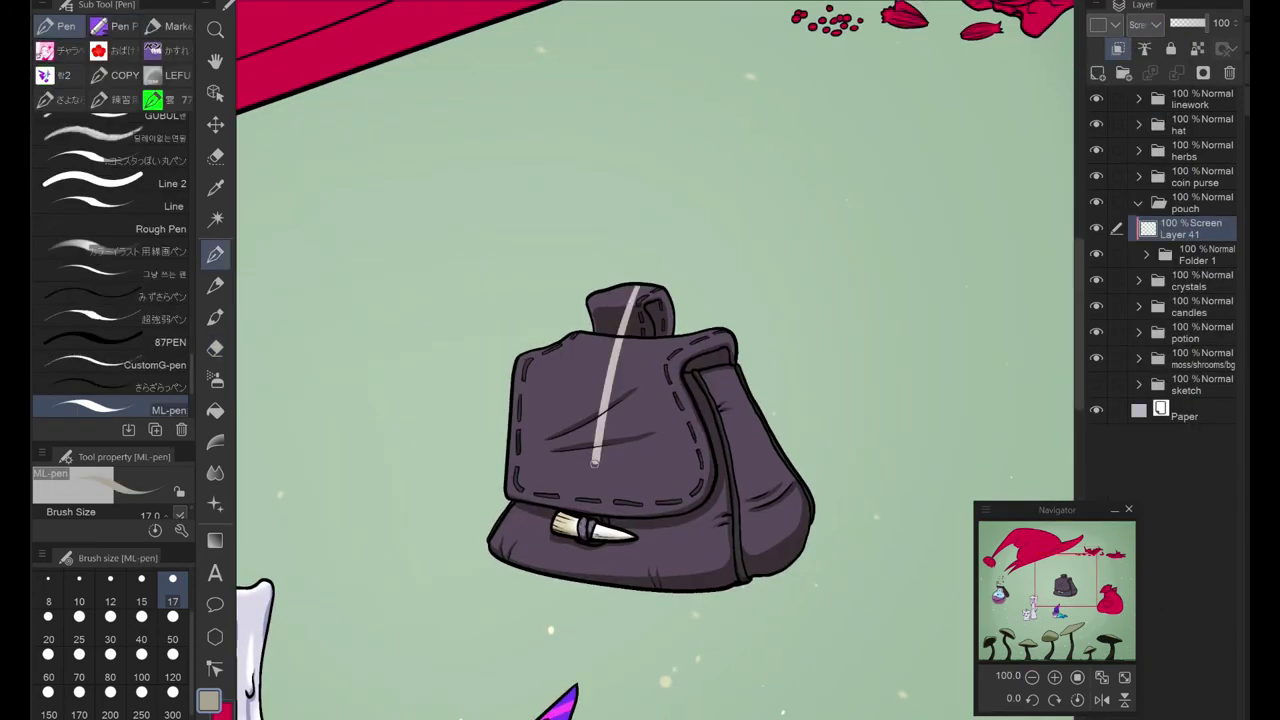
Step: Paint muted purple highlights along the flap's outer side and upper edge at size 17
scroll(630, 264, "up", 2)
scroll(806, 183, "up", 2)
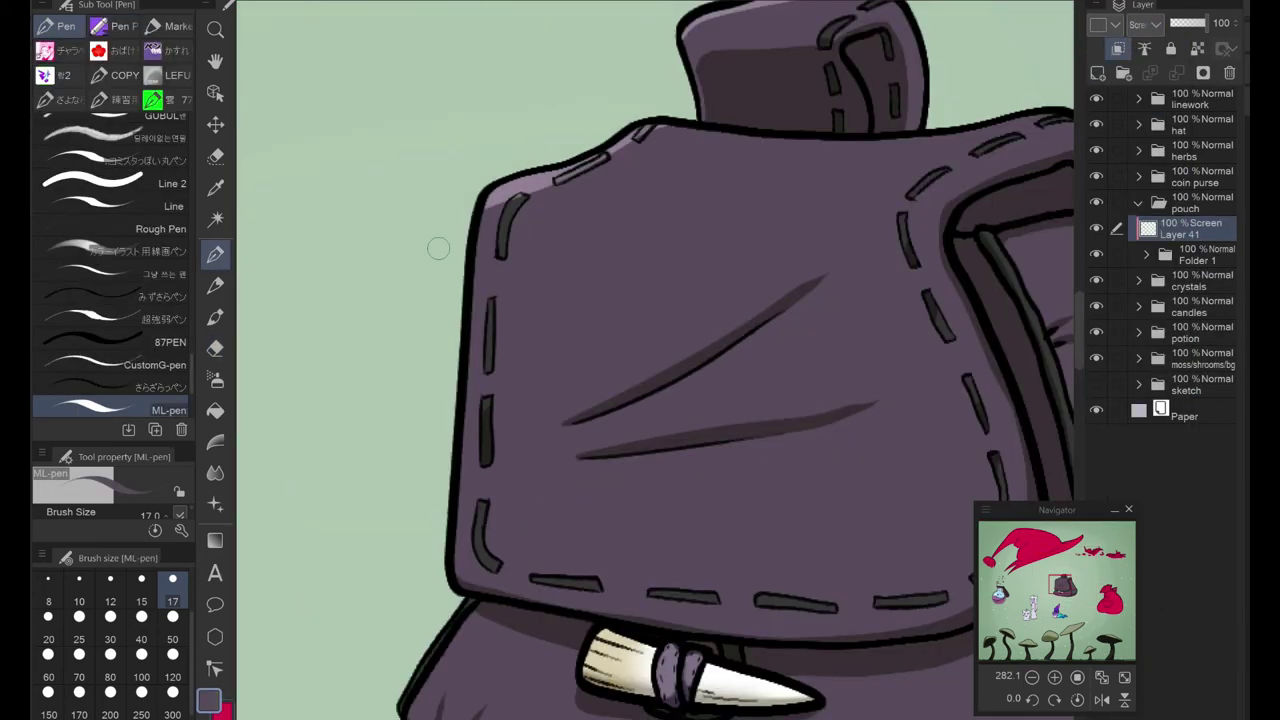
left_click_drag(541, 172, 438, 518)
left_click_drag(789, 229, 734, 285)
left_click_drag(526, 224, 842, 188)
left_click_drag(582, 214, 726, 184)
Step: Highlight the strap loop's top, the flap's upper shoulder and the lower body's outer side edge
left_click_drag(632, 92, 792, 64)
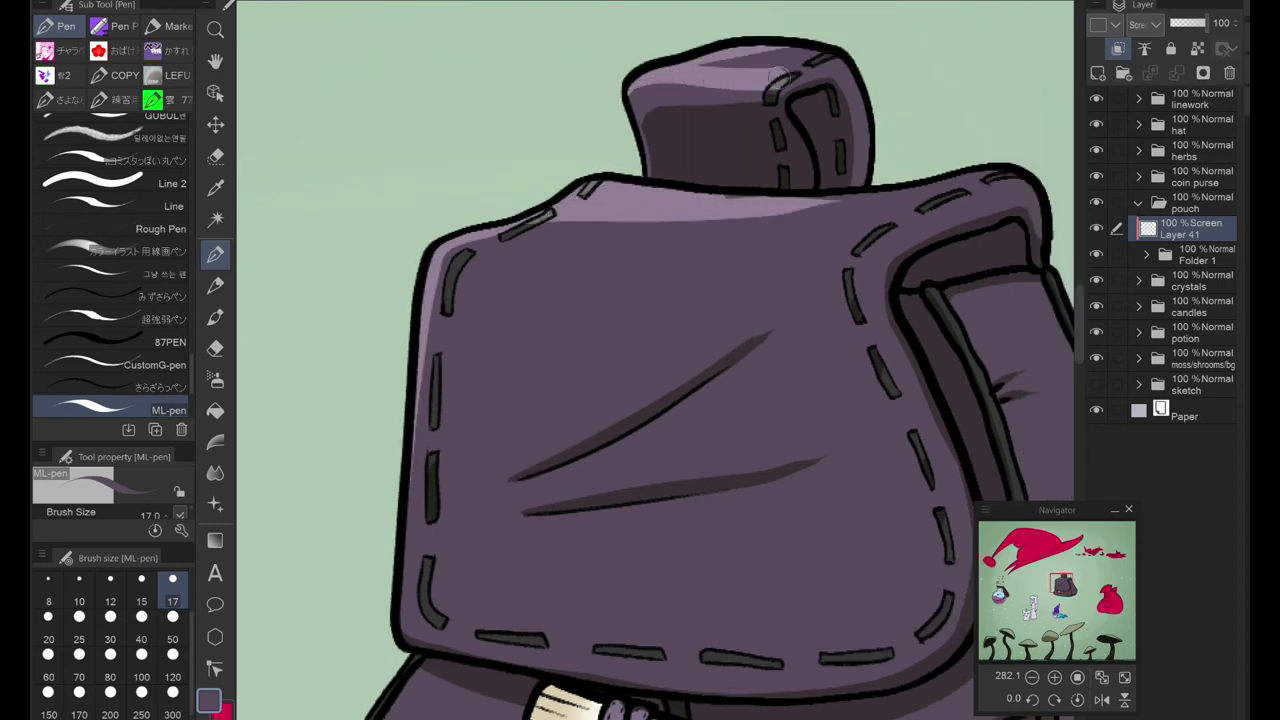
left_click_drag(718, 90, 852, 46)
left_click_drag(1010, 175, 800, 192)
left_click_drag(1050, 185, 545, 218)
mouse_move(910, 195)
left_mouse_down()
mouse_move(450, 250)
mouse_move(480, 255)
left_mouse_up()
left_click_drag(700, 400, 533, 345)
left_click_drag(240, 605, 465, 365)
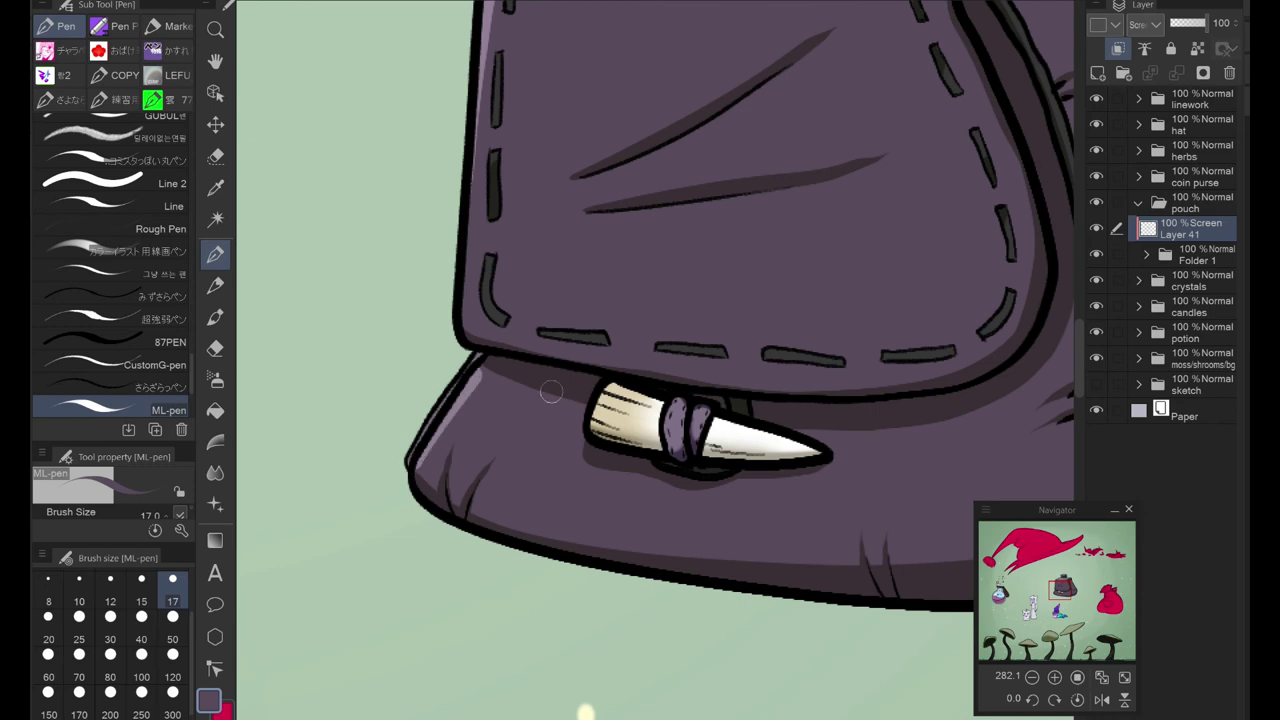
Step: Try rounded purple highlights on the pouch's lower front and lower side panel
left_click_drag(863, 343, 723, 383)
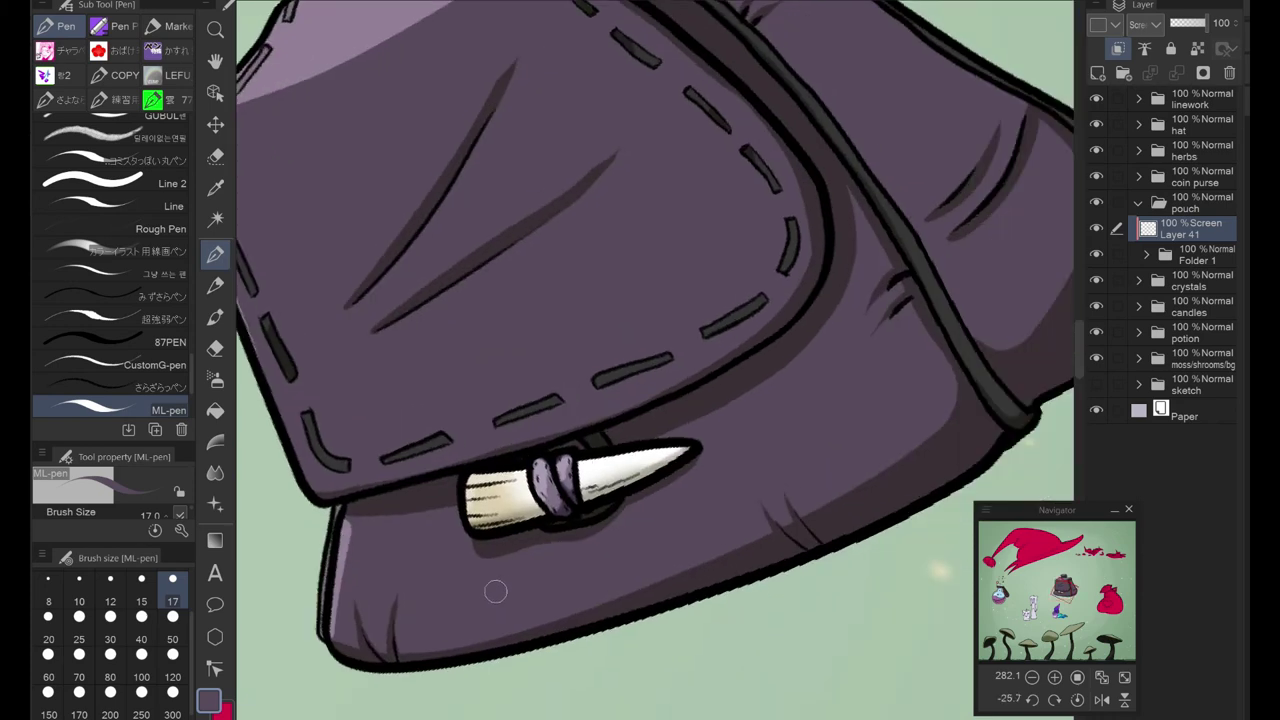
left_click_drag(480, 610, 660, 530)
left_click_drag(612, 575, 745, 480)
left_click_drag(455, 625, 720, 515)
mouse_move(700, 520)
left_mouse_down()
mouse_move(735, 480)
mouse_move(560, 520)
left_mouse_up()
Step: Blur the lower front highlight at size 50, and erase both rounded highlights from the pouch's lower body
scroll(500, 530, "down", 2)
key("j")
left_click_drag(437, 545, 655, 545)
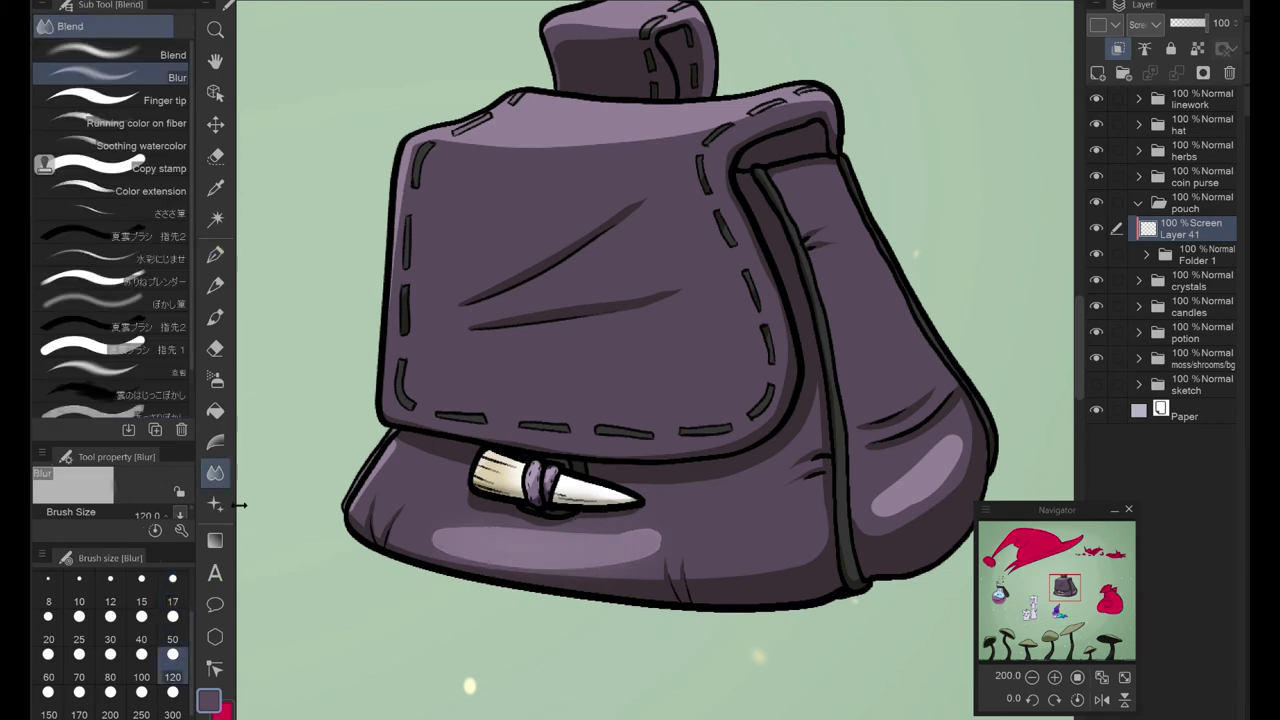
left_click(172, 639)
left_click_drag(435, 535, 655, 545)
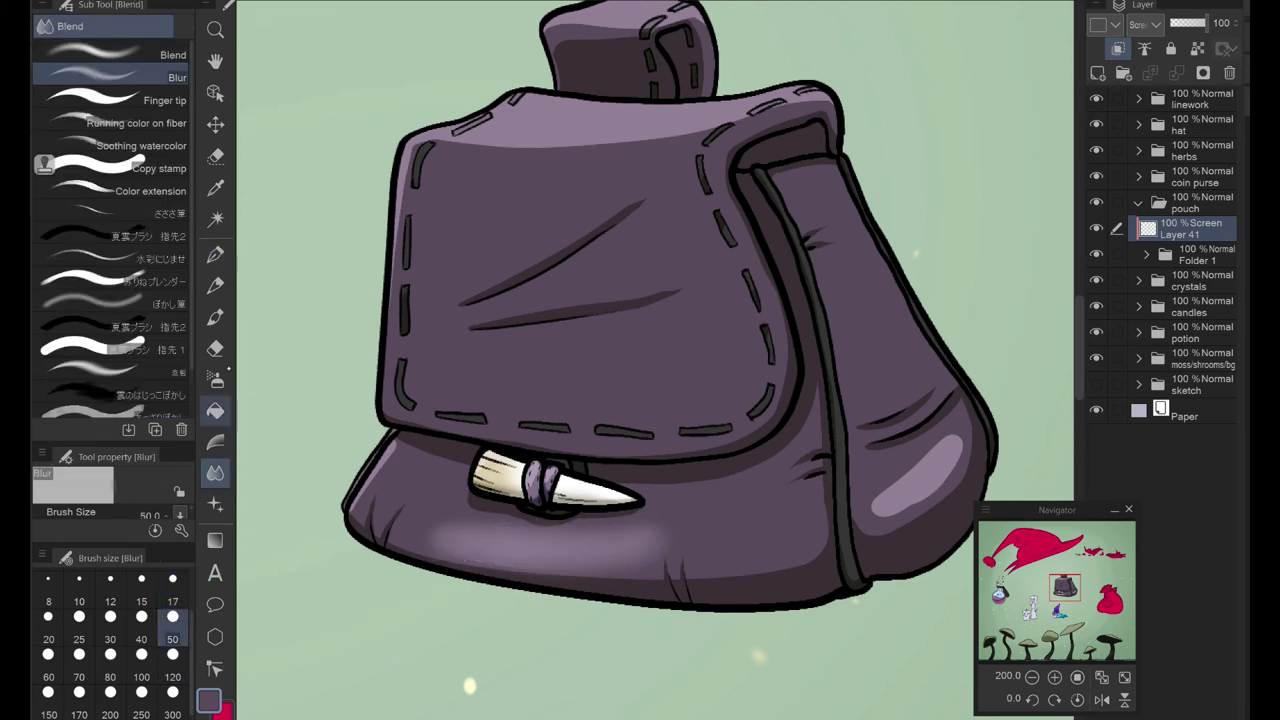
key("e")
mouse_move(440, 545)
left_mouse_down()
mouse_move(609, 551)
mouse_move(866, 515)
left_mouse_up()
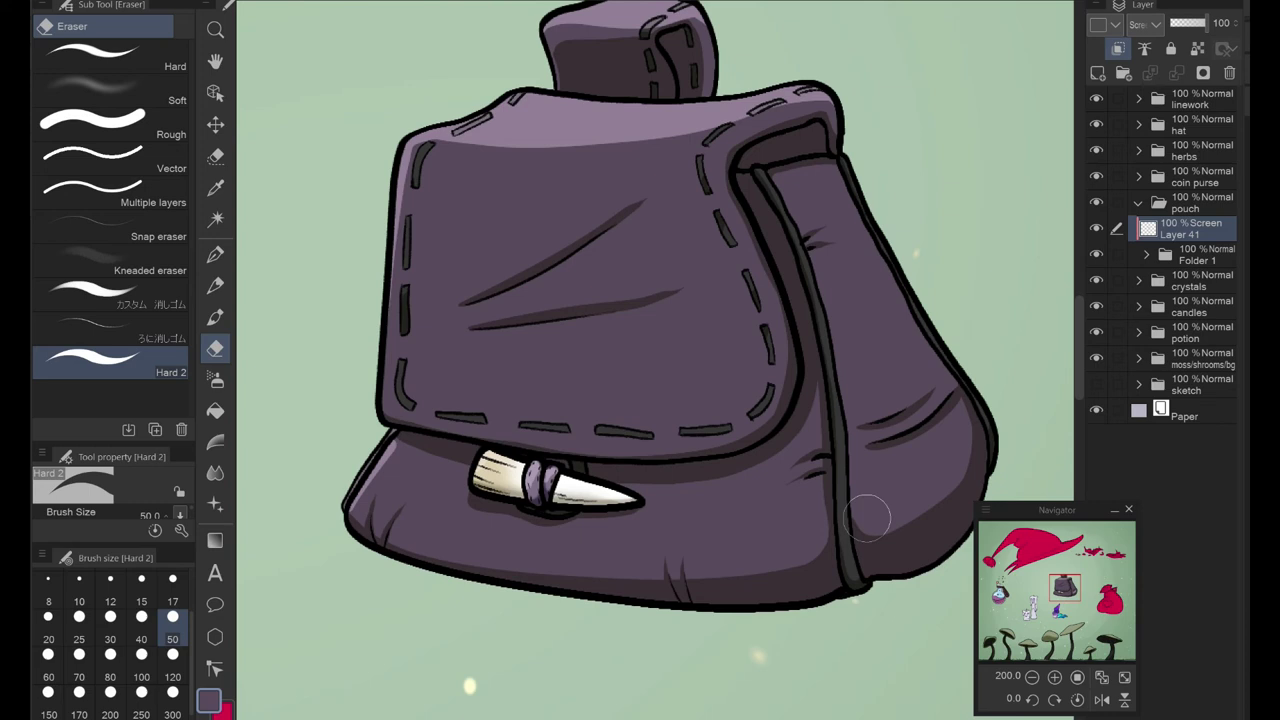
Step: Blur the highlight along the pouch flap's outer side edge starting at size 17, and enlarge the blur brush
key("j")
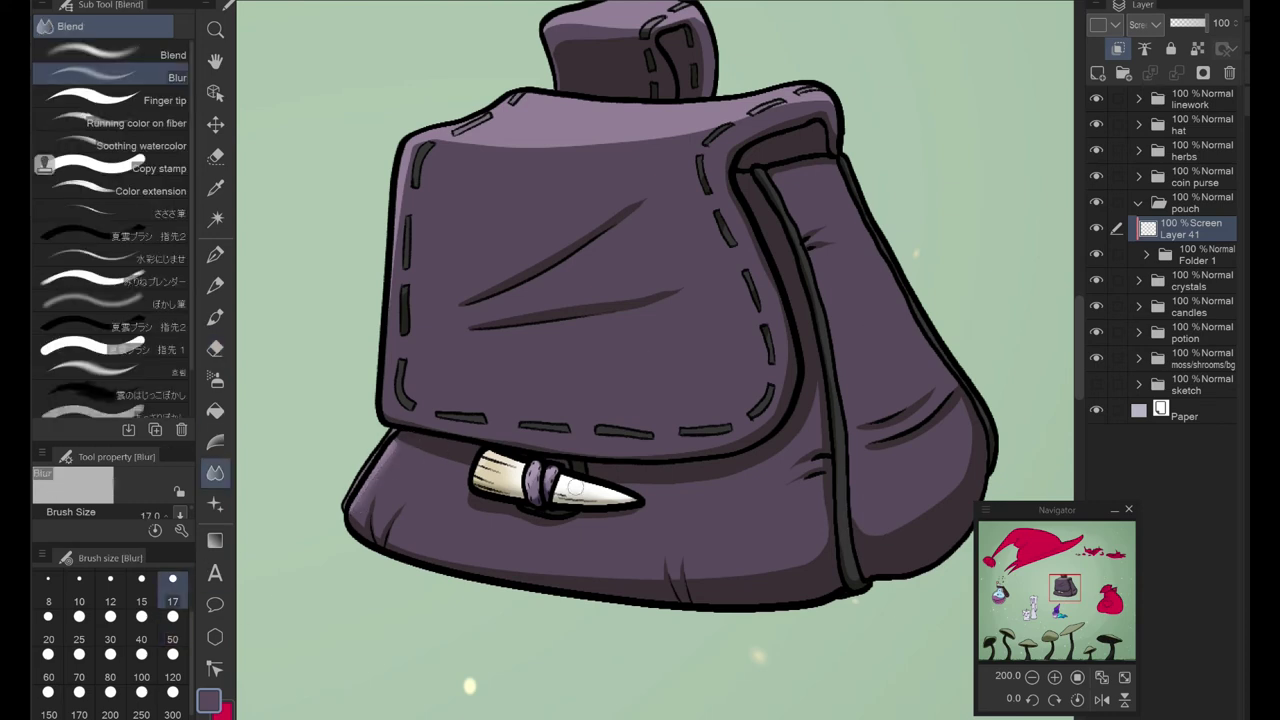
left_click_drag(392, 315, 408, 465)
key("bracketright")
key("bracketright")
key("bracketright")
key("bracketright")
key("bracketright")
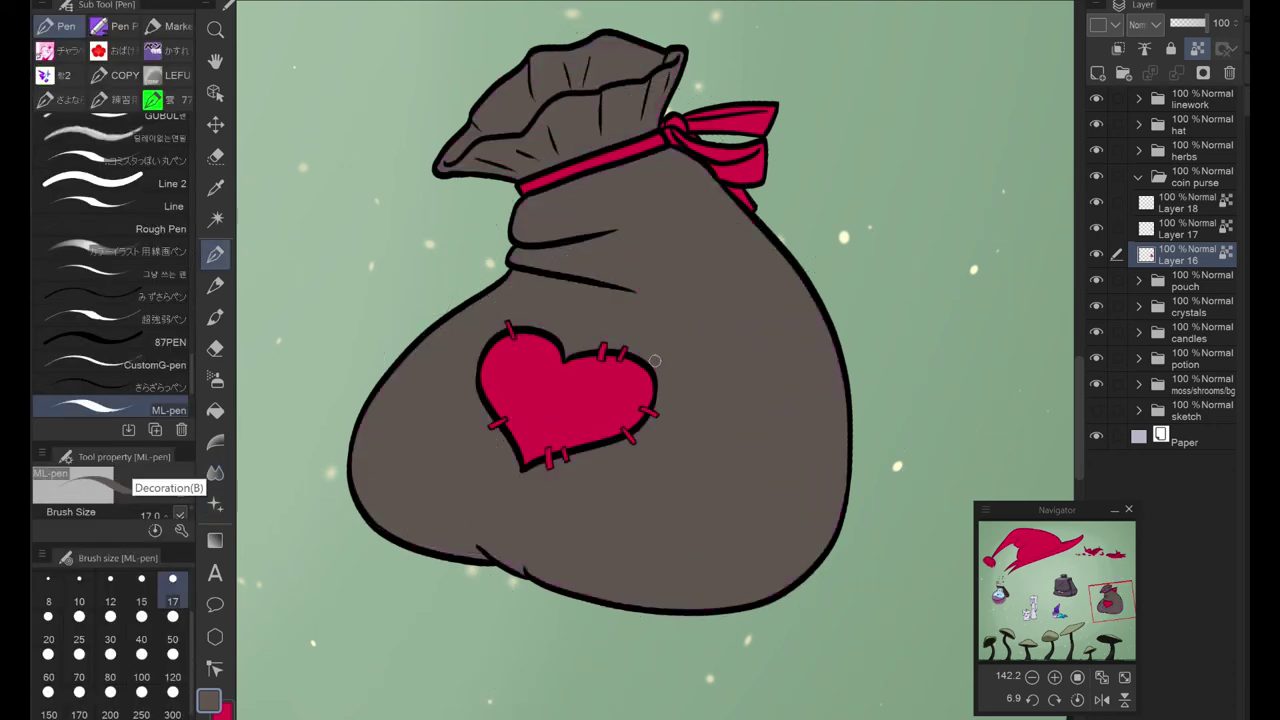
Step: Recolour the coin purse's body grey-green on Layer 16 and save the file
left_click_drag(780, 250, 720, 250)
left_click(942, 171)
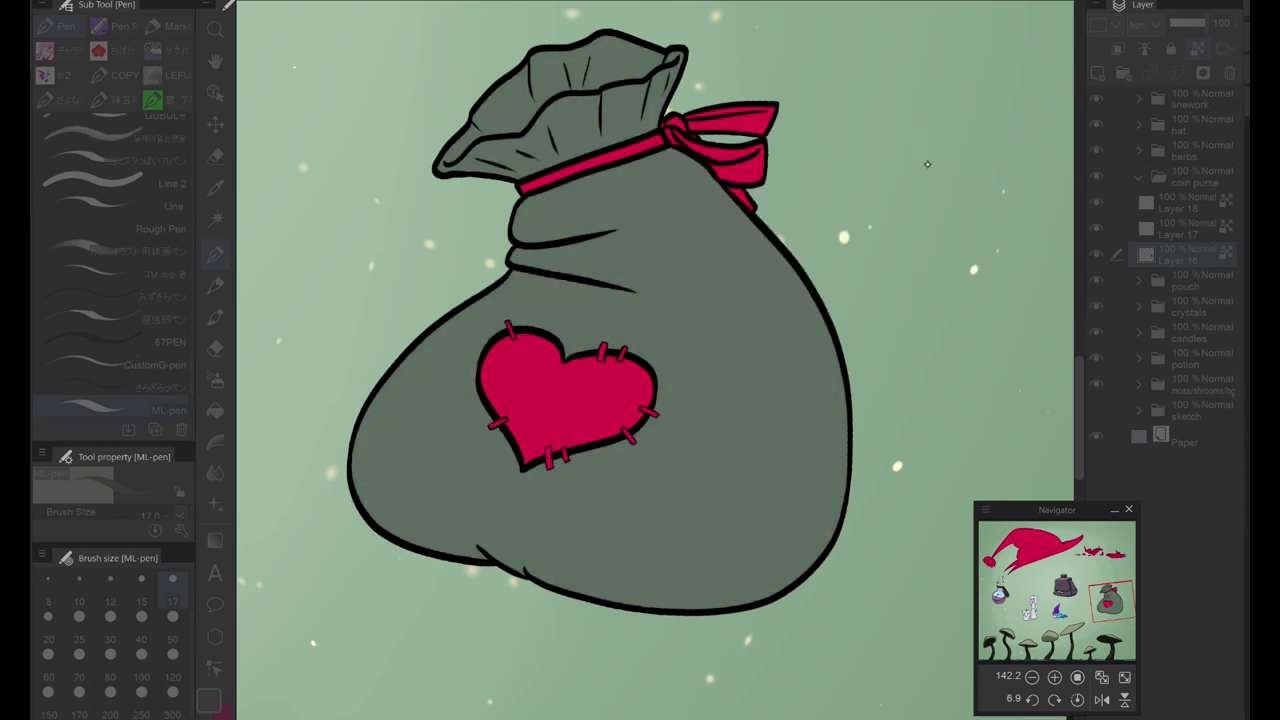
key("ctrl+s")
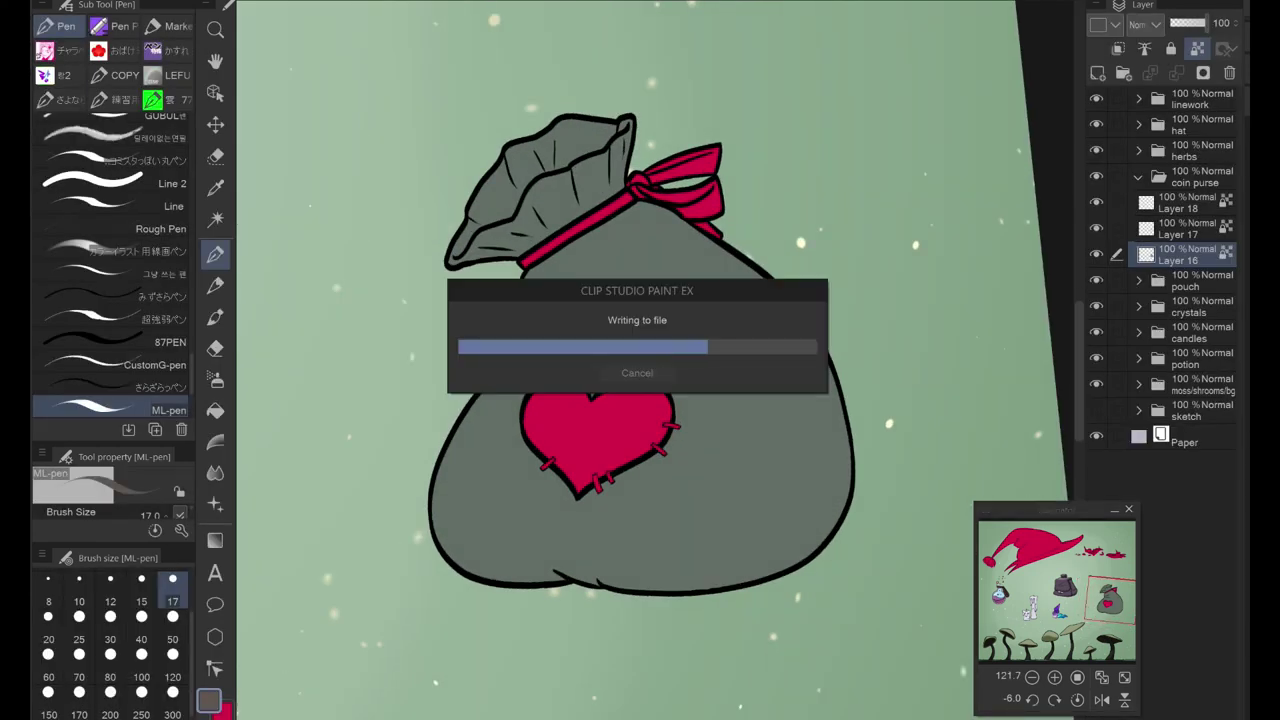
Step: Recolour the coin purse's ribbon dark brown, its heart patch muted pink and its stitches black
left_click(1162, 228)
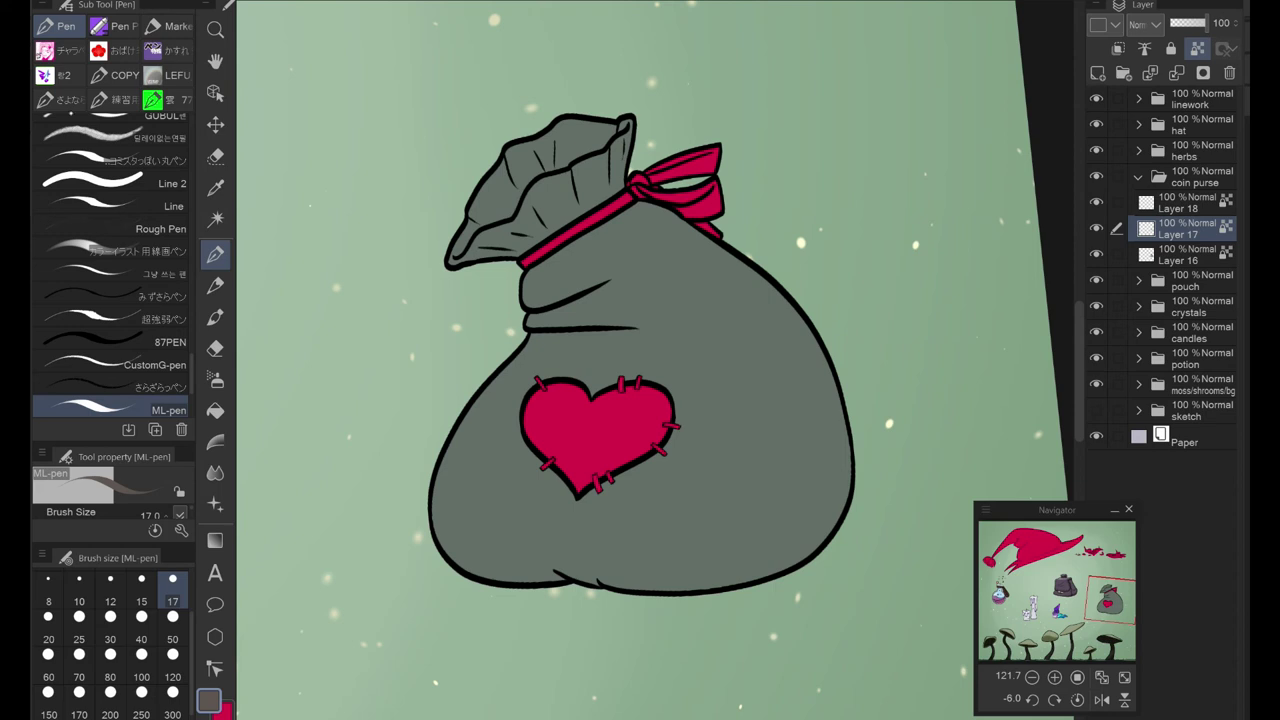
left_click_drag(632, 193, 700, 165)
left_click(122, 514)
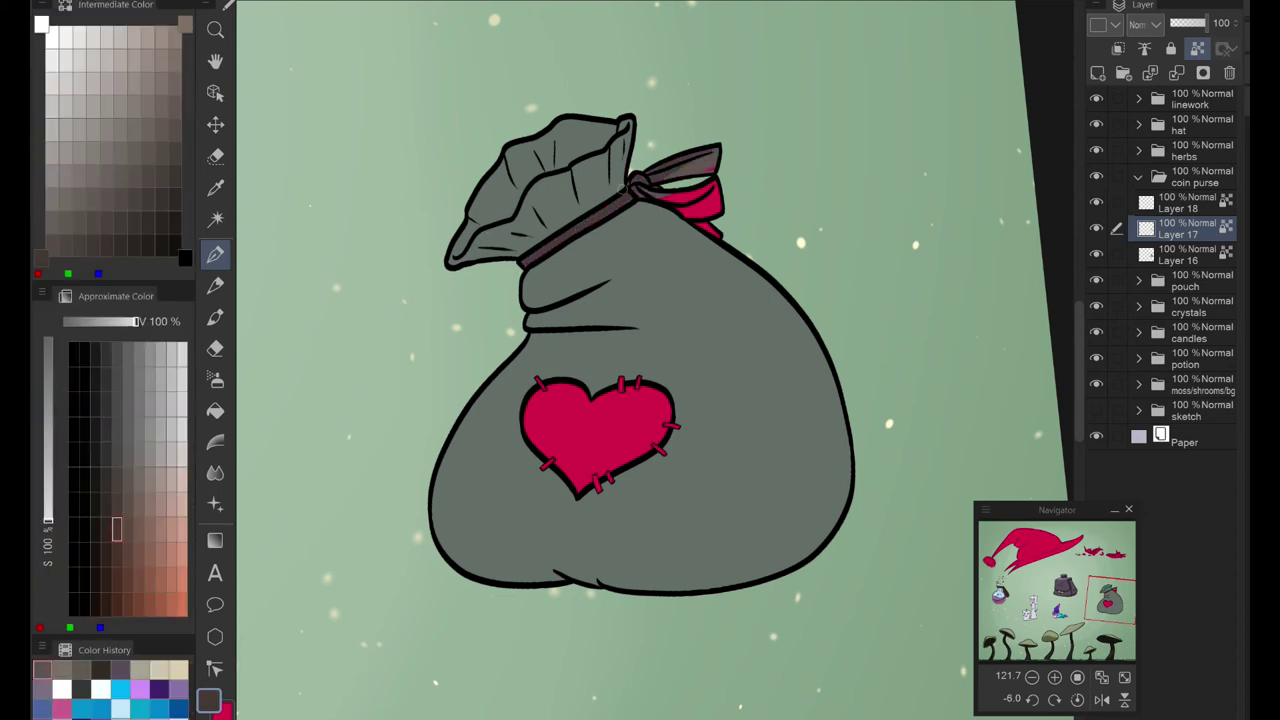
left_click_drag(545, 405, 645, 455)
left_click(1165, 202)
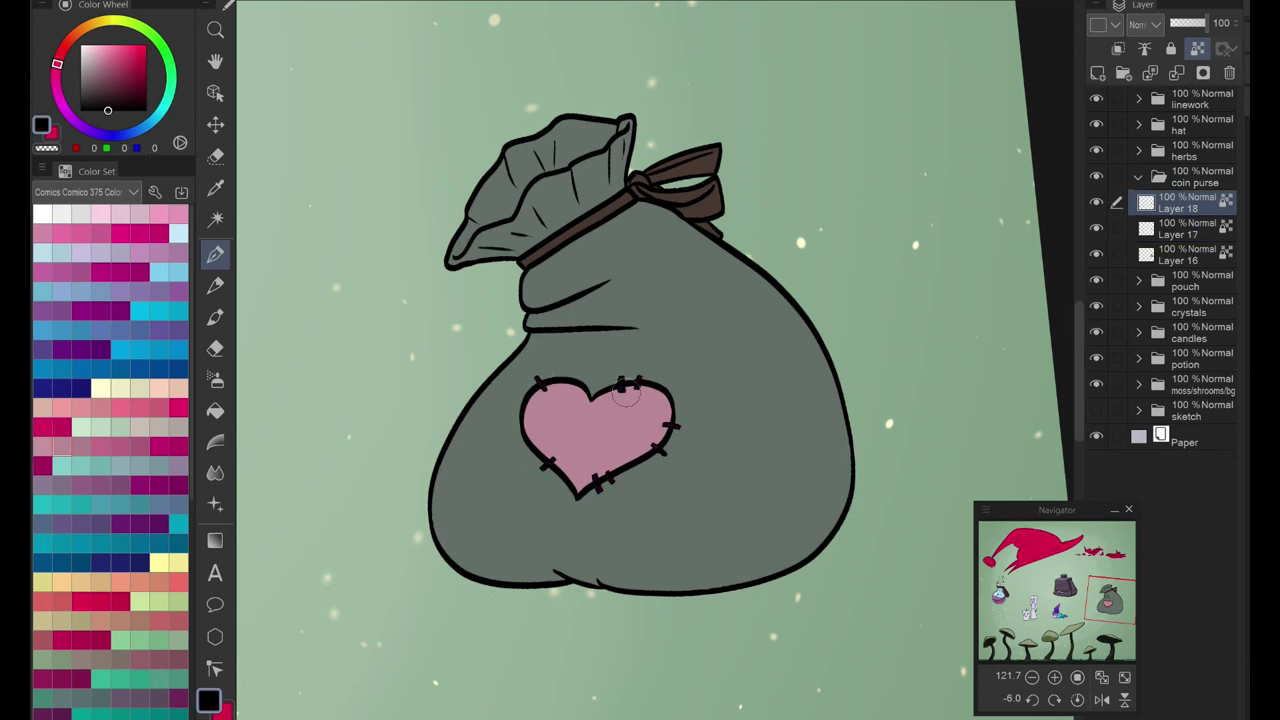
Step: Add a Multiply layer clipped to the purse's body and paint grey-green shadows along both sides of its base
left_click(1098, 73)
left_click(594, 585, "alt")
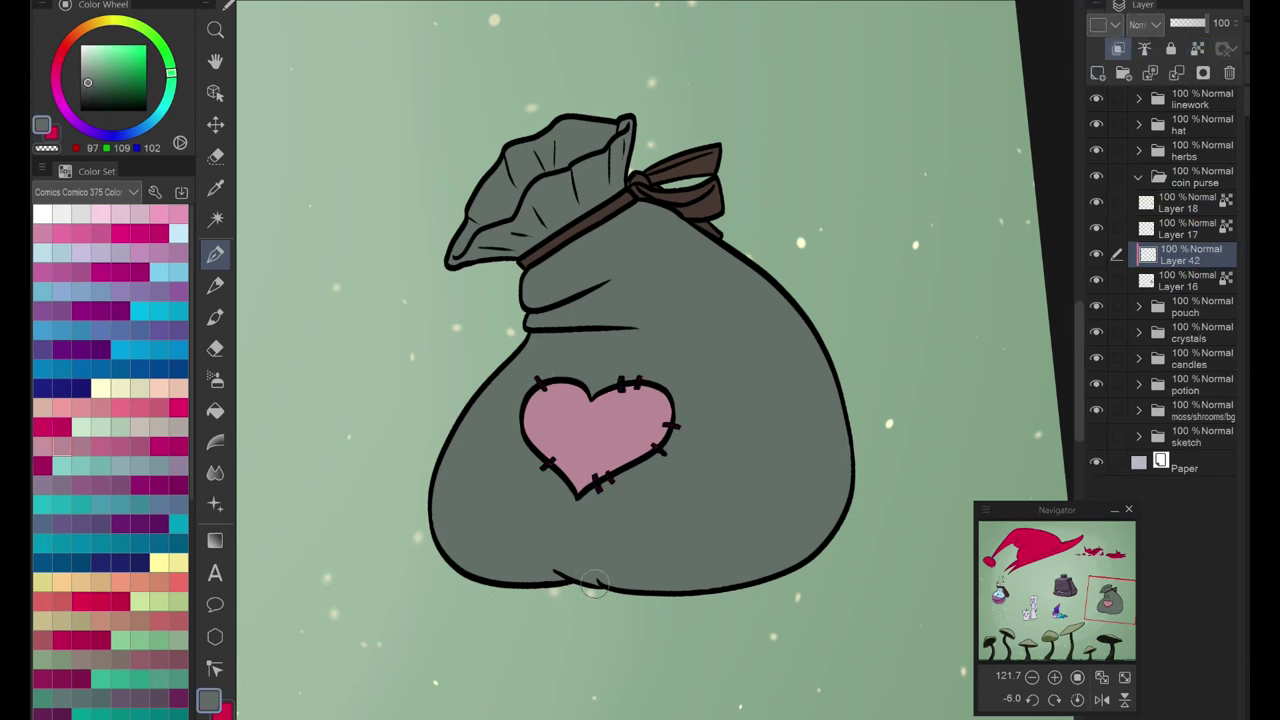
mouse_move(588, 577)
left_mouse_down()
mouse_move(678, 591)
mouse_move(850, 460)
mouse_move(680, 565)
left_mouse_up()
left_click_drag(440, 500, 541, 547)
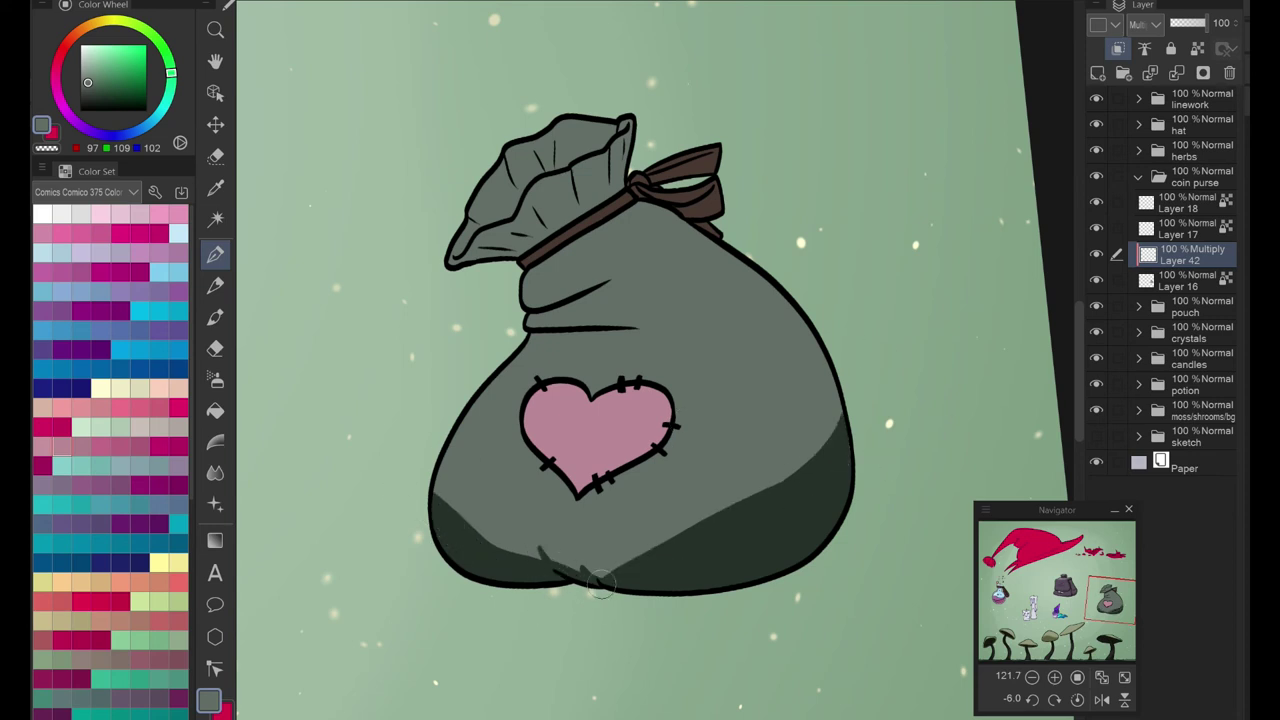
Step: Paint grey-green shadows under the ribbon, along the two neck folds and inside the gathered frill
key("ctrl+plus")
left_click_drag(465, 265, 615, 225)
left_click_drag(640, 312, 440, 318)
left_click_drag(815, 305, 844, 418)
mouse_move(478, 300)
left_mouse_down()
mouse_move(565, 205)
mouse_move(640, 170)
mouse_move(670, 213)
left_mouse_up()
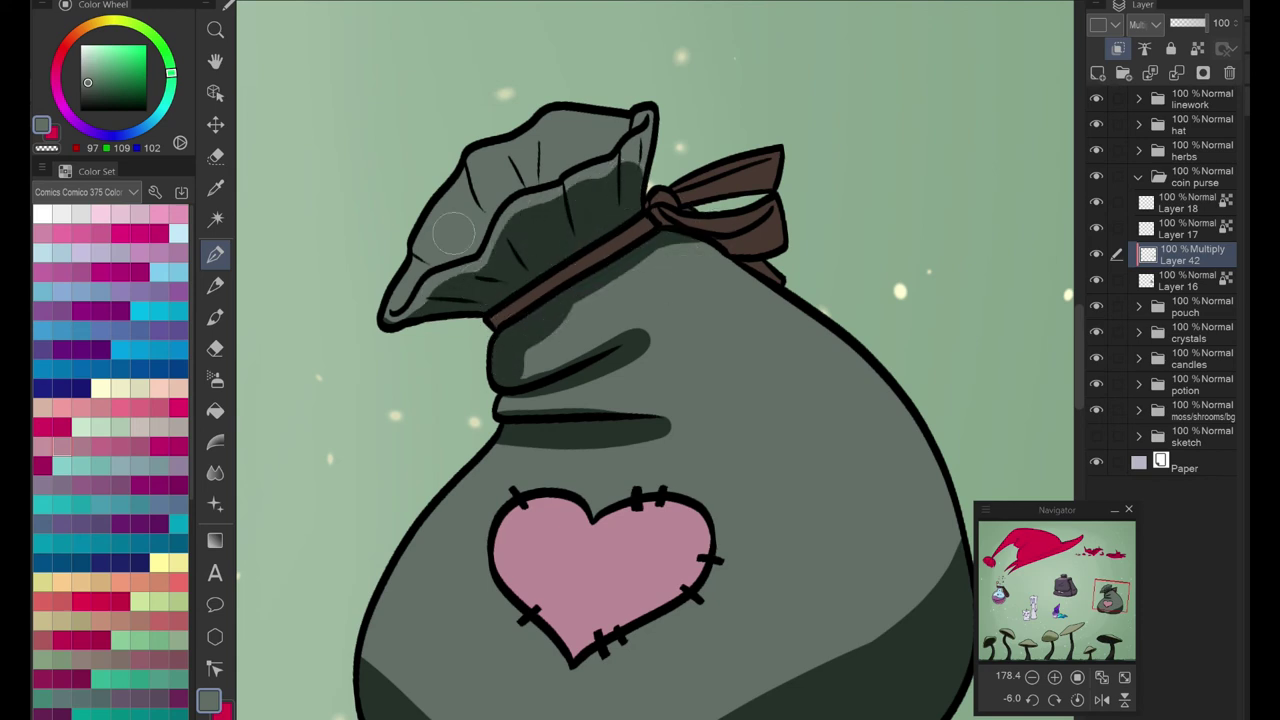
scroll(452, 233, "up", 4)
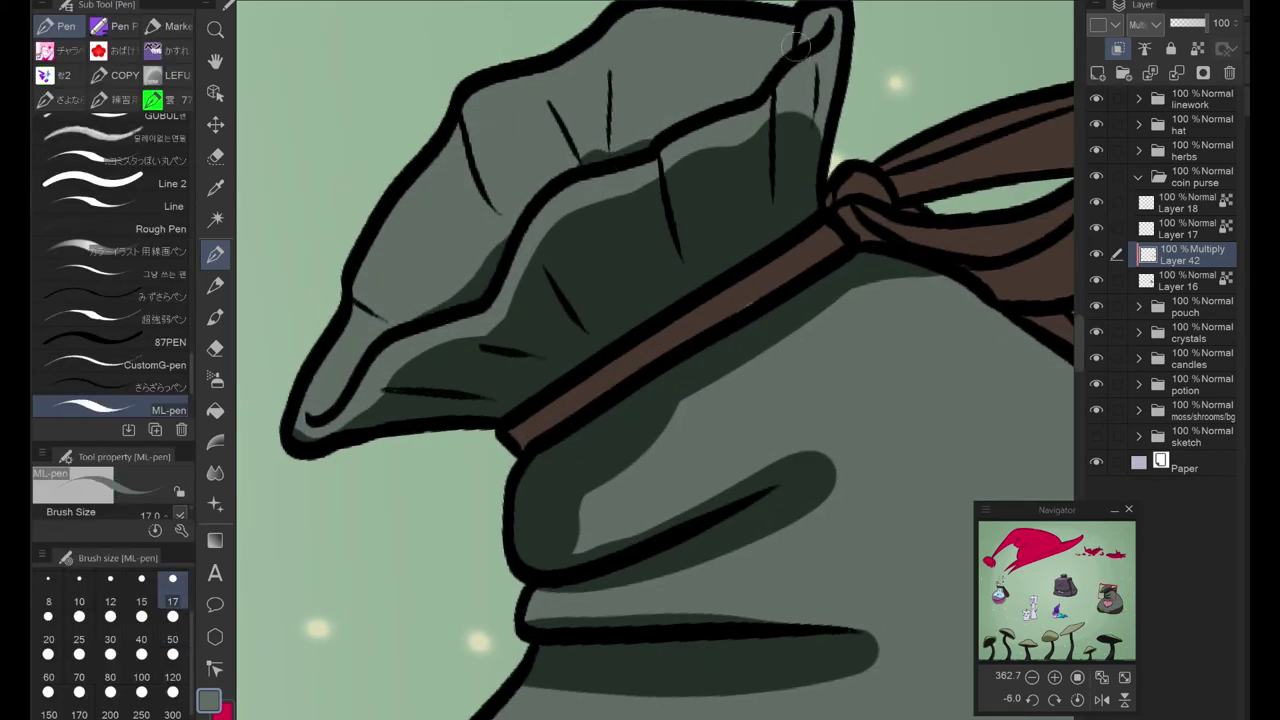
scroll(340, 425, "down", 4)
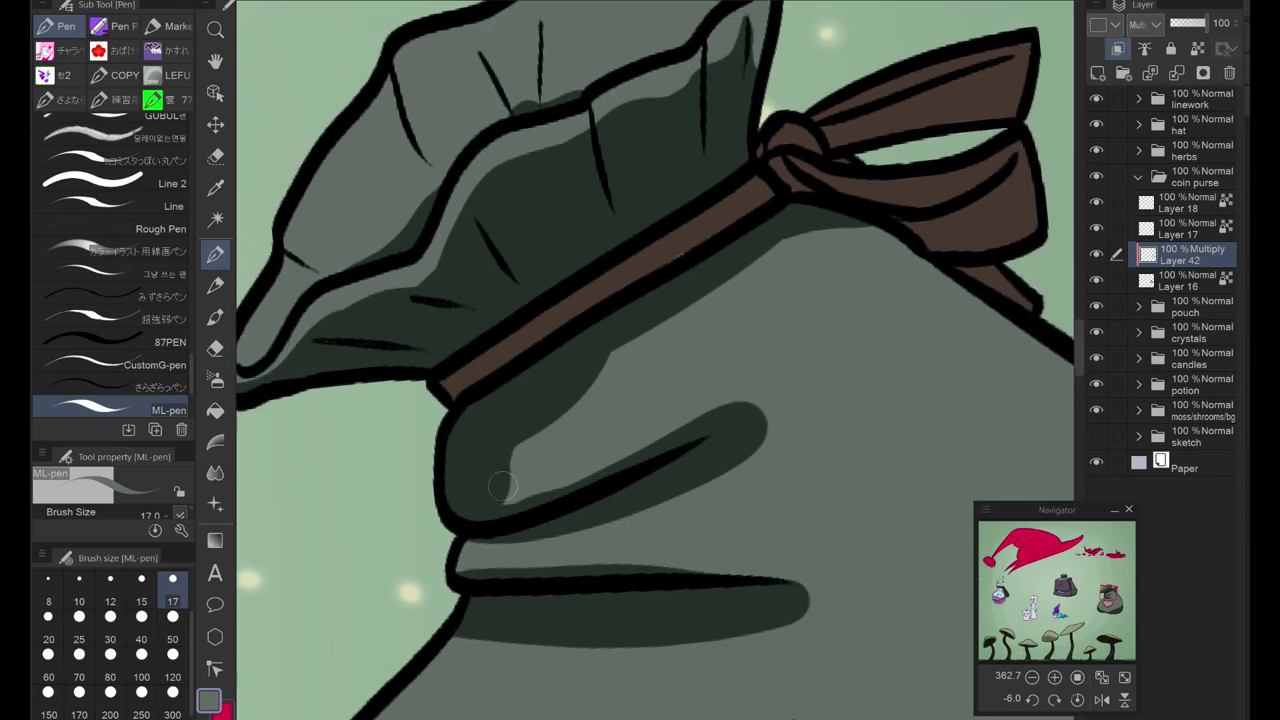
Step: Add a Multiply layer clipped to the ribbon layer, Layer 17
key("alt+bracketright")
left_click(1097, 73)
left_click(1140, 24)
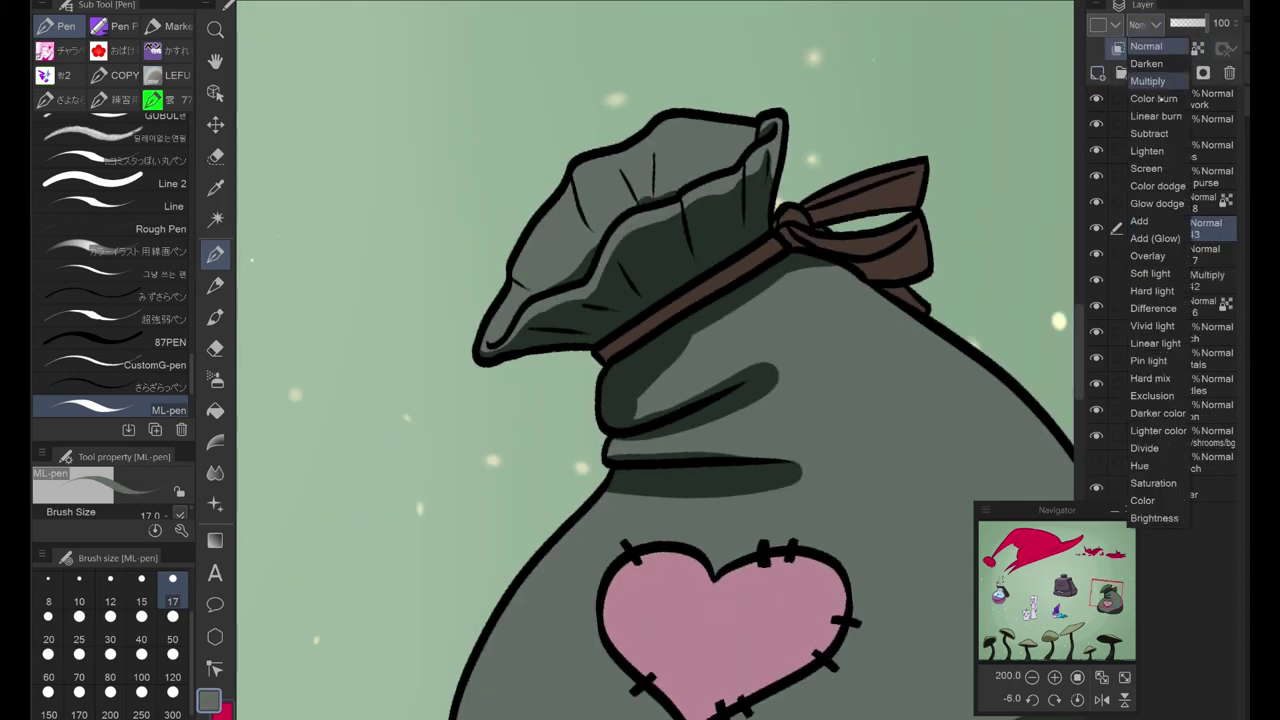
left_click(1120, 72)
Step: Shade the ribbon's band and both bow loops with pale green on Multiply Layer 43, undoing the too-dark stroke
scroll(845, 250, "up", 3)
left_click_drag(650, 287, 462, 403)
key("alt+bracketleft")
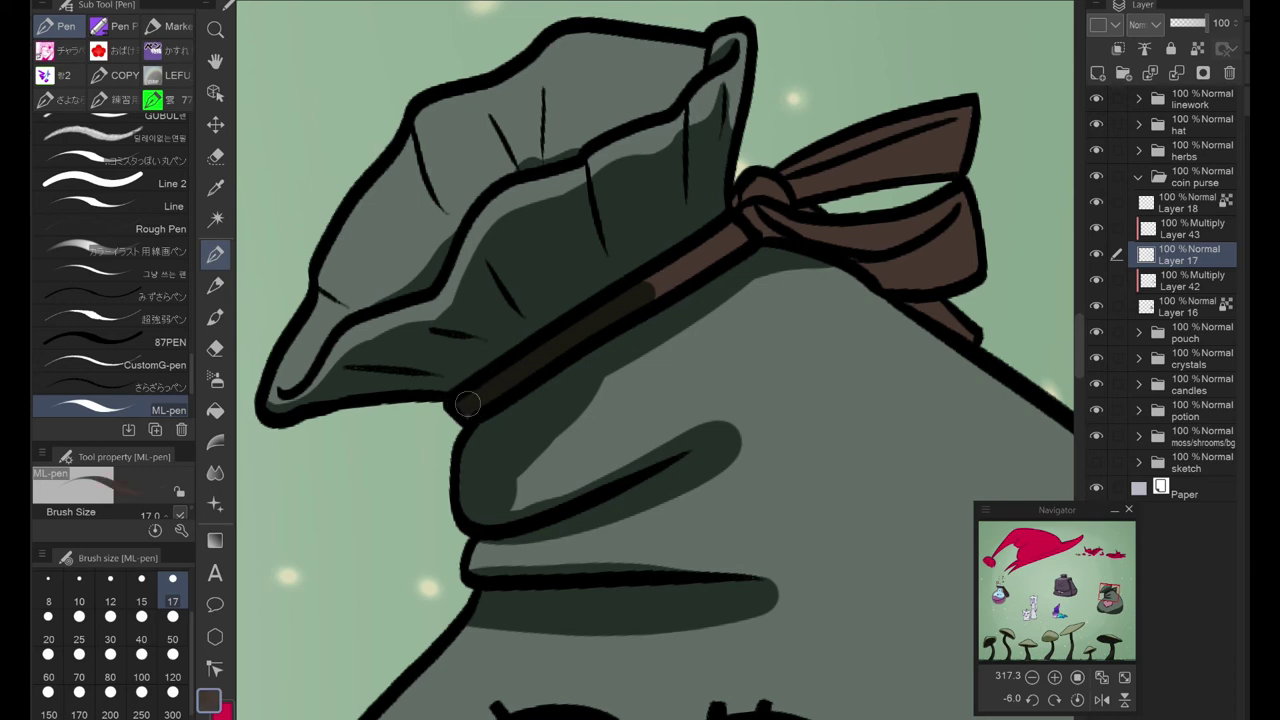
left_click(1192, 226)
key("F3")
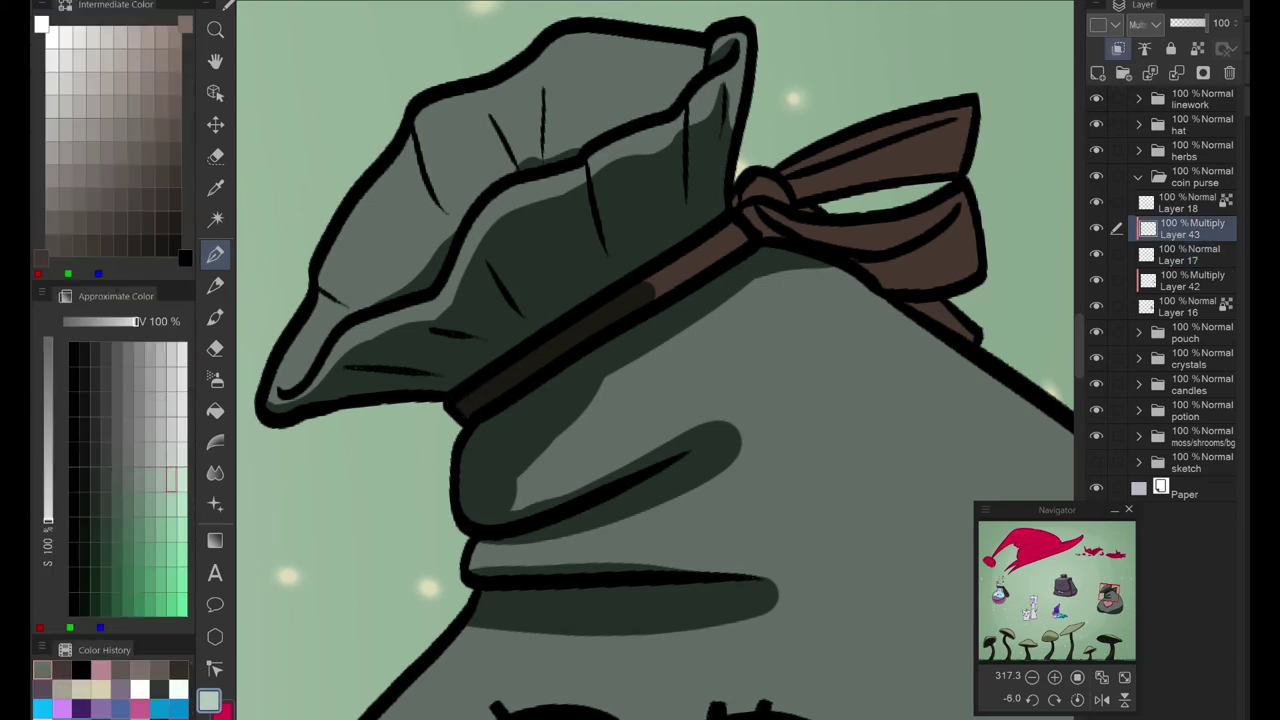
key("ctrl+z")
left_click_drag(800, 225, 935, 268)
left_click_drag(812, 198, 962, 138)
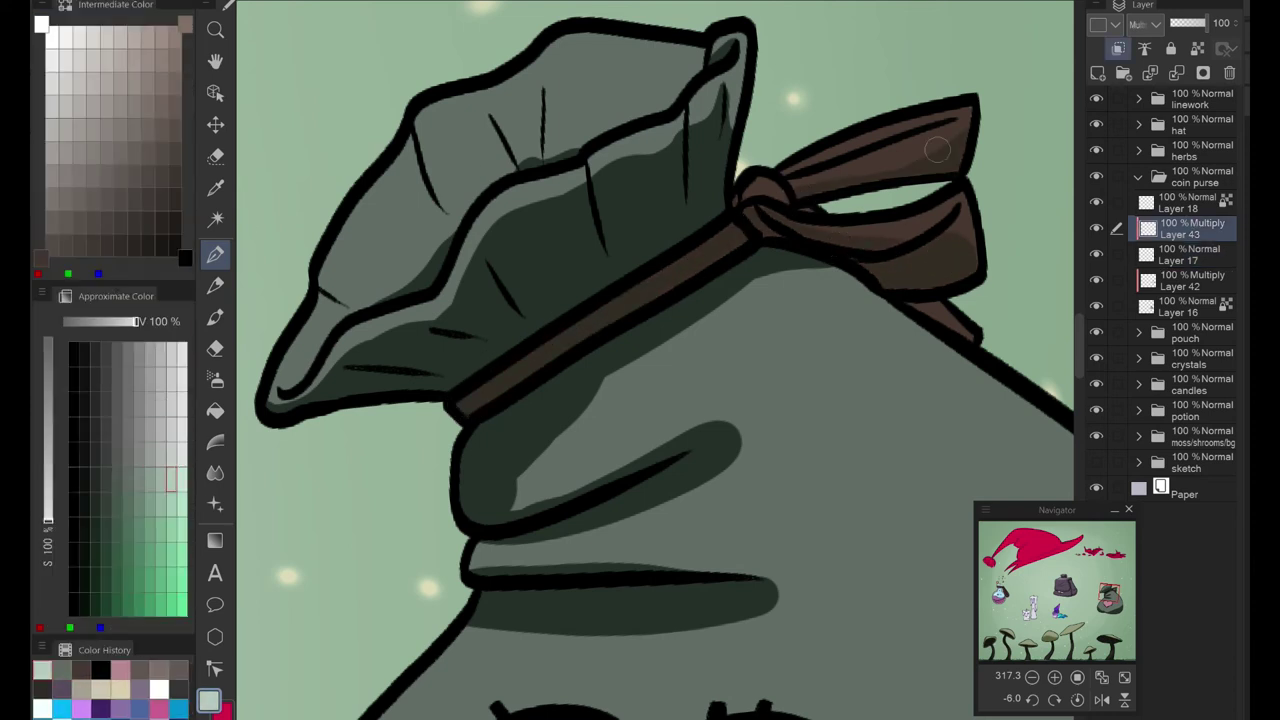
Step: Shade the ribbon's knot and hanging tail with pale green on Layer 43, and switch to the eraser
key("alt+bracketleft")
left_click_drag(900, 300, 780, 350)
left_click(840, 192, "alt")
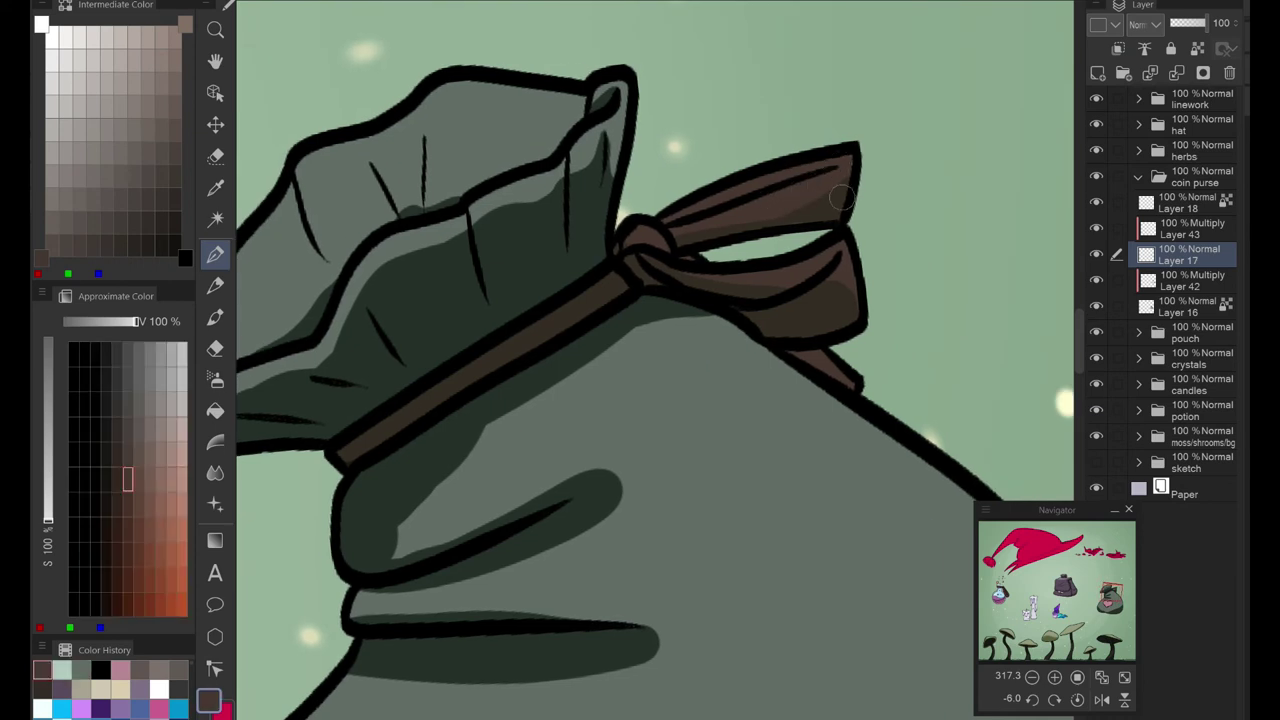
left_click(967, 268, "alt")
key("alt+bracketright")
left_click_drag(662, 218, 652, 246)
key("e")
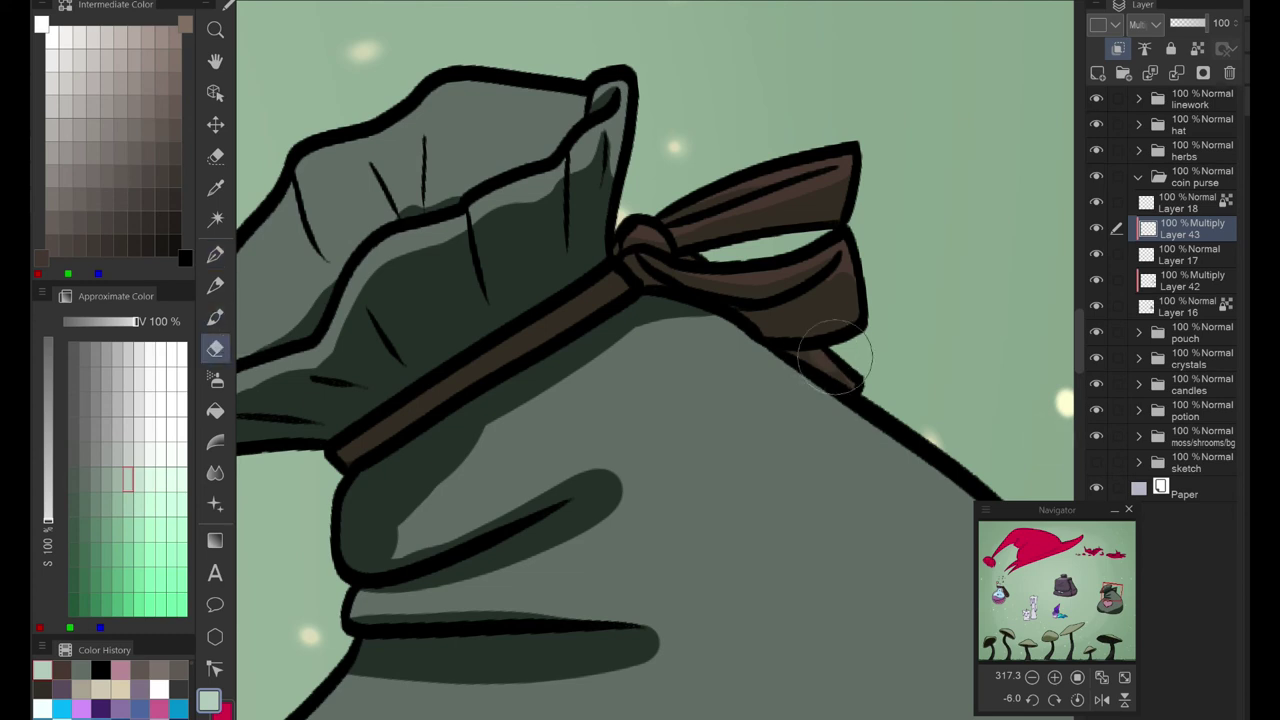
Step: Blur the shadows on the purse's gathered frill on Multiply Layer 42
scroll(832, 322, "down", 3)
key("alt+bracketleft")
key("alt+bracketleft")
key("j")
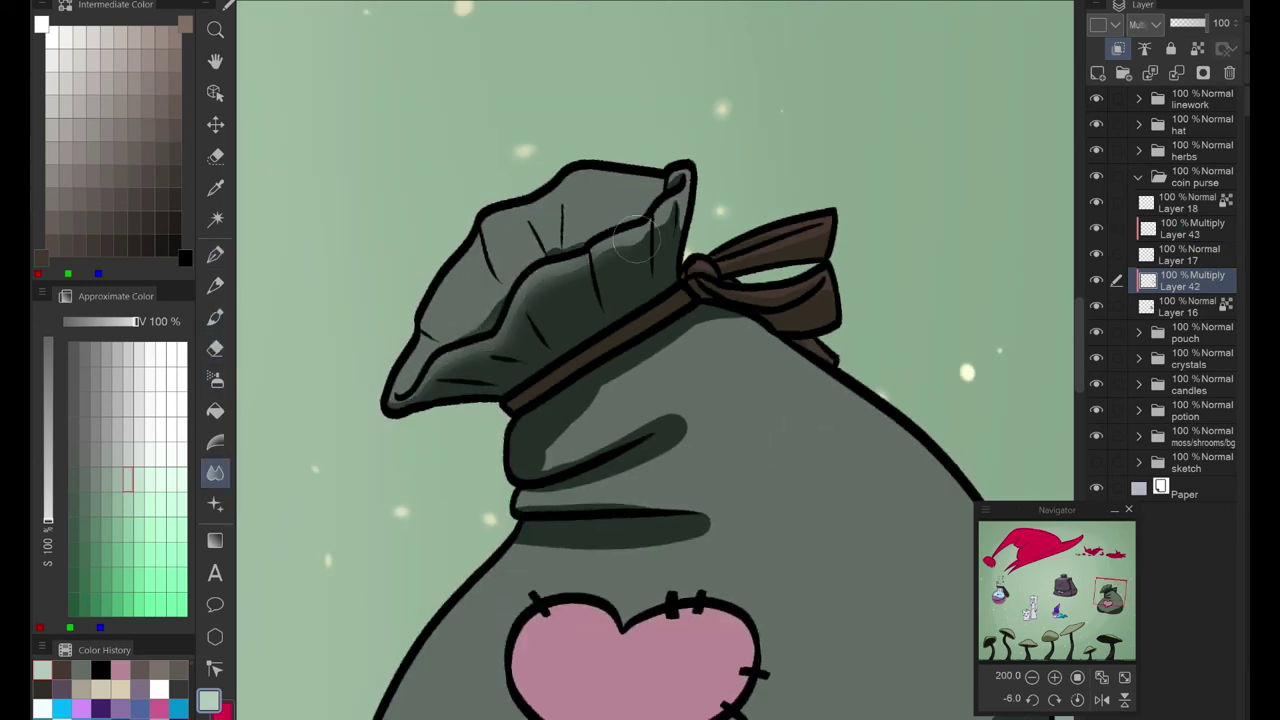
scroll(490, 330, "up", 3)
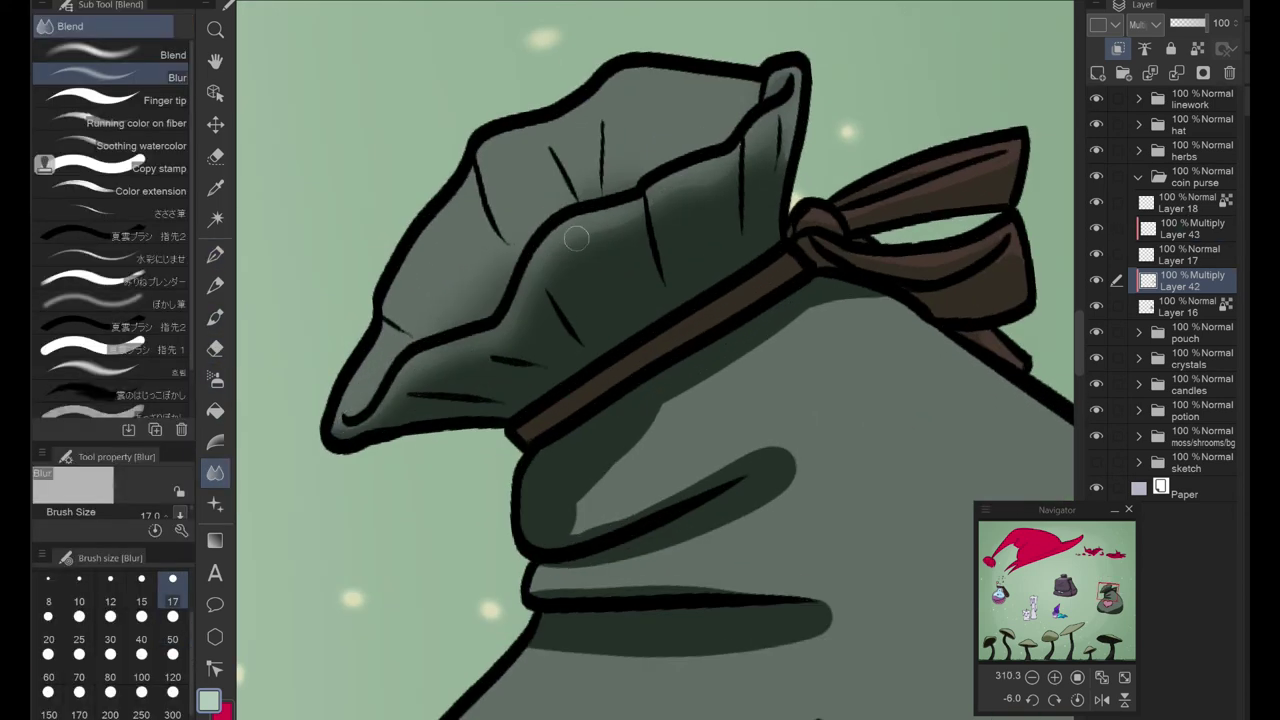
Step: Blur the neck shadow just below the ribbon at brush size 50
key("bracketright")
key("bracketright")
key("bracketright")
key("bracketright")
key("bracketright")
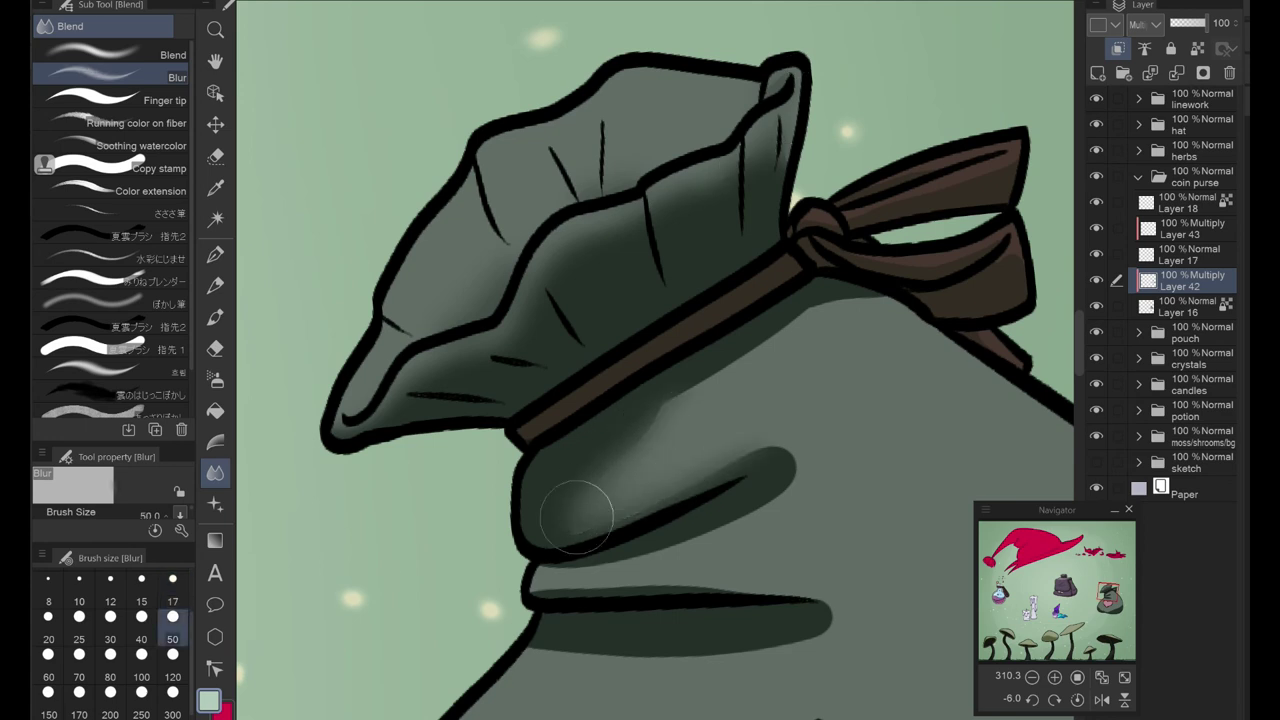
Step: Soften the shadows under the two neck folds with the Blur tool at size 30
scroll(780, 403, "down", 2)
scroll(650, 360, "down", 1)
key("bracketleft")
key("bracketleft")
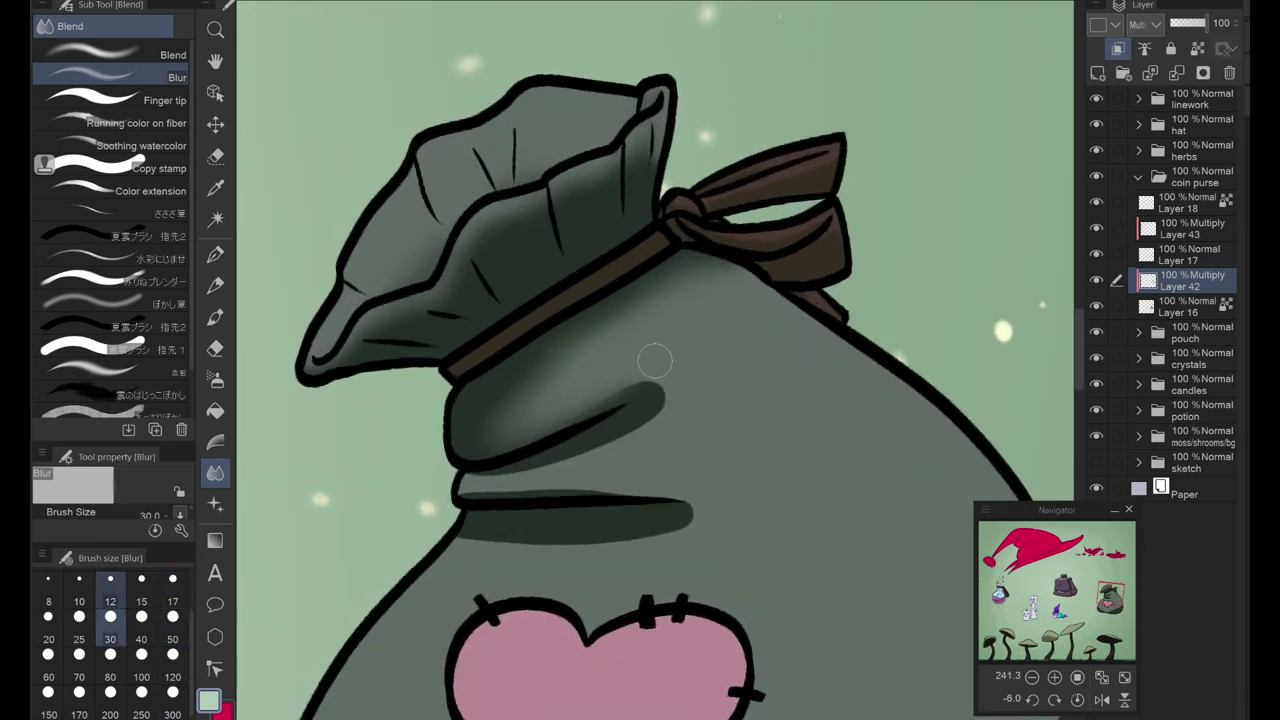
mouse_move(490, 478)
left_mouse_down()
mouse_move(656, 486)
mouse_move(668, 530)
mouse_move(487, 534)
left_mouse_up()
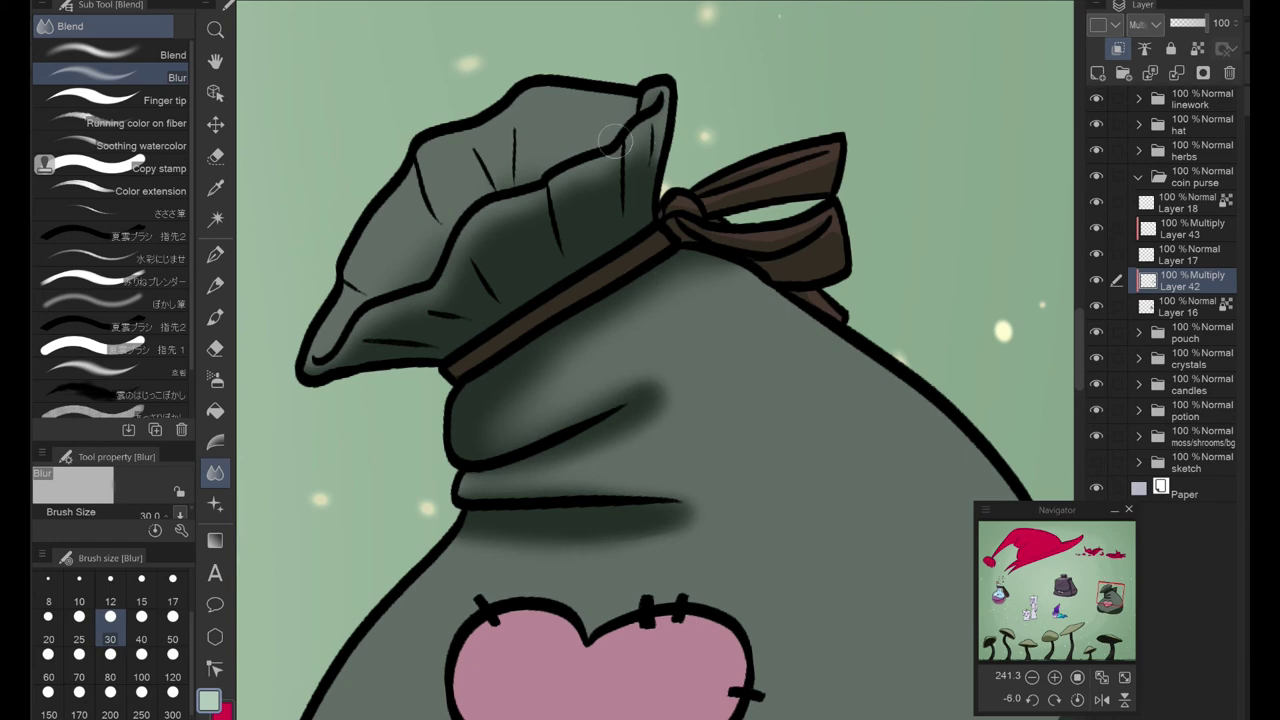
Step: Blur the lower body's shadow edges at size 50 and the small creases at the base at size 17
scroll(343, 434, "down", 5)
key("bracketright")
key("bracketright")
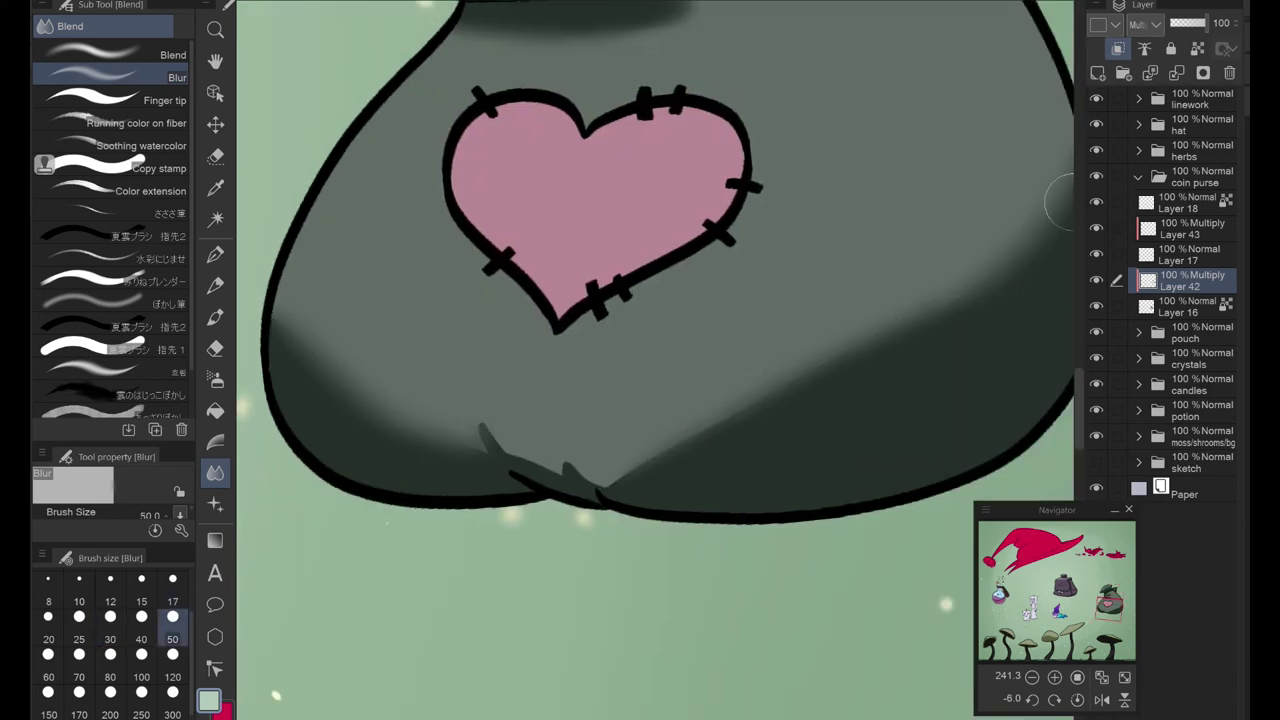
key("bracketleft")
key("bracketleft")
key("bracketleft")
key("bracketleft")
key("bracketleft")
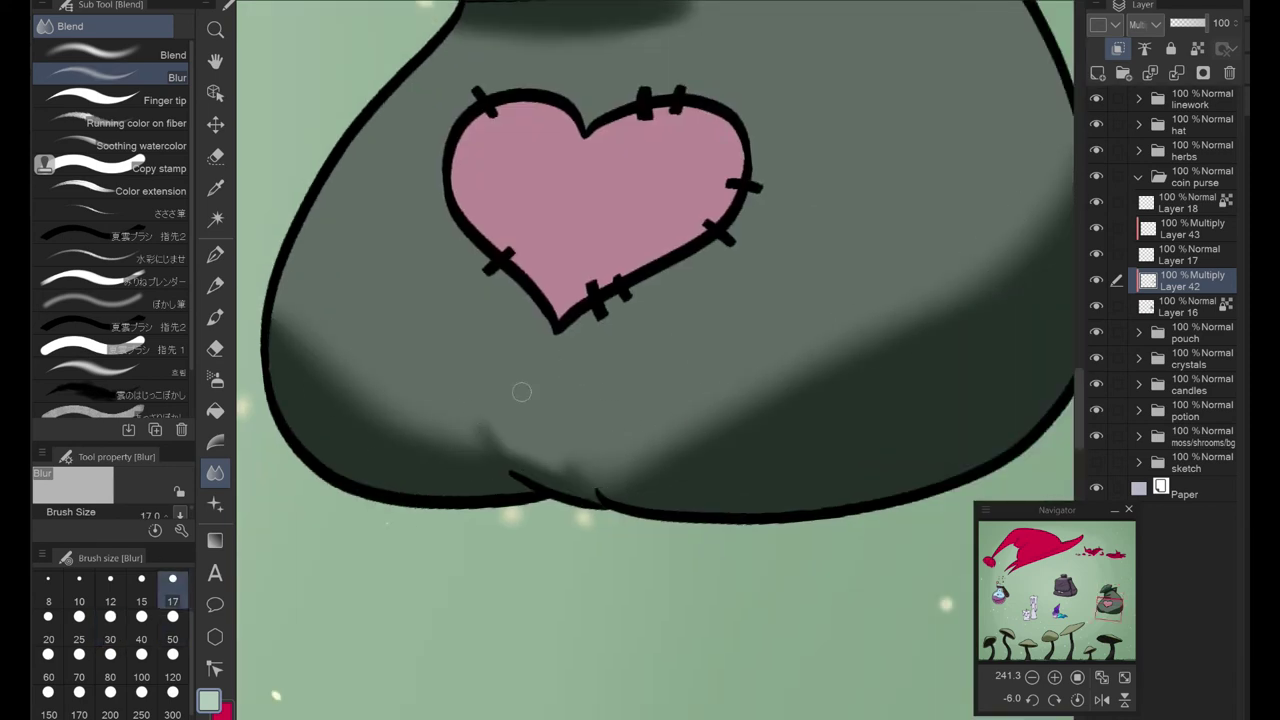
Step: Trim the edge of the lower body's smaller side shadow with the Hard eraser at size 50
scroll(521, 392, "up", 2)
key("e")
key("e")
scroll(560, 420, "up", 1)
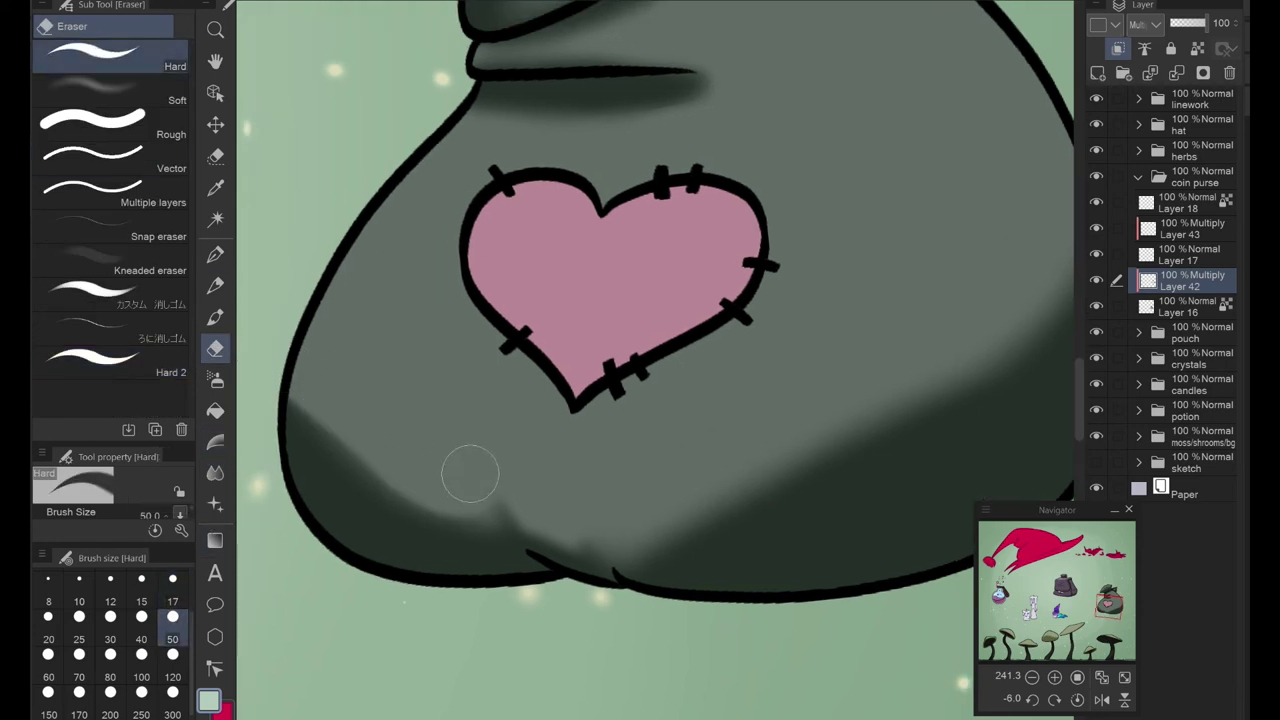
Step: Trim the neck fold and frill shadows with the Hard eraser, mainly at size 17, carving a rounded lit area below the ribbon
scroll(986, 277, "up", 5)
key("bracketleft")
key("bracketleft")
key("bracketleft")
key("bracketleft")
key("bracketleft")
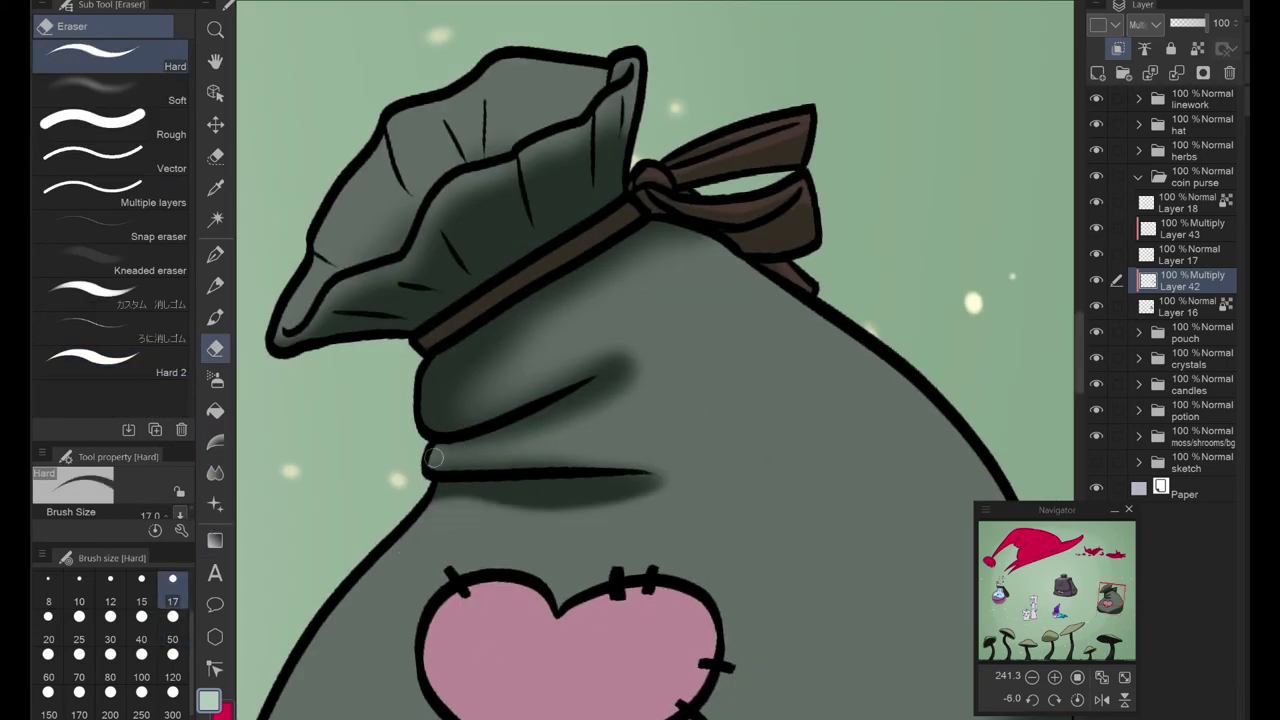
mouse_move(520, 351)
left_mouse_down()
mouse_move(505, 385)
mouse_move(600, 395)
left_mouse_up()
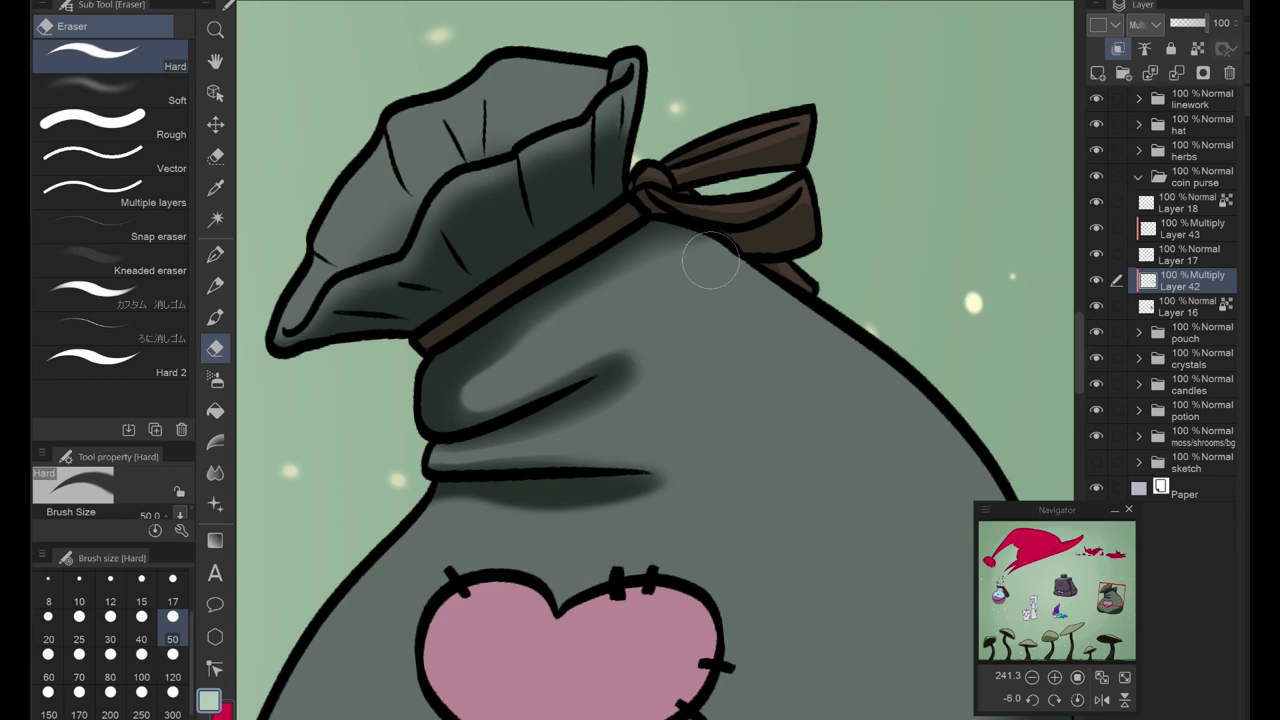
scroll(708, 263, "up", 3)
left_click_drag(463, 352, 654, 218)
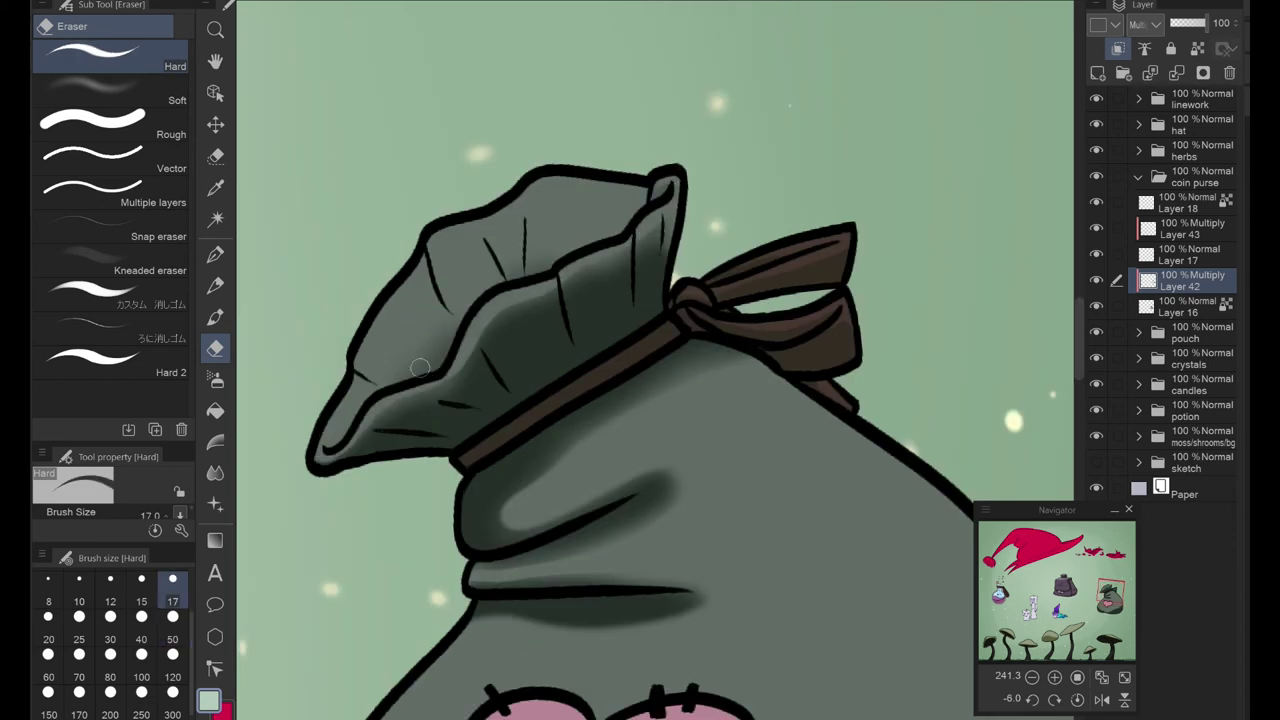
scroll(594, 202, "down", 2)
Step: Paint two diagonal crease shadows across the heart patch on Multiply Layer 43 and blur them
left_click(1190, 229)
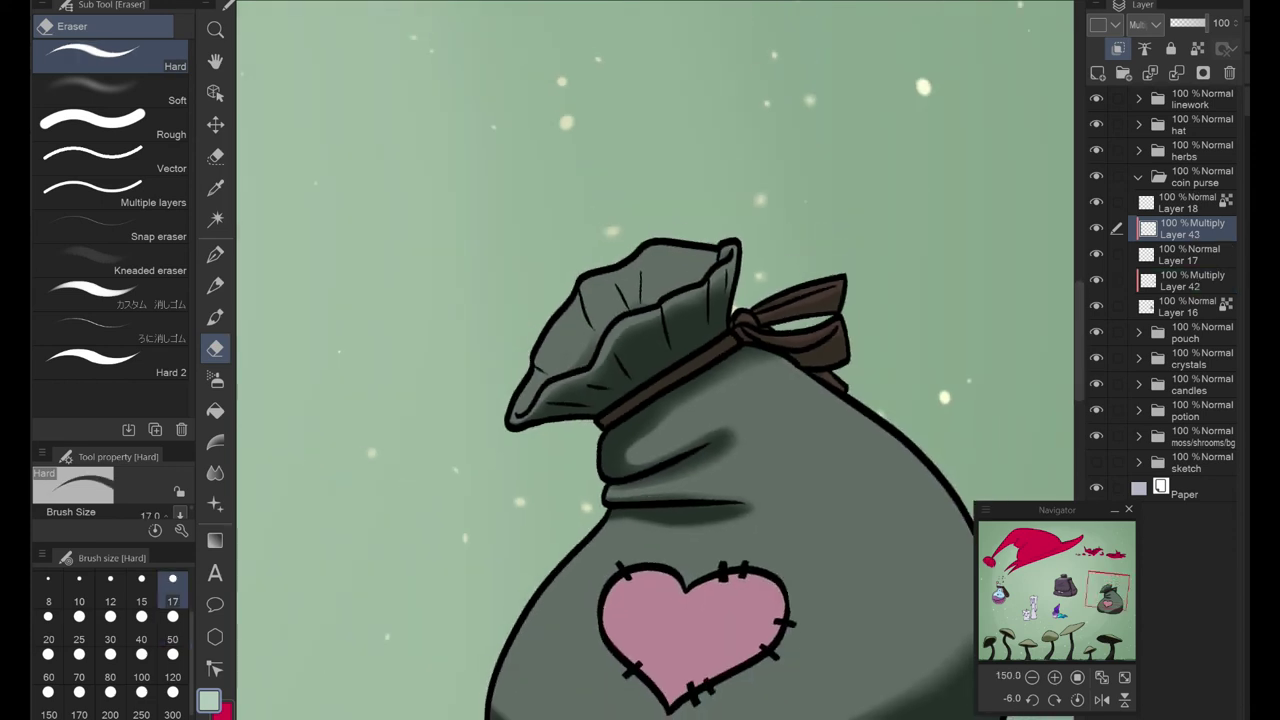
scroll(703, 287, "up", 4)
scroll(678, 522, "down", 4)
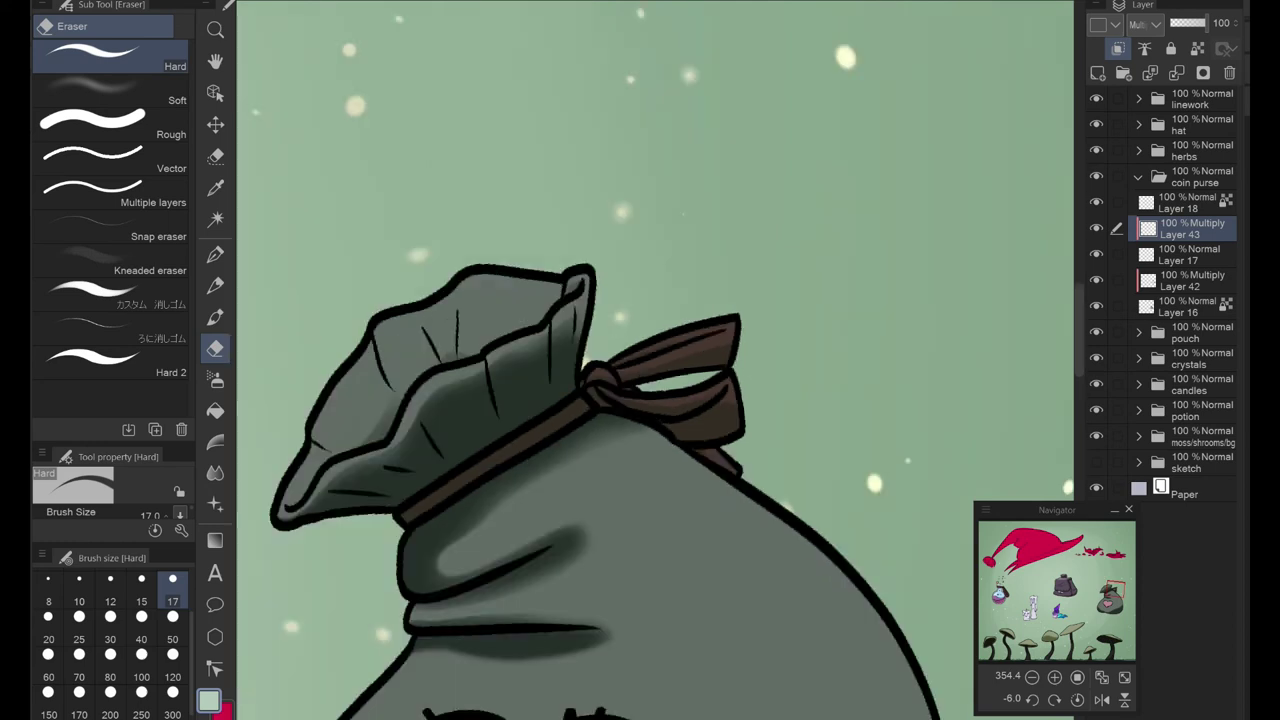
scroll(573, 510, "up", 3)
key("p")
left_click_drag(528, 512, 660, 466)
left_click_drag(570, 535, 700, 488)
key("j")
left_click_drag(548, 512, 711, 455)
left_click_drag(570, 535, 696, 490)
Step: Paint a shadow around the heart patch's lower edges on Layer 42 and blur it at size 50
left_click(1190, 281)
key("p")
mouse_move(790, 482)
left_mouse_down()
mouse_move(651, 596)
mouse_move(521, 569)
mouse_move(575, 640)
left_mouse_up()
key("j")
left_click(172, 639)
left_click_drag(792, 458, 773, 550)
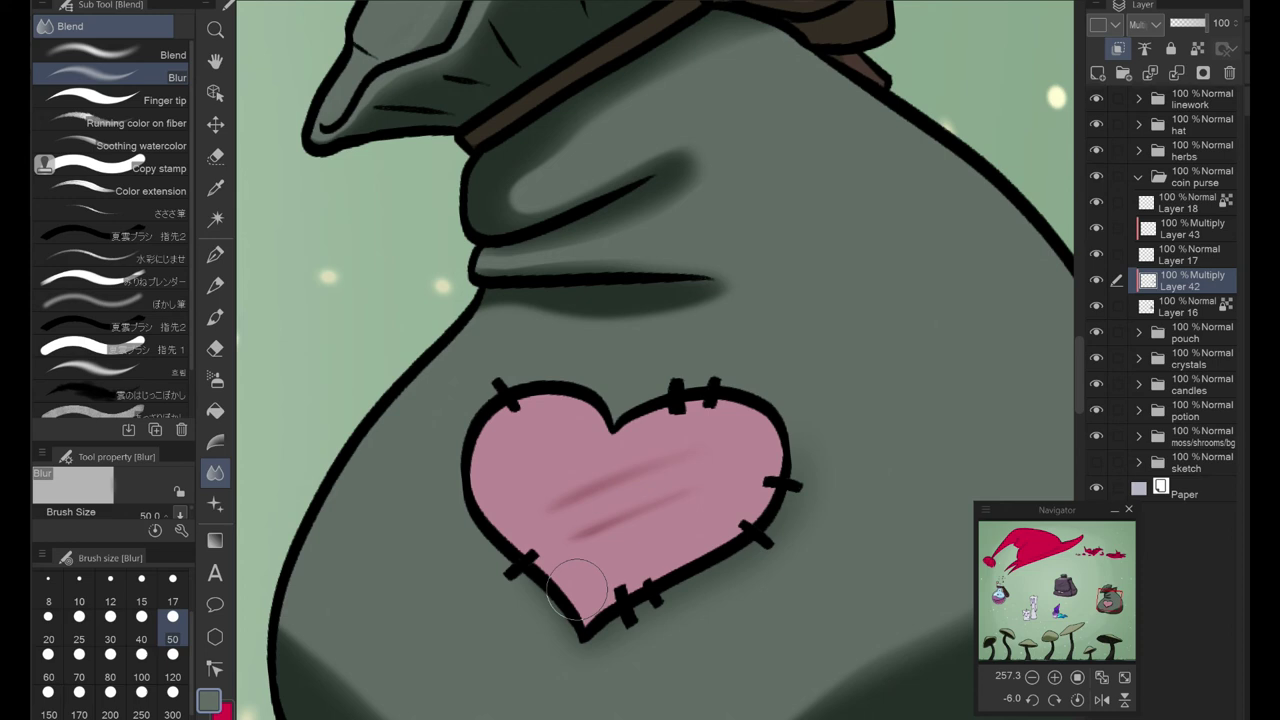
Step: Lock Layer 42's transparent pixels, recolour its body shadows a lighter green at size 800, and lock Layer 17's transparent pixels
key("ctrl+alt+0")
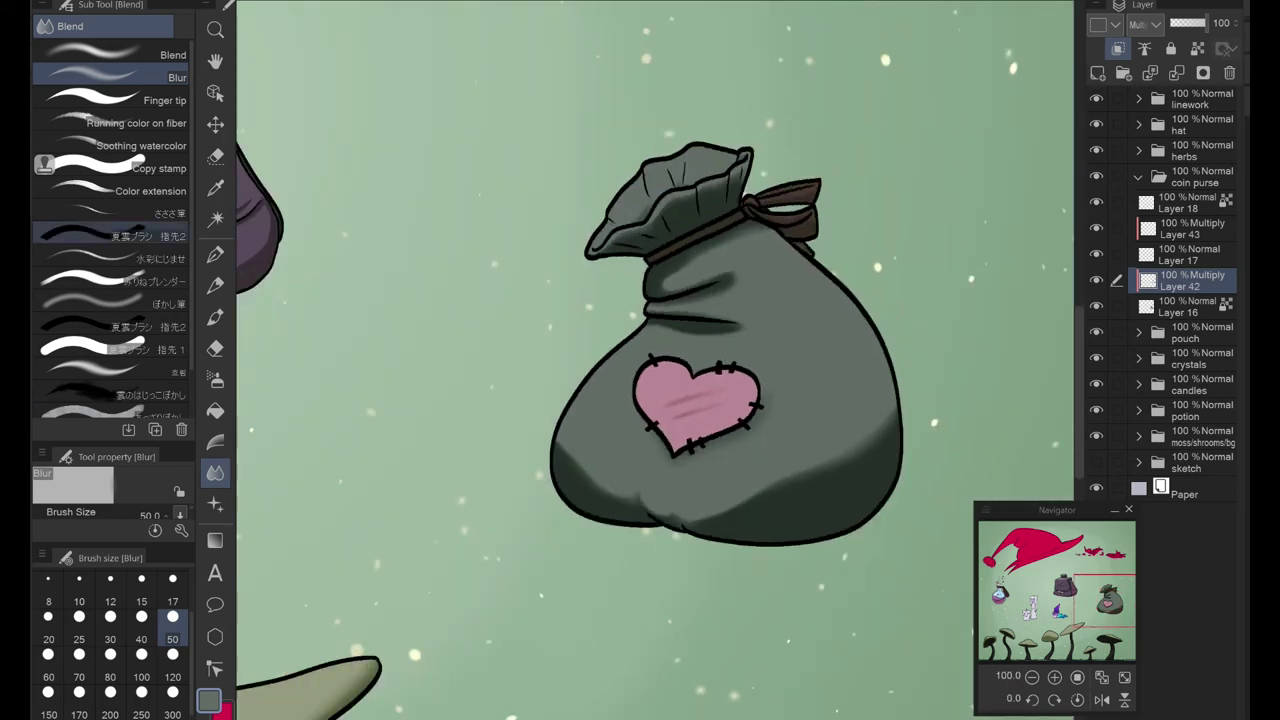
key("p")
key("ctrl+z")
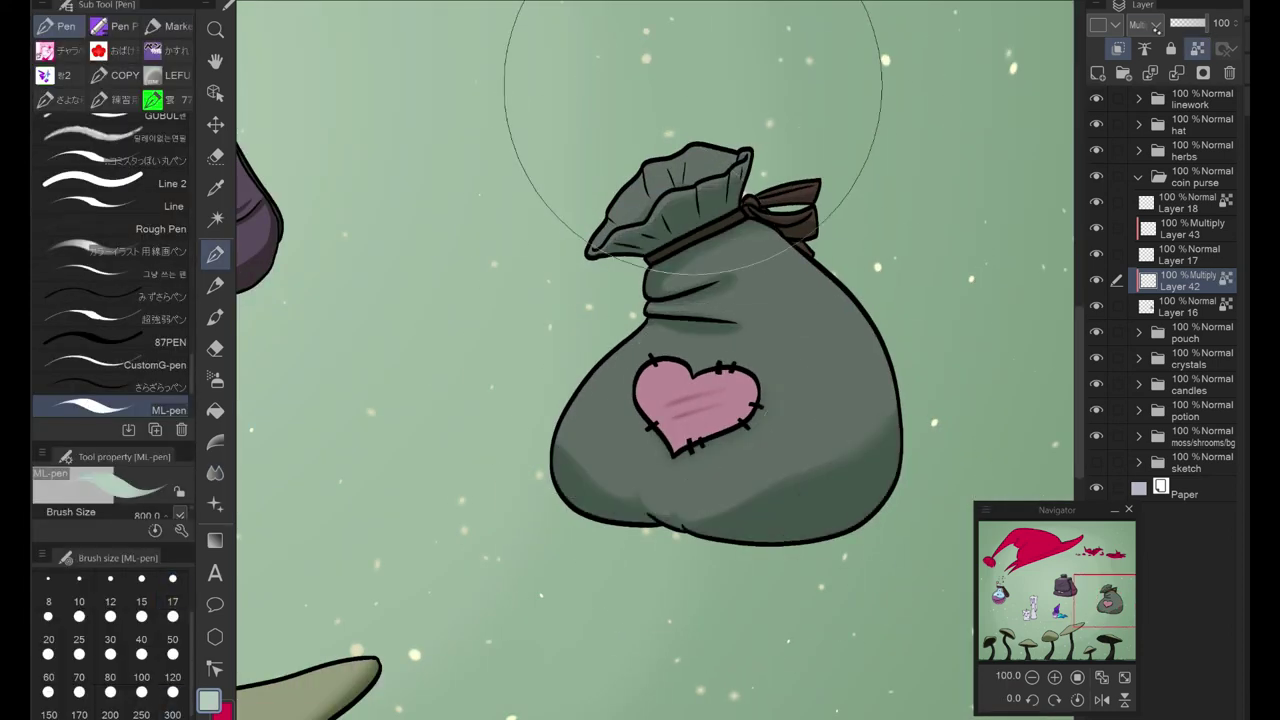
left_click(1190, 203)
left_click(1190, 255)
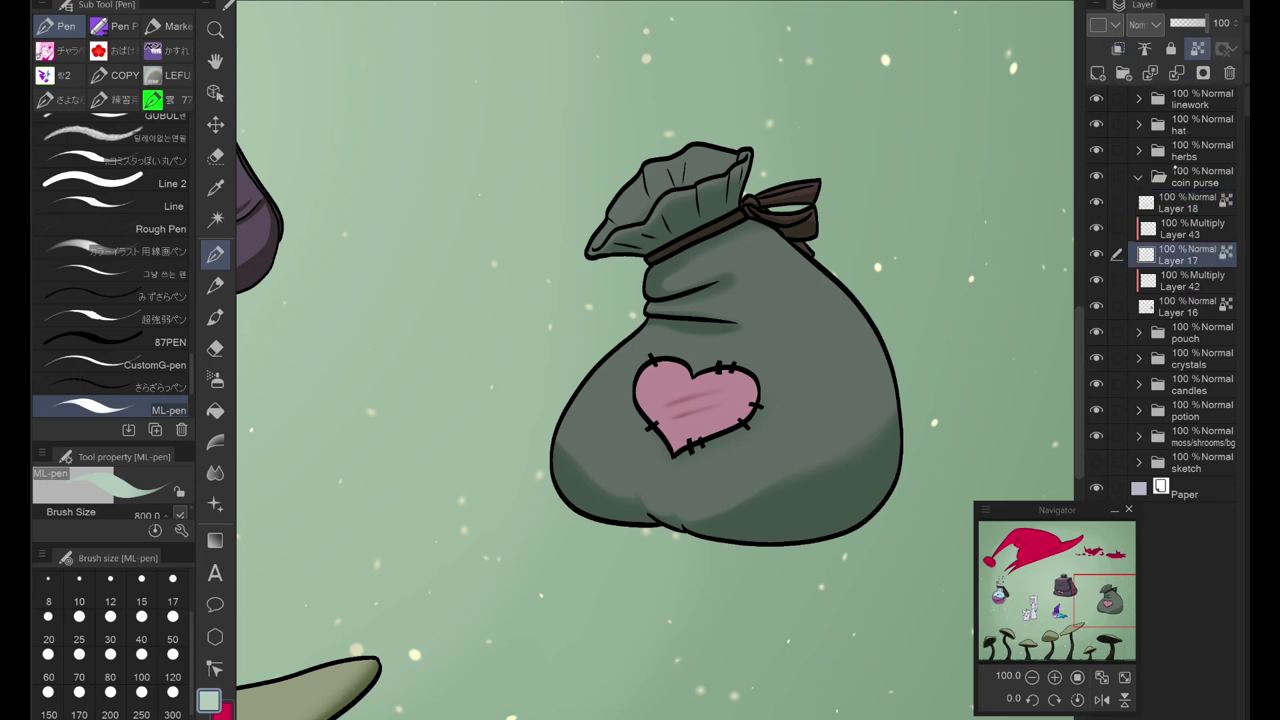
Step: In the herbs folder, paint the small scattered seeds grey-brown on Layer 19 at brush size 17, and save the file
left_click(1157, 170)
left_click(1172, 145)
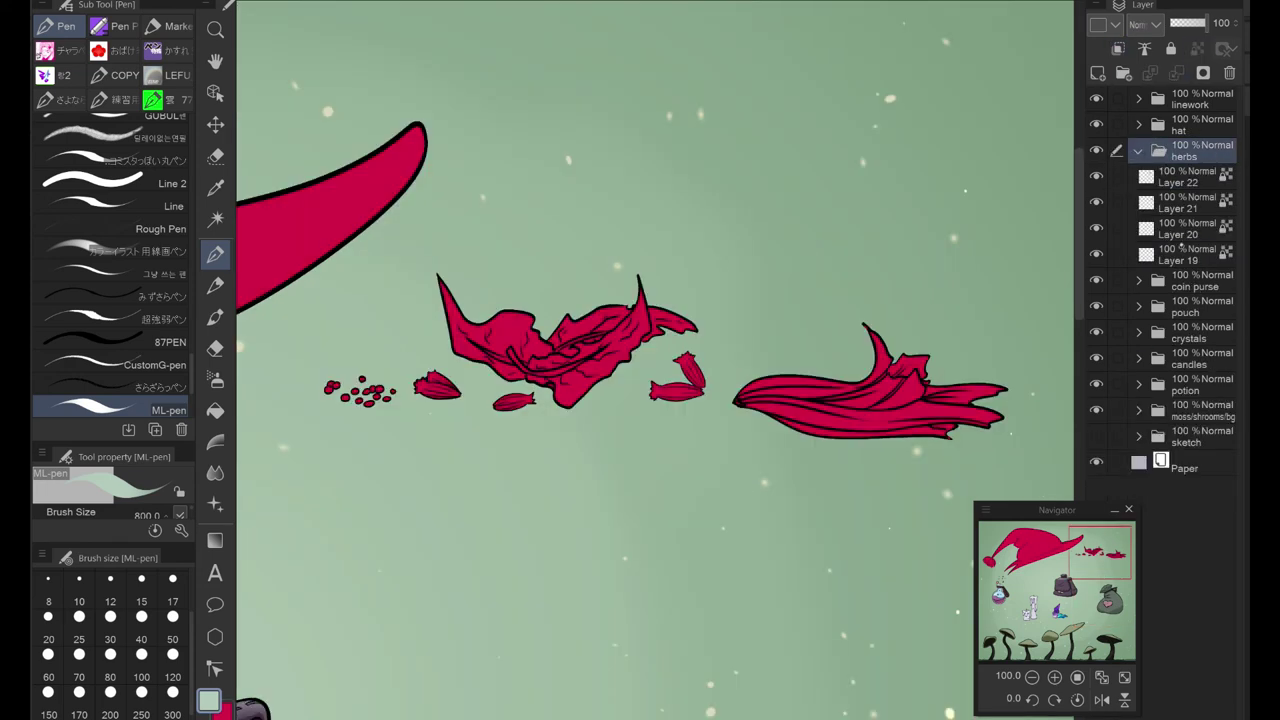
left_click(1185, 255)
scroll(650, 400, "up", 1)
left_click(70, 620)
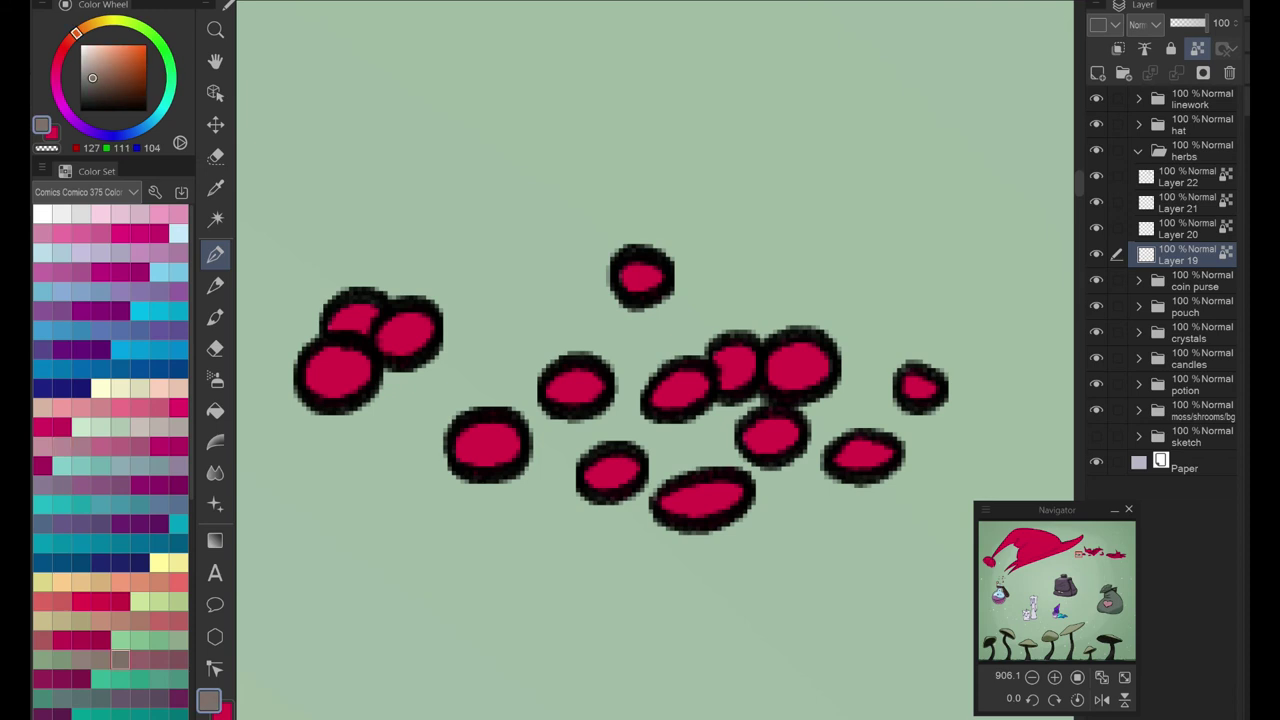
left_click(172, 590)
mouse_move(340, 360)
left_mouse_down()
mouse_move(581, 356)
mouse_move(580, 500)
mouse_move(612, 472)
left_mouse_up()
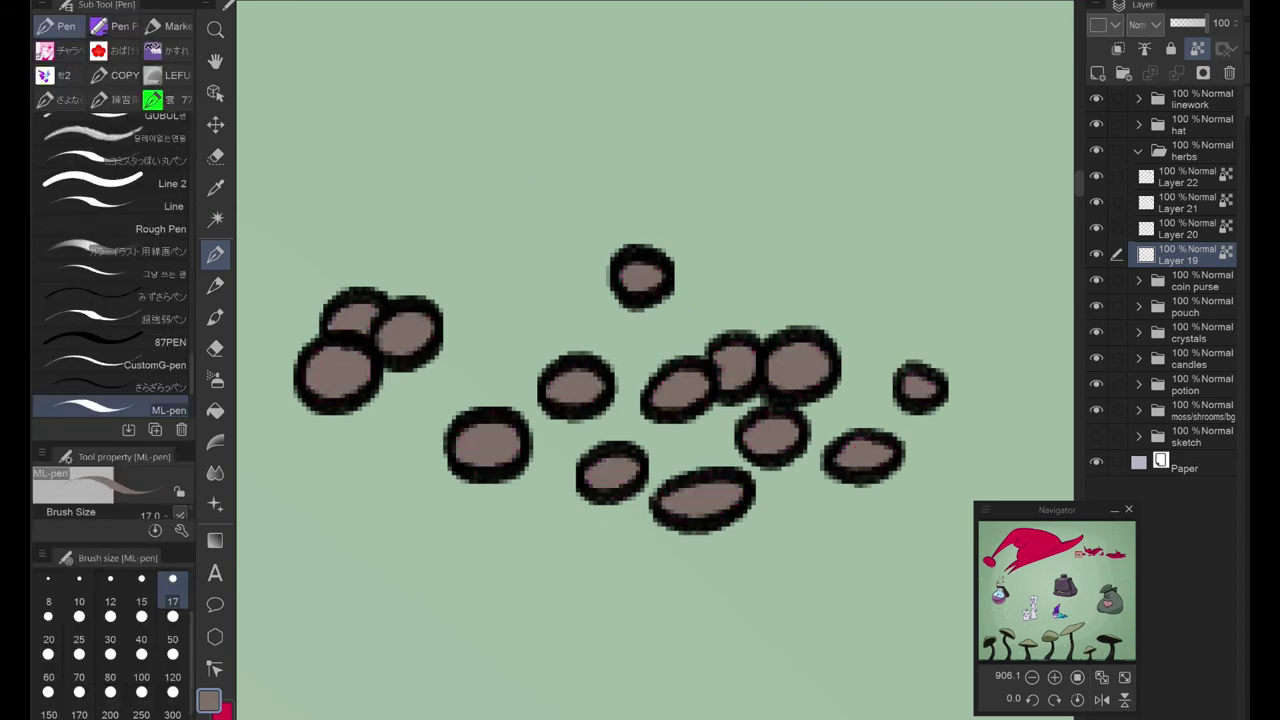
key("ctrl+s")
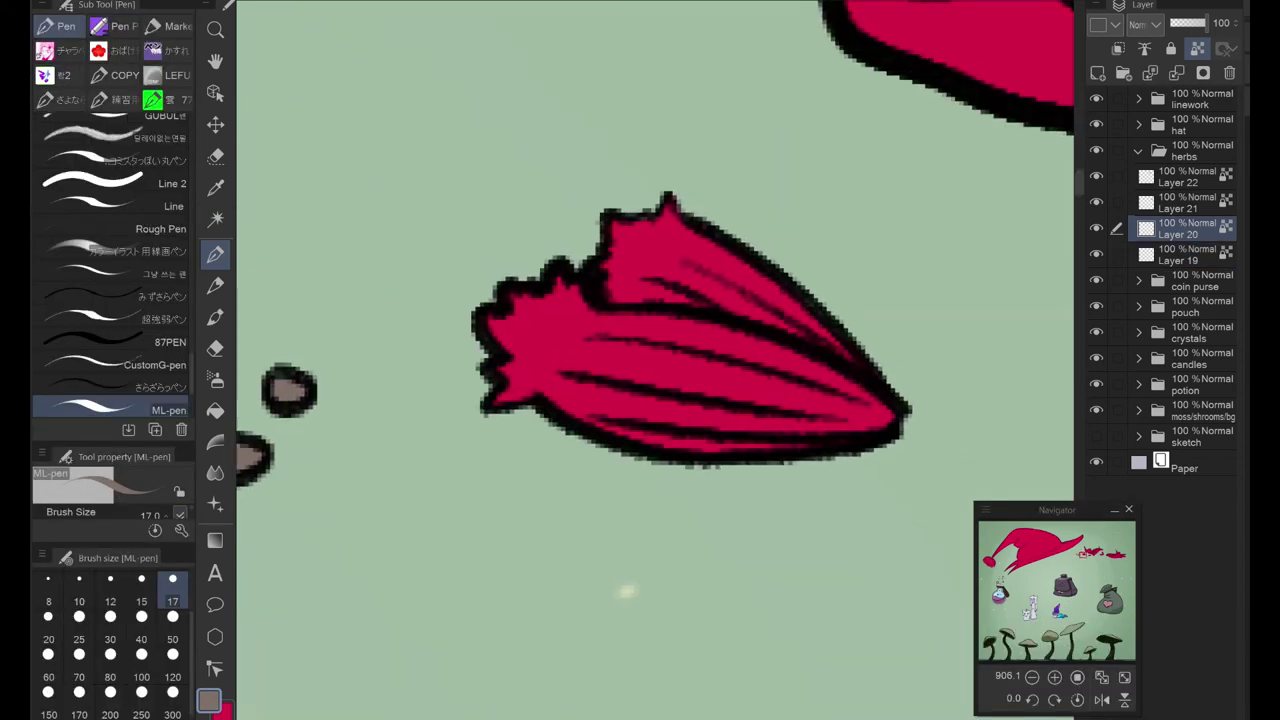
Step: Recolour the small flower buds on both sides of the crumpled leaf lavender on Layer 20
left_click(520, 315)
key("ctrl+z")
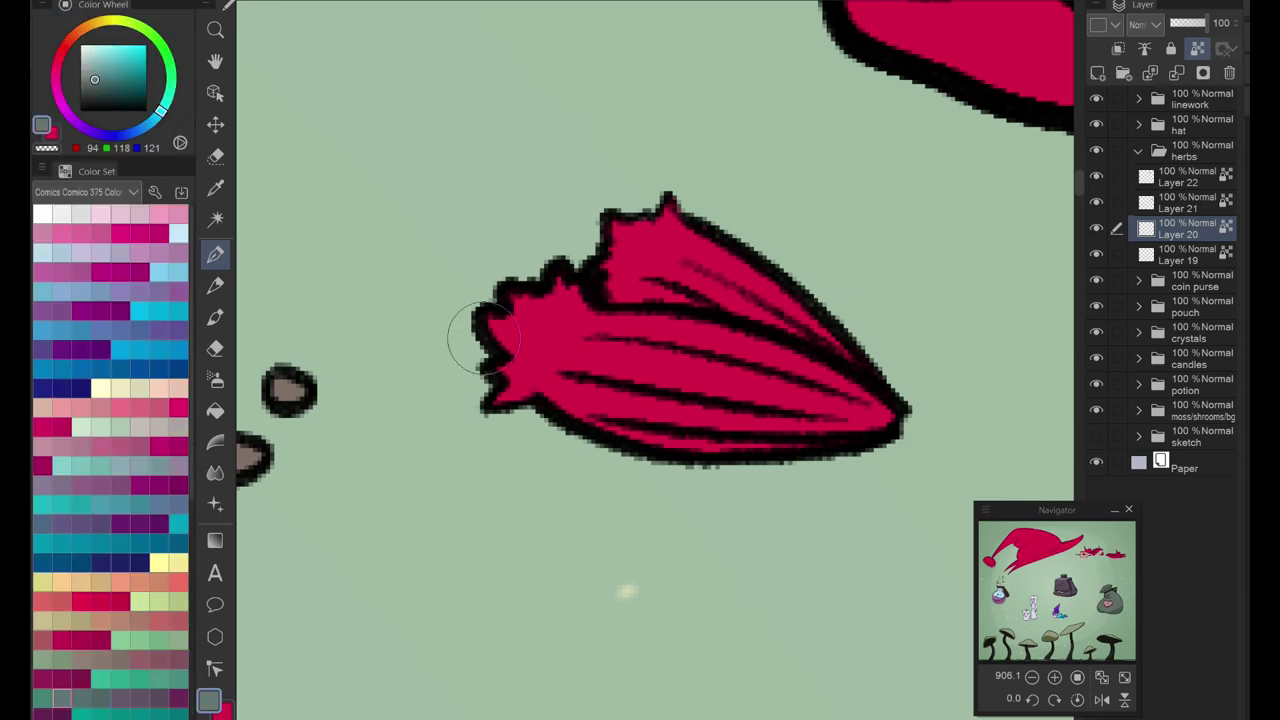
left_click(119, 290)
left_click_drag(490, 260, 880, 400)
left_click_drag(500, 340, 890, 460)
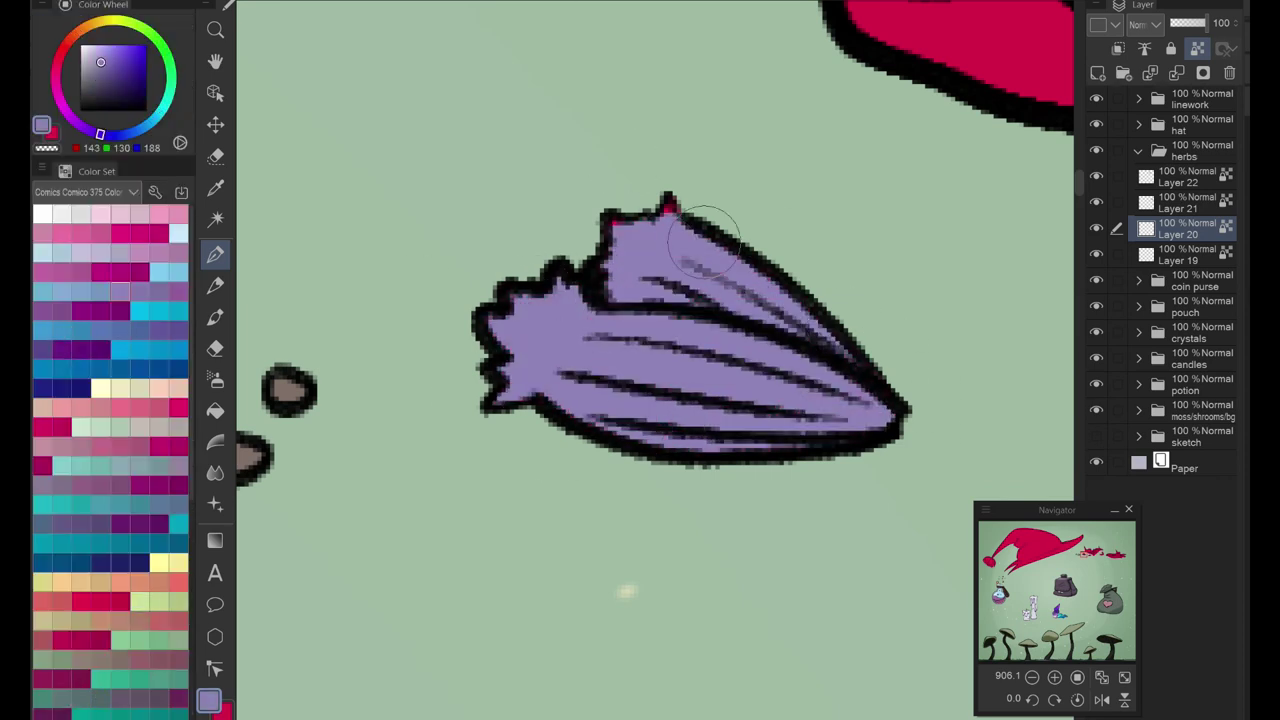
left_click_drag(610, 200, 740, 270)
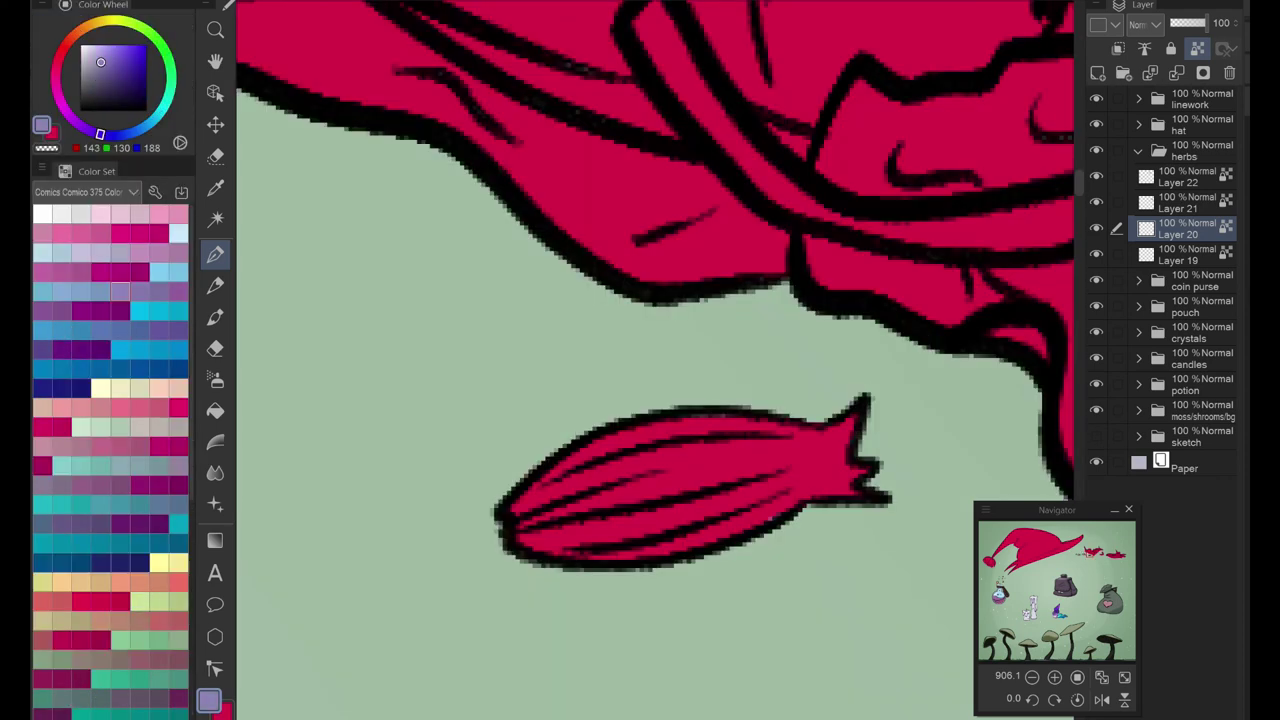
left_click_drag(540, 500, 814, 529)
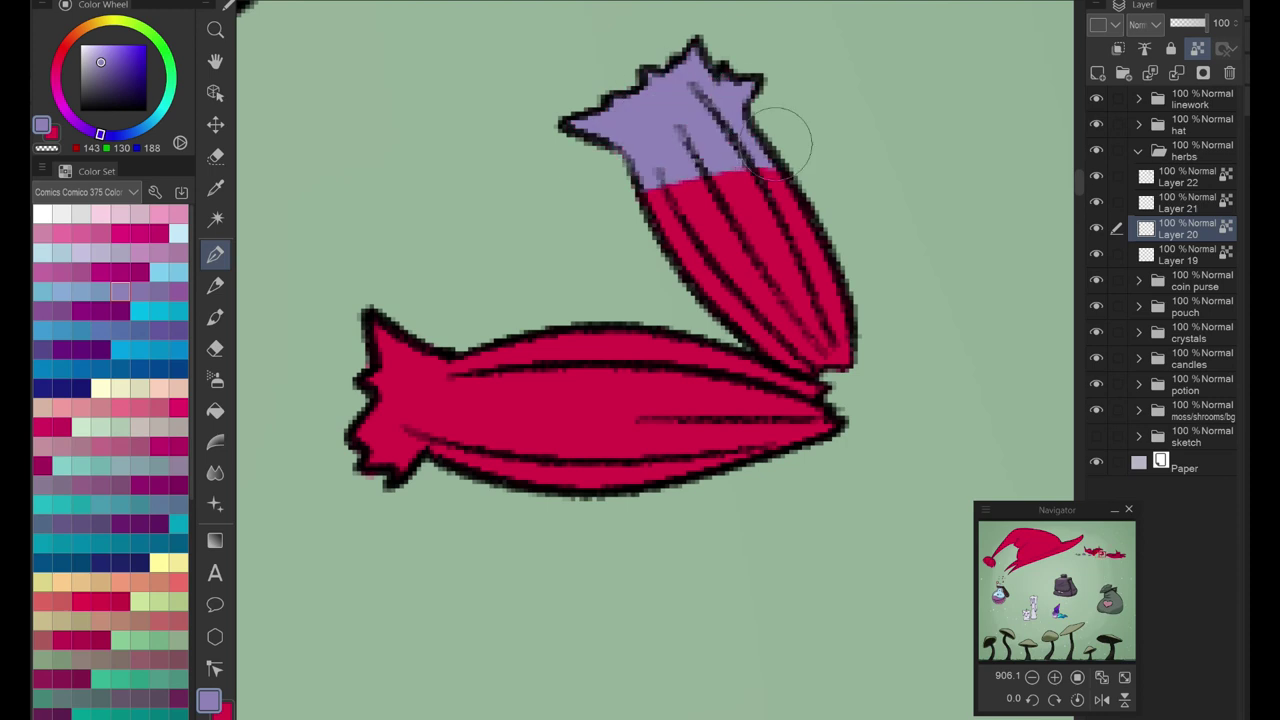
mouse_move(786, 129)
left_mouse_down()
mouse_move(845, 400)
mouse_move(440, 410)
left_mouse_up()
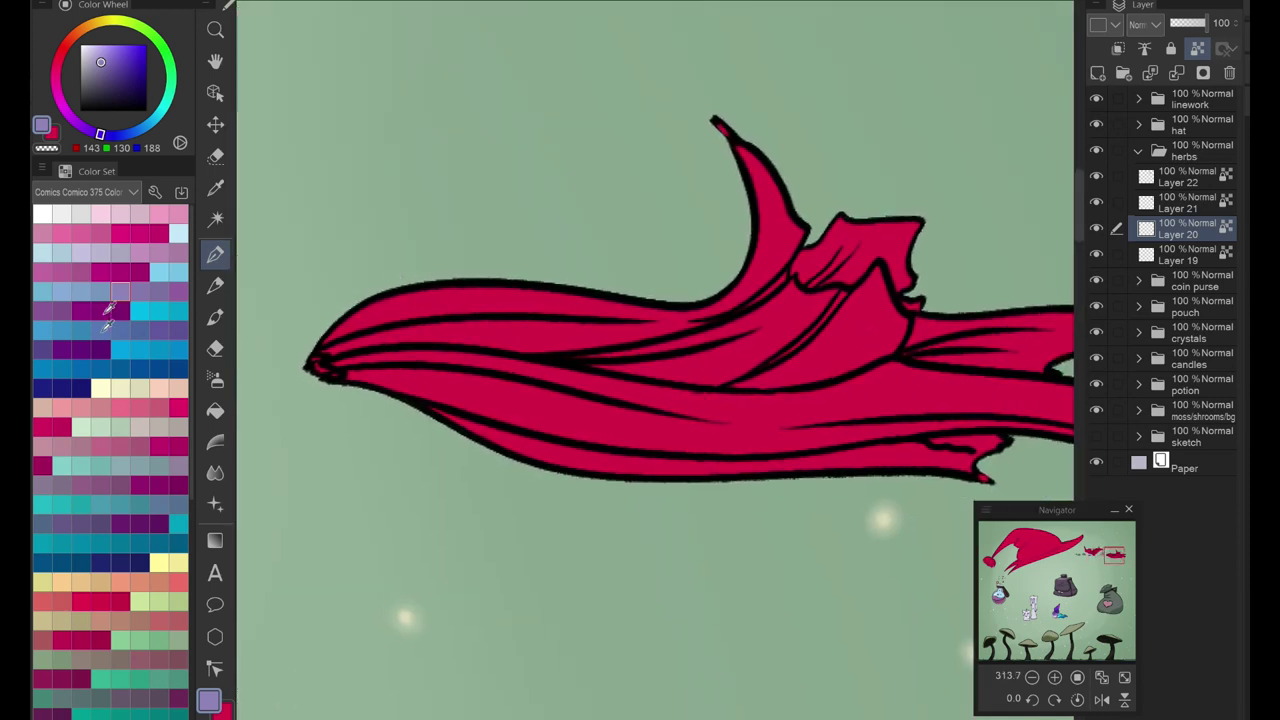
Step: Paint purple streaks fanning out from the base of the large dried flower on Layer 21
left_click(62, 310)
left_click(1190, 203)
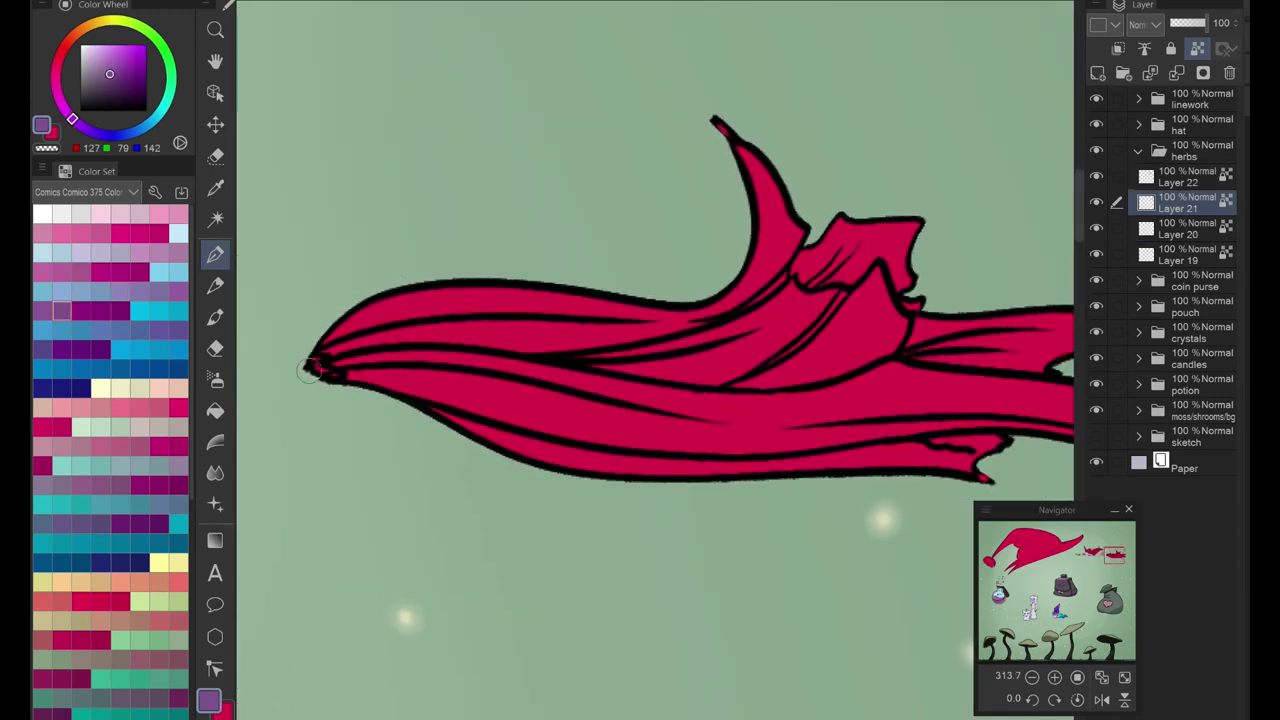
left_click_drag(322, 348, 805, 318)
left_click_drag(870, 432, 330, 378)
left_click_drag(828, 470, 311, 369)
left_click_drag(600, 326, 311, 366)
left_click_drag(530, 290, 330, 368)
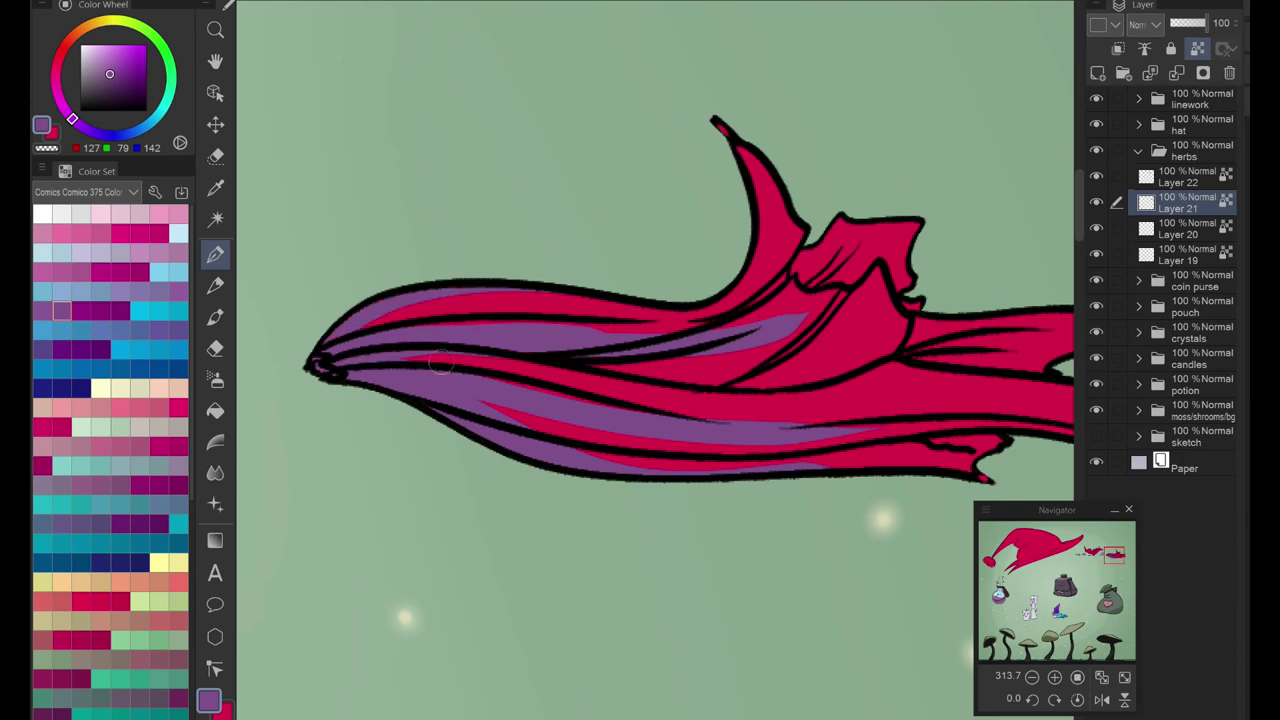
Step: Fill the remaining red areas of the large flower's petals with light grey on Layer 21
mouse_move(417, 322)
left_mouse_down()
mouse_move(580, 298)
mouse_move(360, 325)
mouse_move(787, 143)
left_mouse_up()
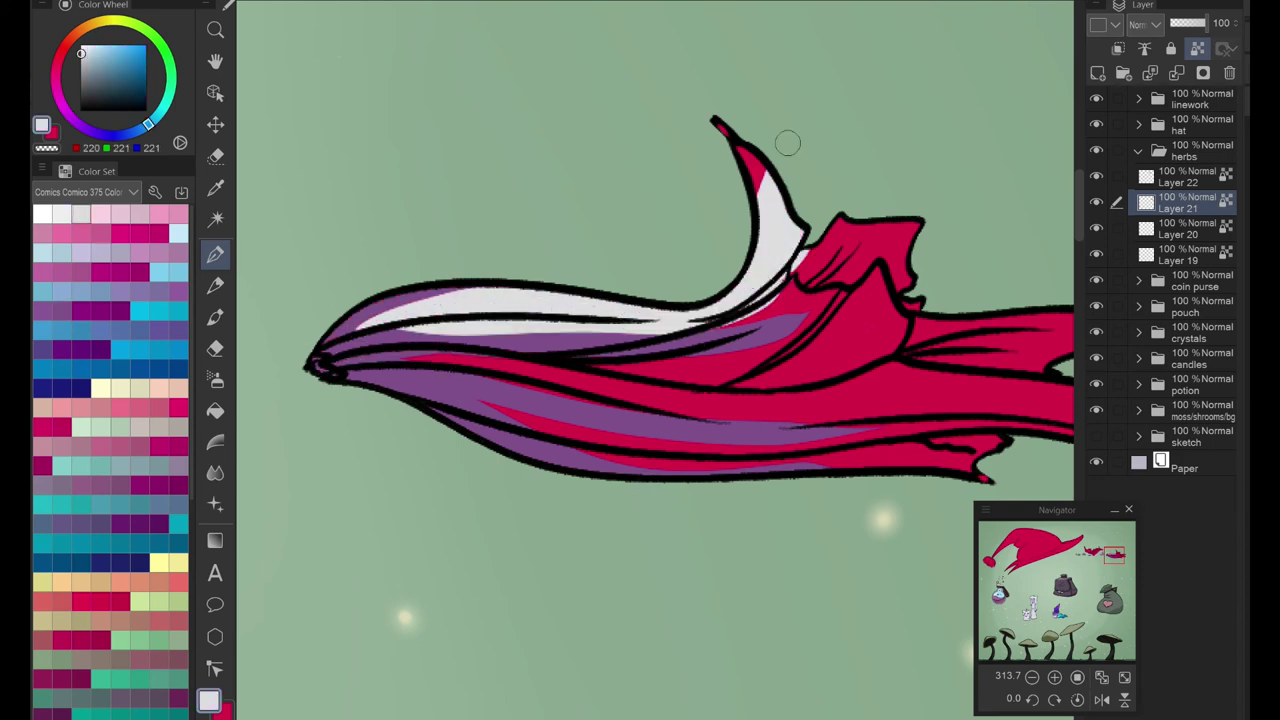
mouse_move(697, 325)
left_mouse_down()
mouse_move(398, 362)
mouse_move(900, 280)
mouse_move(905, 345)
mouse_move(846, 400)
mouse_move(634, 330)
left_mouse_up()
mouse_move(790, 350)
left_mouse_down()
mouse_move(330, 380)
mouse_move(910, 345)
left_mouse_up()
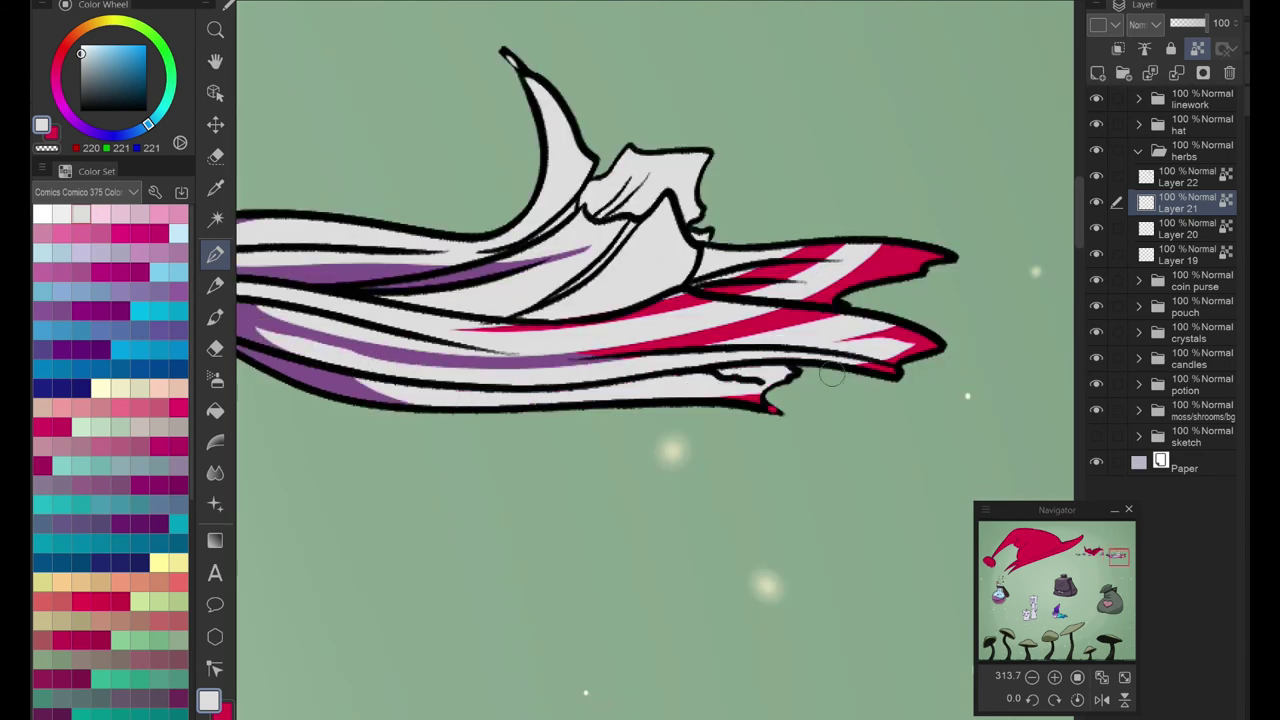
left_click_drag(840, 290, 450, 325)
mouse_move(880, 290)
left_mouse_down()
mouse_move(553, 373)
mouse_move(500, 430)
mouse_move(418, 466)
left_mouse_up()
Step: Sample the flower's purple and extend and reshape the streaks over the light grey petals
left_click(460, 355, "alt")
left_click_drag(700, 425, 472, 500)
left_click_drag(592, 316, 402, 390)
left_click_drag(310, 450, 600, 280)
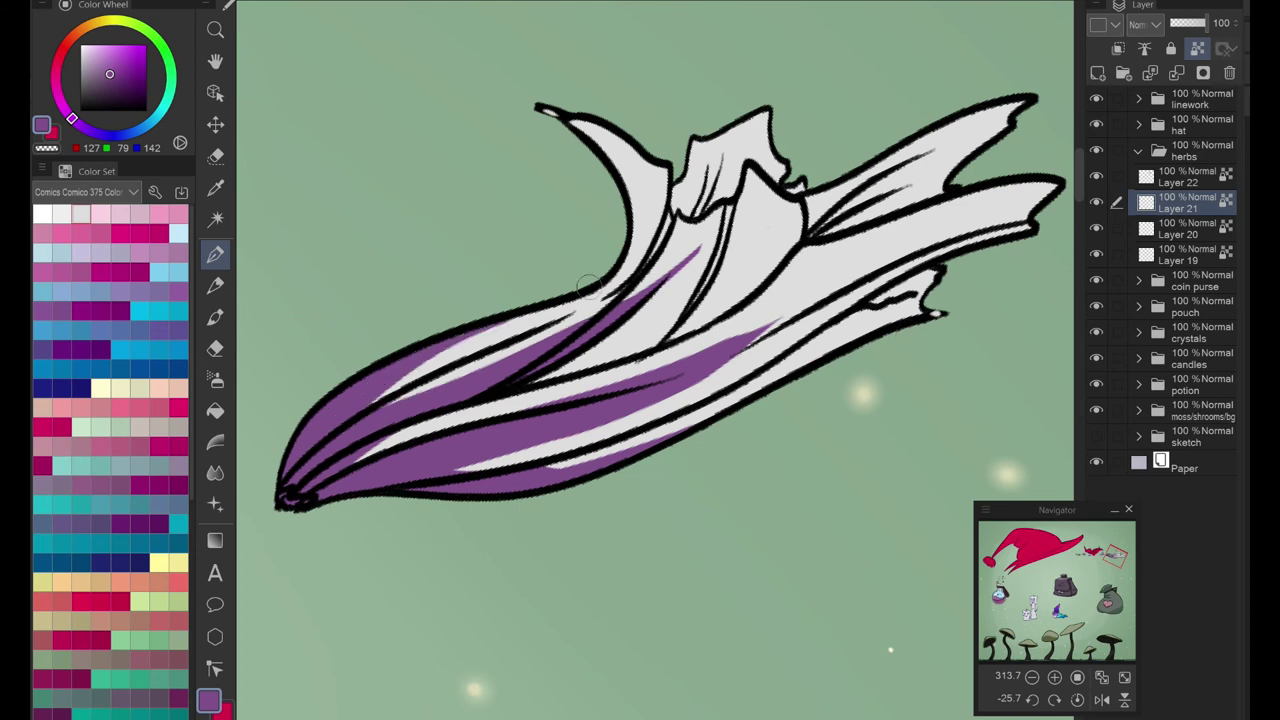
left_click_drag(480, 420, 474, 468)
Step: Paint grey-brown edges on the large flower's petal tips and blend them with Running color on fiber at size 12
left_click(121, 614)
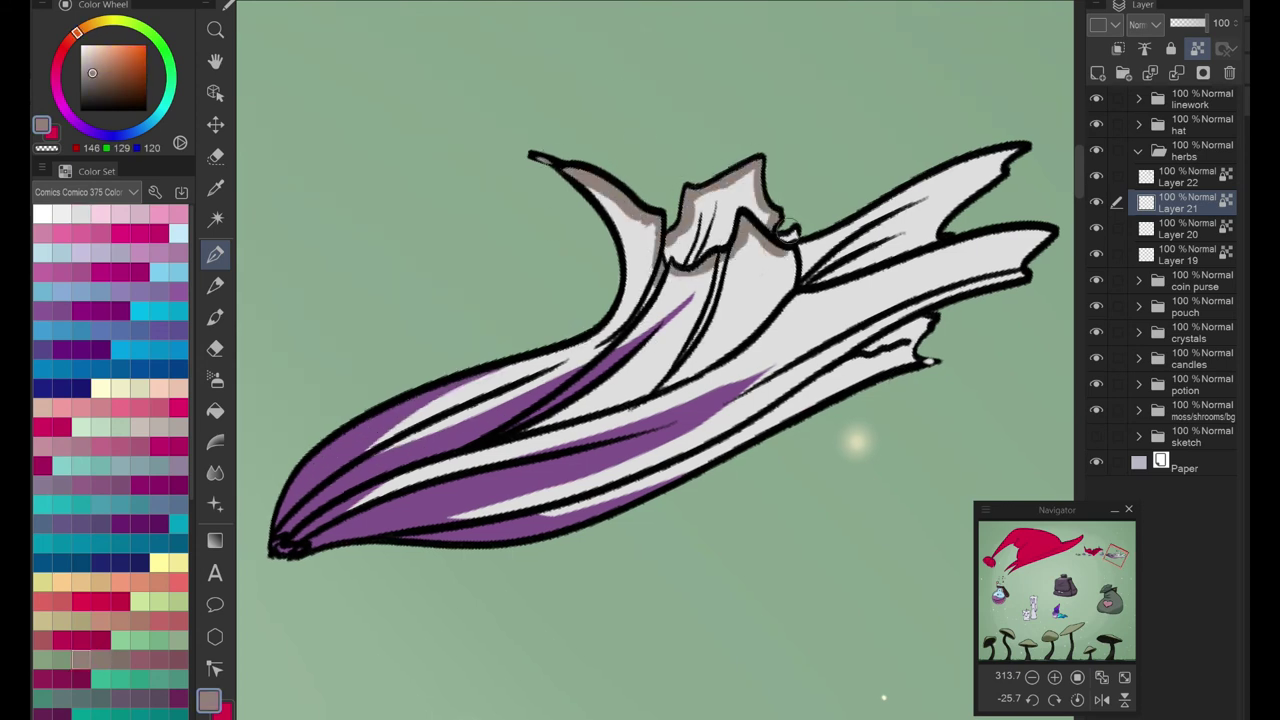
mouse_move(779, 326)
left_mouse_down()
mouse_move(851, 287)
mouse_move(1022, 261)
left_mouse_up()
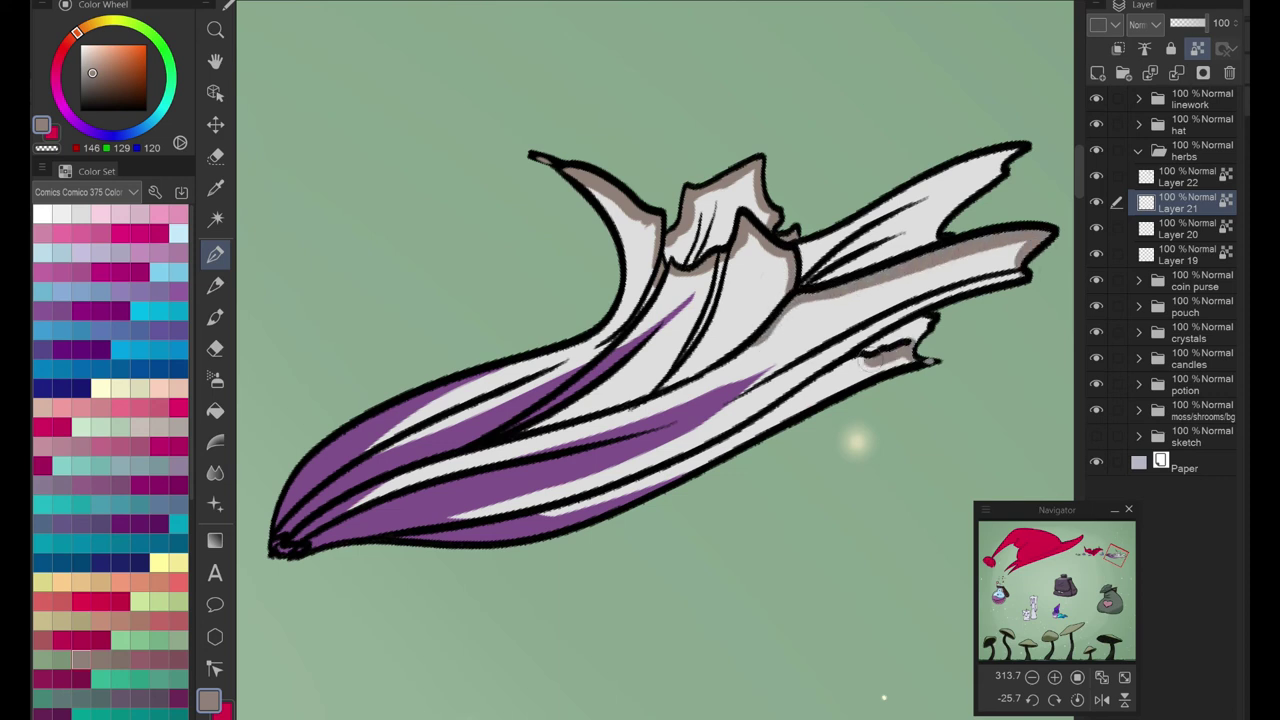
left_click(215, 472)
left_click(136, 122)
scroll(517, 232, "up", 5)
mouse_move(517, 232)
left_mouse_down()
mouse_move(657, 429)
mouse_move(900, 430)
mouse_move(800, 286)
mouse_move(1003, 240)
mouse_move(668, 160)
mouse_move(623, 132)
left_mouse_up()
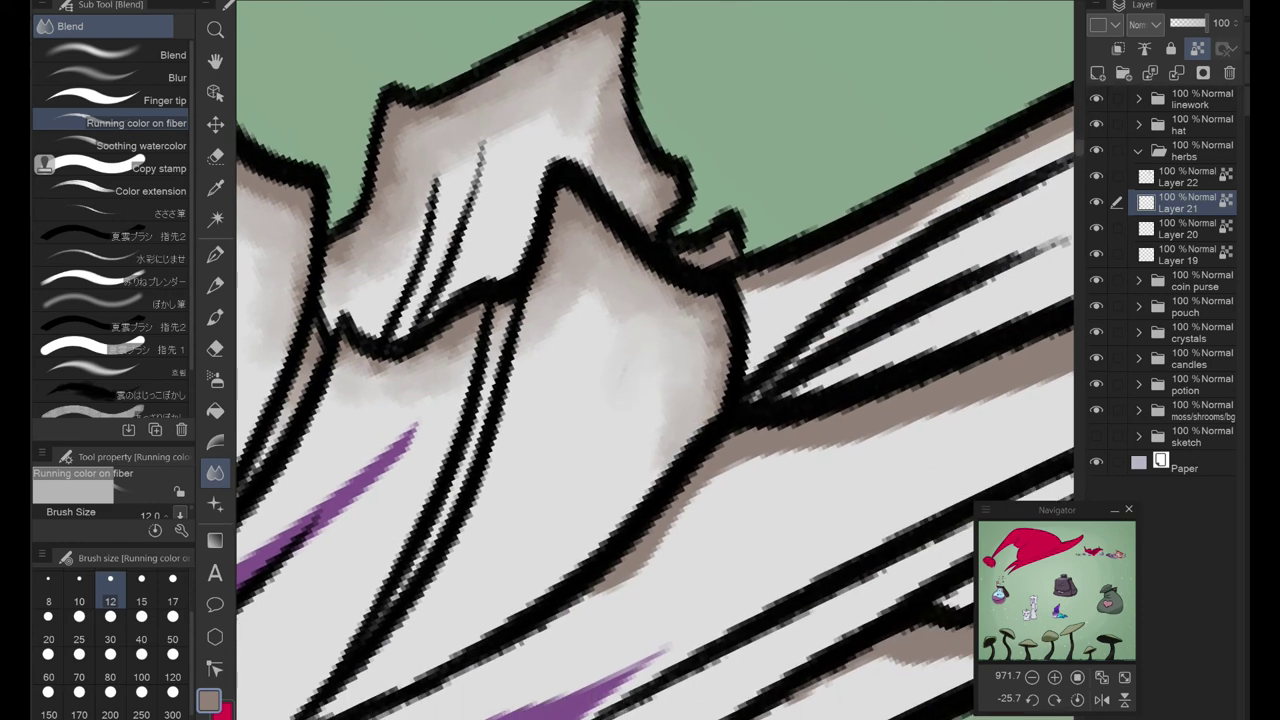
mouse_move(668, 310)
left_mouse_down()
mouse_move(450, 540)
mouse_move(994, 286)
mouse_move(660, 330)
mouse_move(905, 372)
mouse_move(880, 615)
left_mouse_up()
mouse_move(420, 540)
left_mouse_down()
mouse_move(640, 488)
mouse_move(603, 345)
mouse_move(700, 200)
left_mouse_up()
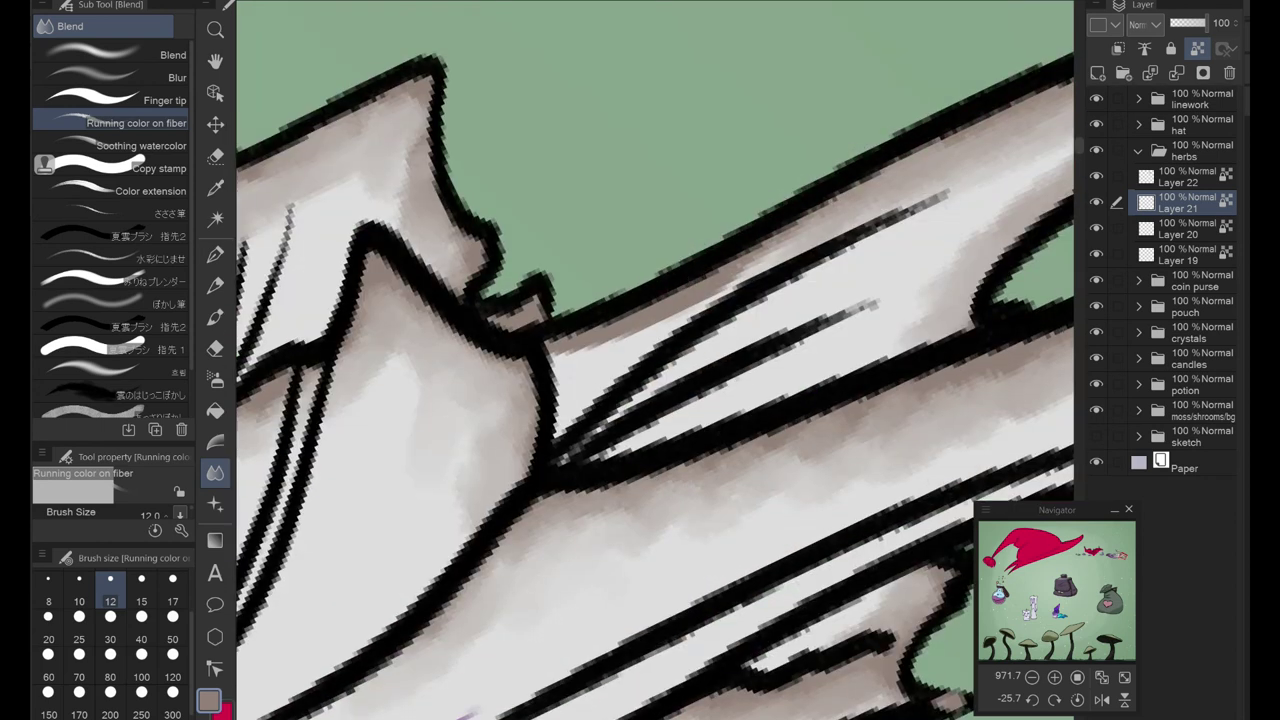
left_click(1124, 677)
scroll(690, 252, "up", 10)
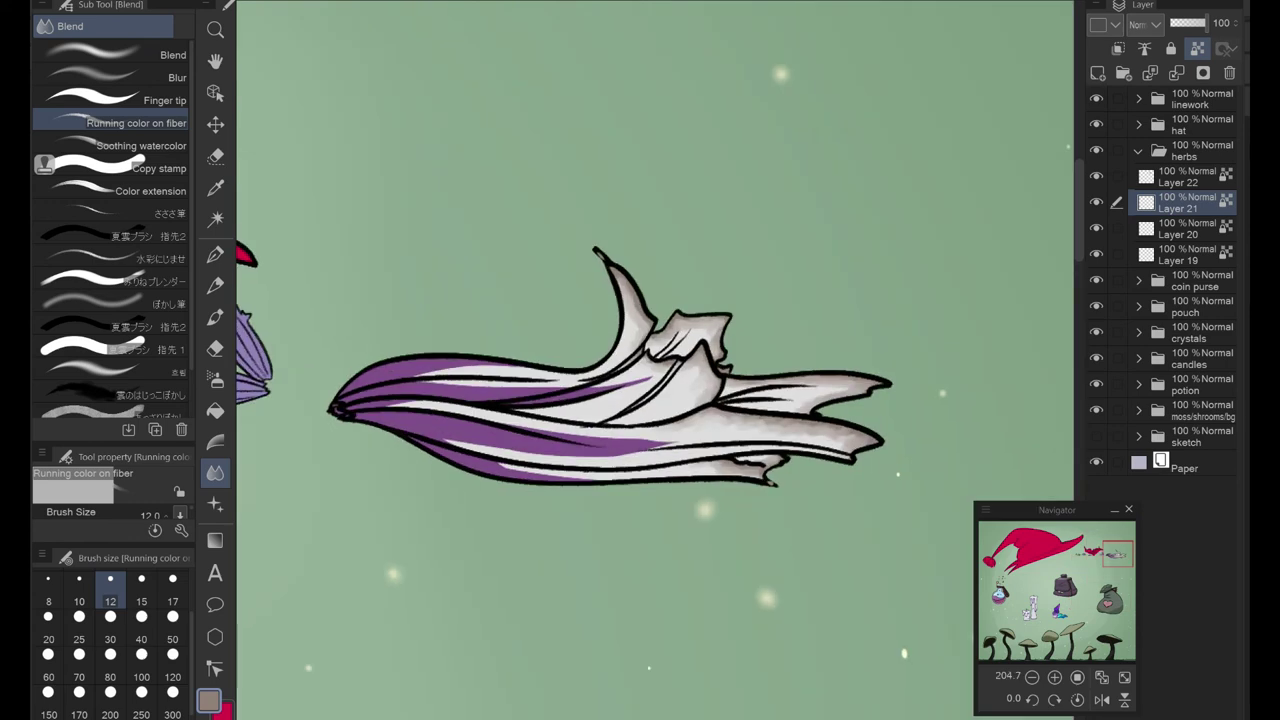
Step: Blend the purple streaks into the petals with Color extension and deepen the flower's base with a darker magenta-purple
left_click(150, 190)
mouse_move(627, 321)
left_mouse_down()
mouse_move(384, 438)
mouse_move(790, 250)
mouse_move(599, 441)
mouse_move(410, 485)
mouse_move(880, 335)
mouse_move(790, 460)
mouse_move(538, 469)
mouse_move(575, 438)
left_mouse_up()
scroll(538, 469, "down", 10)
key("p")
left_click(100, 311)
scroll(487, 453, "up", 10)
key("j")
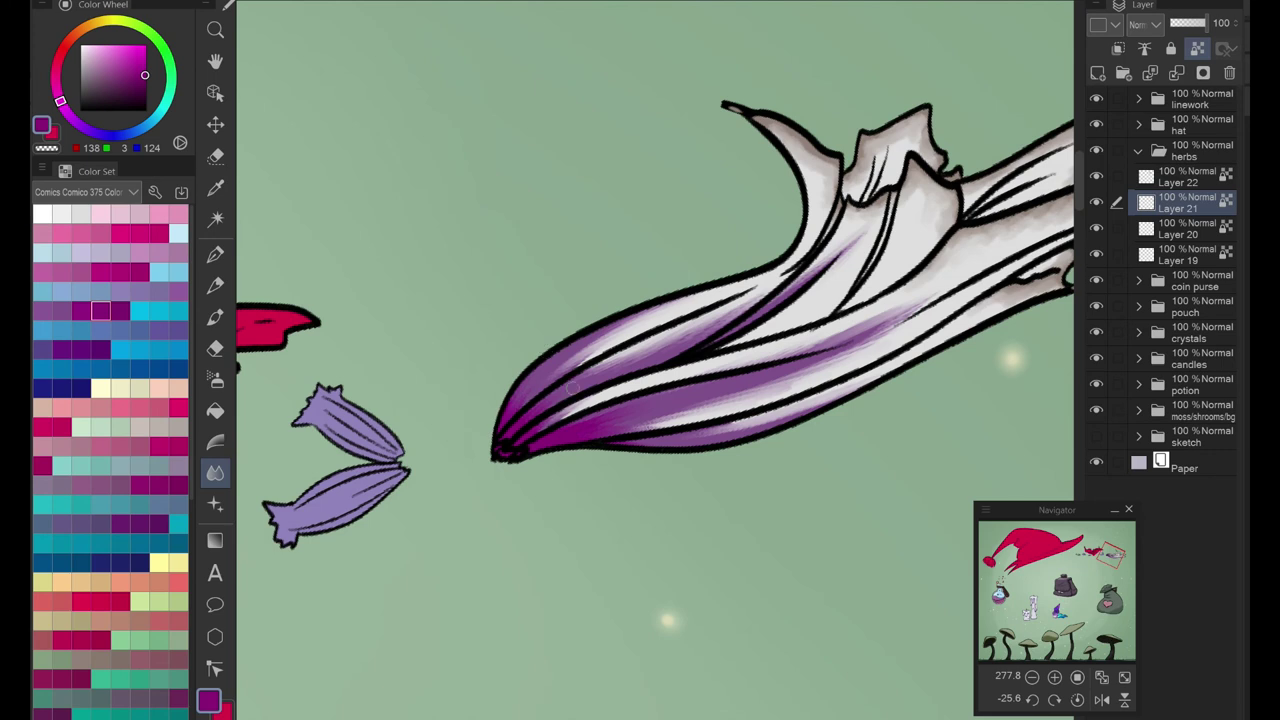
Step: Paint the closed ends of the small buds grey-brown on Layer 20 and blend them into the lavender
scroll(572, 387, "down", 5)
scroll(640, 330, "up", 3)
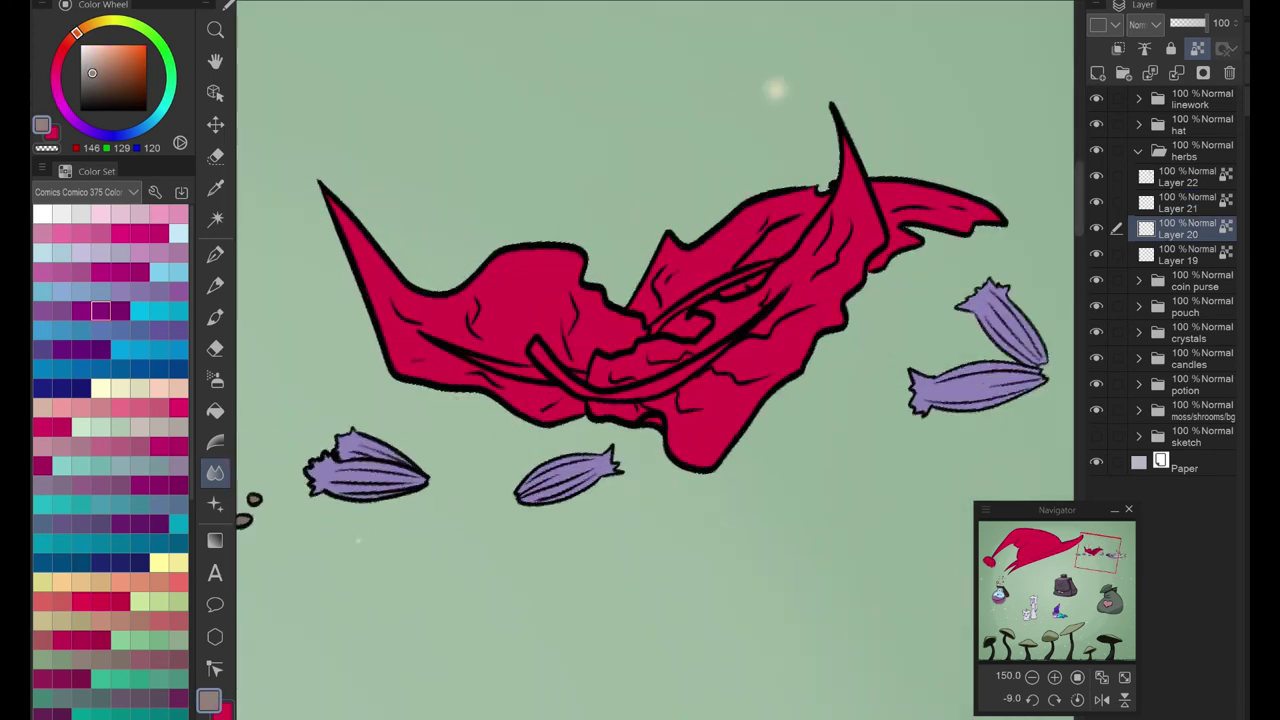
scroll(436, 504, "up", 3)
key("ctrl+z")
key("ctrl+y")
key("p")
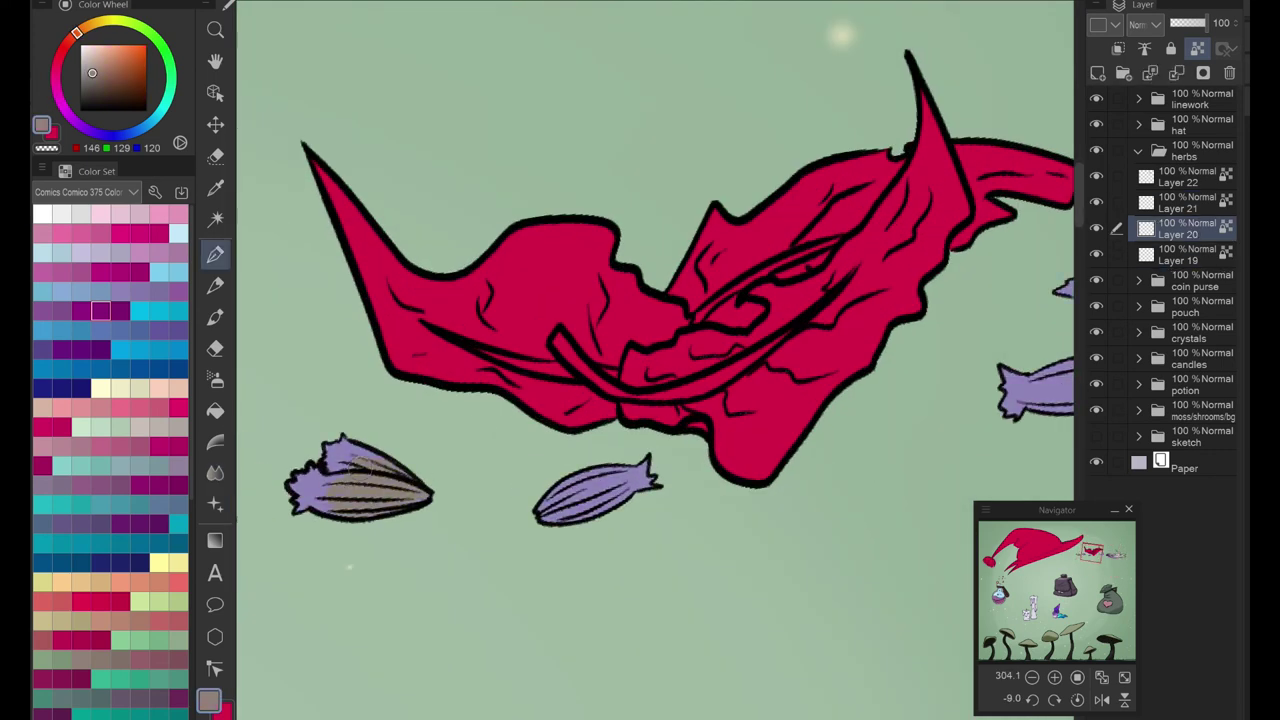
left_click_drag(672, 432, 427, 477)
key("j")
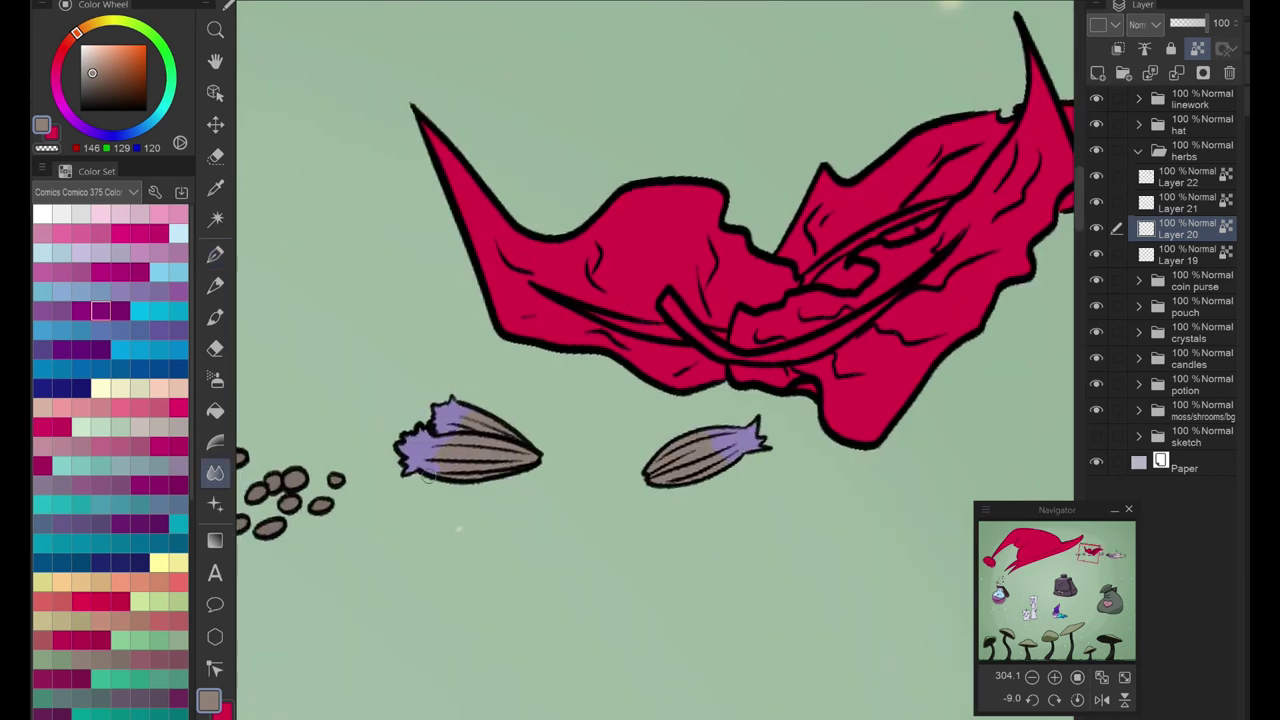
left_click_drag(458, 530, 512, 62)
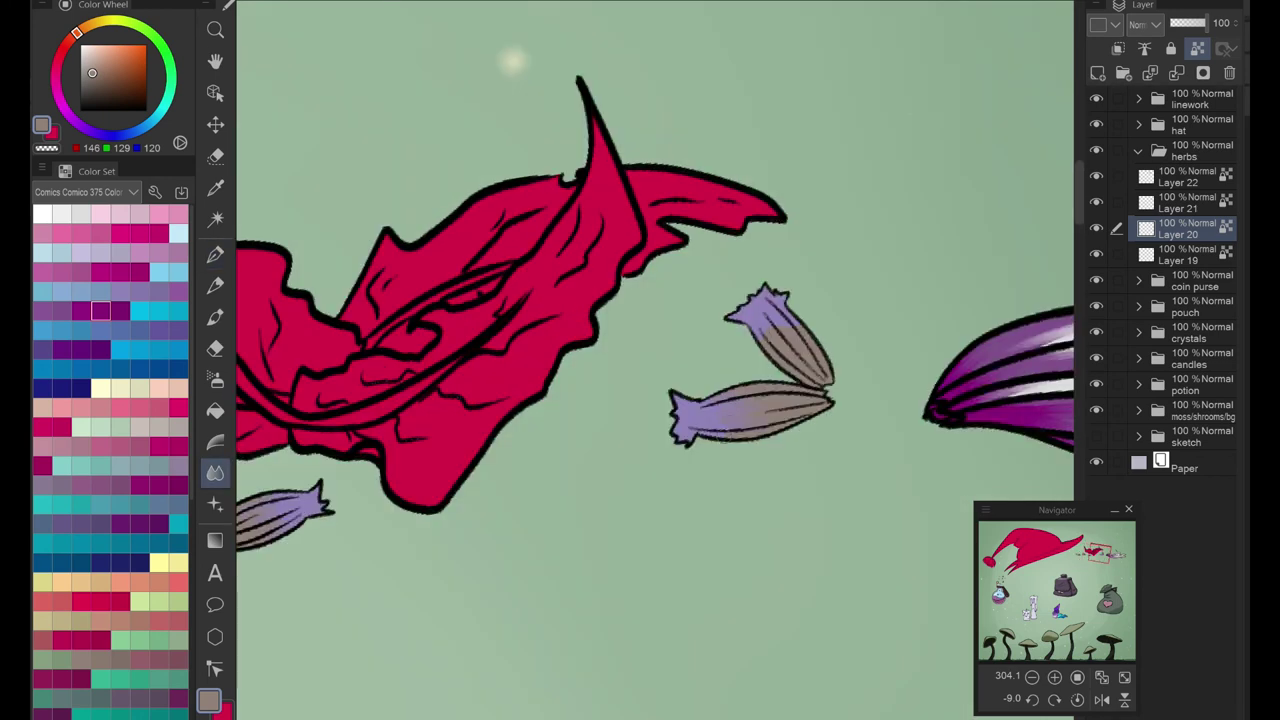
Step: Recolour the crumpled leaf dark teal on Layer 22
mouse_move(347, 285)
left_mouse_down()
mouse_move(750, 250)
mouse_move(650, 345)
mouse_move(450, 400)
mouse_move(800, 300)
mouse_move(407, 283)
left_mouse_up()
key("p")
left_click_drag(290, 250, 655, 405)
Step: Outline the leaf's edges with grey-brown at brush size 17 and retouch the small lower fold with sampled teal
left_click(172, 580)
mouse_move(600, 450)
left_mouse_down()
mouse_move(746, 400)
mouse_move(790, 365)
mouse_move(875, 272)
mouse_move(901, 179)
mouse_move(929, 309)
mouse_move(697, 545)
left_mouse_up()
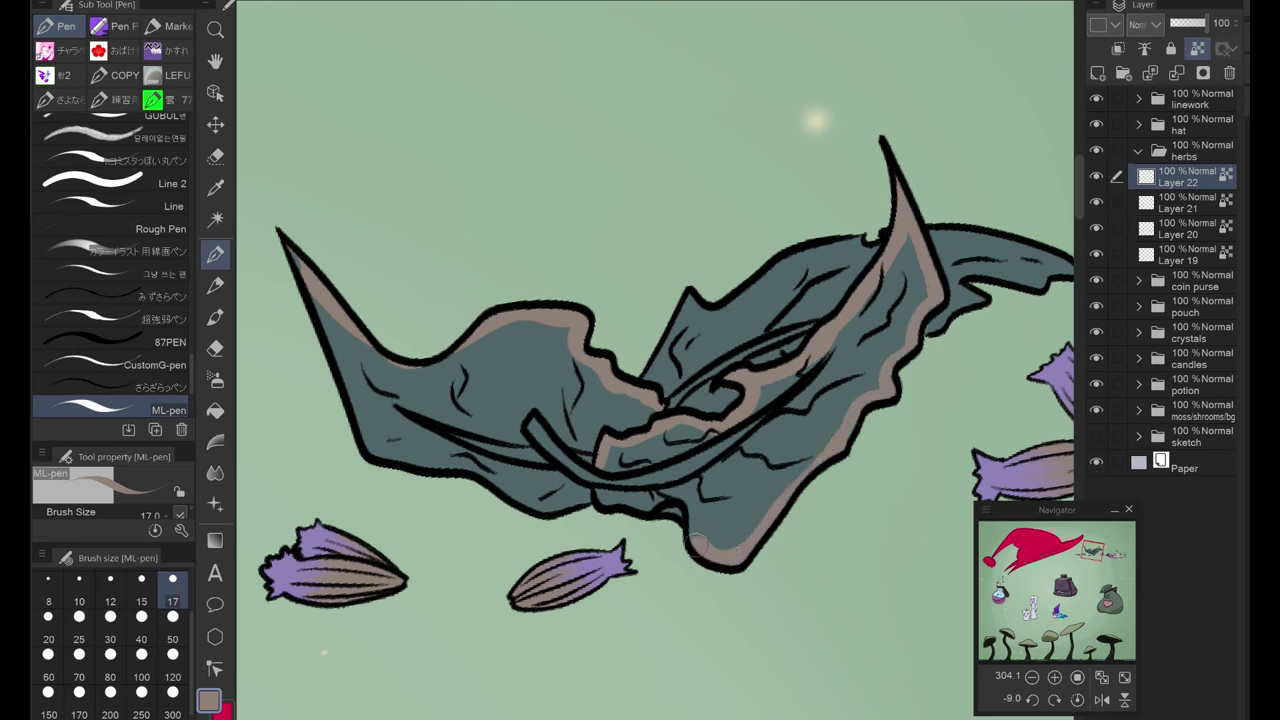
left_click_drag(585, 500, 306, 274)
mouse_move(930, 240)
left_mouse_down()
mouse_move(1068, 262)
mouse_move(892, 355)
left_mouse_up()
left_click(662, 494, "alt")
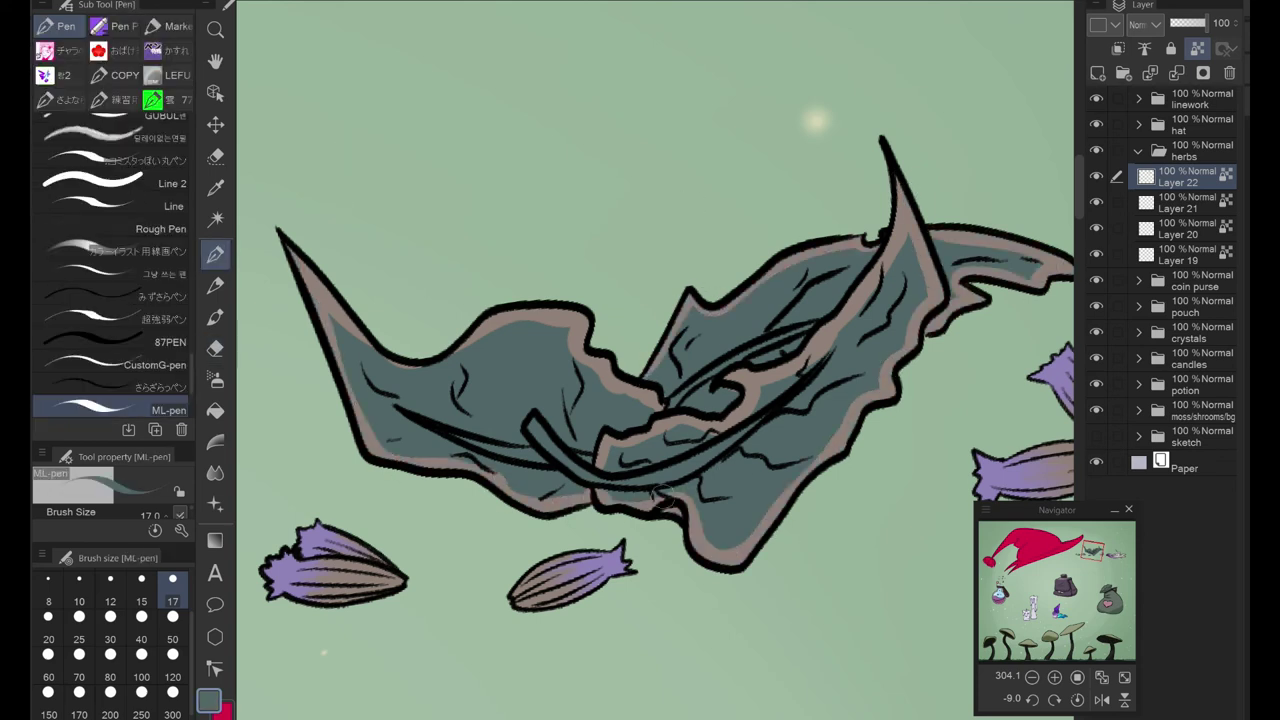
left_click_drag(672, 503, 667, 525)
Step: Blend the leaf's brown edges into the teal with Running color on fiber, at size 12 and then 50
key("j")
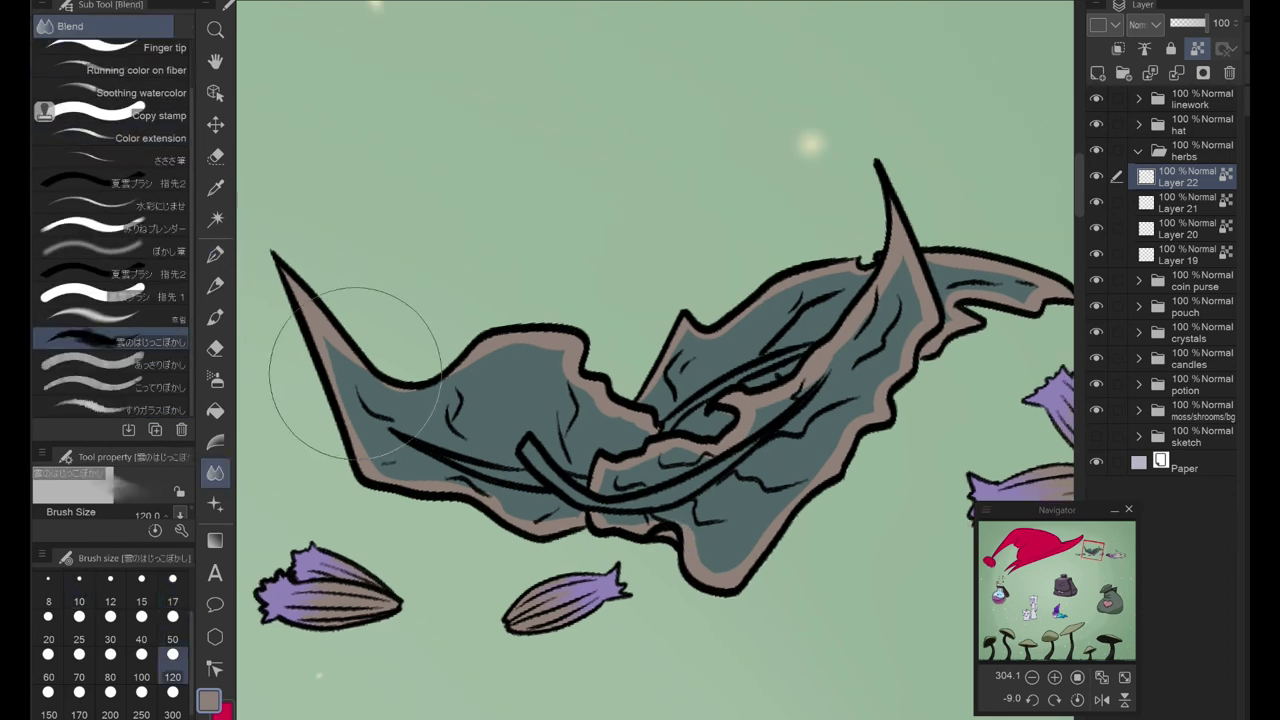
key("bracketleft")
key("bracketleft")
key("bracketleft")
key("bracketleft")
key("bracketleft")
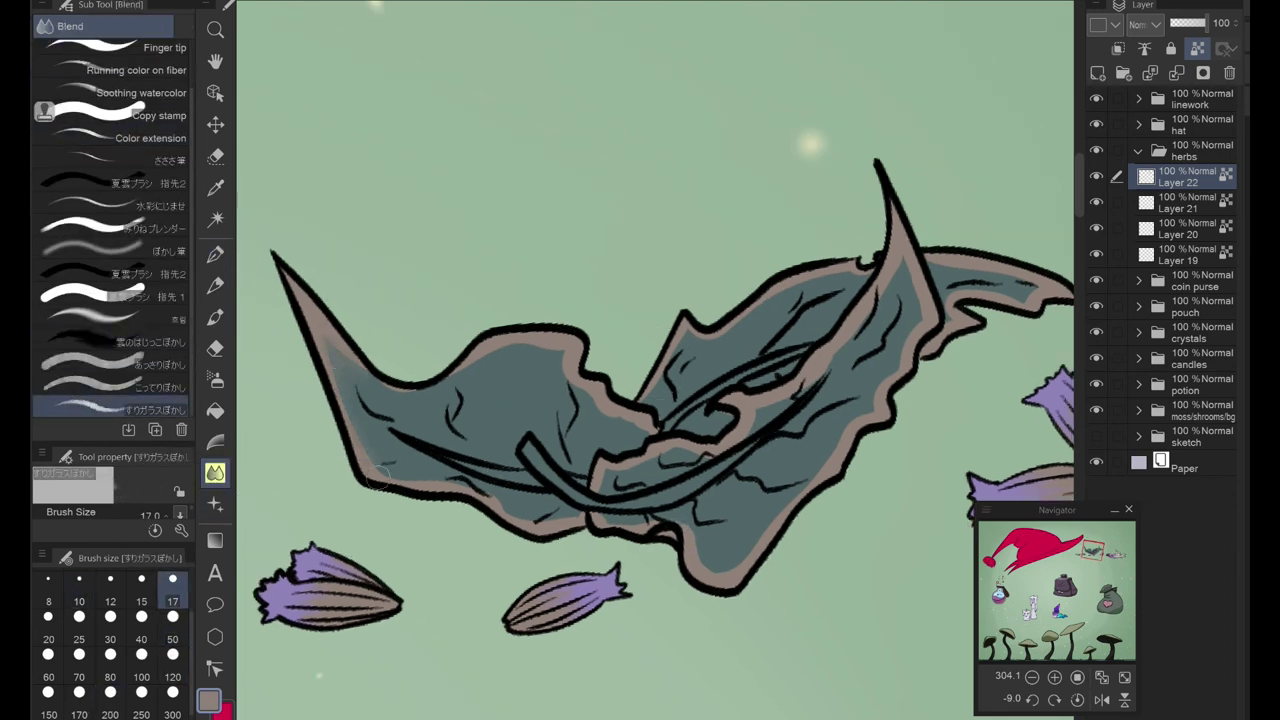
key("j")
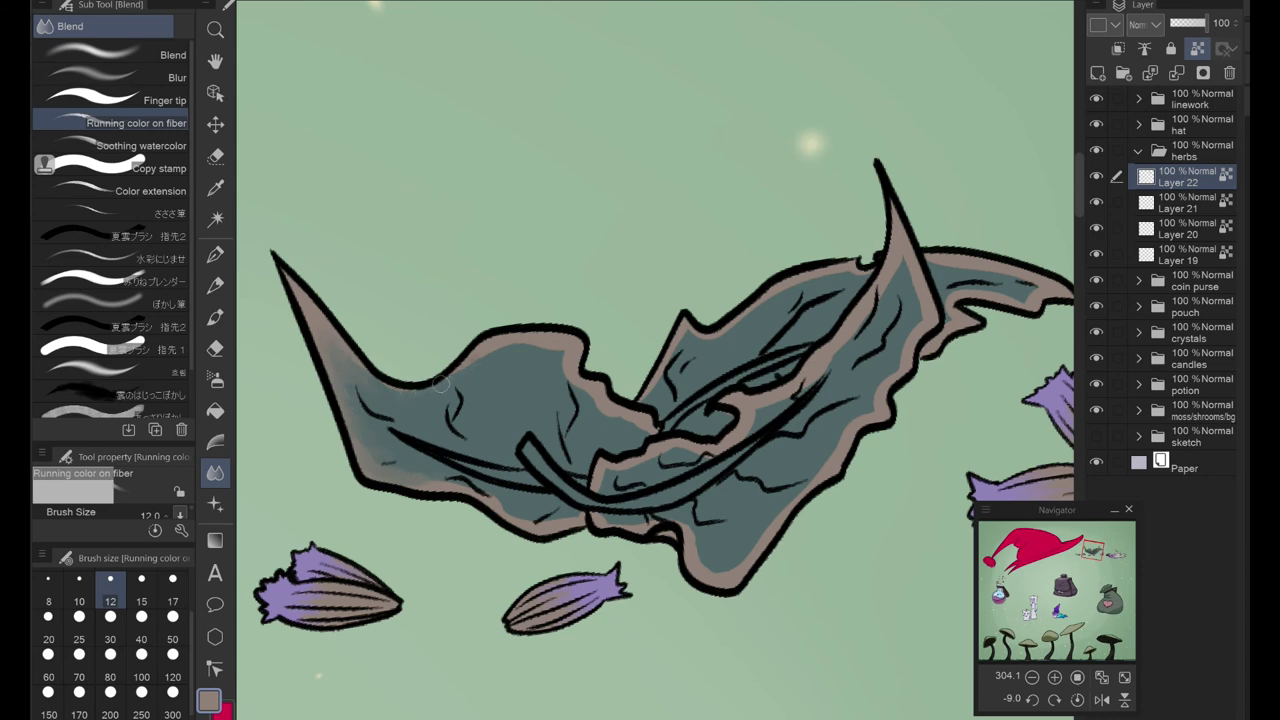
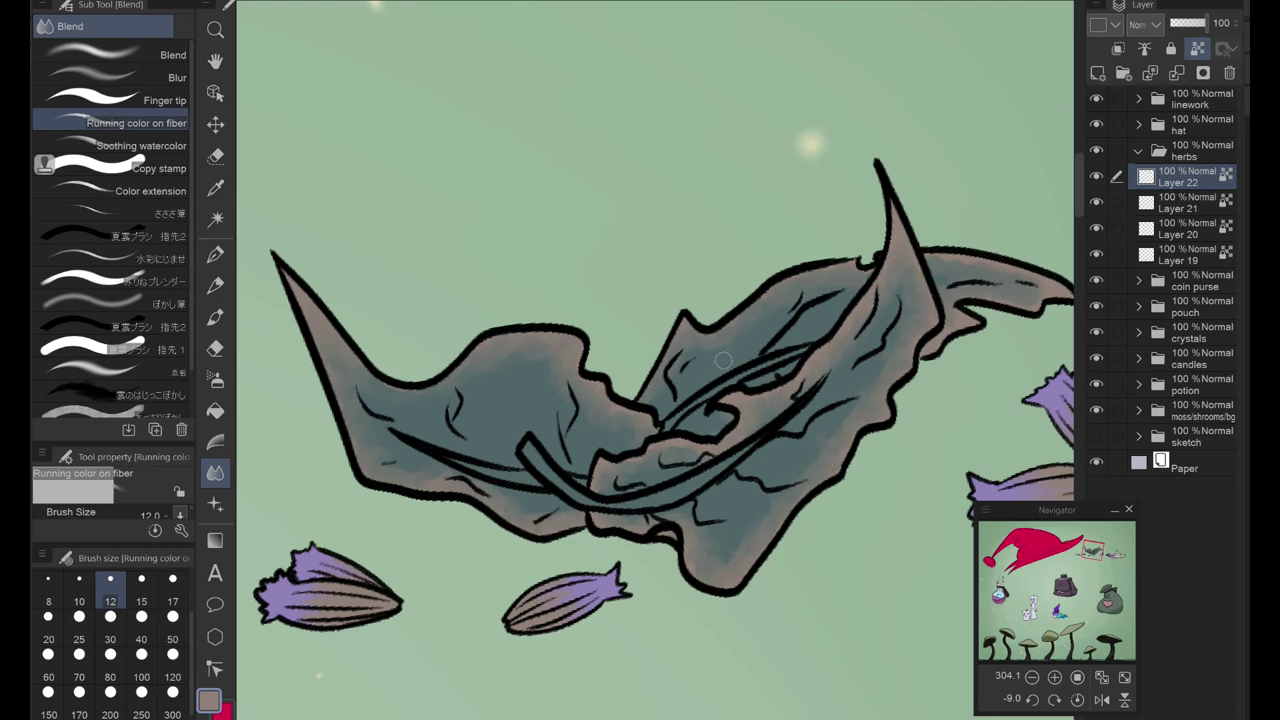
left_click(173, 616)
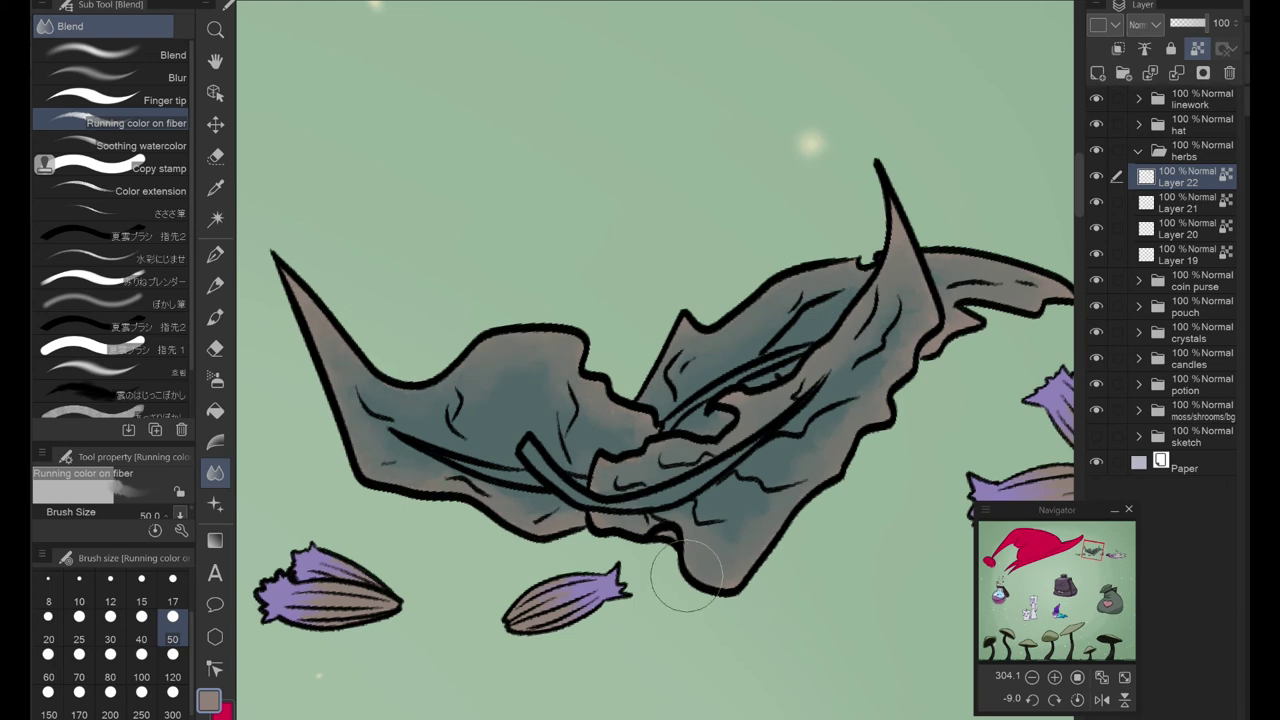
Step: Paint the leaf's stem and midrib dark brown on Layer 22 and soften the colour with Color extension at size 10
key("p")
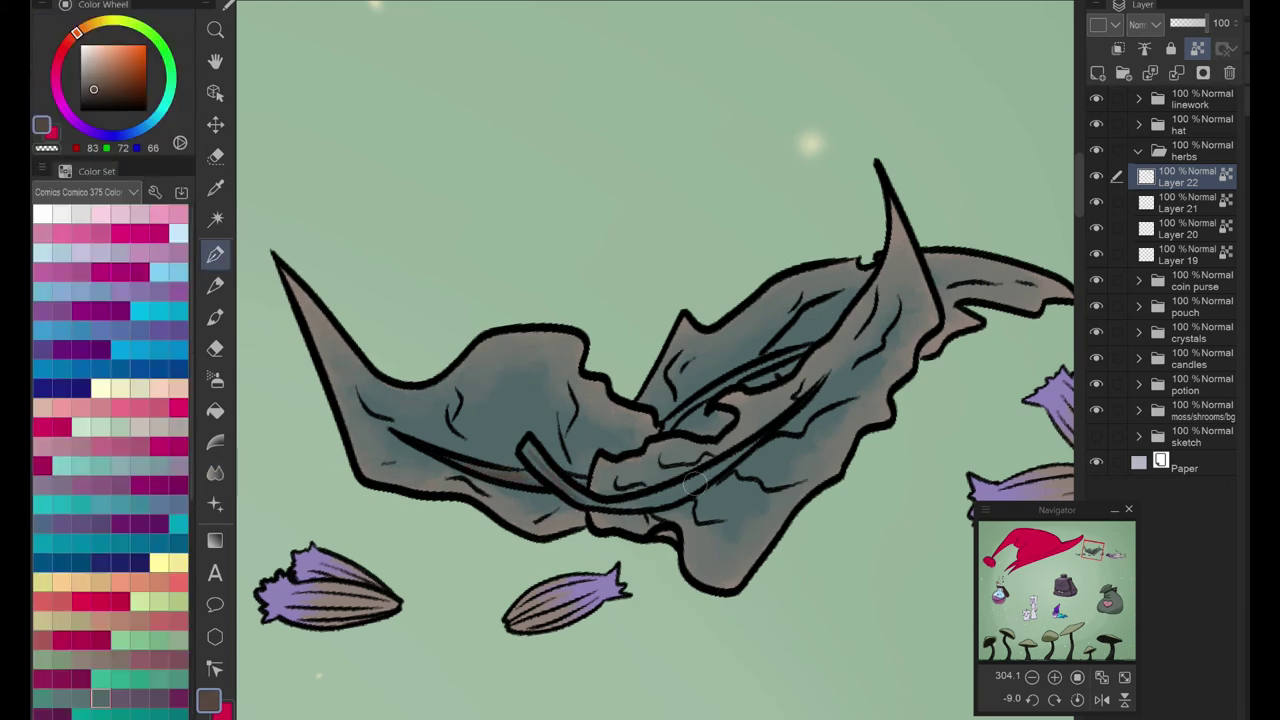
key("j")
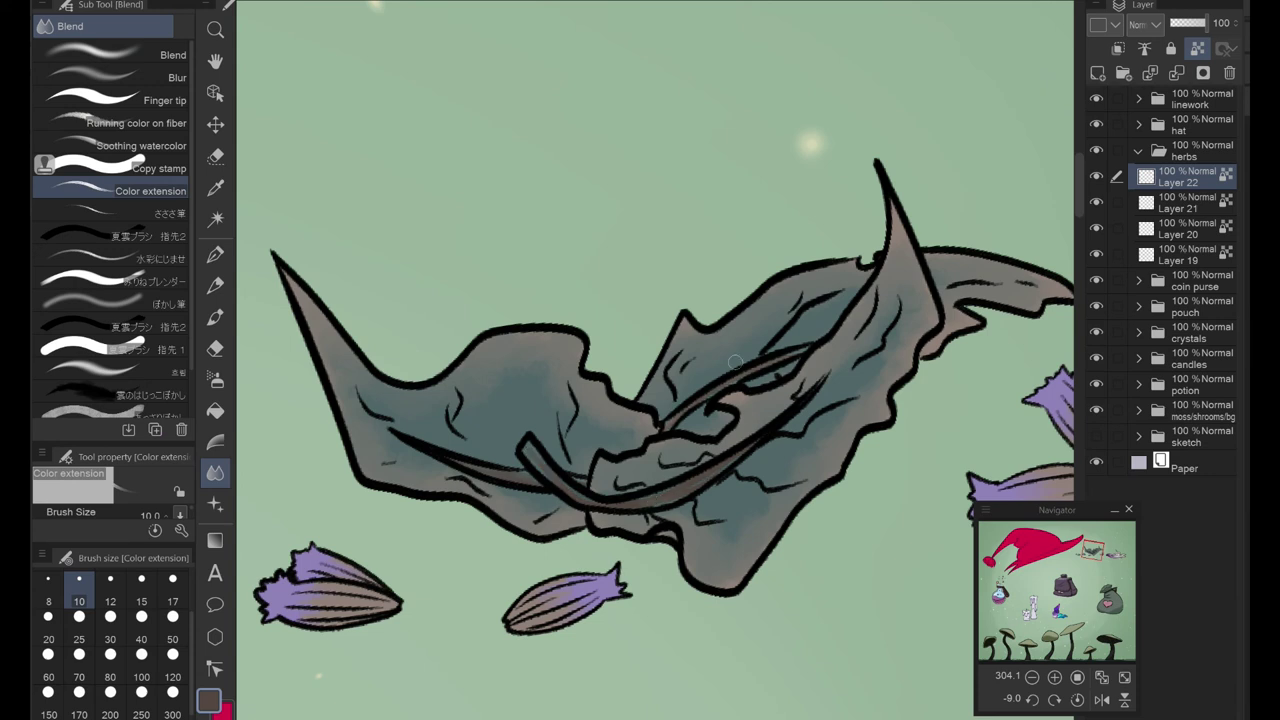
Step: Add a clipped Multiply layer above Layer 22 and paint a grey-green shadow along the leaf's left edge and underside
left_click(1150, 73)
key("p")
left_click_drag(272, 256, 374, 430)
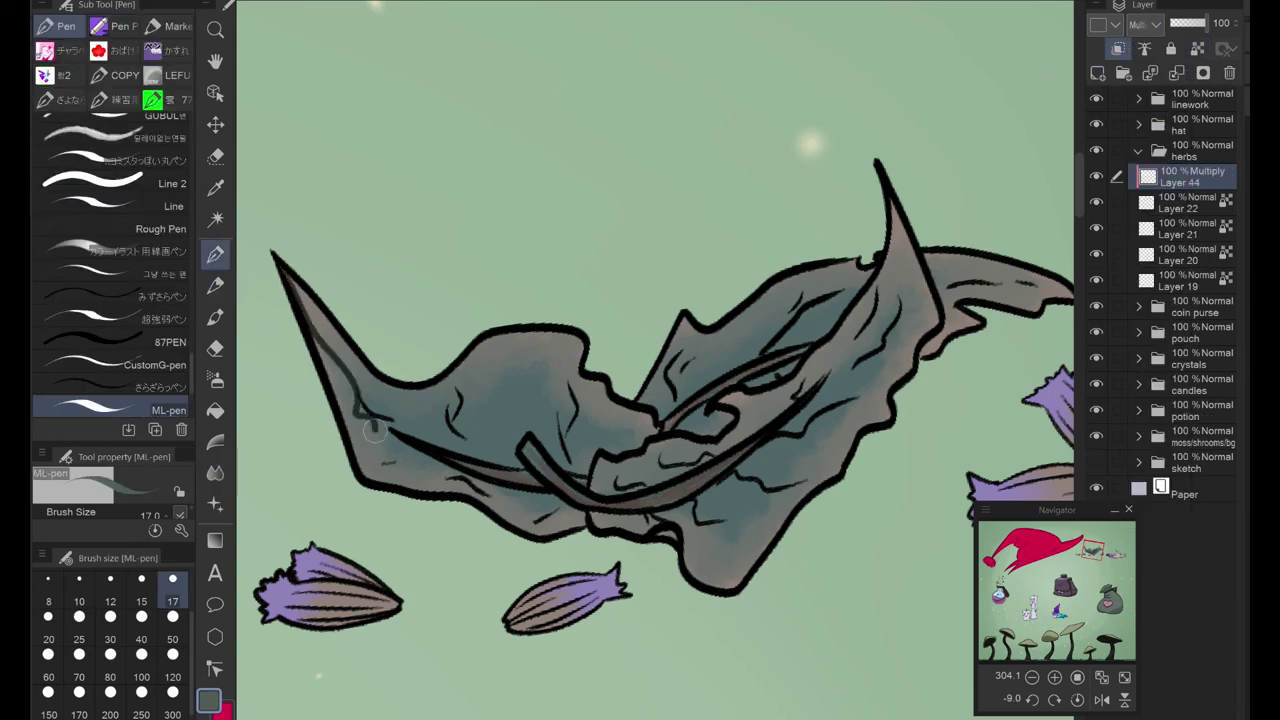
mouse_move(292, 304)
left_mouse_down()
mouse_move(356, 390)
mouse_move(466, 488)
left_mouse_up()
left_click_drag(356, 458, 552, 516)
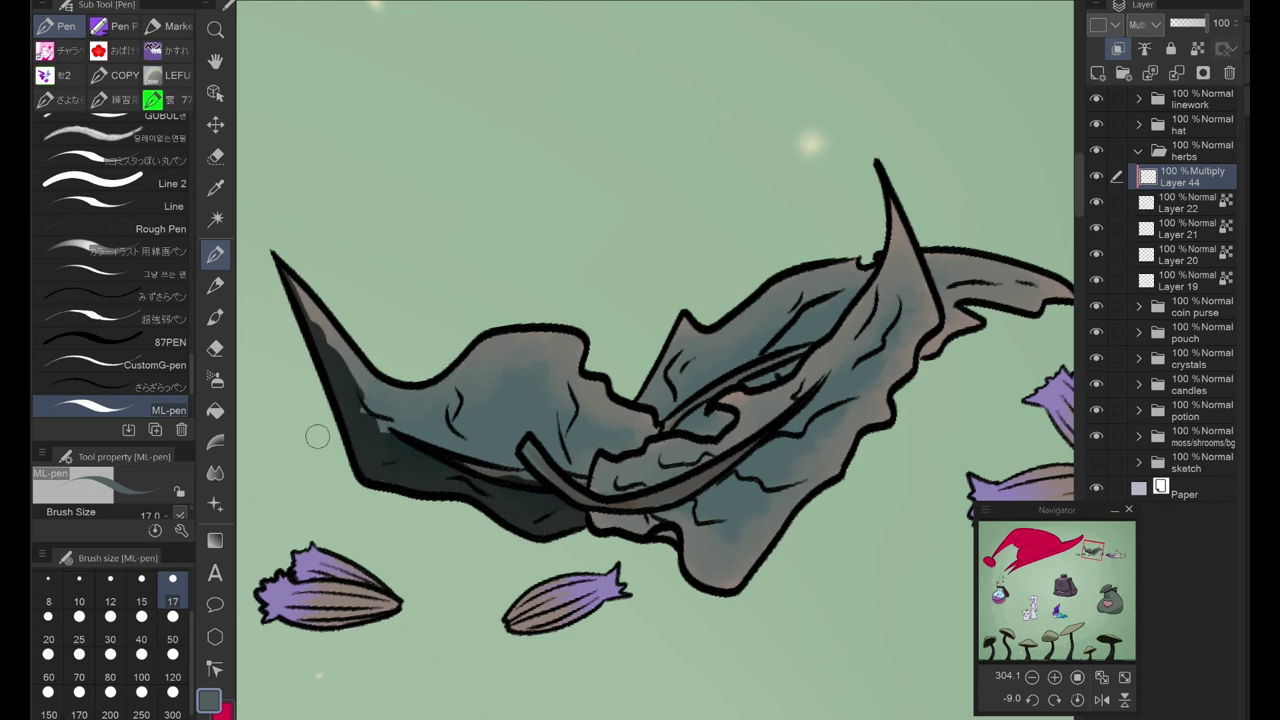
Step: Paint grey-green shadows under the leaf's right lobes, inner folds and curled tip on Multiply Layer 44
left_click_drag(314, 434, 272, 418)
mouse_move(553, 484)
left_mouse_down()
mouse_move(772, 366)
mouse_move(760, 338)
left_mouse_up()
mouse_move(878, 340)
left_mouse_down()
mouse_move(946, 276)
mouse_move(1034, 282)
left_mouse_up()
left_click_drag(848, 388, 786, 466)
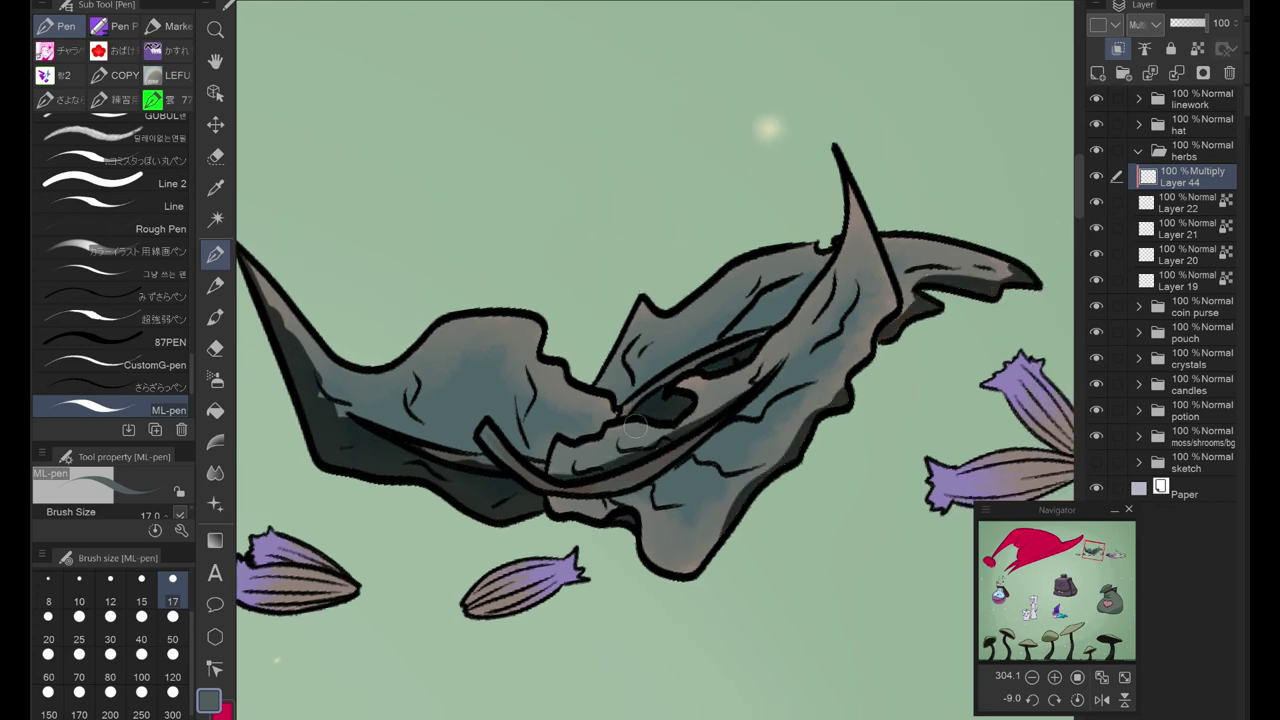
Step: Soften the edges of the leaf's Multiply shadows using Running color on fiber at brush size 50
left_click(215, 473)
left_click(136, 123)
mouse_move(262, 264)
left_mouse_down()
mouse_move(424, 458)
mouse_move(618, 468)
mouse_move(780, 400)
mouse_move(850, 420)
mouse_move(1010, 280)
left_mouse_up()
left_click_drag(460, 470, 300, 330)
mouse_move(420, 400)
left_mouse_down()
mouse_move(530, 380)
mouse_move(400, 390)
mouse_move(699, 345)
left_mouse_up()
Step: Add a clipped Multiply layer above Layer 21 and paint light grey shadows along the purple-white flower's petals at size 17
scroll(699, 345, "down", 5)
key("ctrl+shift+n")
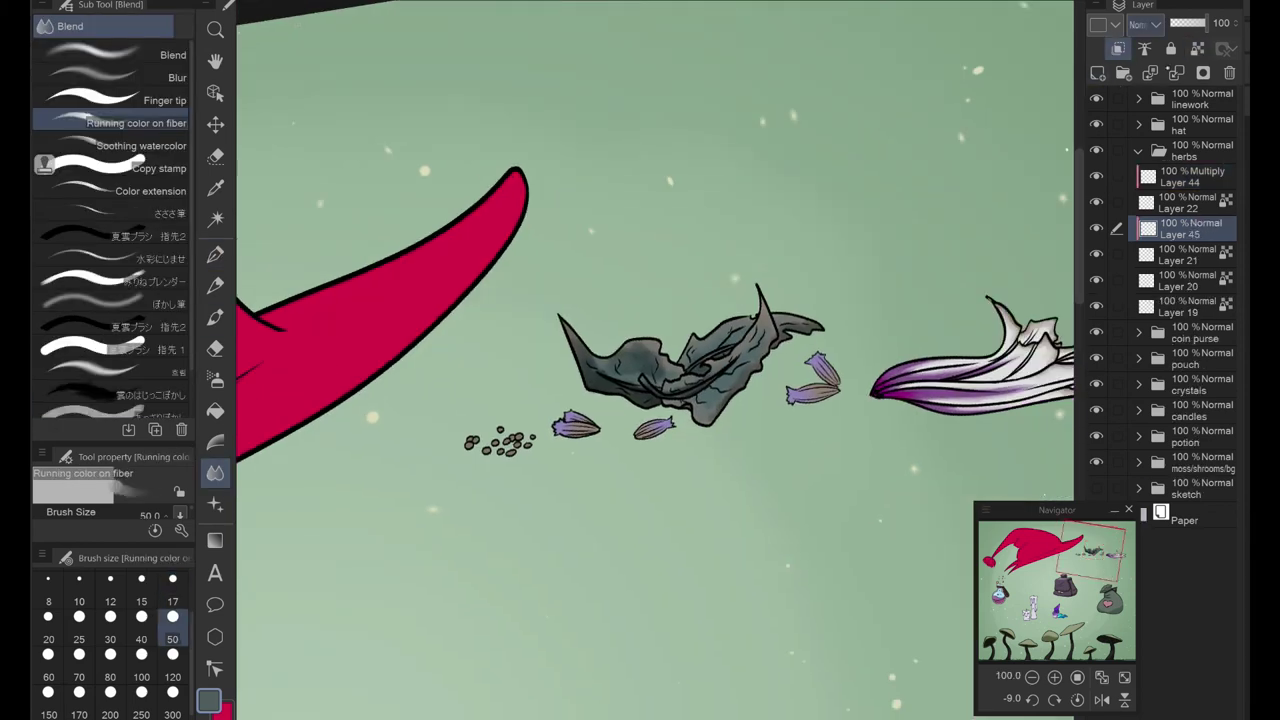
scroll(786, 395, "up", 4)
key("p")
left_click_drag(460, 490, 830, 455)
left_click_drag(740, 450, 855, 425)
left_click_drag(420, 470, 815, 425)
left_click_drag(350, 440, 950, 395)
left_click_drag(475, 455, 836, 395)
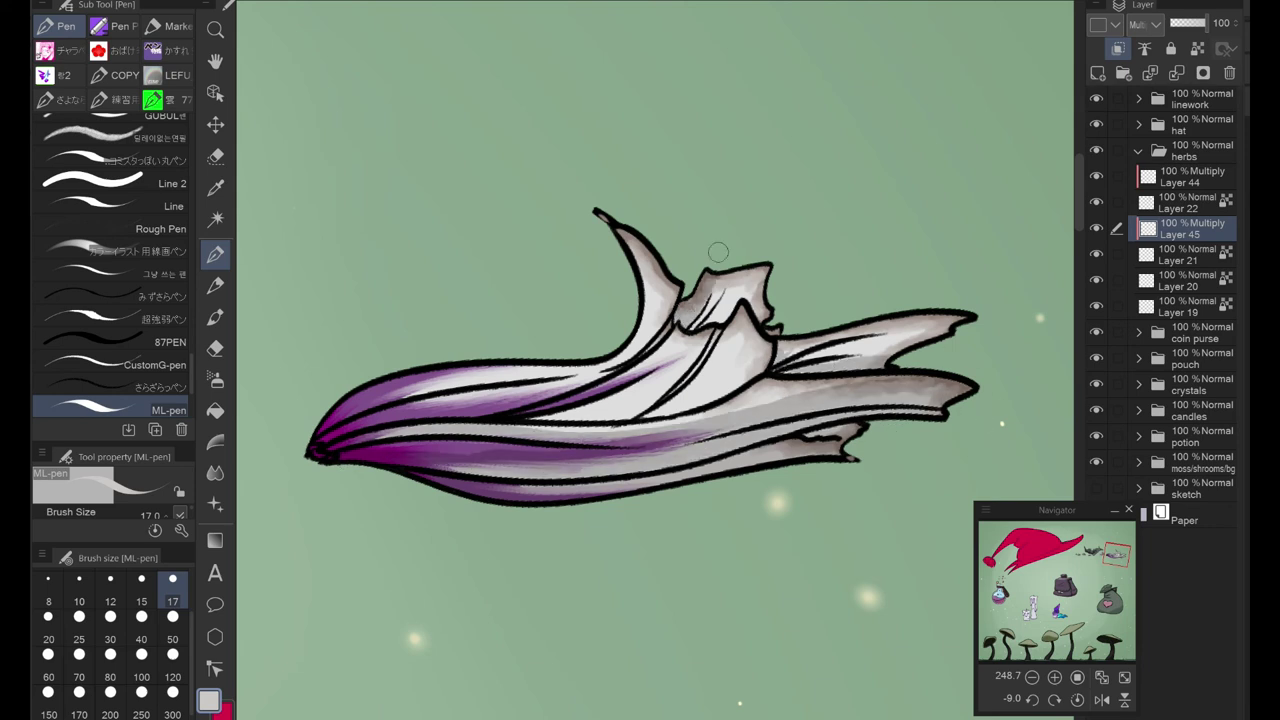
mouse_move(612, 232)
left_mouse_down()
mouse_move(640, 350)
mouse_move(529, 409)
left_mouse_up()
mouse_move(660, 300)
left_mouse_down()
mouse_move(645, 390)
mouse_move(400, 415)
mouse_move(340, 405)
mouse_move(540, 395)
mouse_move(710, 330)
left_mouse_up()
Step: Smooth the flower's grey petal shadows with Color extension at brush size 15
left_click(215, 473)
left_click(141, 580)
left_click_drag(577, 417, 796, 426)
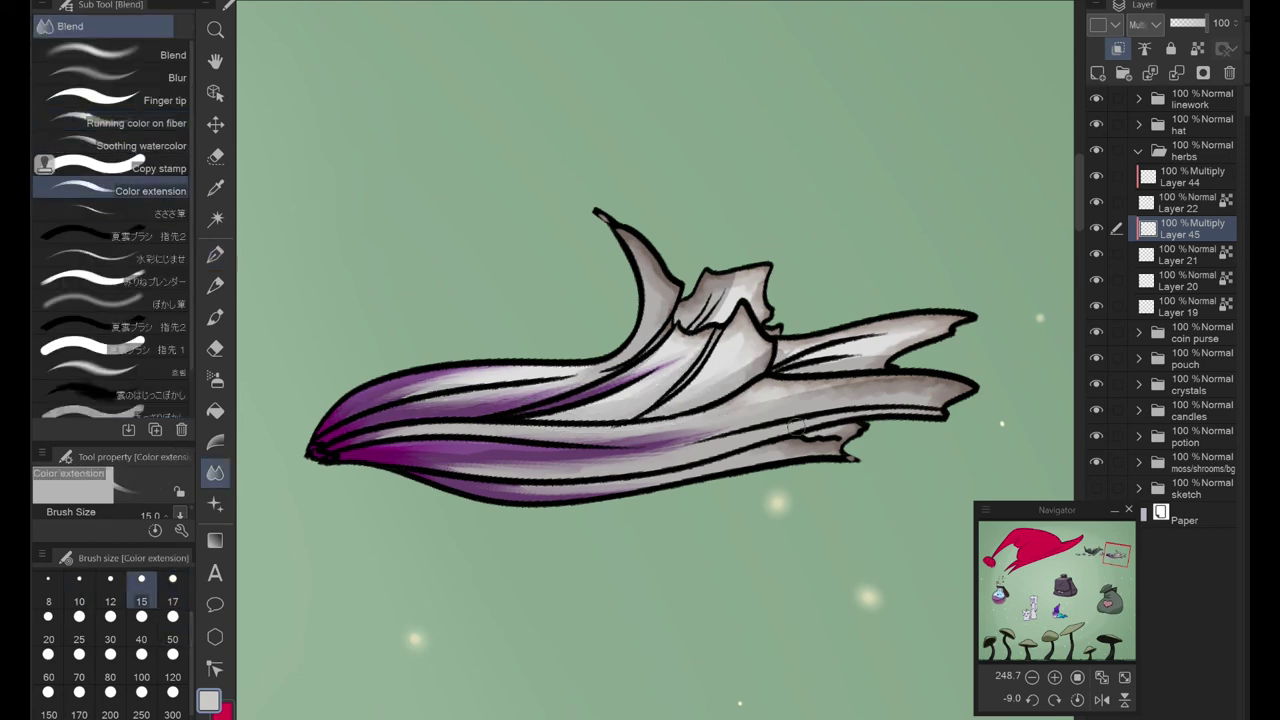
scroll(482, 363, "down", 5)
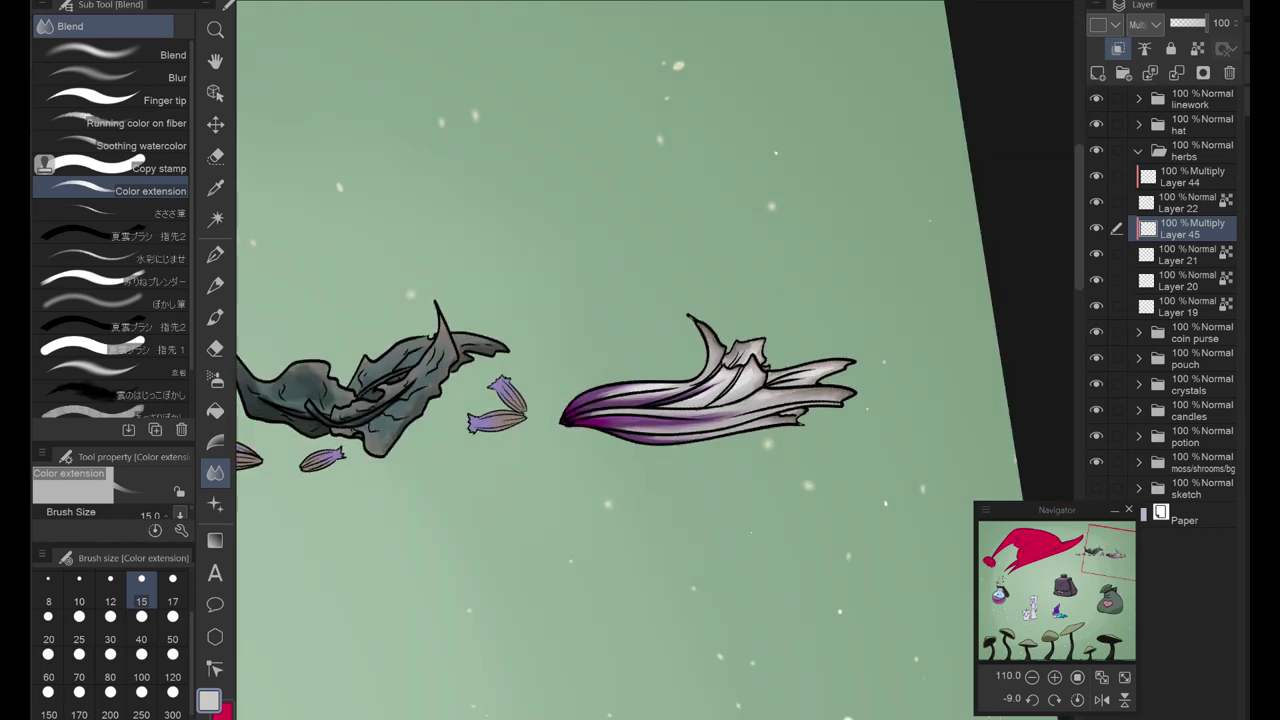
Step: Lock Layer 45's transparent pixels and adjust the hue, saturation and luminosity of the flower's shadow
key("Escape")
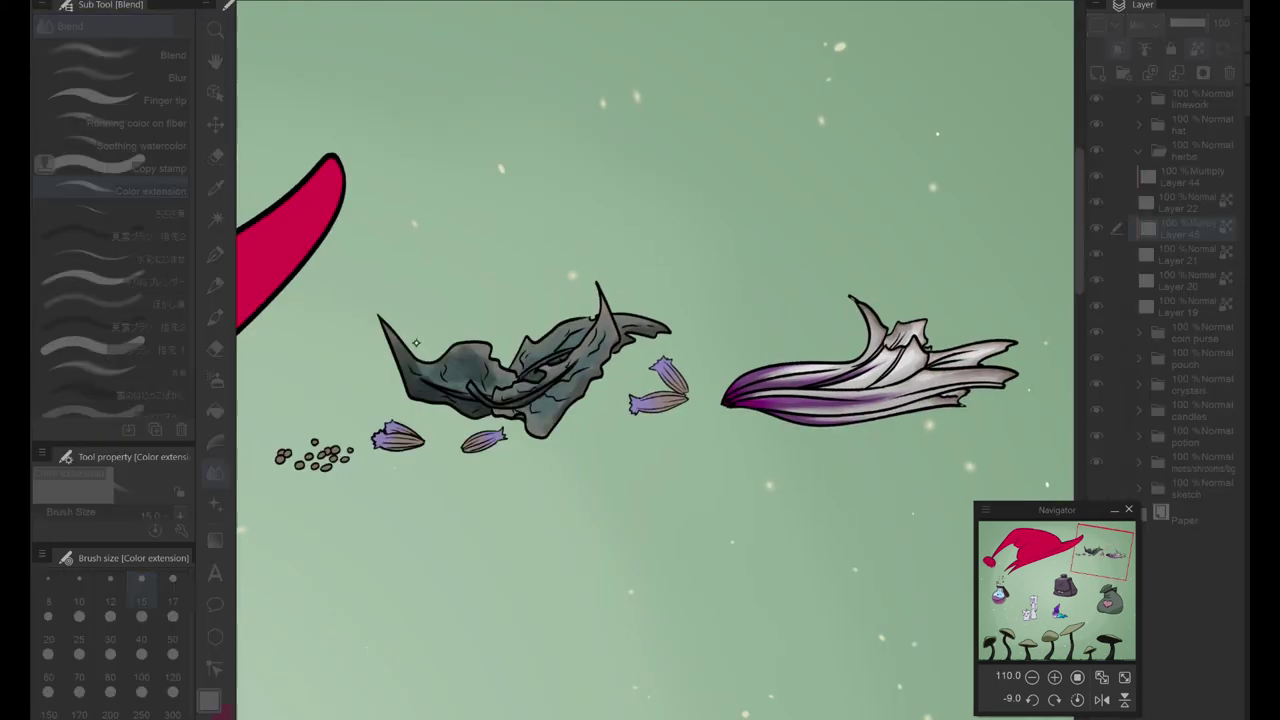
key("ctrl+u")
left_click(942, 171)
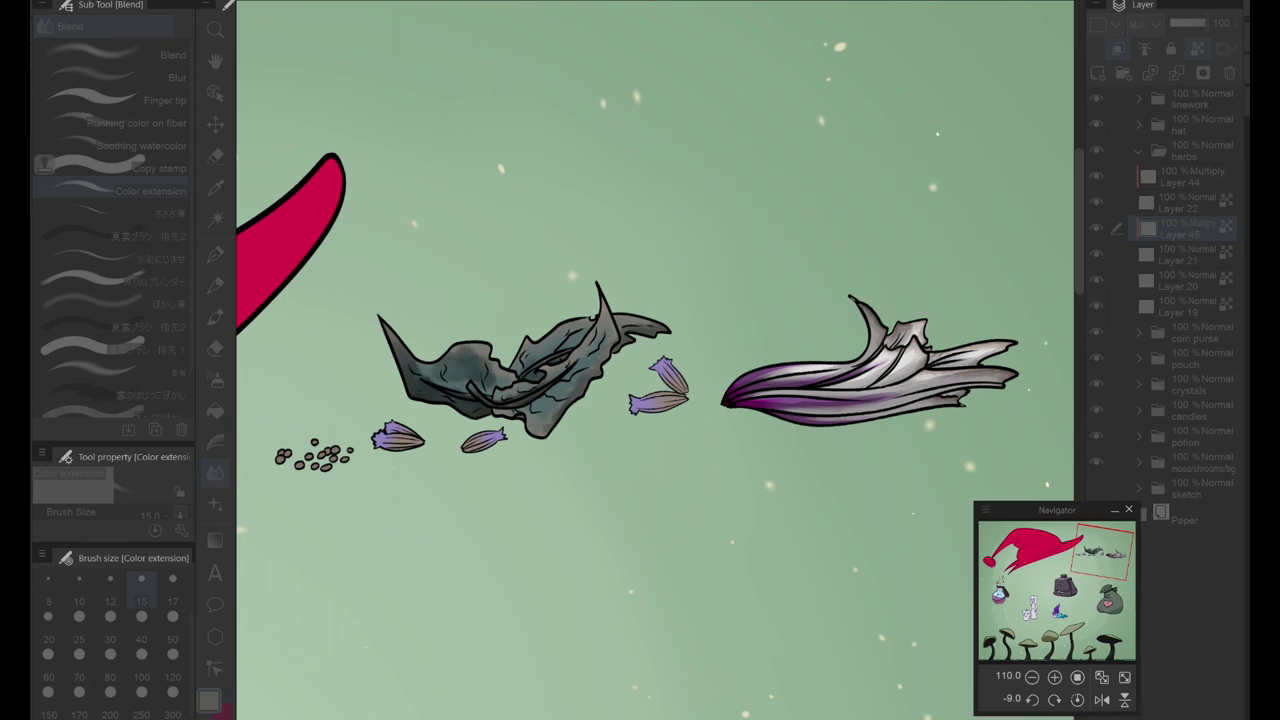
Step: Add a clipped Multiply layer above Layer 20, then paint sampled-purple shadows on the buds left of the leaf and blend them with Color extension
left_click(1054, 699)
left_click(1142, 24)
left_click(1147, 81)
scroll(369, 389, "up", 5)
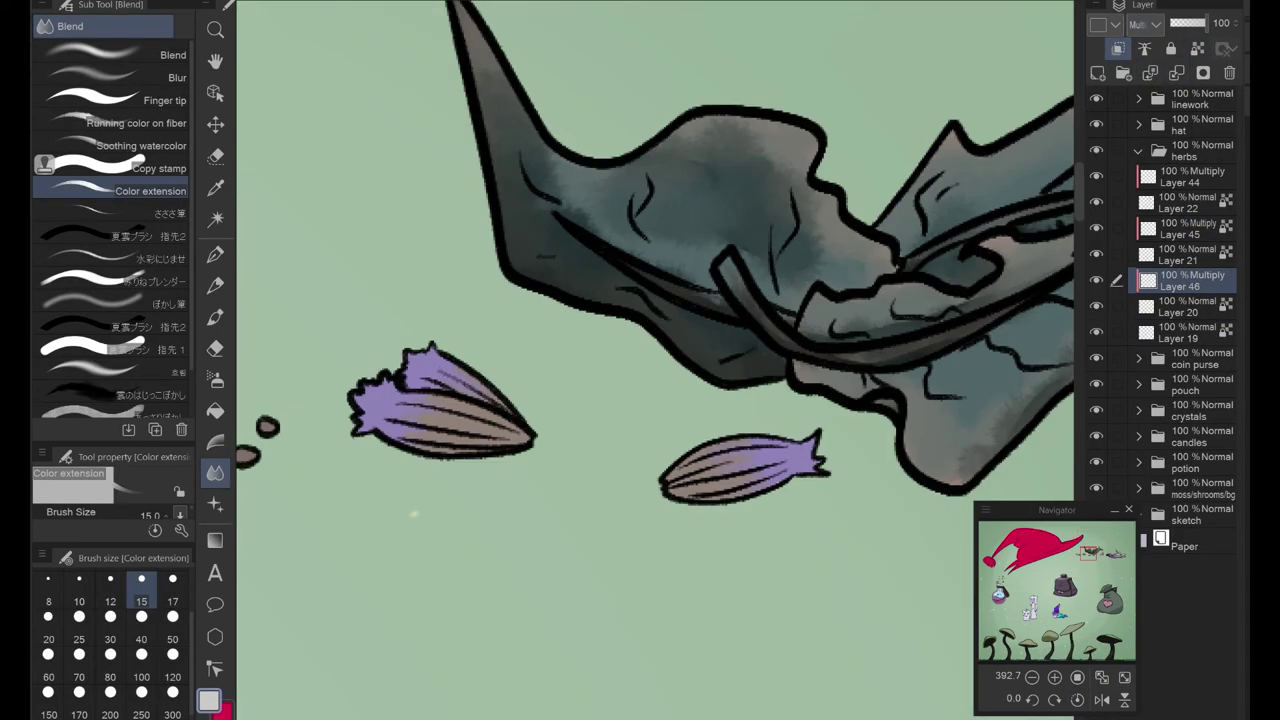
left_click(415, 375, "alt")
key("p")
key("e")
key("j")
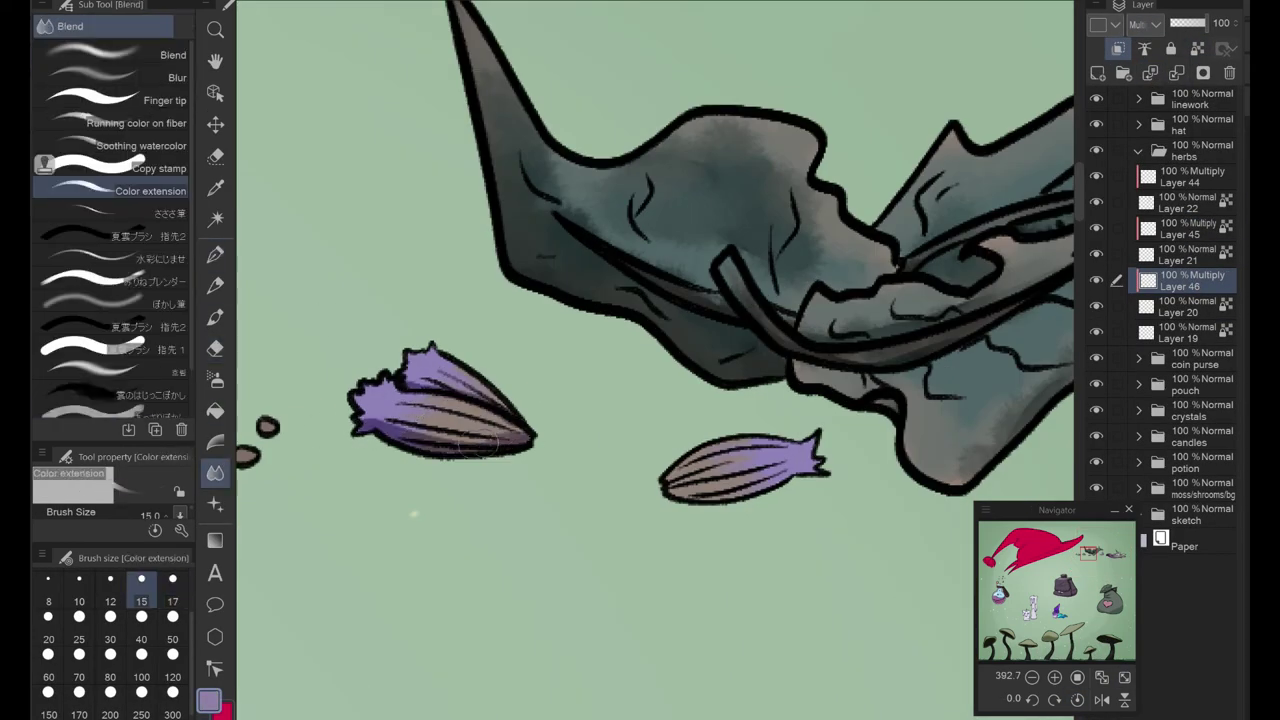
left_click_drag(665, 485, 825, 466)
left_click_drag(725, 480, 770, 485)
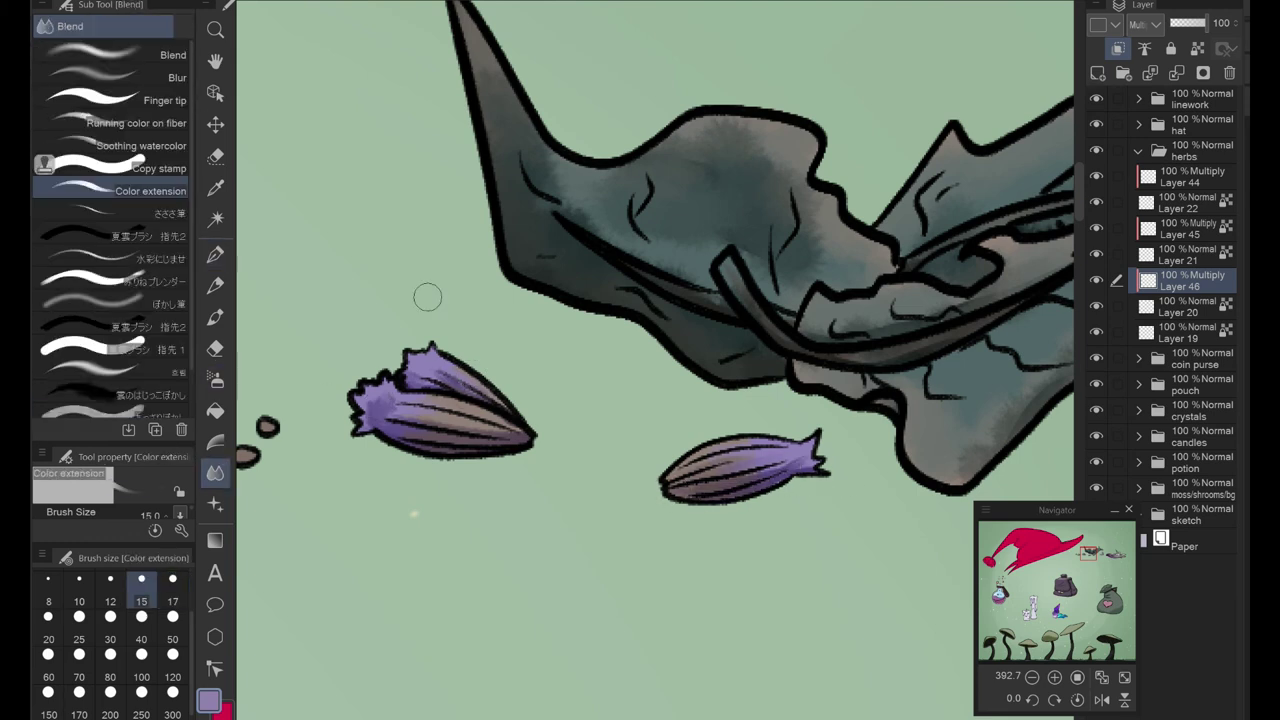
Step: Paint purple shadows on the pair of buds right of the leaf and blend them with Color extension at size 15
key("p")
scroll(600, 370, "right", 5)
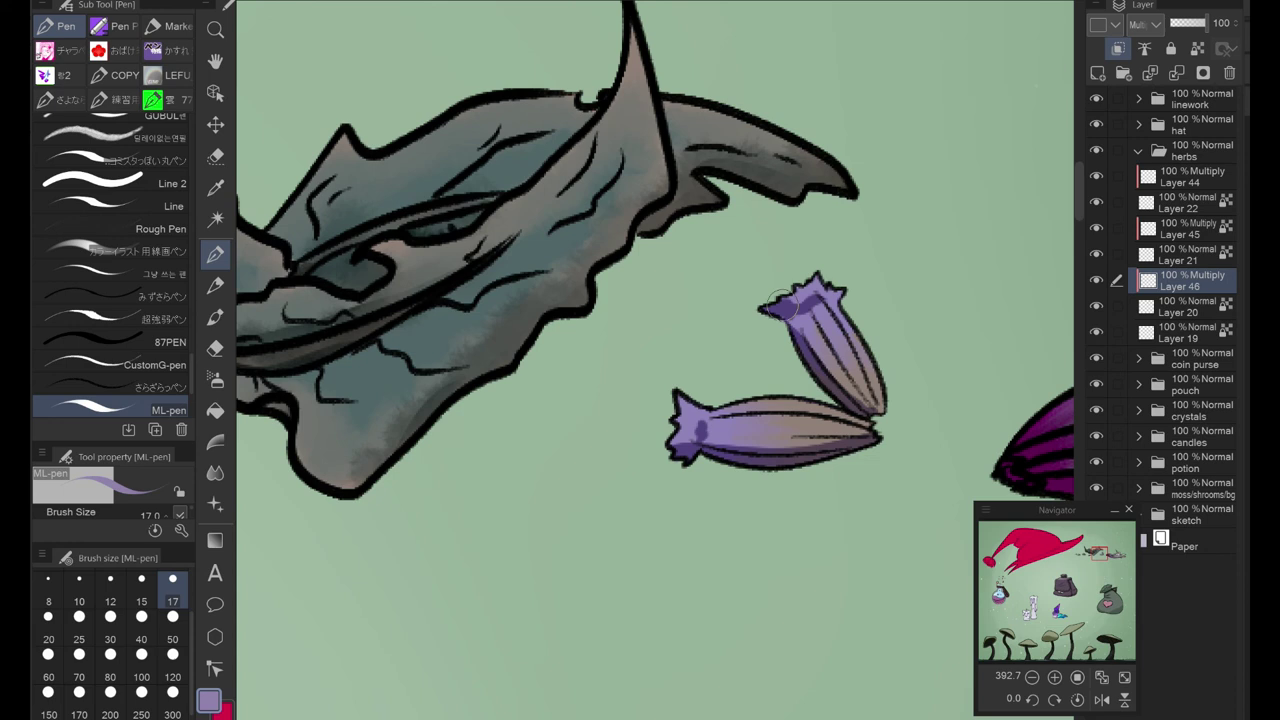
key("j")
left_click_drag(840, 432, 700, 435)
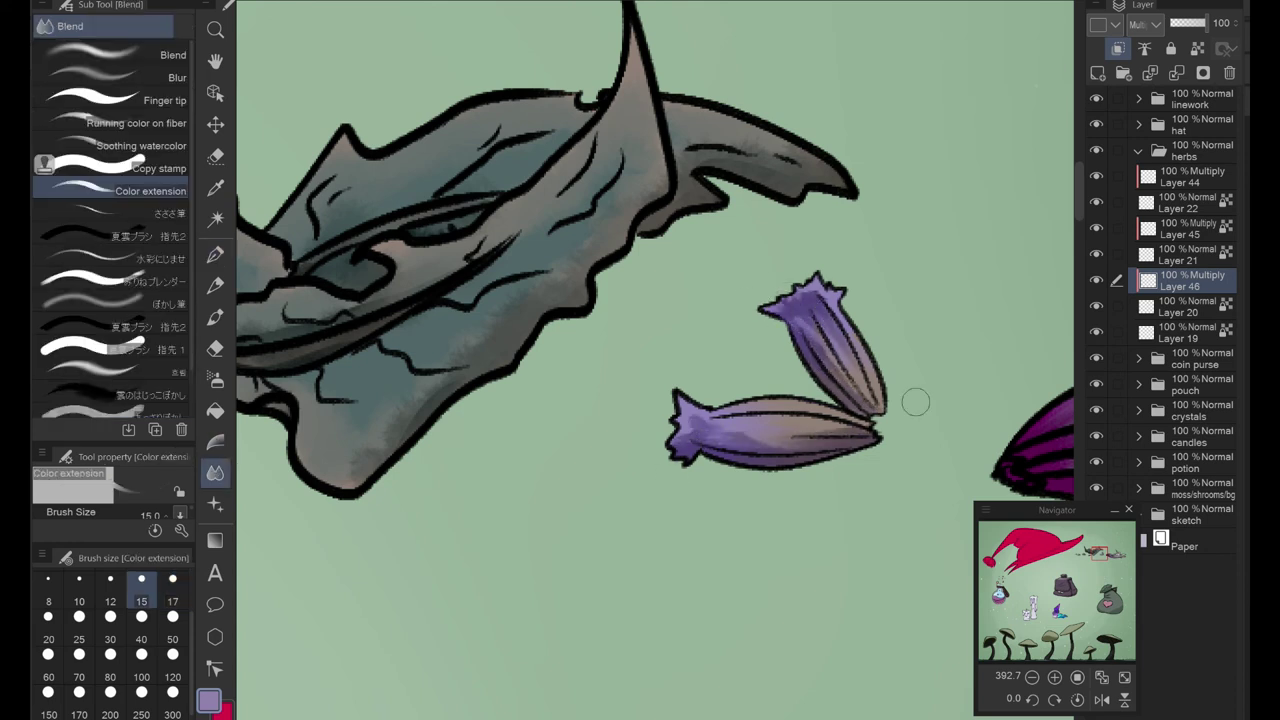
Step: Add a clipped Multiply layer above Layer 19 and paint purple shadows along the undersides of the seeds with ML-pen
scroll(915, 401, "down", 3)
scroll(655, 360, "left", 5)
left_click(1190, 332)
key("ctrl+shift+n")
left_click(1137, 23)
left_click(1150, 82)
scroll(600, 440, "up", 3)
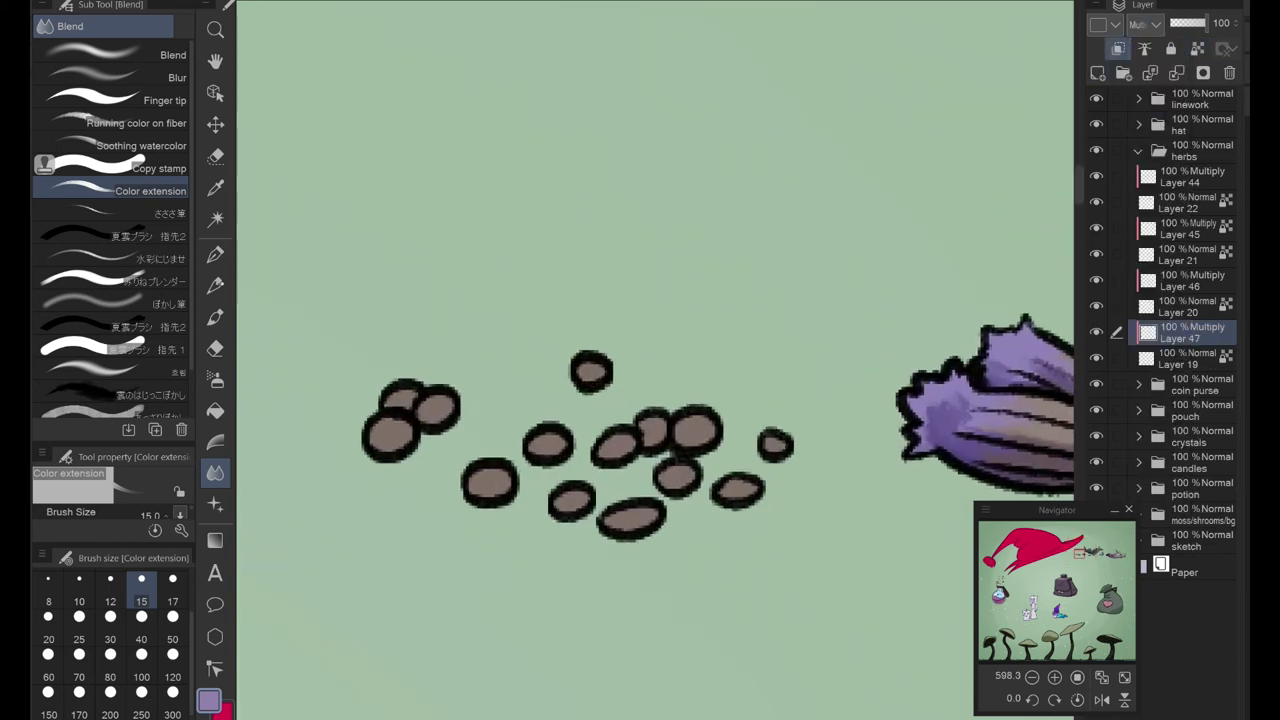
key("p")
left_click_drag(372, 445, 573, 522)
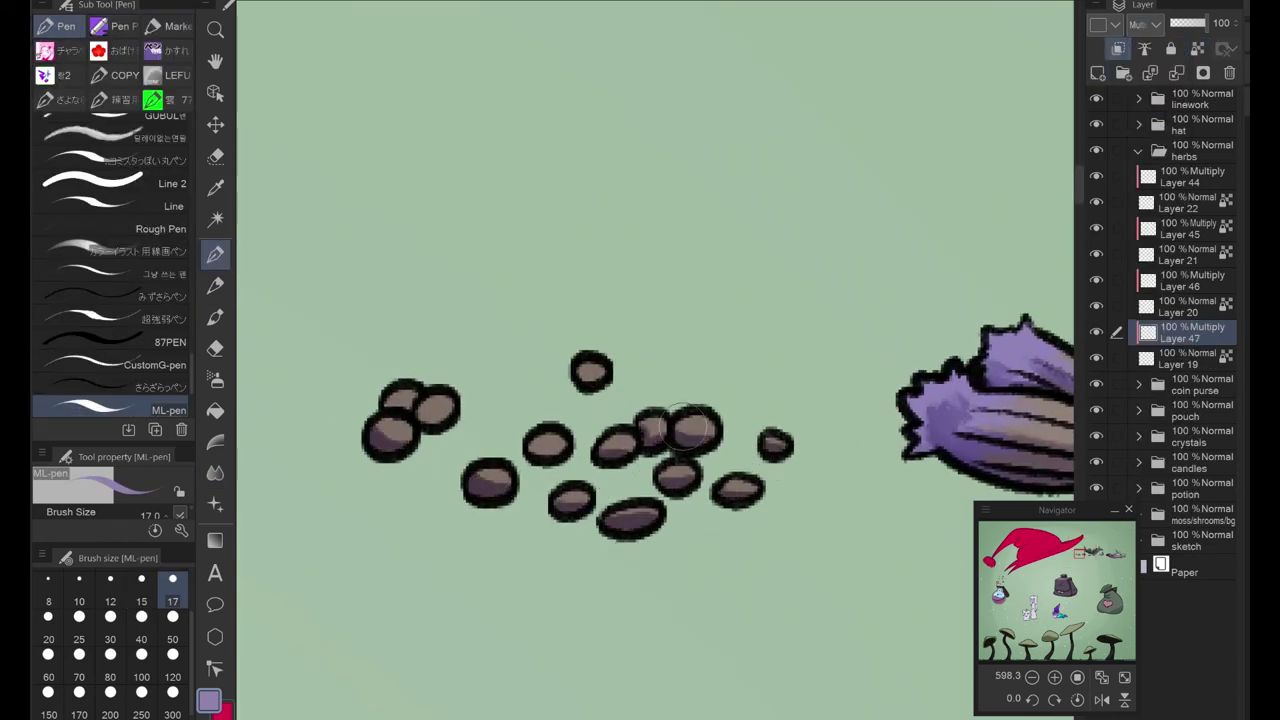
Step: Recolor the hat on Layer 23 dark green with ML-pen at brush size 800
scroll(440, 425, "down", 10)
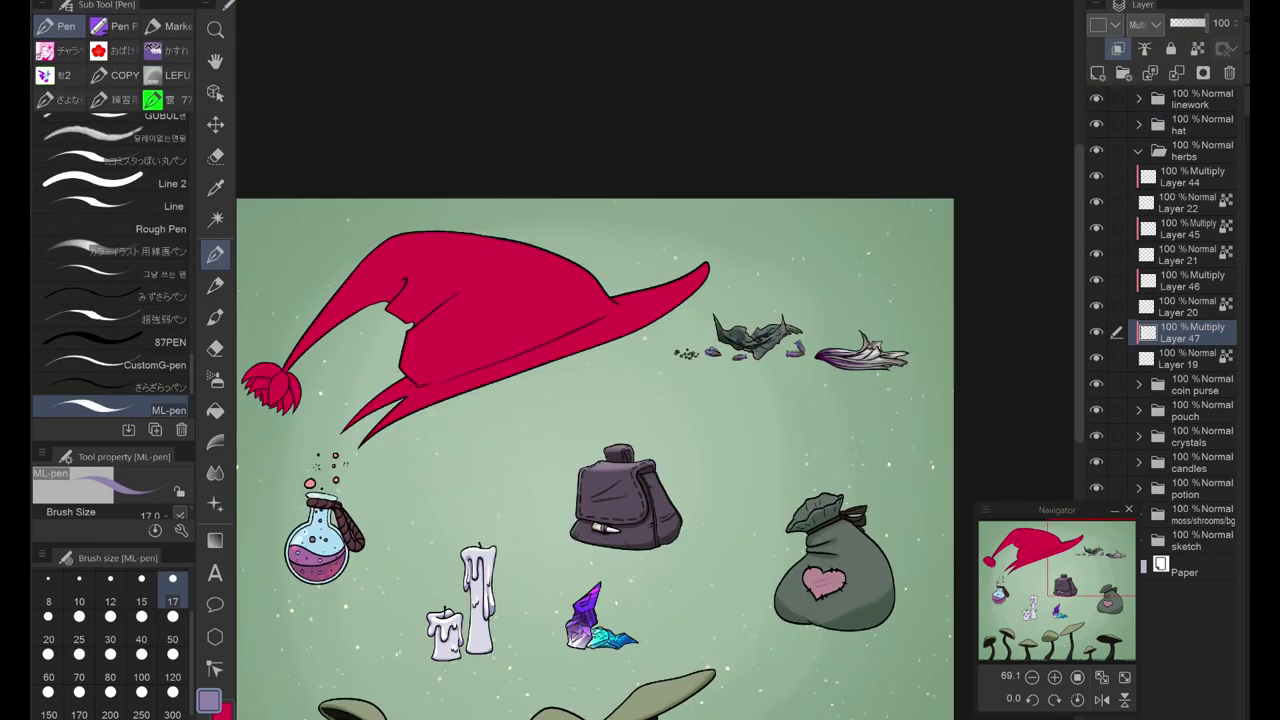
left_click(110, 532)
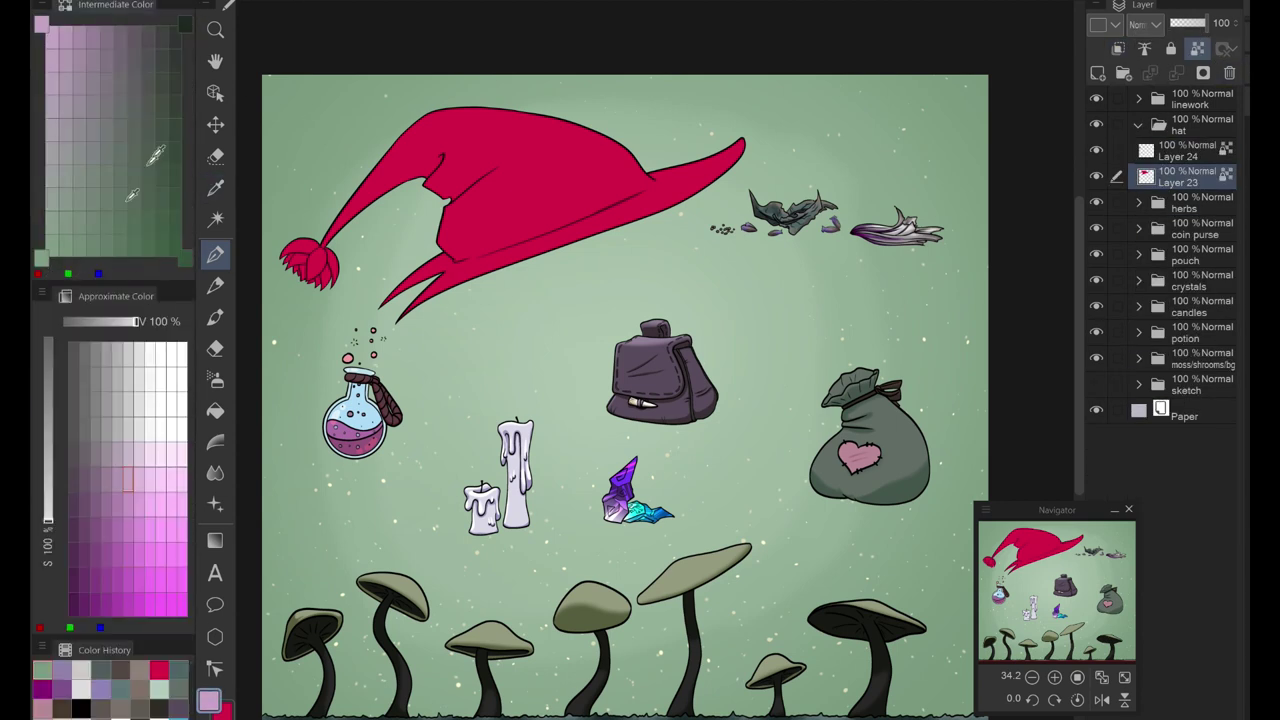
mouse_move(500, 260)
left_mouse_down()
mouse_move(655, 145)
mouse_move(420, 190)
left_mouse_up()
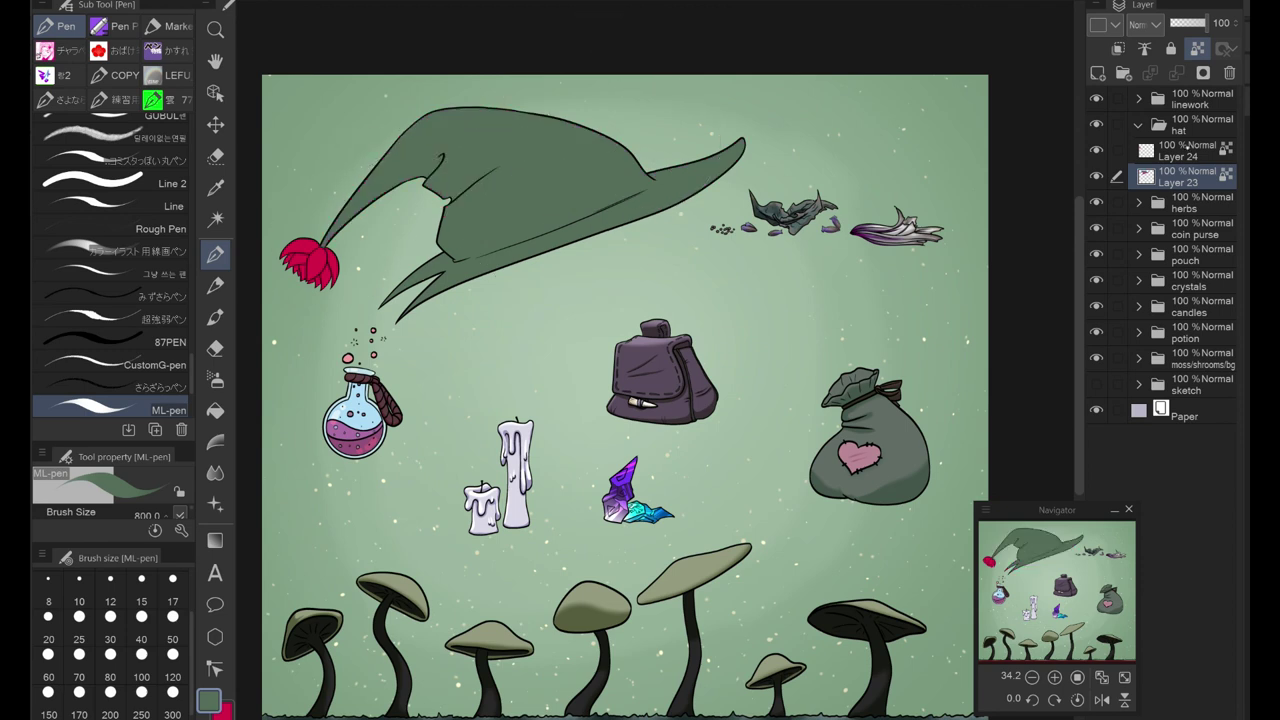
Step: Paint the hat's pompom white with light purple petal tips on Layer 24
left_click(1185, 150)
left_click_drag(310, 255, 330, 268)
mouse_move(371, 211)
left_mouse_down()
mouse_move(335, 222)
mouse_move(345, 193)
left_mouse_up()
Step: Add a clipped Multiply layer above Layer 23 and paint a green shadow along the lower edge of the hat's brim
left_click(1180, 176)
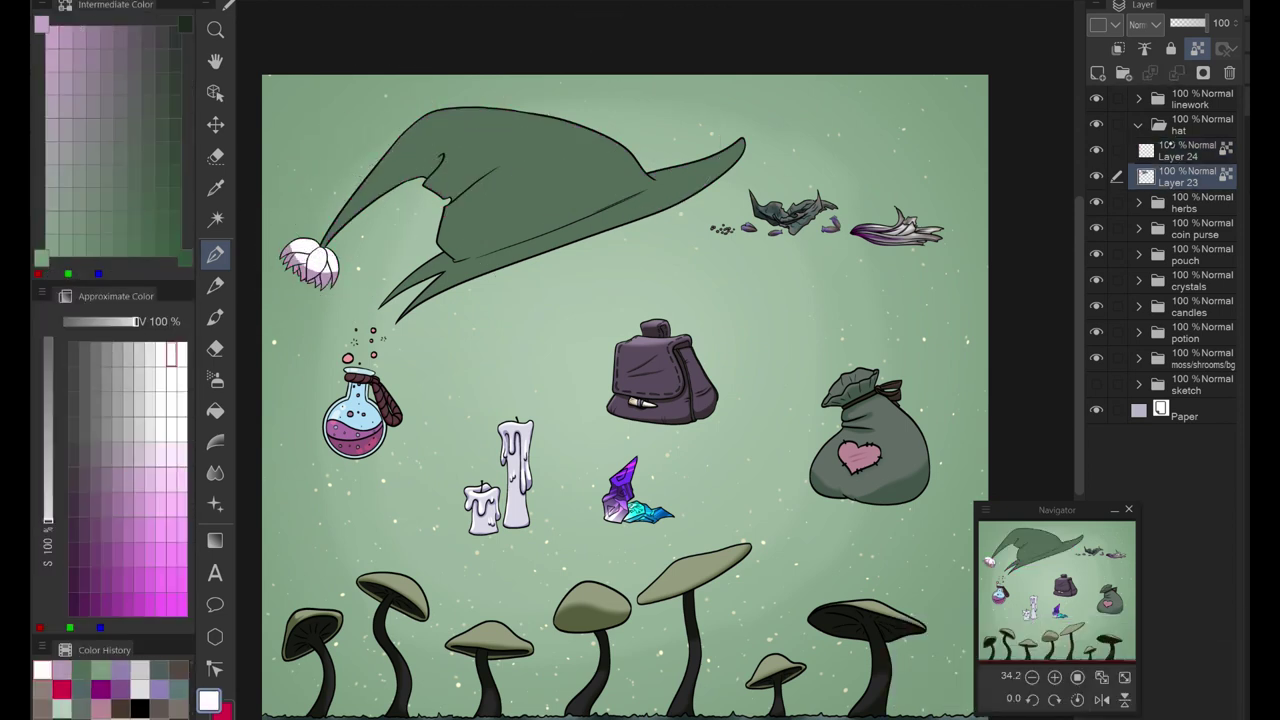
left_click(1097, 73)
left_click(1143, 23)
left_click(1150, 65)
scroll(532, 129, "up", 3)
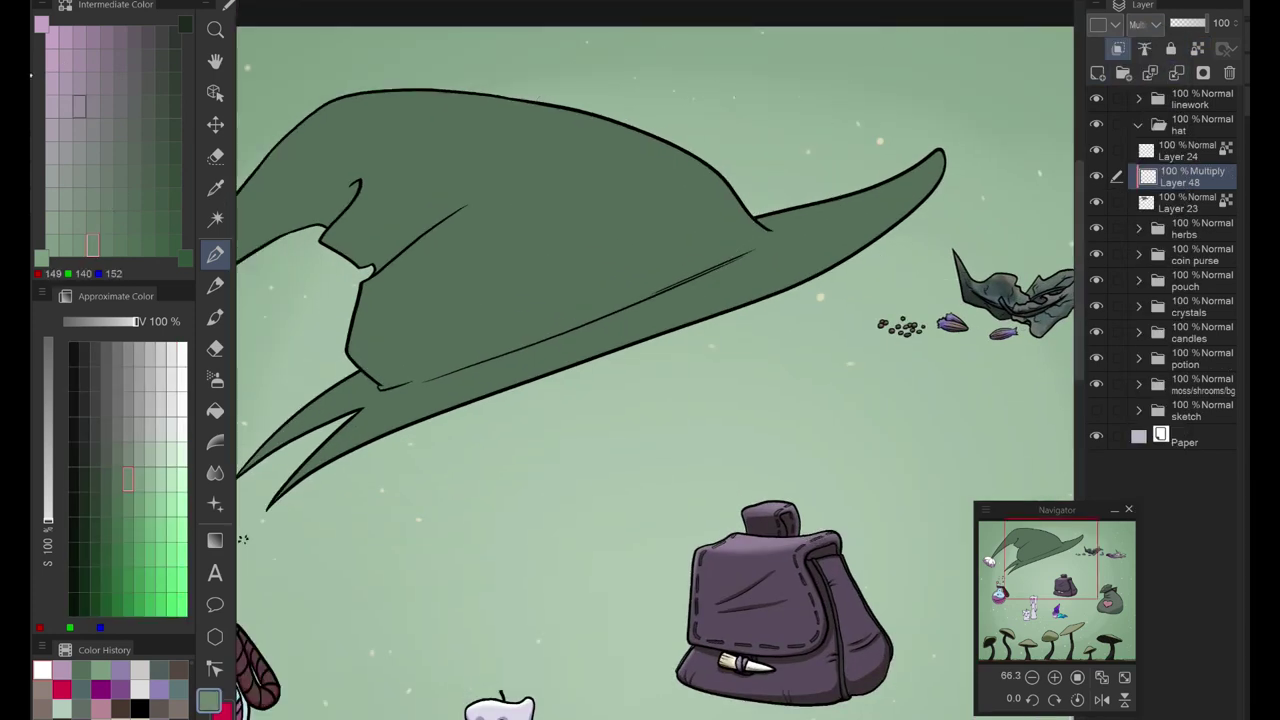
left_click_drag(944, 156, 280, 490)
Step: Thin the shadow along the hat brim with the Hard and Hard 2 erasers at size 50
key("e")
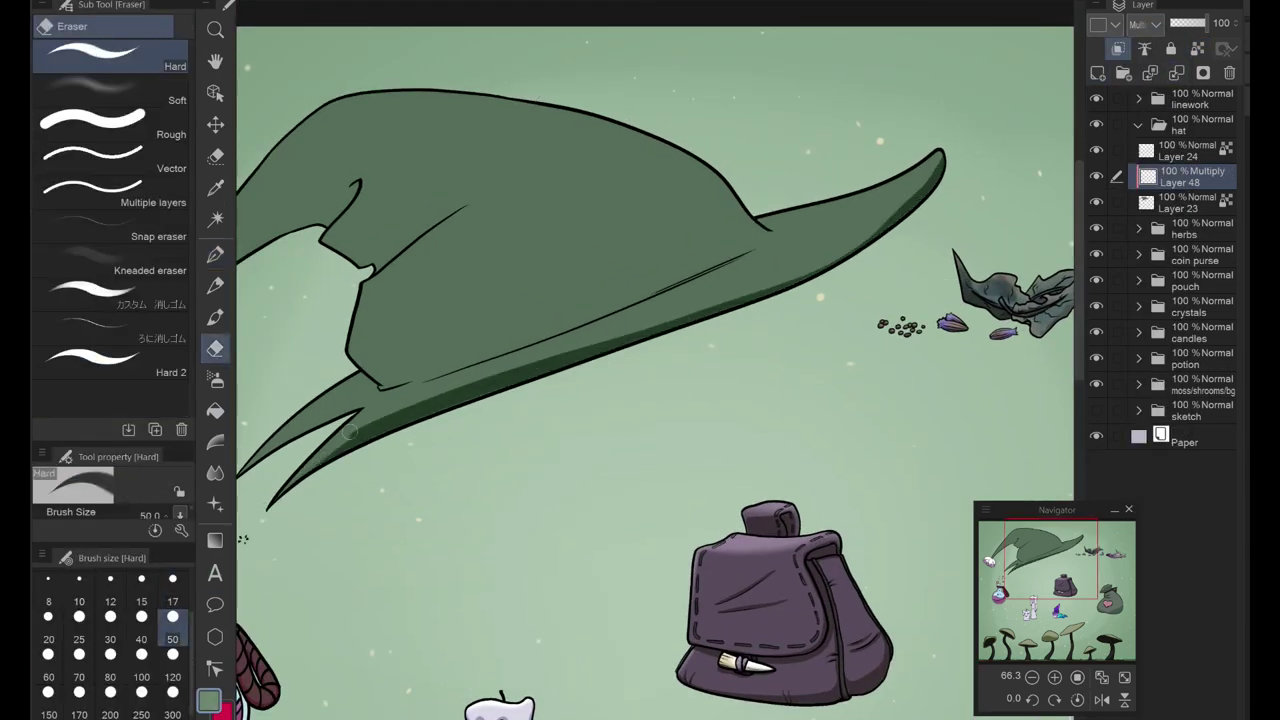
left_click(167, 370)
key("p")
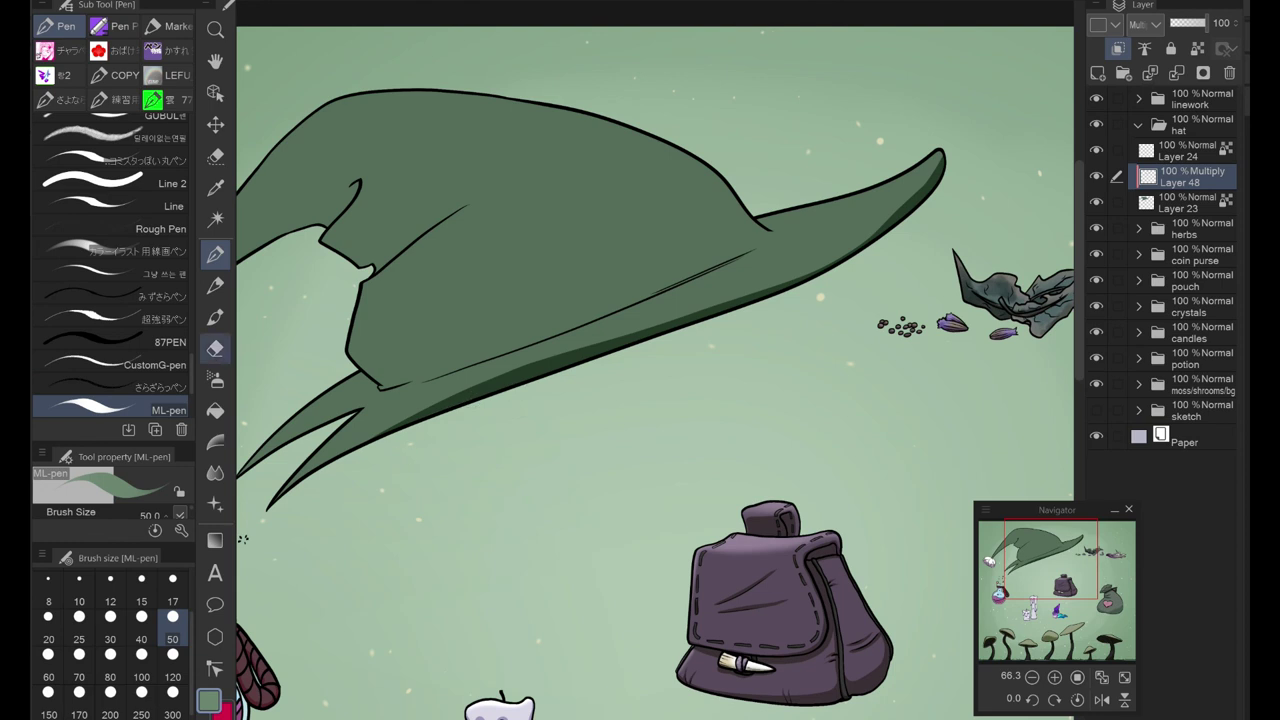
key("e")
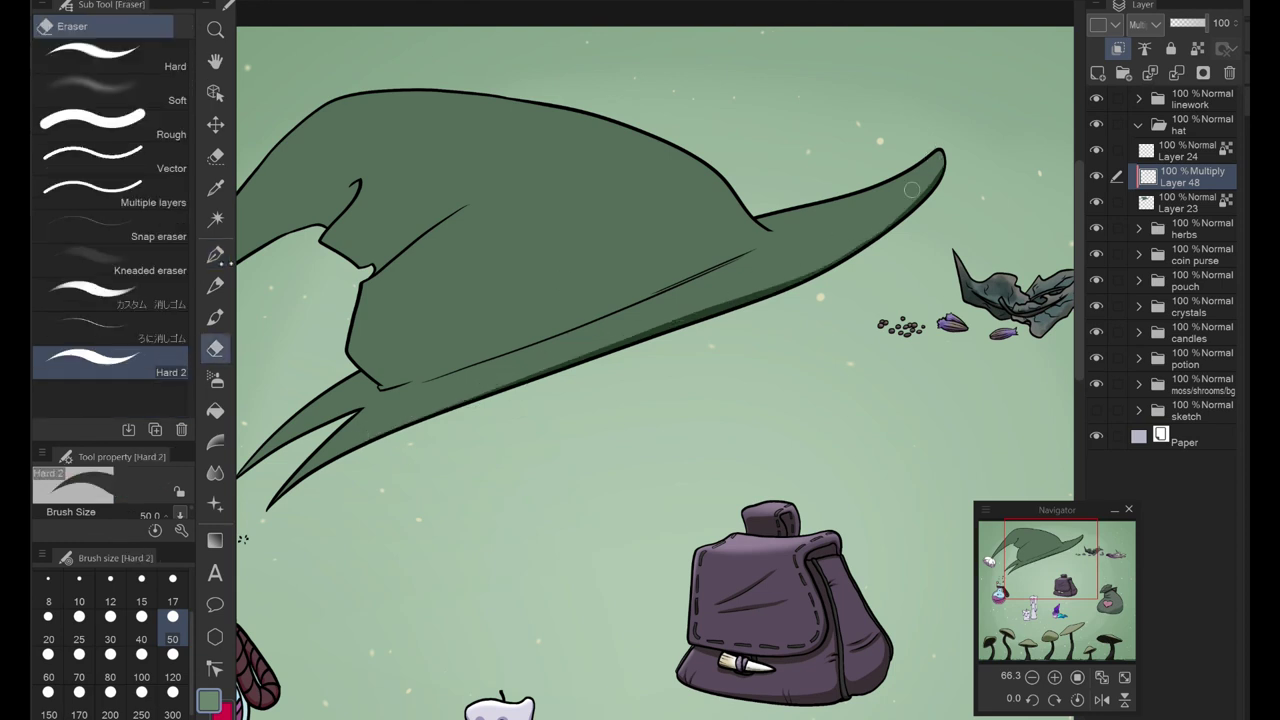
Step: Paint and trim green shadows beneath the crown and around the torn split at the left end of the hat's brim
key("p")
scroll(264, 344, "up", 5)
left_click_drag(400, 490, 487, 427)
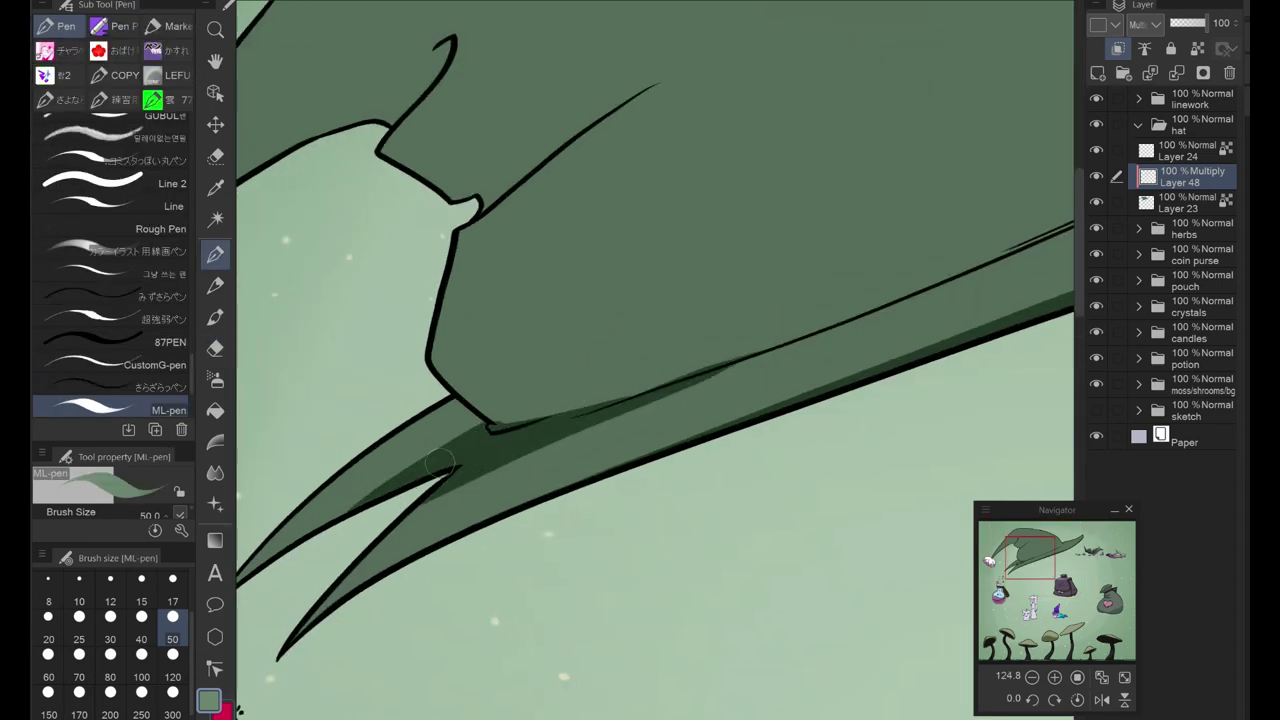
left_click_drag(440, 462, 248, 532)
mouse_move(300, 495)
left_mouse_down()
mouse_move(1035, 222)
mouse_move(760, 300)
mouse_move(686, 434)
mouse_move(420, 520)
mouse_move(606, 453)
mouse_move(430, 575)
left_mouse_up()
key("e")
key("p")
mouse_move(599, 466)
left_mouse_down()
mouse_move(583, 514)
mouse_move(430, 625)
left_mouse_up()
key("e")
key("p")
Step: Paint dark green shadows along the base of the hat's crown, its left edge and the creases of its folds
left_click_drag(585, 514, 505, 629)
mouse_move(1000, 452)
left_mouse_down()
mouse_move(475, 580)
mouse_move(915, 487)
mouse_move(510, 598)
left_mouse_up()
left_click_drag(1010, 300, 510, 445)
mouse_move(796, 496)
left_mouse_down()
mouse_move(566, 600)
mouse_move(625, 585)
left_mouse_up()
key("ctrl+z")
left_click_drag(778, 286, 588, 381)
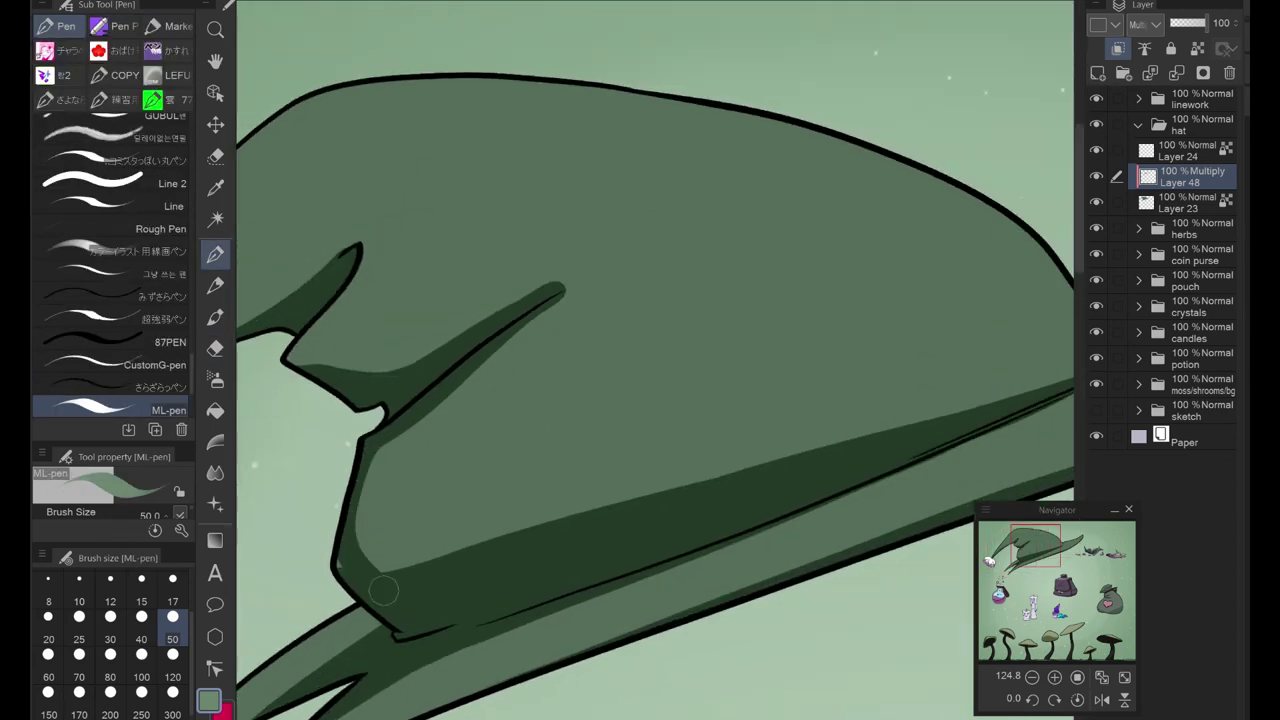
mouse_move(474, 458)
left_mouse_down()
mouse_move(472, 572)
mouse_move(447, 410)
left_mouse_up()
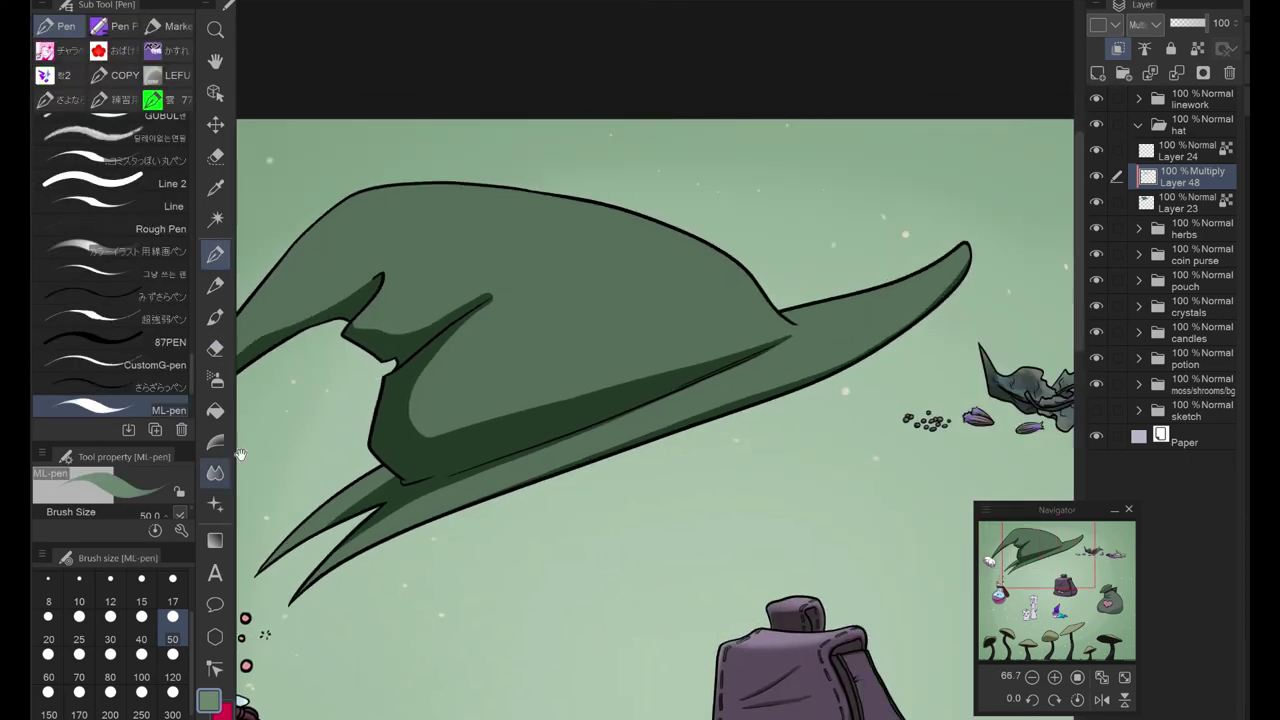
Step: Soften the hat's fold, tail and brim shadows with Blur at size 50, cleaning their edges with the Hard eraser
key("j")
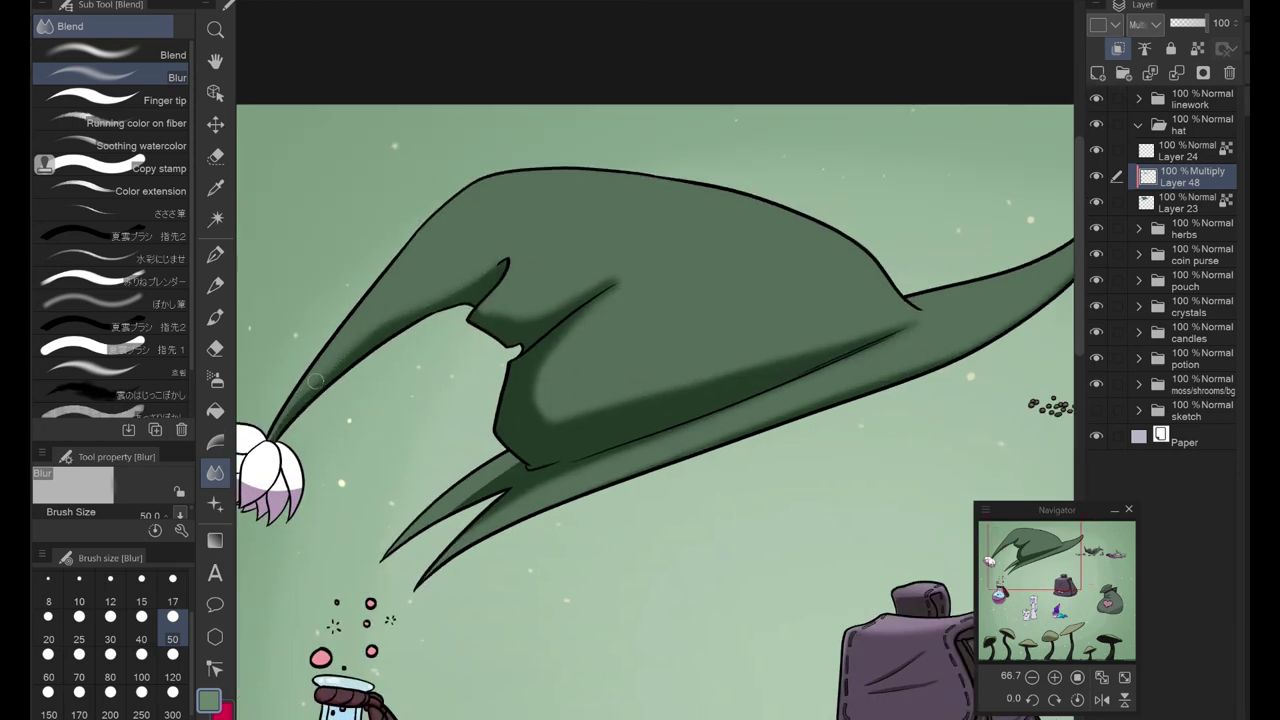
key("e")
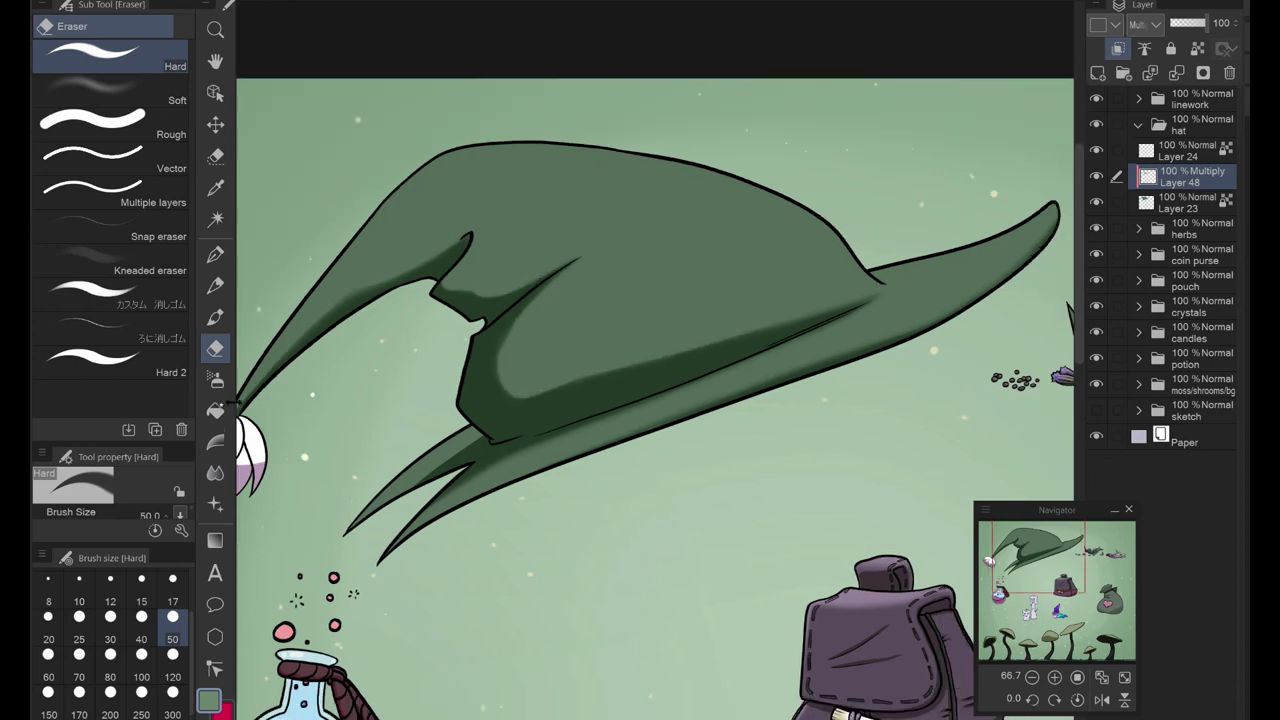
key("j")
key("e")
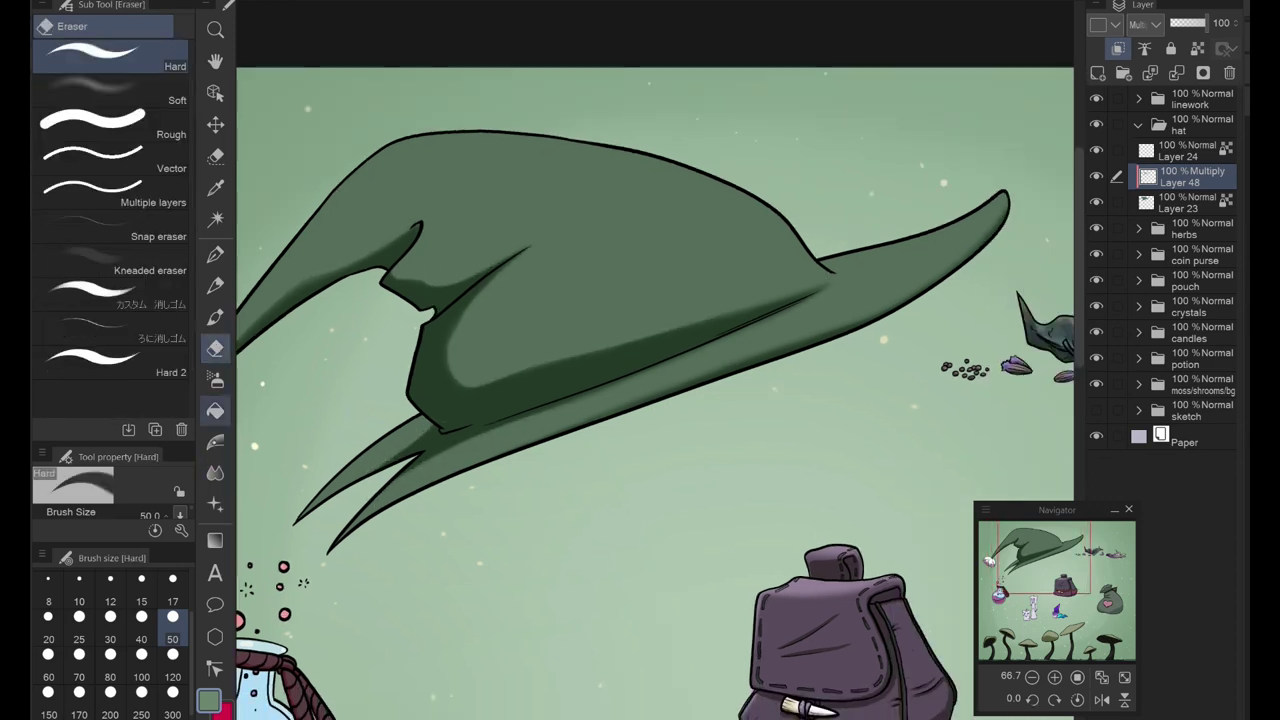
key("j")
key("ctrl+minus")
key("ctrl+plus")
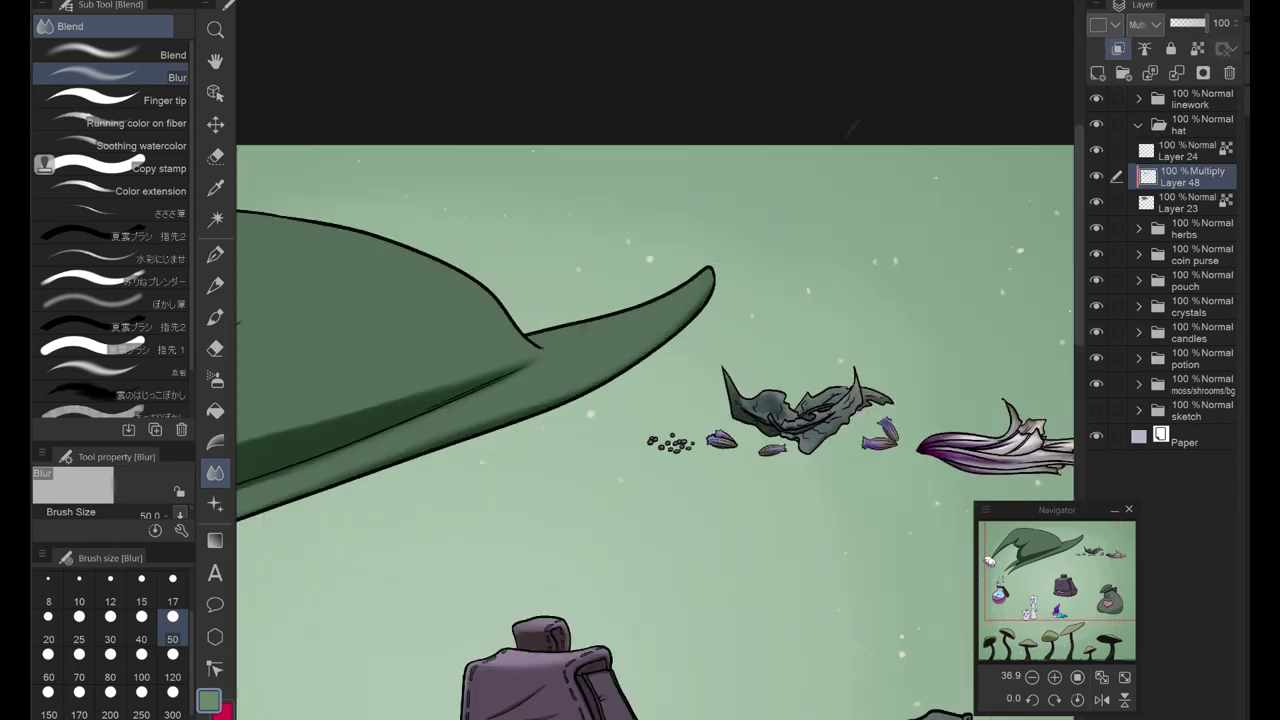
key("e")
key("ctrl+plus")
key("ctrl+plus")
Step: Blend the pompom's purple tips into the white on Layer 24 with Color extension, then Blur, at size 50
left_click(1185, 150)
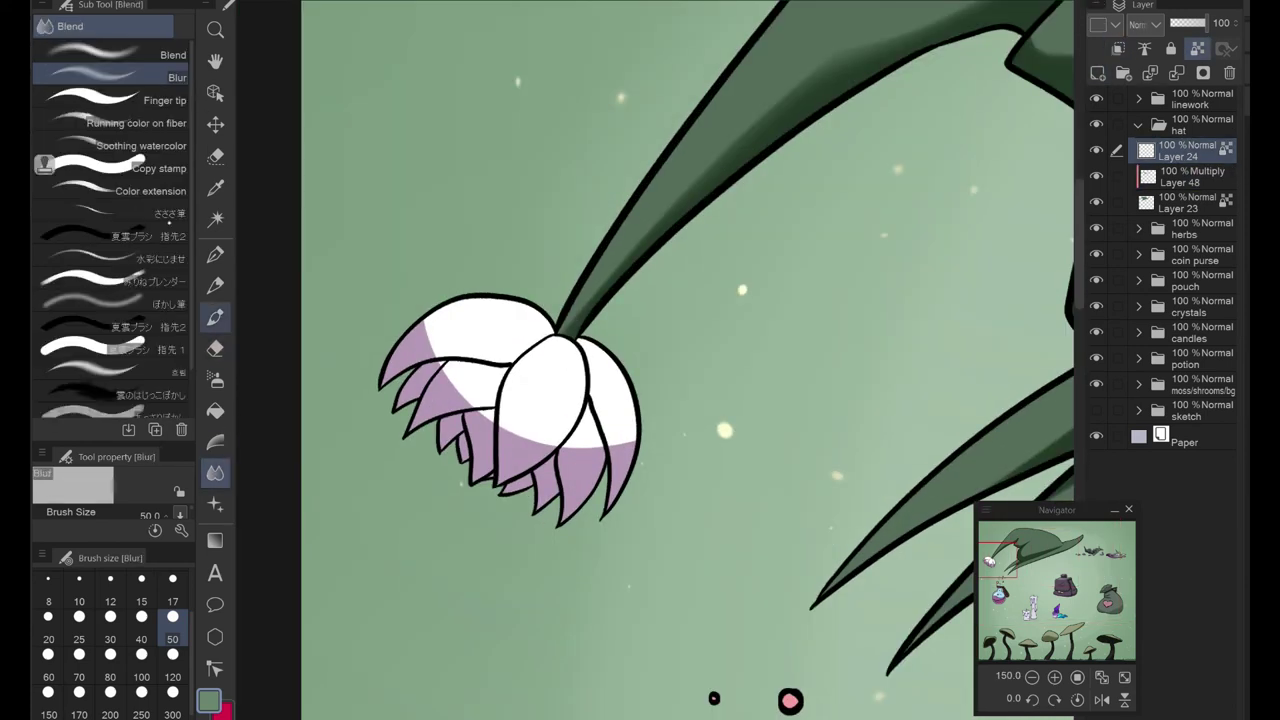
left_click(150, 190)
mouse_move(555, 405)
left_mouse_down()
mouse_move(540, 431)
mouse_move(505, 440)
left_mouse_up()
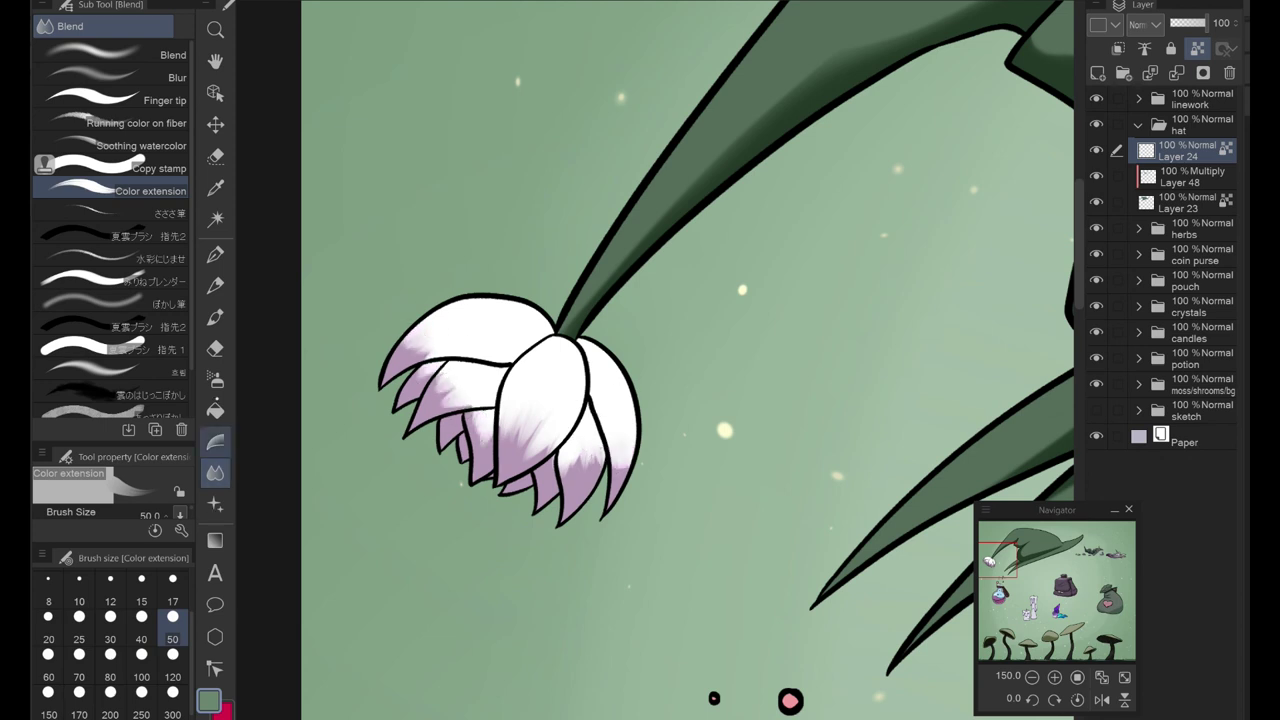
left_click(150, 77)
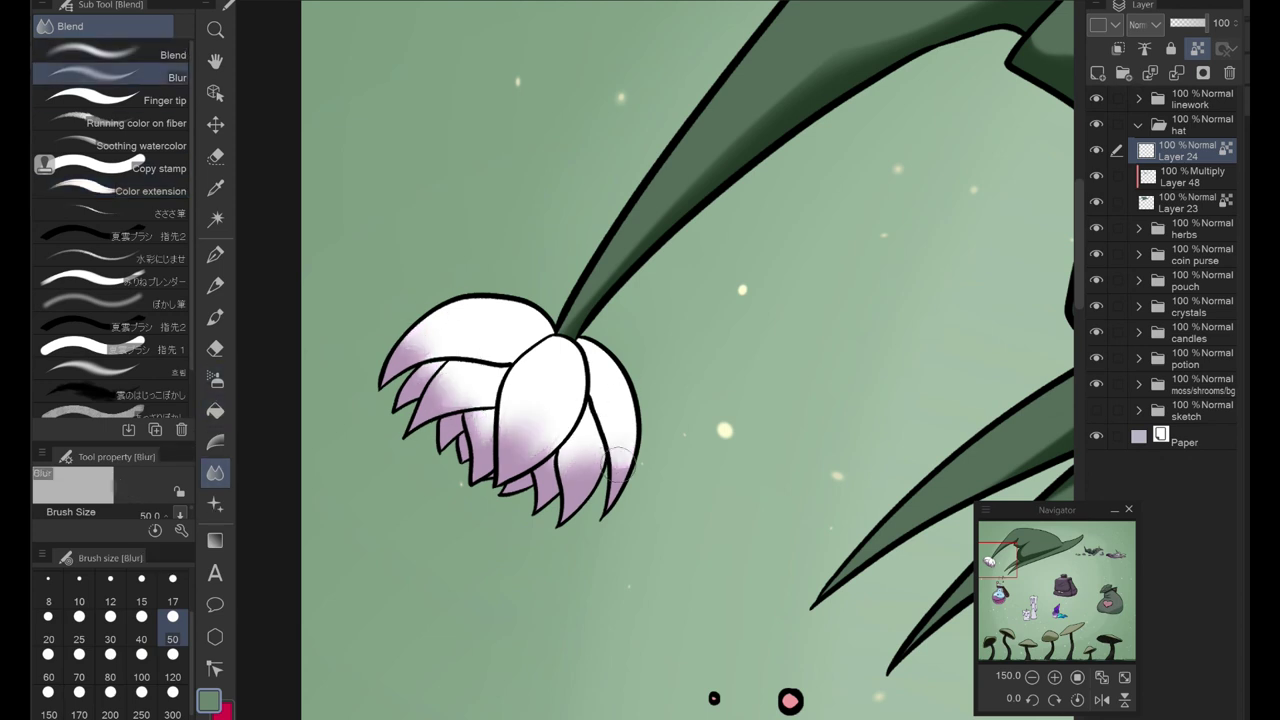
Step: Paint pale shadows on the pompom's petals on a new clipped Multiply layer, soften them with Blur at size 50, and save the file
key("ctrl+shift+n")
key("p")
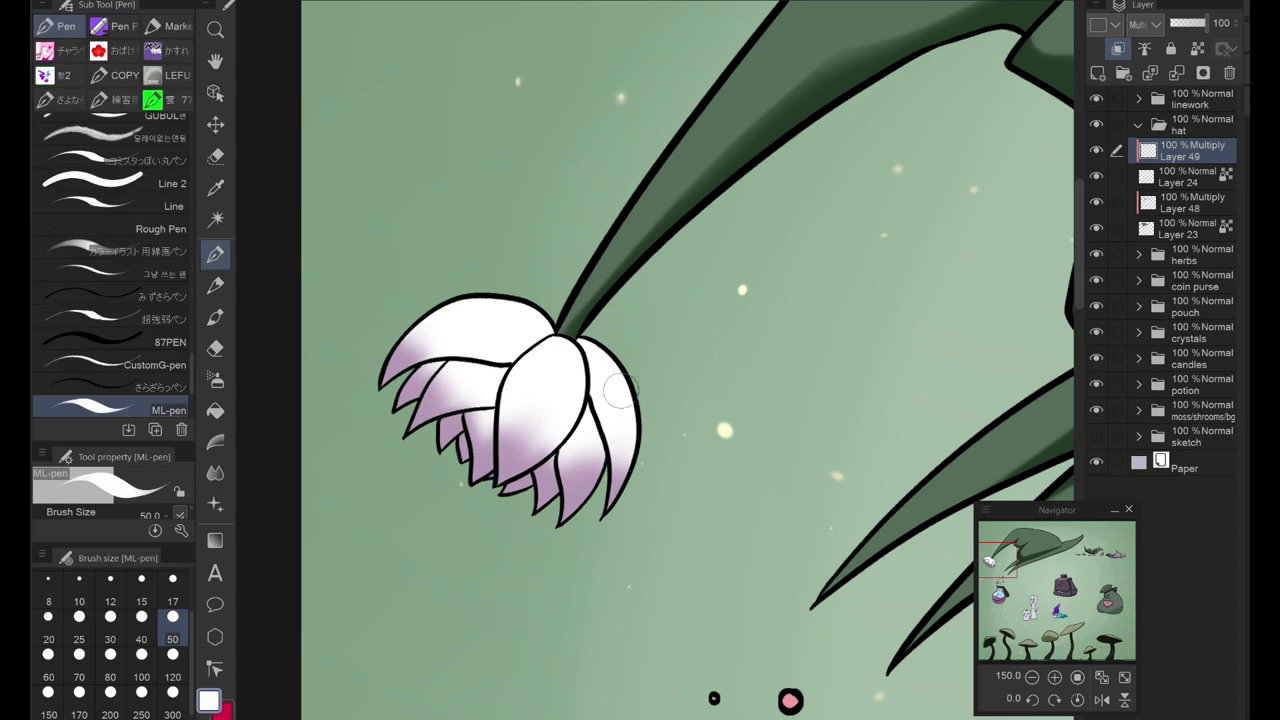
mouse_move(600, 340)
left_mouse_down()
mouse_move(615, 400)
mouse_move(610, 505)
mouse_move(520, 485)
left_mouse_up()
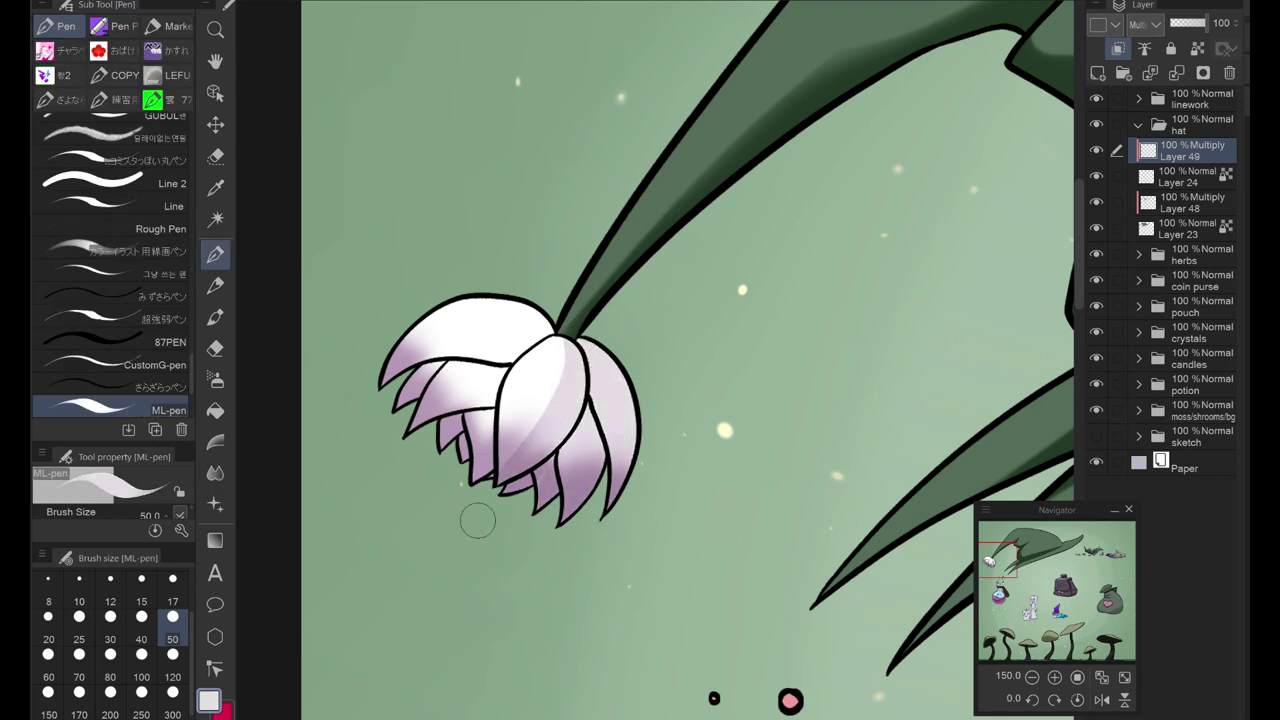
left_click_drag(495, 360, 443, 396)
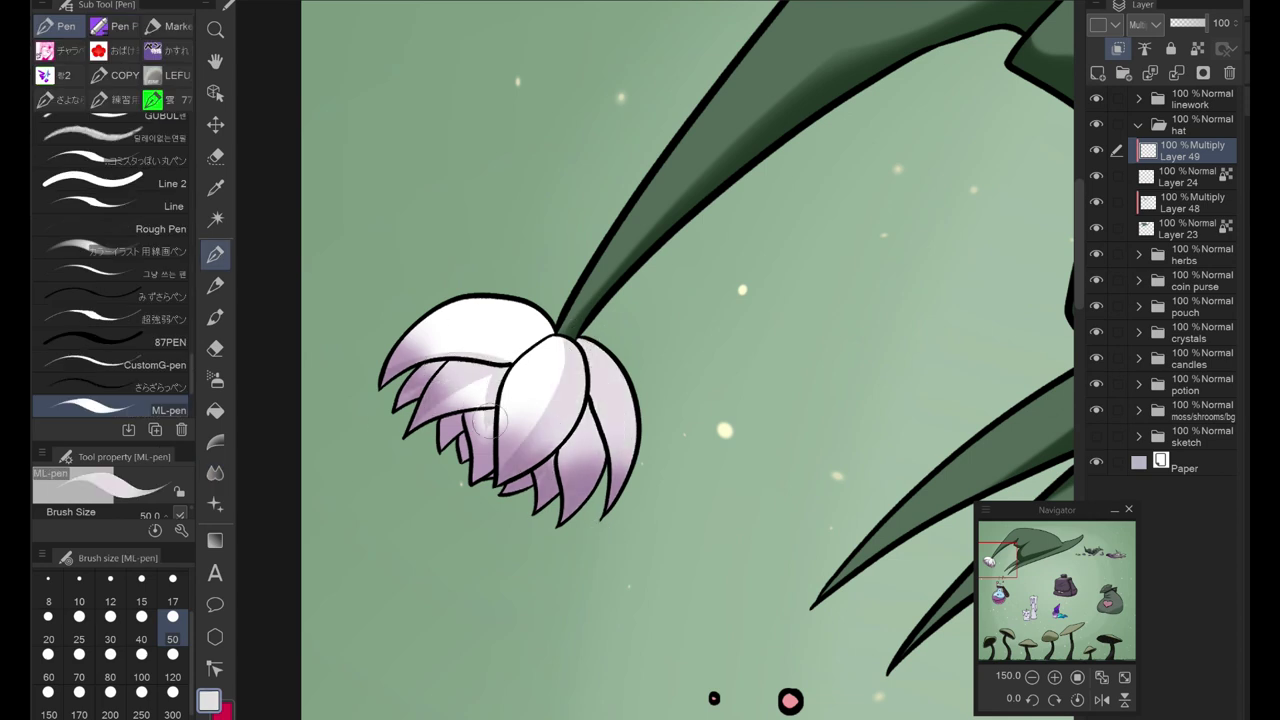
key("j")
key("p")
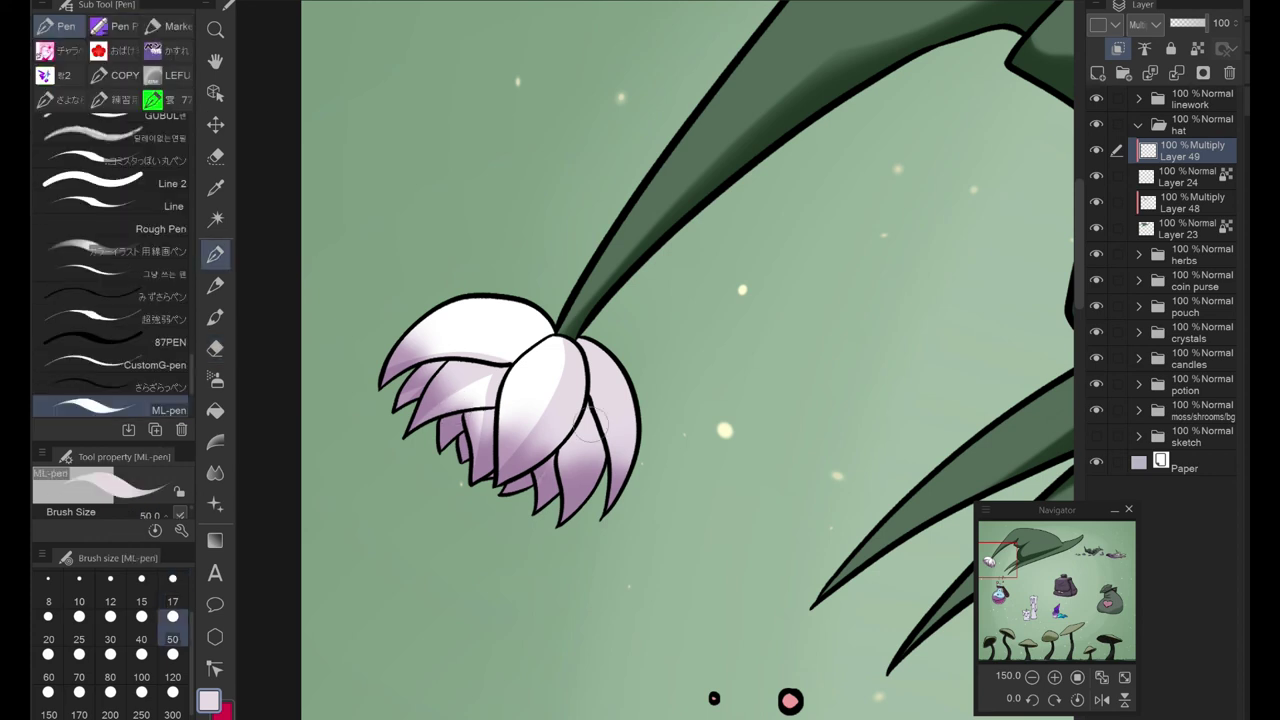
key("j")
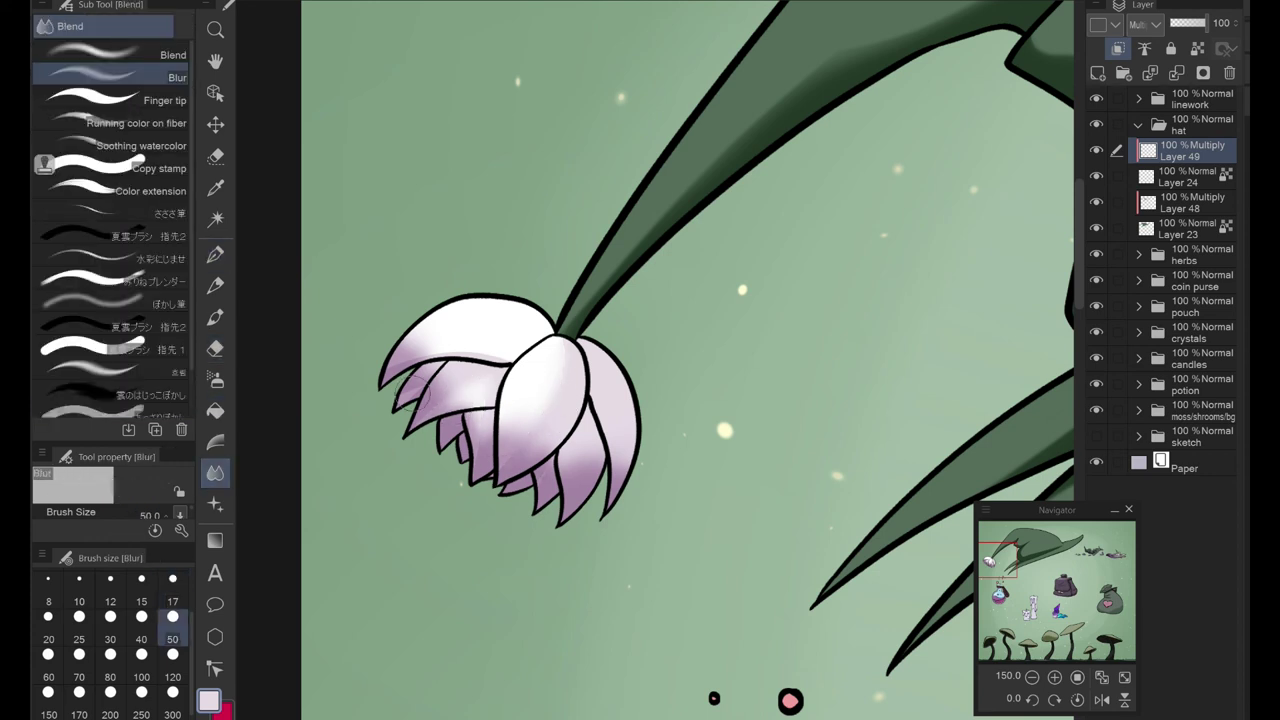
key("ctrl+0")
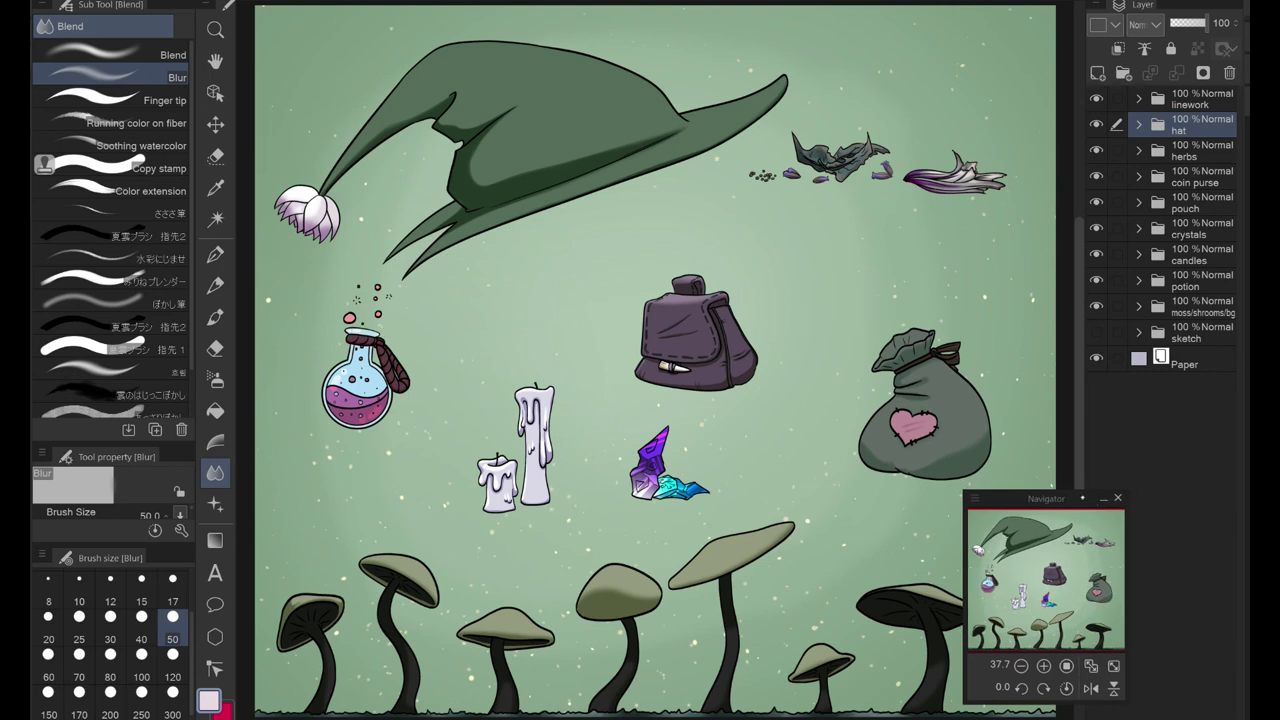
key("ctrl+s")
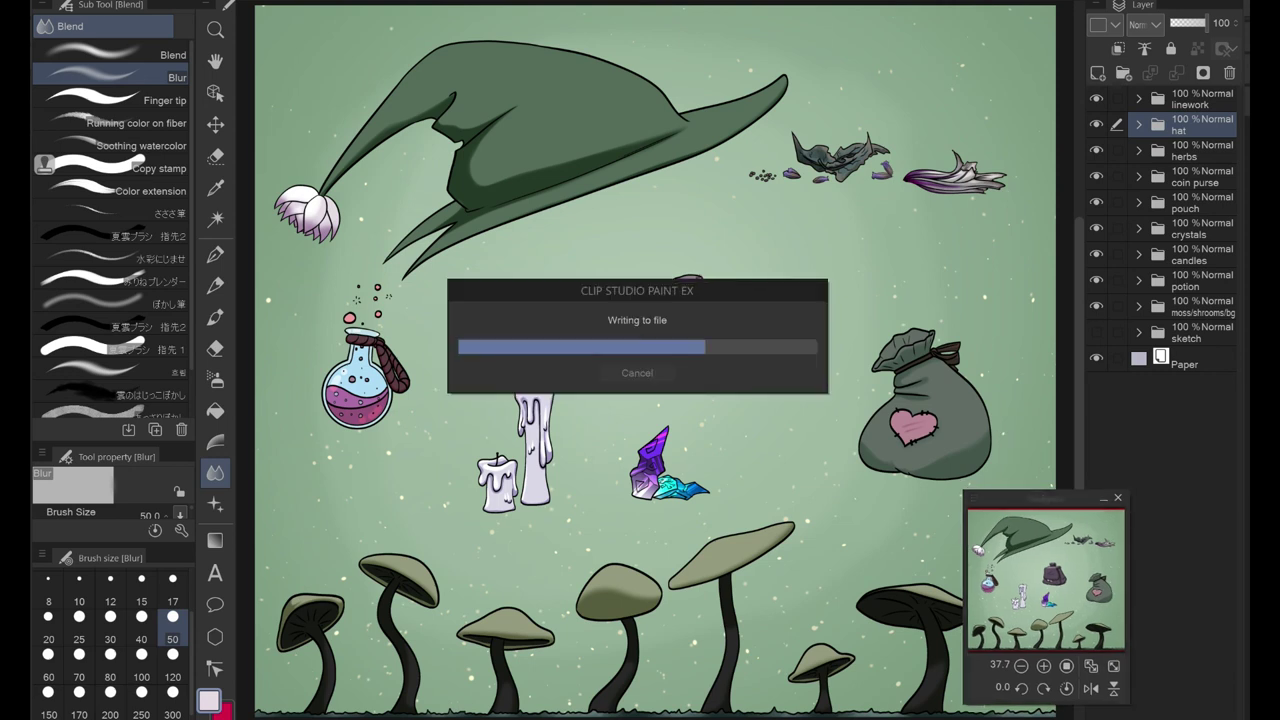
Step: Add a clipped Normal layer above the hat's Multiply shadows and try a green lace texture brush at size 200 along the brim
left_click(1138, 124)
left_click(1190, 202)
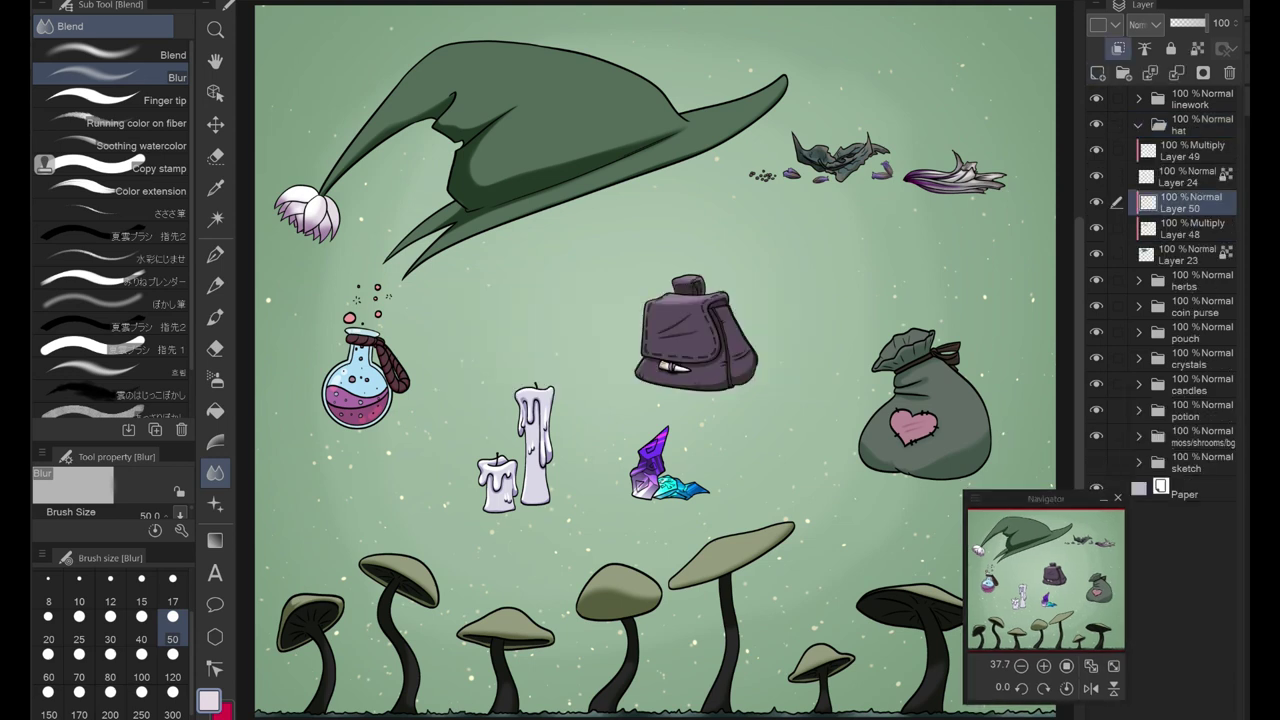
key("b")
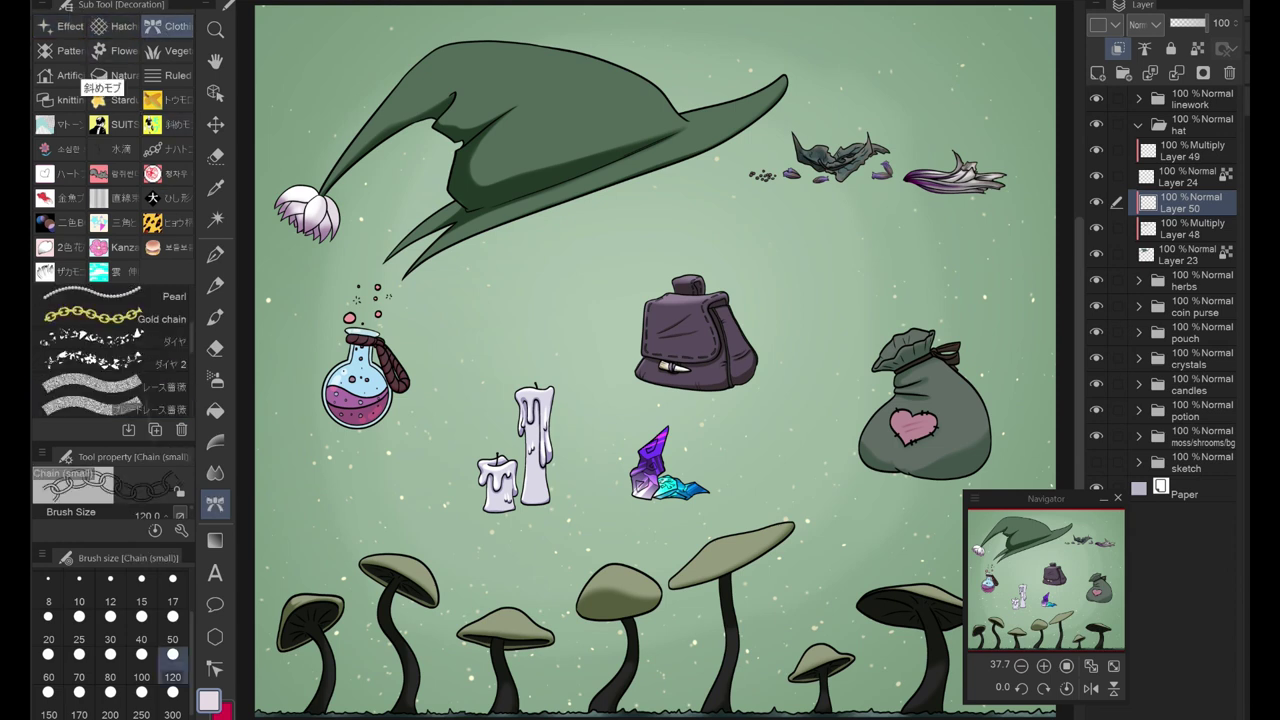
scroll(110, 350, "up", 2)
left_click(90, 383)
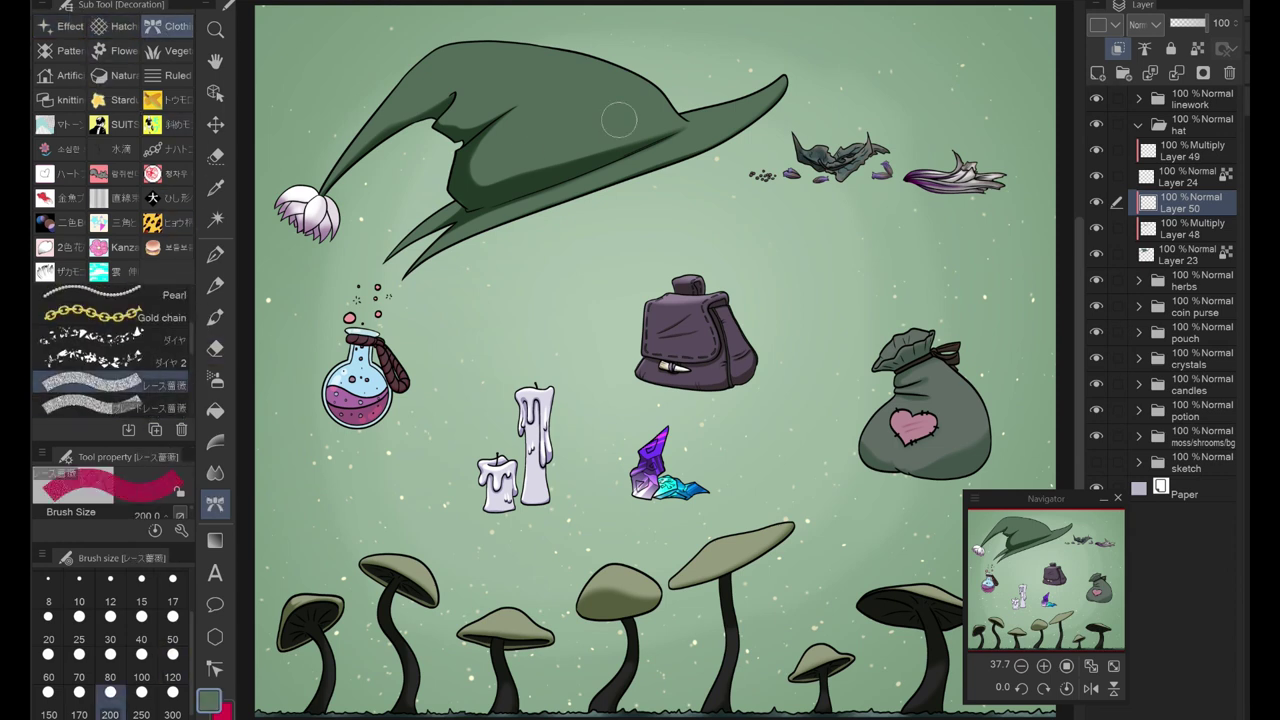
left_click(607, 68, "alt")
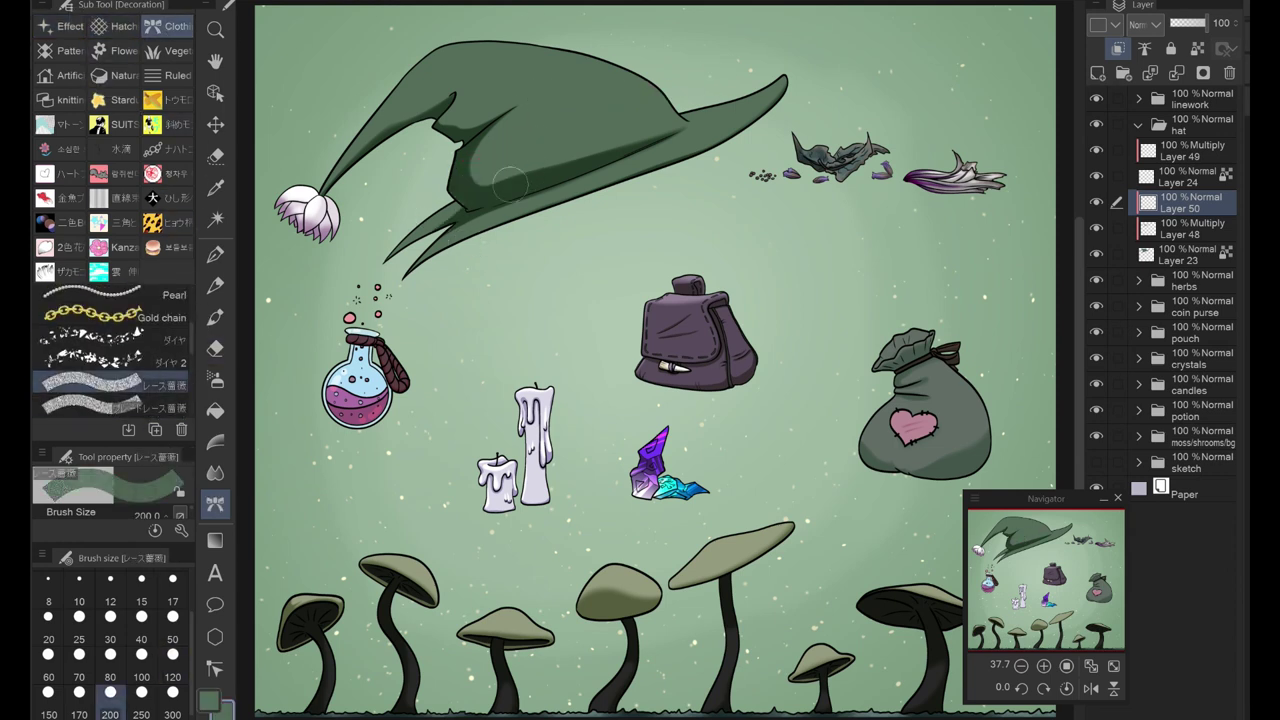
scroll(508, 182, "up", 5)
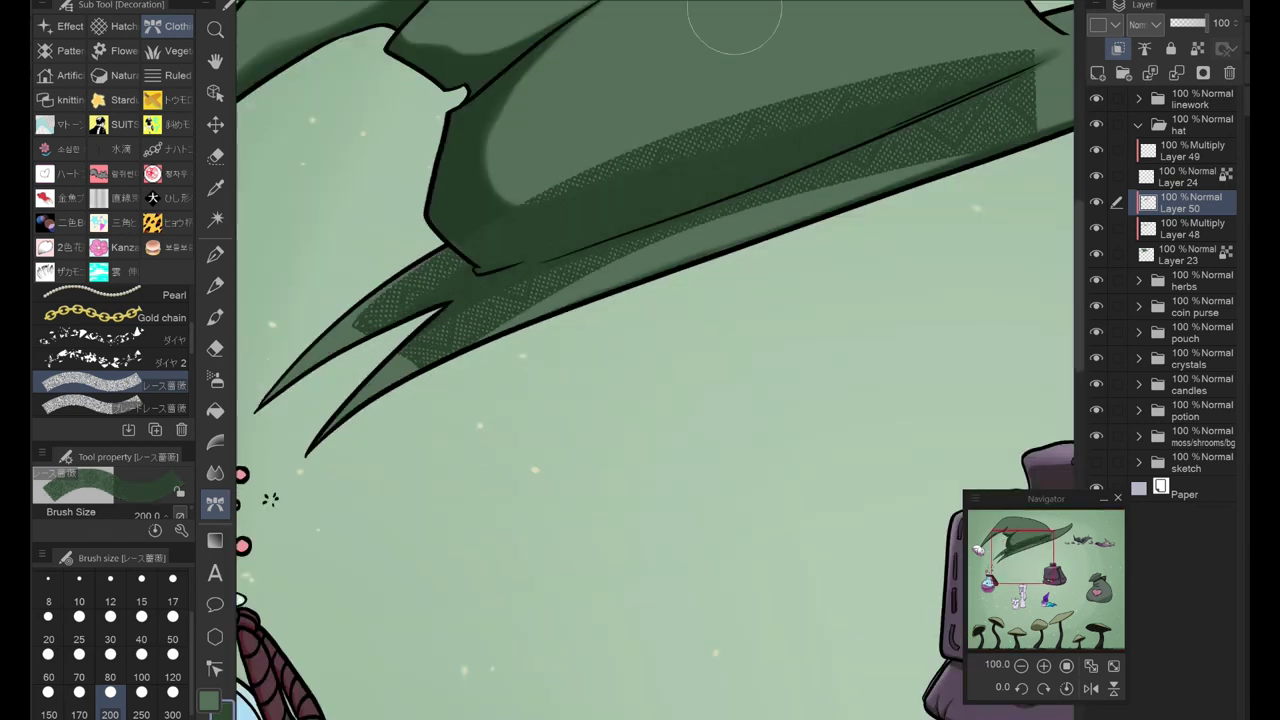
Step: Switch to a Hatching decoration brush and cover the hat's crown and brim with a fine green line texture
left_click(90, 407)
scroll(318, 428, "down", 3)
left_click(115, 26)
mouse_move(520, 260)
left_mouse_down()
mouse_move(614, 190)
mouse_move(720, 140)
mouse_move(770, 137)
left_mouse_up()
Step: Add a new layer for the purple pouch and texture its surface with the 不気味線 2 hatching brush at size 800
scroll(770, 137, "down", 2)
left_click_drag(859, 516, 605, 280)
scroll(605, 280, "up", 4)
left_click(617, 233, "ctrl")
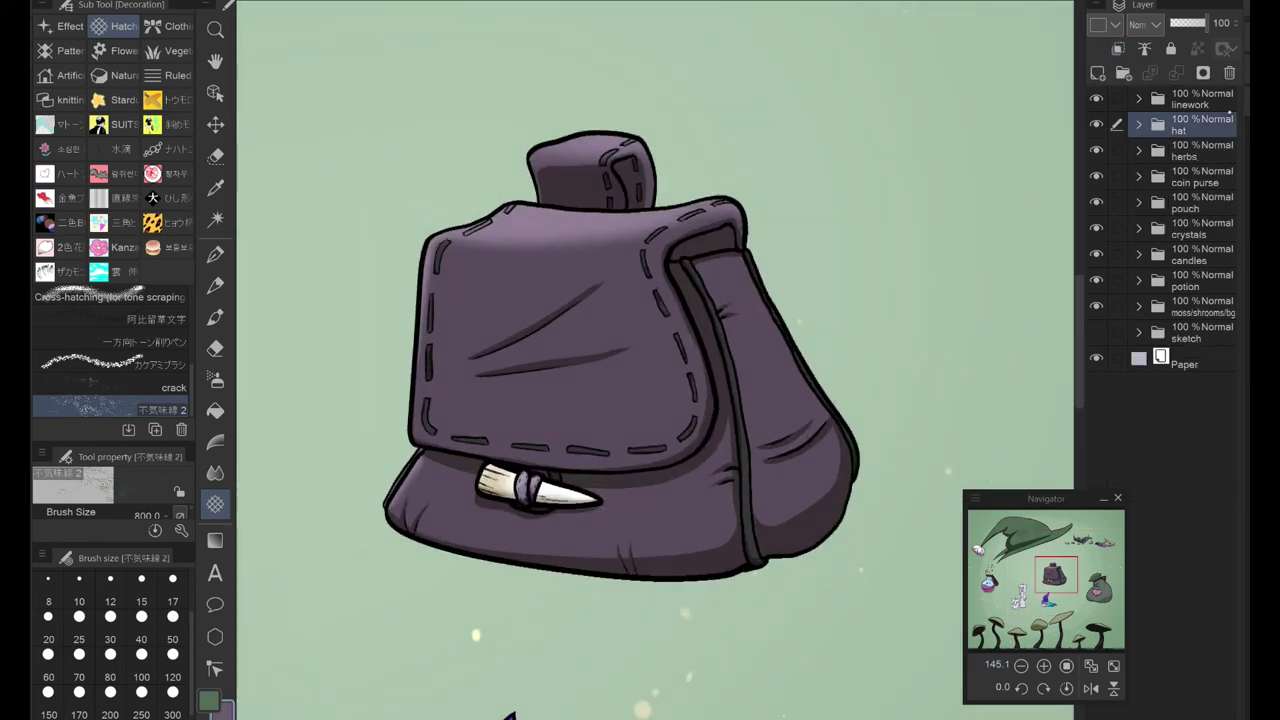
key("ctrl+shift+n")
left_click_drag(700, 300, 500, 428)
Step: Add a clipped Normal layer above Layer 42 in the coin purse folder and texture the sack with the hatching brush at size 800
scroll(500, 428, "down", 3)
left_click_drag(700, 400, 275, 340)
left_click(660, 370, "ctrl")
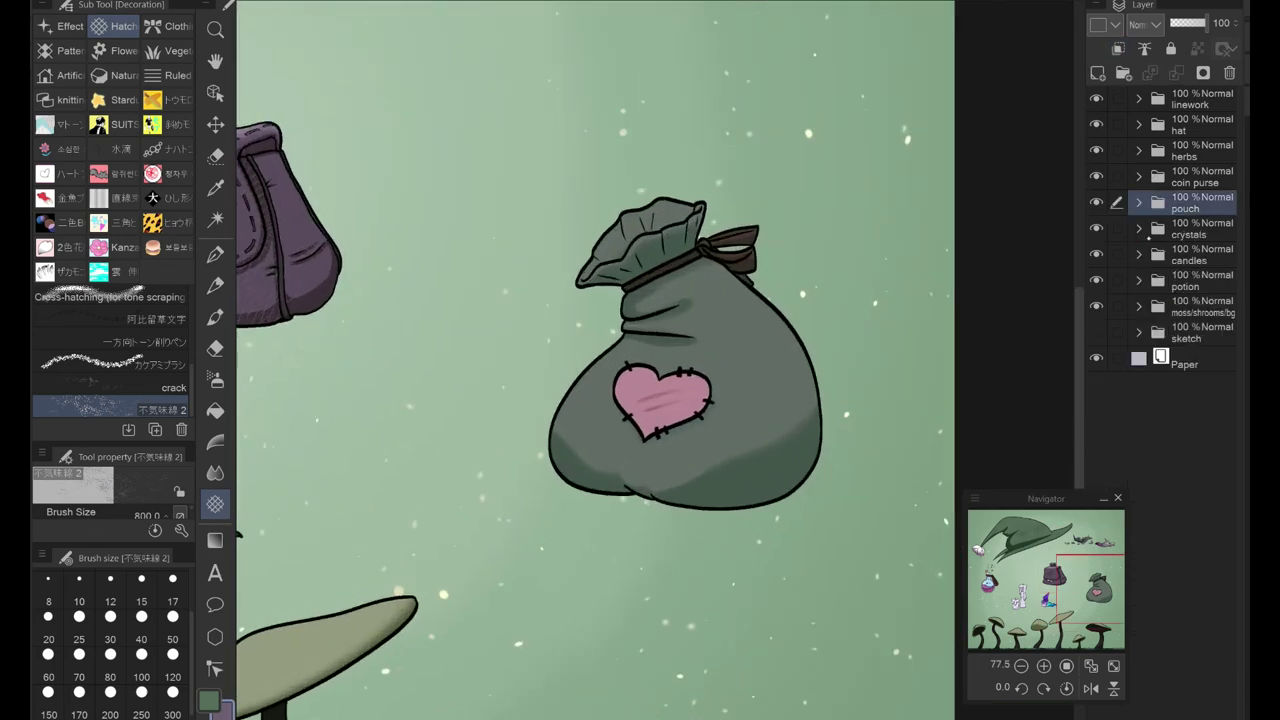
key("ctrl+shift+n")
scroll(658, 340, "up", 4)
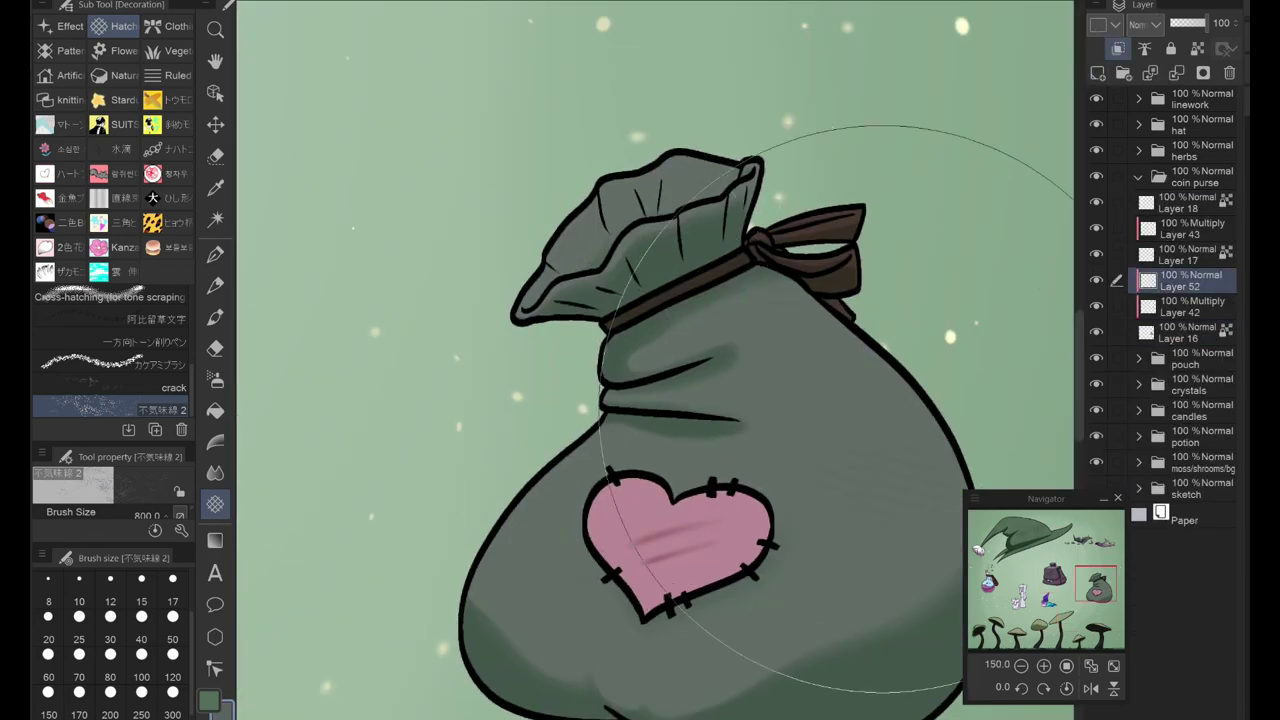
Step: Add a clipped Normal layer above the Multiply shadows of the rope in the potion folder
scroll(614, 114, "down", 4)
scroll(300, 230, "up", 3)
scroll(565, 408, "left", 2)
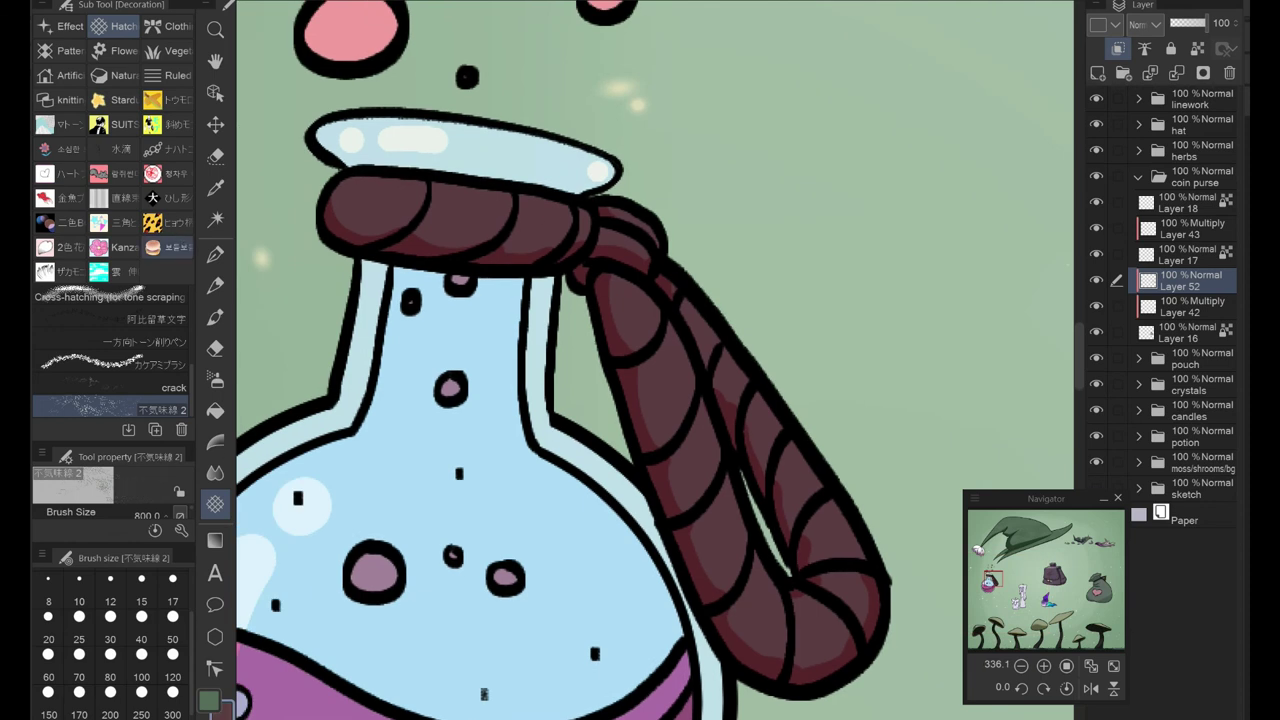
left_click(1138, 176)
left_click(1138, 280)
key("ctrl+shift+n")
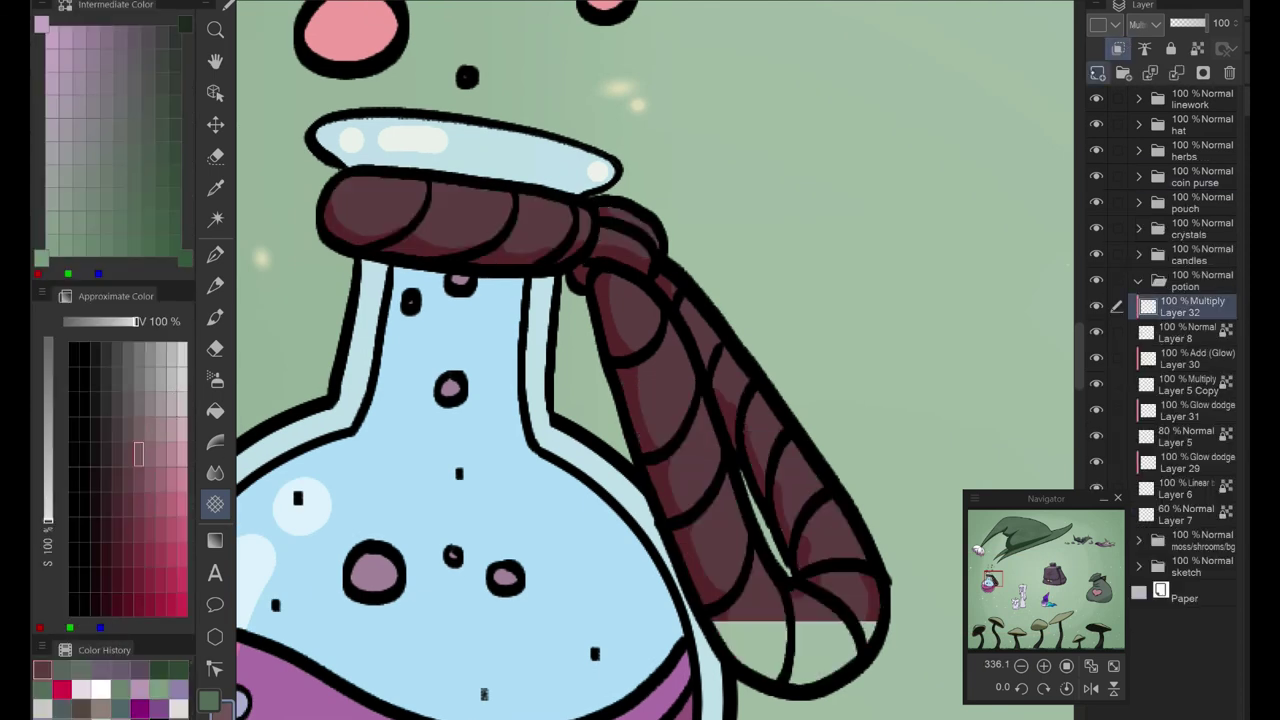
key("ctrl+0")
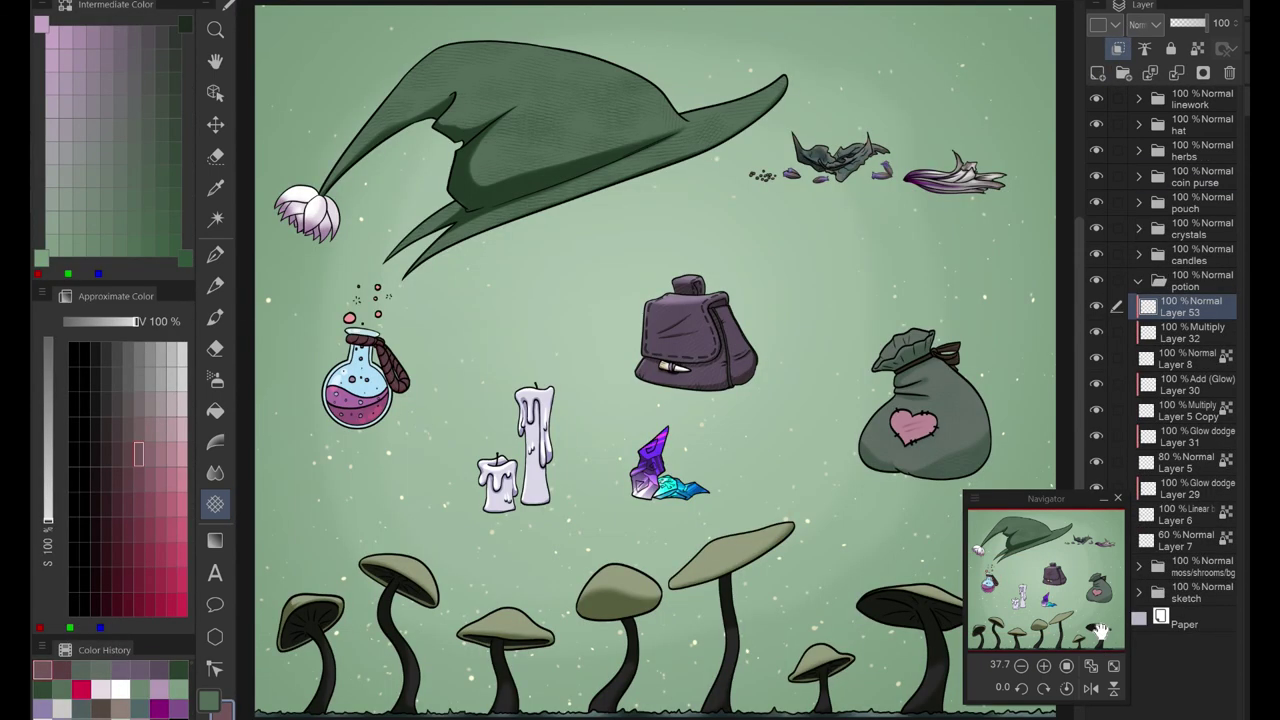
Step: Add a clipped layer above Layer 27 in the moss/shrooms/bg folder and texture the leftmost mushrooms with Gauze cloud at size 120
left_click(1138, 280)
left_click(1138, 306)
left_click(1190, 332)
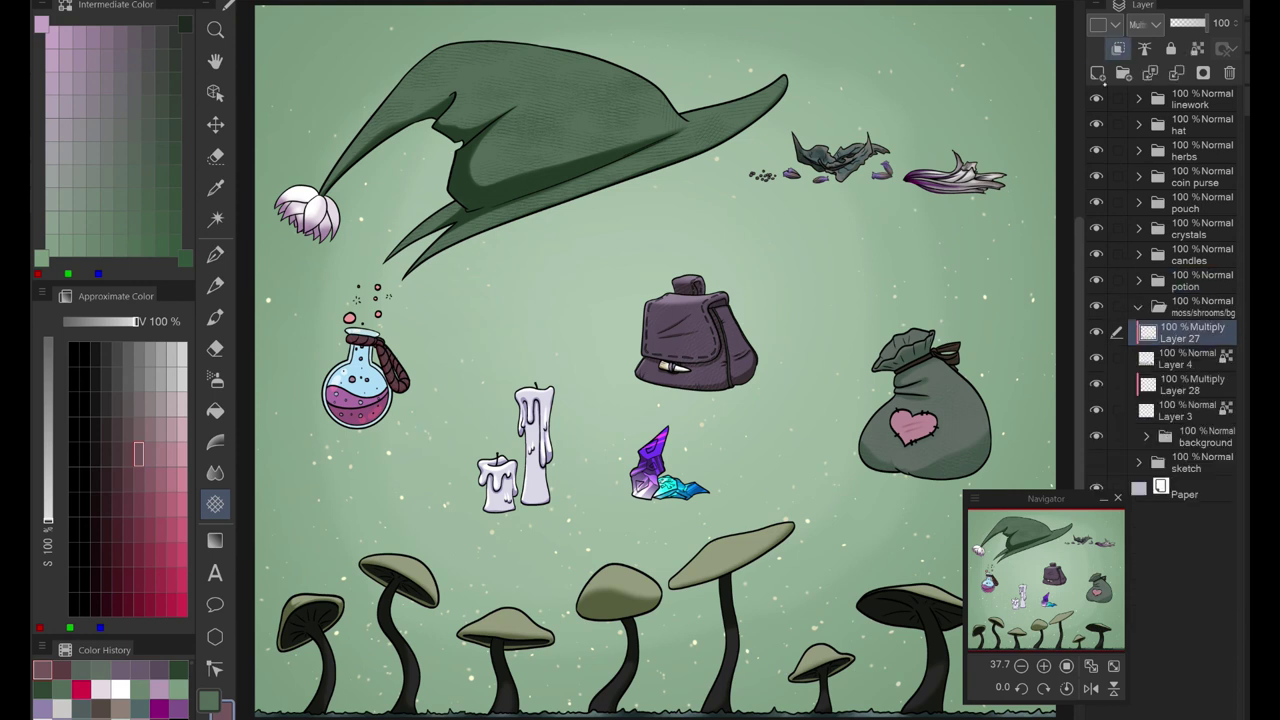
key("ctrl+shift+n")
left_click(110, 345)
scroll(620, 560, "up", 5)
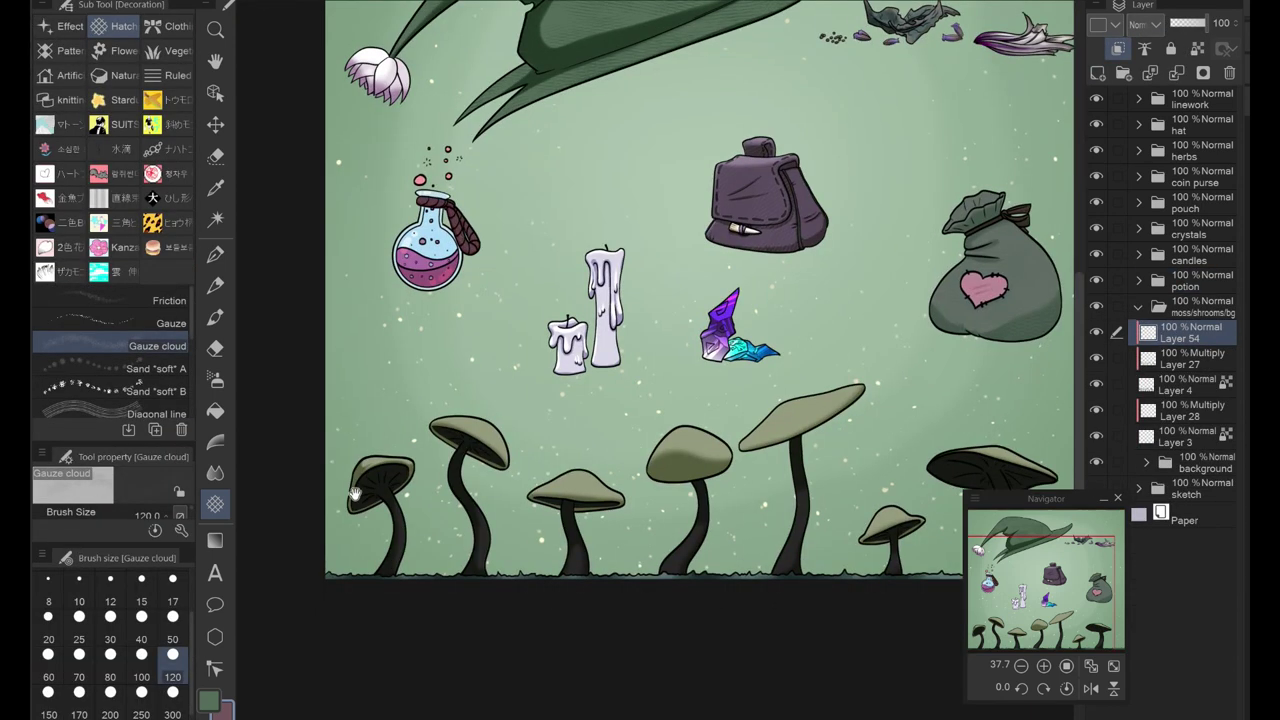
scroll(400, 450, "up", 3)
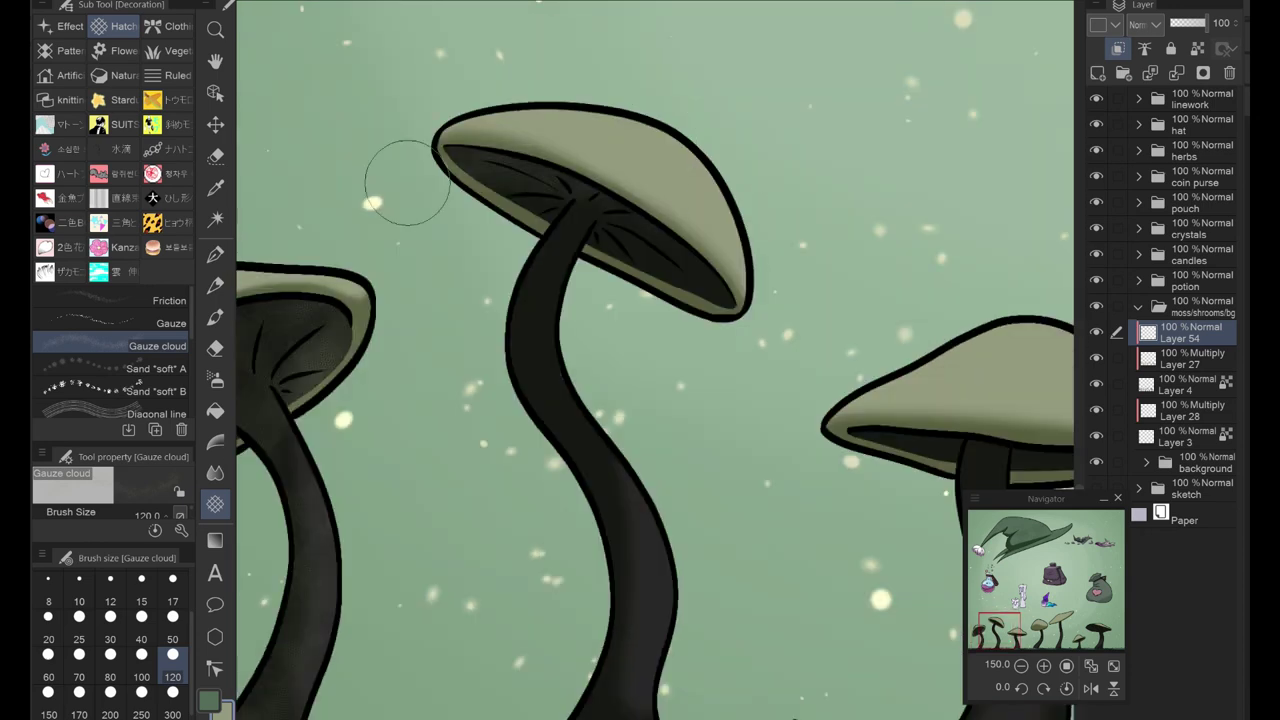
left_click_drag(407, 182, 520, 277)
Step: Texture the remaining mushrooms' stems and caps with Gauze cloud, and recolor Layer 54 with transparency locked using ML-pen at size 800
left_click_drag(660, 548, 857, 51)
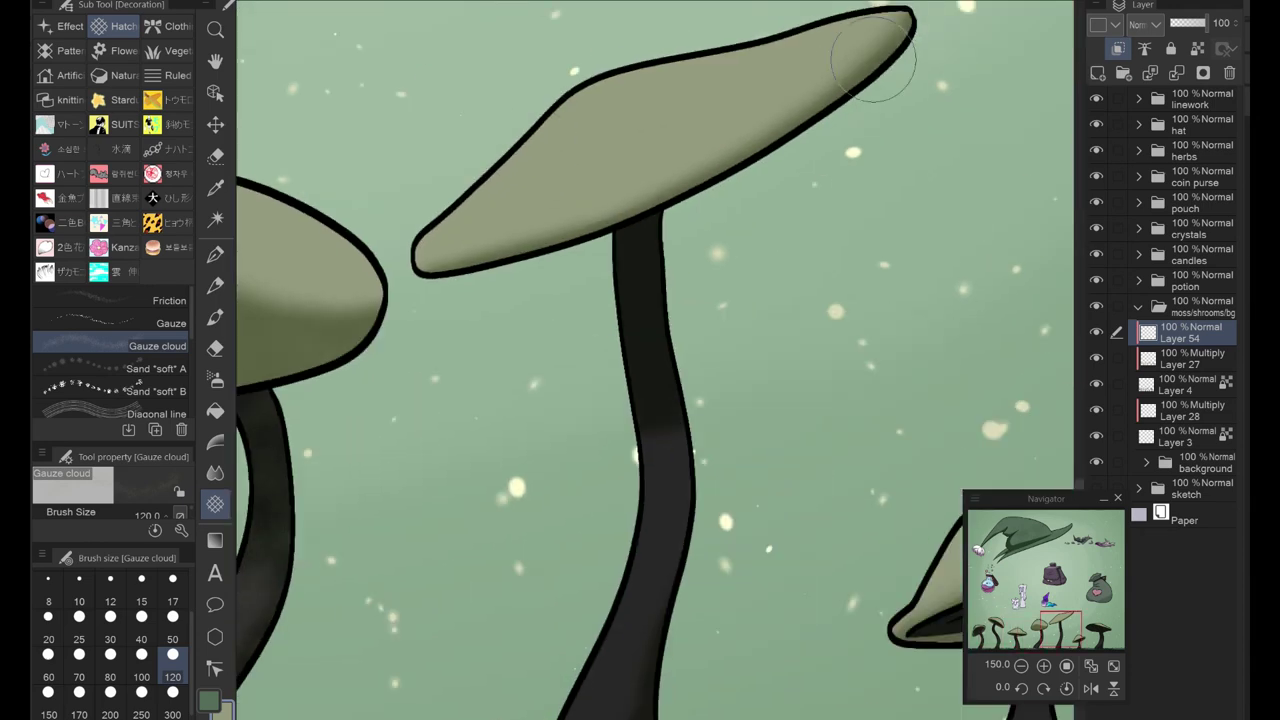
left_click_drag(751, 690, 384, 388)
left_click_drag(1060, 200, 708, 283)
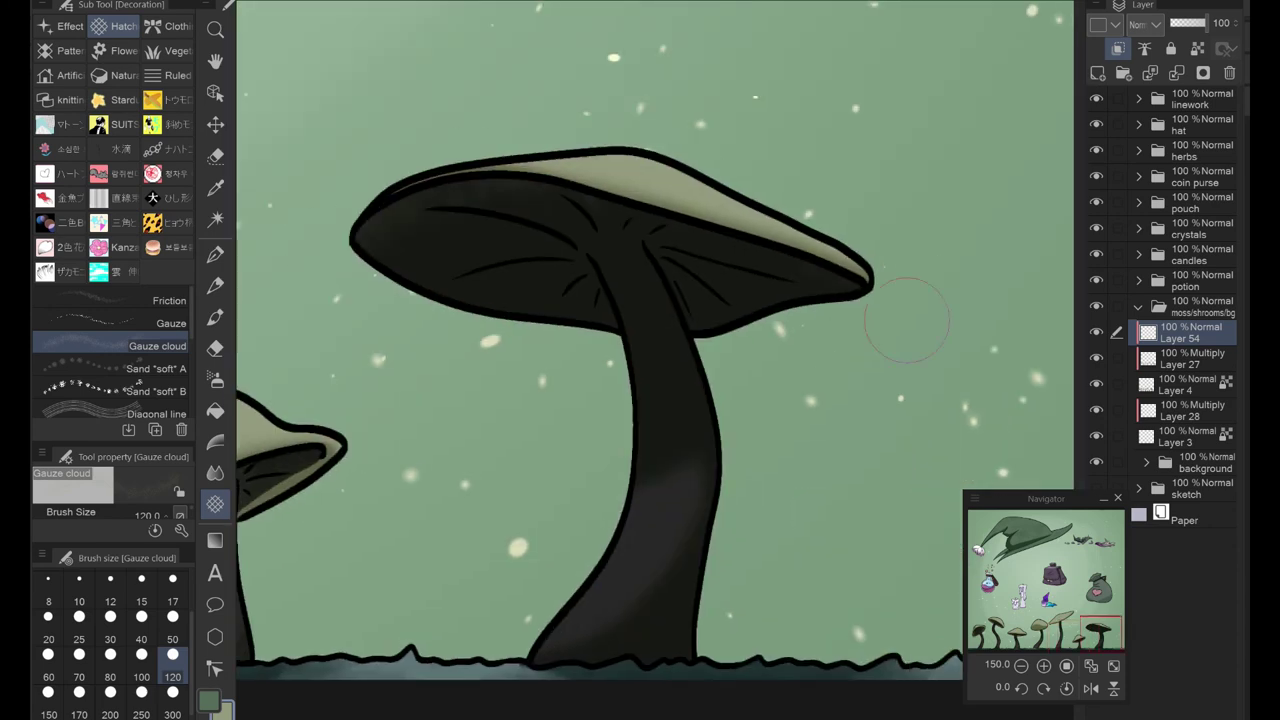
scroll(851, 250, "down", 8)
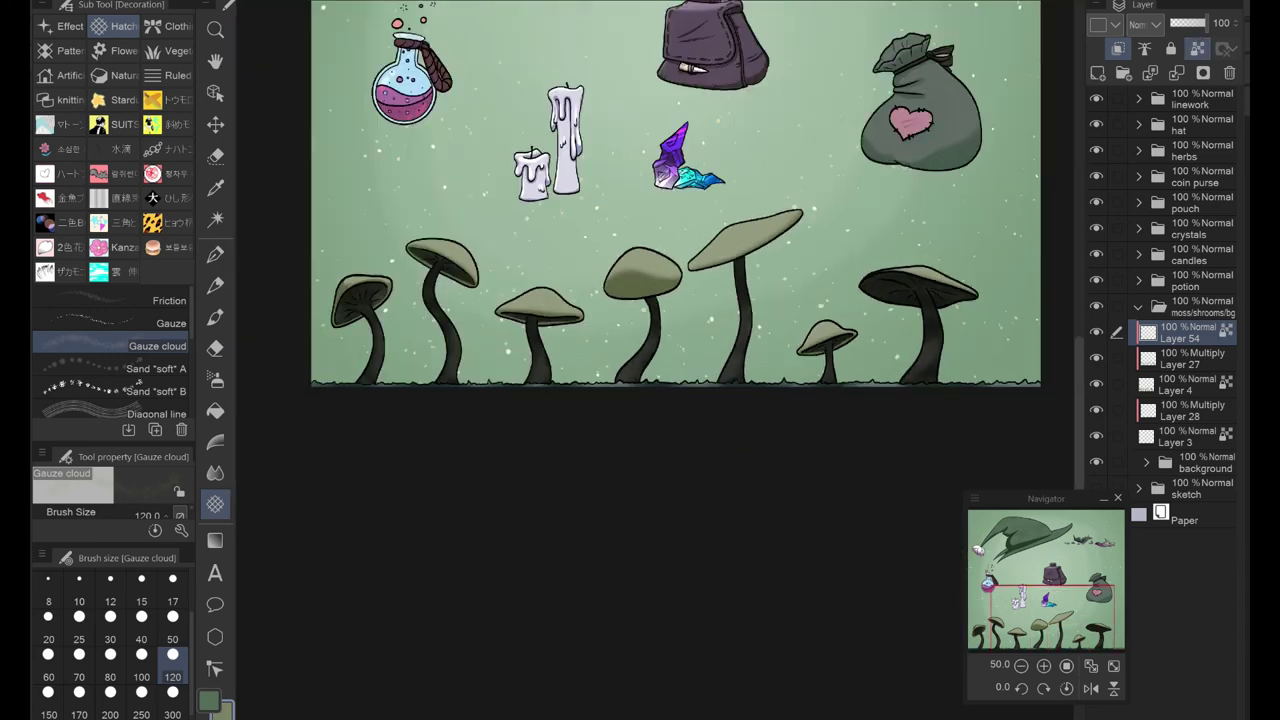
key("p")
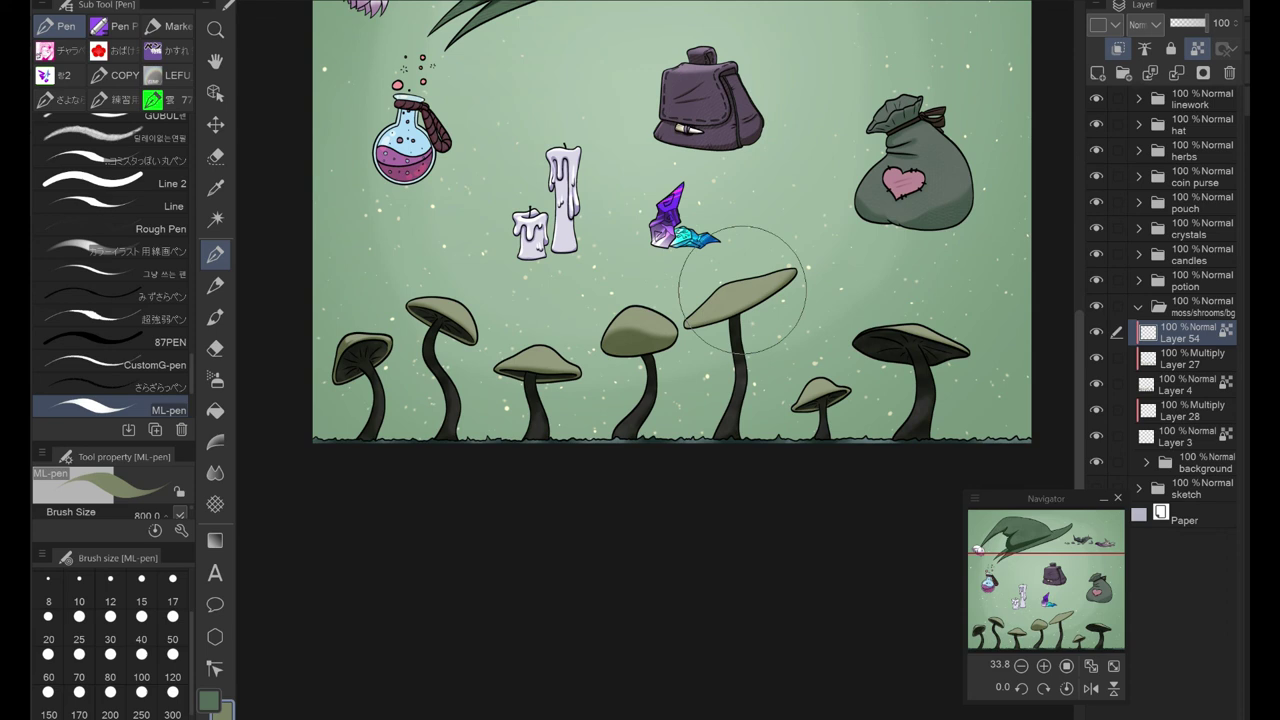
Step: Try several blending modes on the mushroom texture layer
left_click(1142, 24)
left_click(1147, 151)
scroll(930, 431, "up", 3)
left_click(1142, 24)
left_click(1147, 168)
left_click(1142, 24)
left_click(1147, 287)
left_click(1142, 24)
left_click(1147, 304)
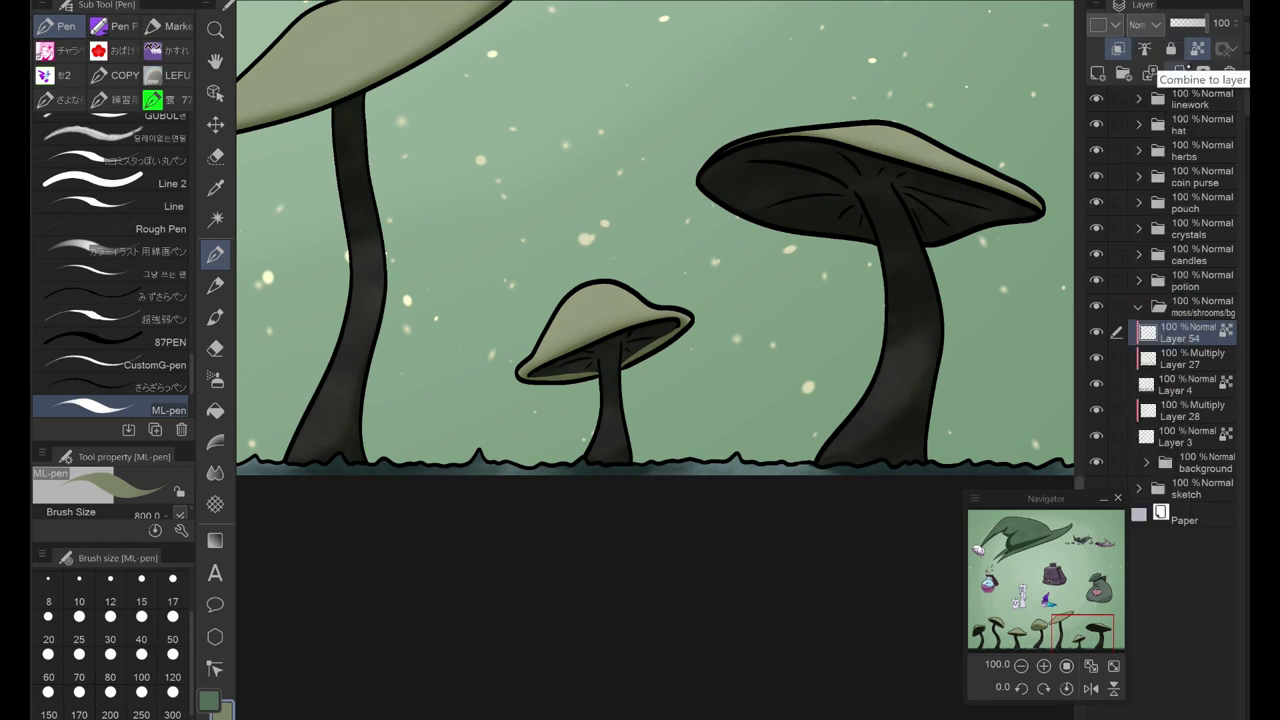
Step: Save the file, and paint a dark green border around the canvas edges on a new layer above all folders
left_click(1113, 665)
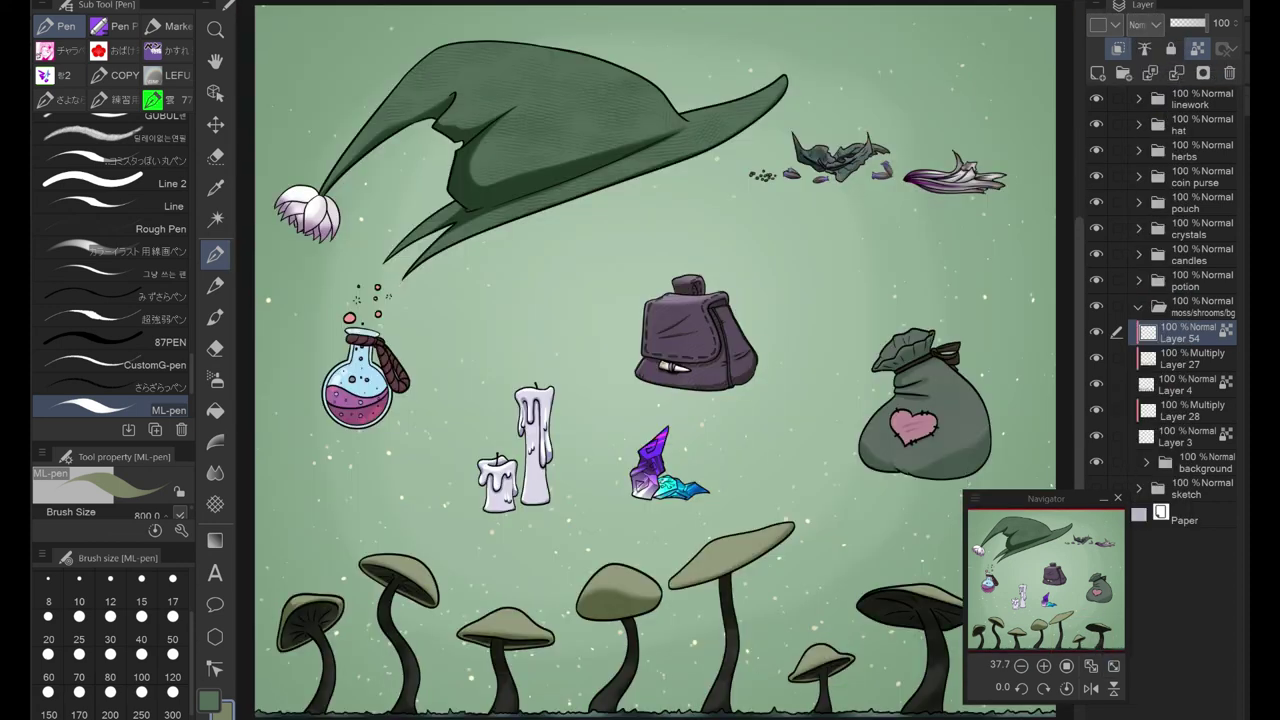
key("ctrl+s")
key("ctrl+shift+n")
mouse_move(300, 30)
left_mouse_down()
mouse_move(250, 115)
mouse_move(1040, 150)
mouse_move(250, 500)
mouse_move(880, 300)
mouse_move(668, 550)
left_mouse_up()
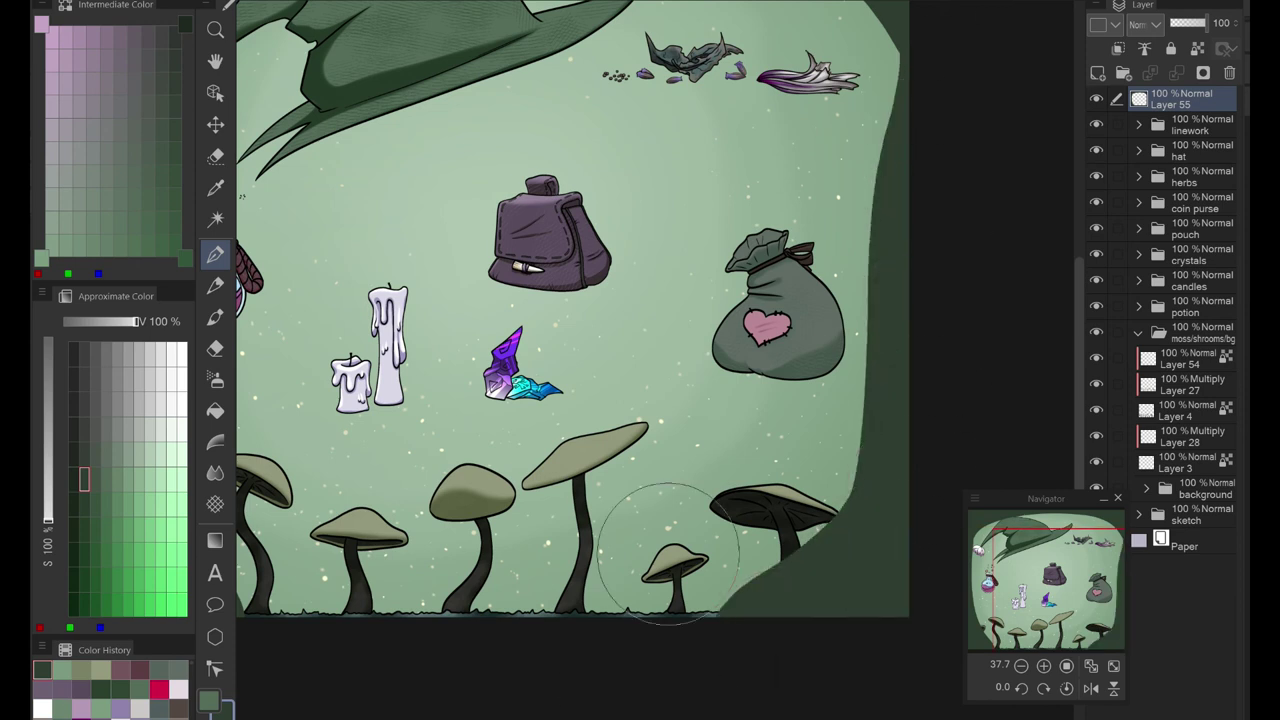
Step: Soften the dark green border into a vignette around the scene with Blend at size 800
key("ctrl+0")
key("j")
mouse_move(333, 585)
left_mouse_down()
mouse_move(300, 80)
mouse_move(943, 186)
mouse_move(560, 640)
mouse_move(330, 630)
left_mouse_up()
mouse_move(337, 342)
left_mouse_down()
mouse_move(406, 97)
mouse_move(769, 81)
mouse_move(910, 278)
mouse_move(888, 509)
mouse_move(791, 622)
mouse_move(332, 550)
mouse_move(346, 150)
left_mouse_up()
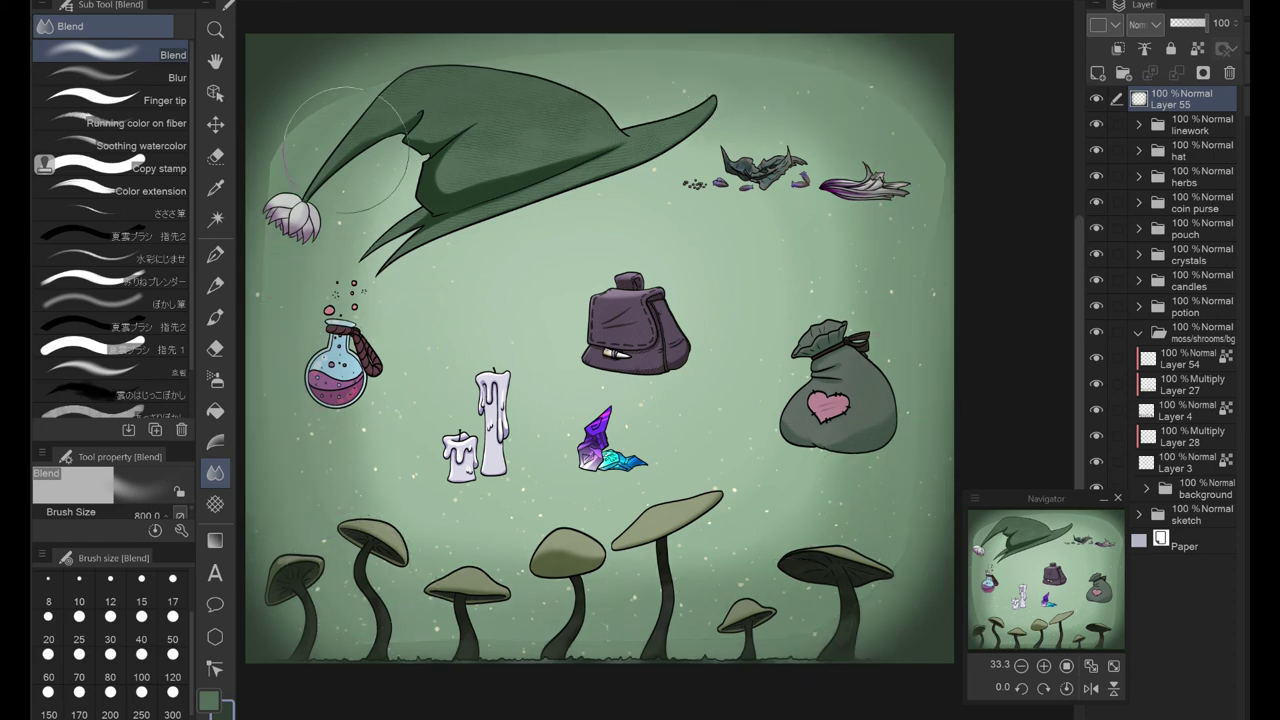
Step: Smooth the vignette with Blur at size 300, set Layer 55 to Multiply at 60% opacity, and save the file
key("j")
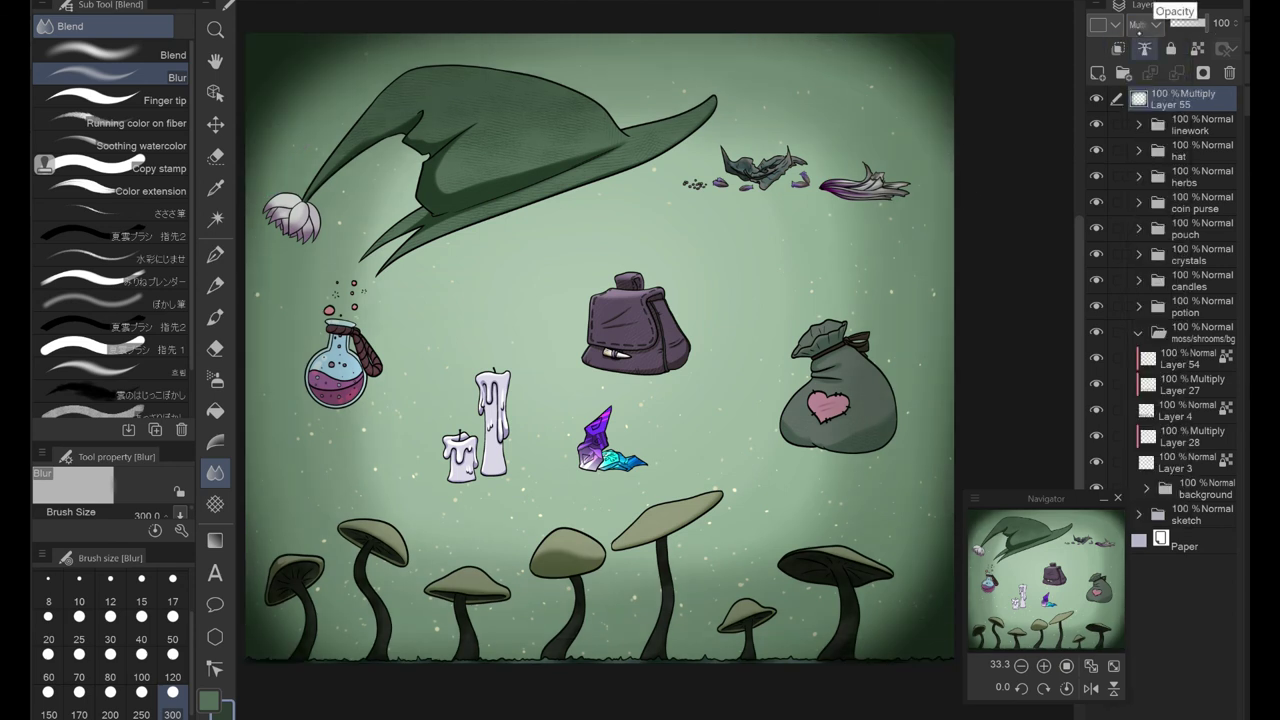
key("ctrl+s")
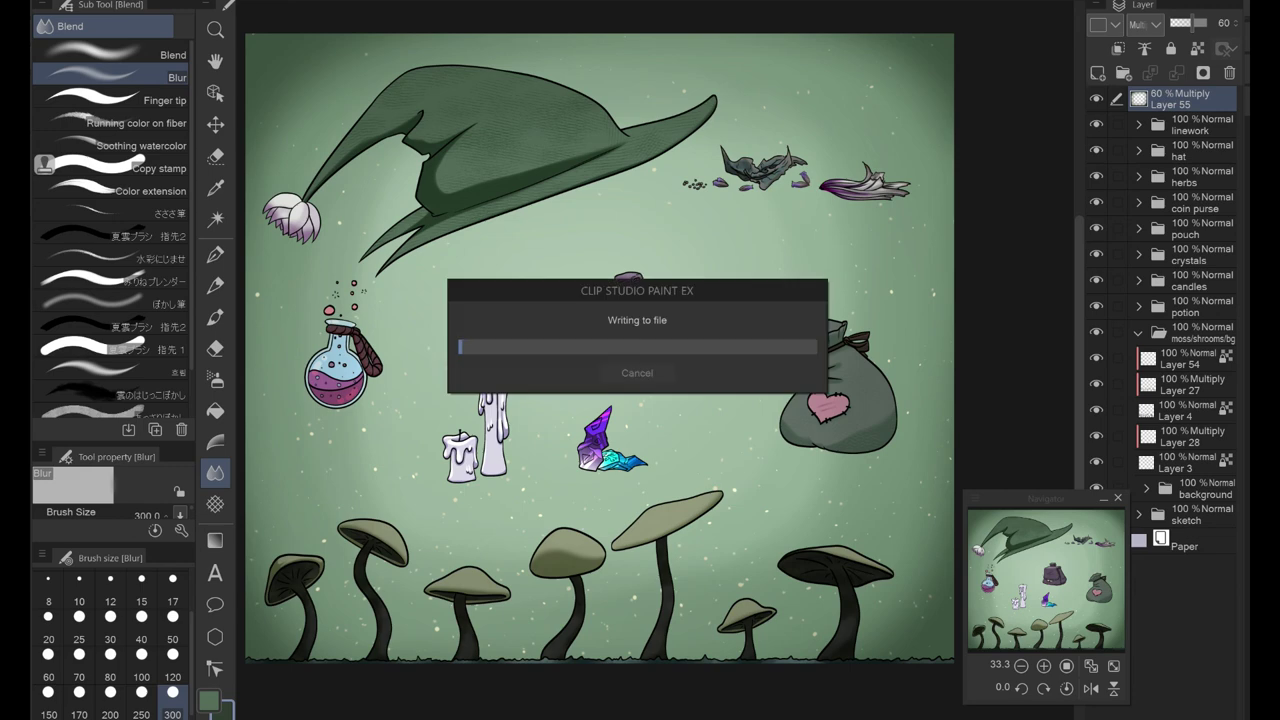